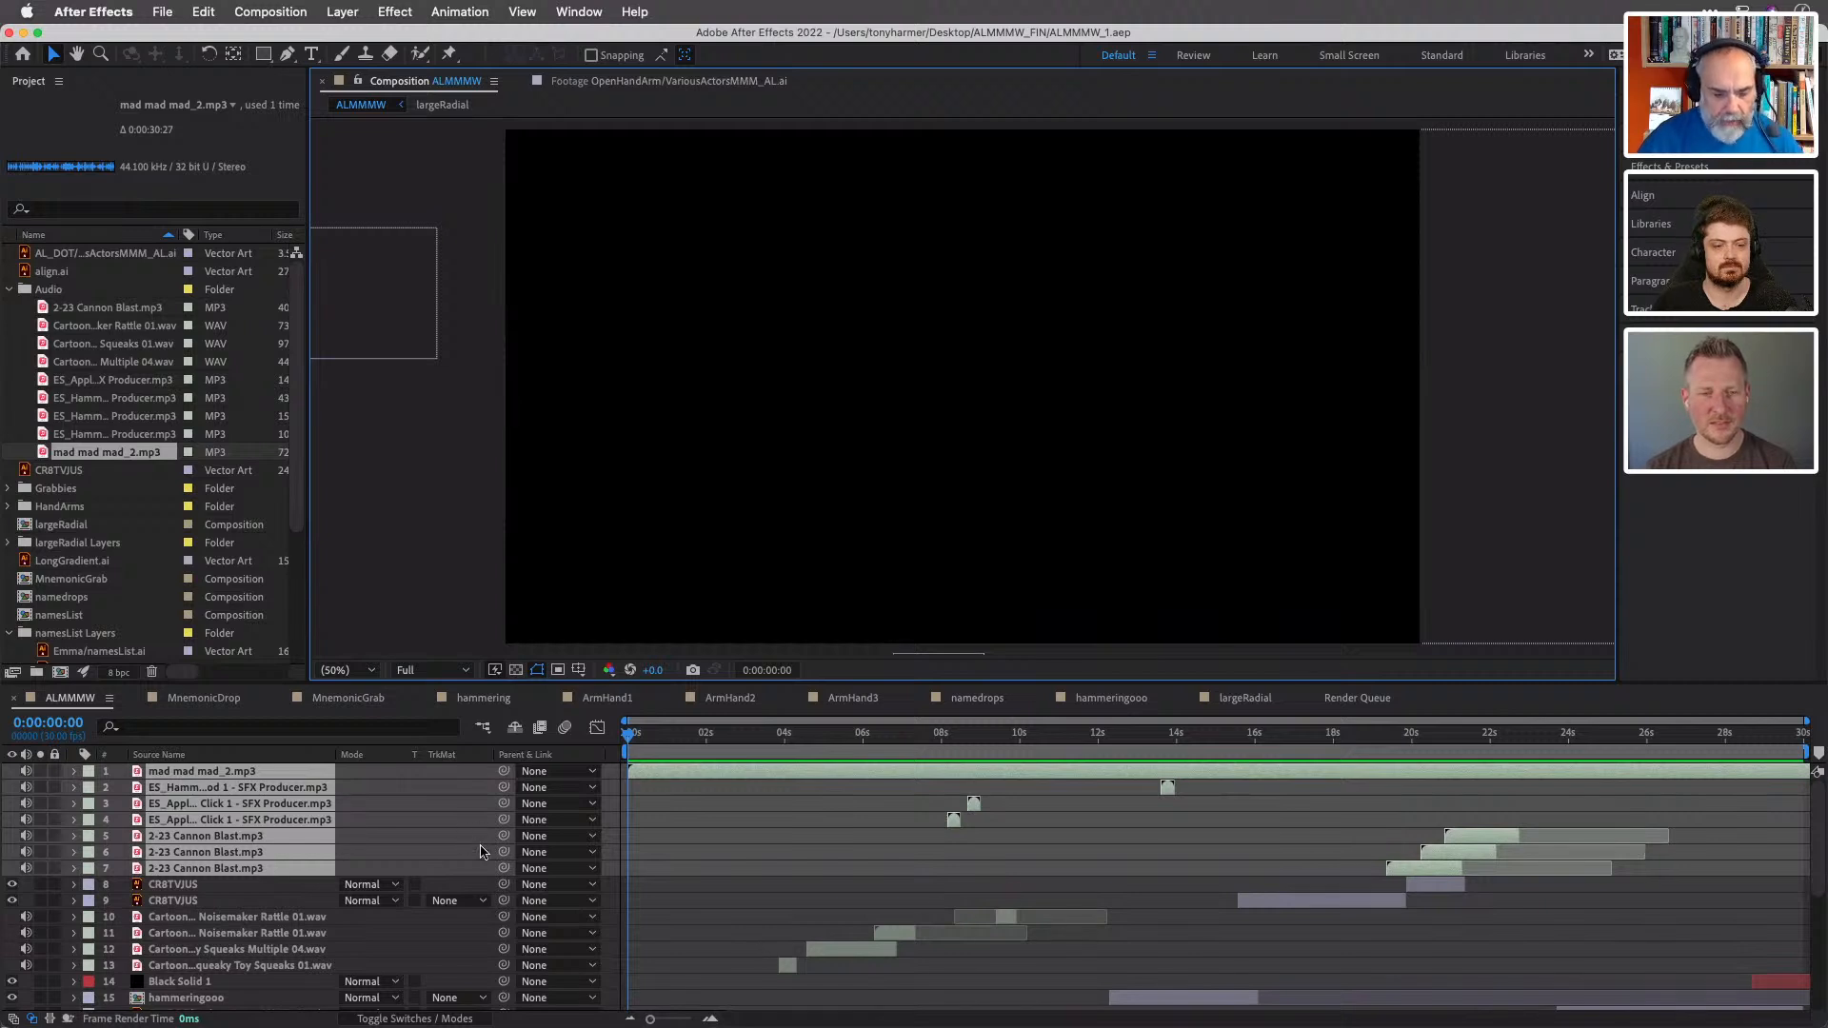
- Deselect the layers, preview the ALMMMW composition in a maximized viewer, and restore the normal panel layout
click(803, 825)
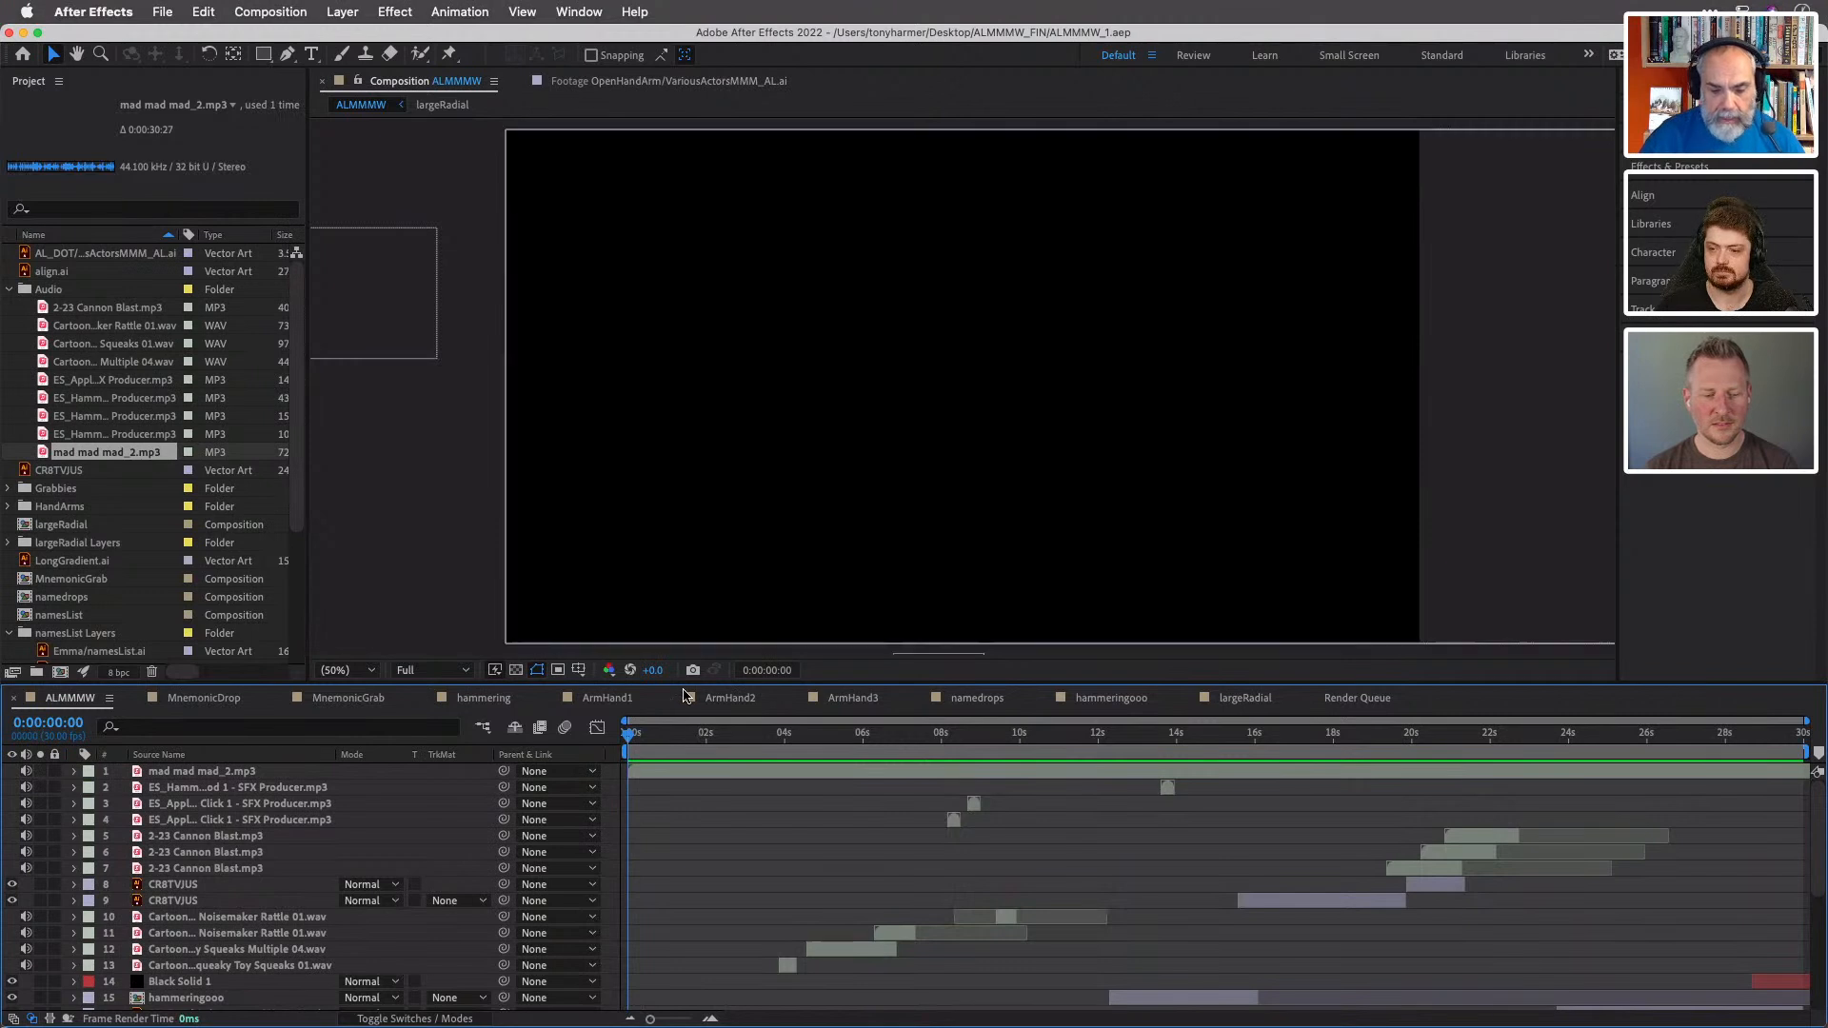
key(grave)
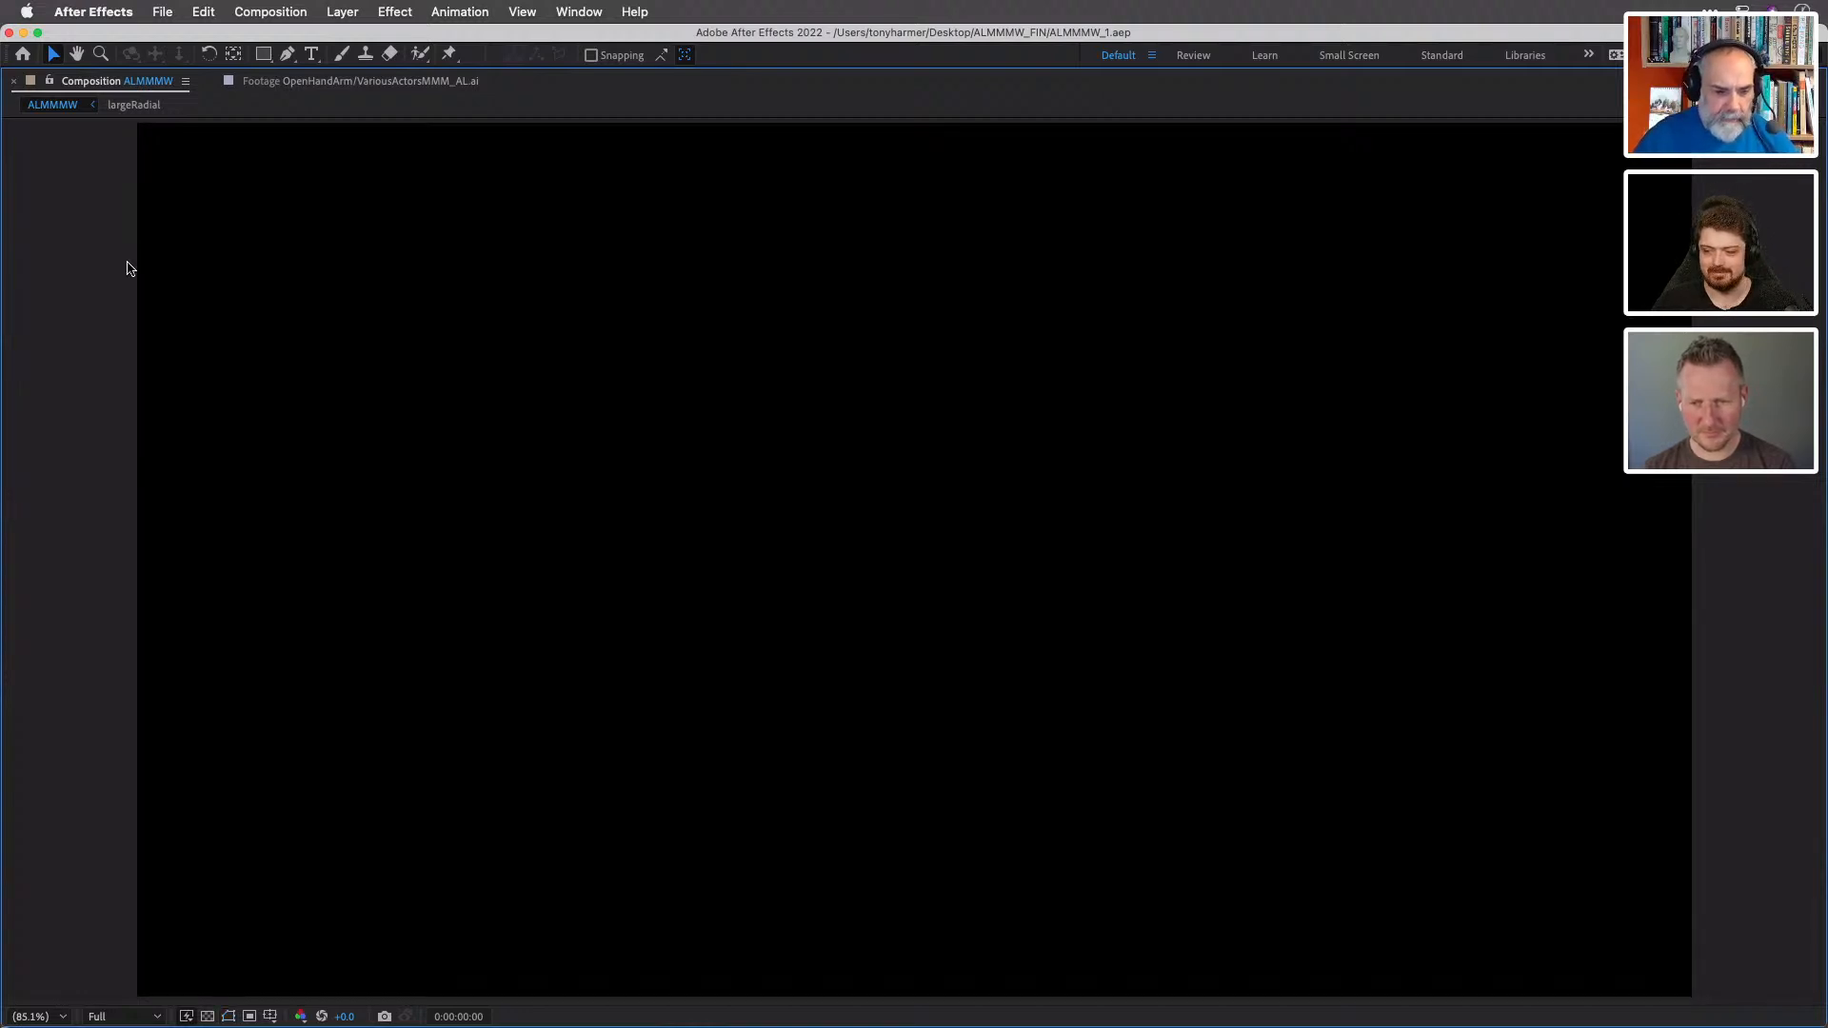
key(space)
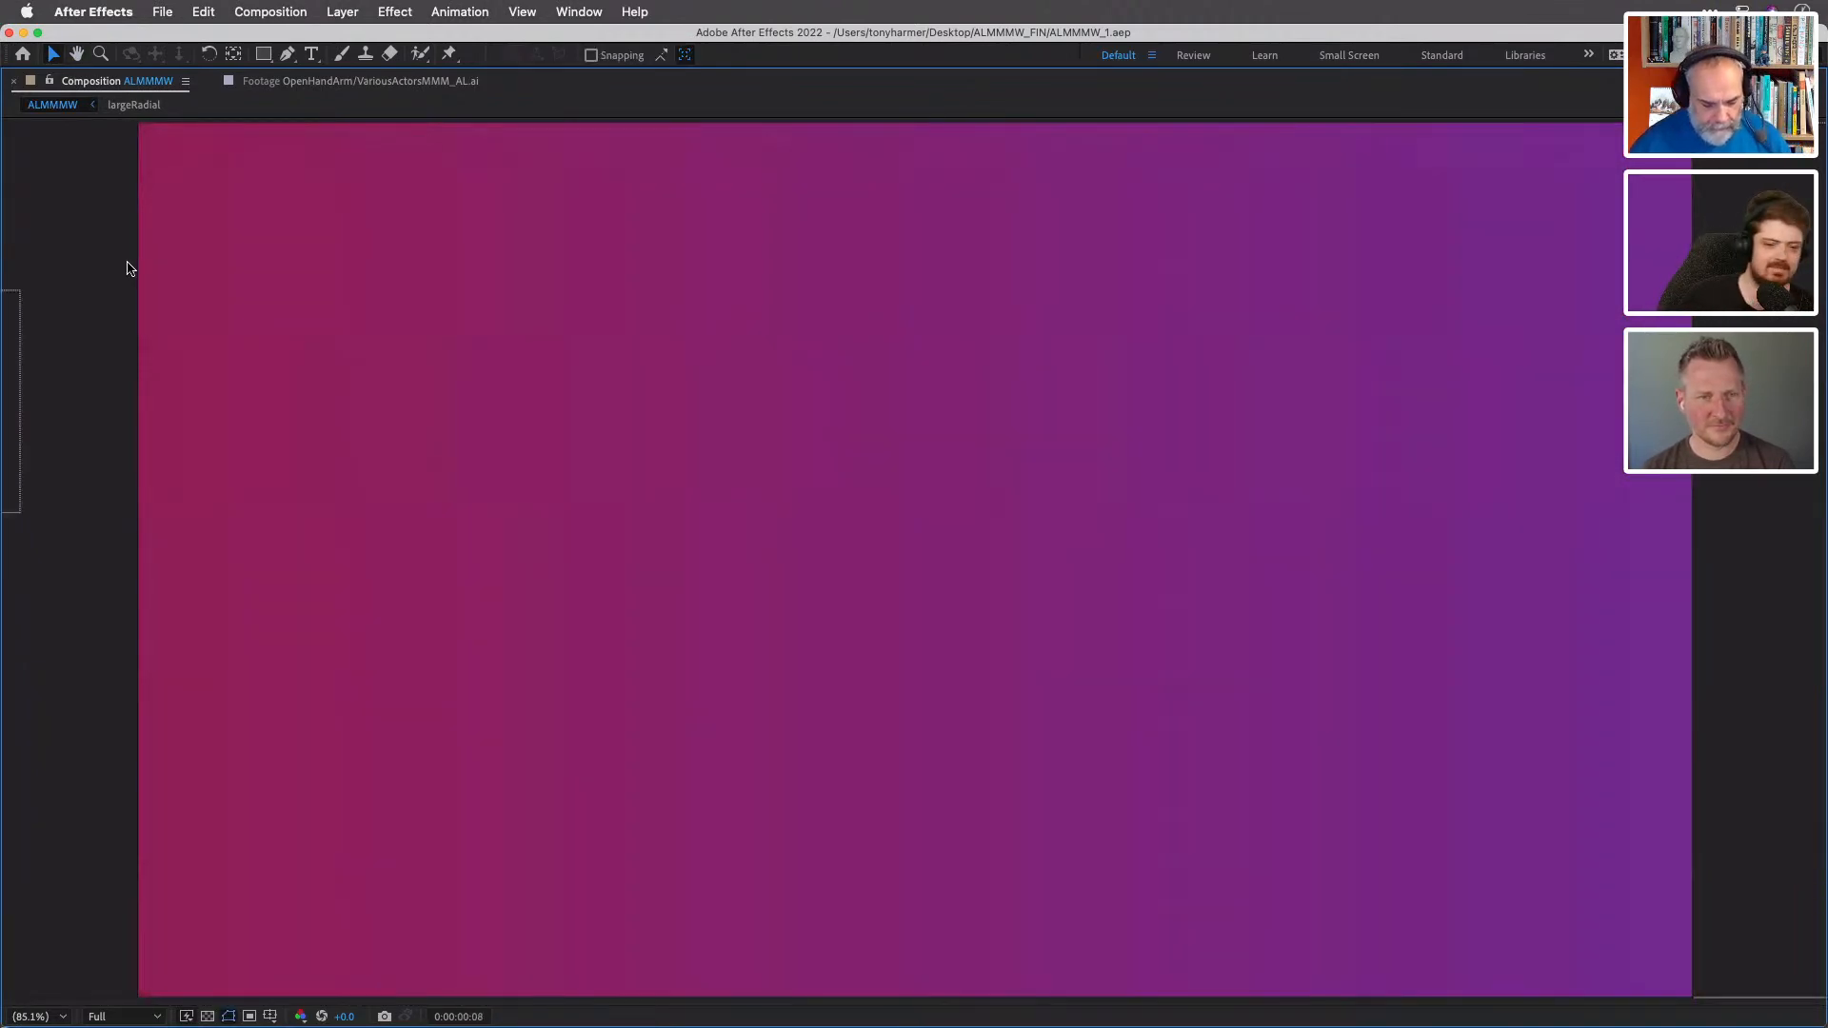
key(grave)
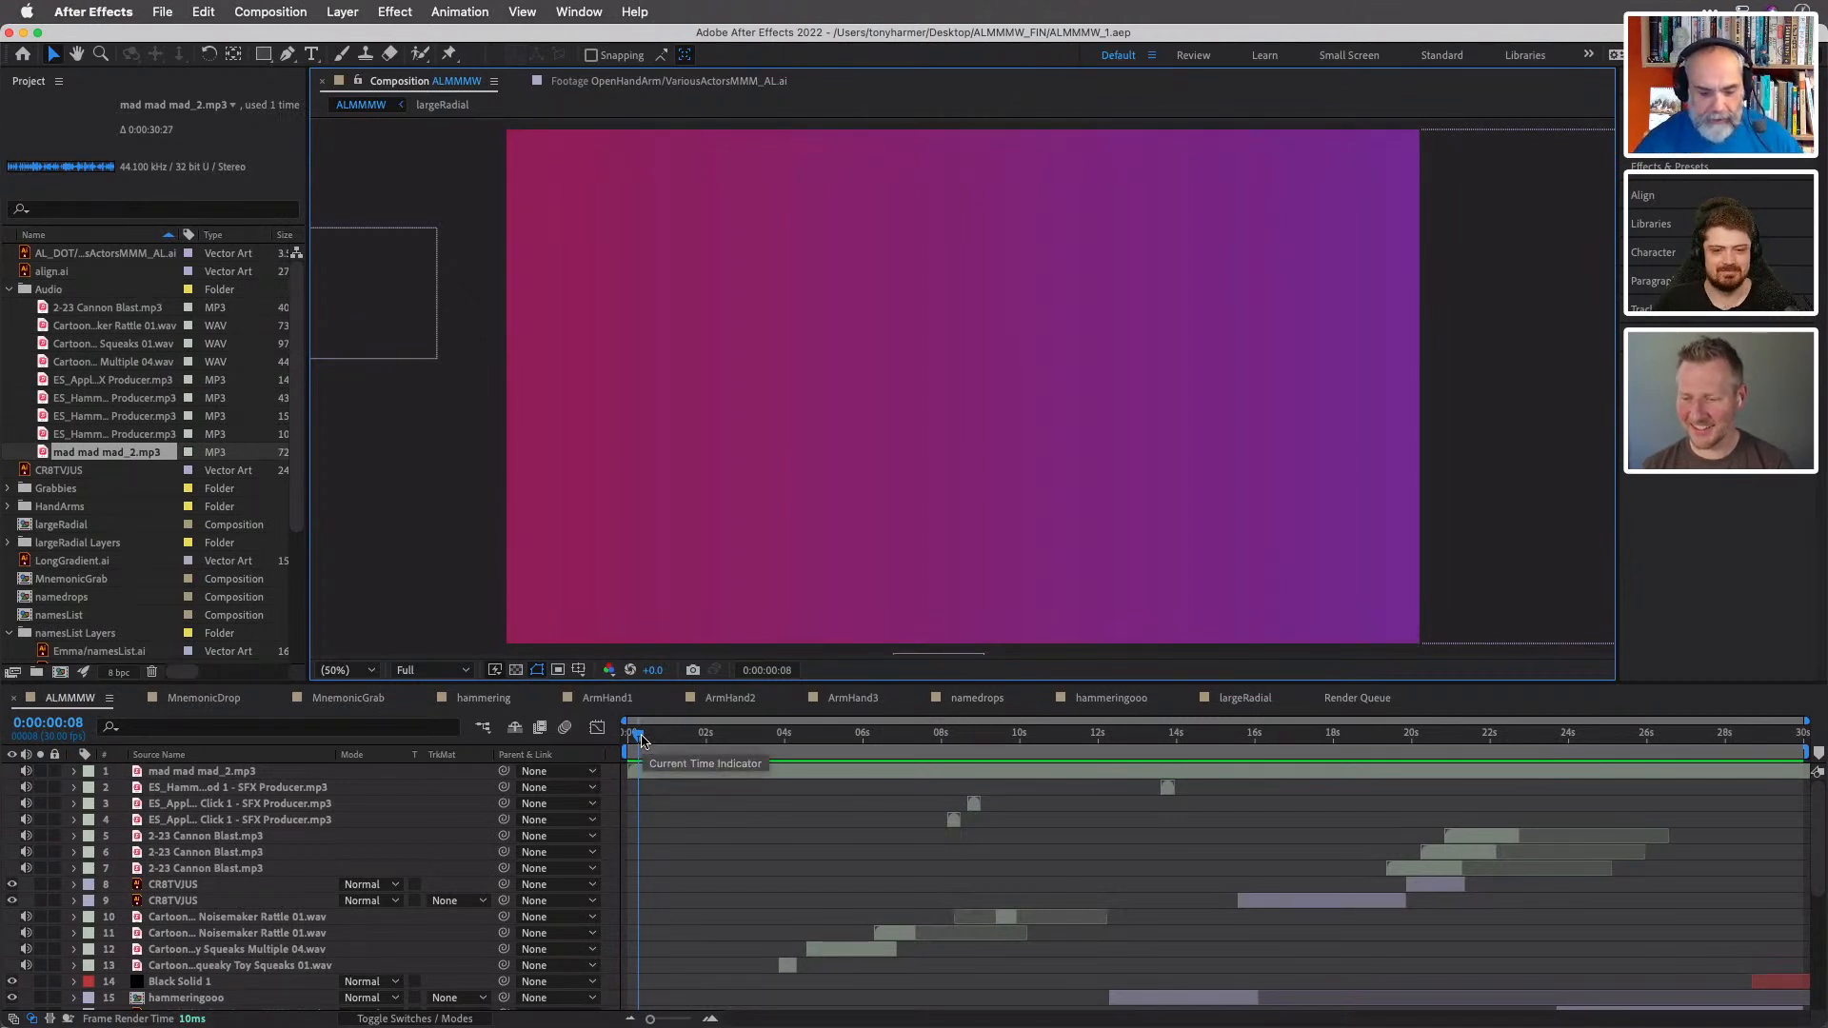
- Scrub the ALMMMW timeline to about 6 seconds and play the cog and align-icons sequence through to about 10 seconds
scroll(768, 835, down, 5)
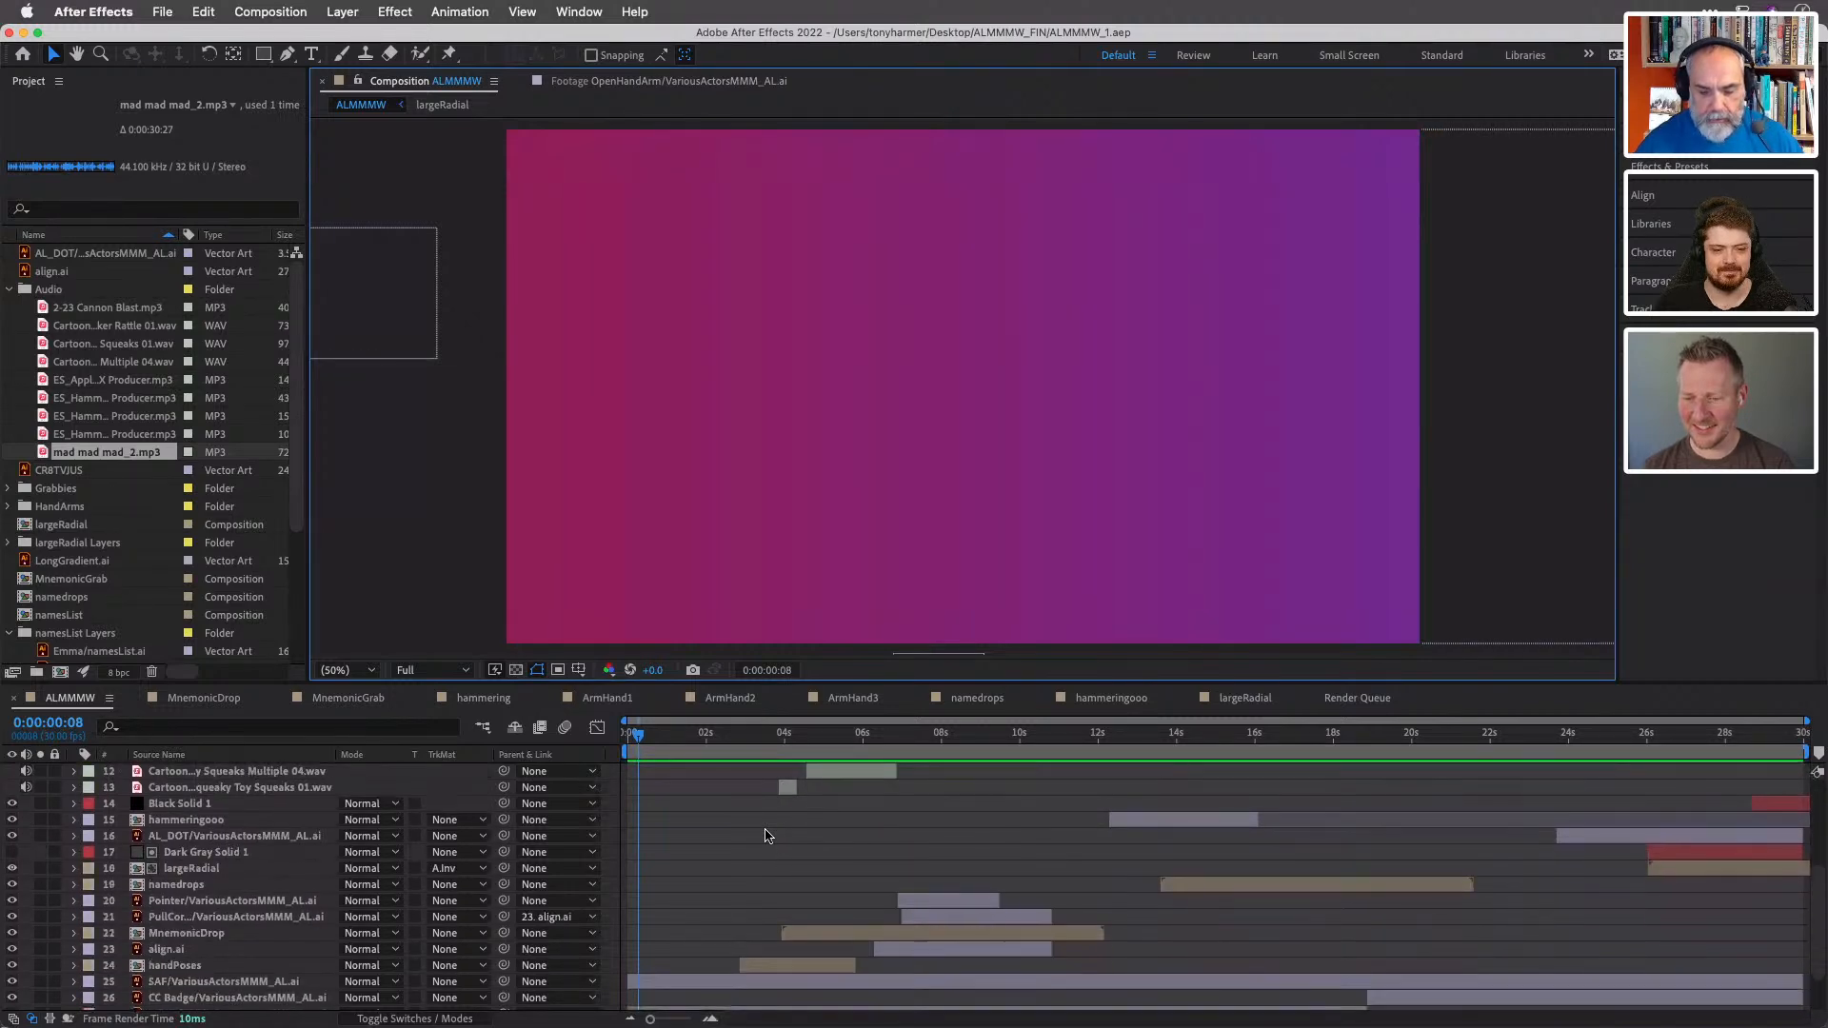
scroll(768, 835, down, 1)
drag(640, 735, 837, 745)
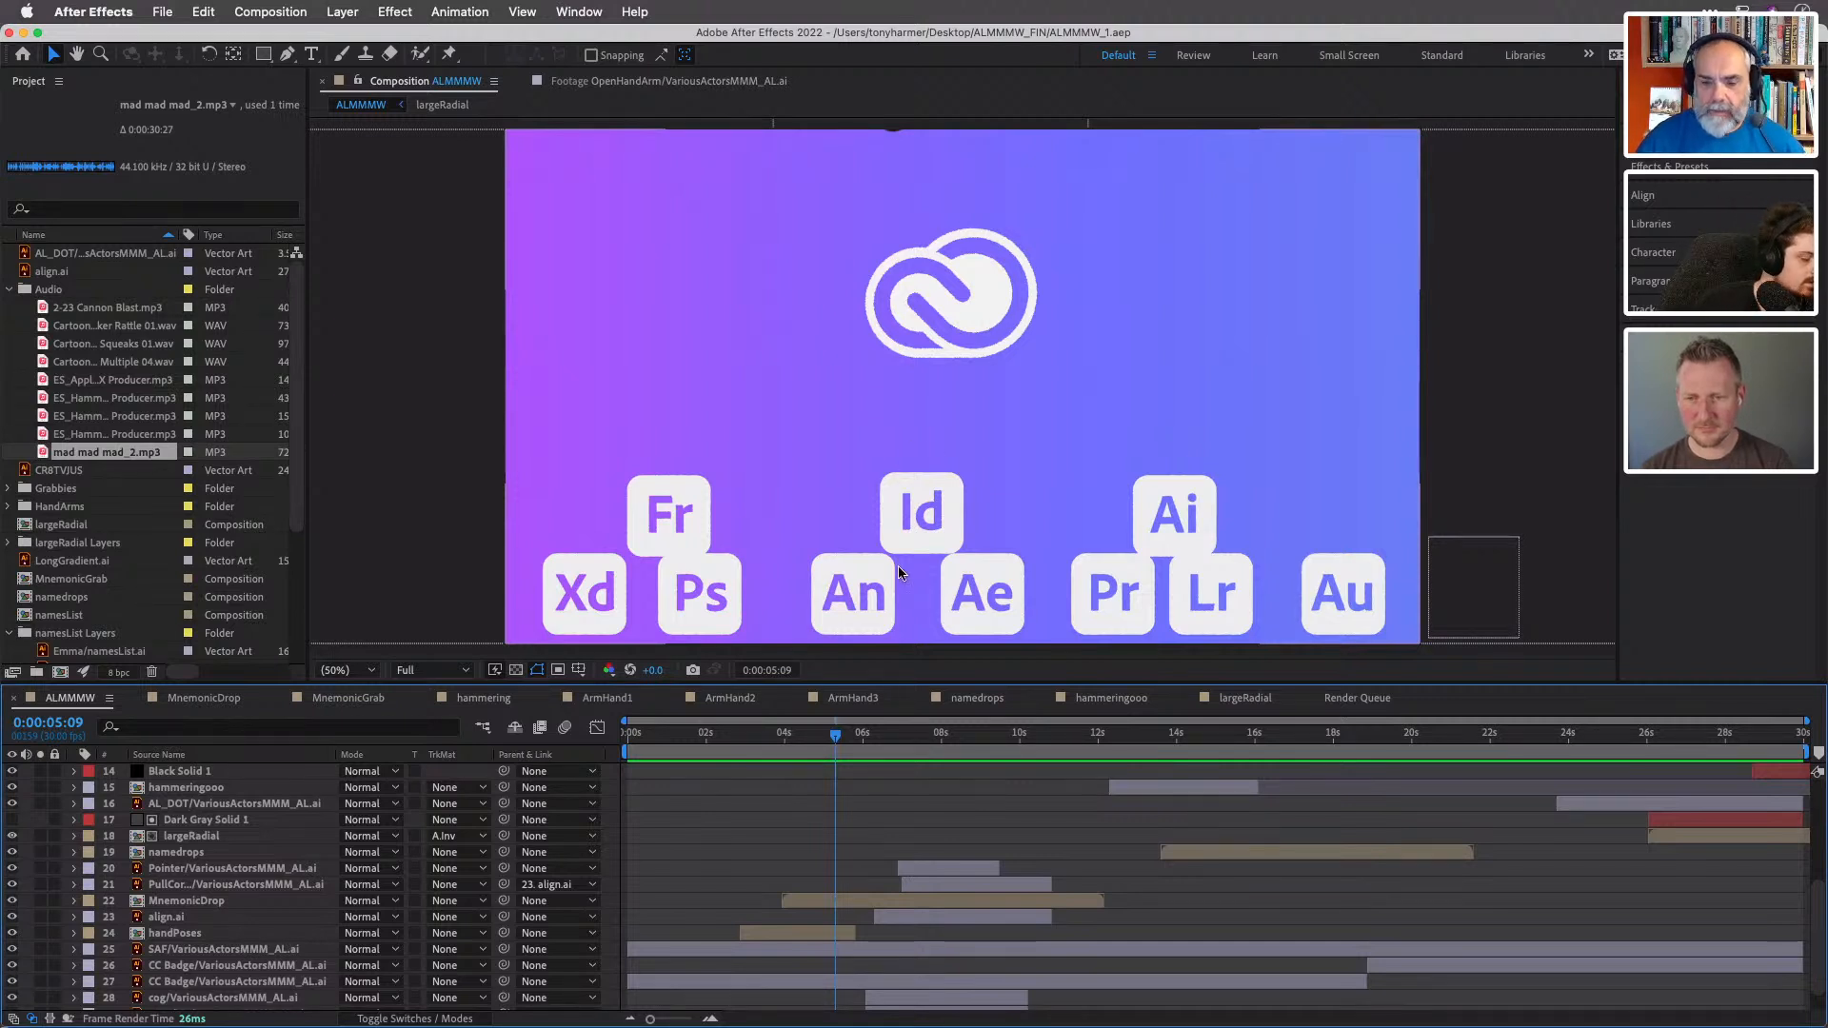
drag(835, 742, 877, 740)
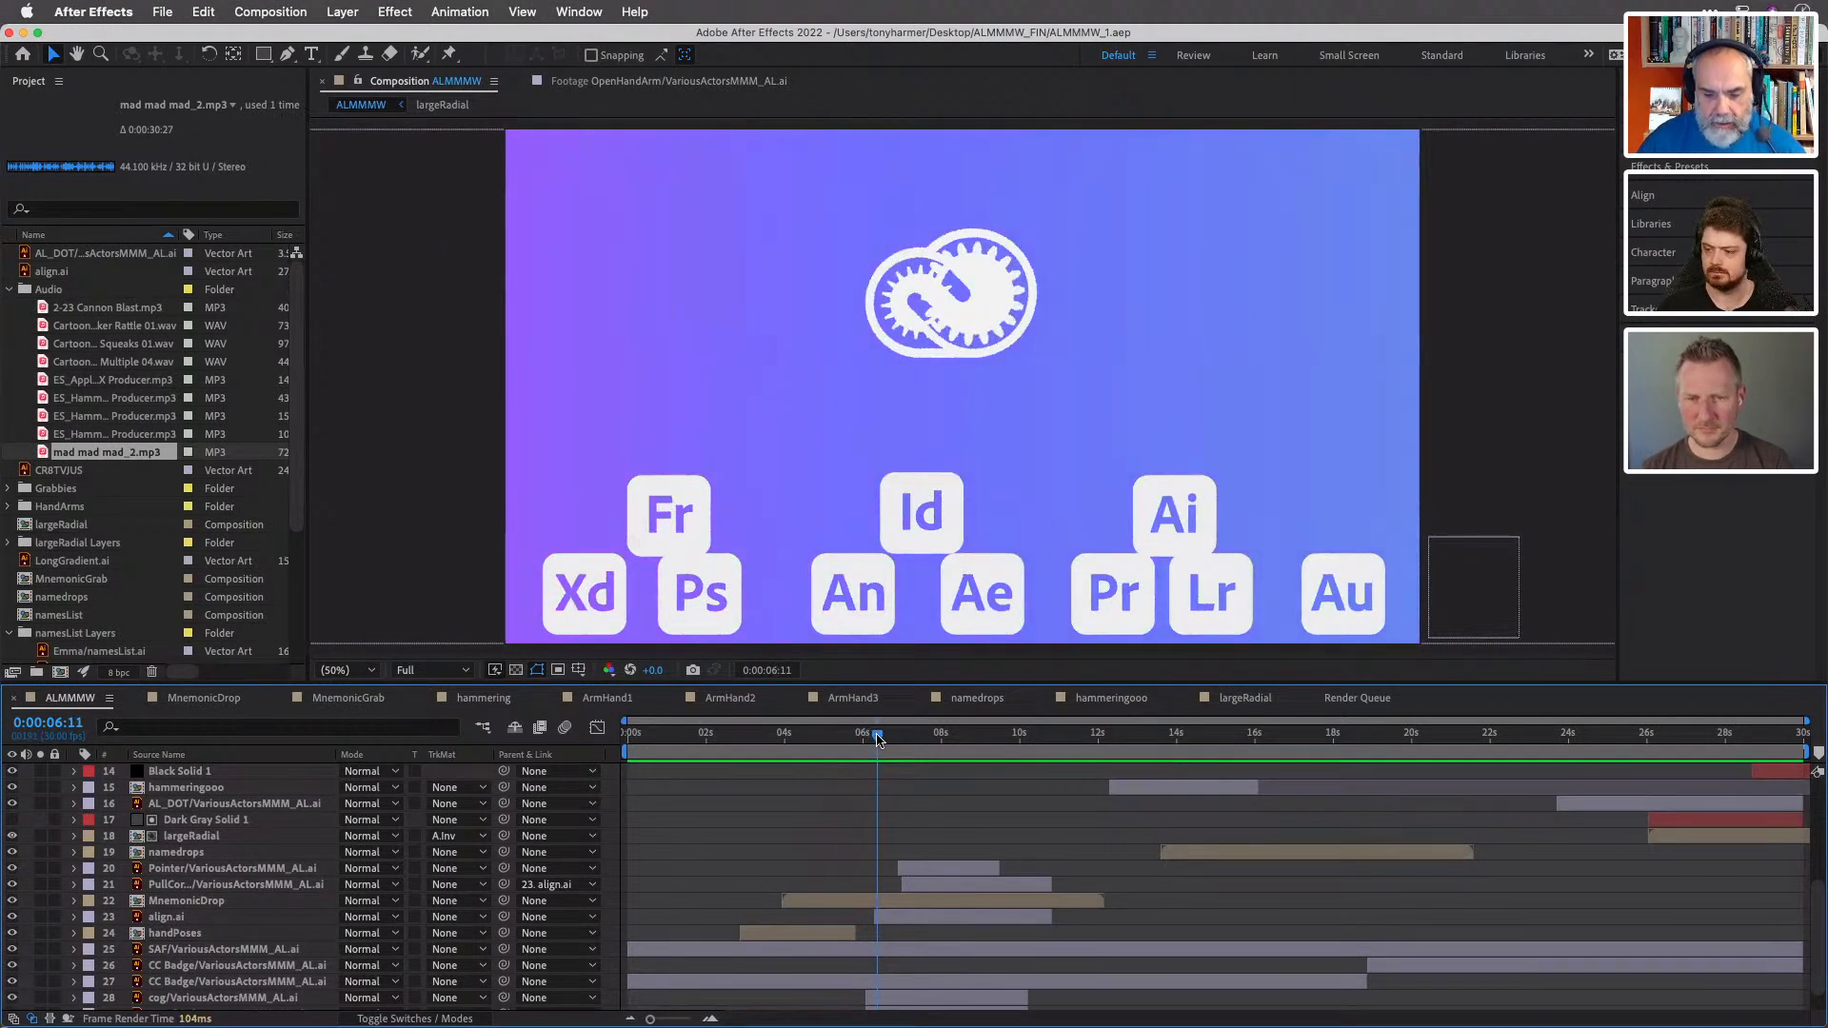
mouse_move(877, 739)
mouse_down()
mouse_move(1038, 737)
mouse_move(862, 738)
mouse_up()
key(space)
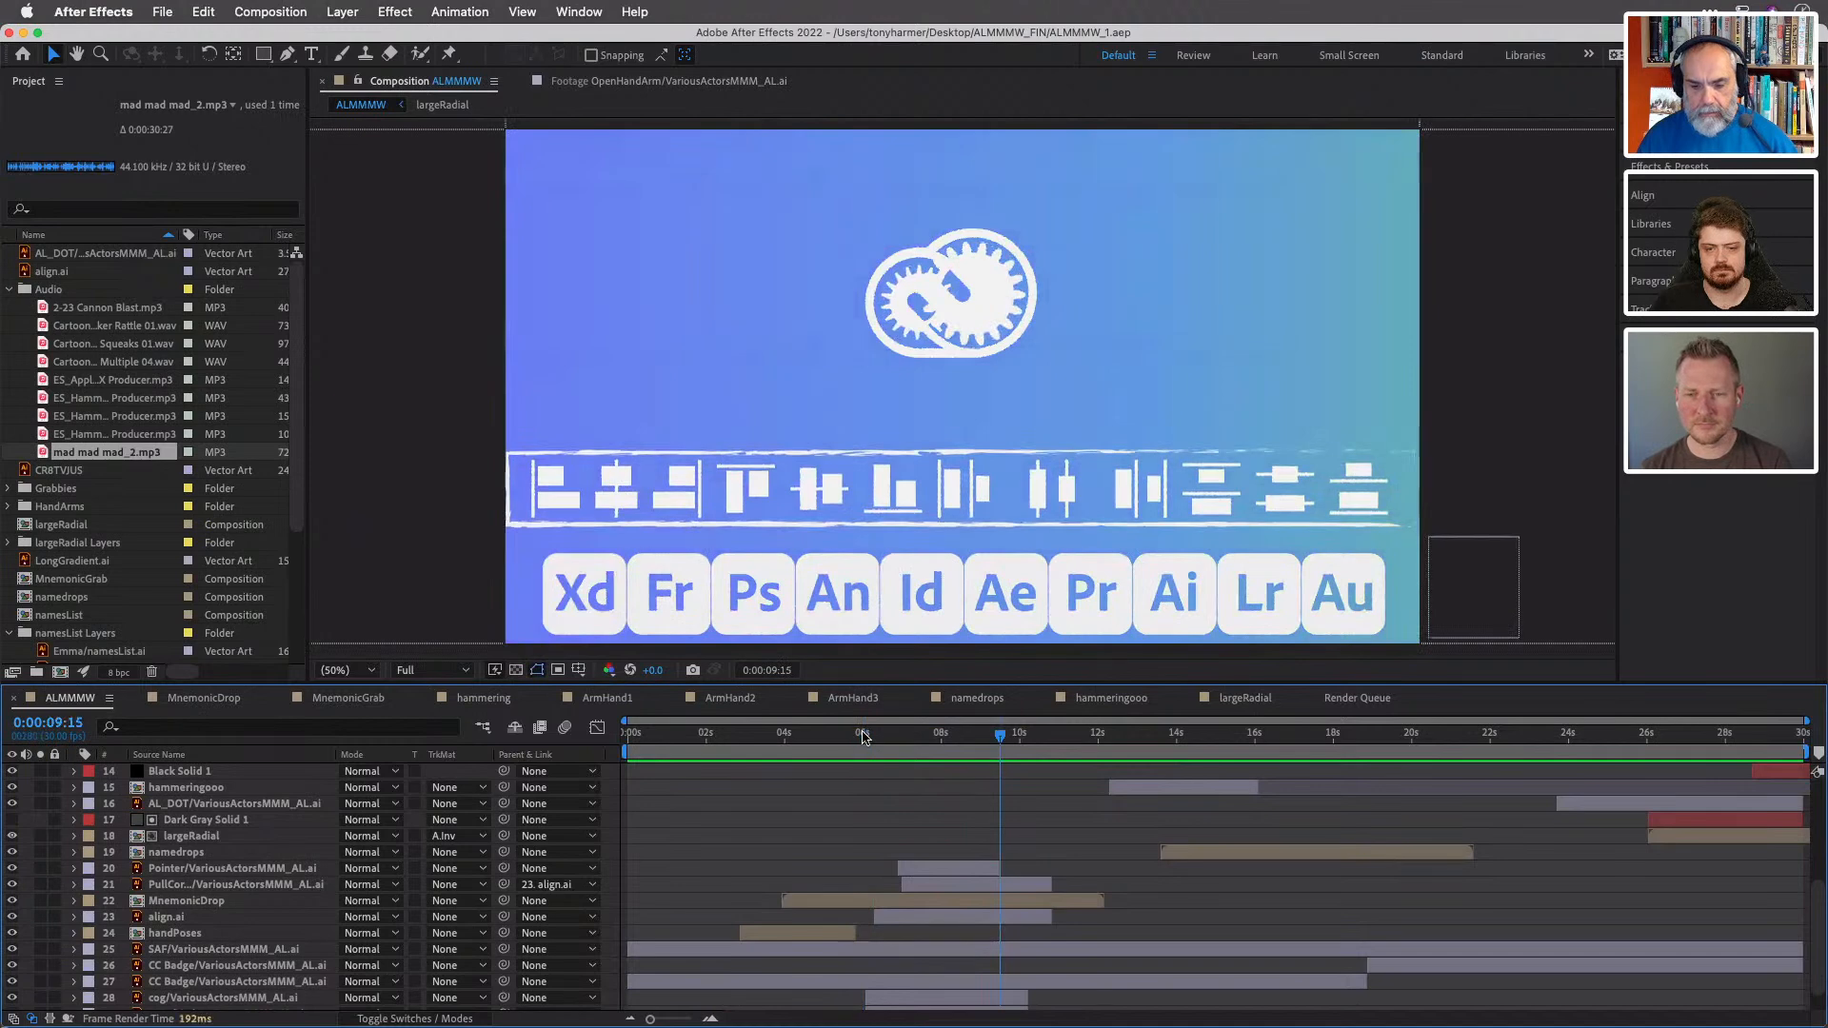
key(space)
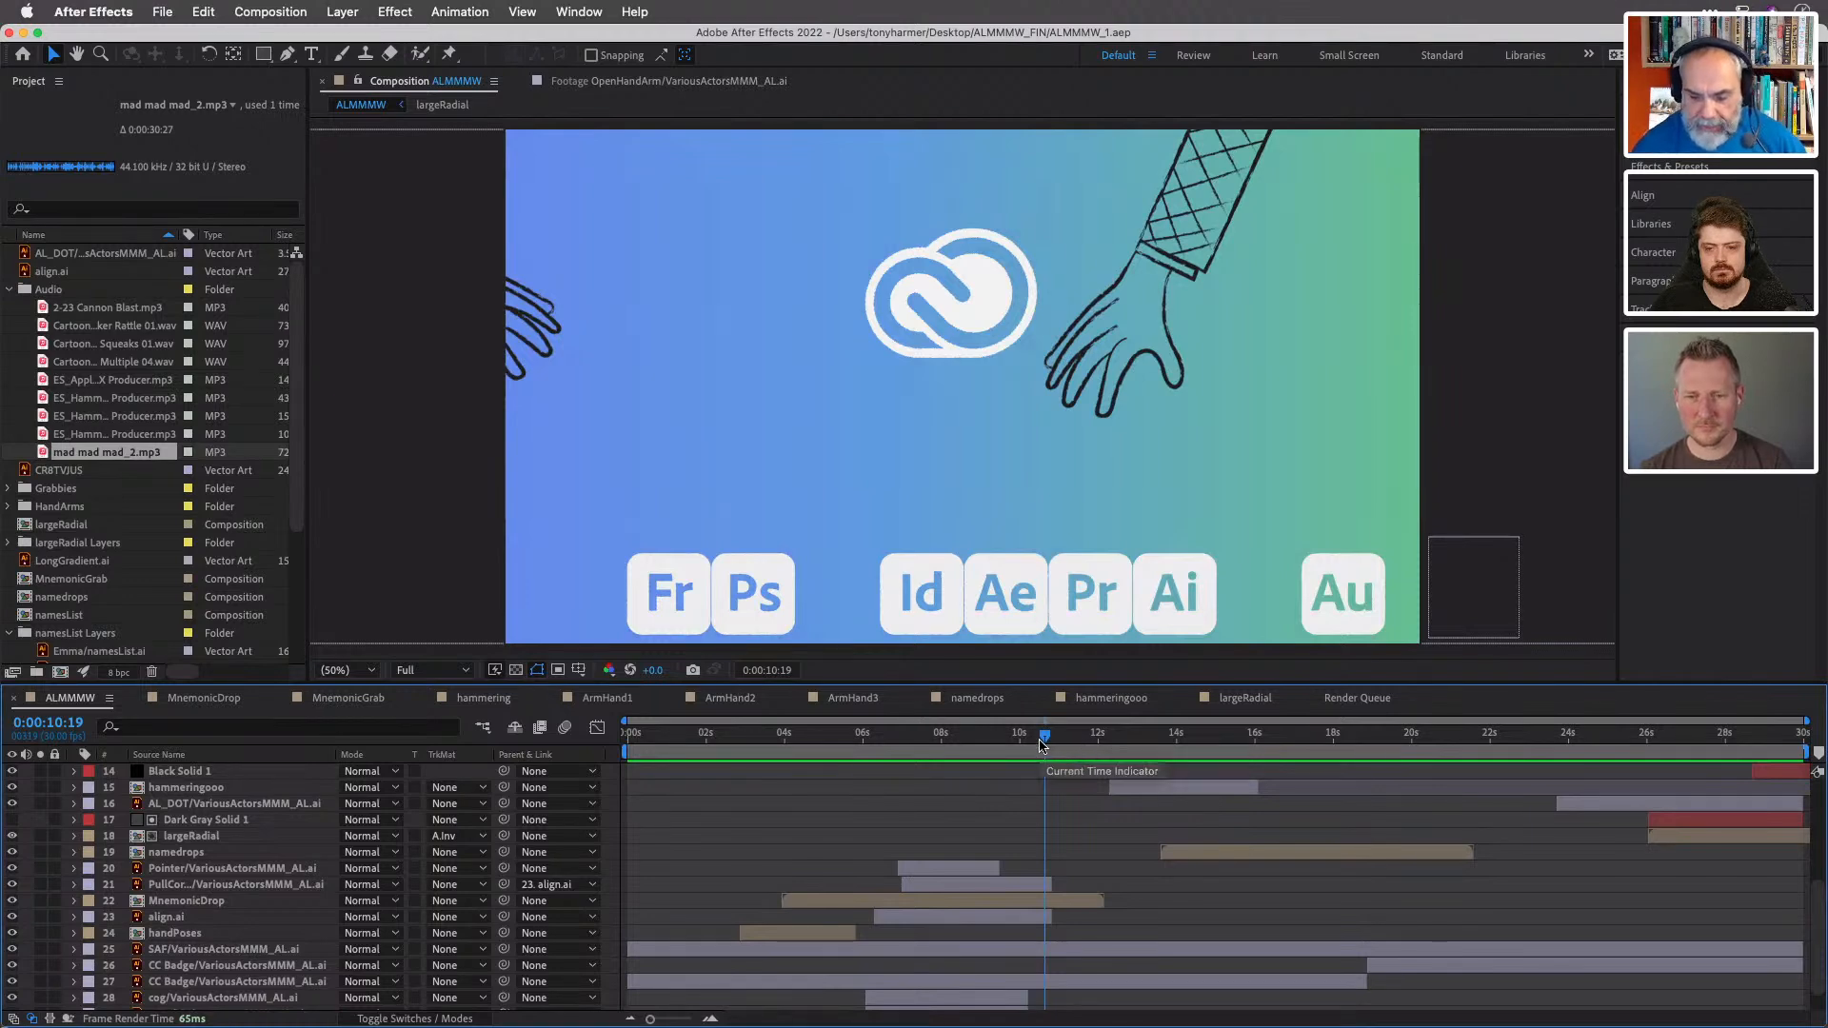
- Scrub between about 10 and 11 seconds to examine the hands grabbing the app icons
mouse_move(1044, 742)
mouse_down()
mouse_move(1020, 742)
mouse_move(1038, 743)
mouse_up()
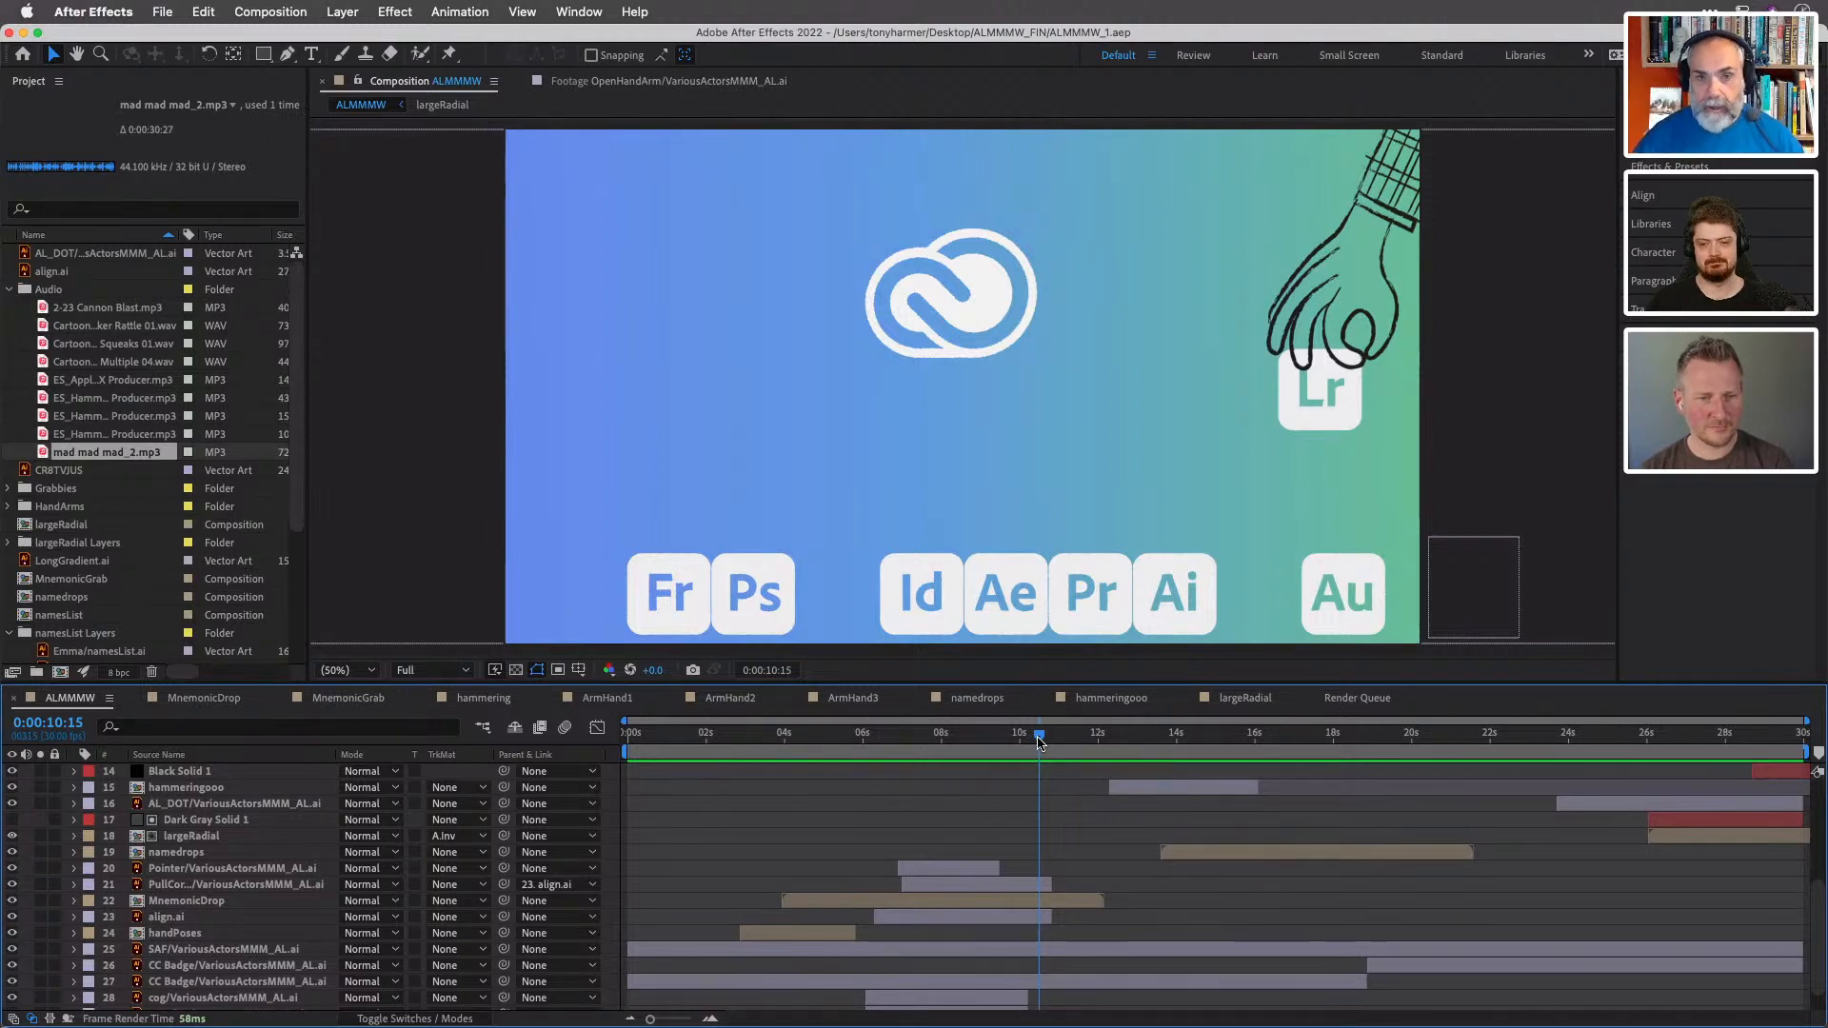
drag(1037, 742, 1067, 741)
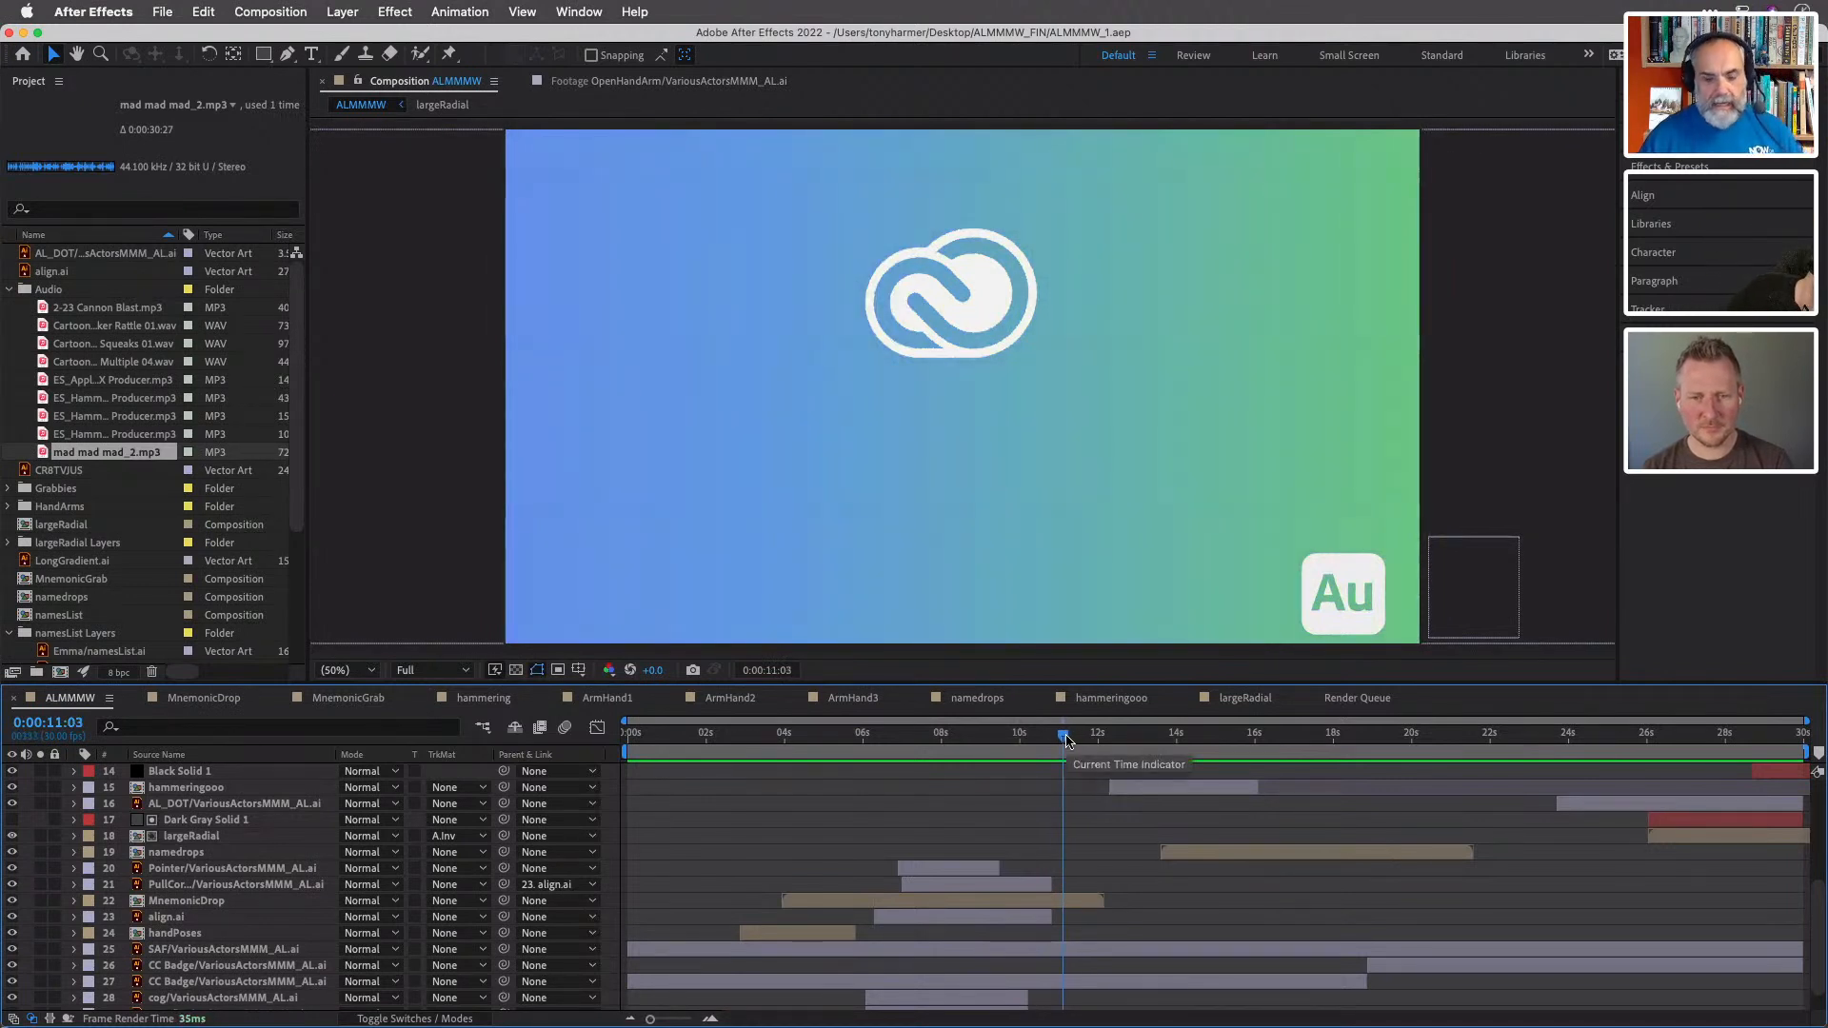
scroll(143, 533, down, 4)
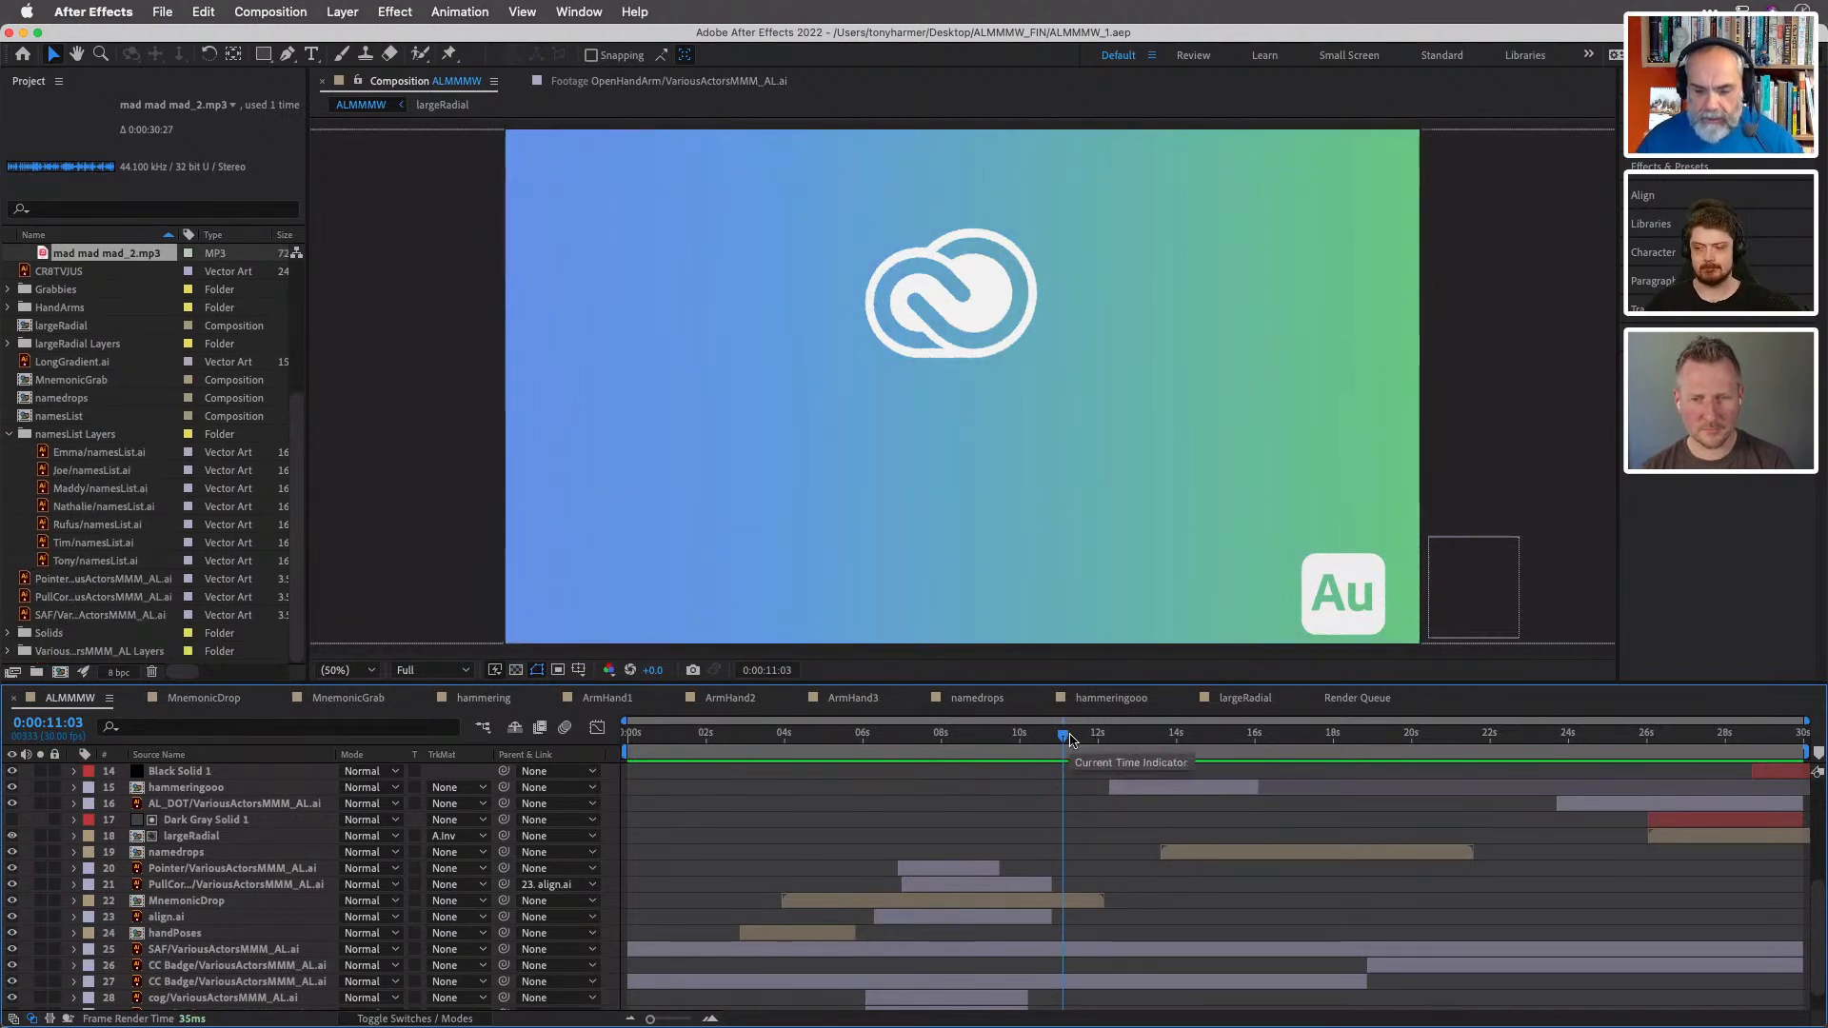
drag(1063, 738, 1075, 740)
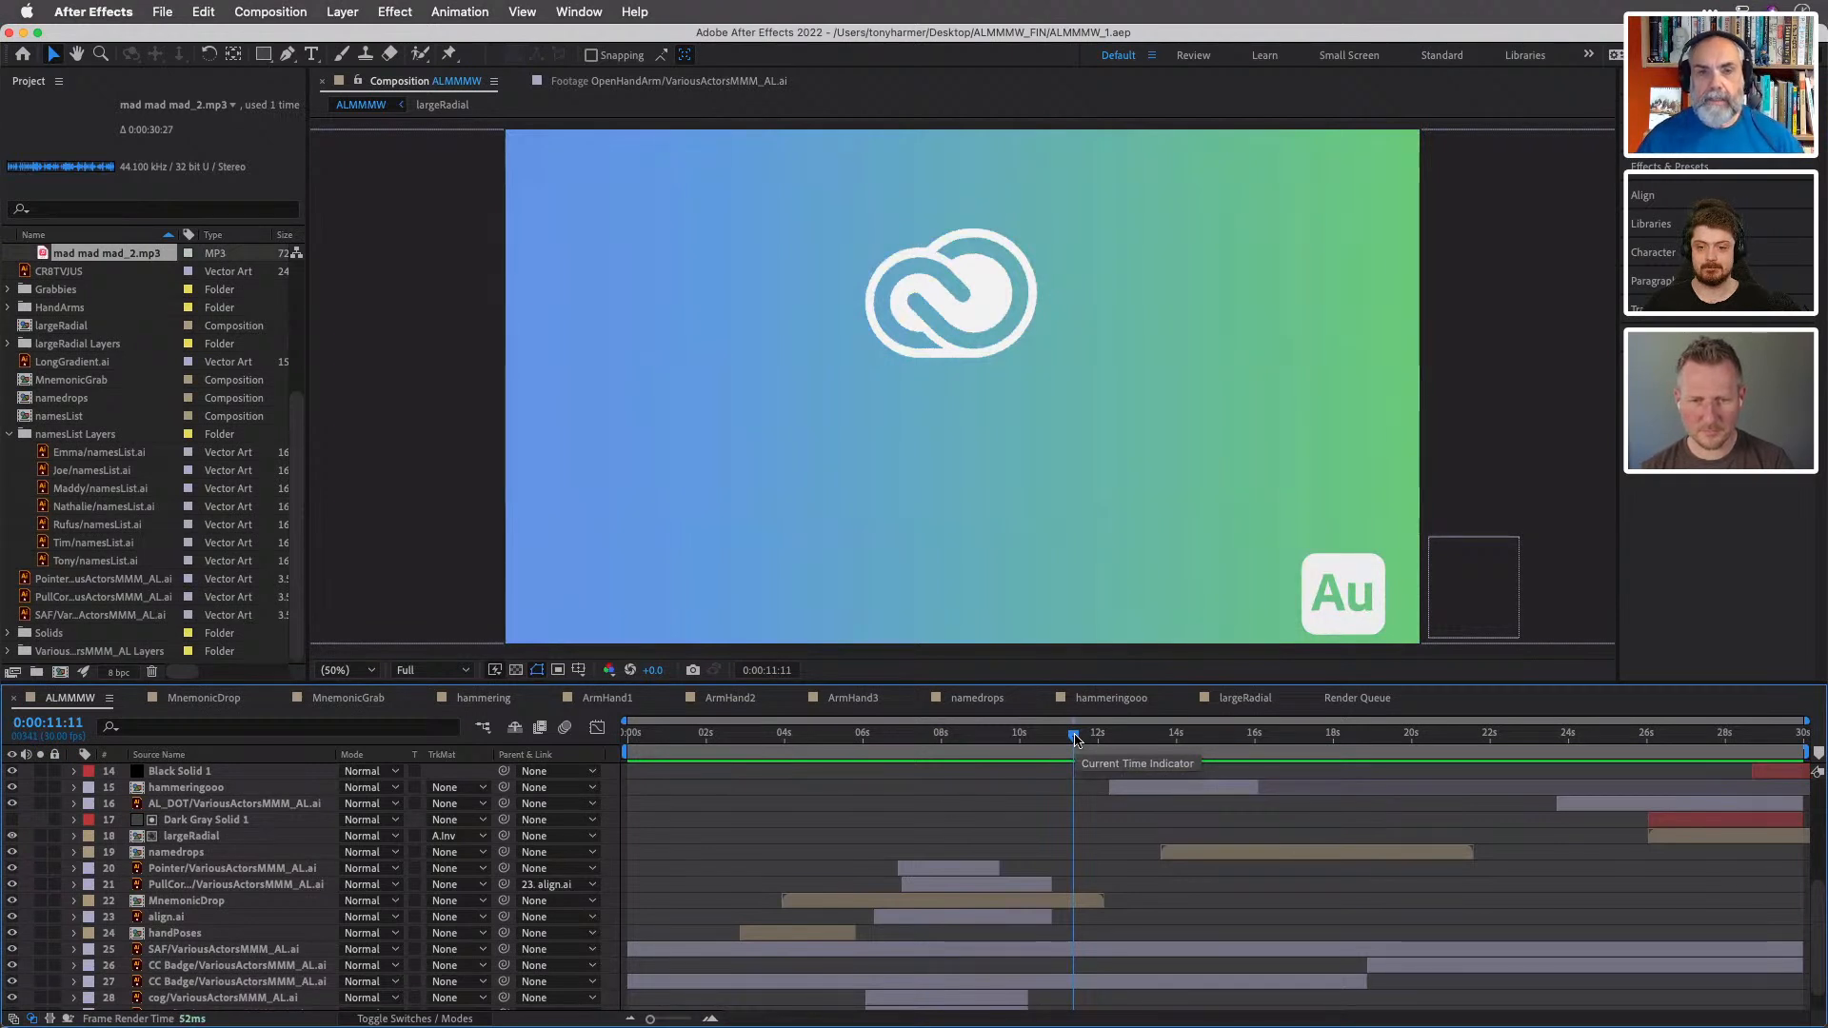
- Scrub through the hammer, names and CR8TV JÜS can sequences, and play from 0:00:12:07 to 0:00:21:26
drag(1074, 740, 1244, 743)
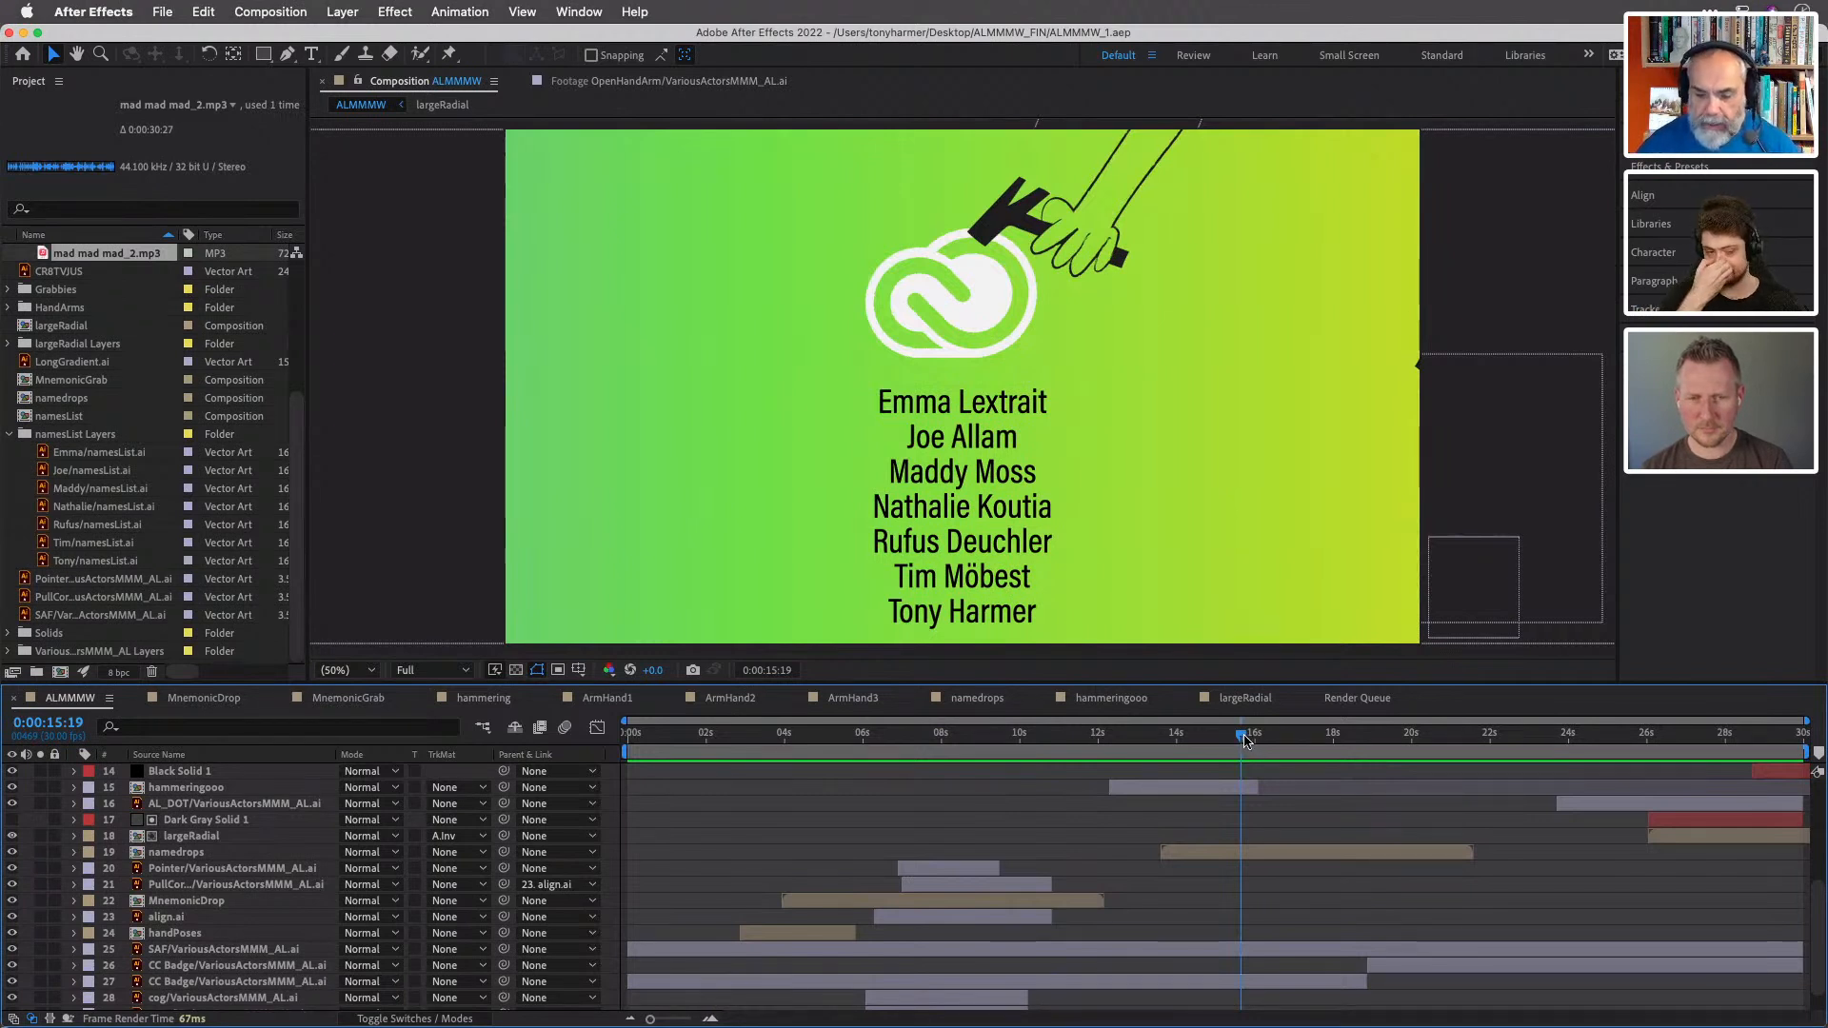
drag(1244, 740, 1273, 741)
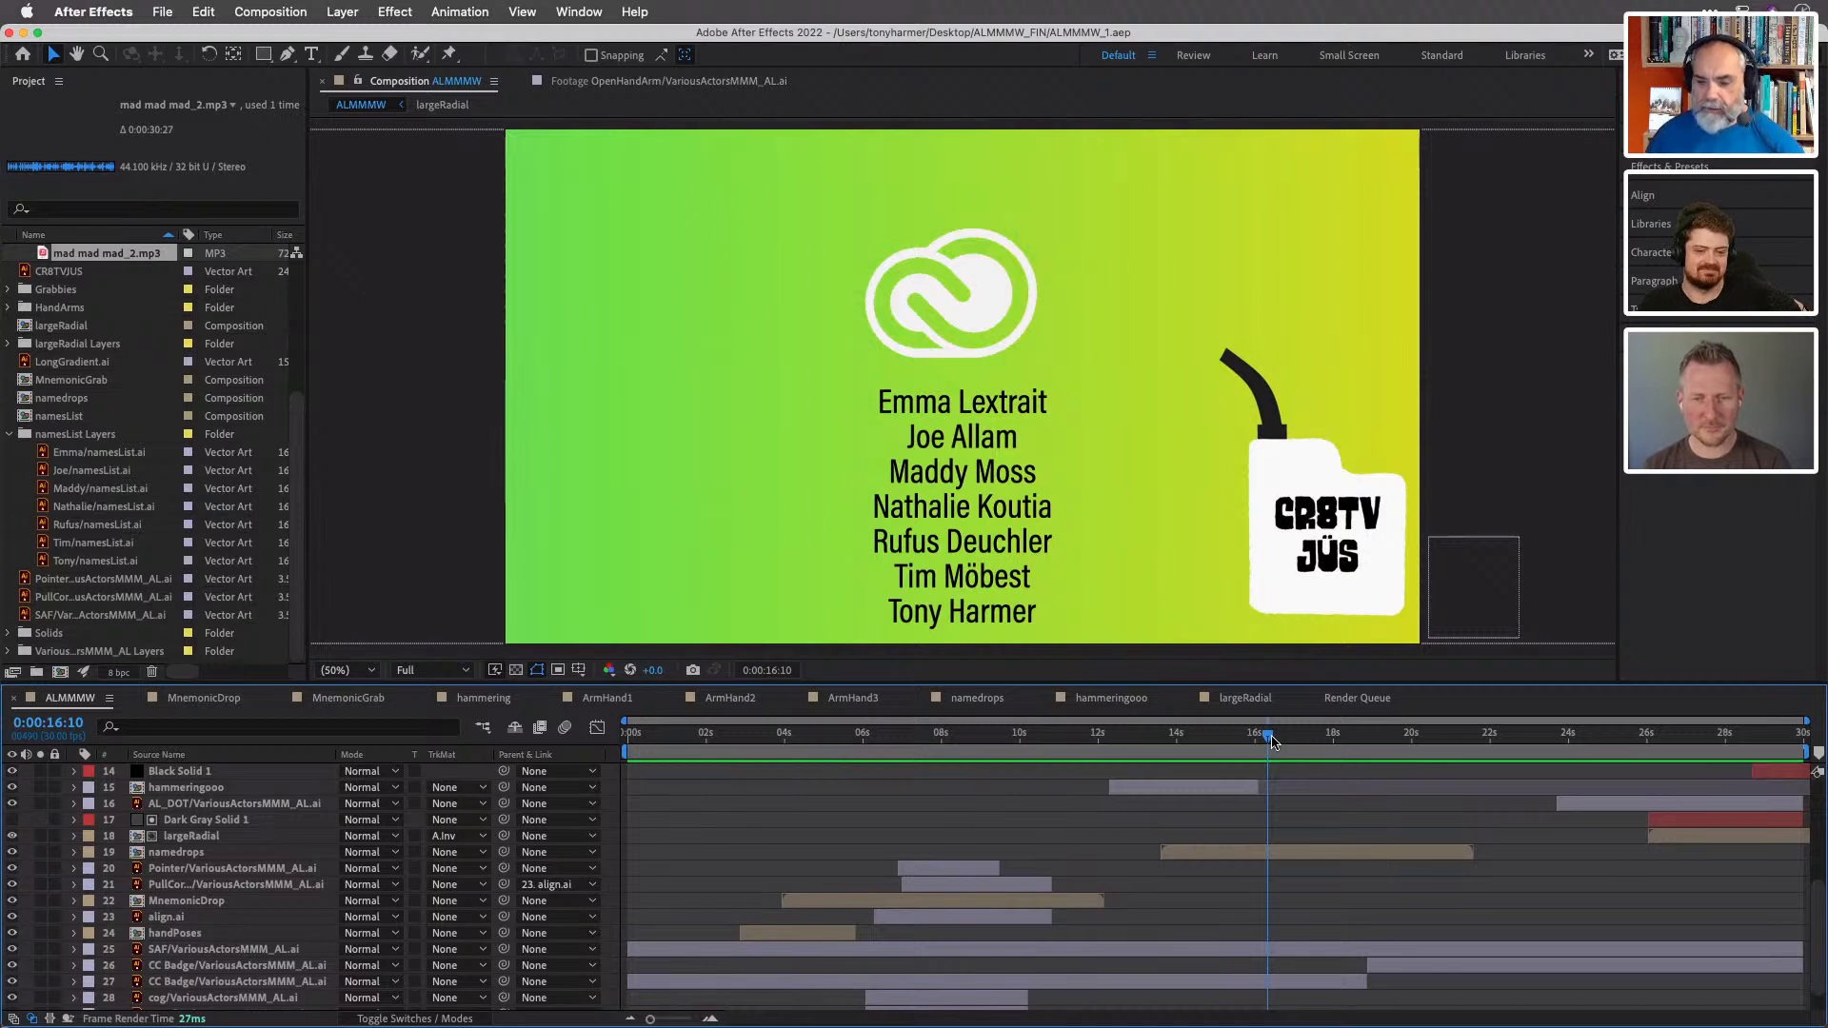
drag(1269, 740, 1292, 741)
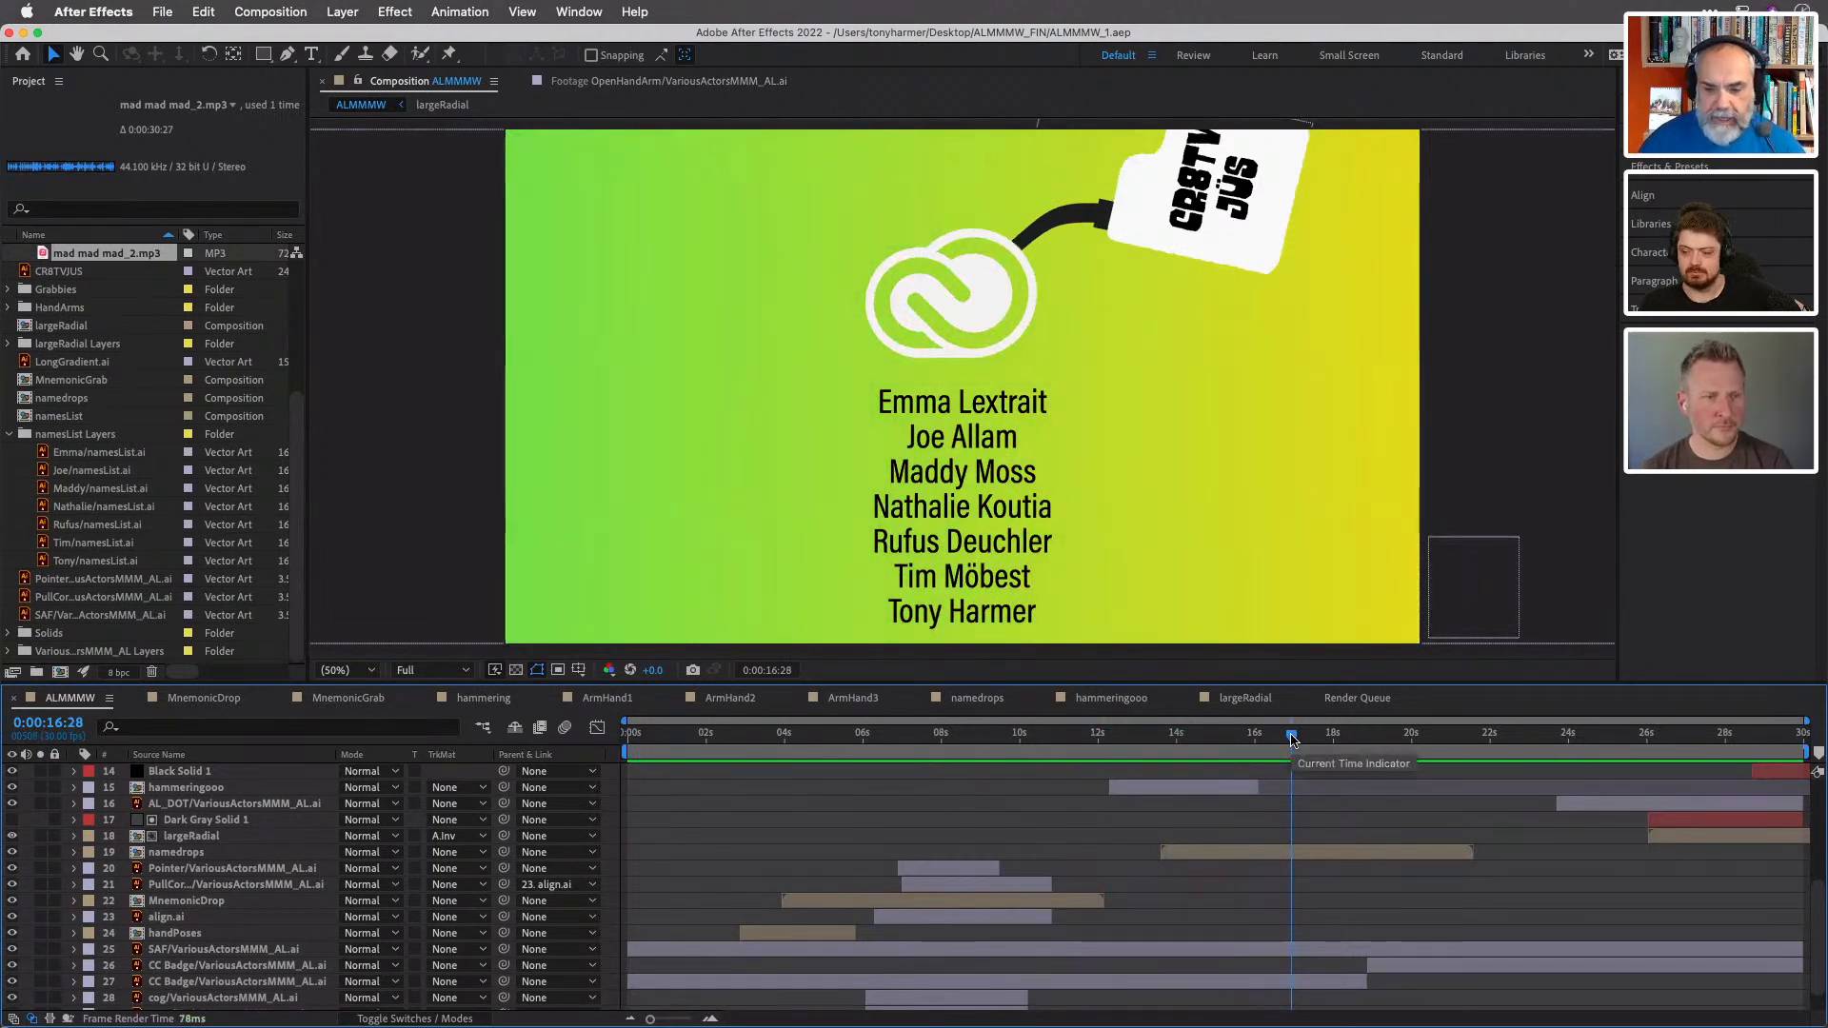
drag(1292, 740, 1409, 744)
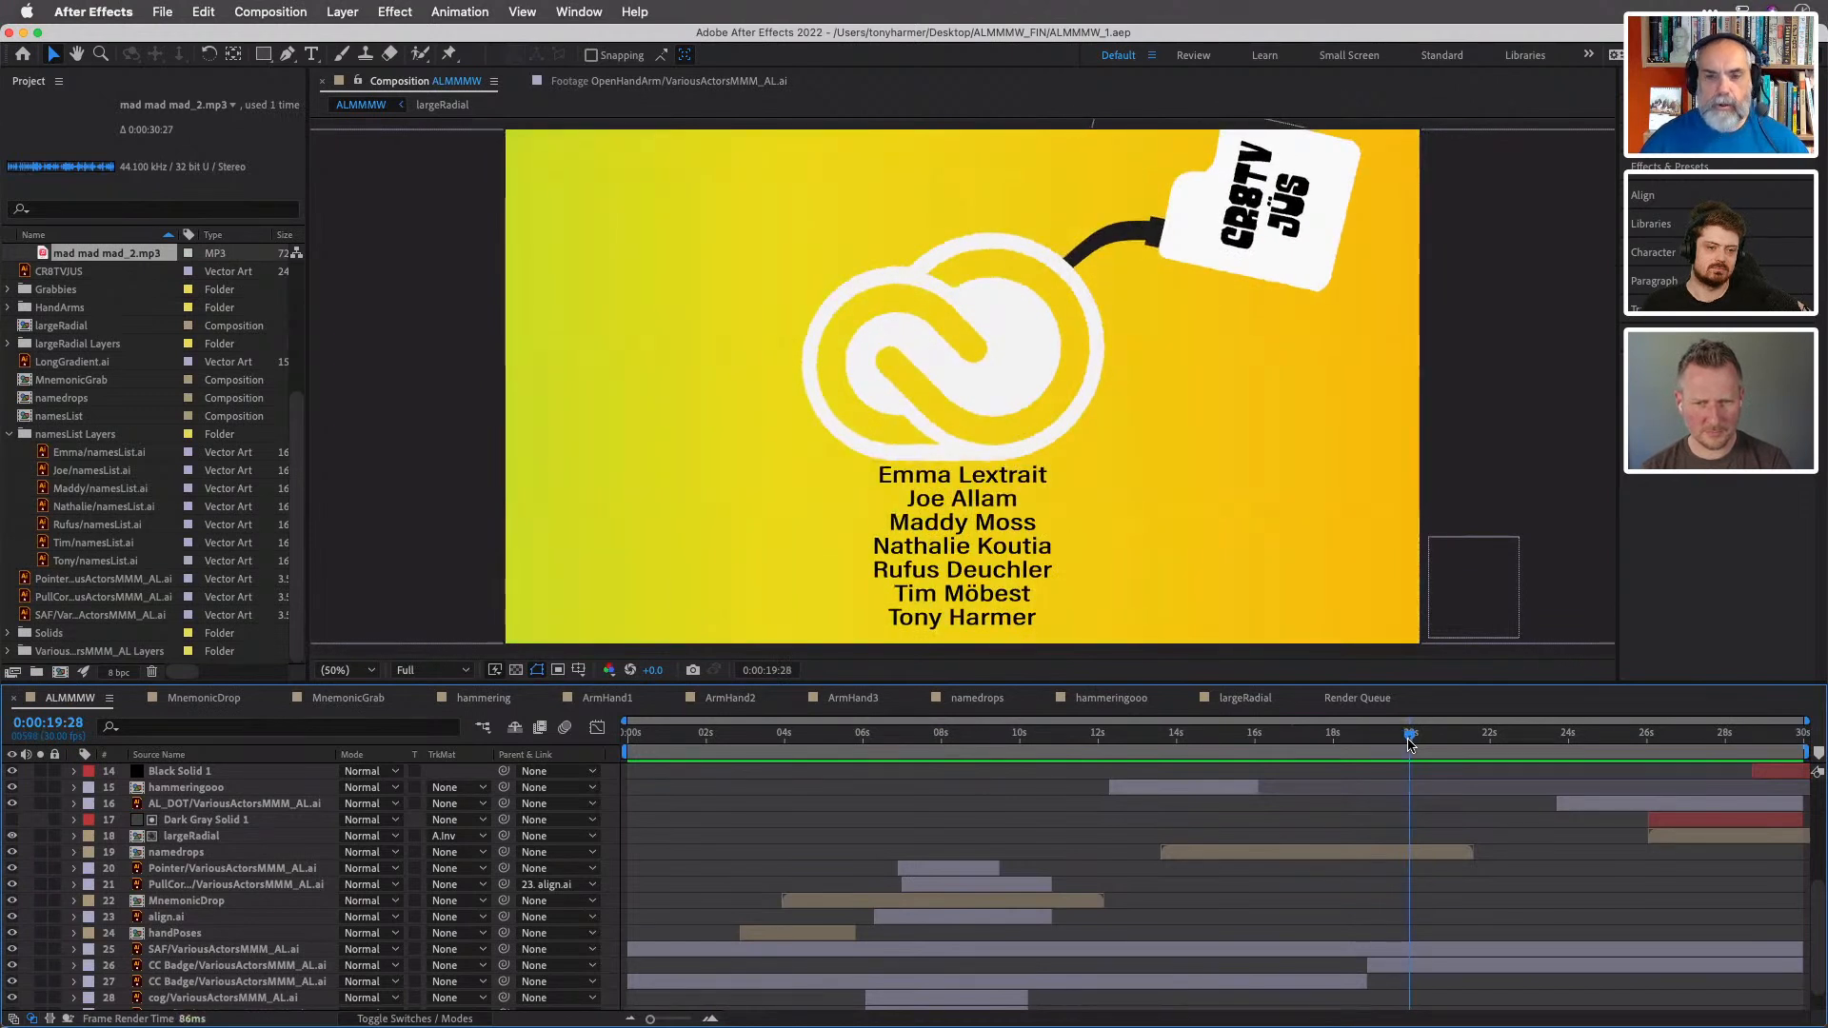
drag(1411, 745, 1107, 766)
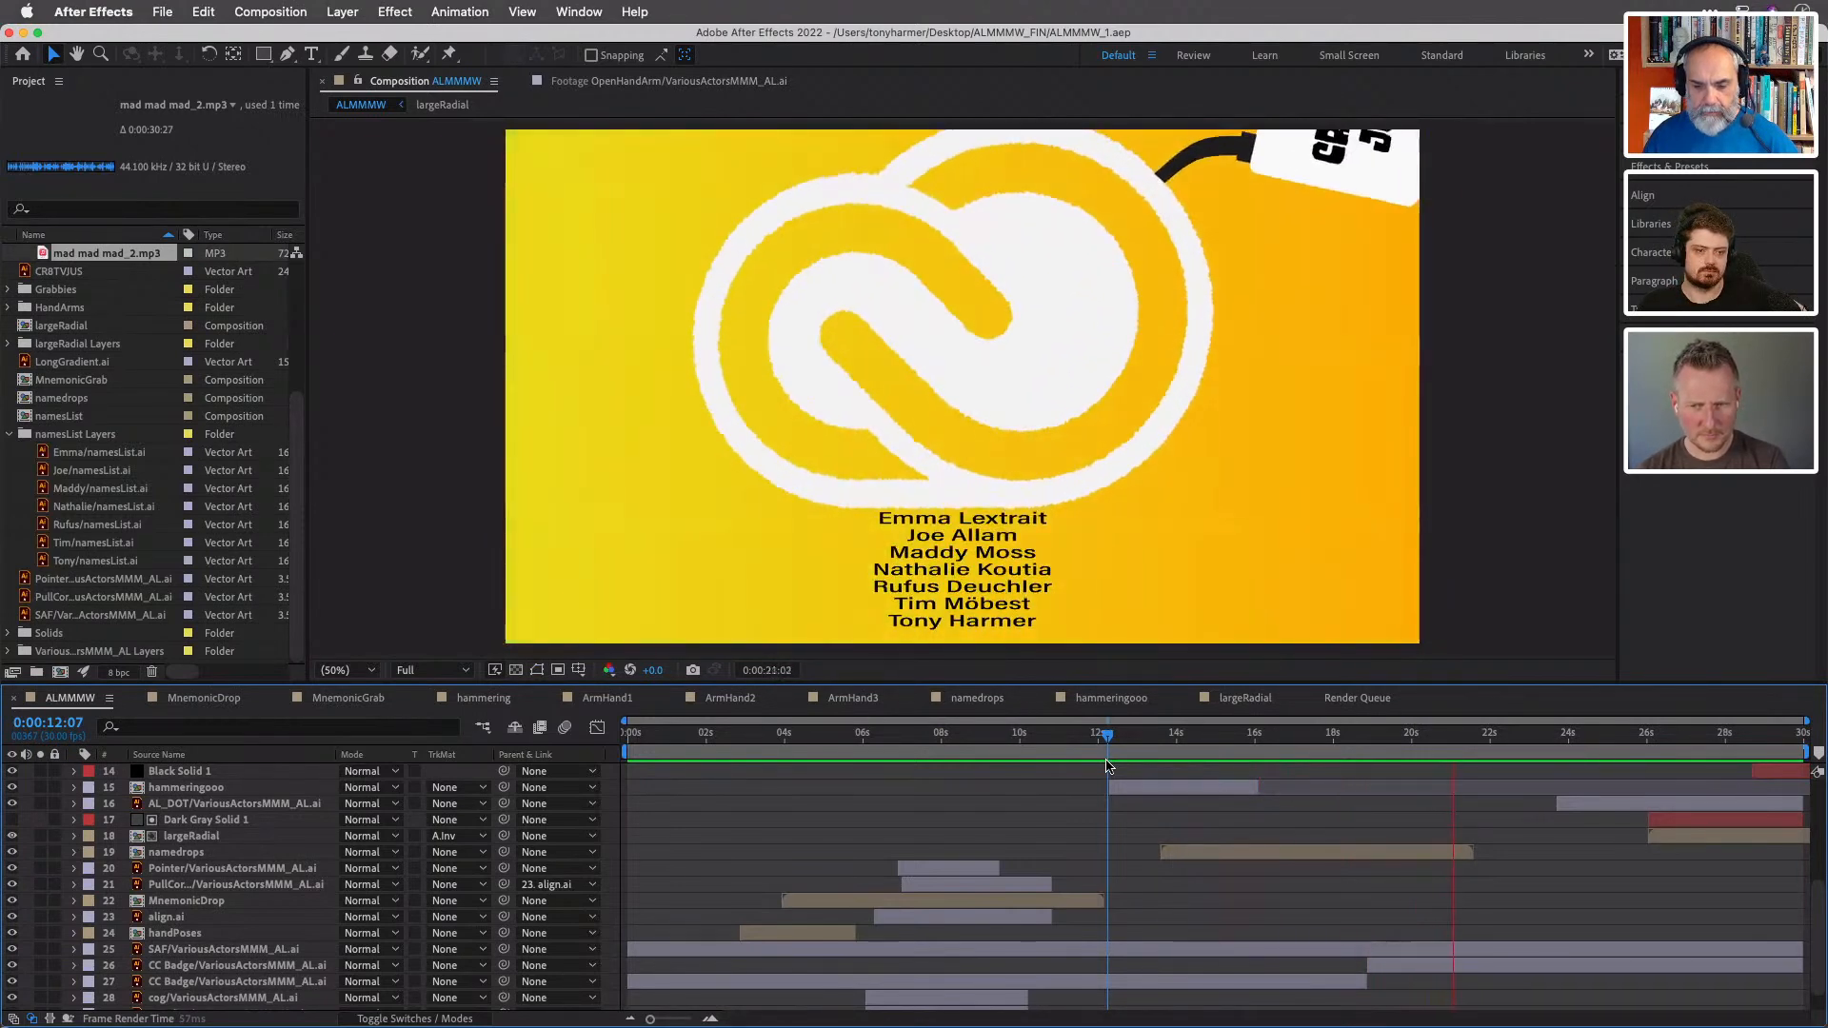
key(space)
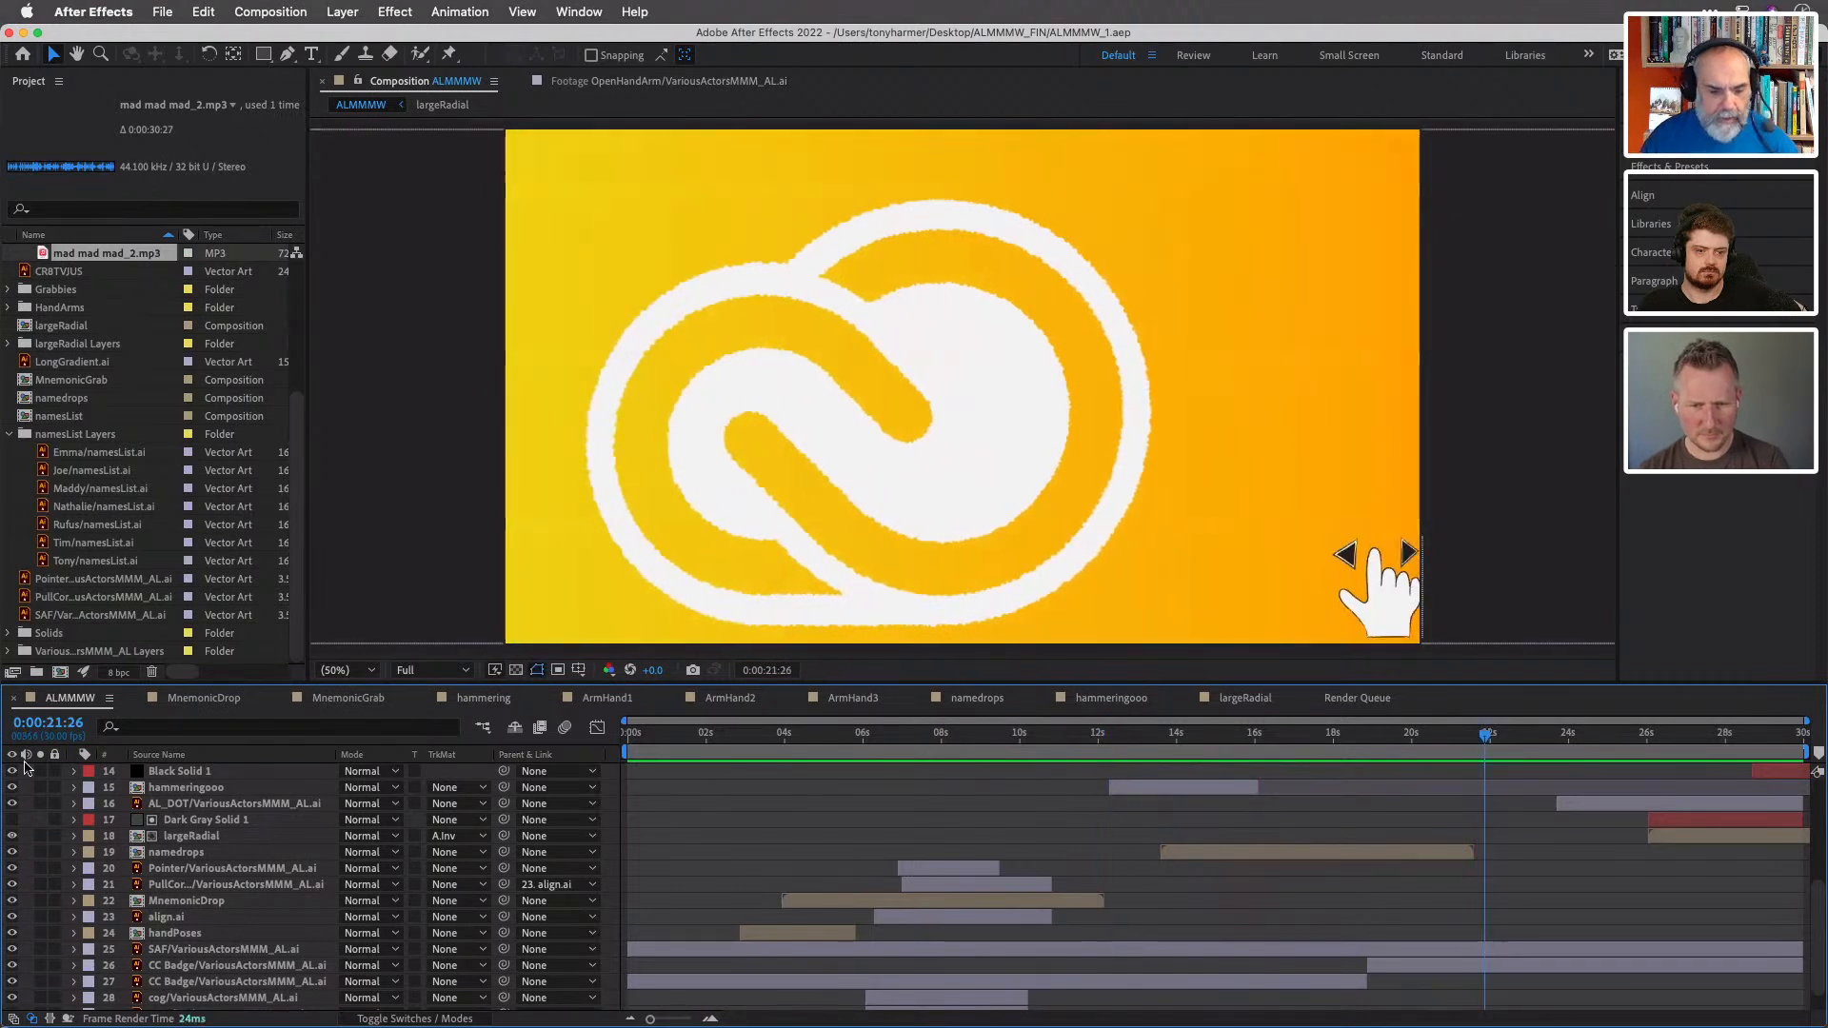
- Mute the mad mad mad_2.mp3 layer and scrub the ending forward to 0:00:26:00 and back
scroll(24, 767, up, 5)
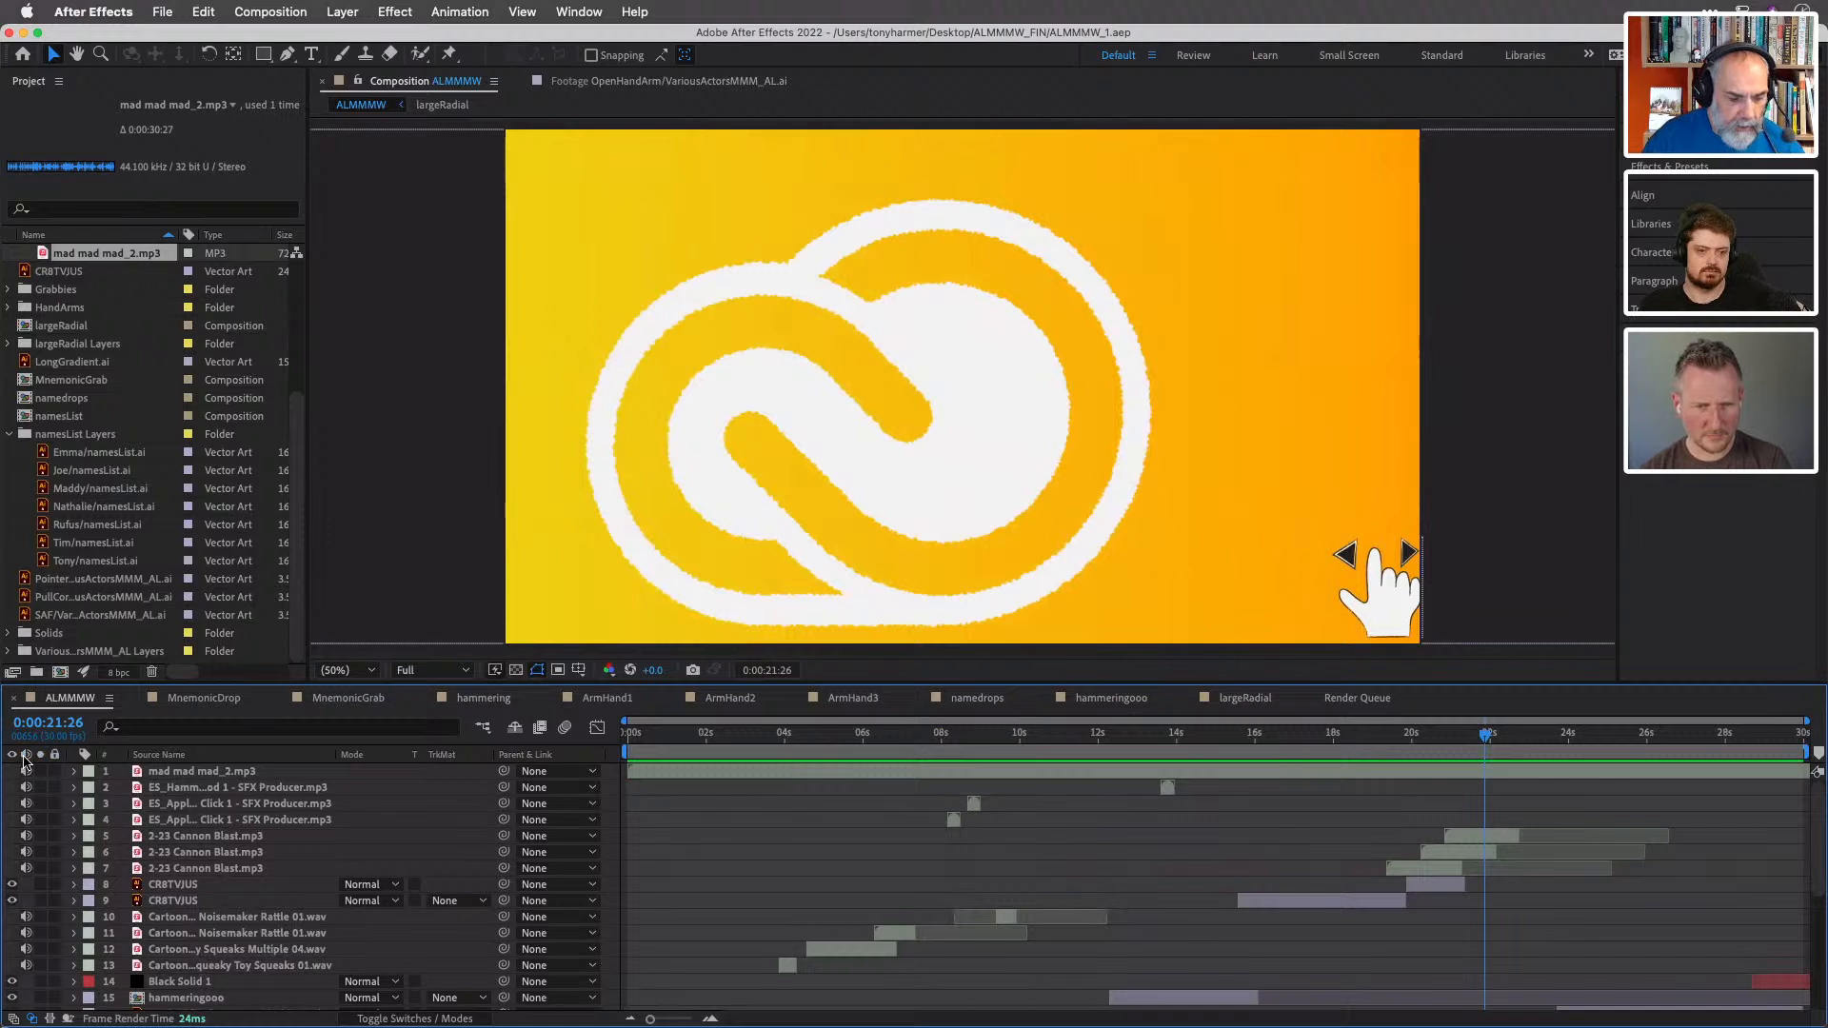
click(171, 774)
click(25, 772)
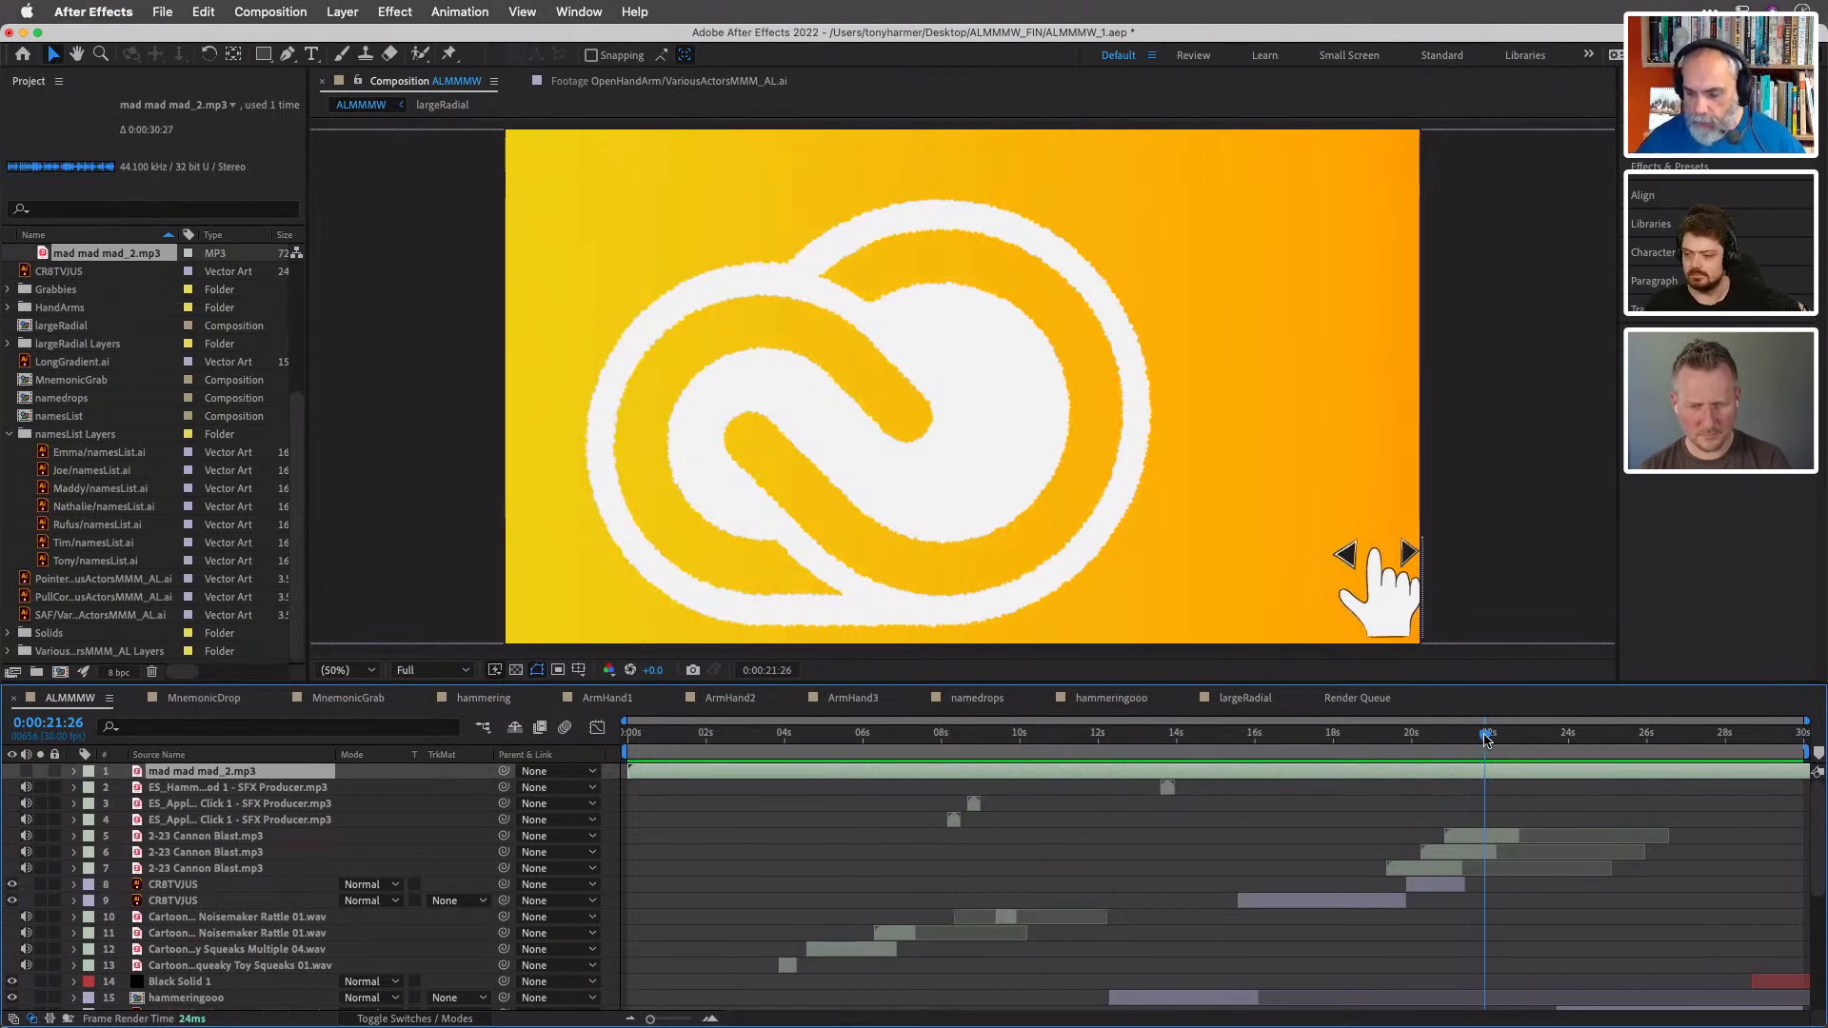
drag(1487, 741, 1649, 741)
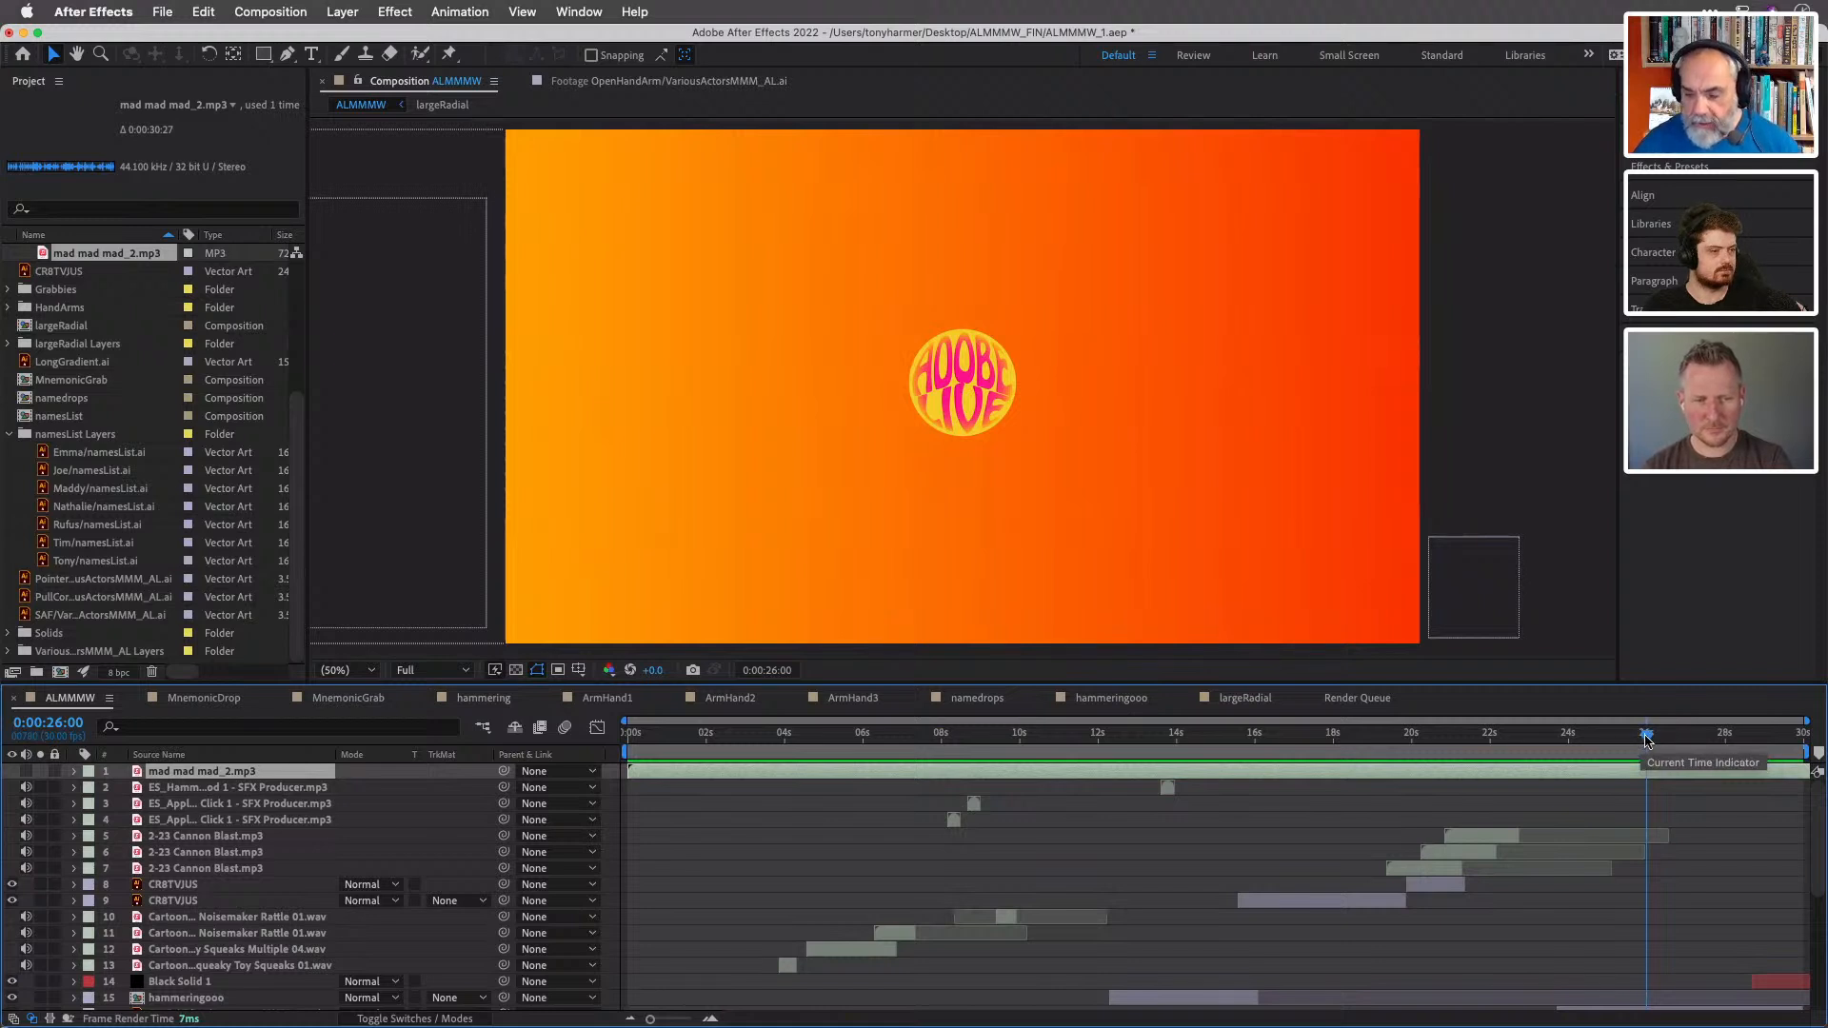
drag(1647, 741, 1552, 736)
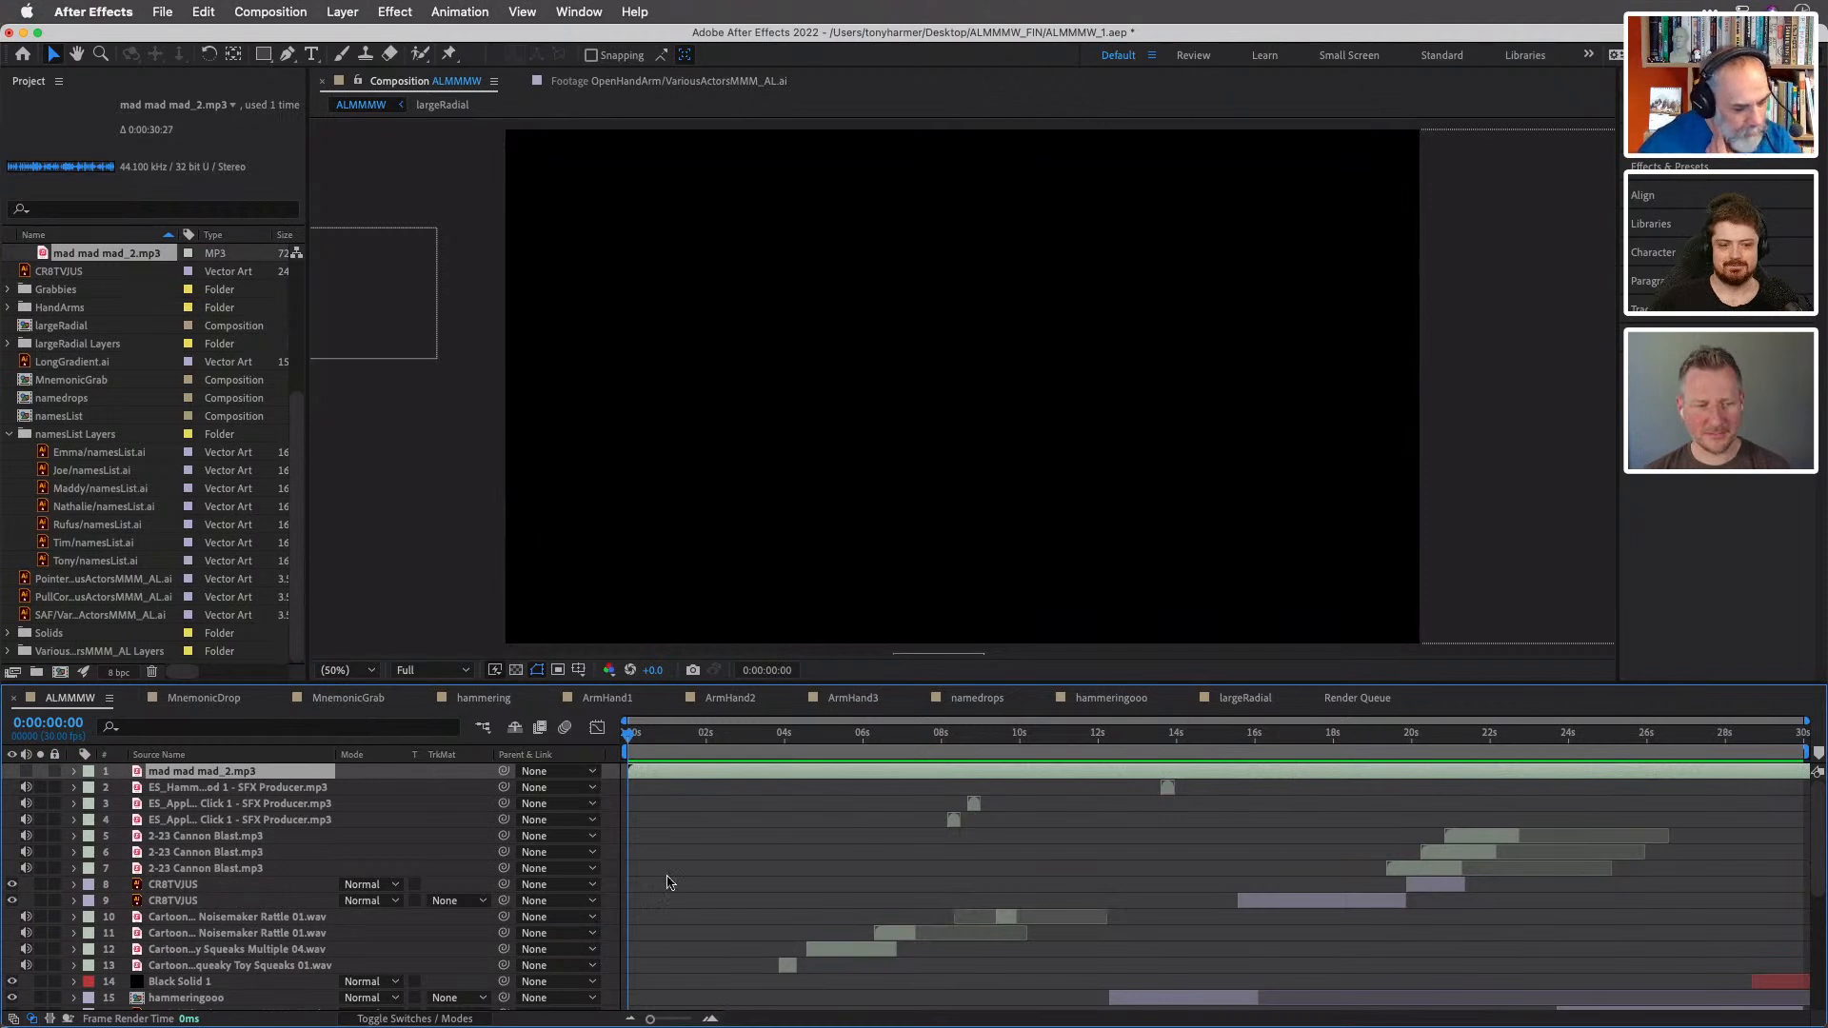
- Show the effect controls for the Dark Gray Solid 1 layer and toggle the layer's visibility on and off again
scroll(1318, 863, down, 5)
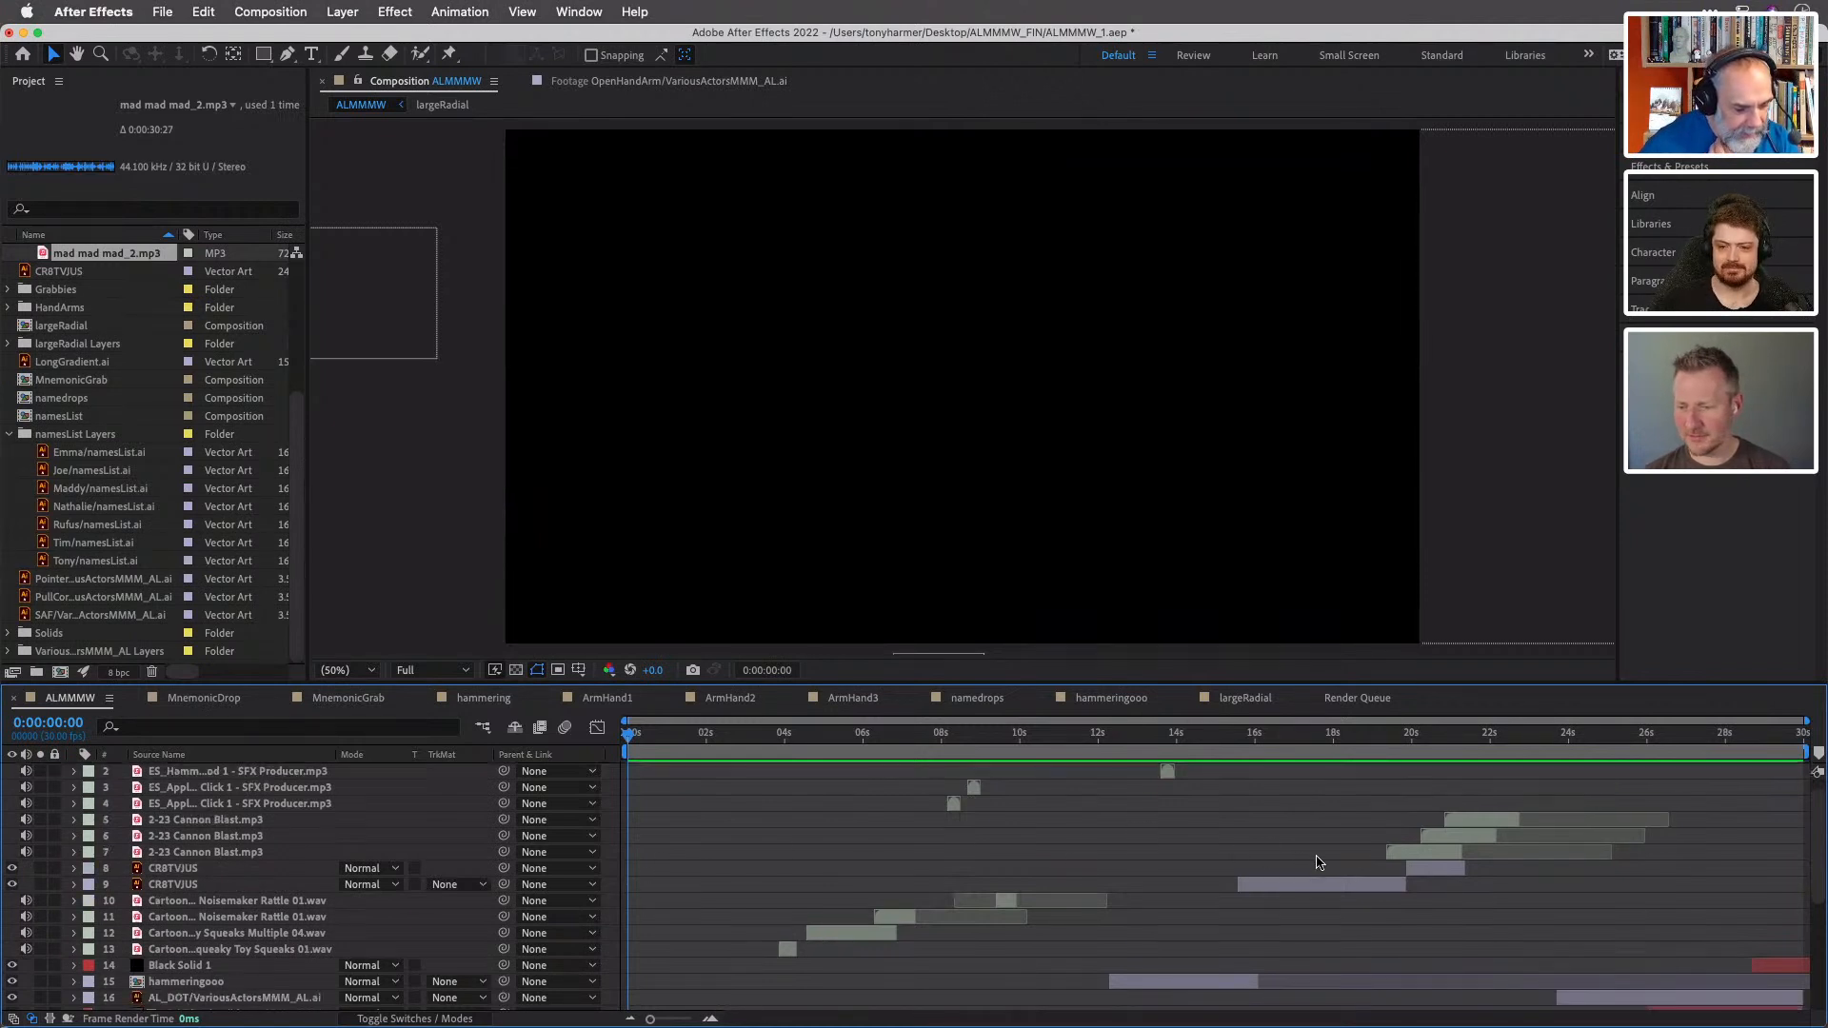
scroll(1318, 863, down, 8)
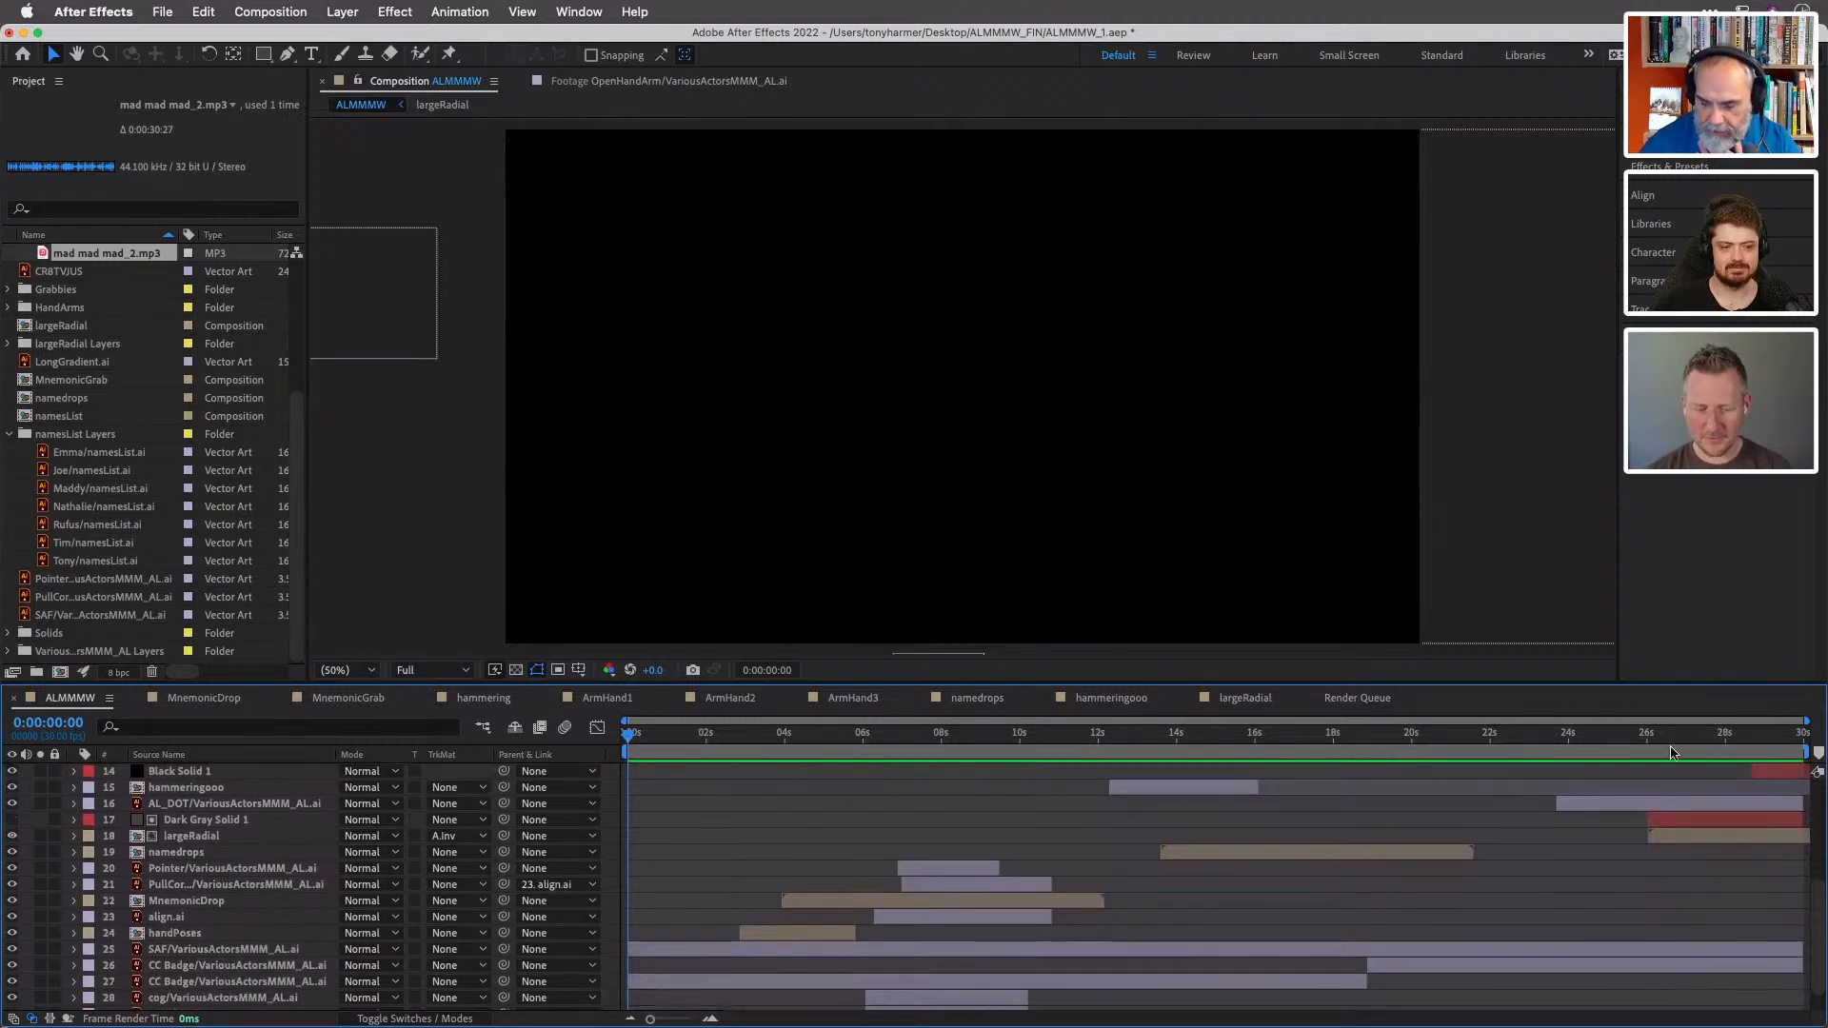
click(1692, 825)
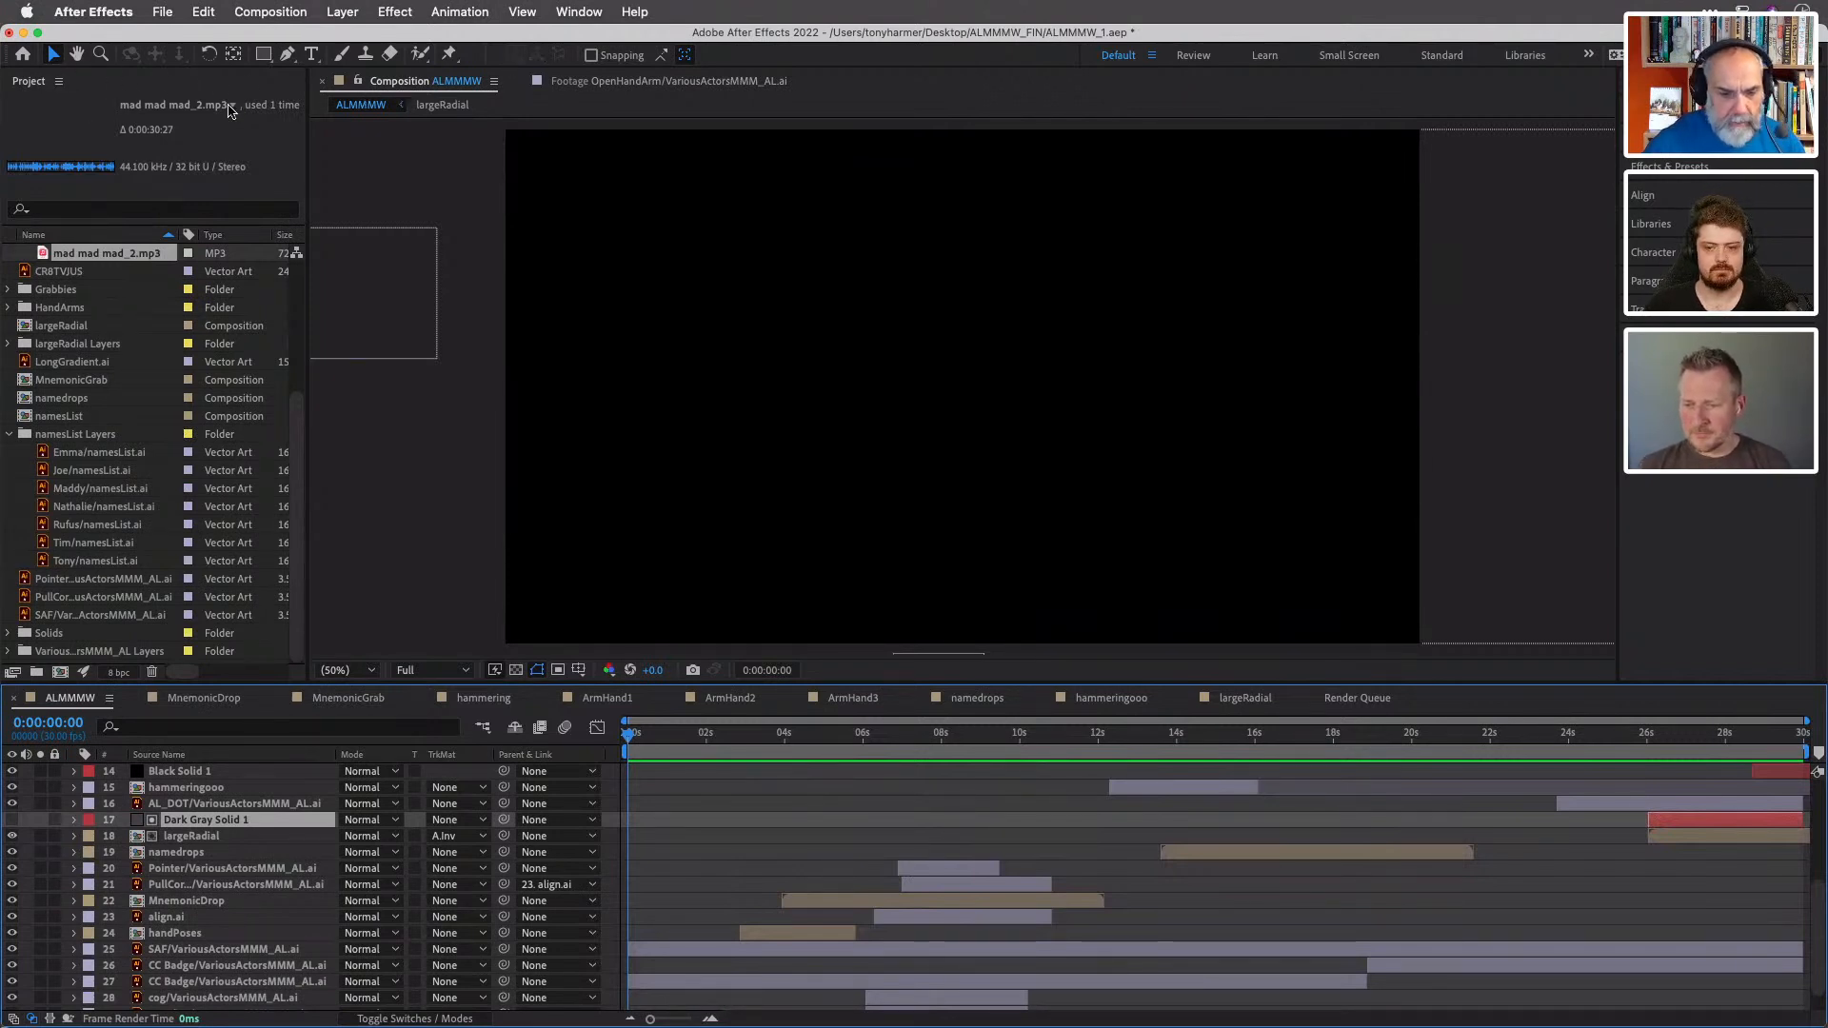
click(84, 128)
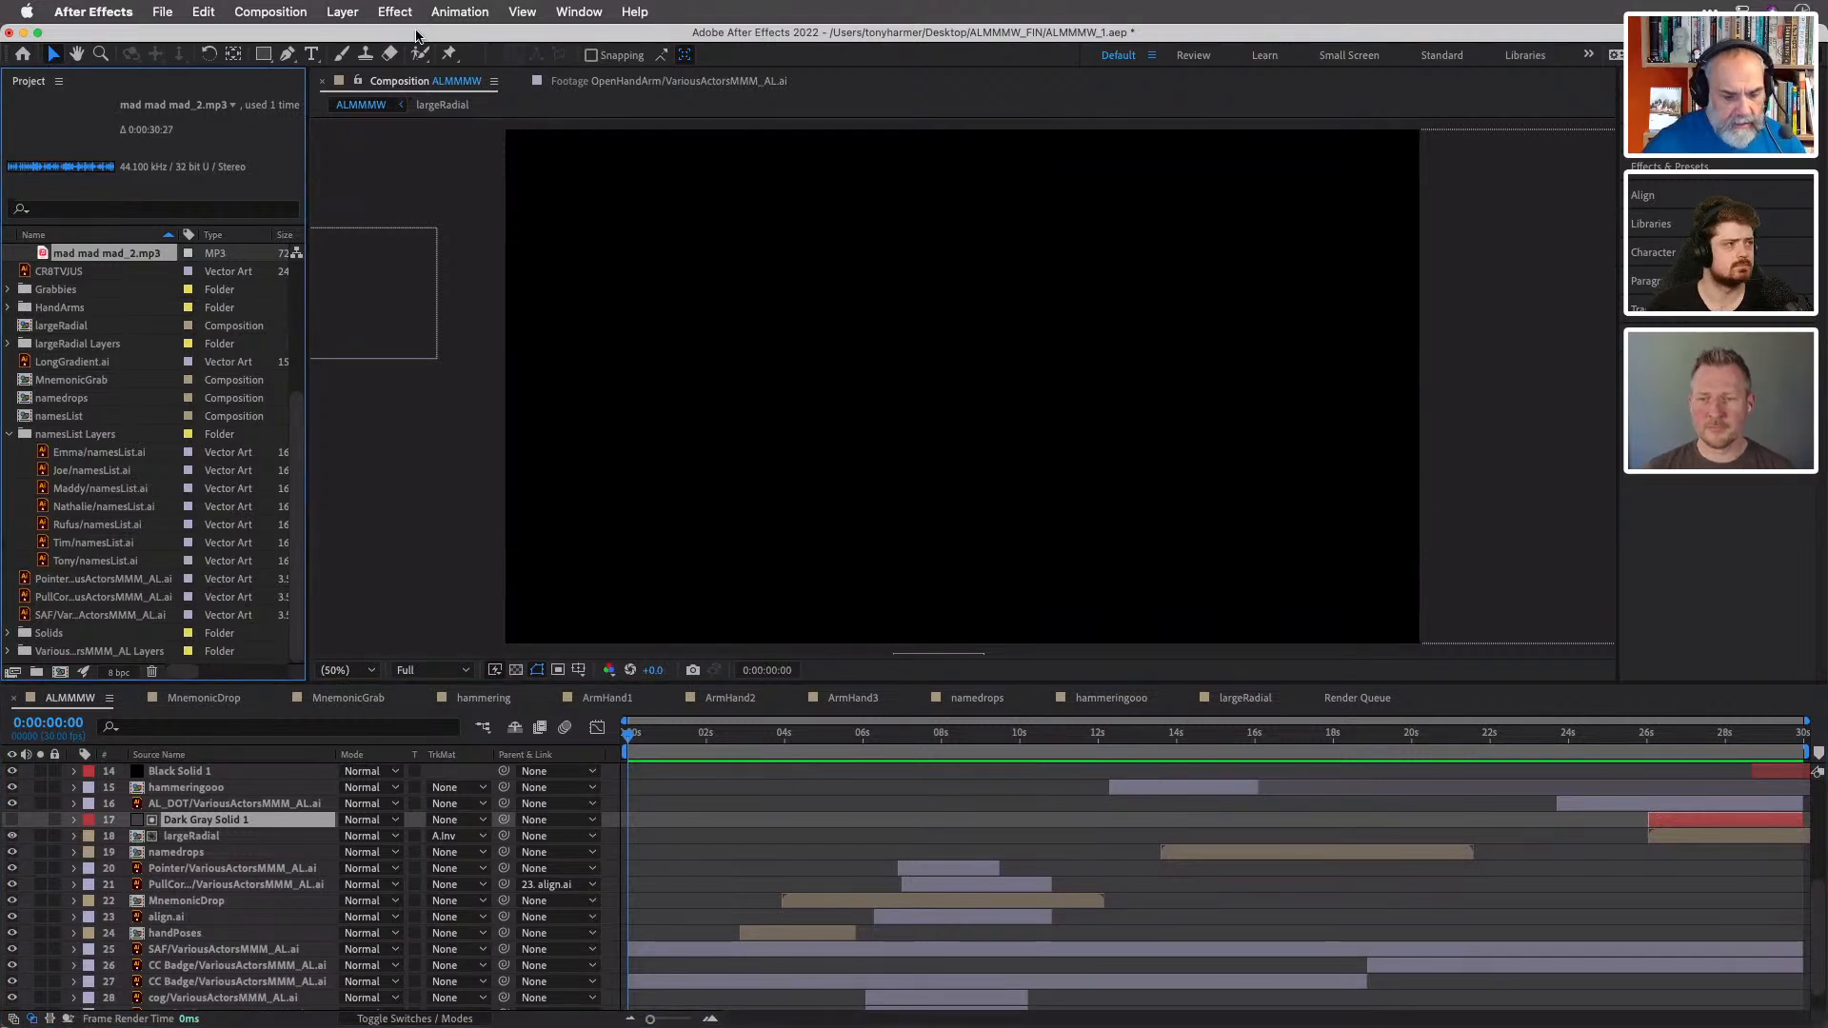
click(563, 15)
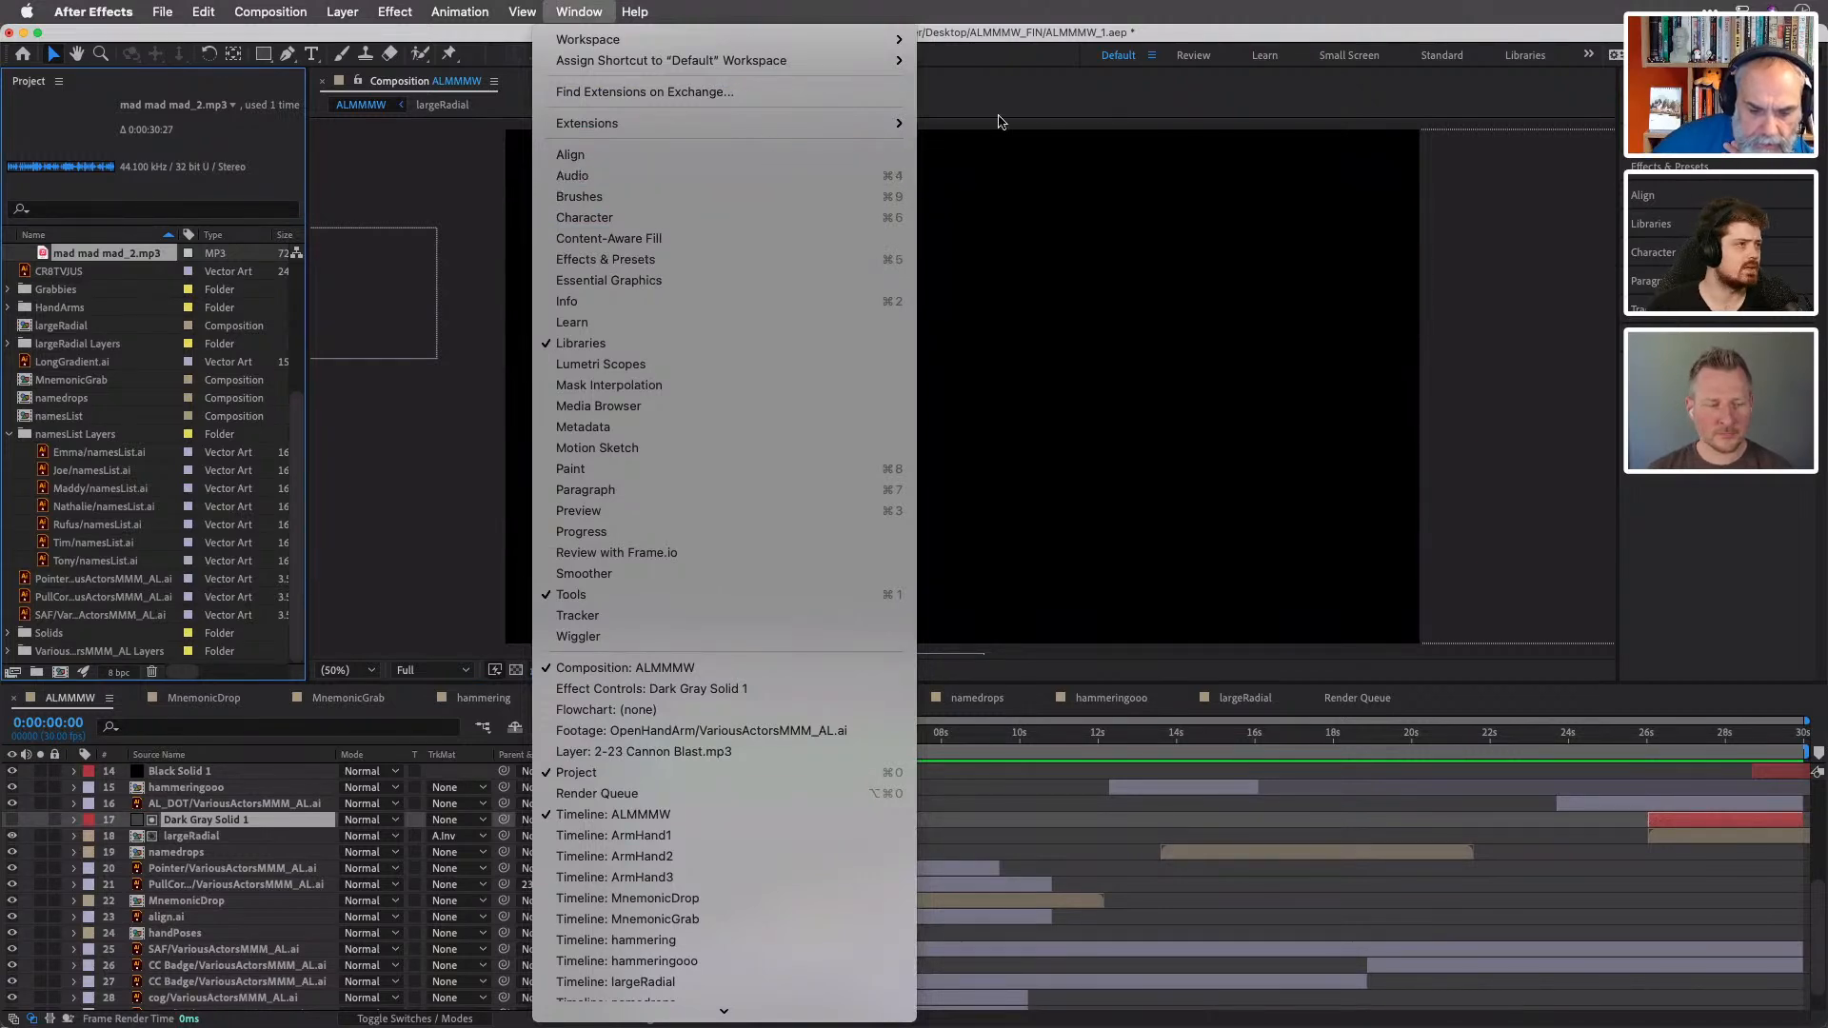
click(1185, 104)
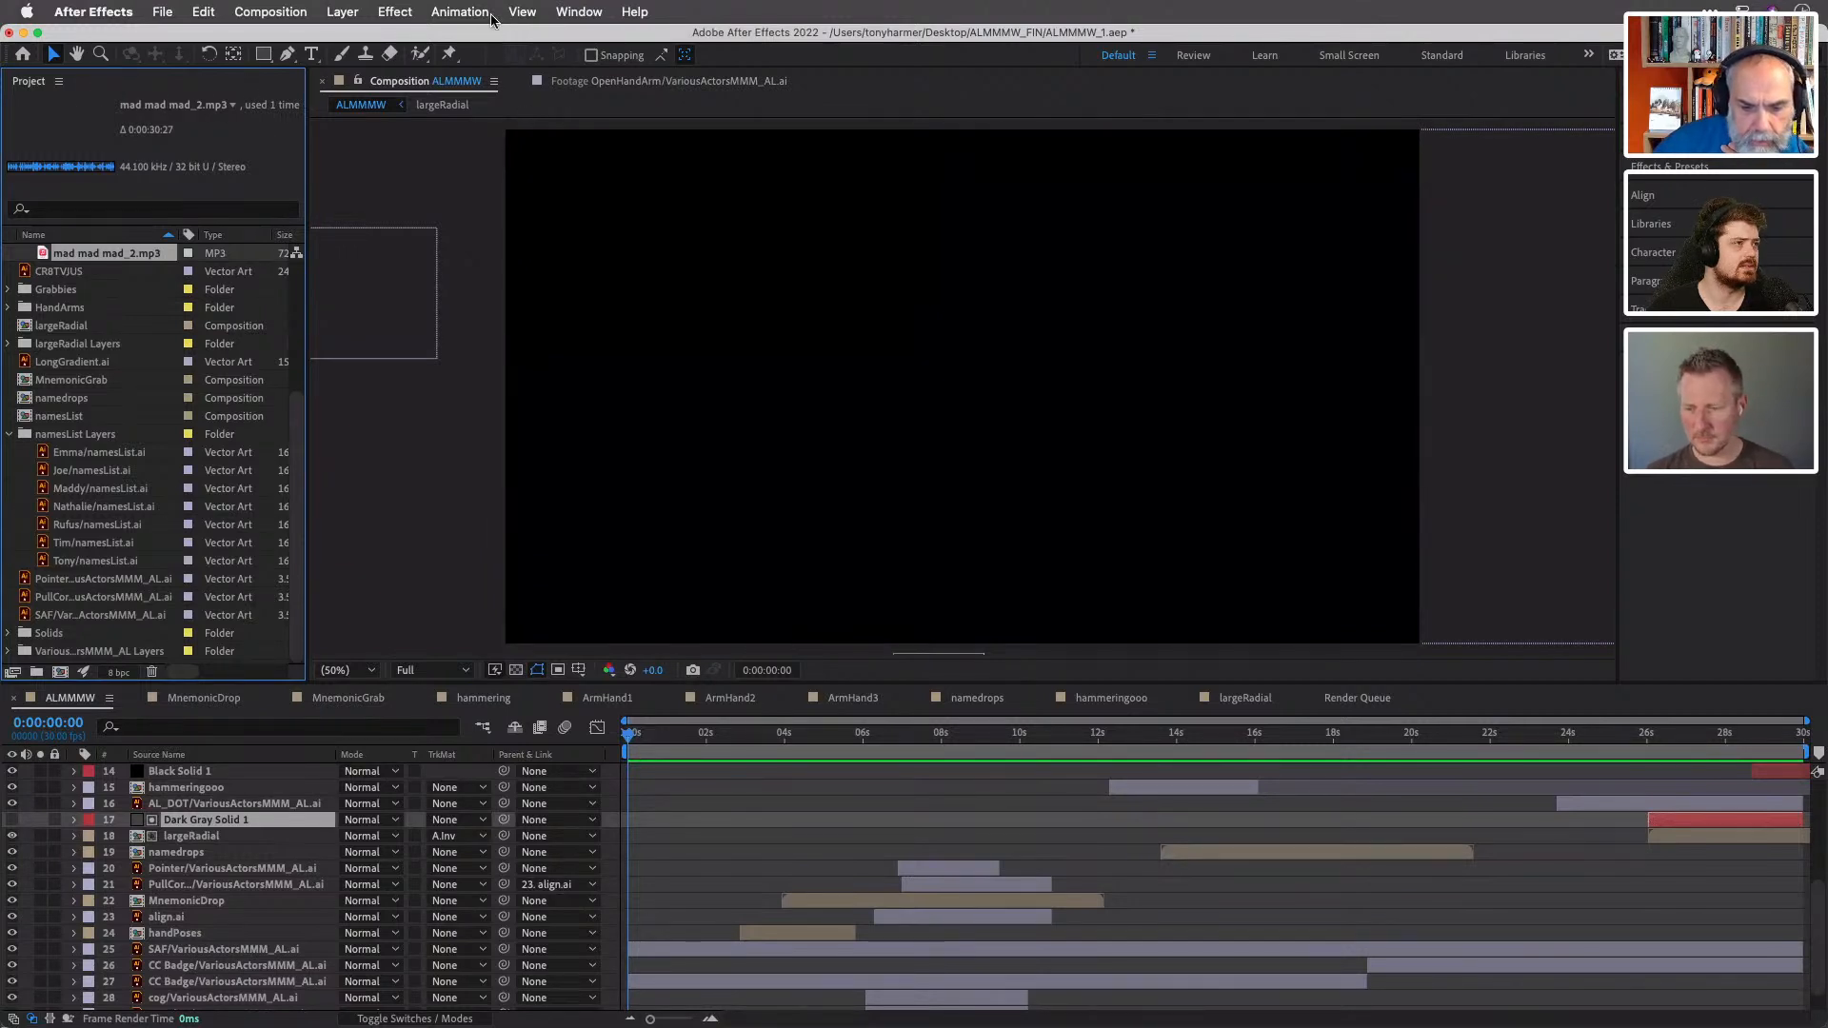
click(577, 12)
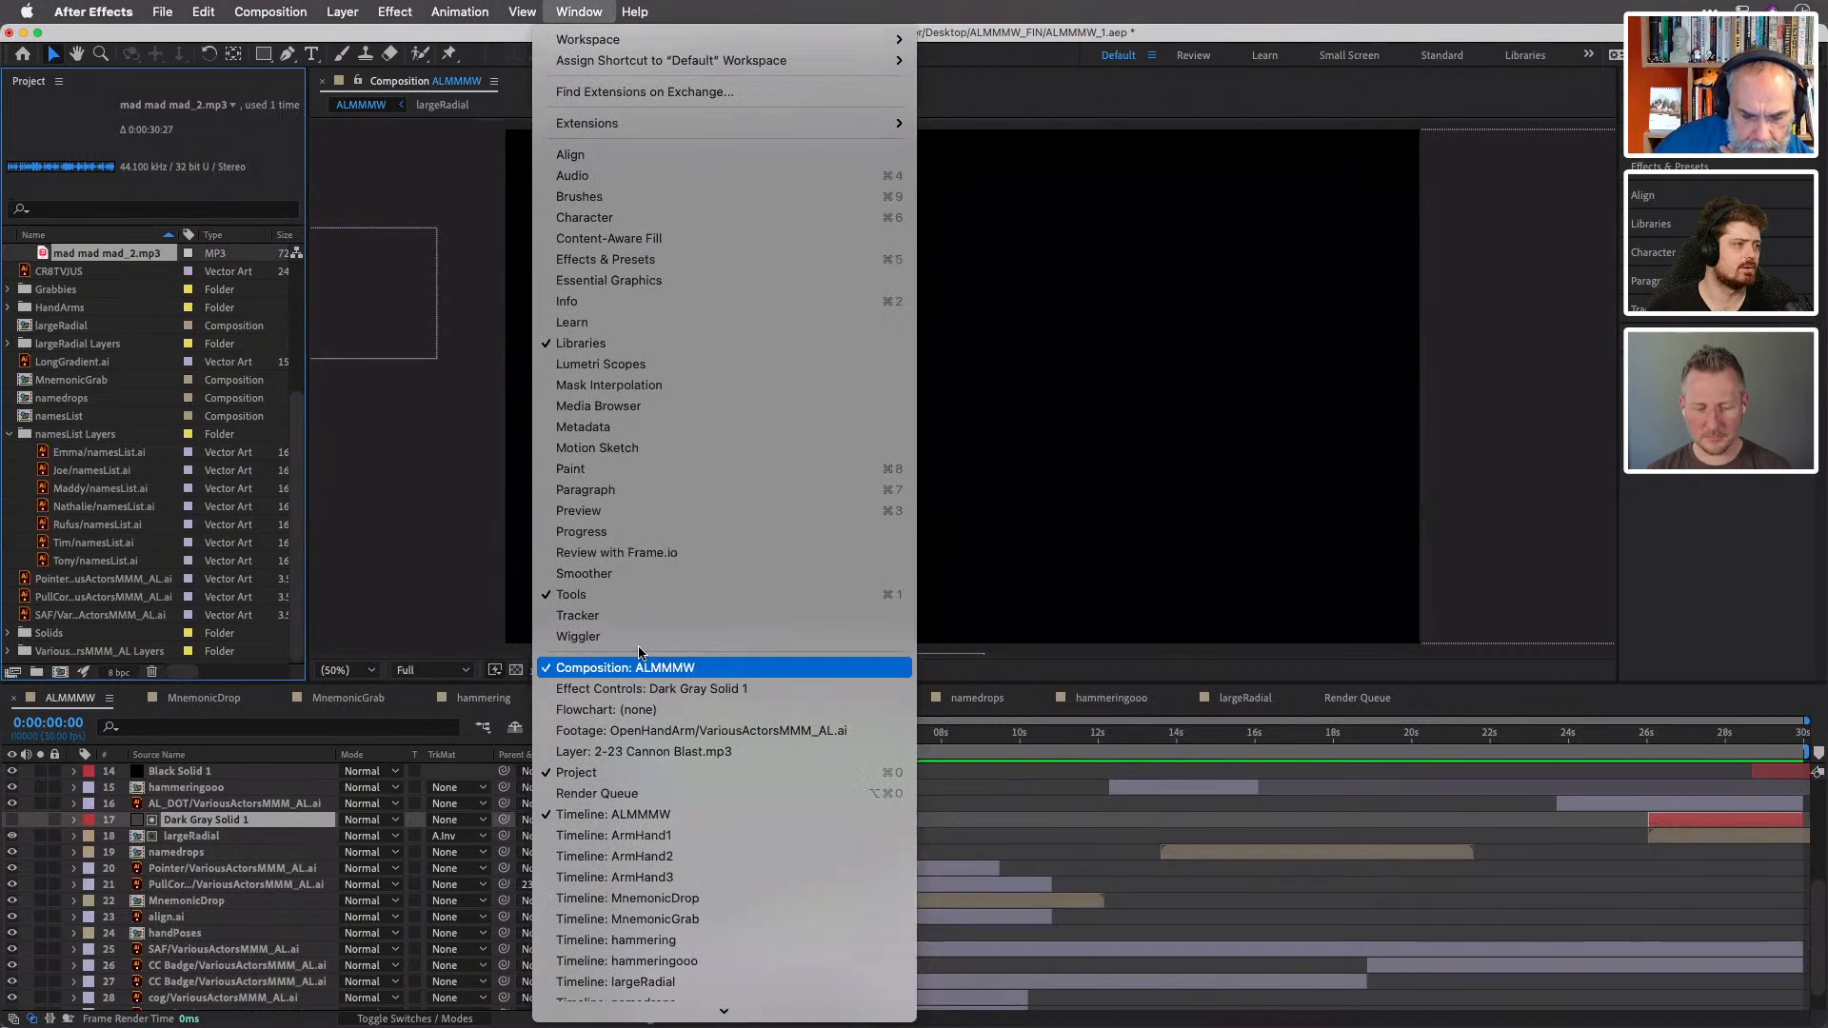
click(643, 689)
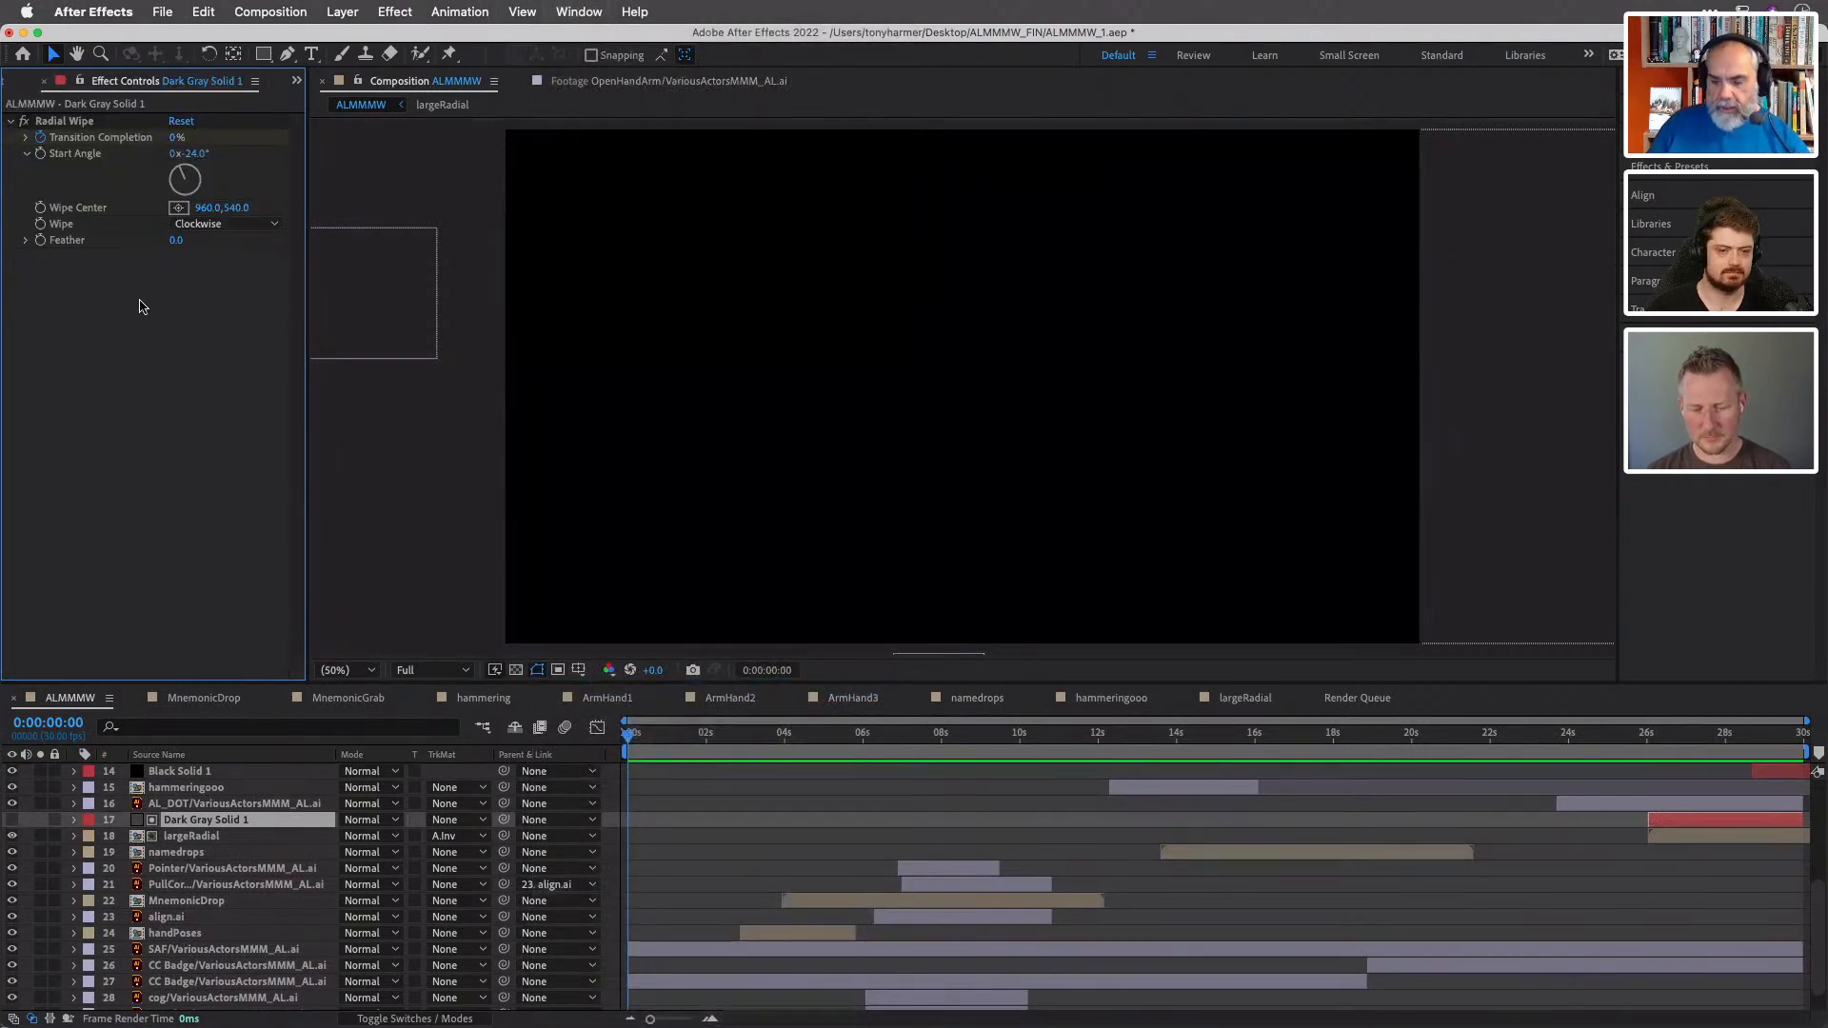
click(12, 820)
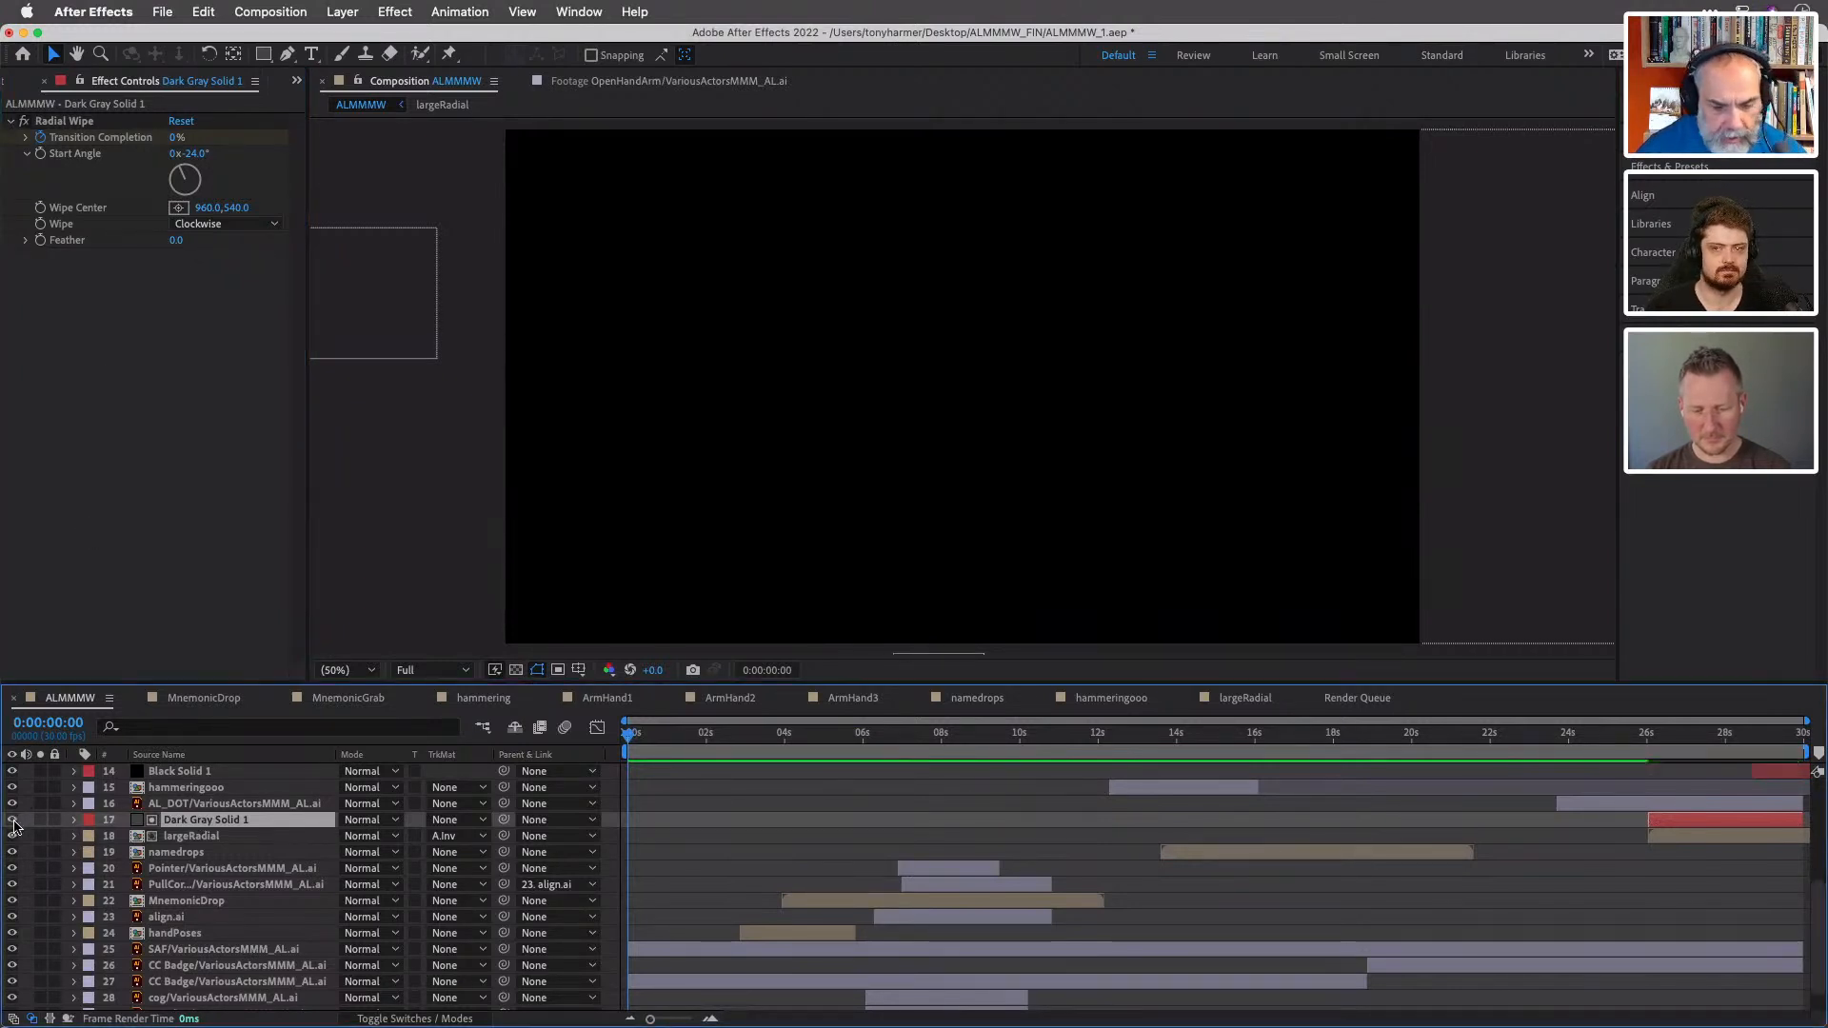
click(12, 820)
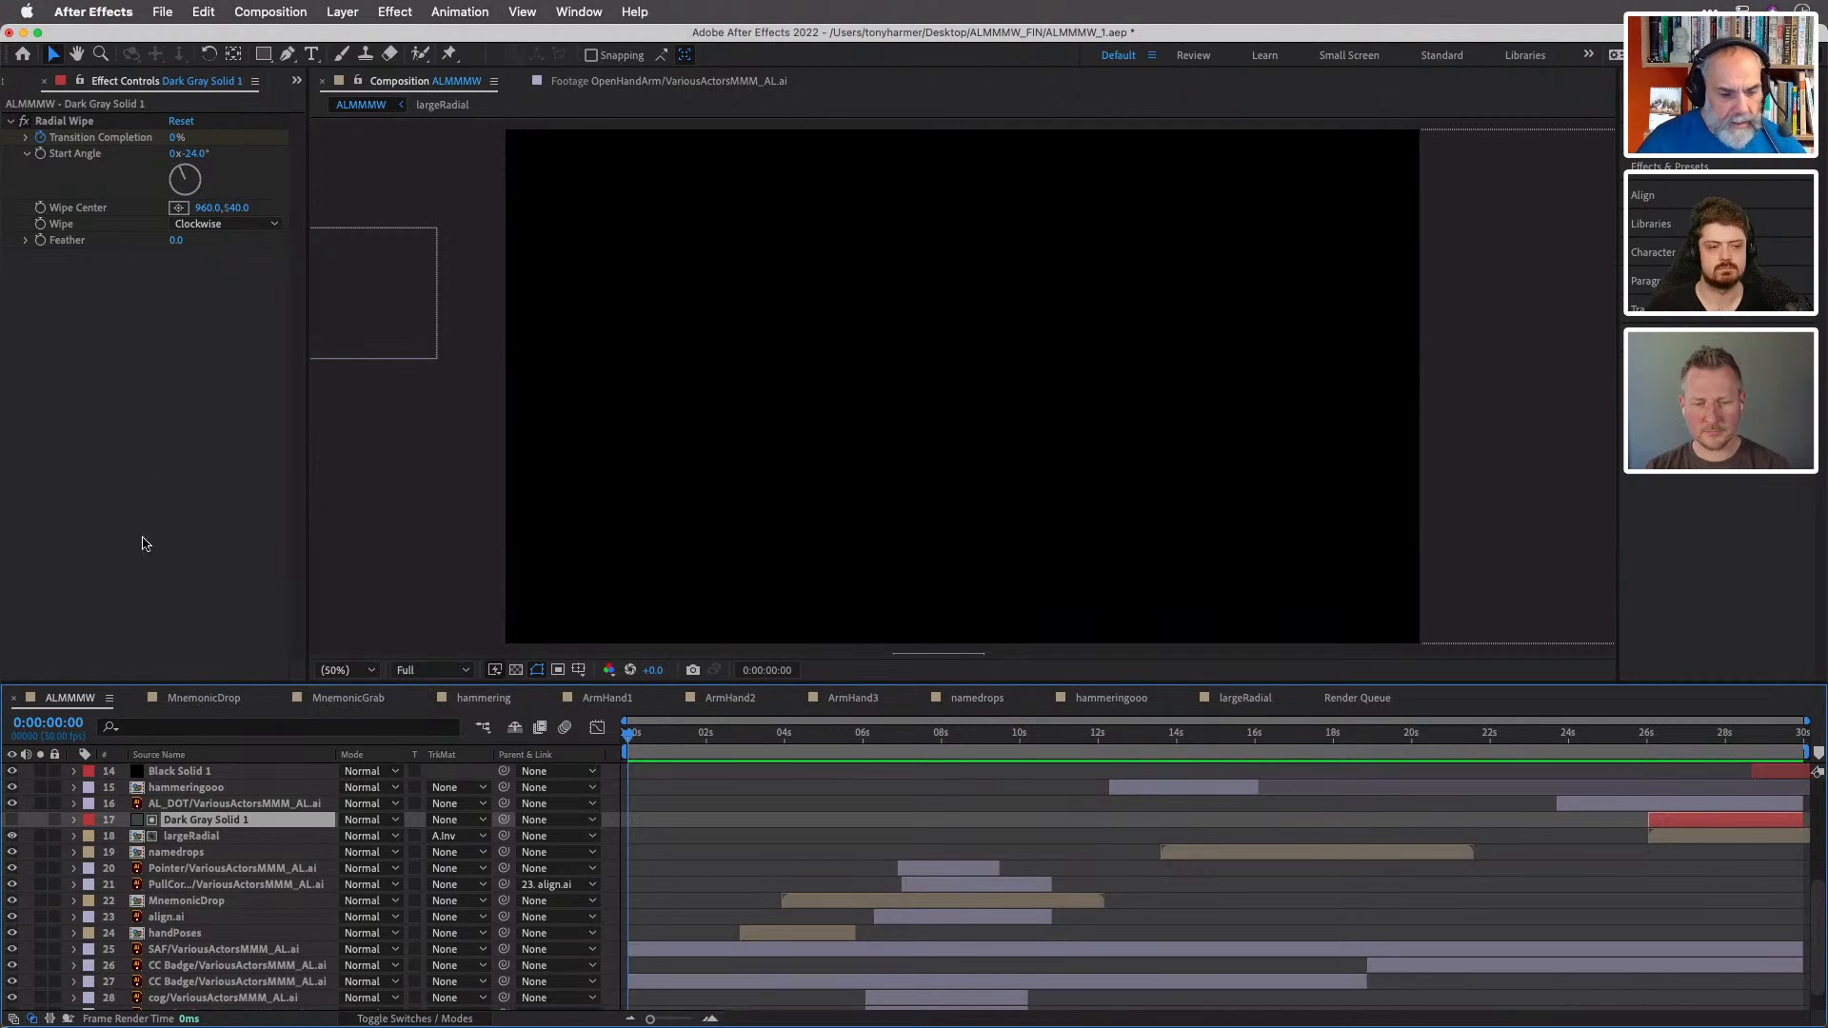
- Show the track matte options of the largeRadial layer and close them without changing the Alpha Inverted Matte setting
click(254, 839)
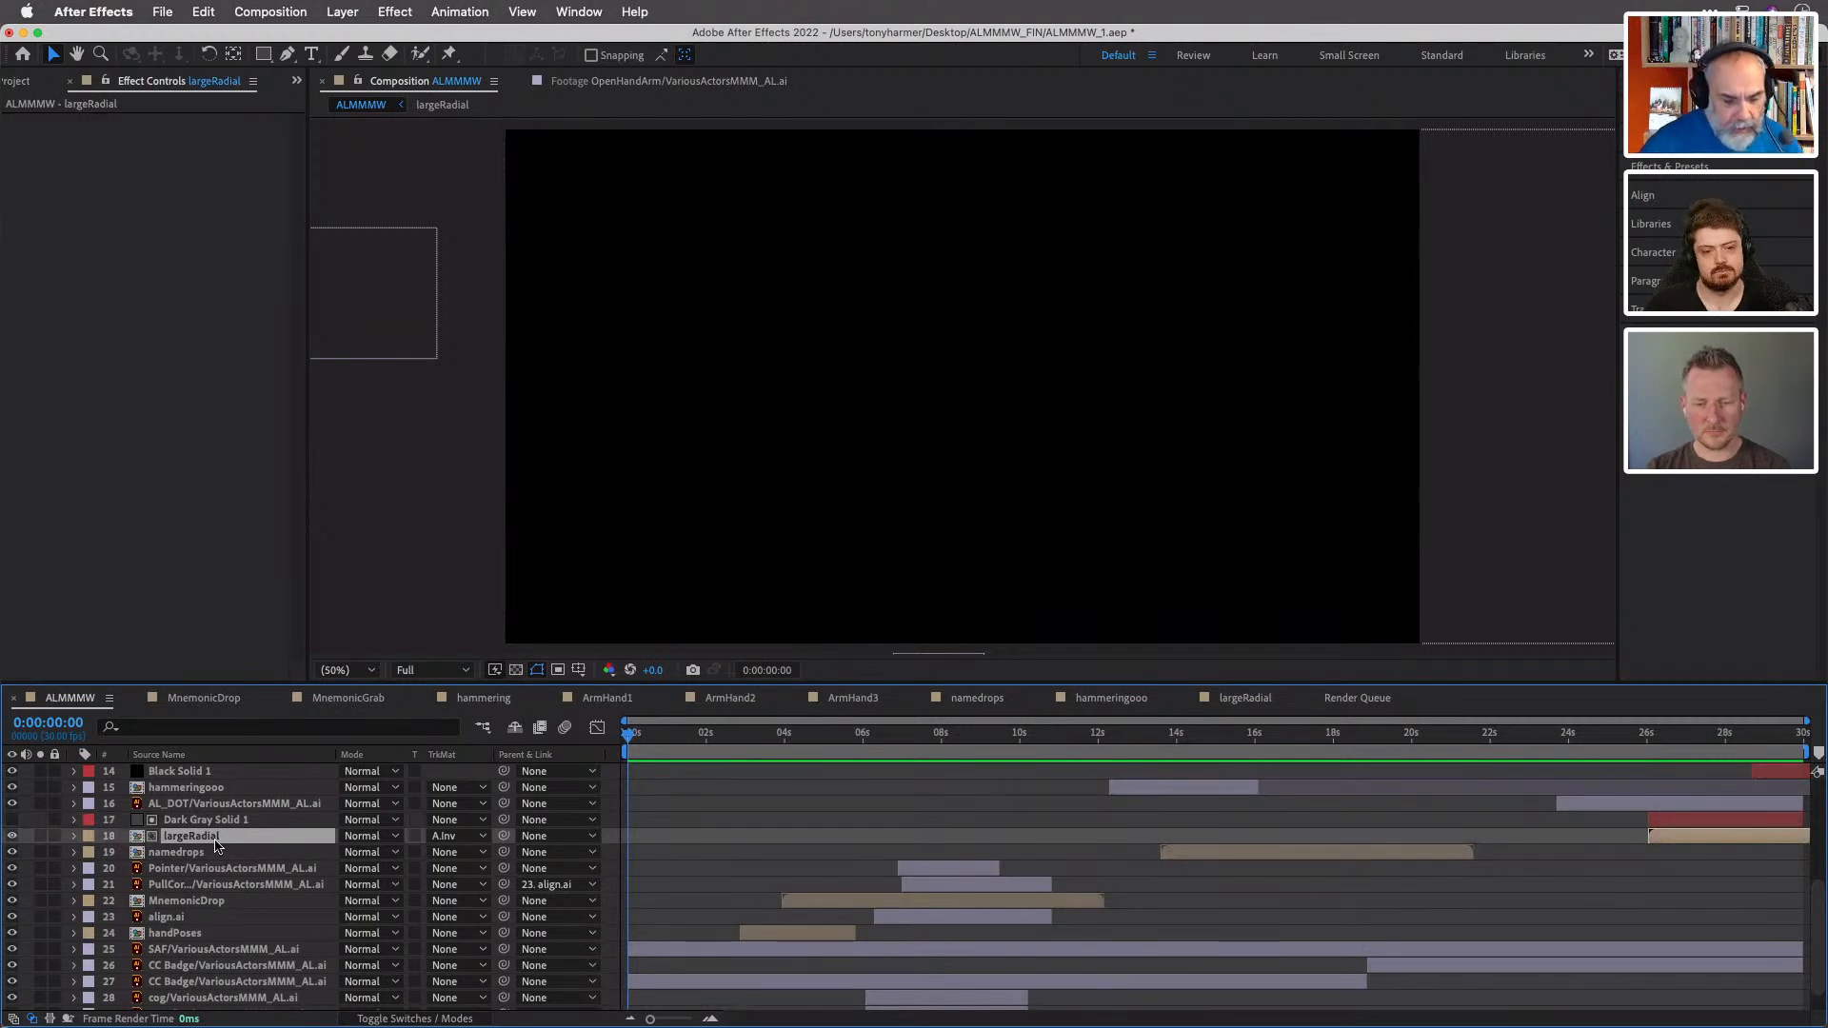
click(481, 839)
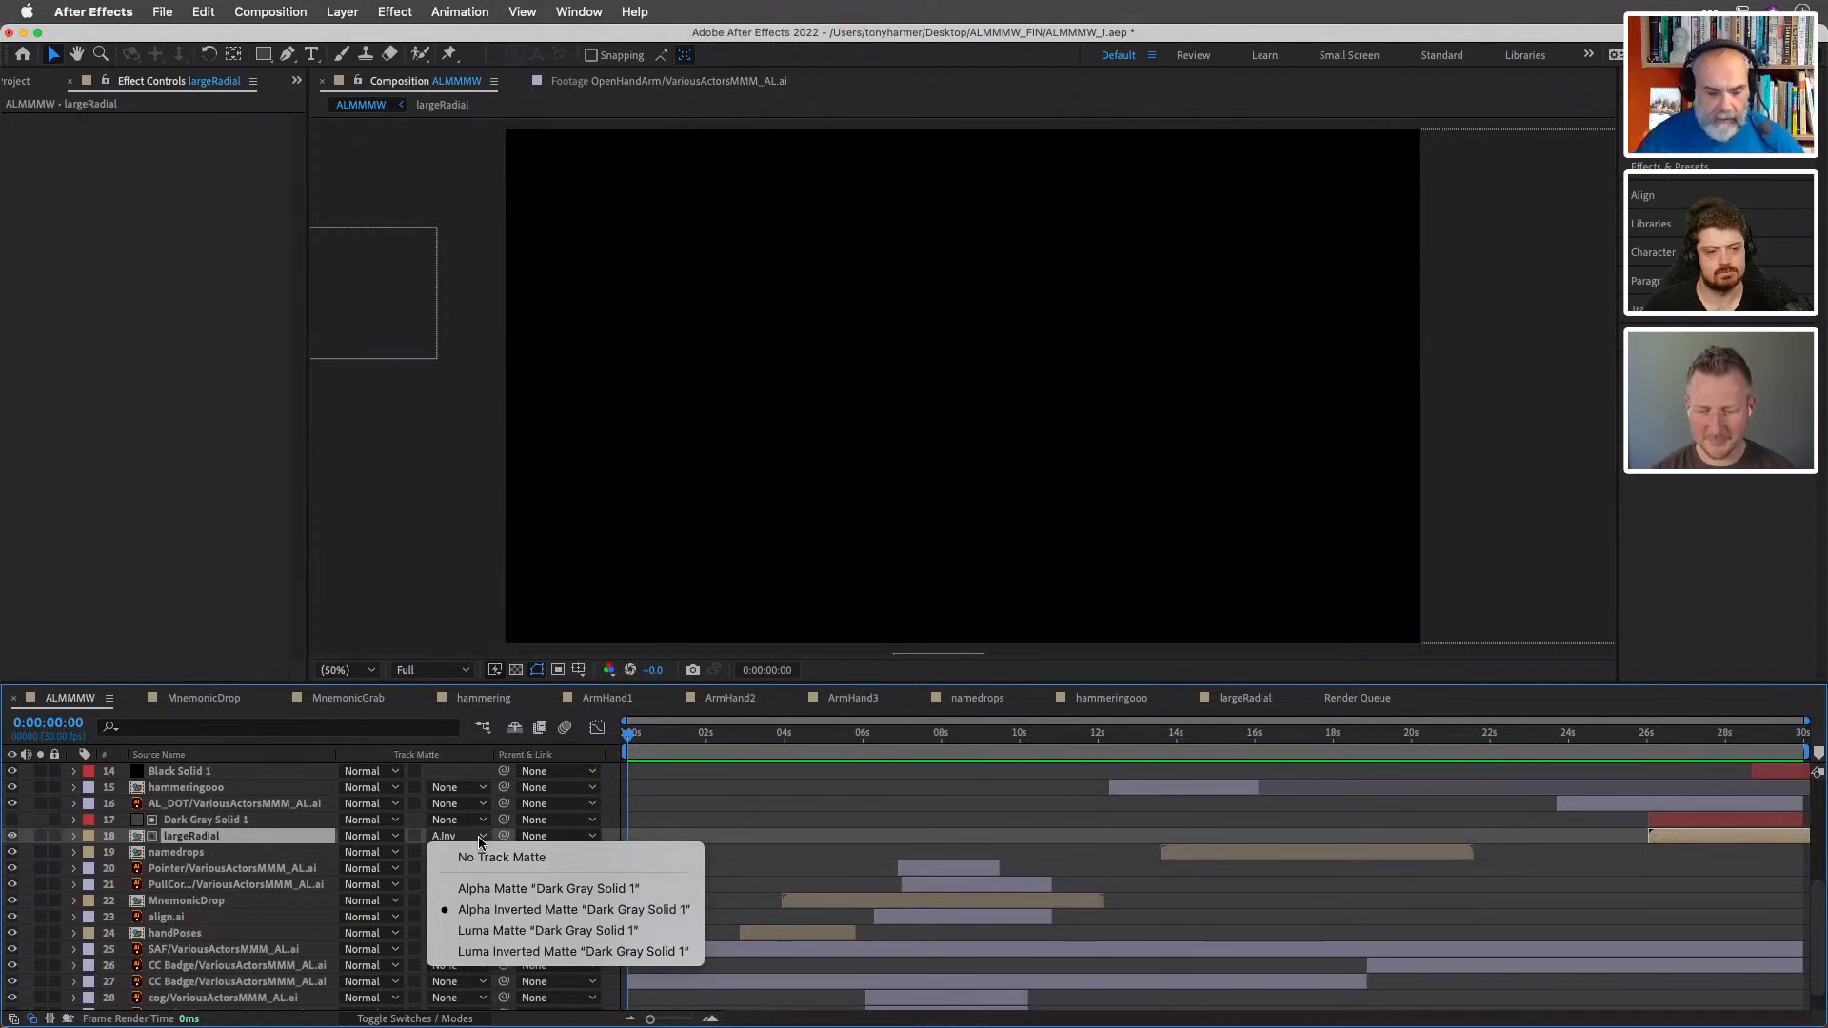
click(308, 841)
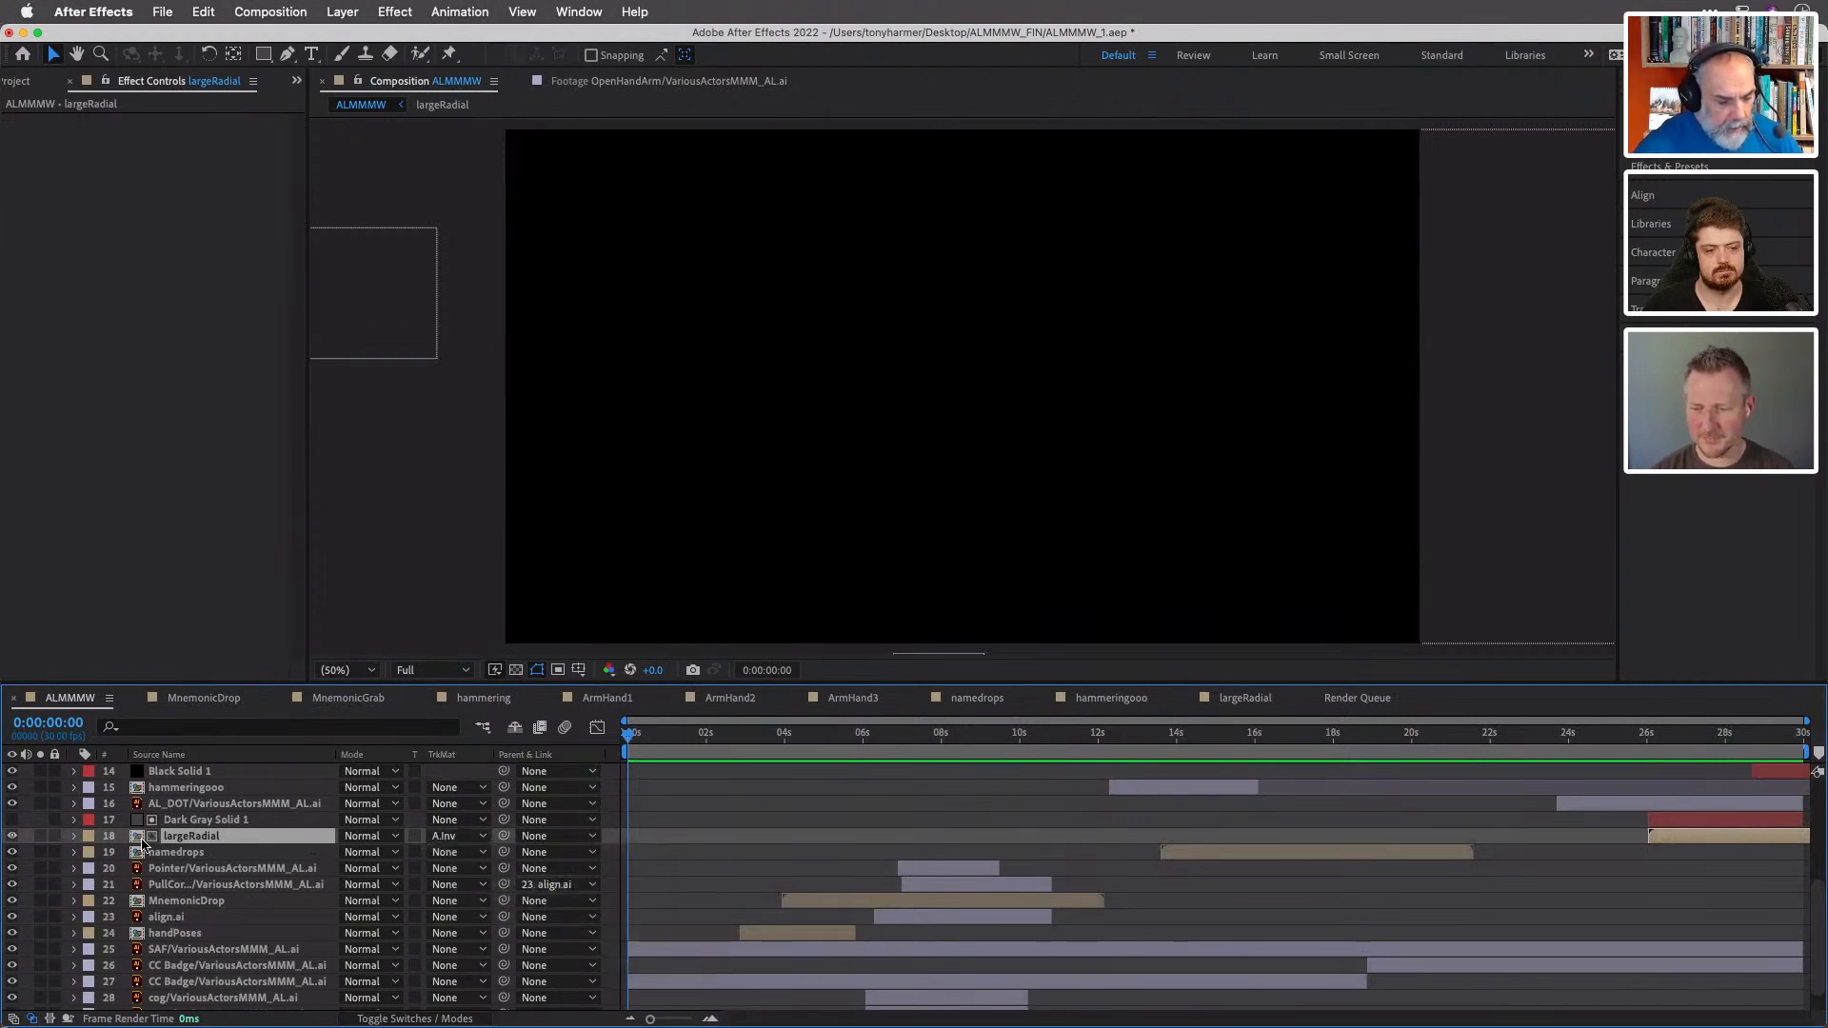
- Open the largeRadial precomposition and scrub its playhead back to 0:00:00:00 to view the colour wheel
double_click(139, 841)
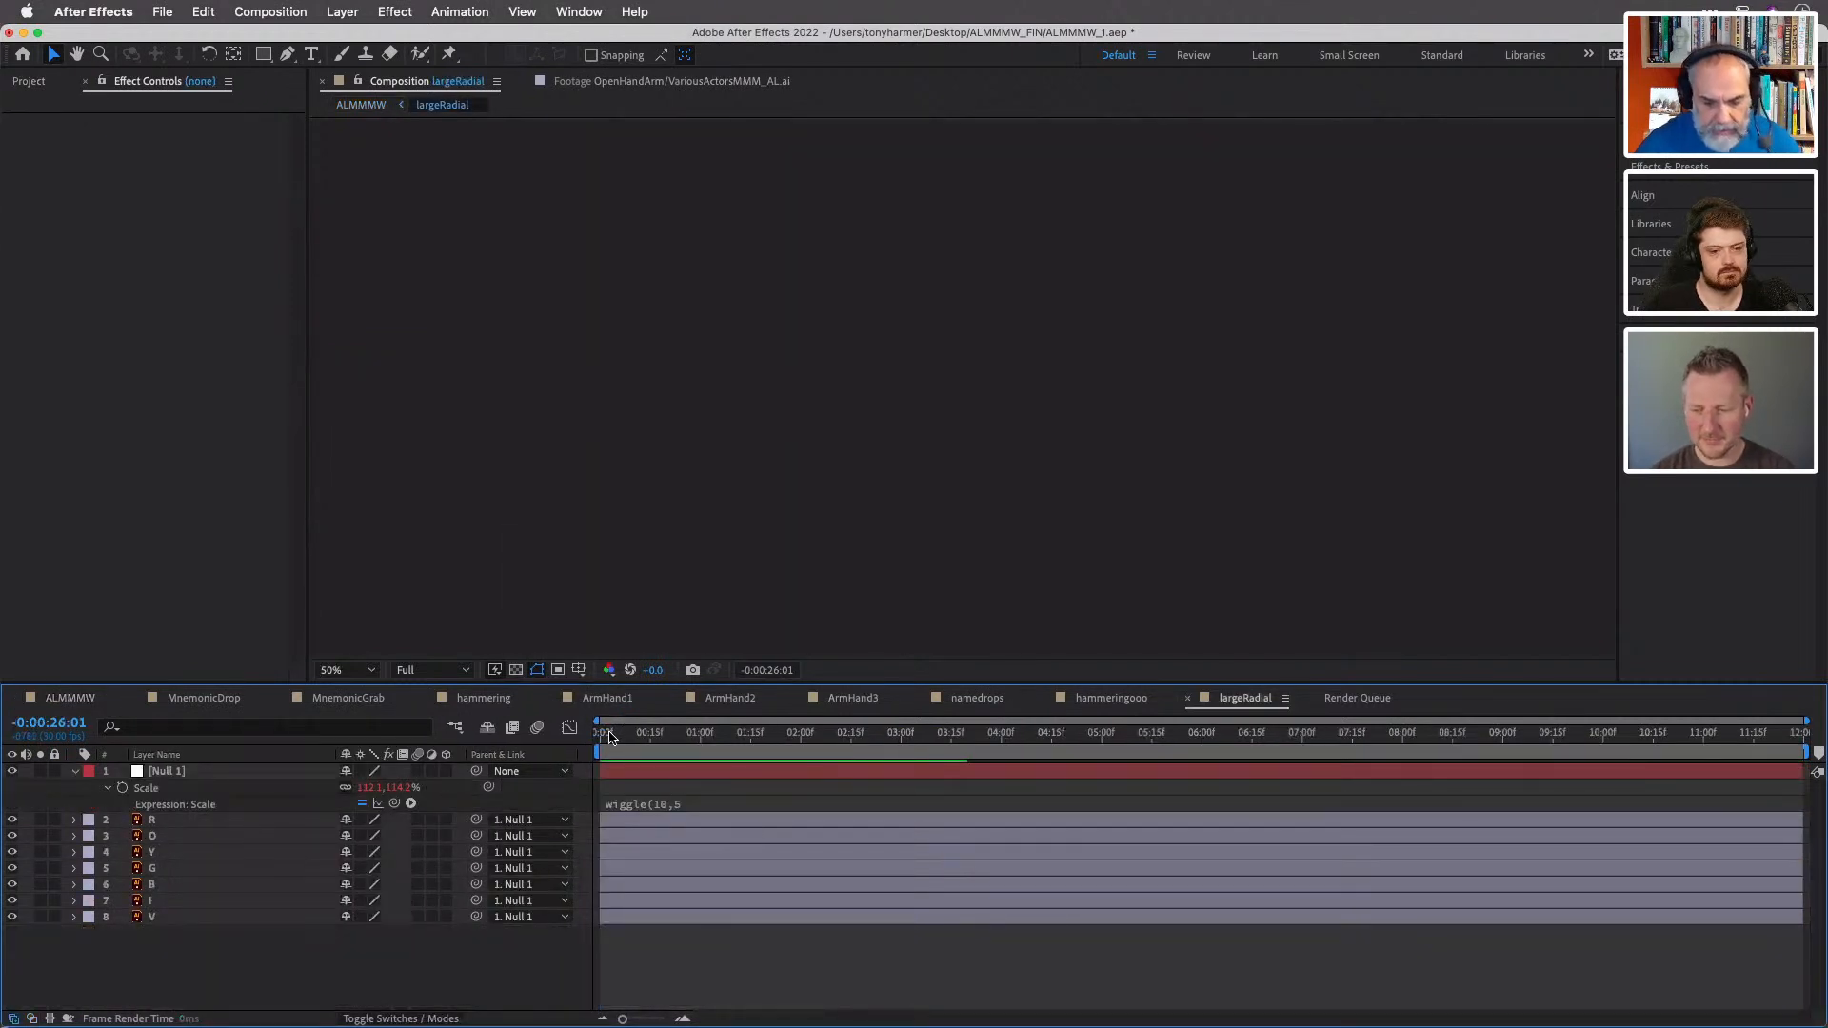
click(670, 737)
drag(674, 737, 567, 729)
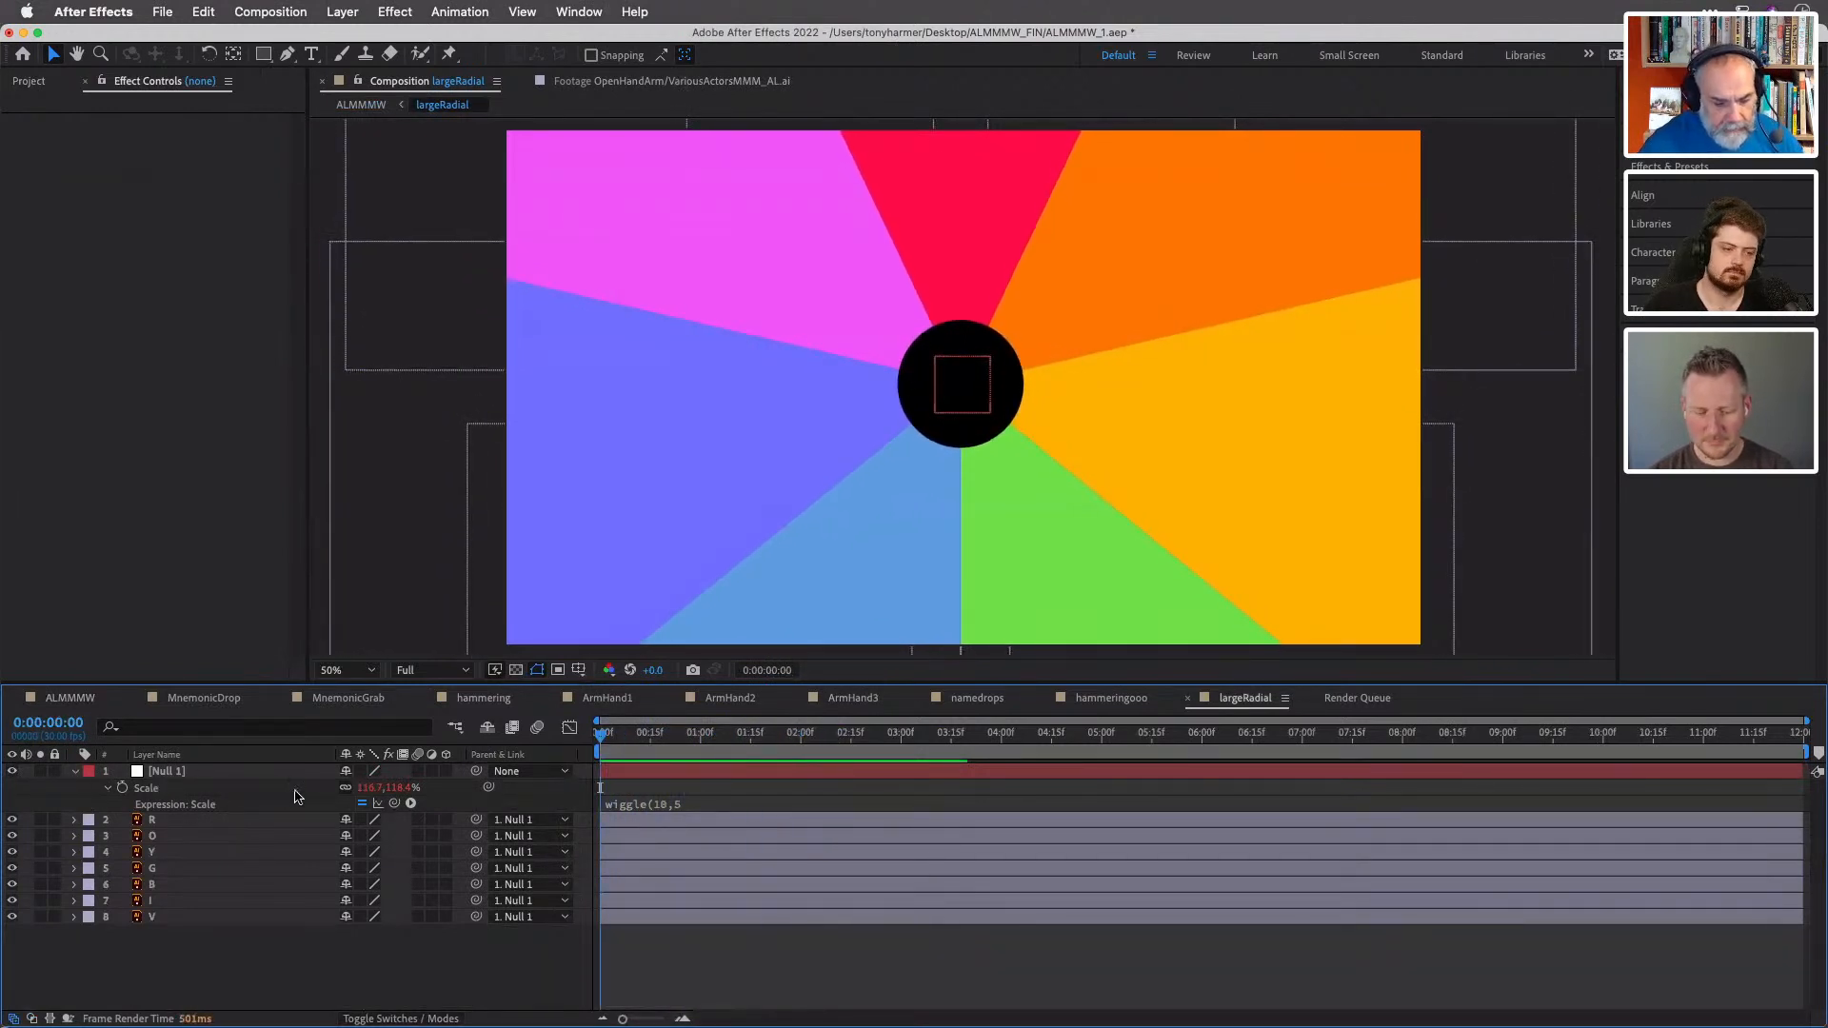
- Tidy the null's Scale expression into the single line wiggle(10,5); and scrub to 0:00:00:08 to check the motion
click(708, 806)
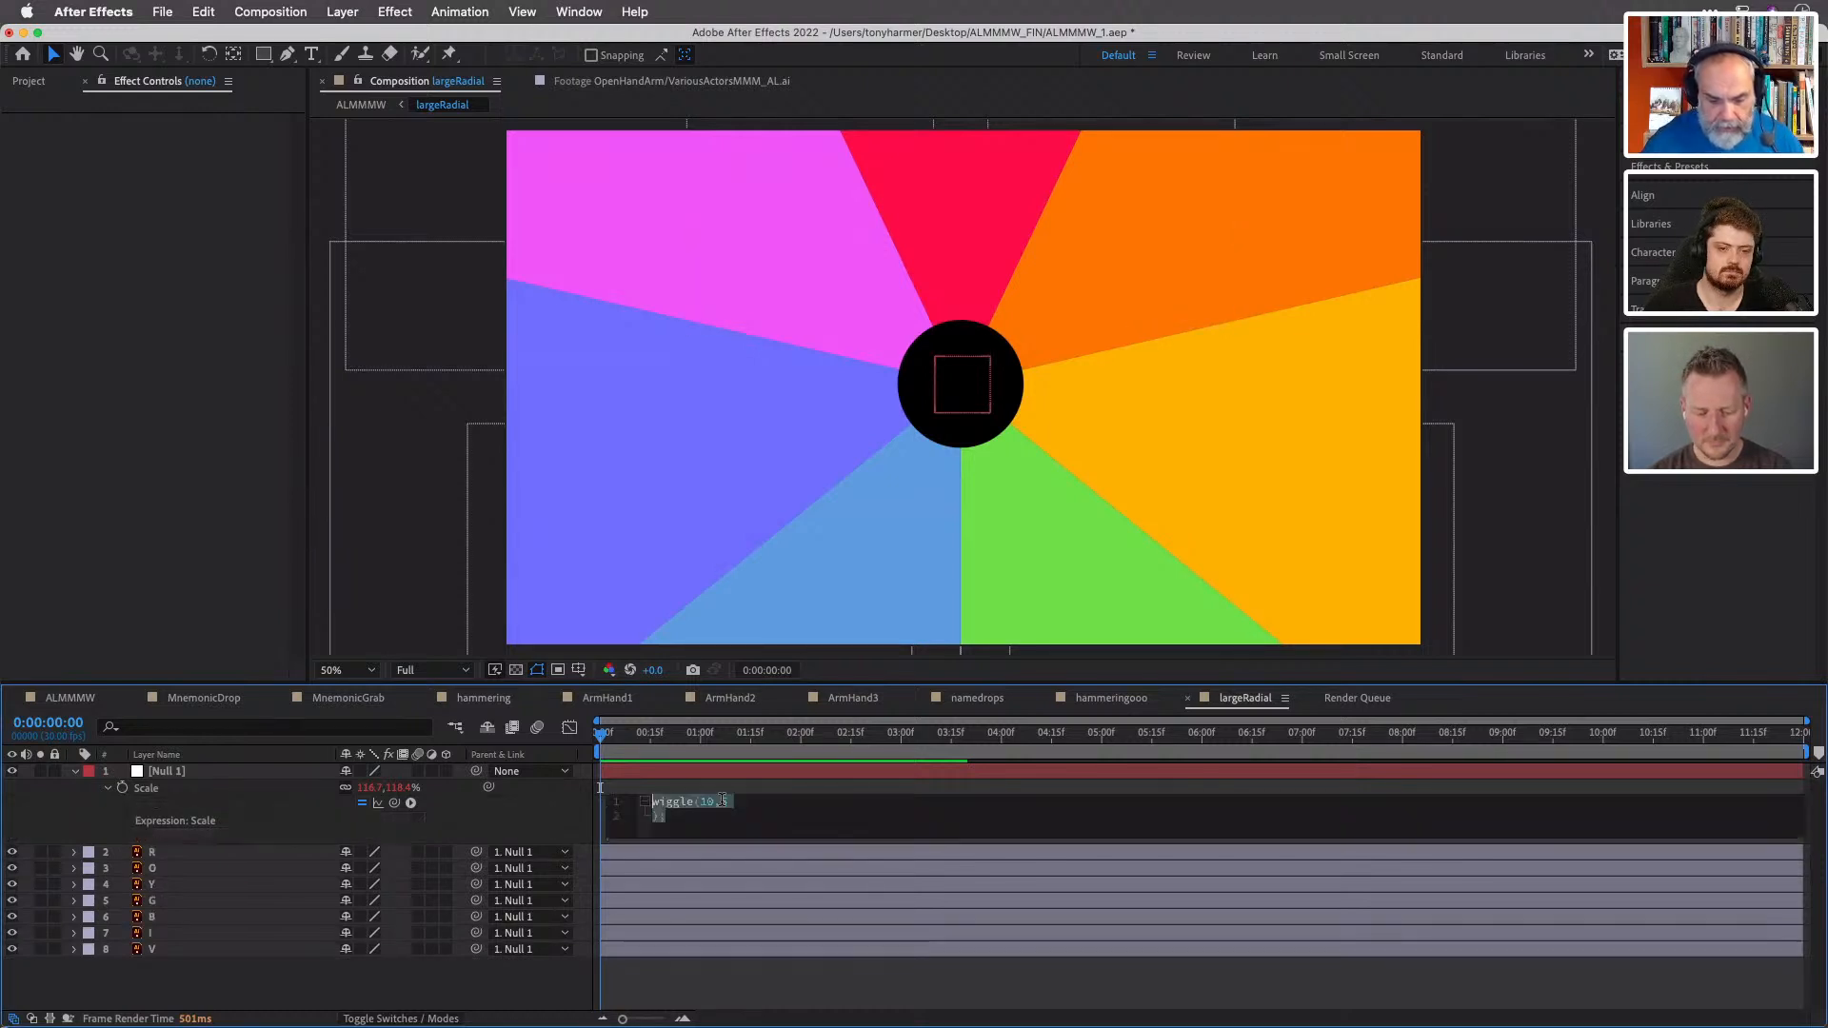
click(655, 819)
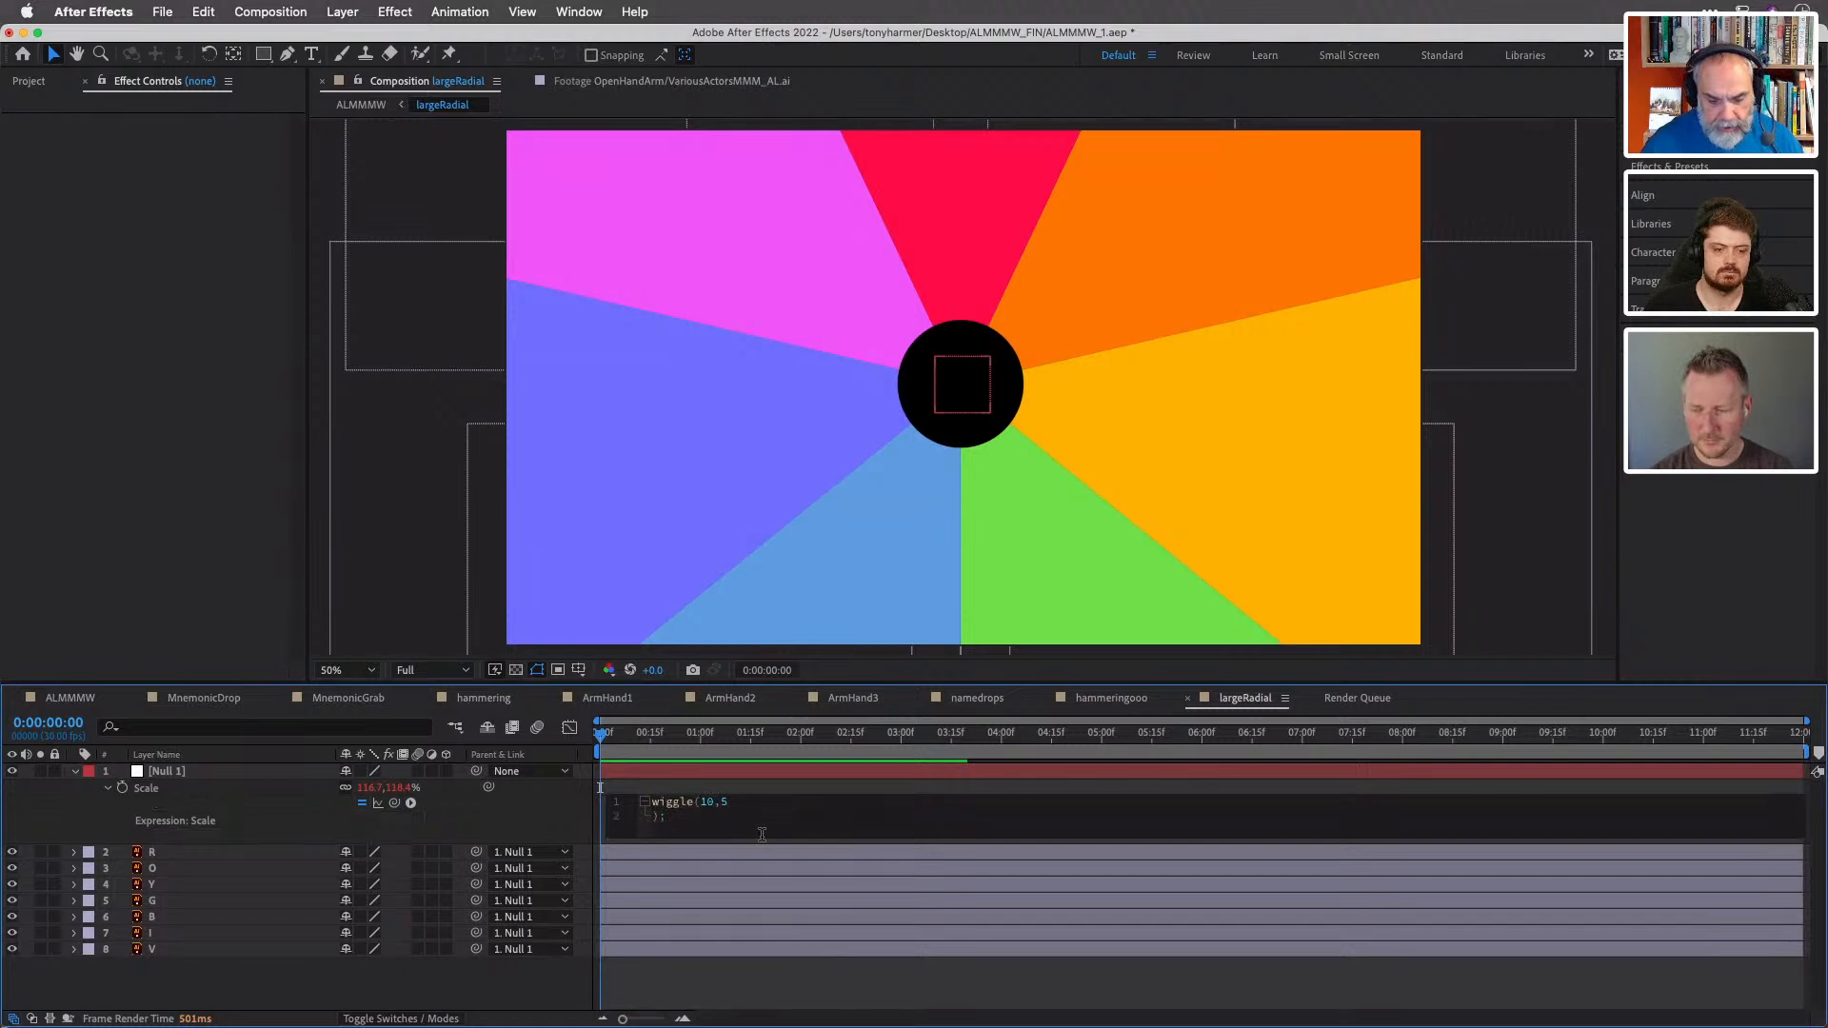
key(BackSpace)
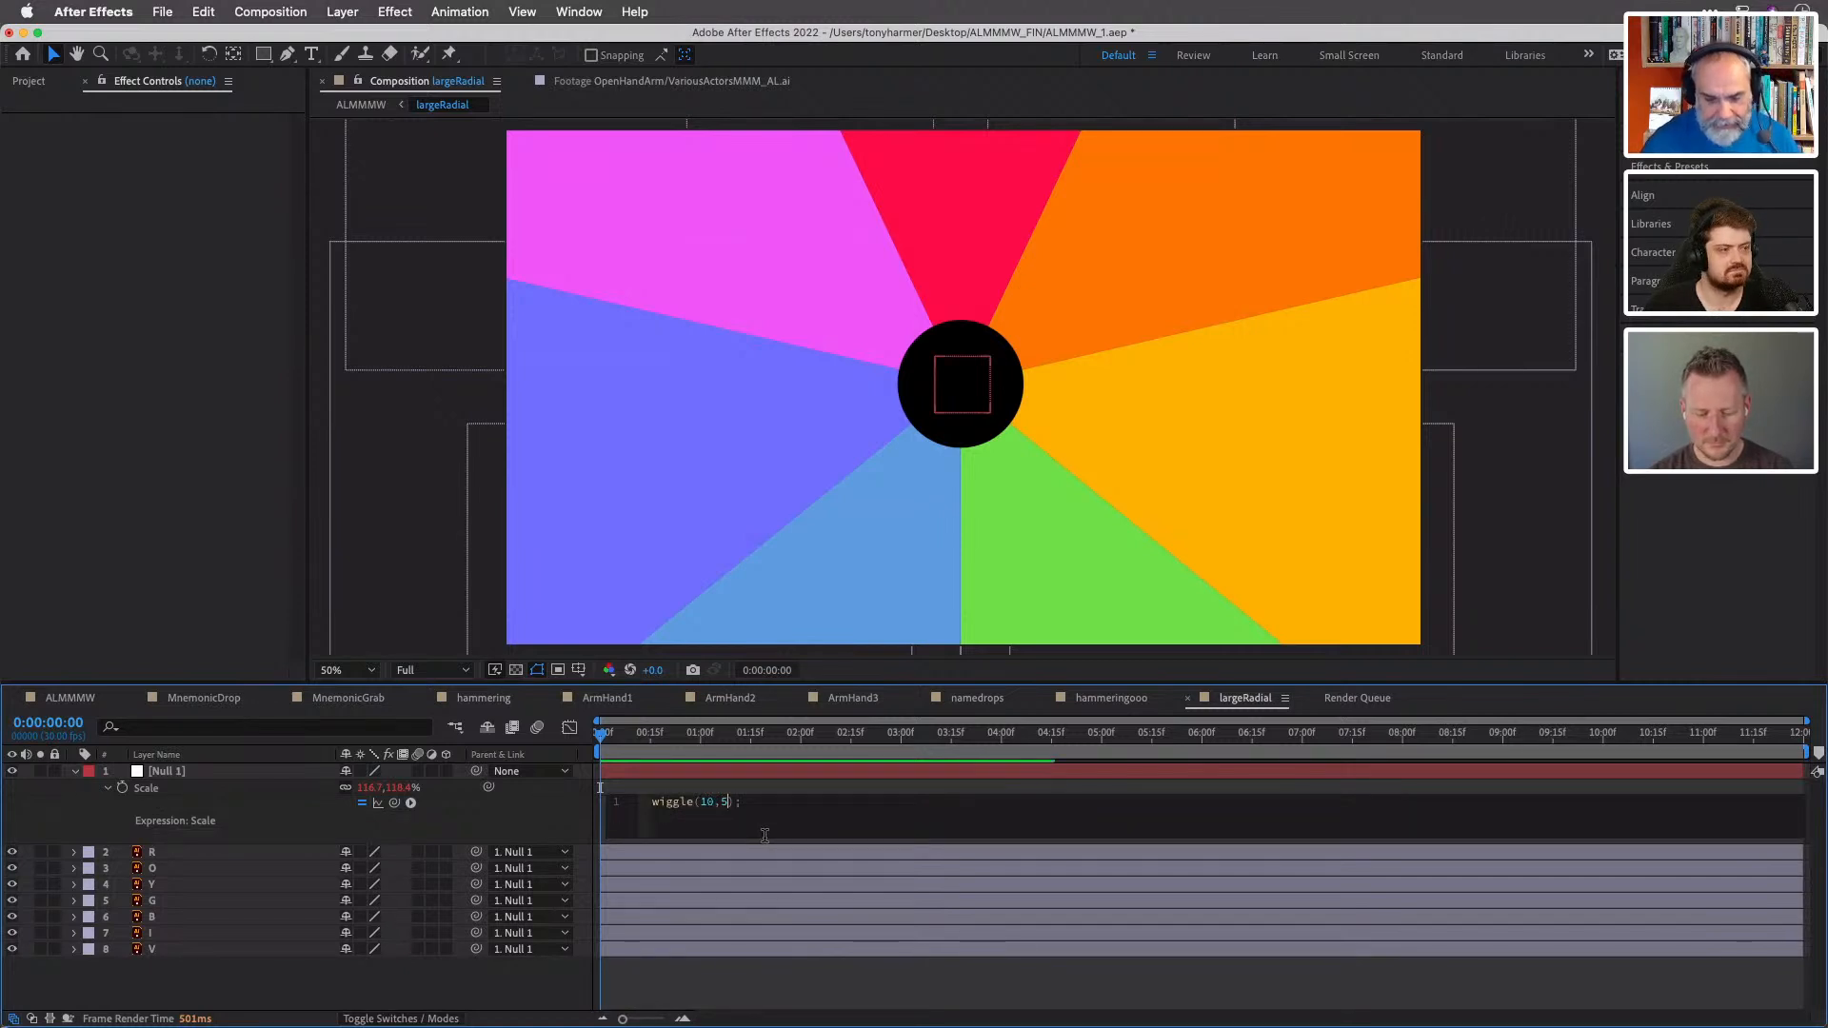
key(KP_Enter)
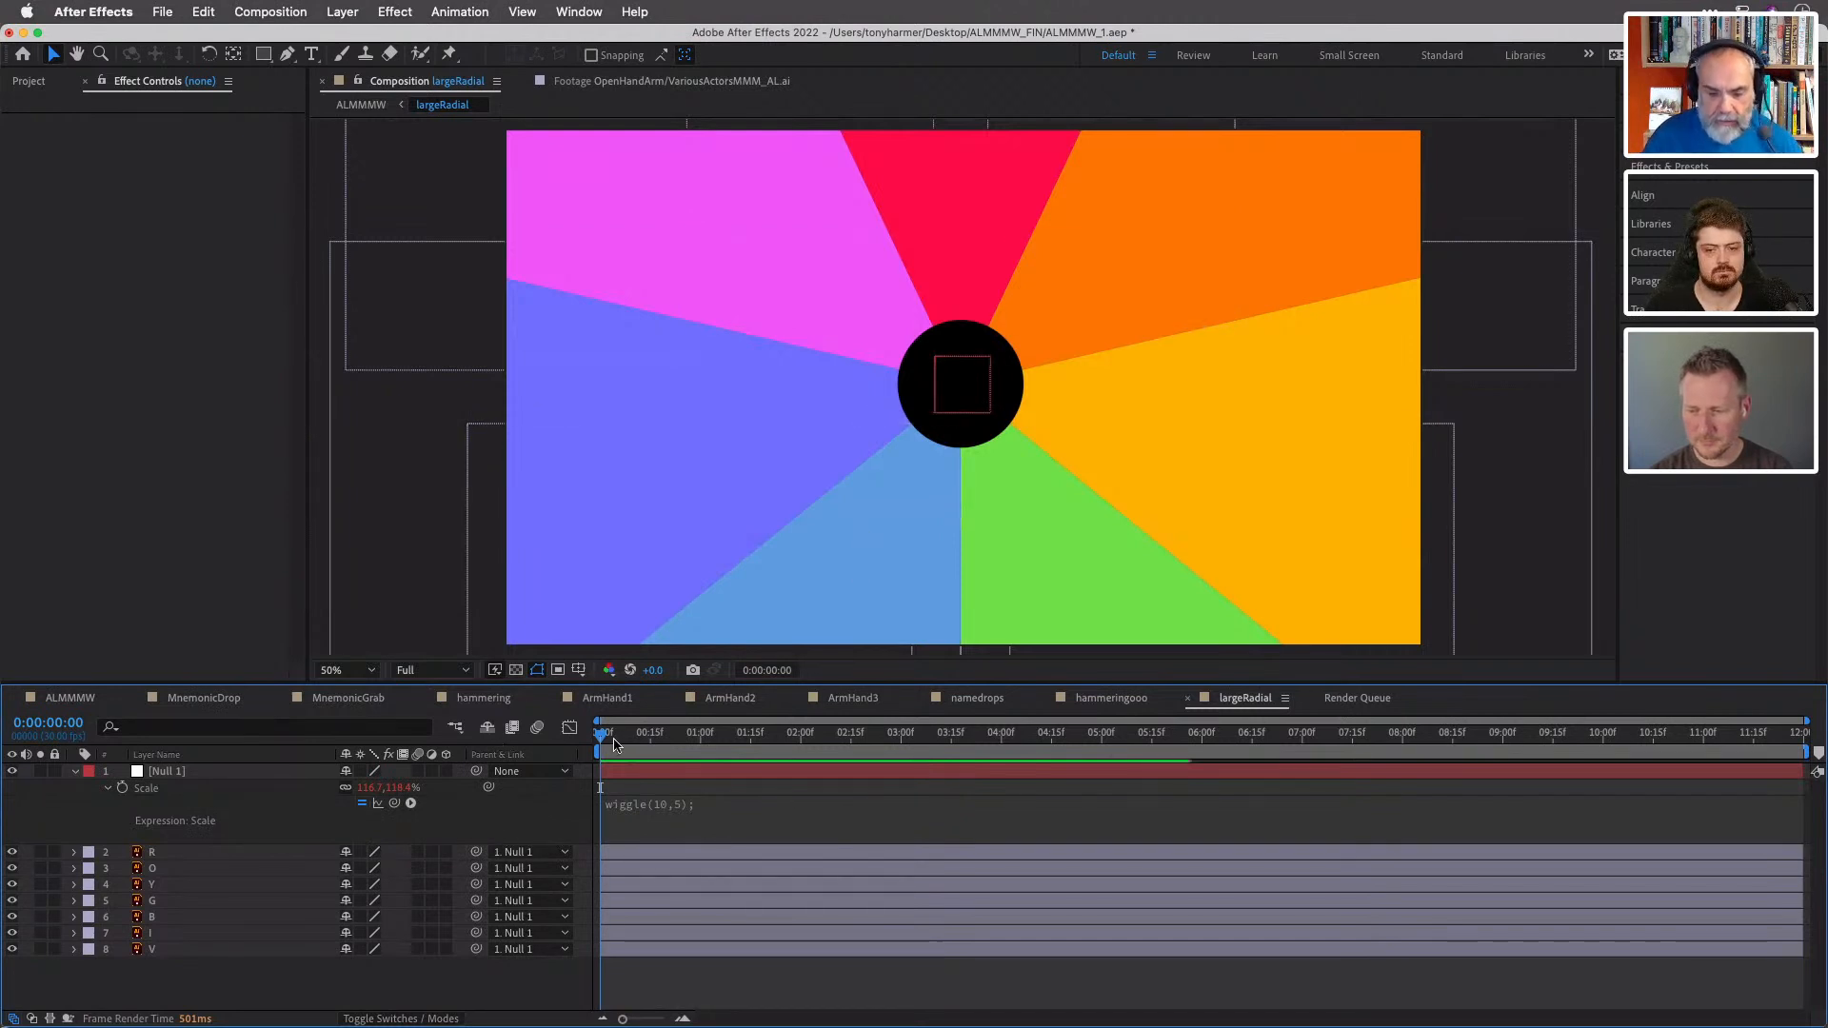
mouse_move(610, 740)
mouse_down()
mouse_move(1121, 738)
mouse_move(629, 734)
mouse_up()
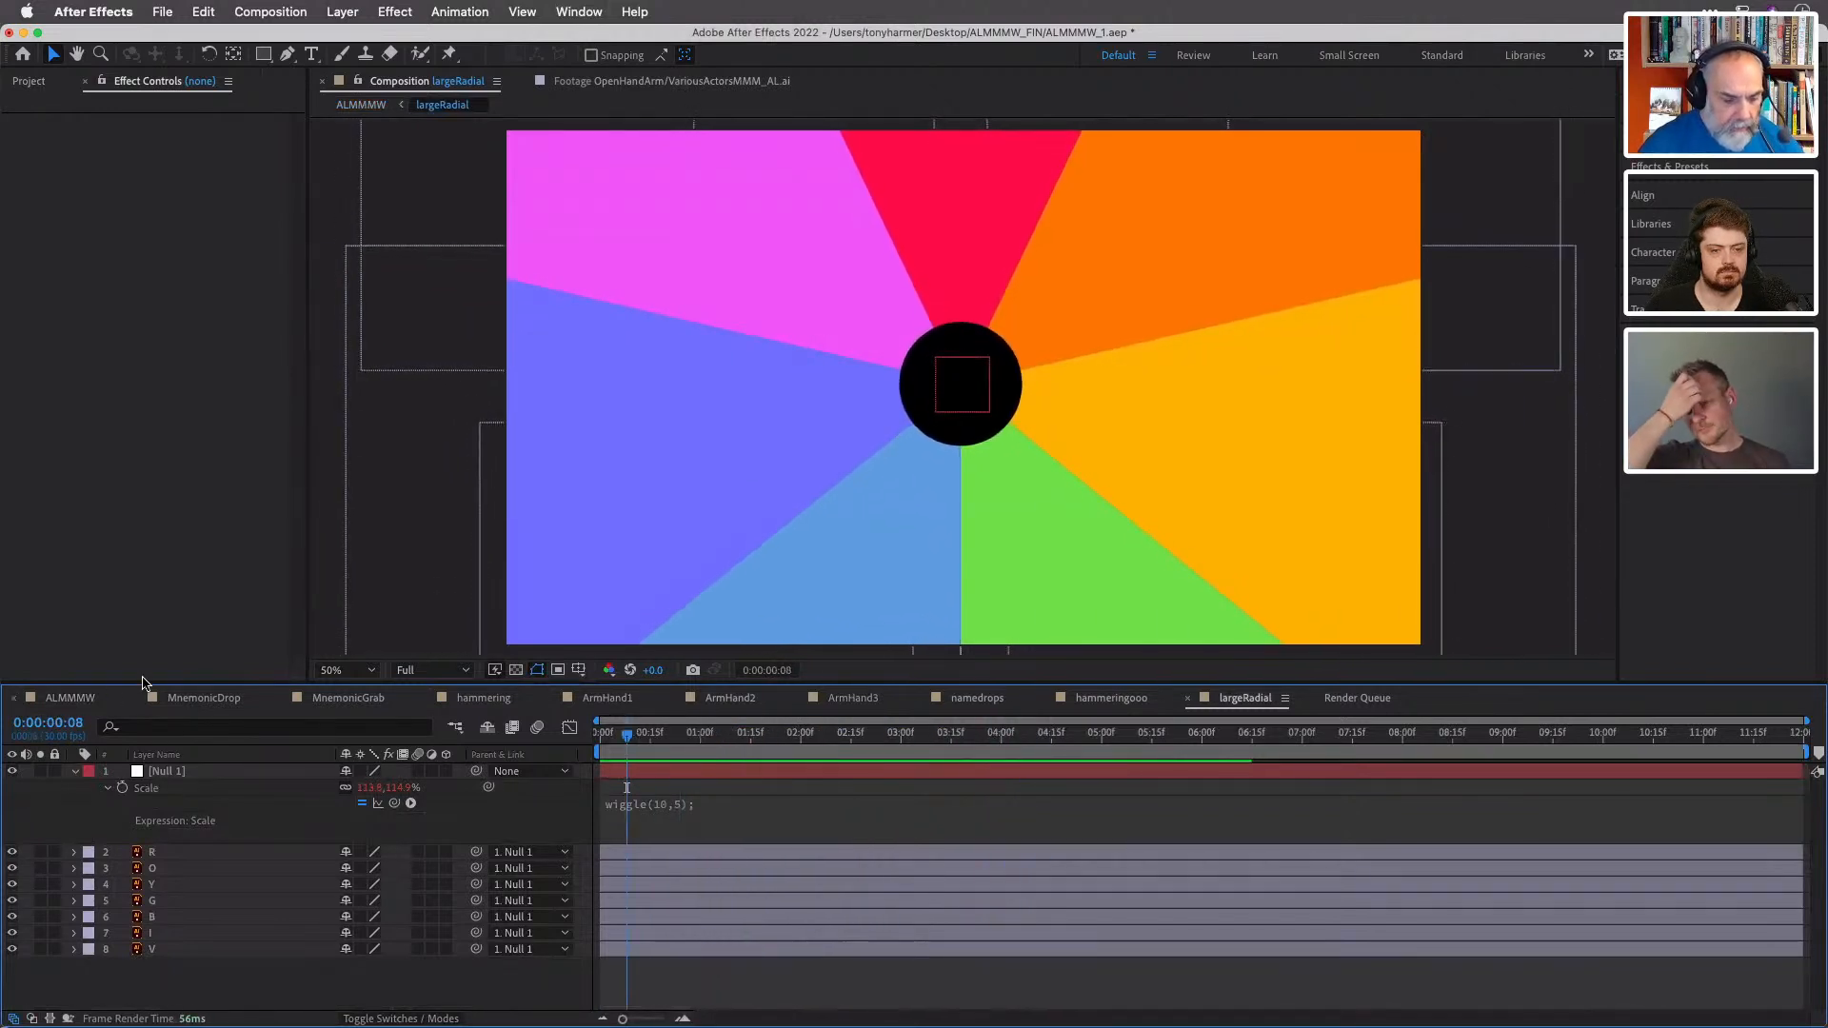
- Return to the ALMMMW composition, play the radial wipe ending, and scrub back through 0:00:18:00 to 0:00:16:08
click(88, 701)
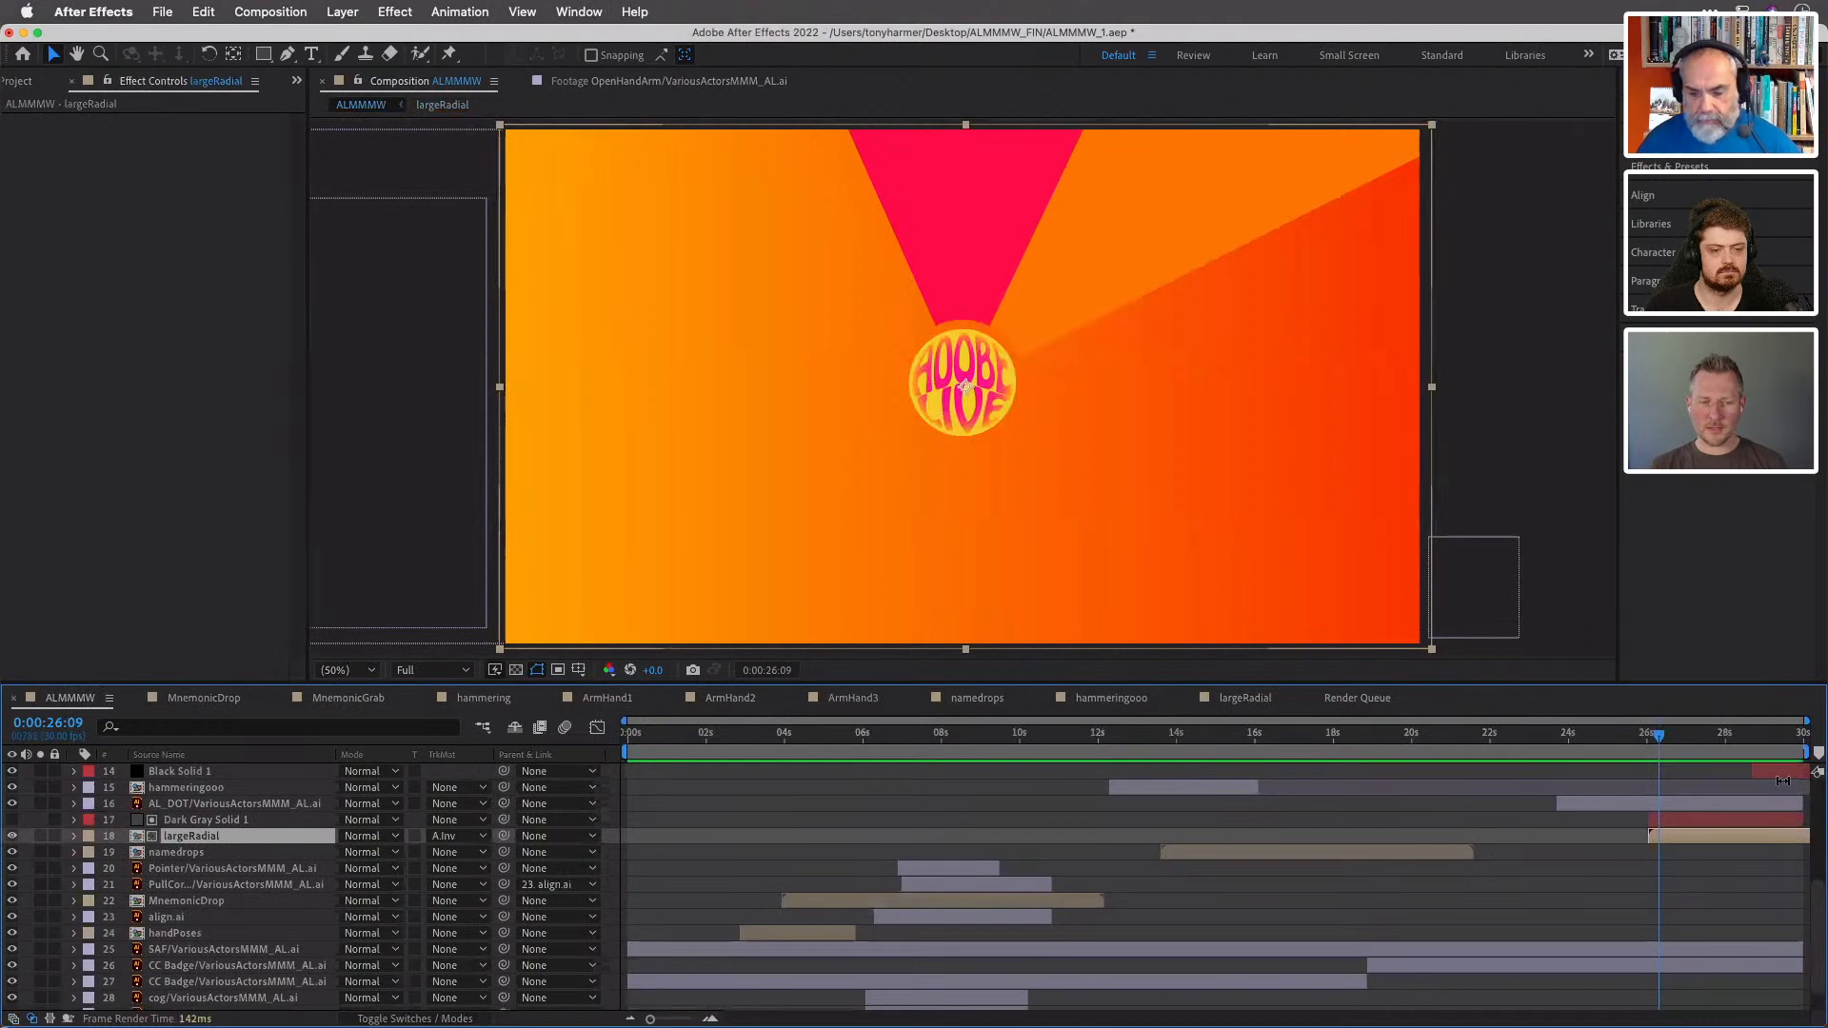
key(space)
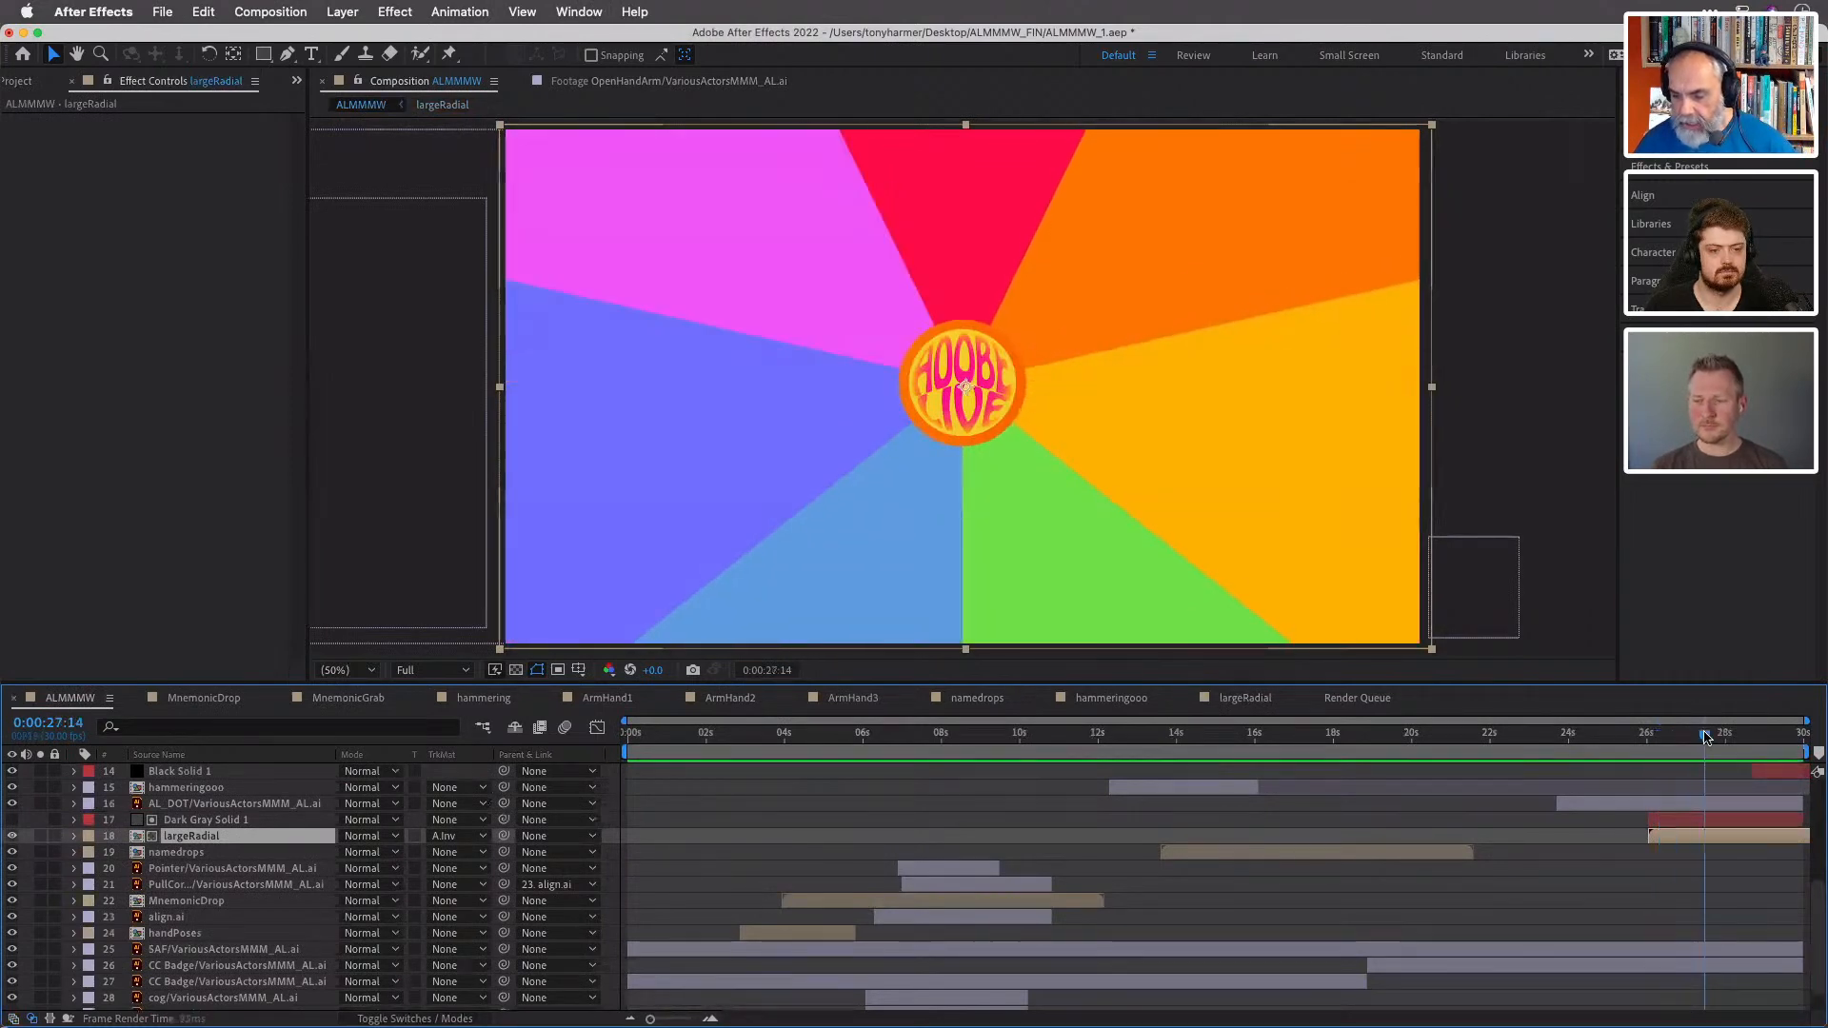
drag(1714, 738, 1334, 707)
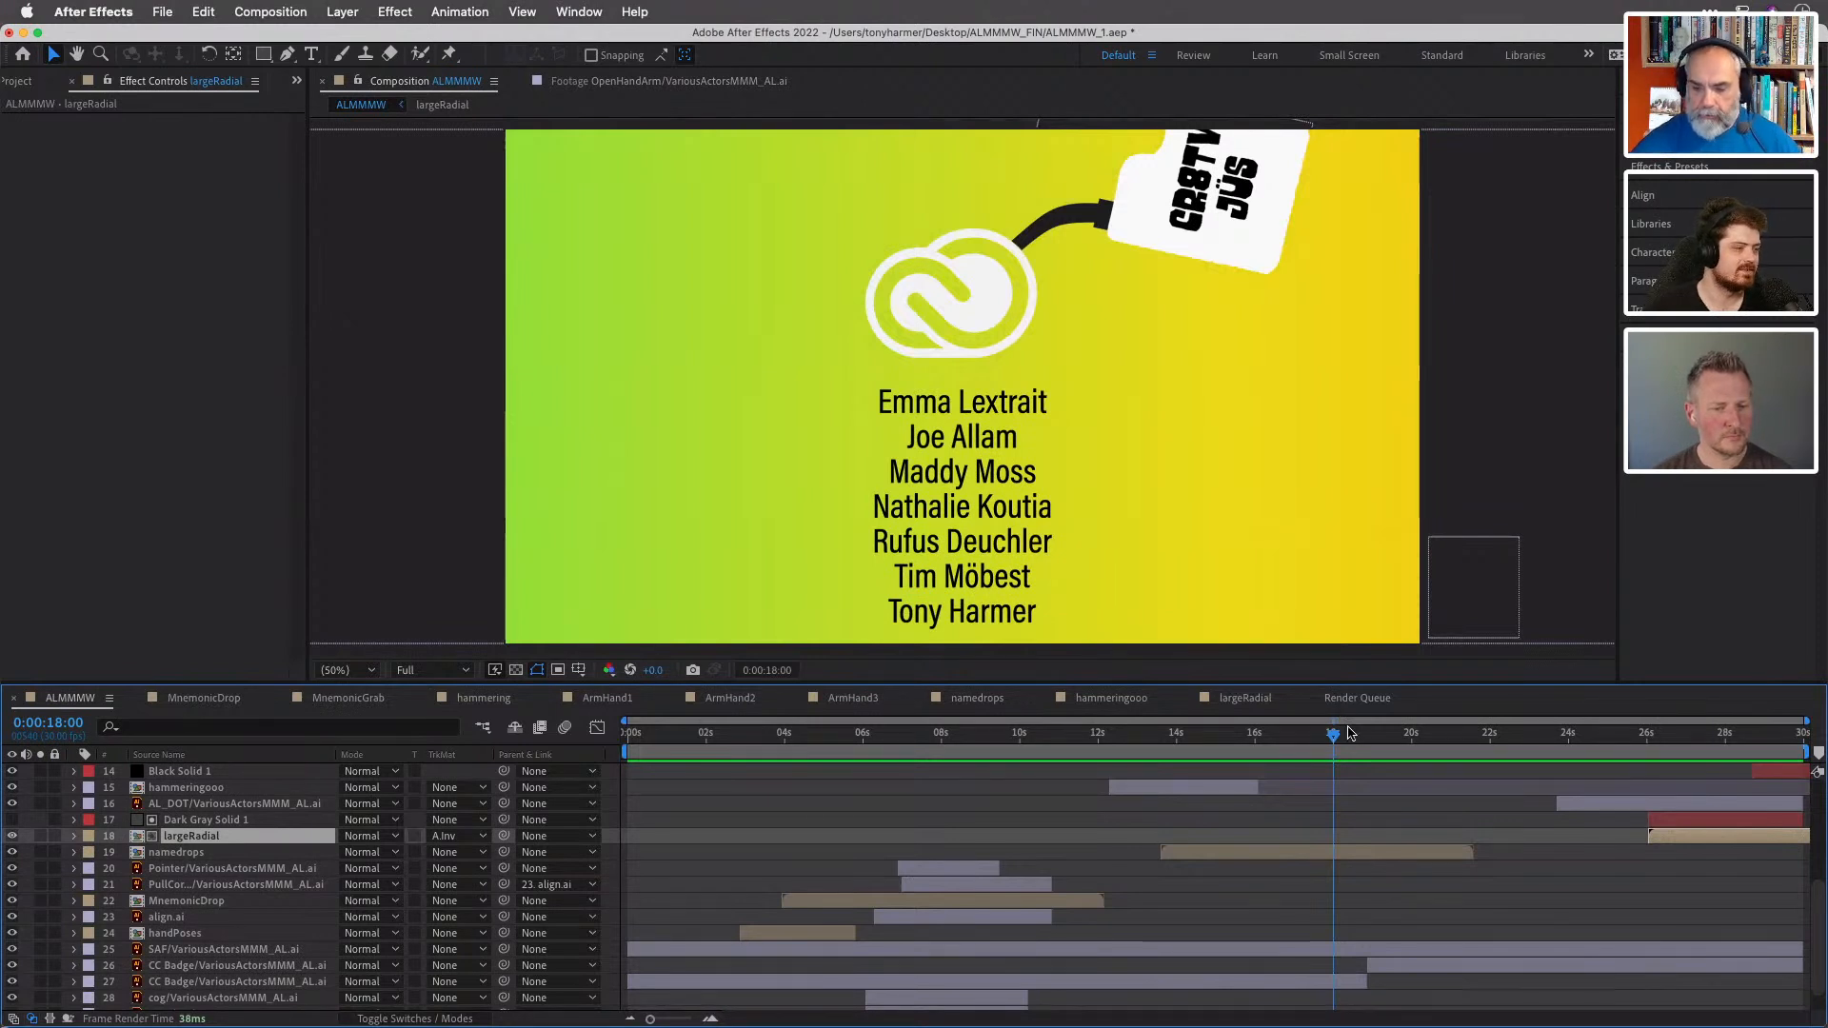
drag(1336, 743, 1267, 746)
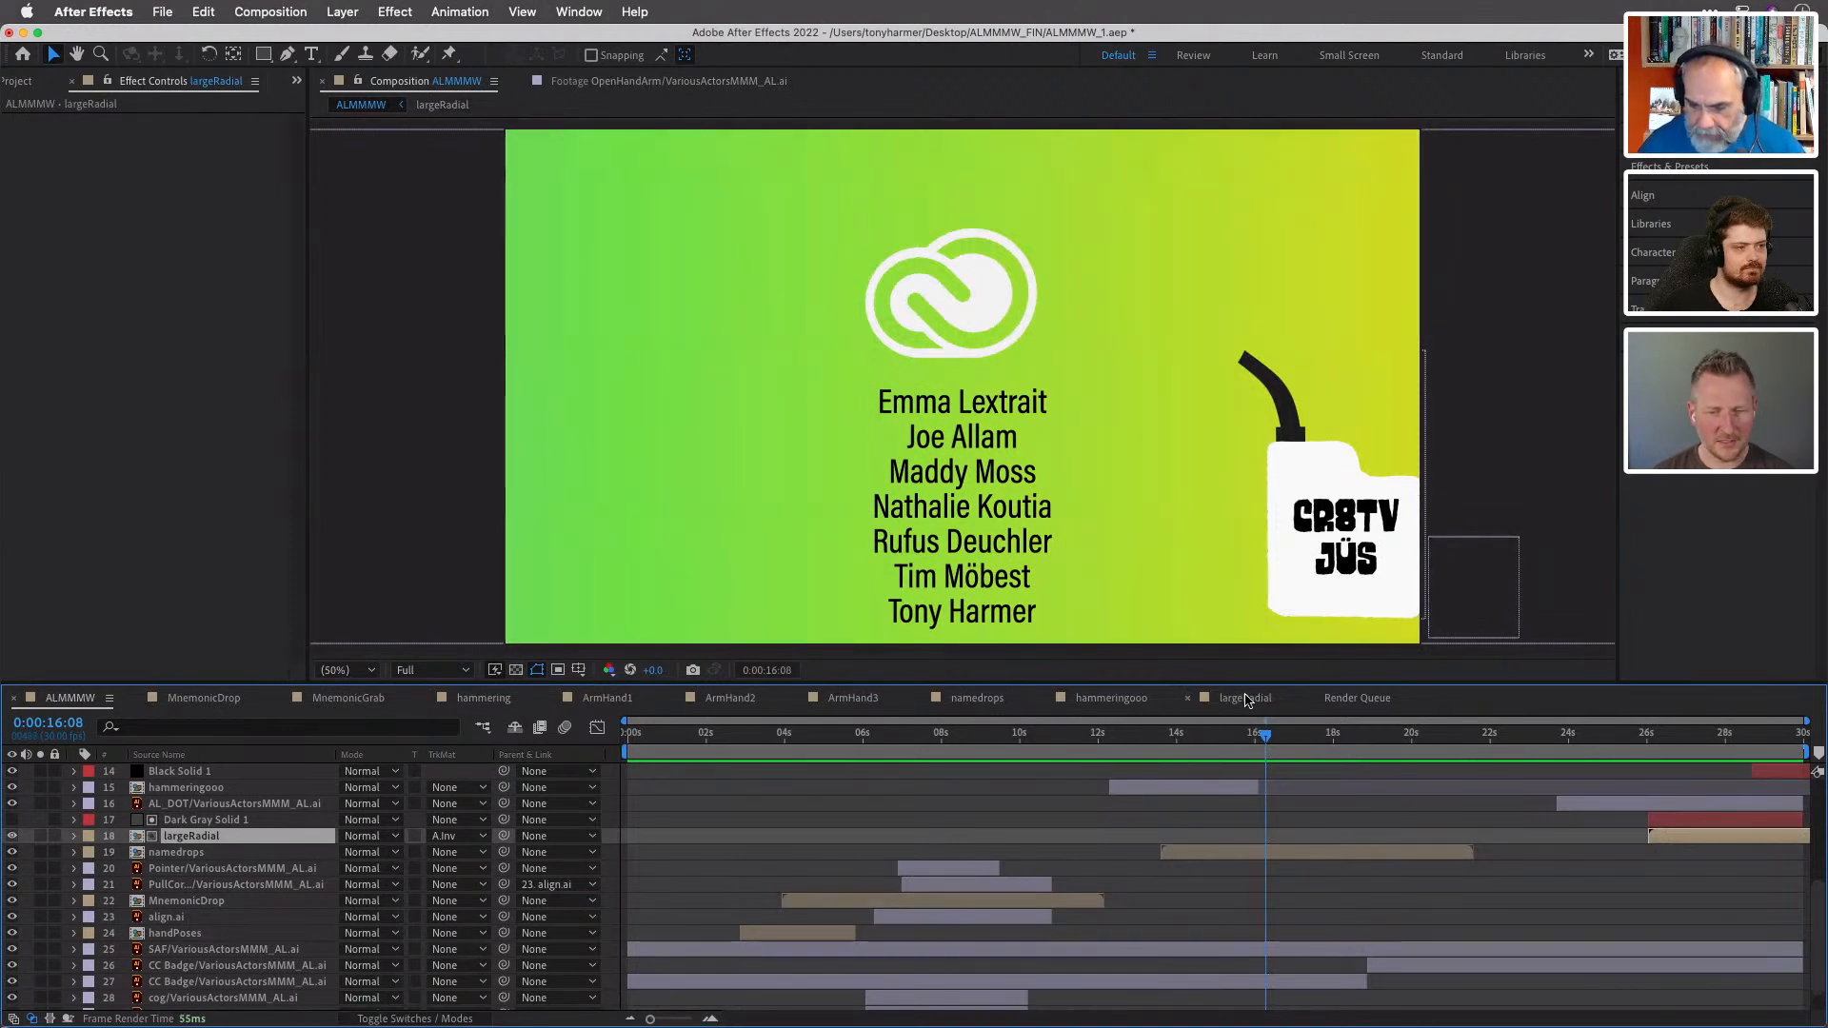
- Switch back to the largeRadial composition and select the Scale property of Null 1
click(1250, 700)
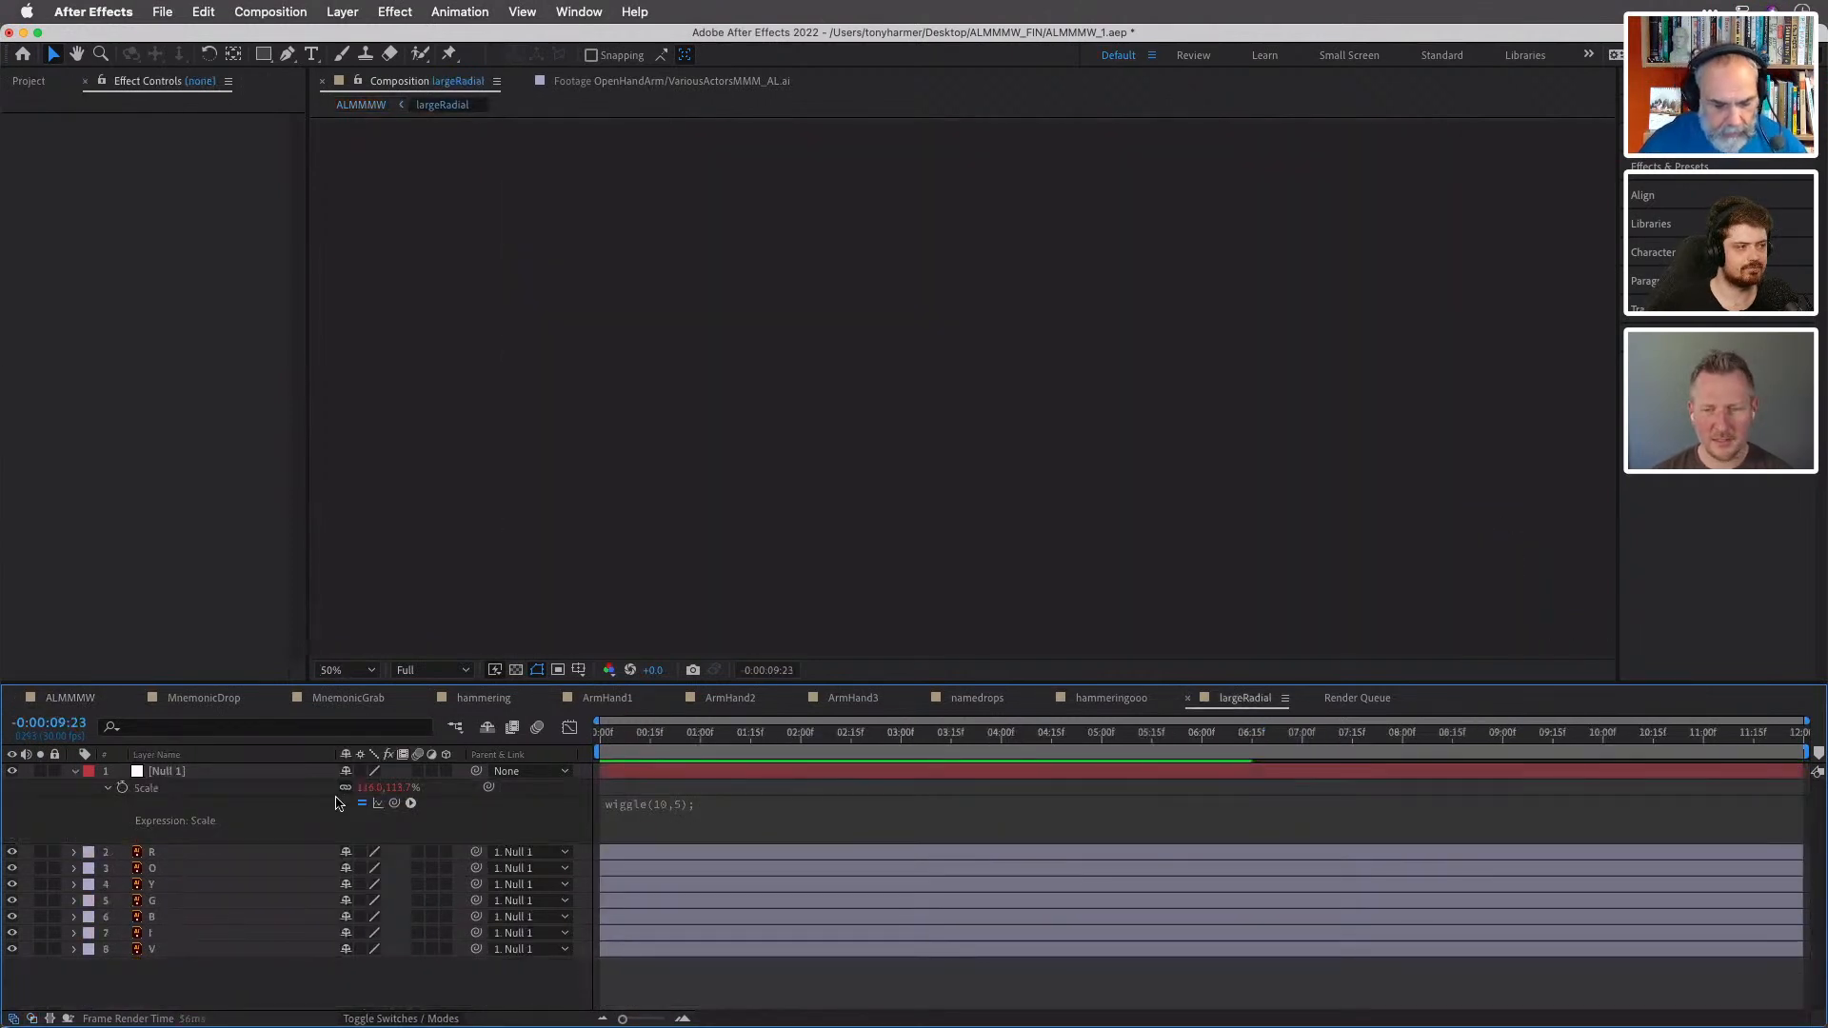
click(153, 787)
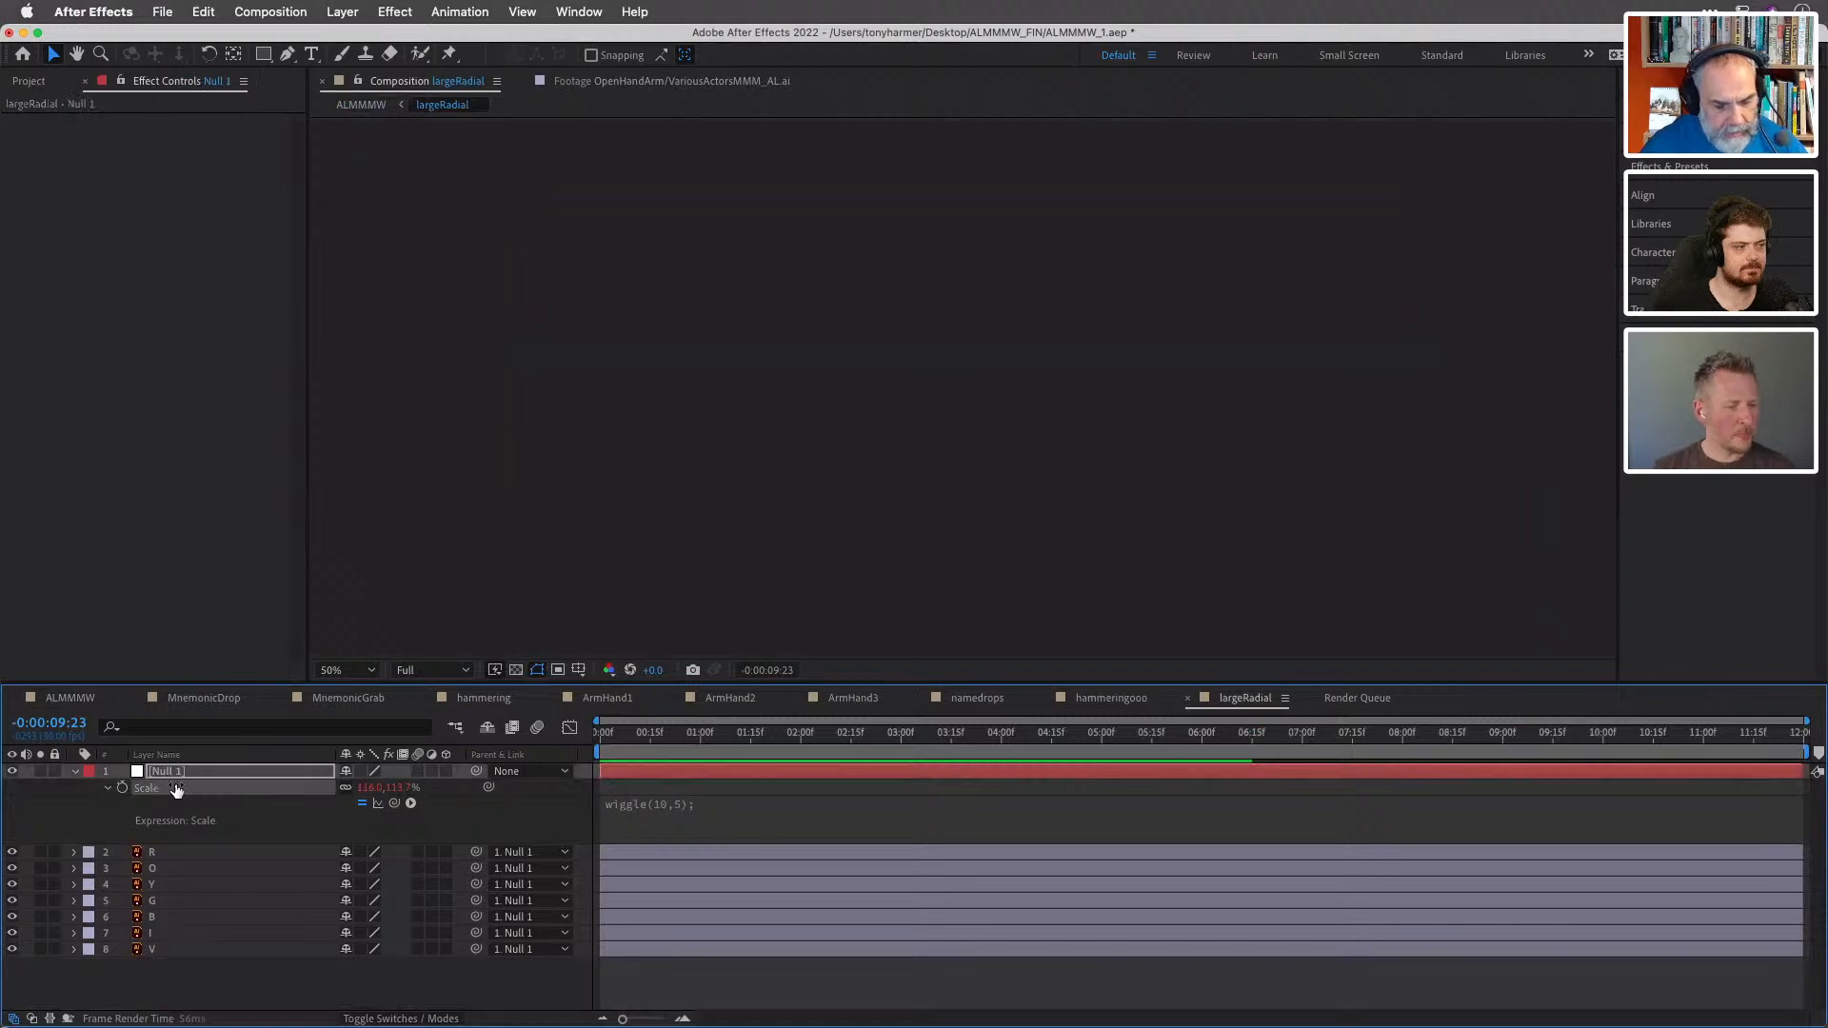
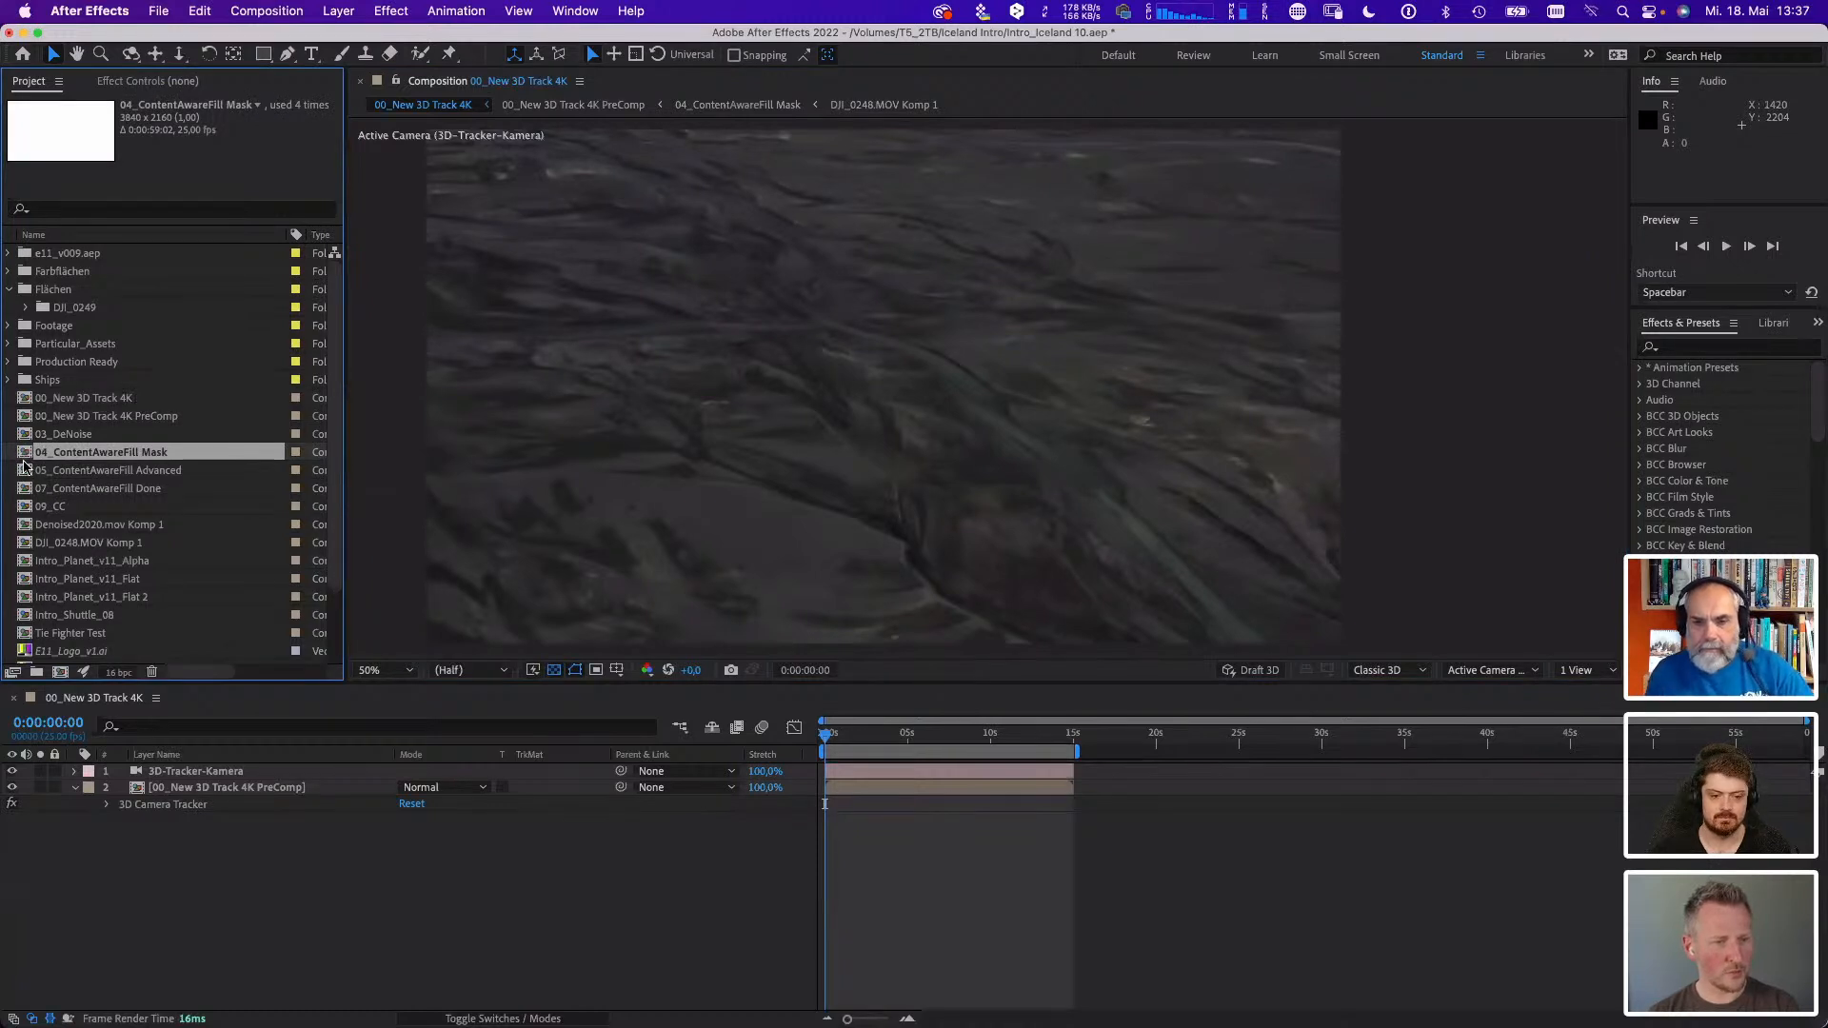
- Open the 04_ContentAwareFill Mask composition, show and solo the DJI_0248.MOV Komp 1 layer, and play the footage
key(Down)
double_click(23, 456)
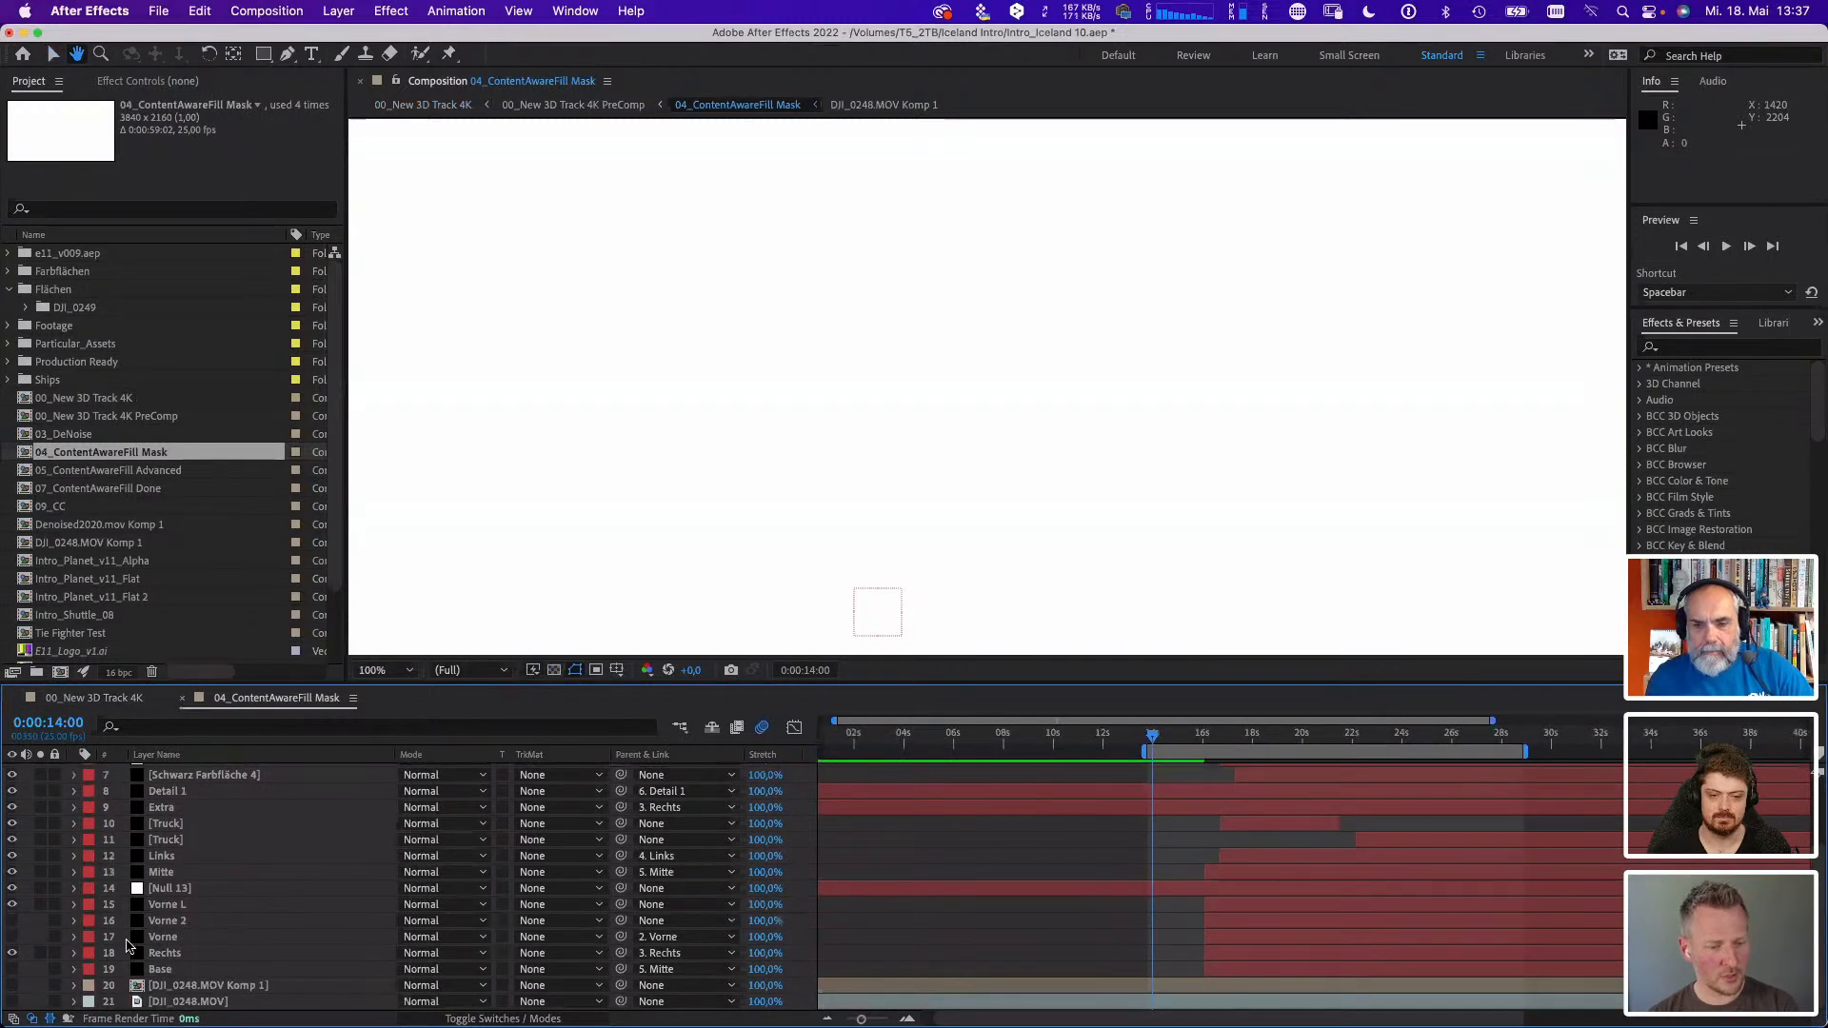
key(v)
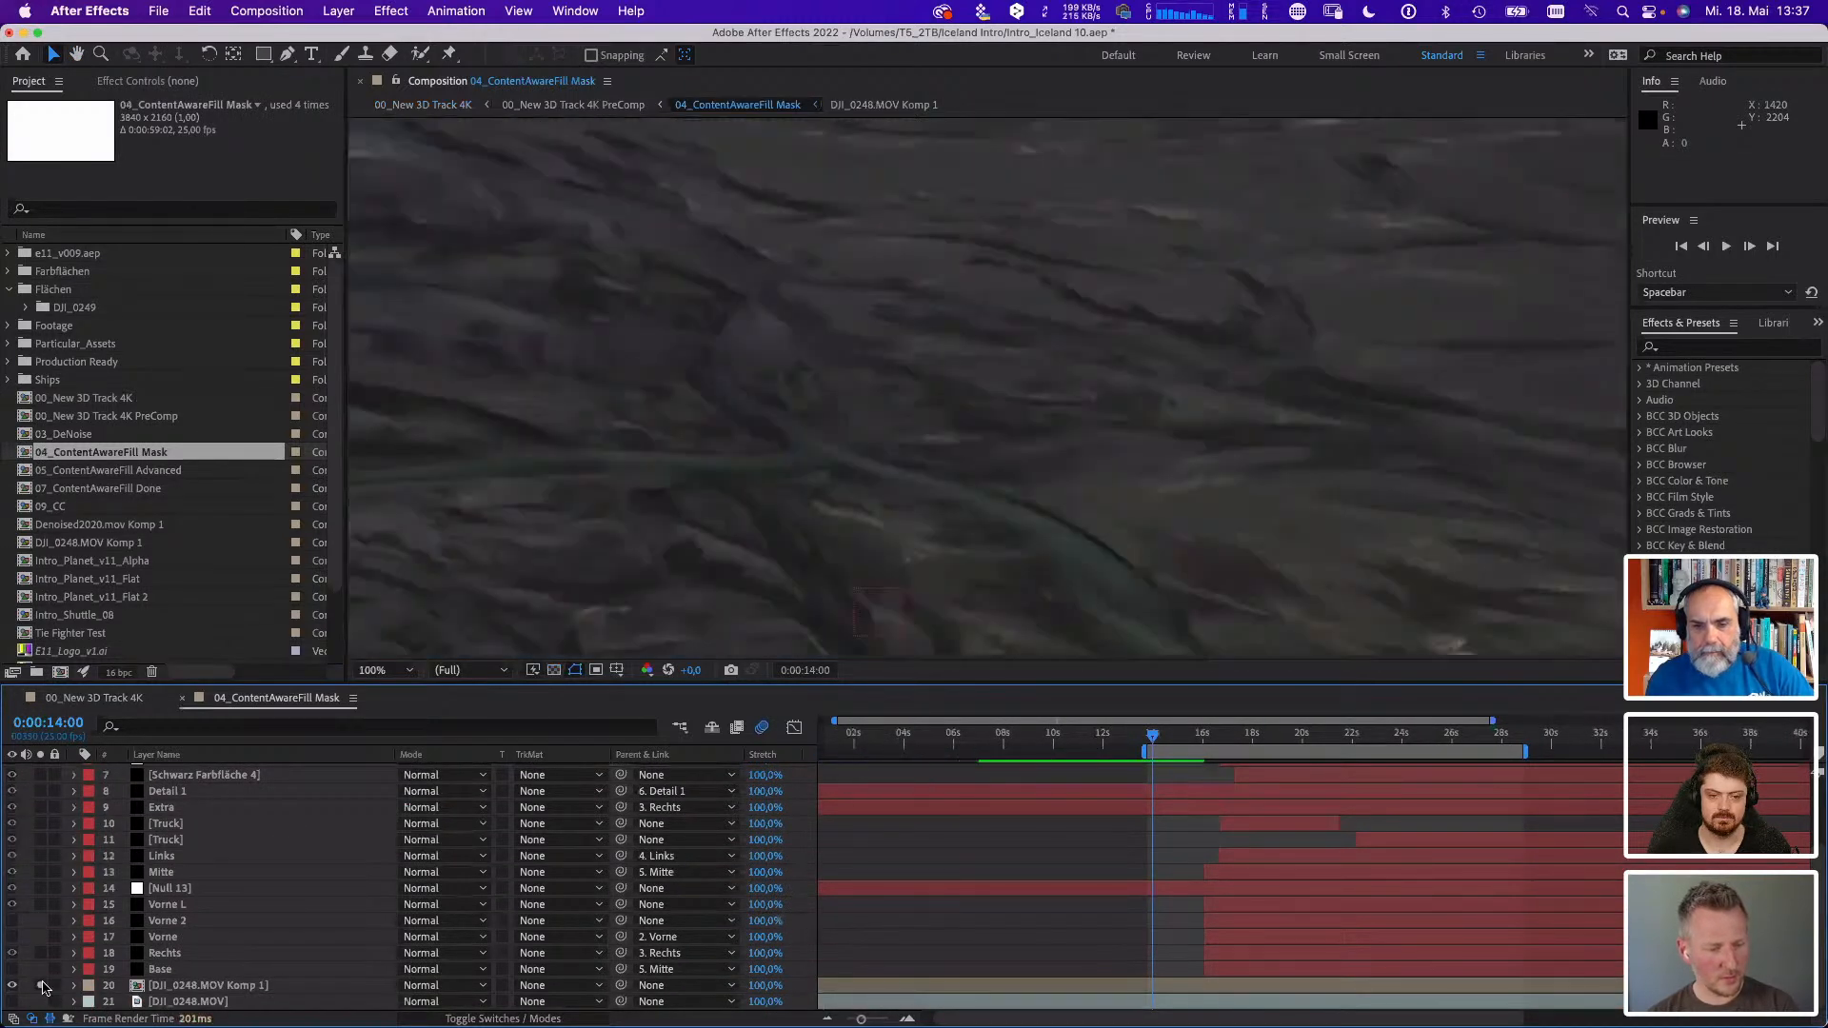
scroll(804, 613, down, 2)
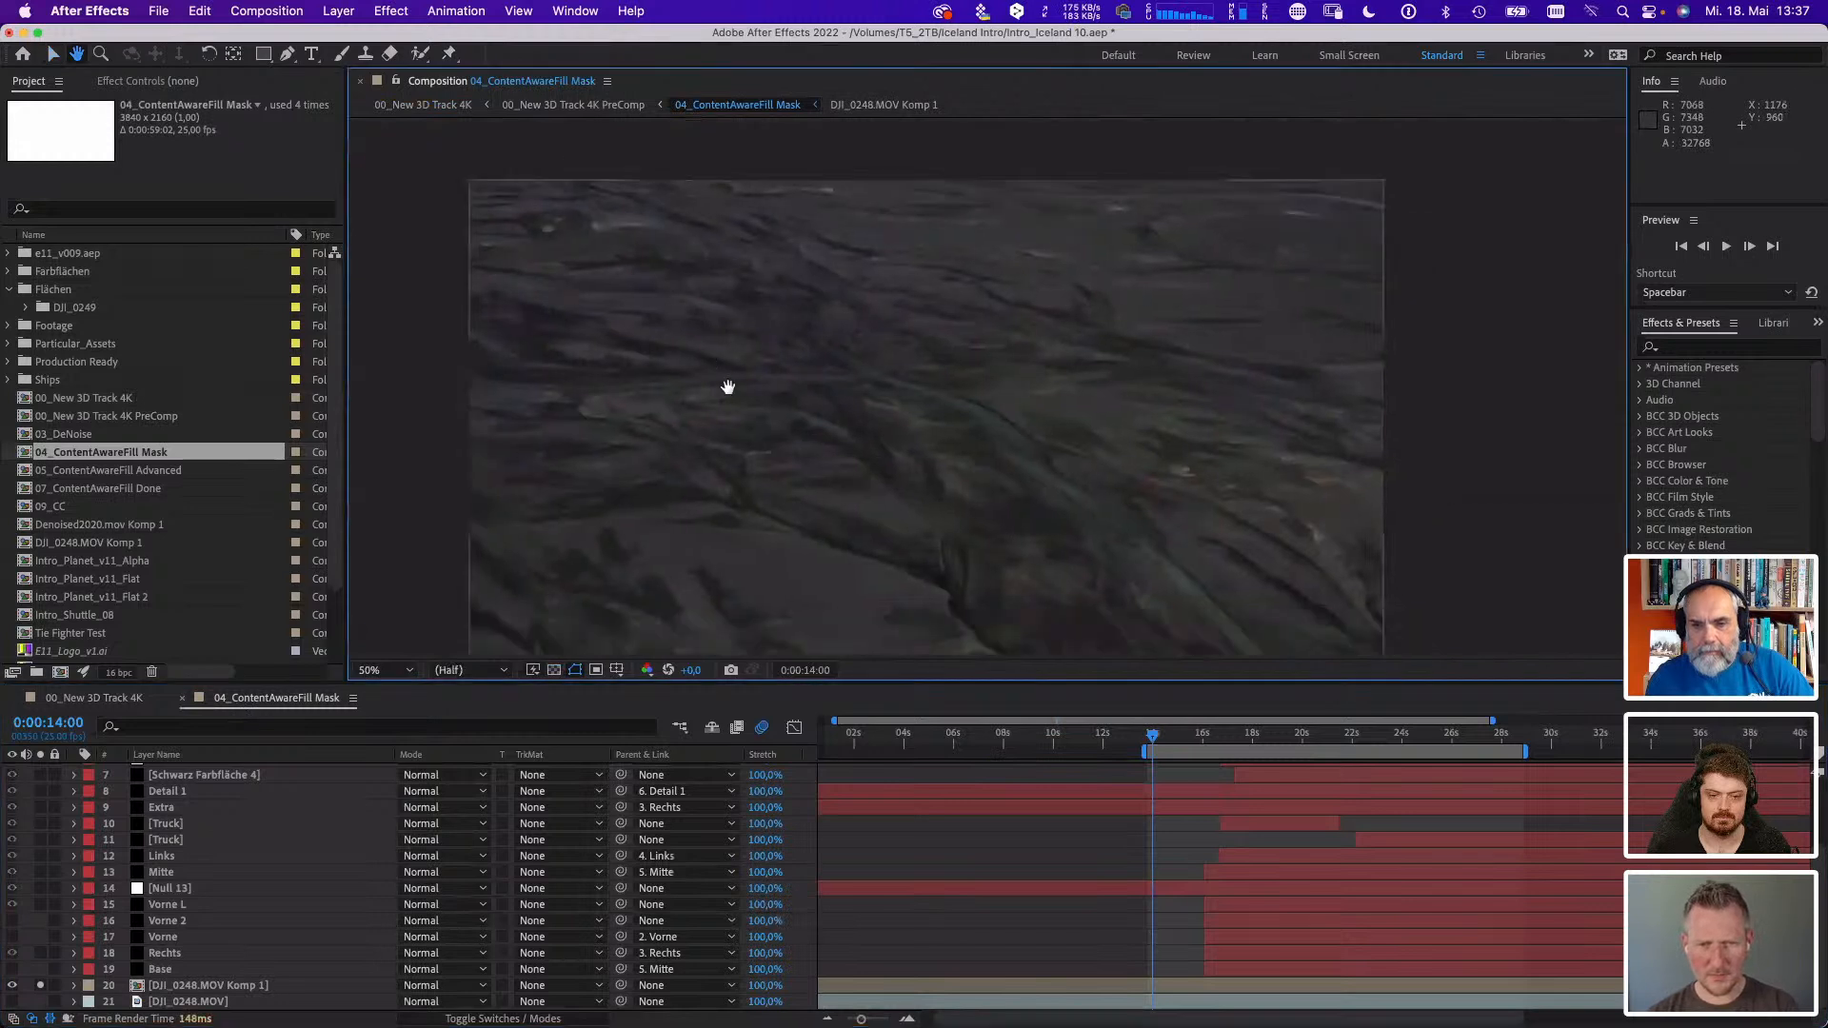
key(space)
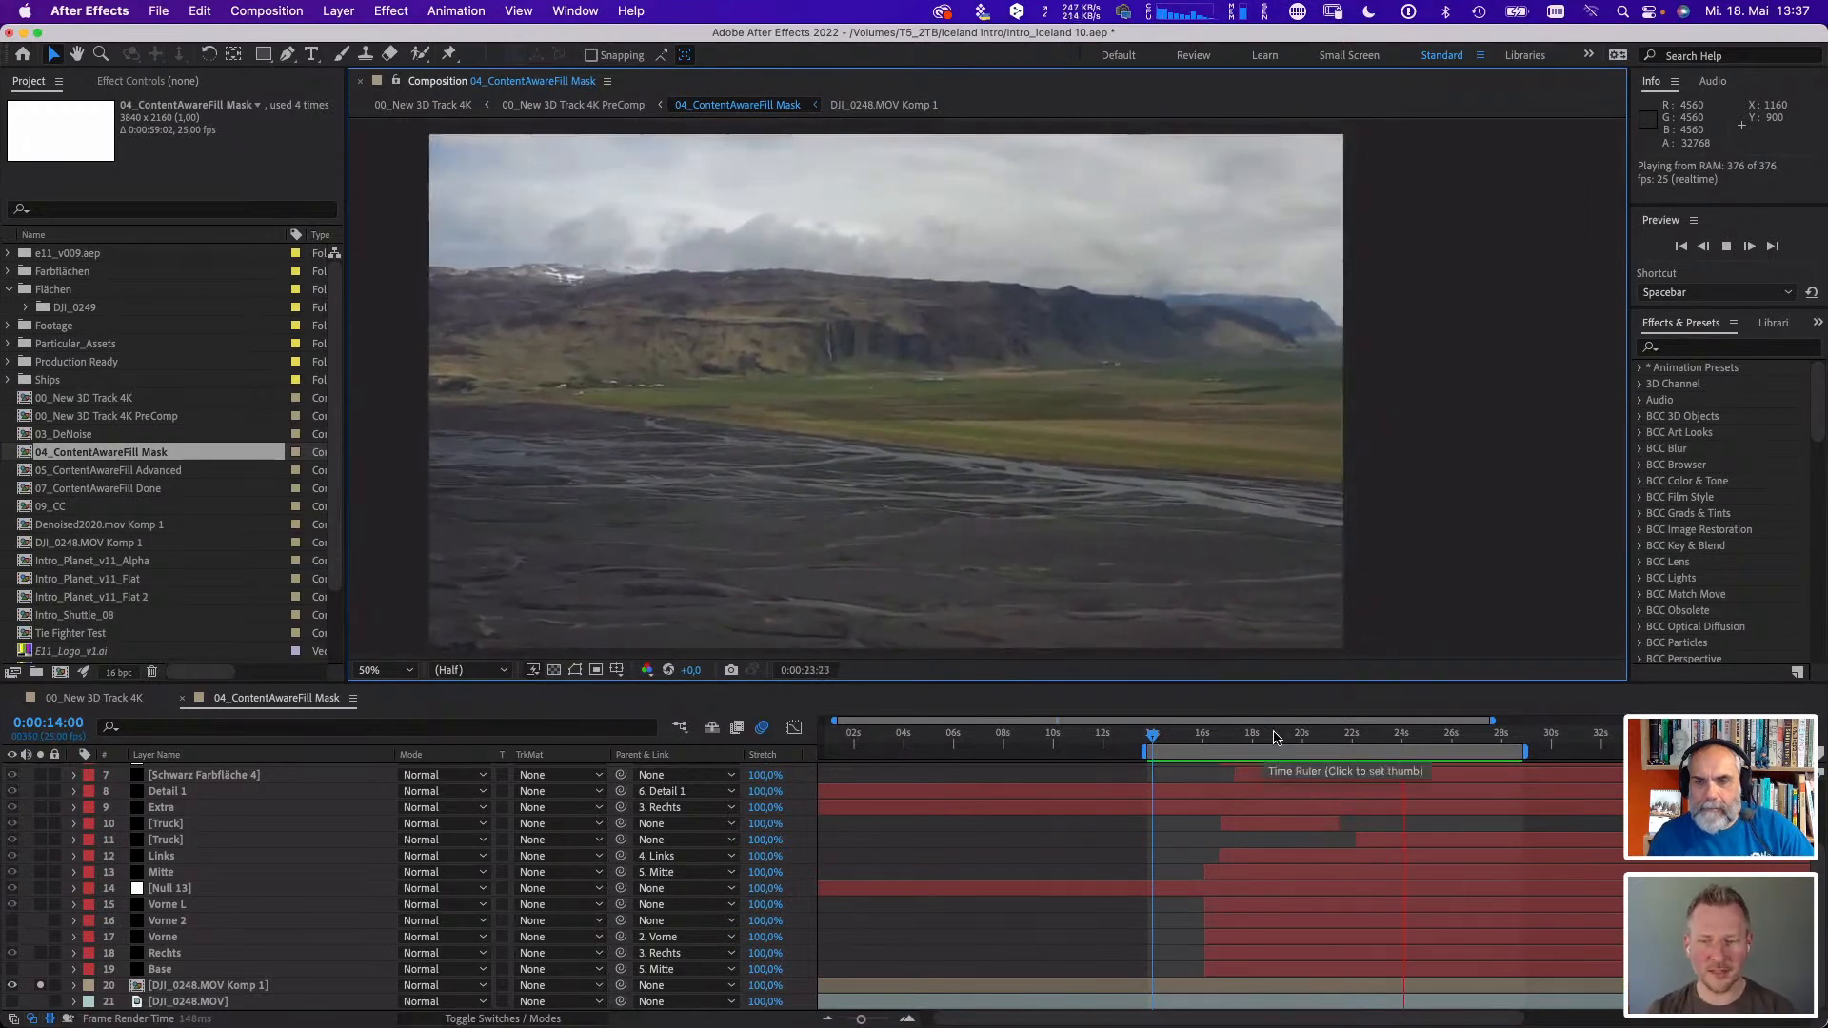
- Stop playback and scrub the soloed footage, ending at 0:00:22:01
click(1202, 751)
drag(1202, 752, 1331, 789)
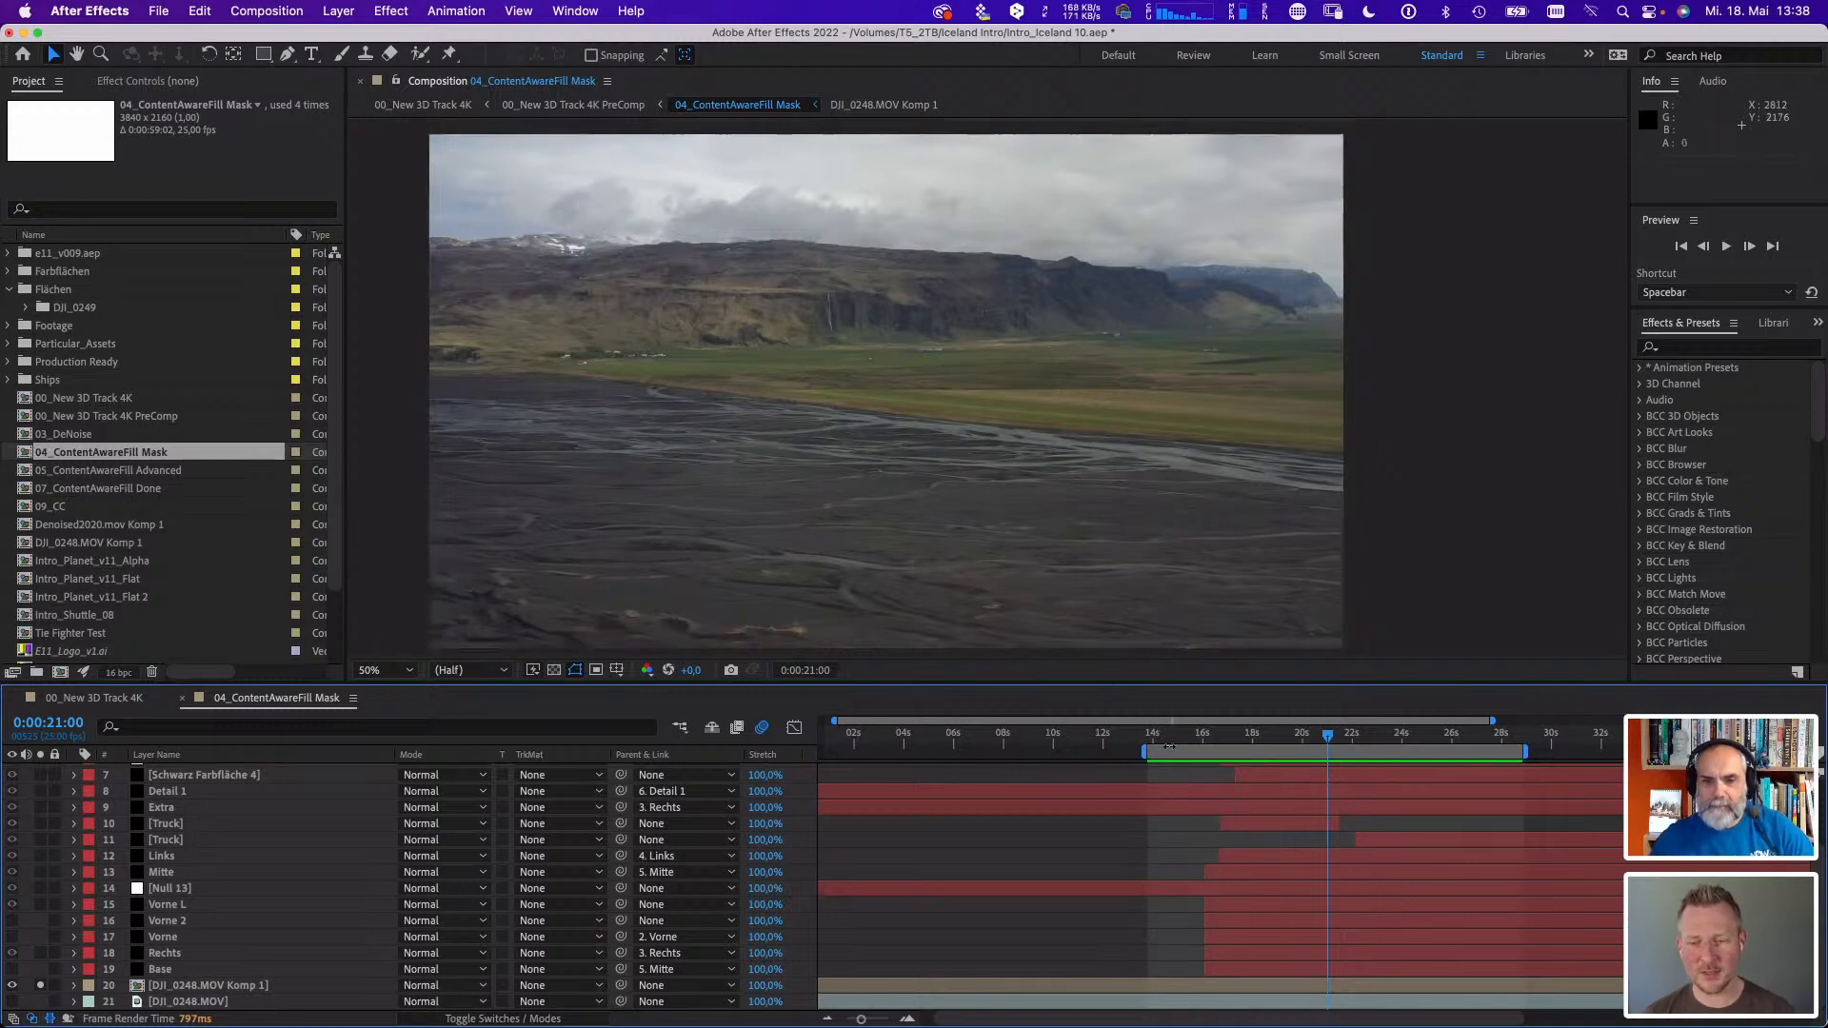
drag(1169, 746, 1353, 753)
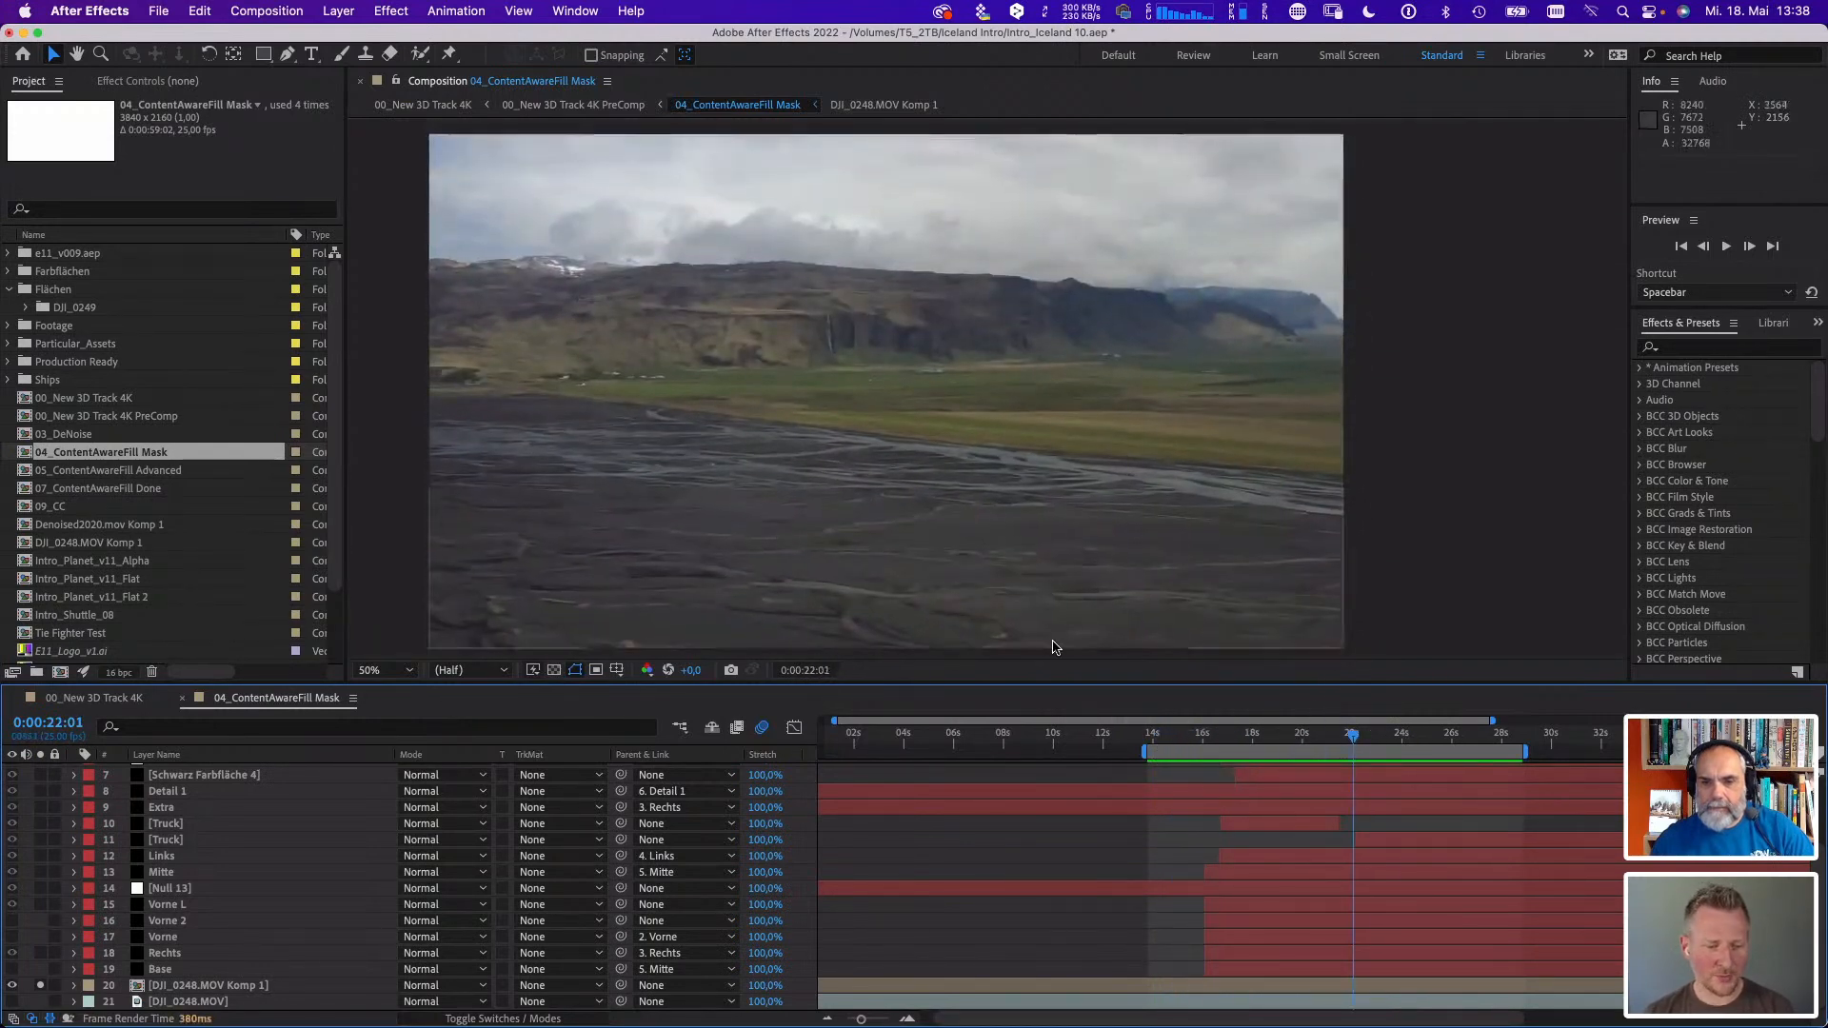
- Unsolo and hide the DJI_0248.MOV Komp 1 layer, and scrub the black mask shapes to 0:00:26:14
click(12, 953)
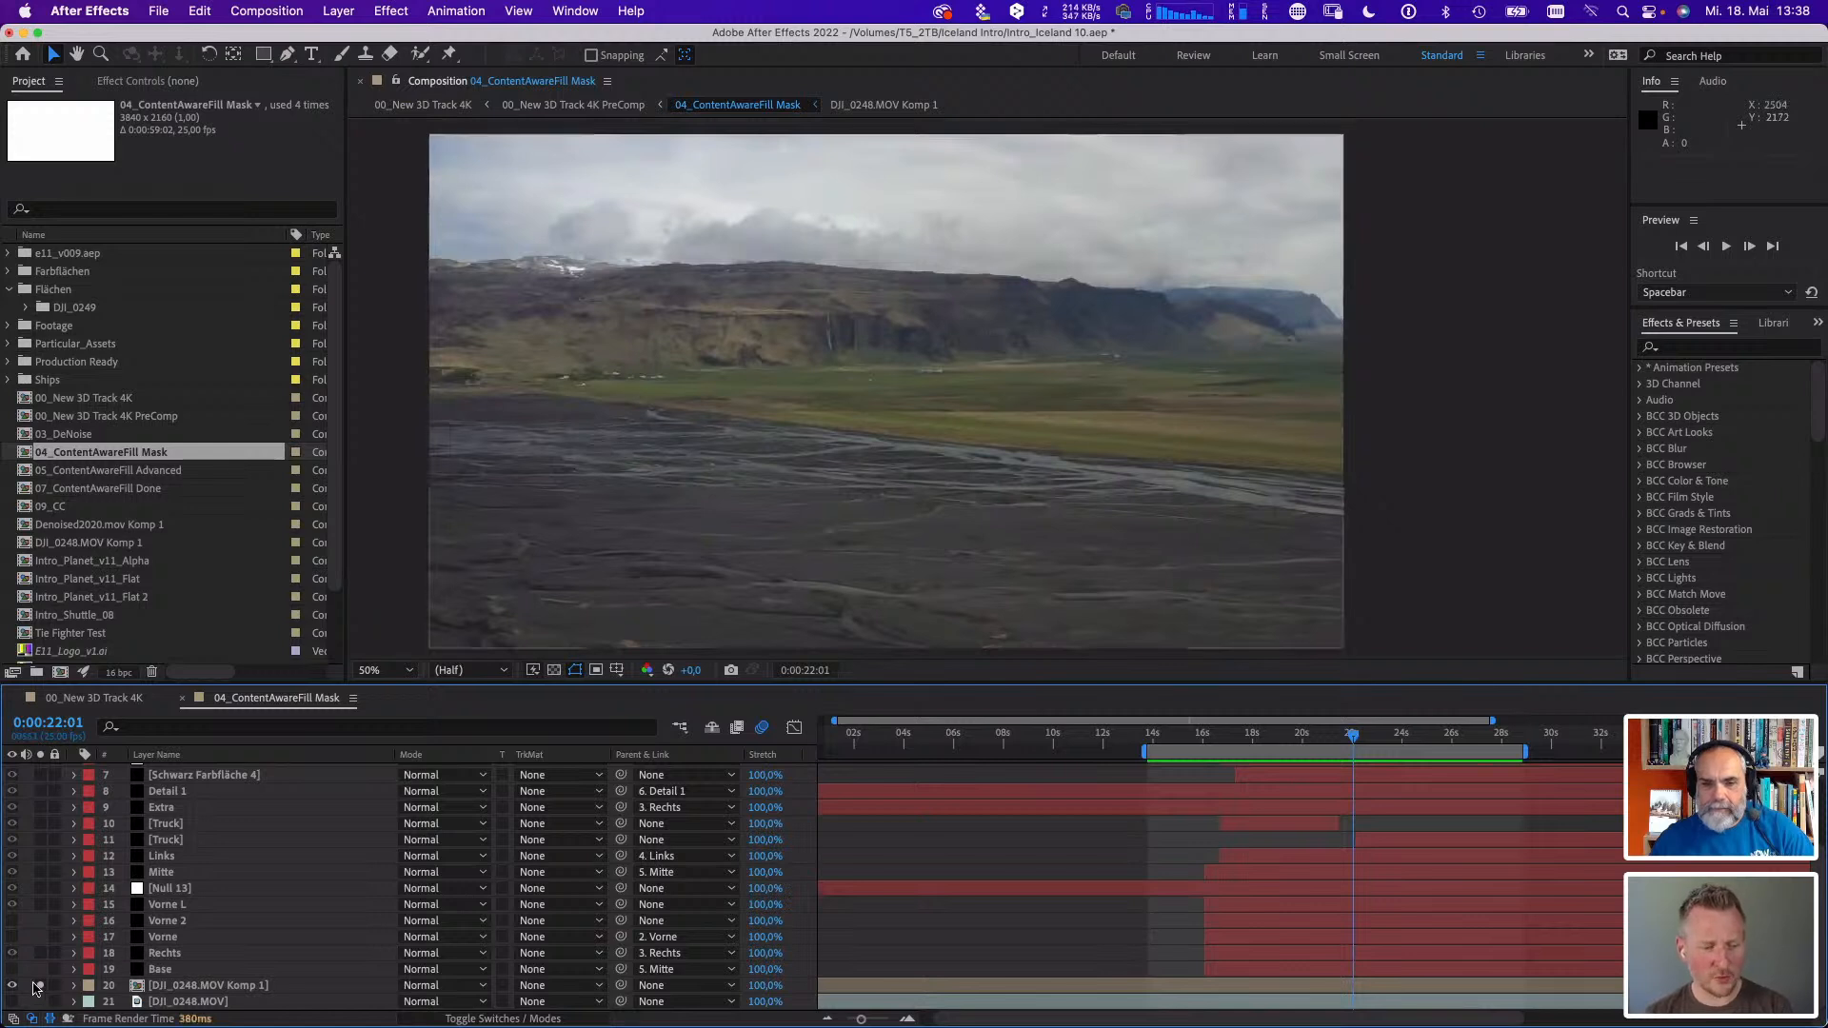
click(40, 985)
click(11, 986)
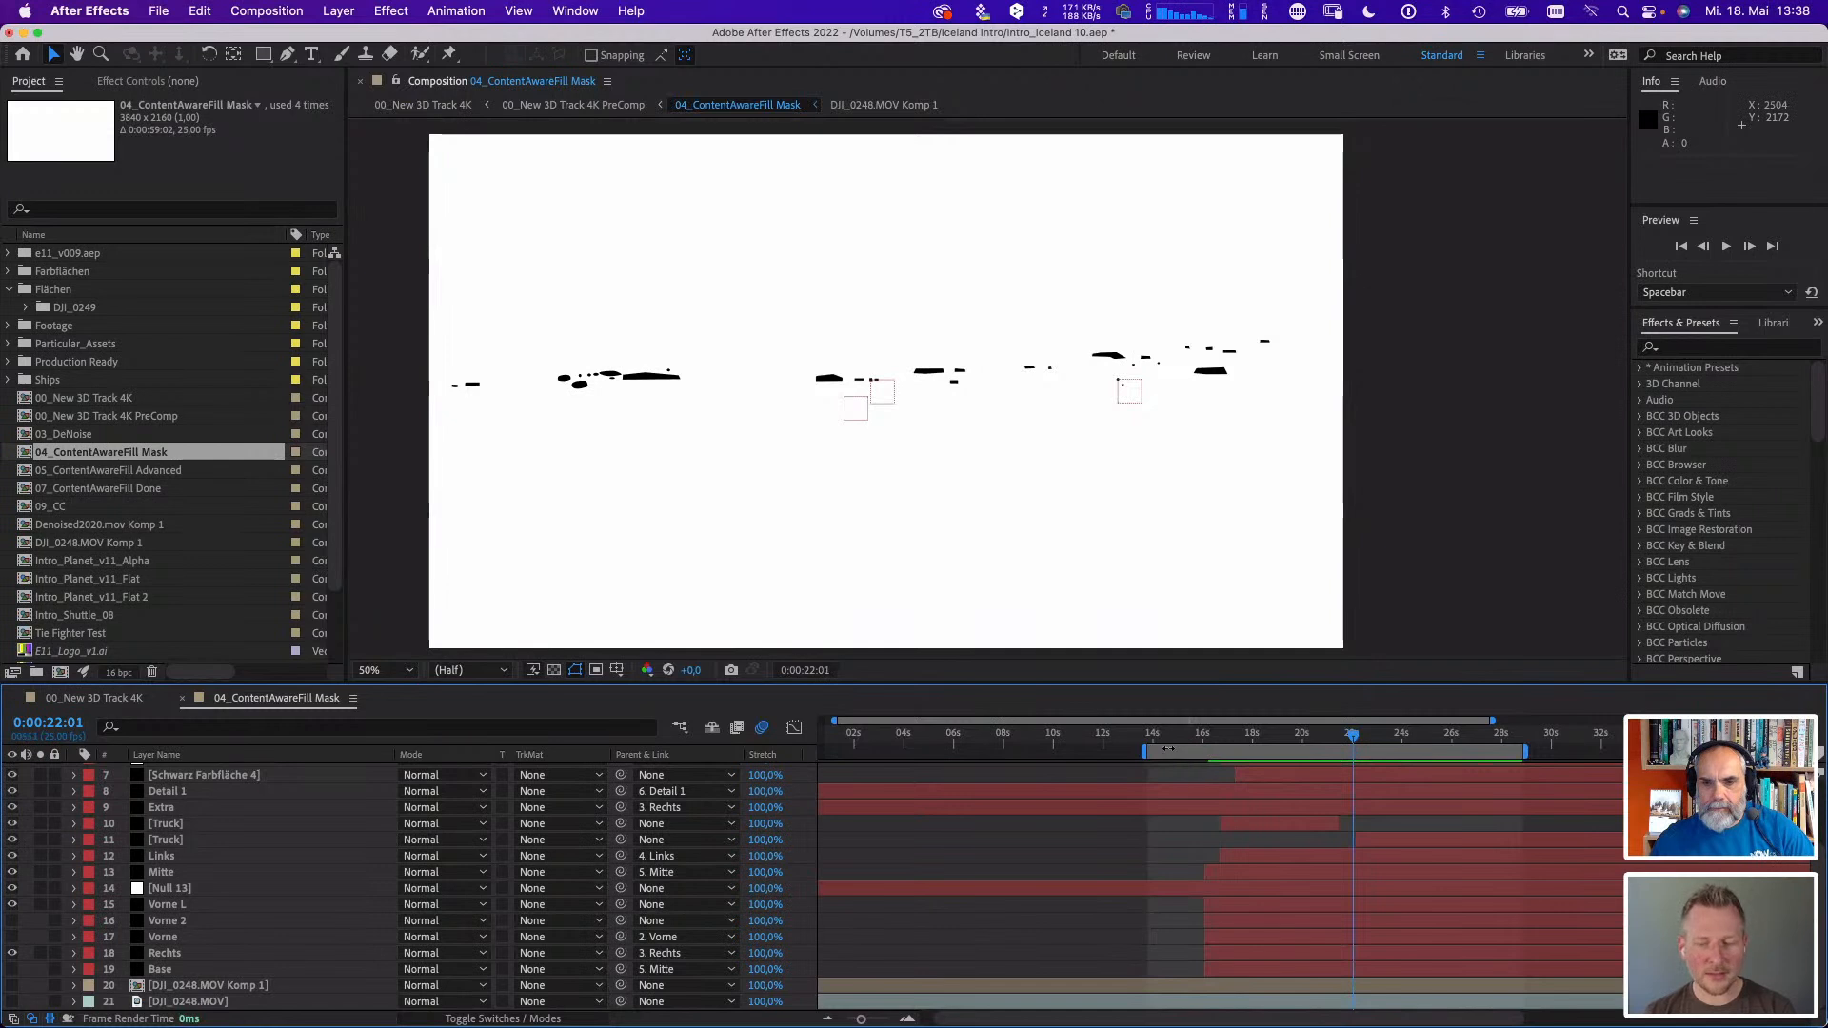
drag(1168, 749, 1466, 759)
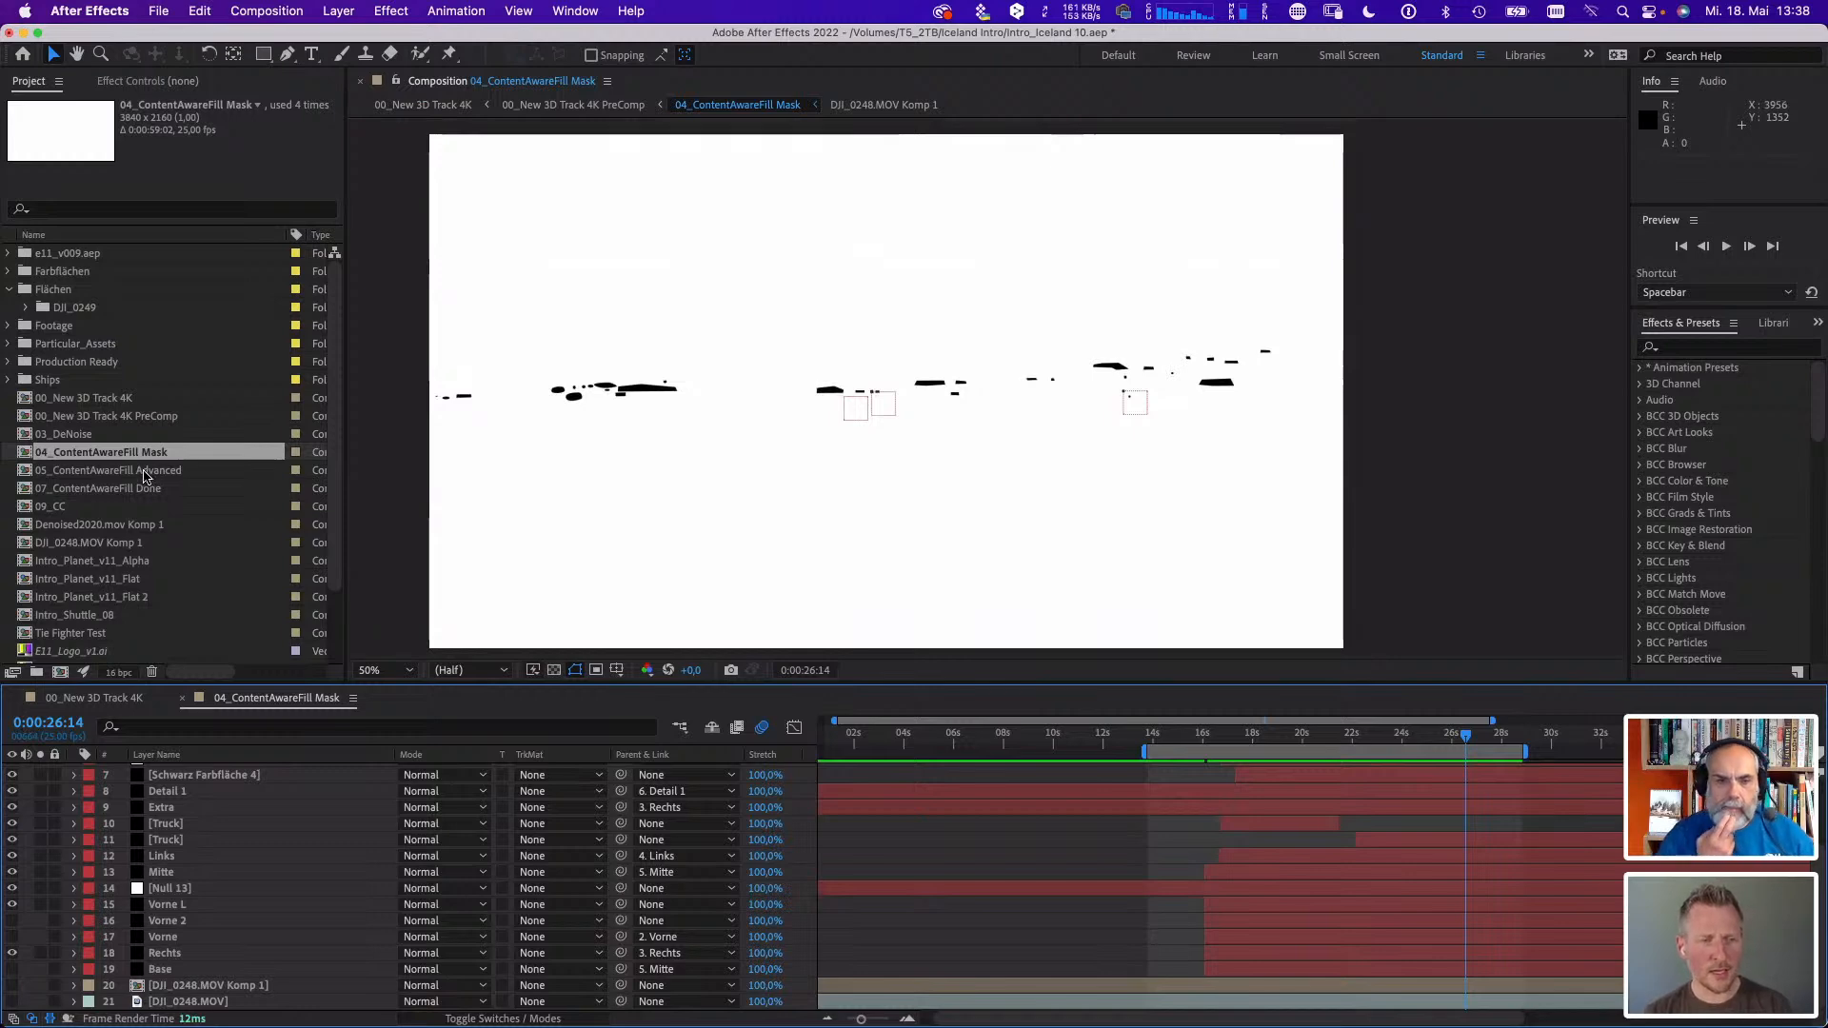
- Open the 05_ContentAwareFill Advanced composition and reveal the effects on the DJI_0248.MOV layer directly above the mask layer
click(139, 471)
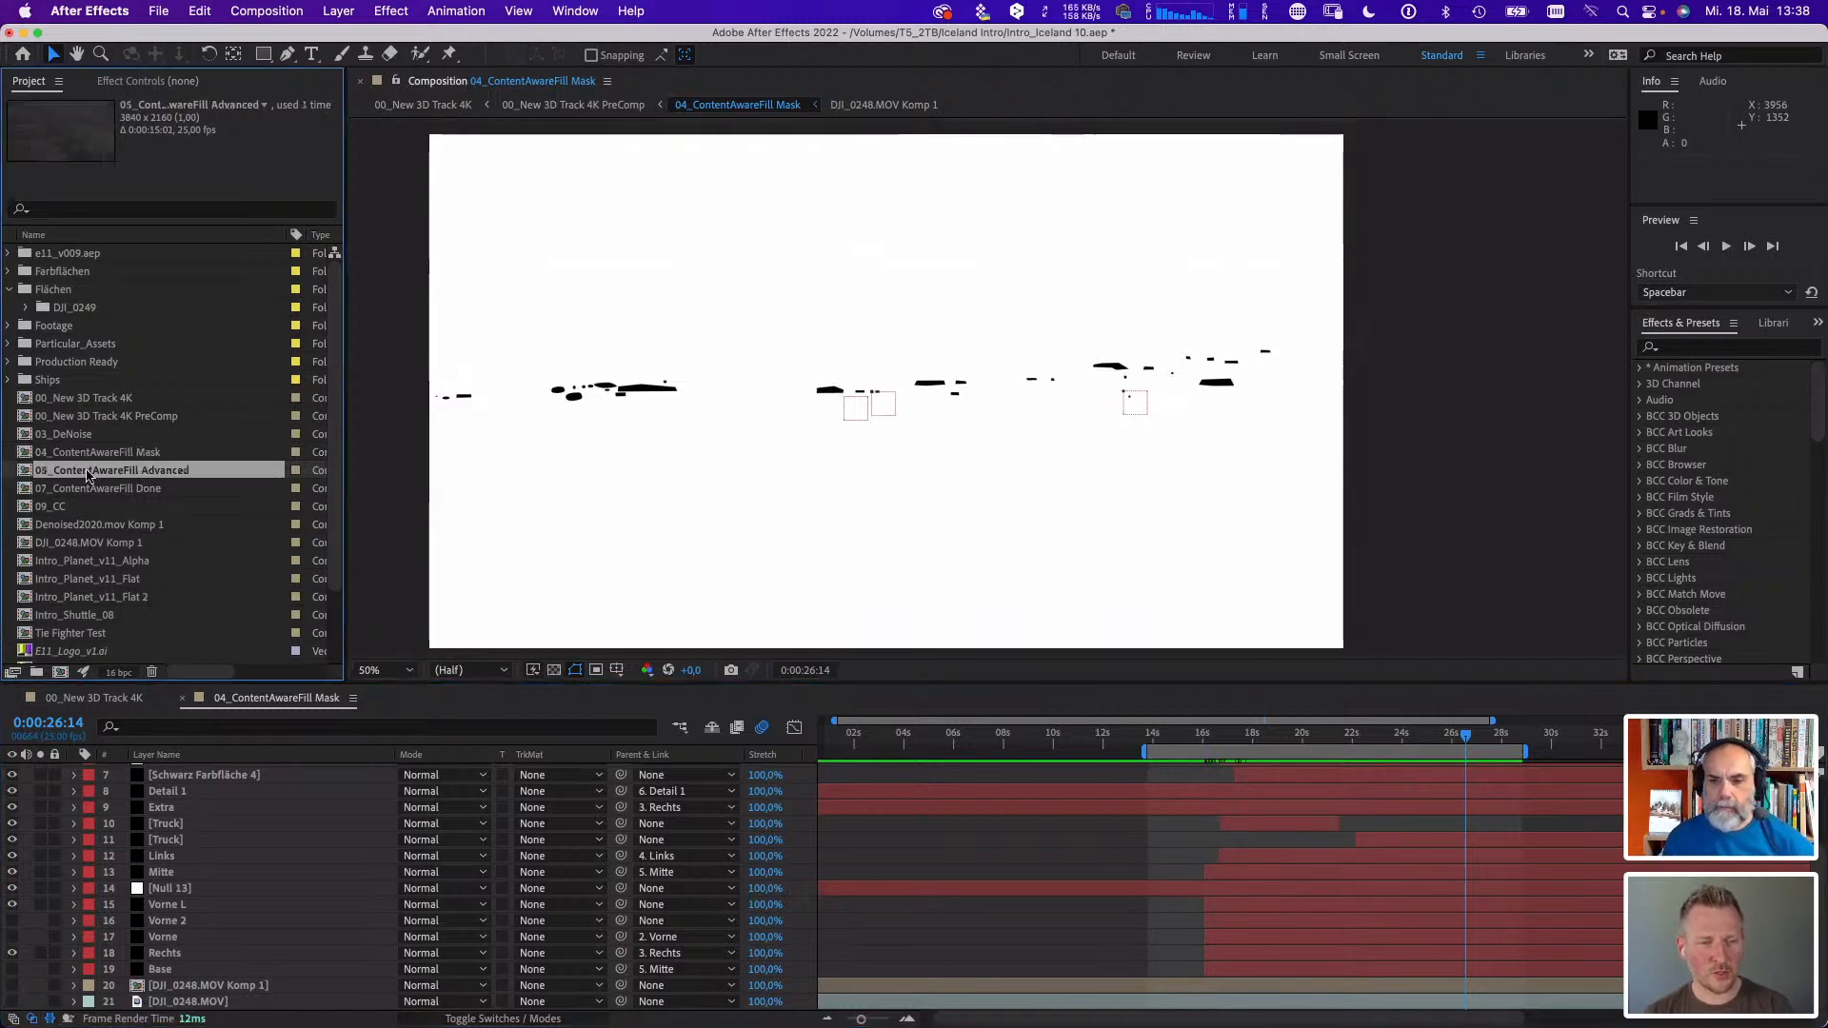
double_click(36, 473)
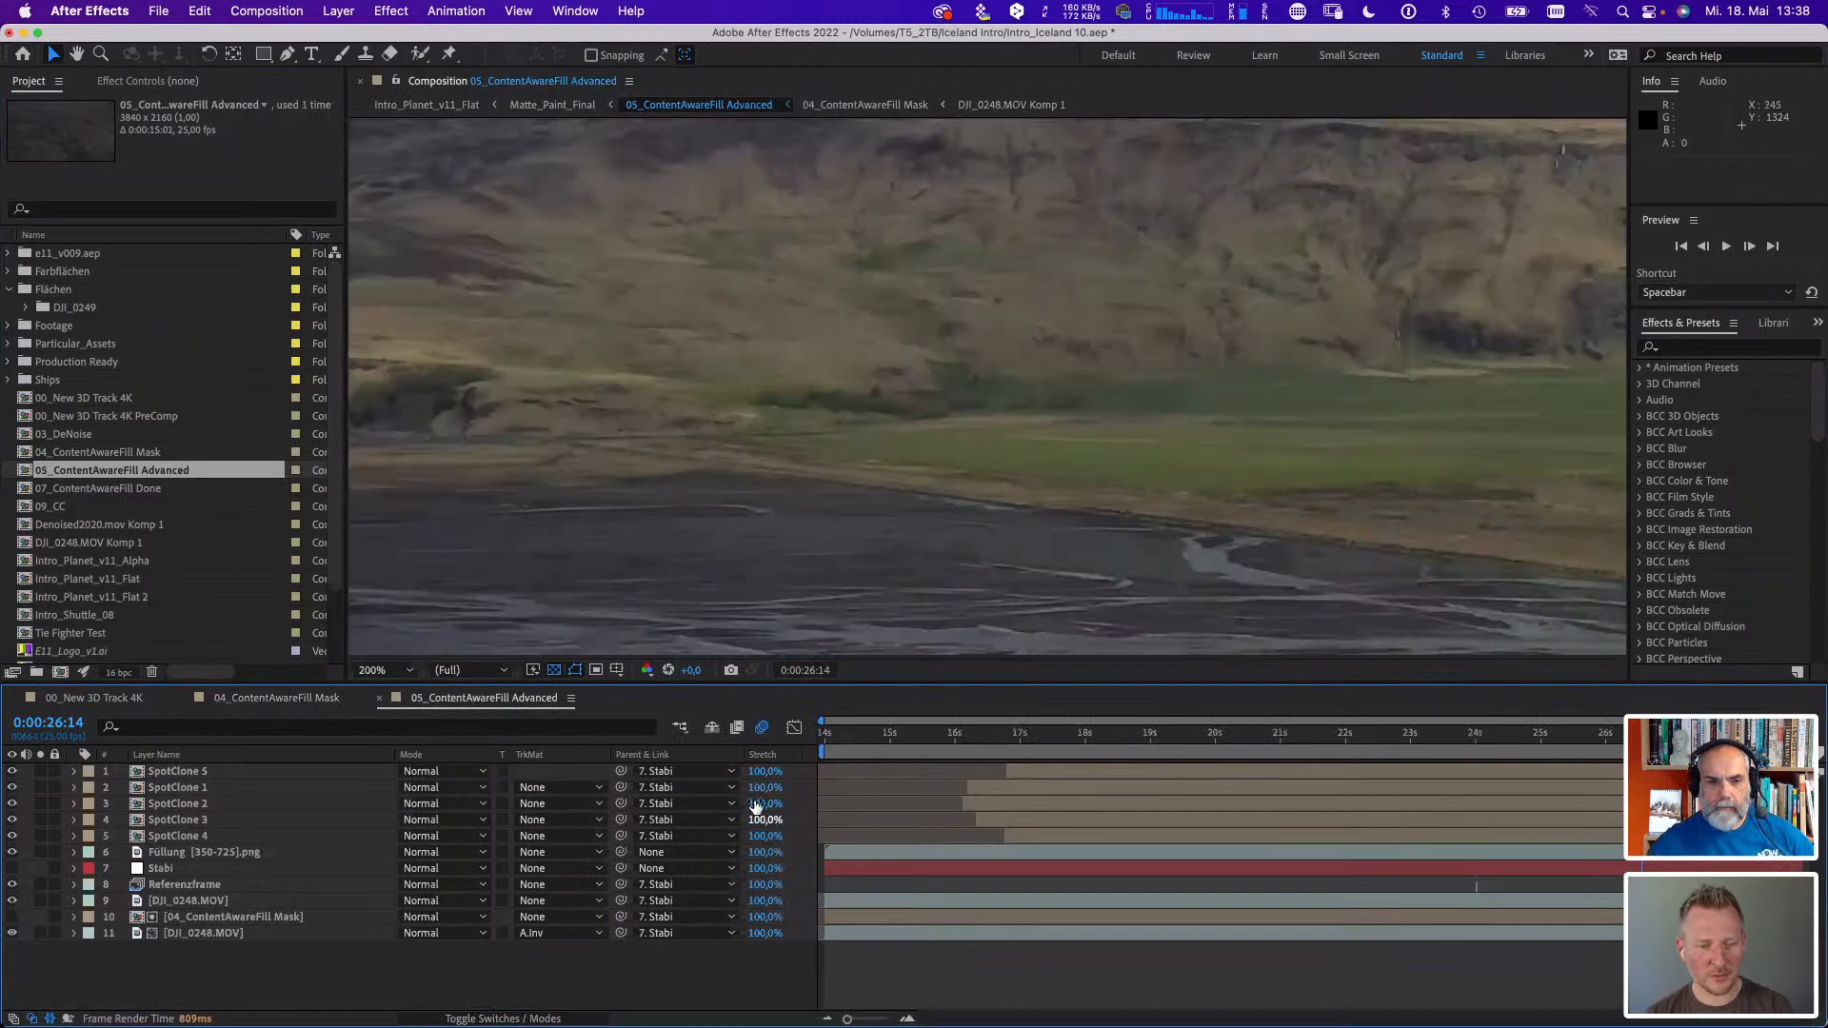
key(comma)
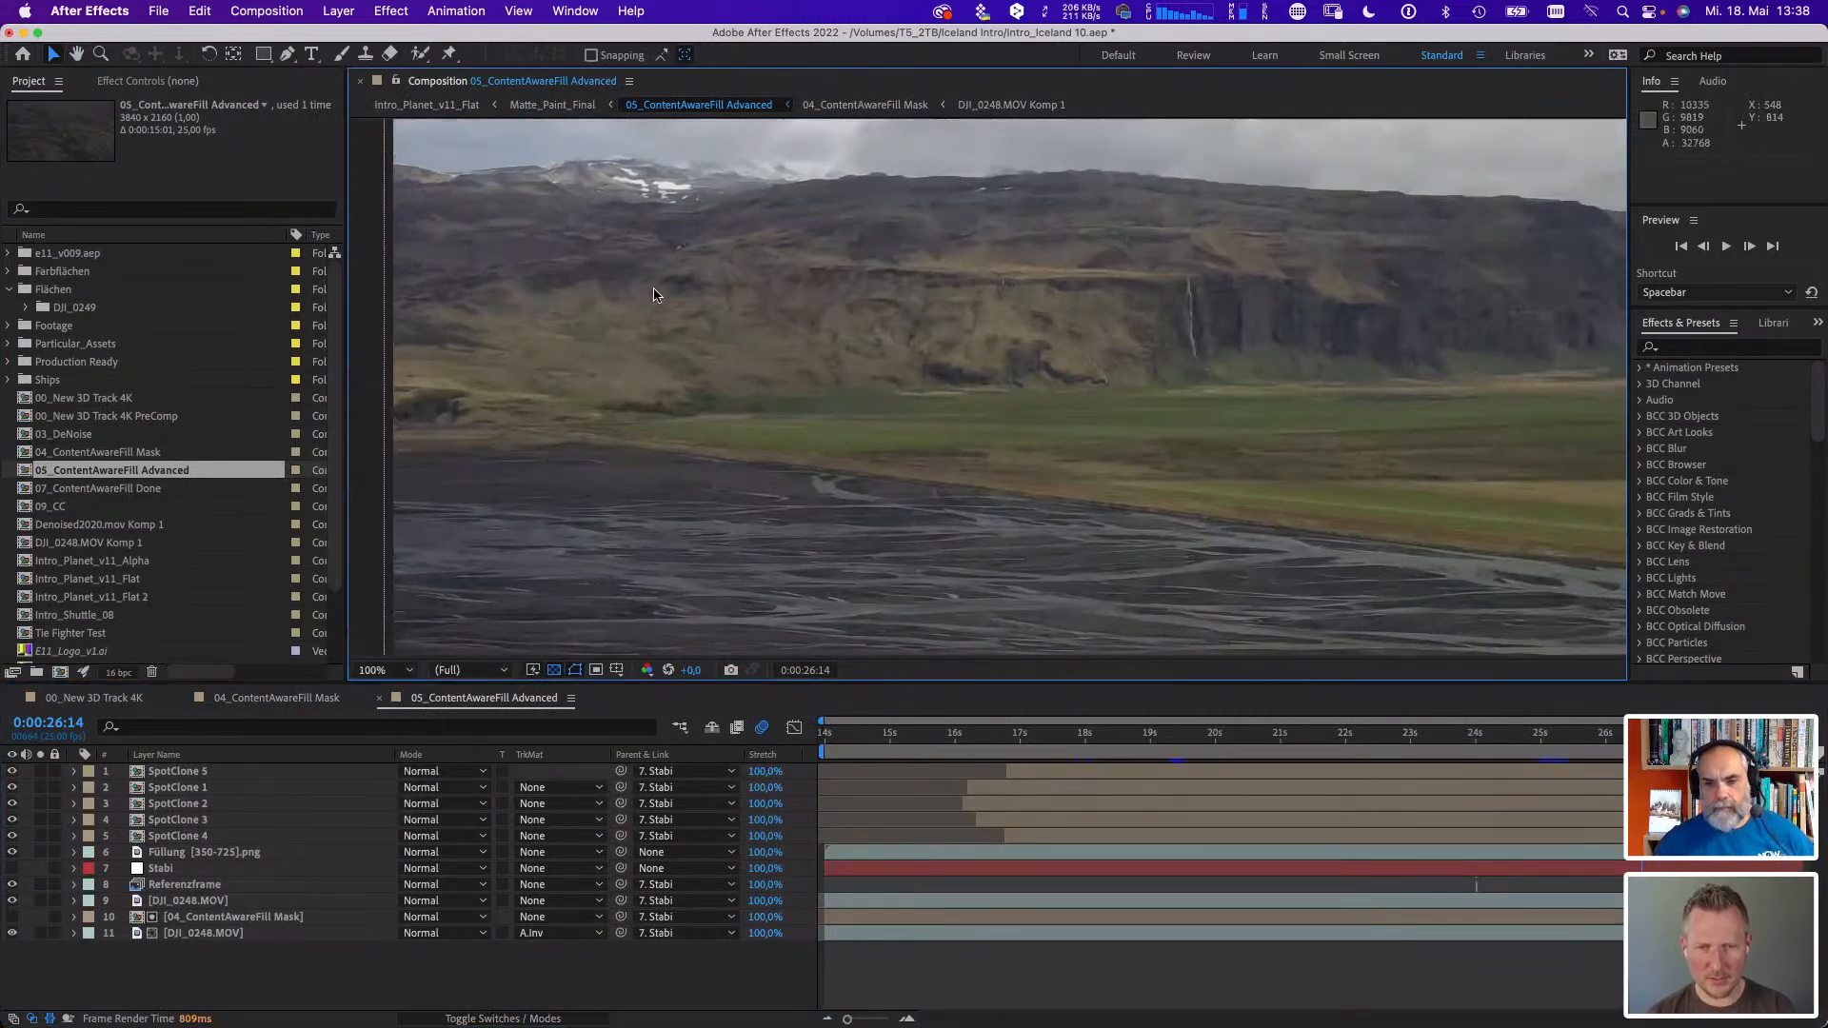
click(181, 901)
key(e)
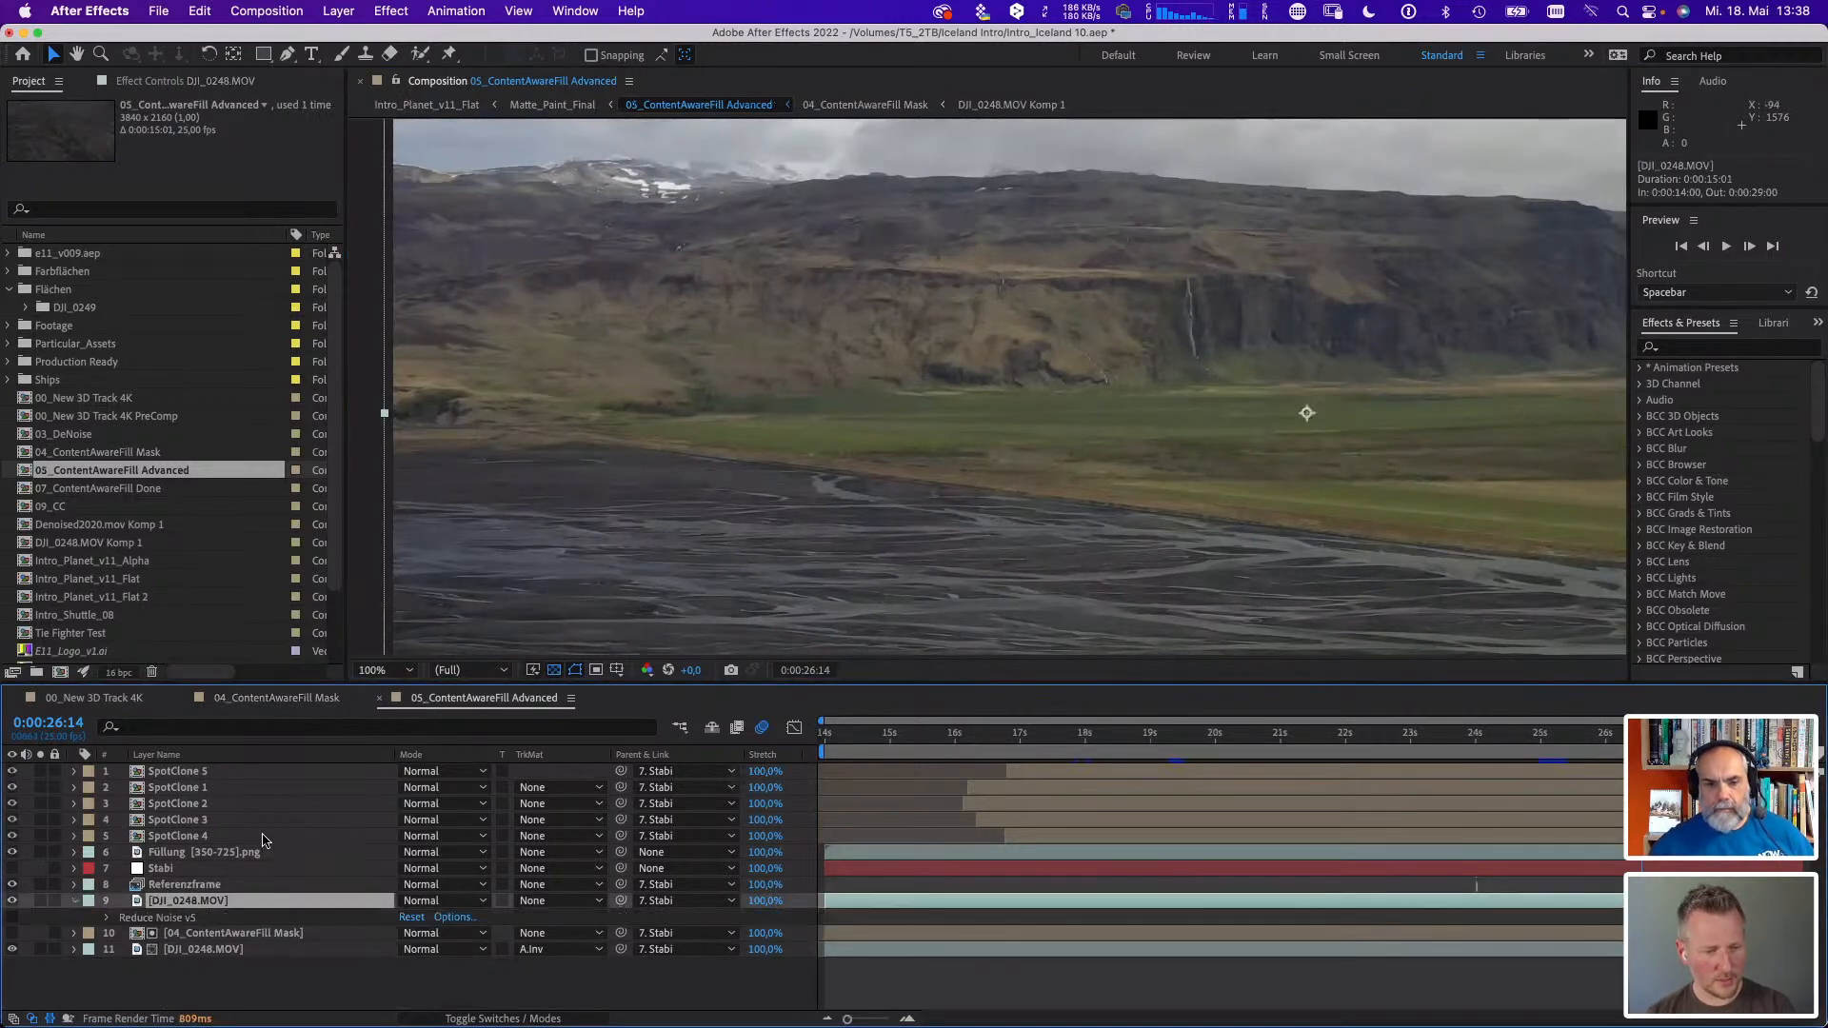
- Bring up the Content-Aware Fill settings and solo the 04_ContentAwareFill Mask layer with the DJI_0248.MOV layer below it
click(590, 10)
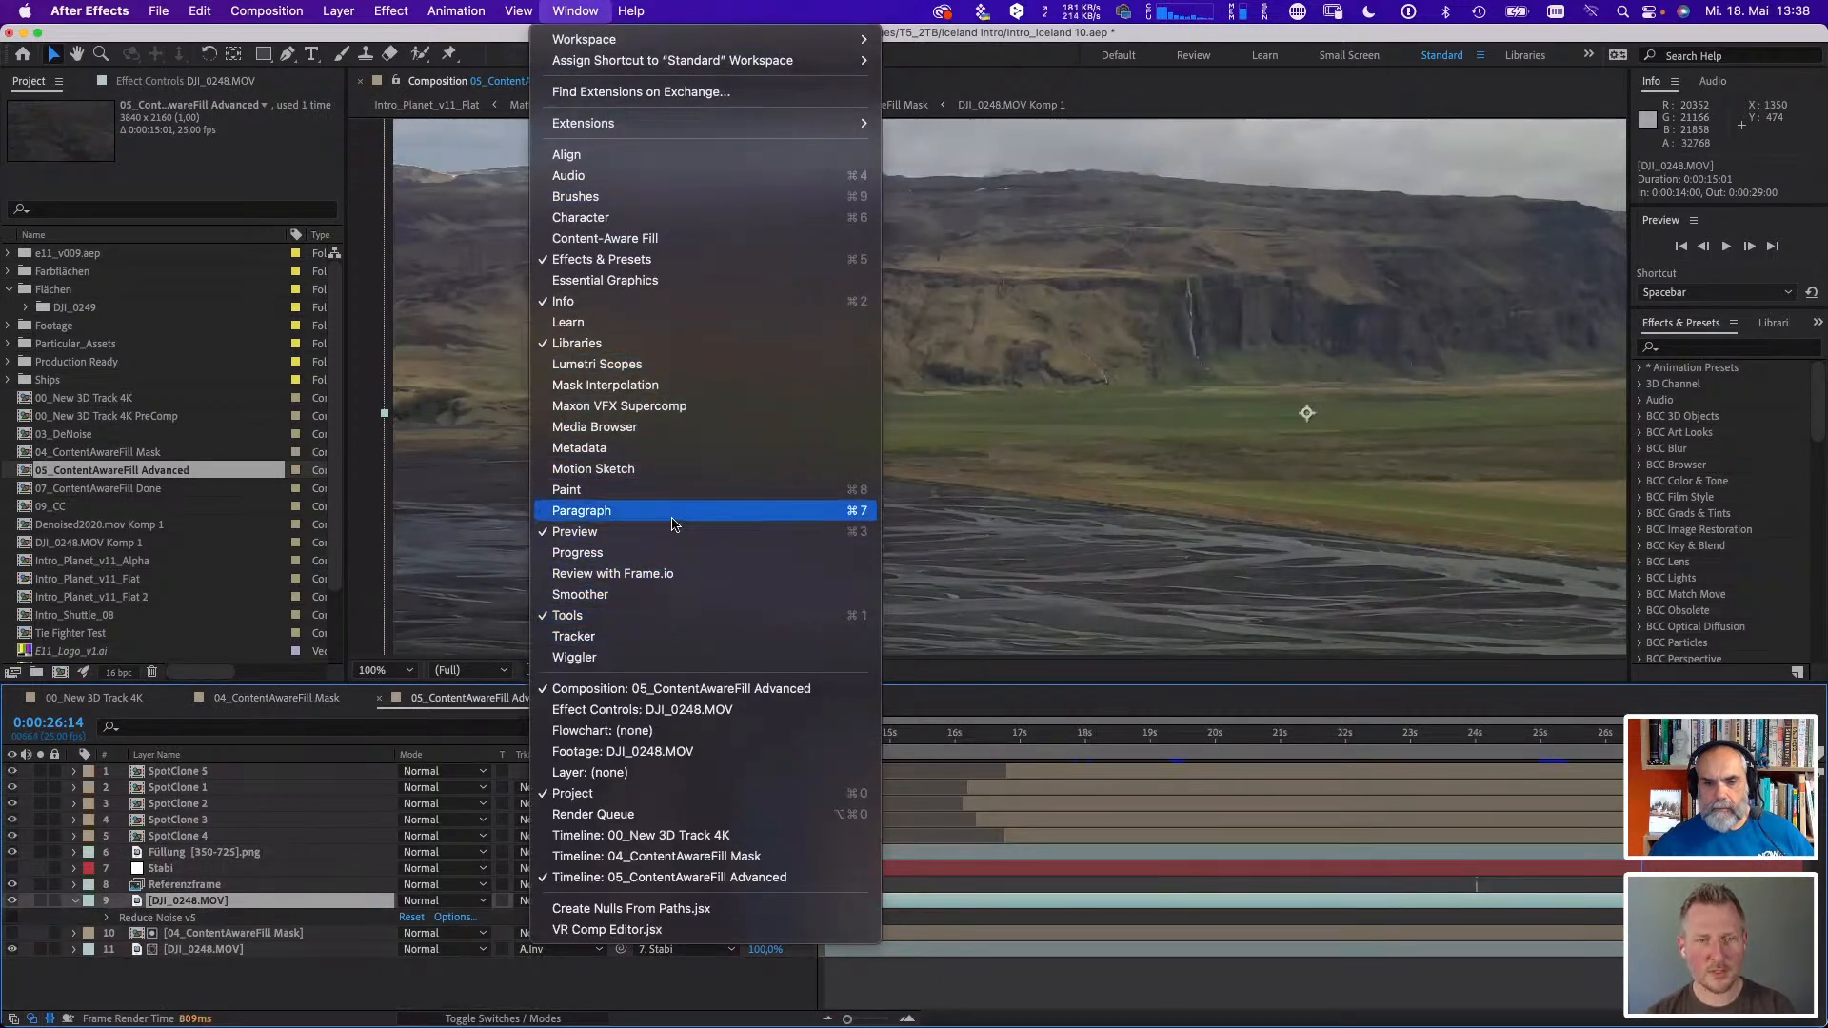
click(706, 239)
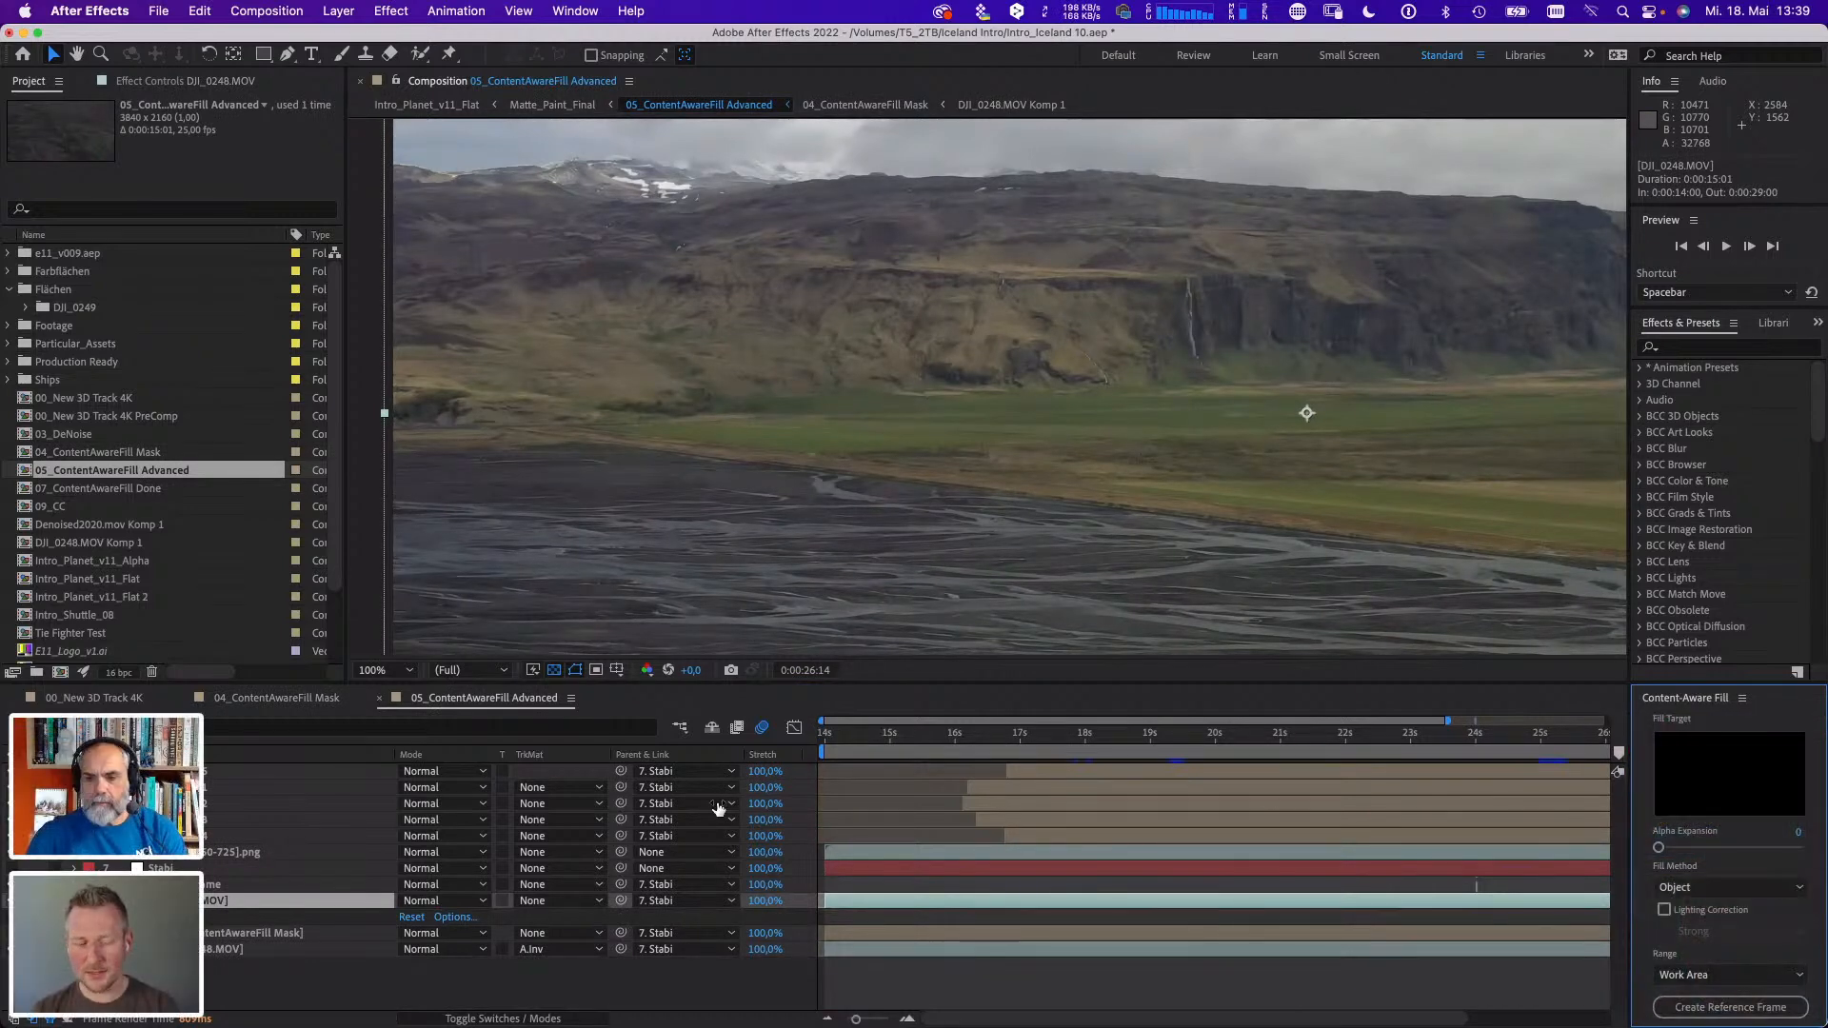
click(237, 950)
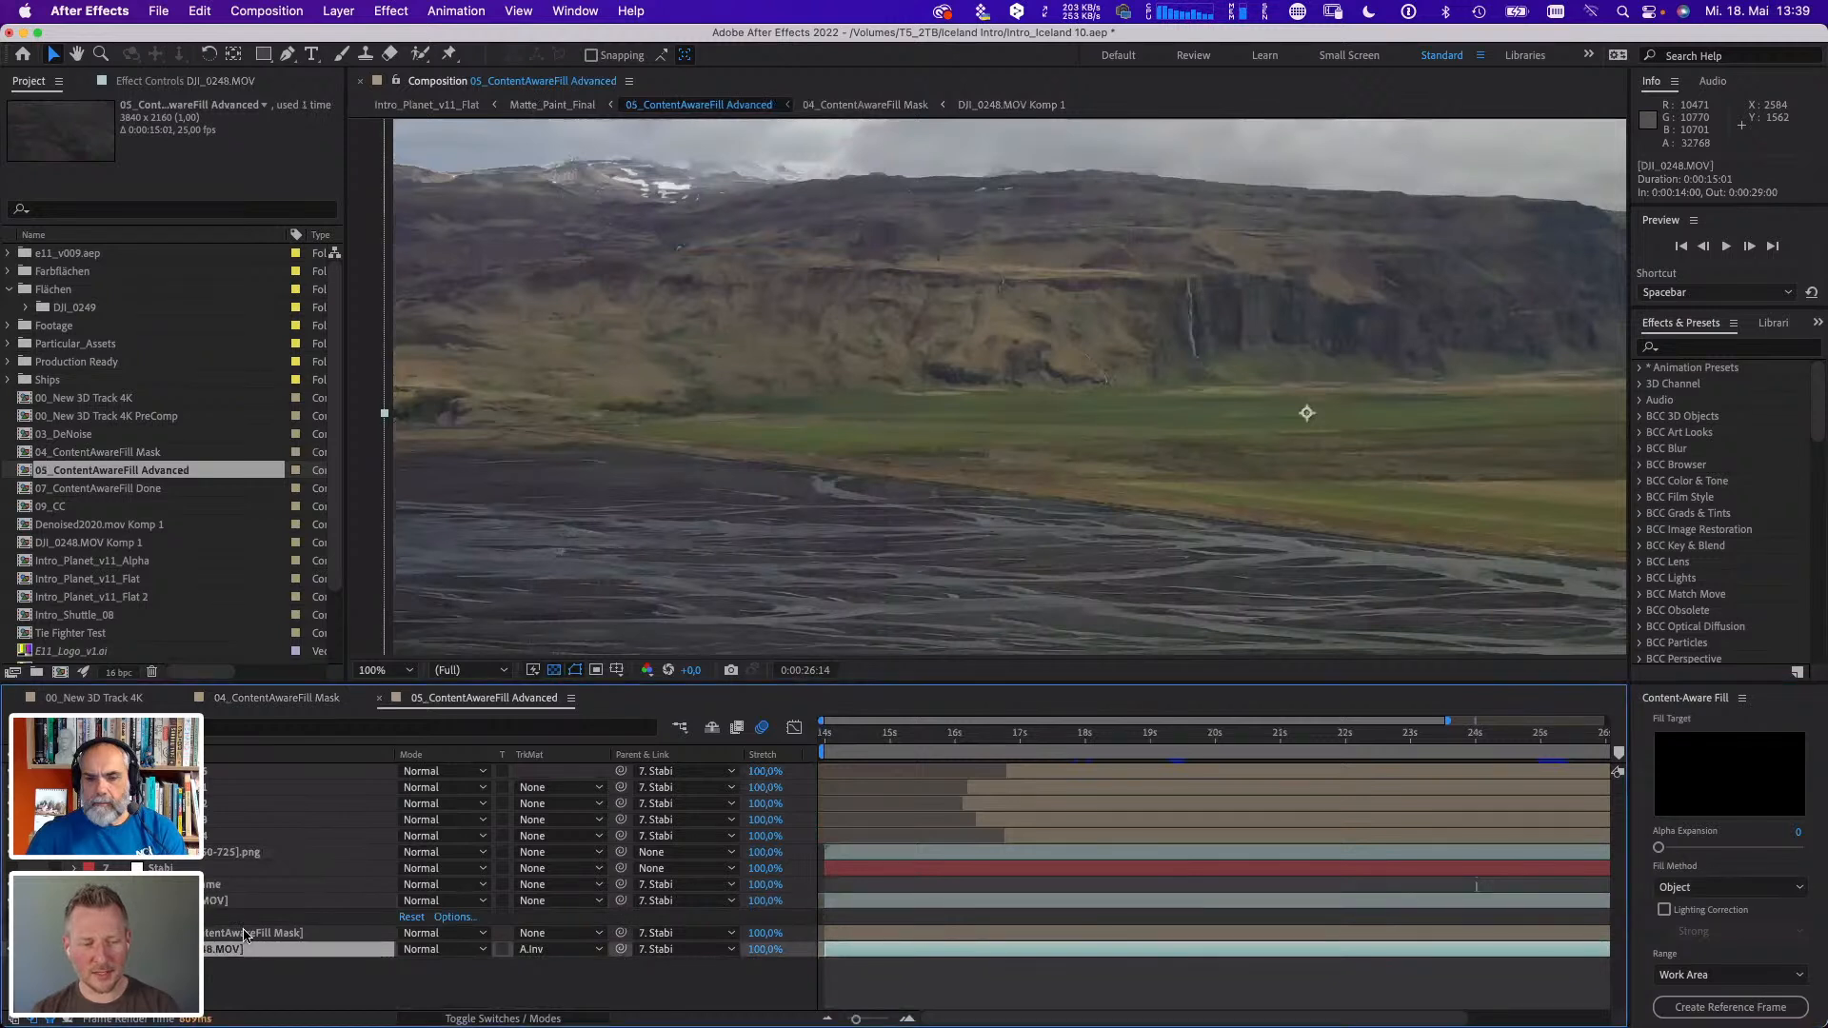
click(247, 934)
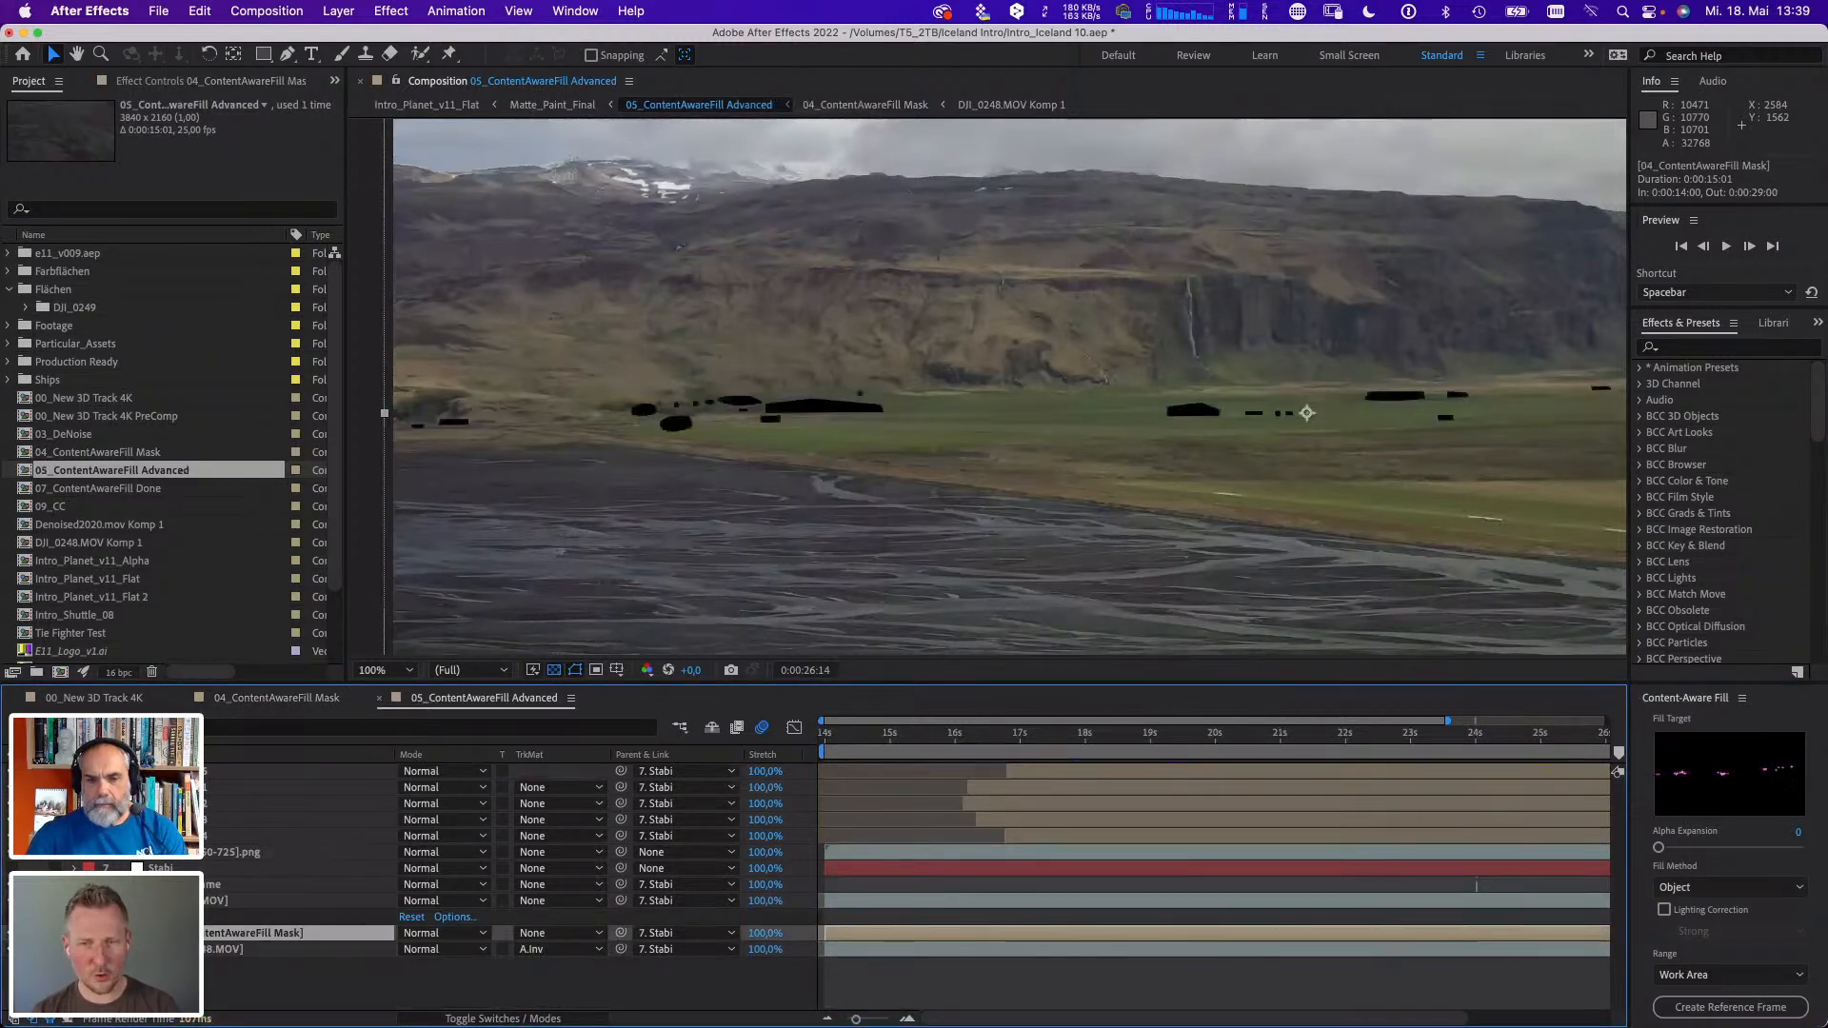
click(555, 671)
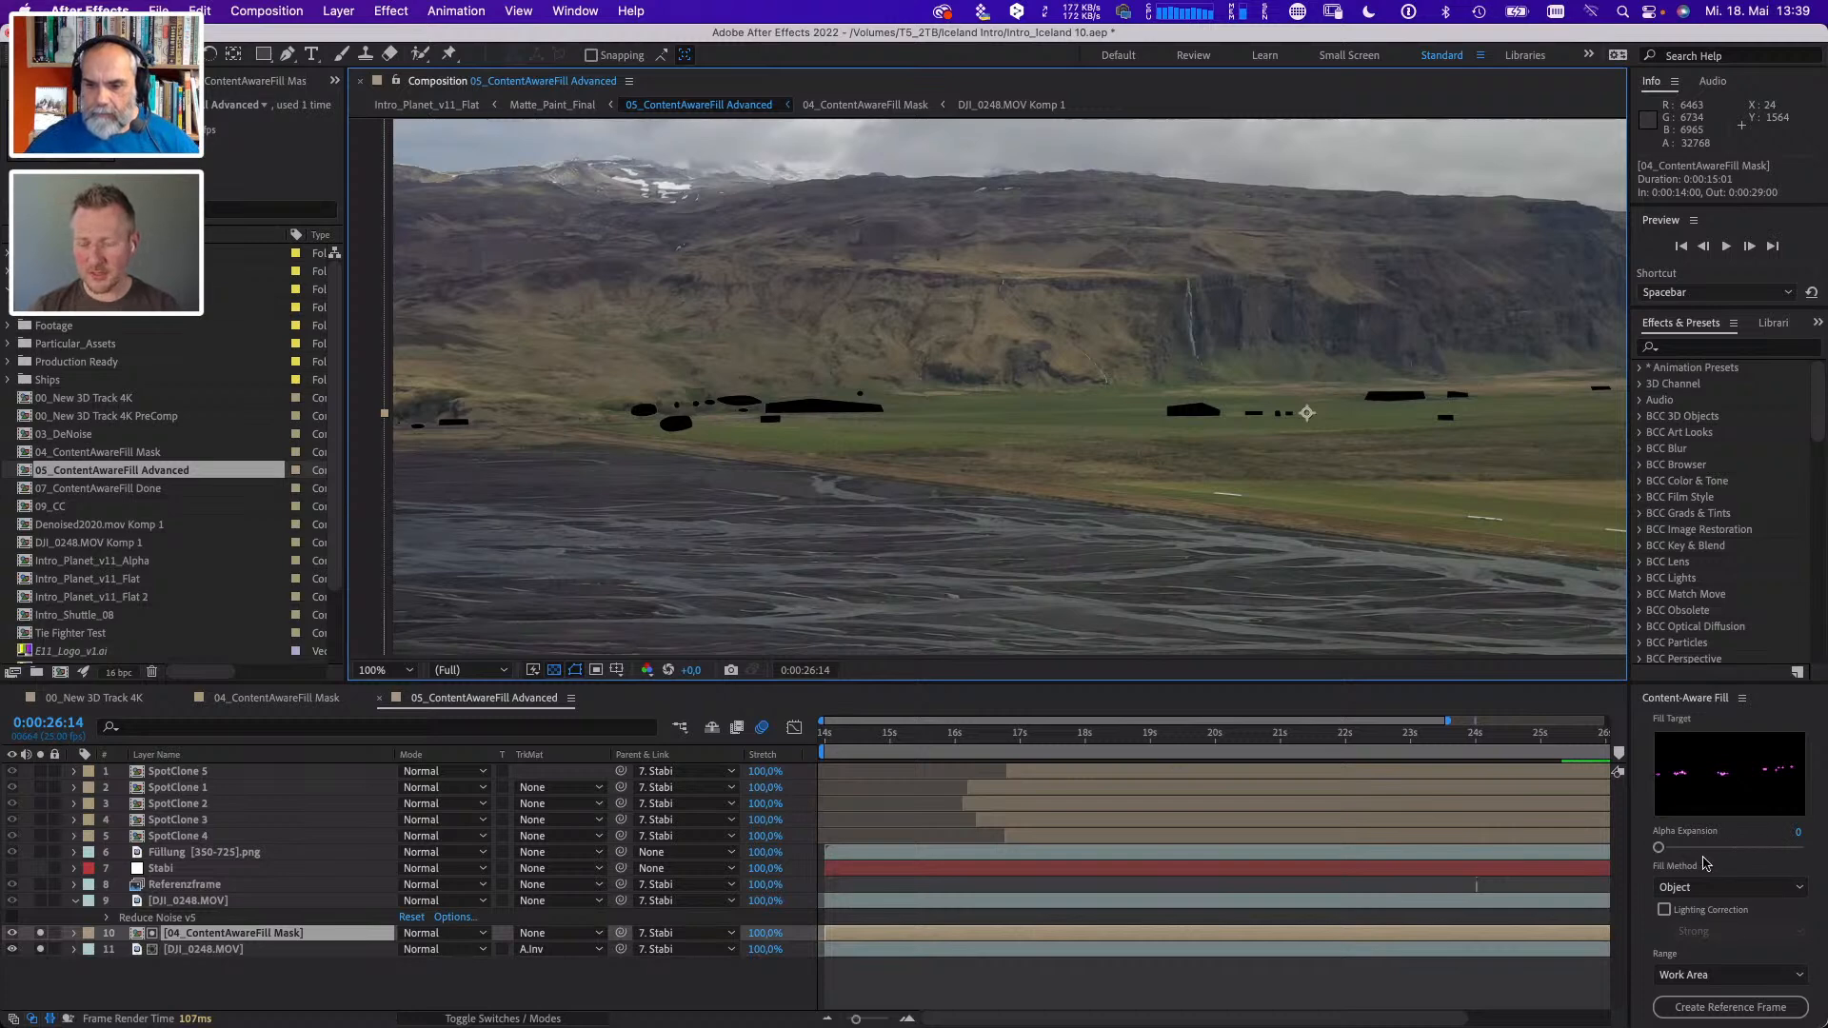
- Review the Fill Method options, keep Object, and enlarge the Content-Aware Fill area to show its generate options
click(1750, 889)
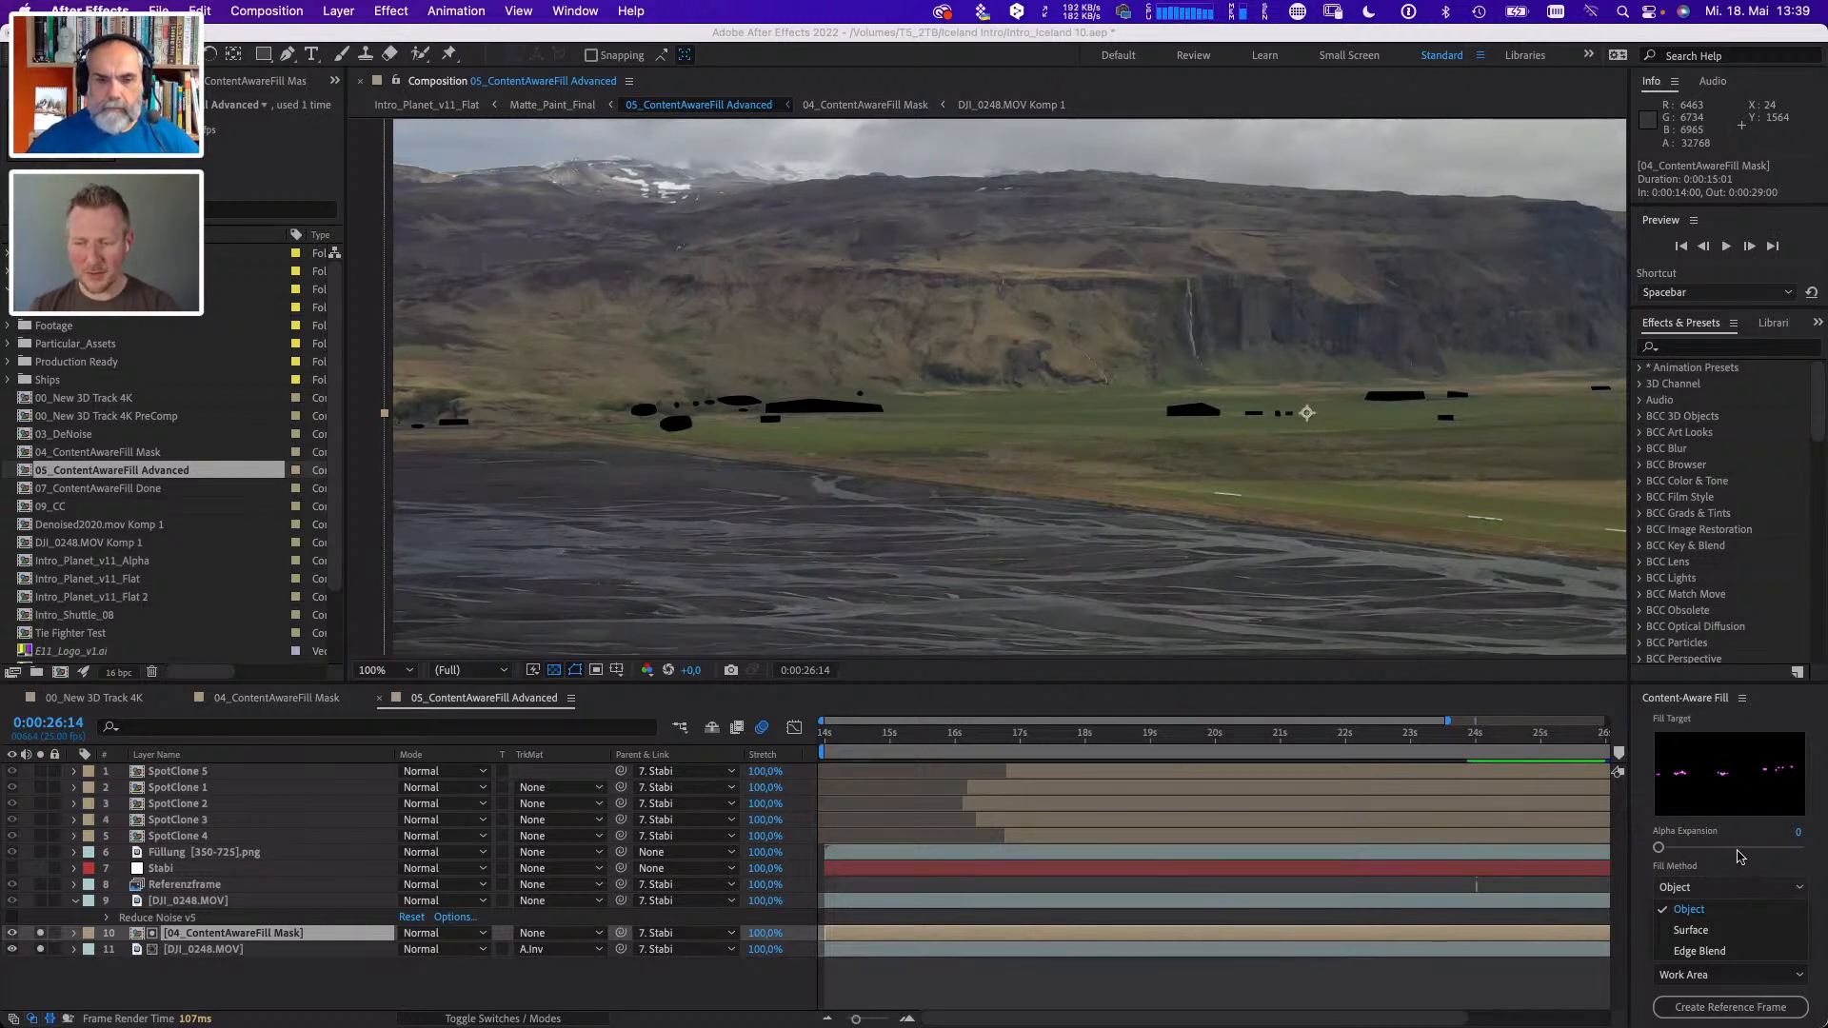
click(1747, 863)
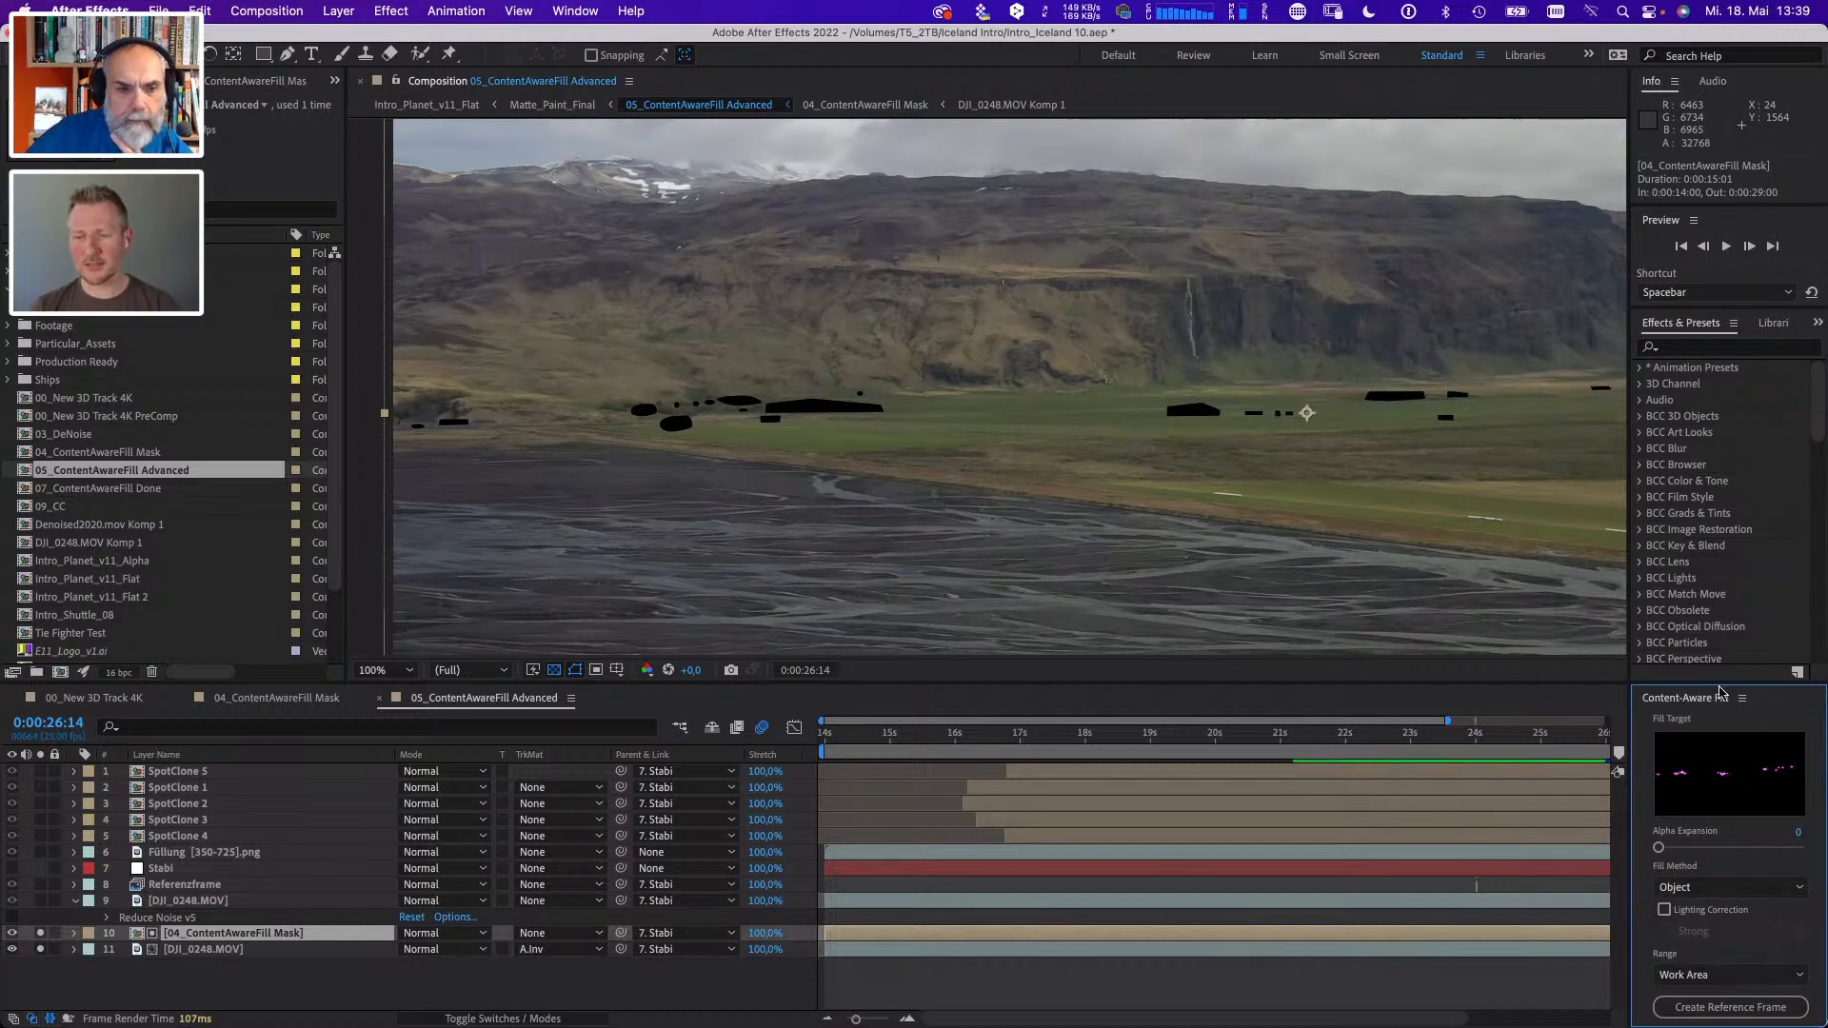
drag(1715, 683, 1656, 633)
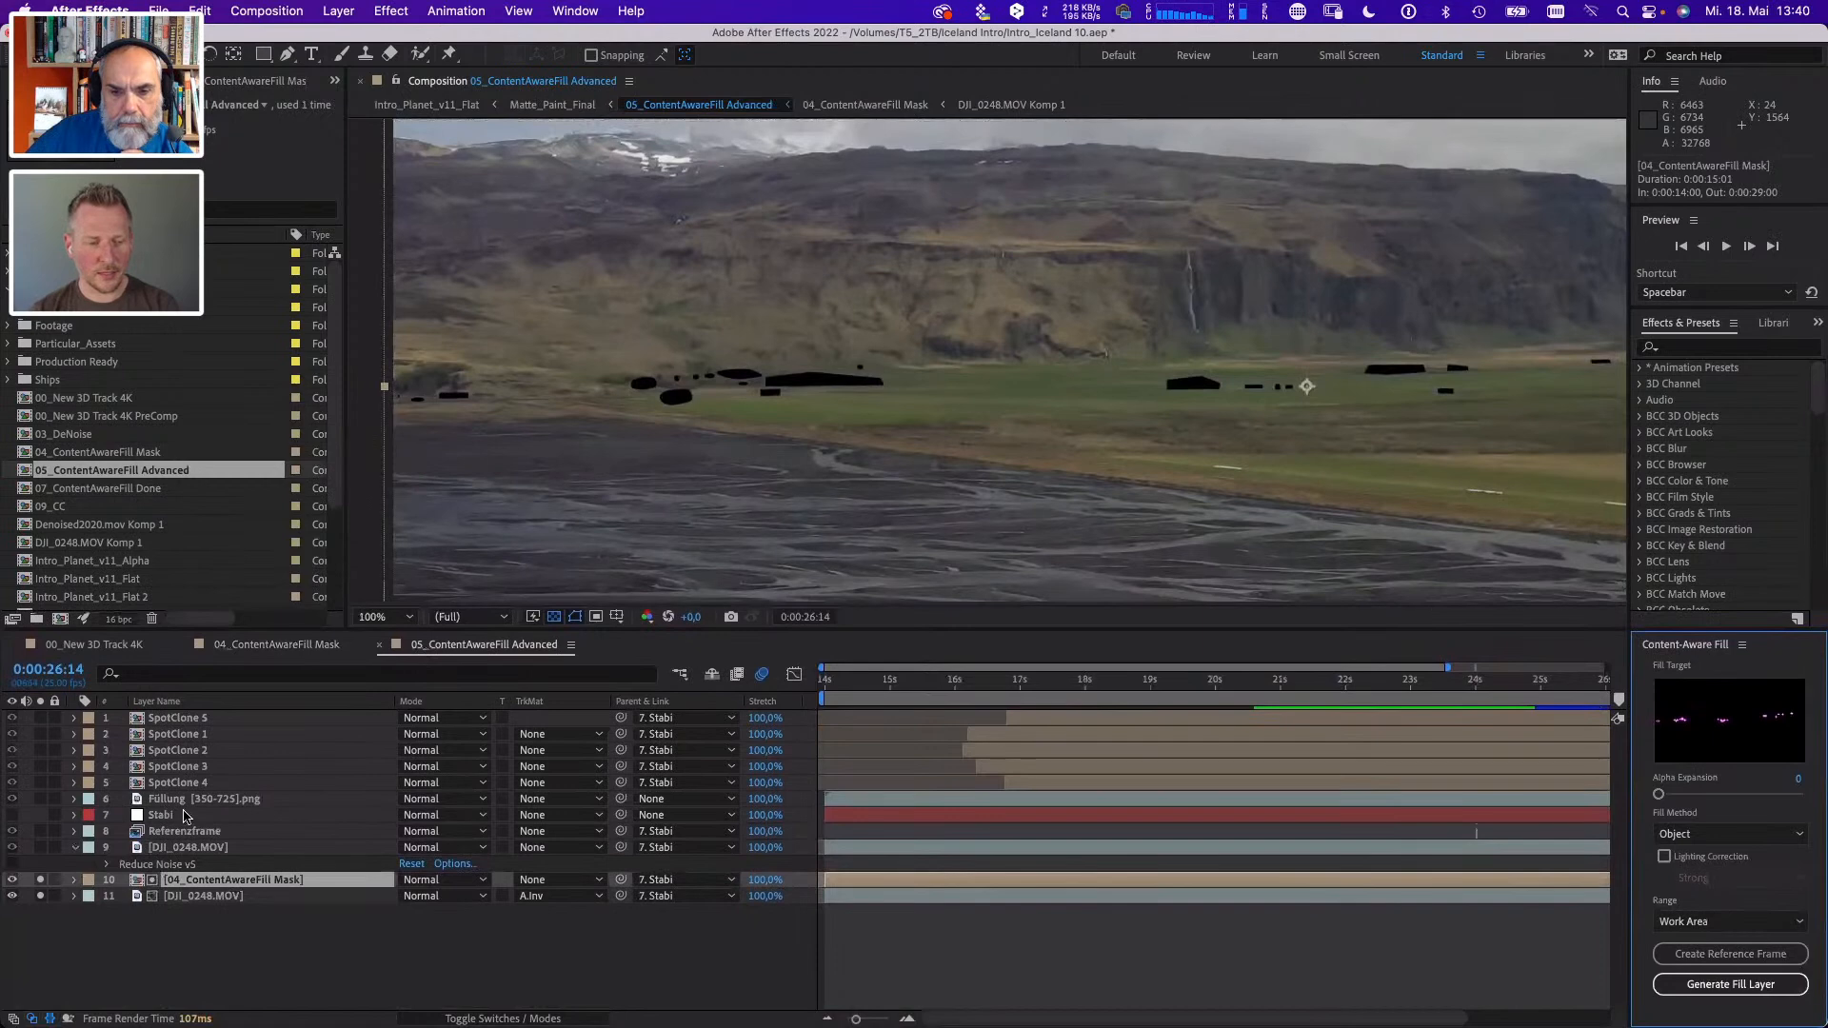
- Solo only the Füllung [350-725].png layer, go to 0:00:14:00, and turn off the transparency grid
click(40, 799)
click(40, 880)
click(40, 896)
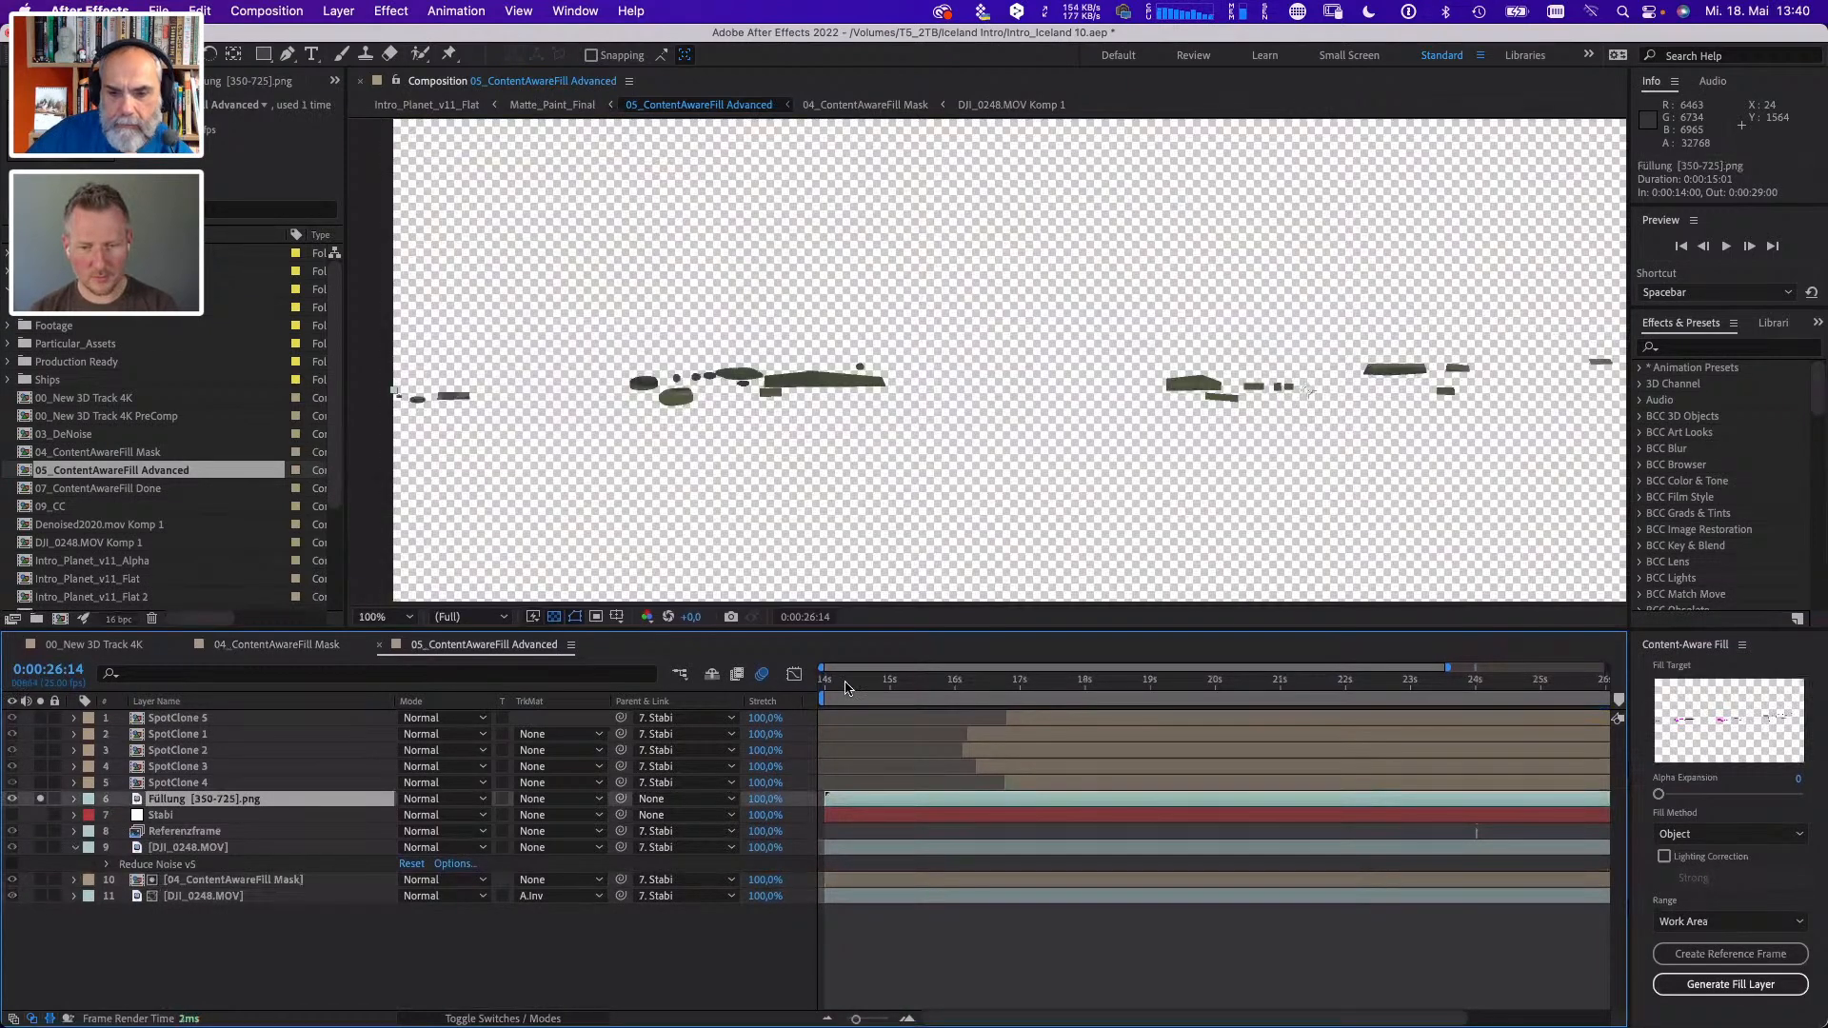
click(826, 682)
click(575, 617)
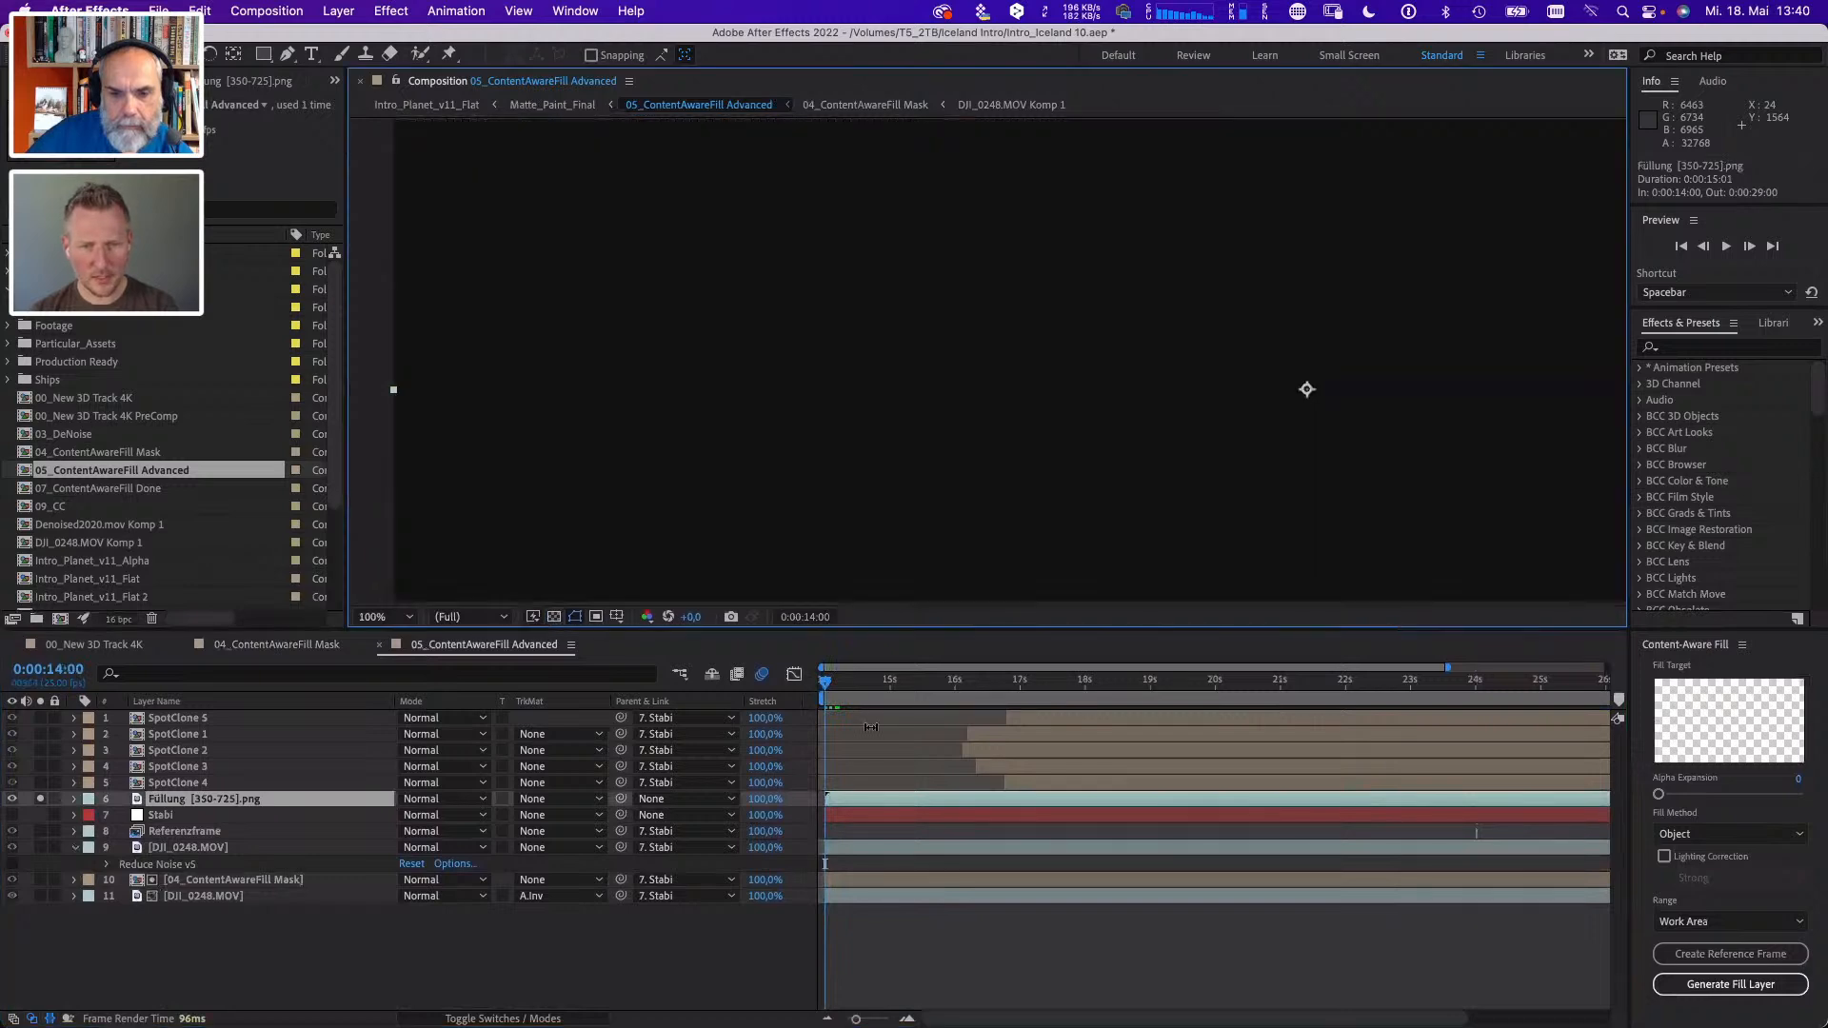
- Scrub and play the isolated fill patches, inspect them up close, and move to 0:00:21:24
drag(838, 684, 1130, 702)
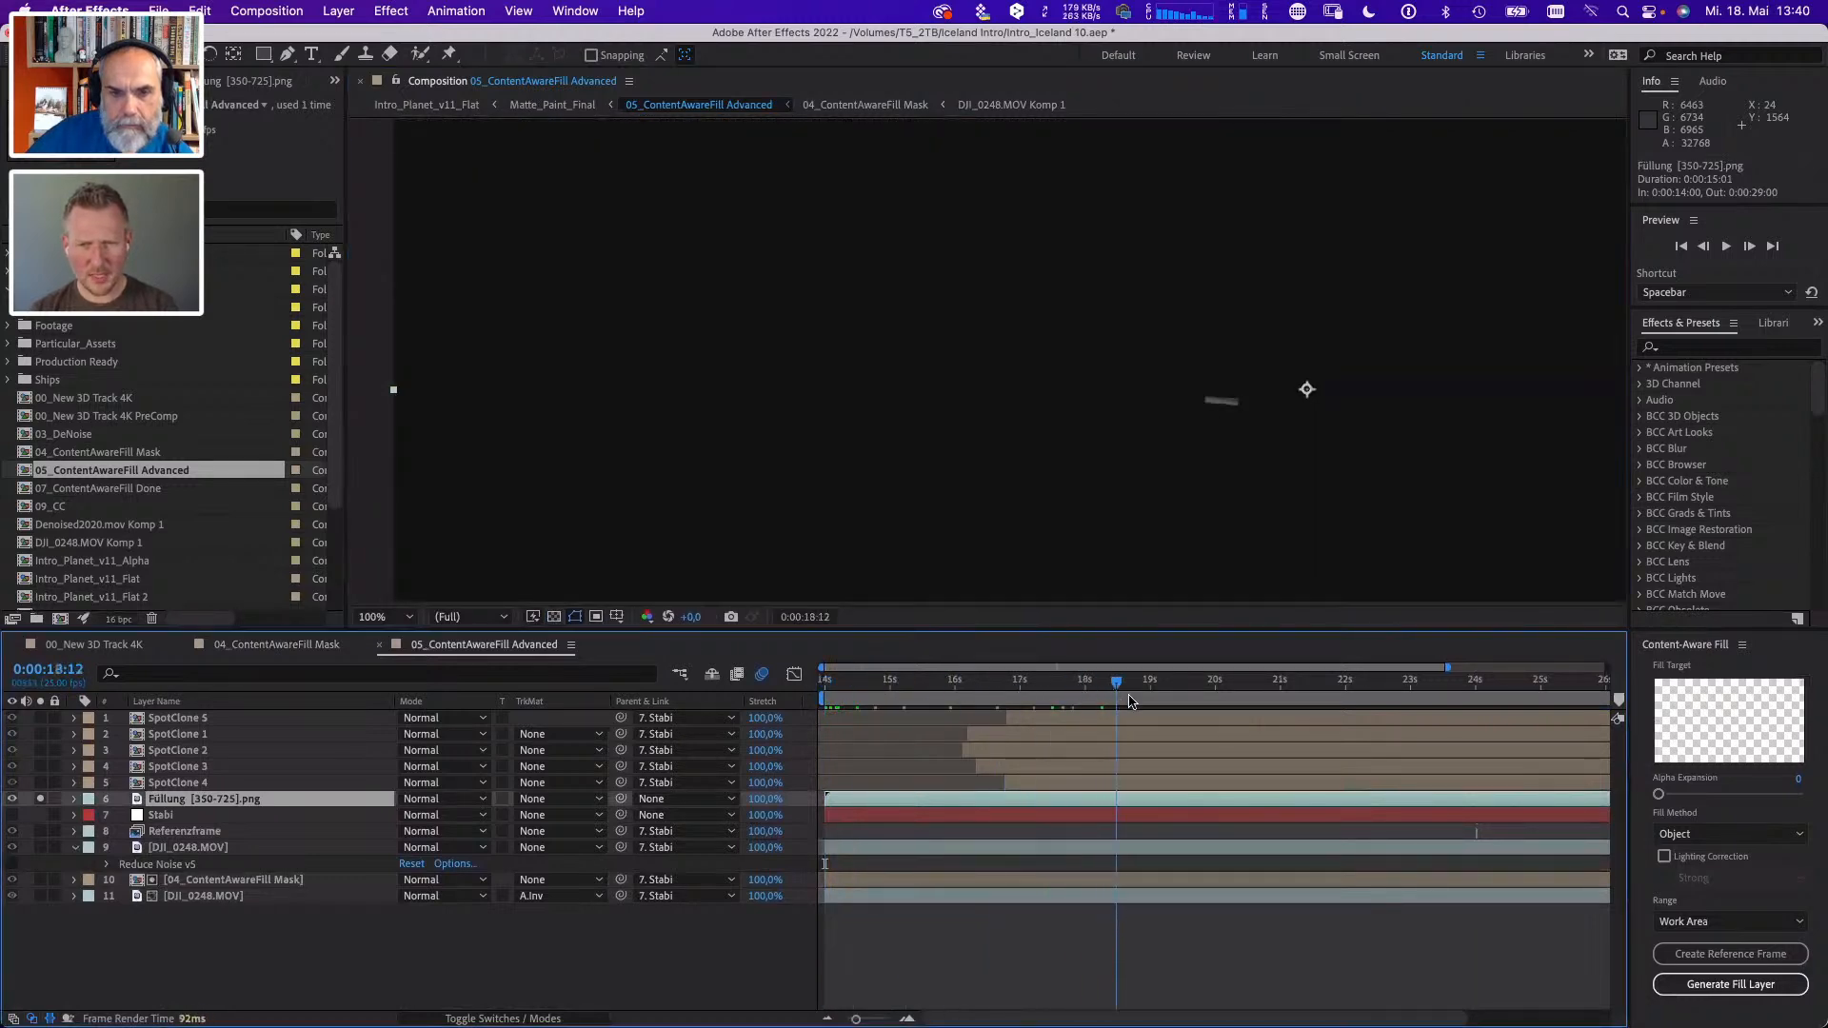
key(space)
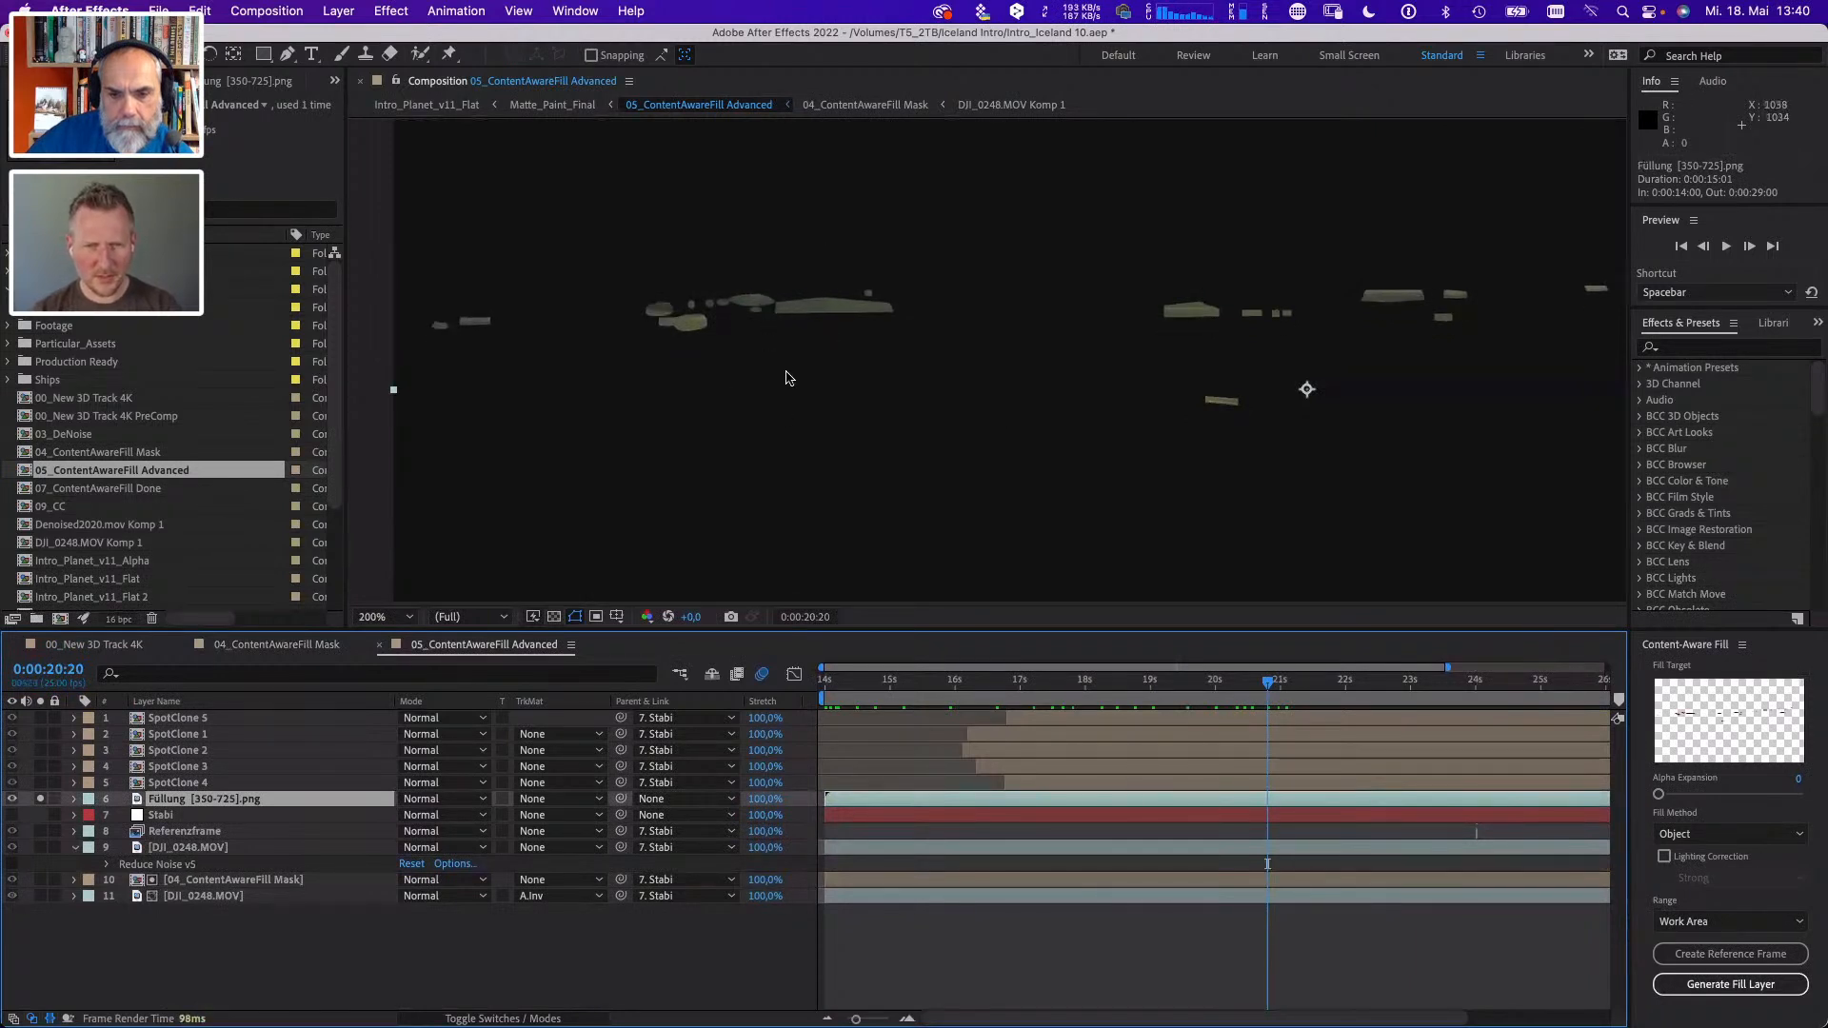
drag(792, 379, 1097, 441)
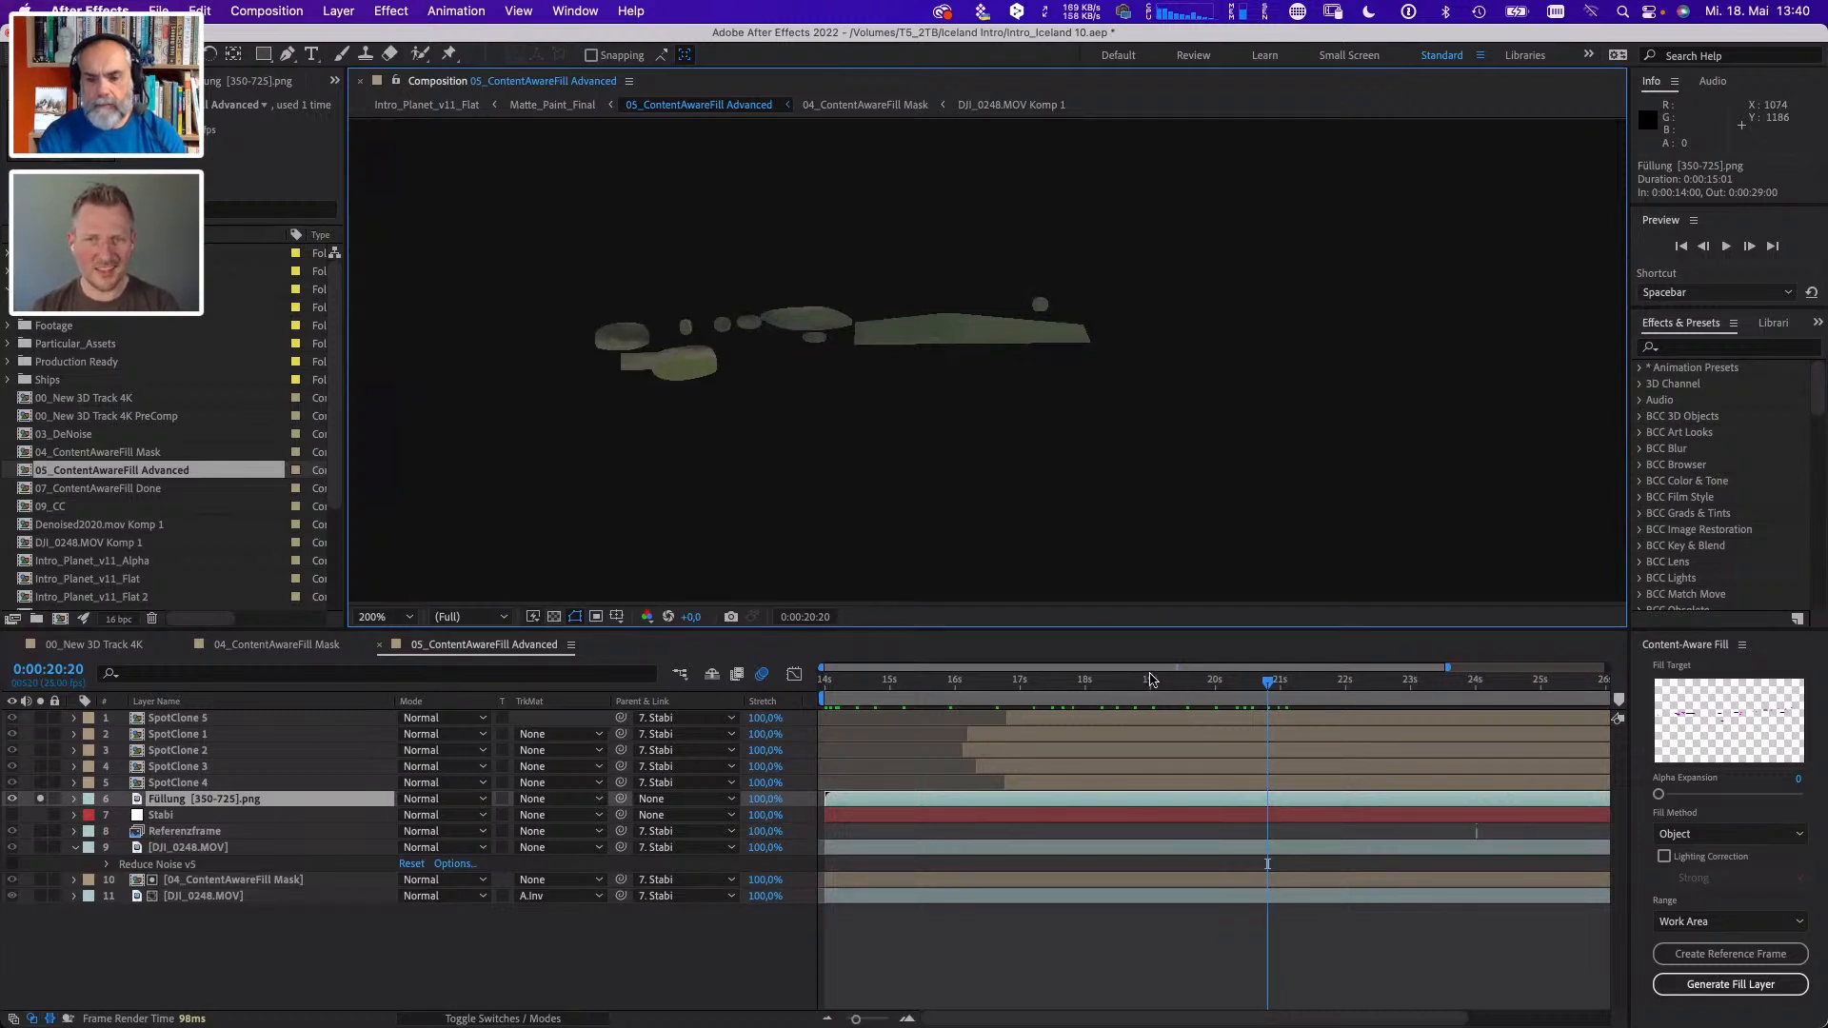
drag(1139, 678, 1249, 678)
key(comma)
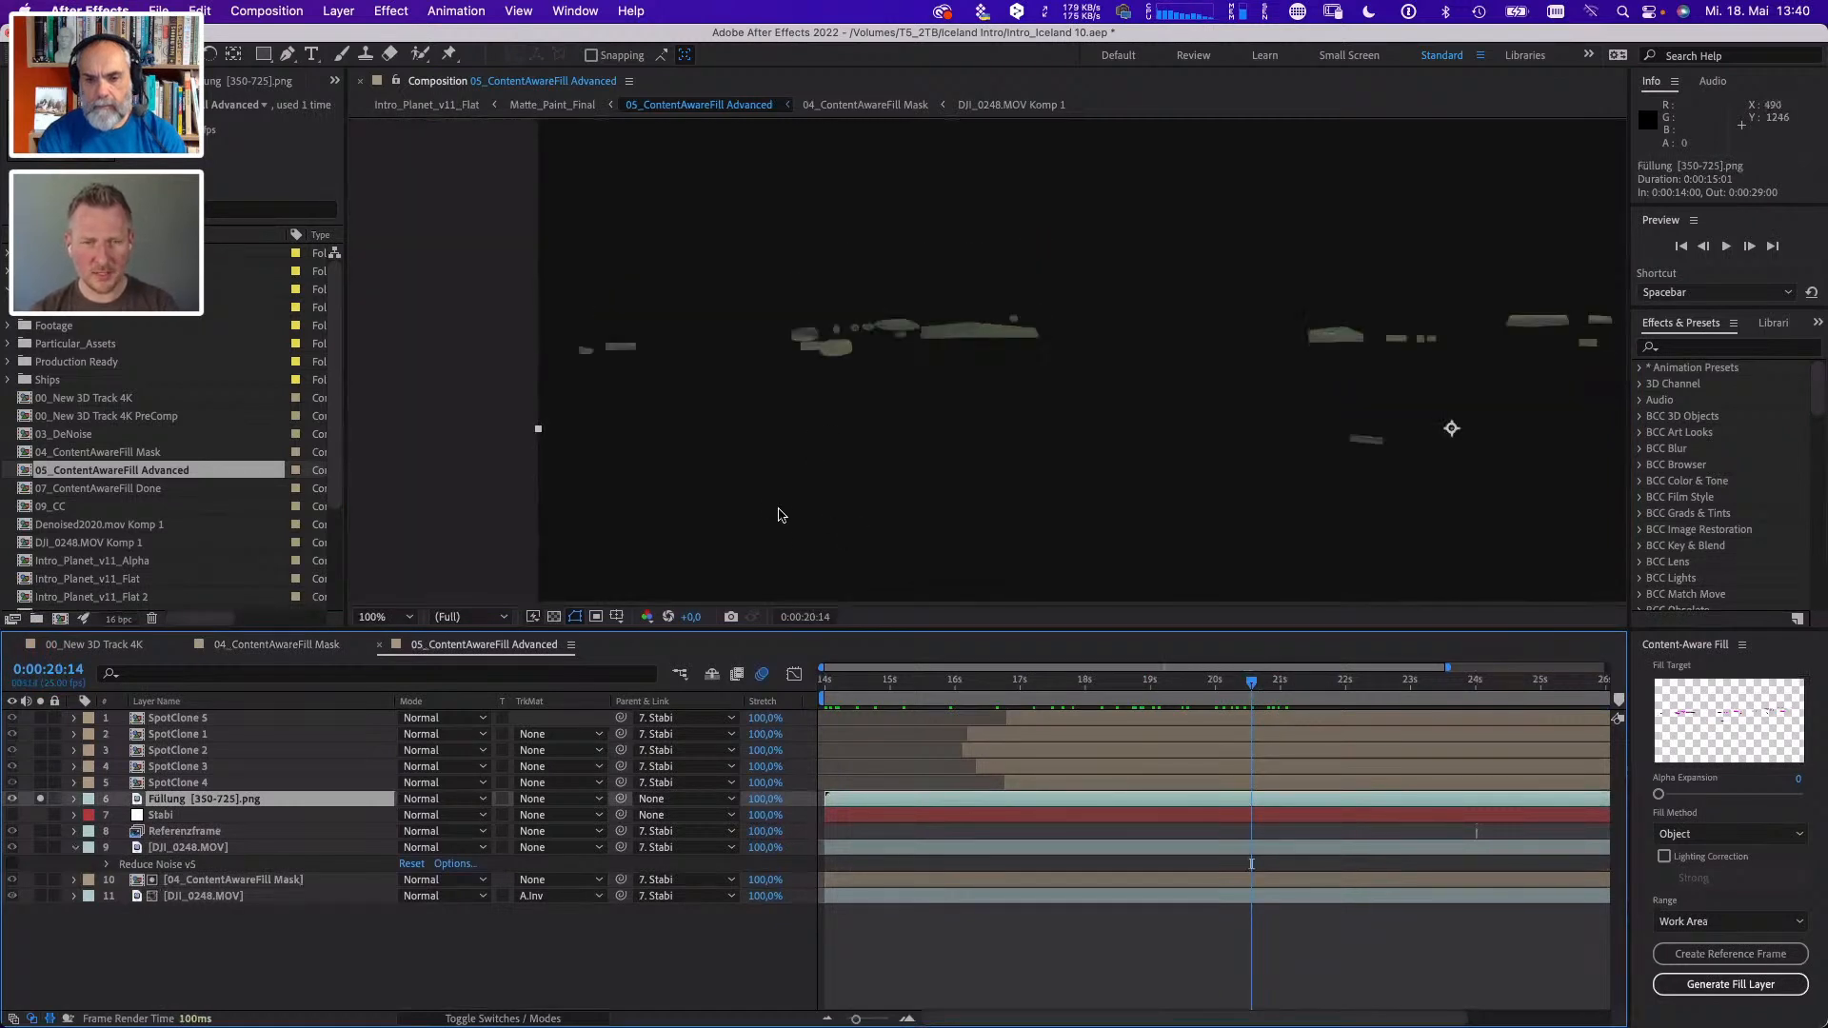
click(1338, 686)
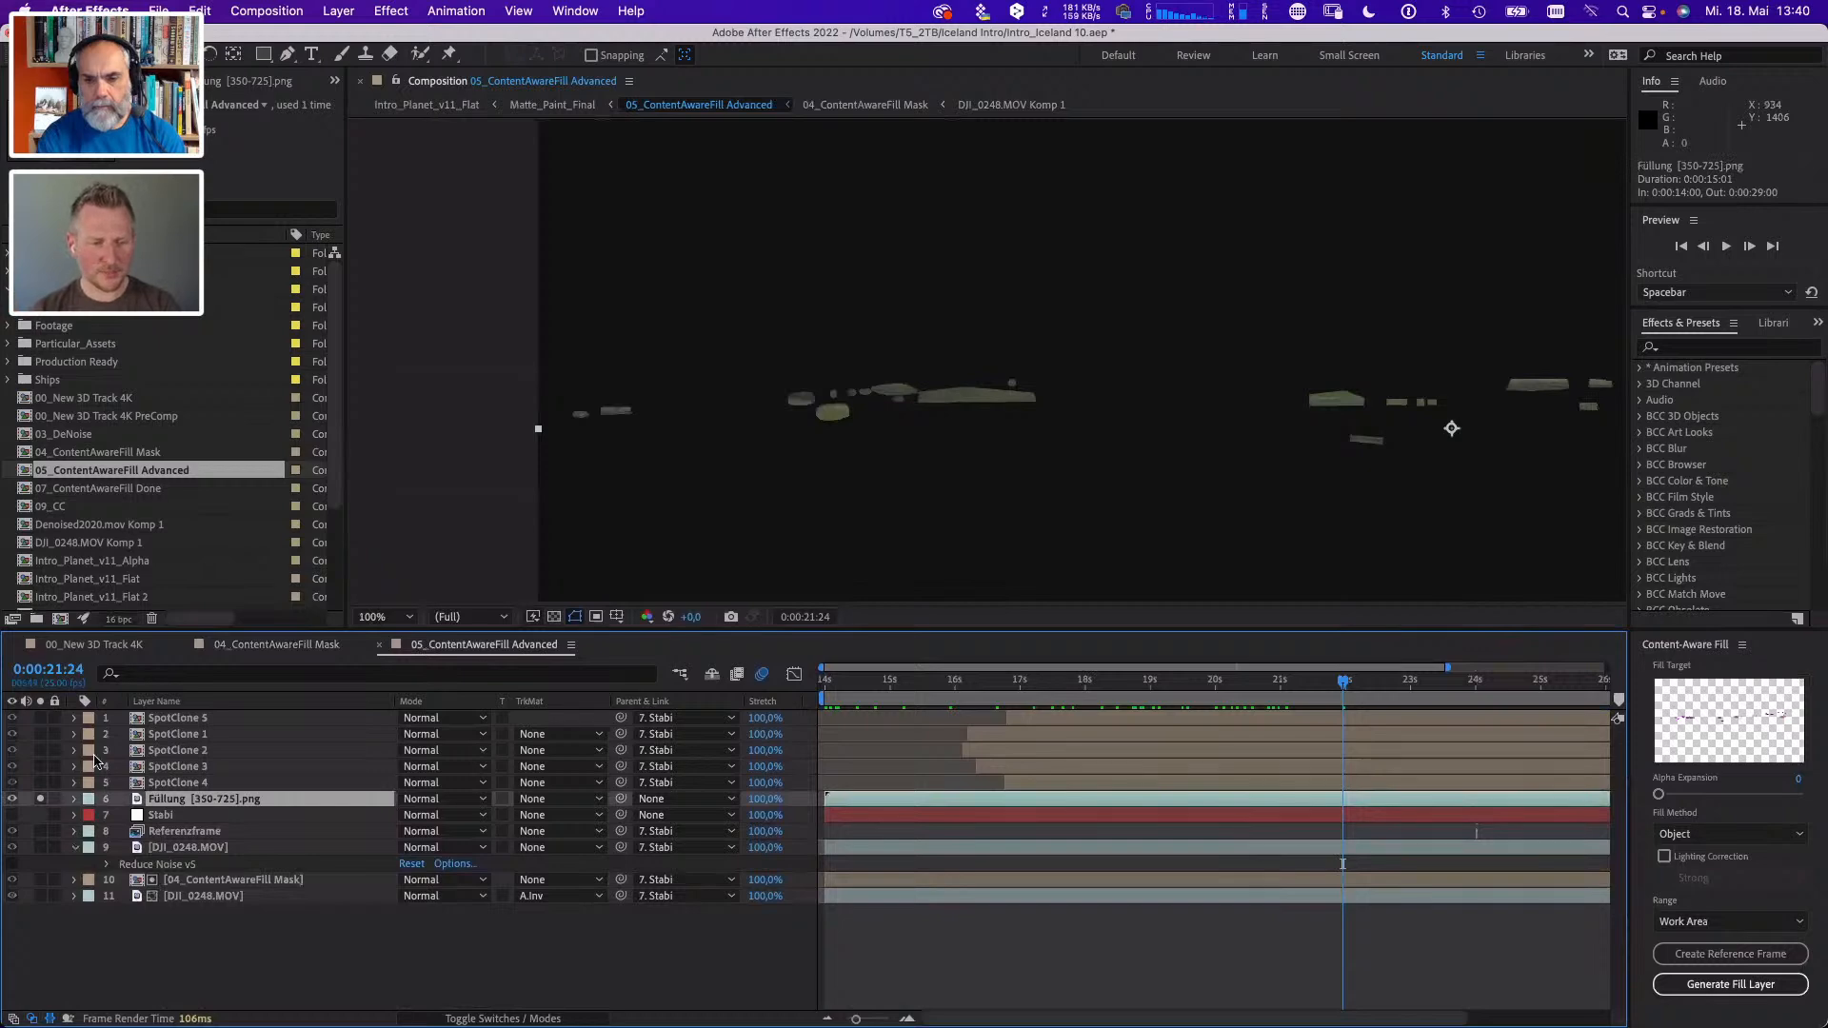
- Unsolo the Füllung [350-725].png layer and inspect the composited landscape around the filled areas
click(40, 799)
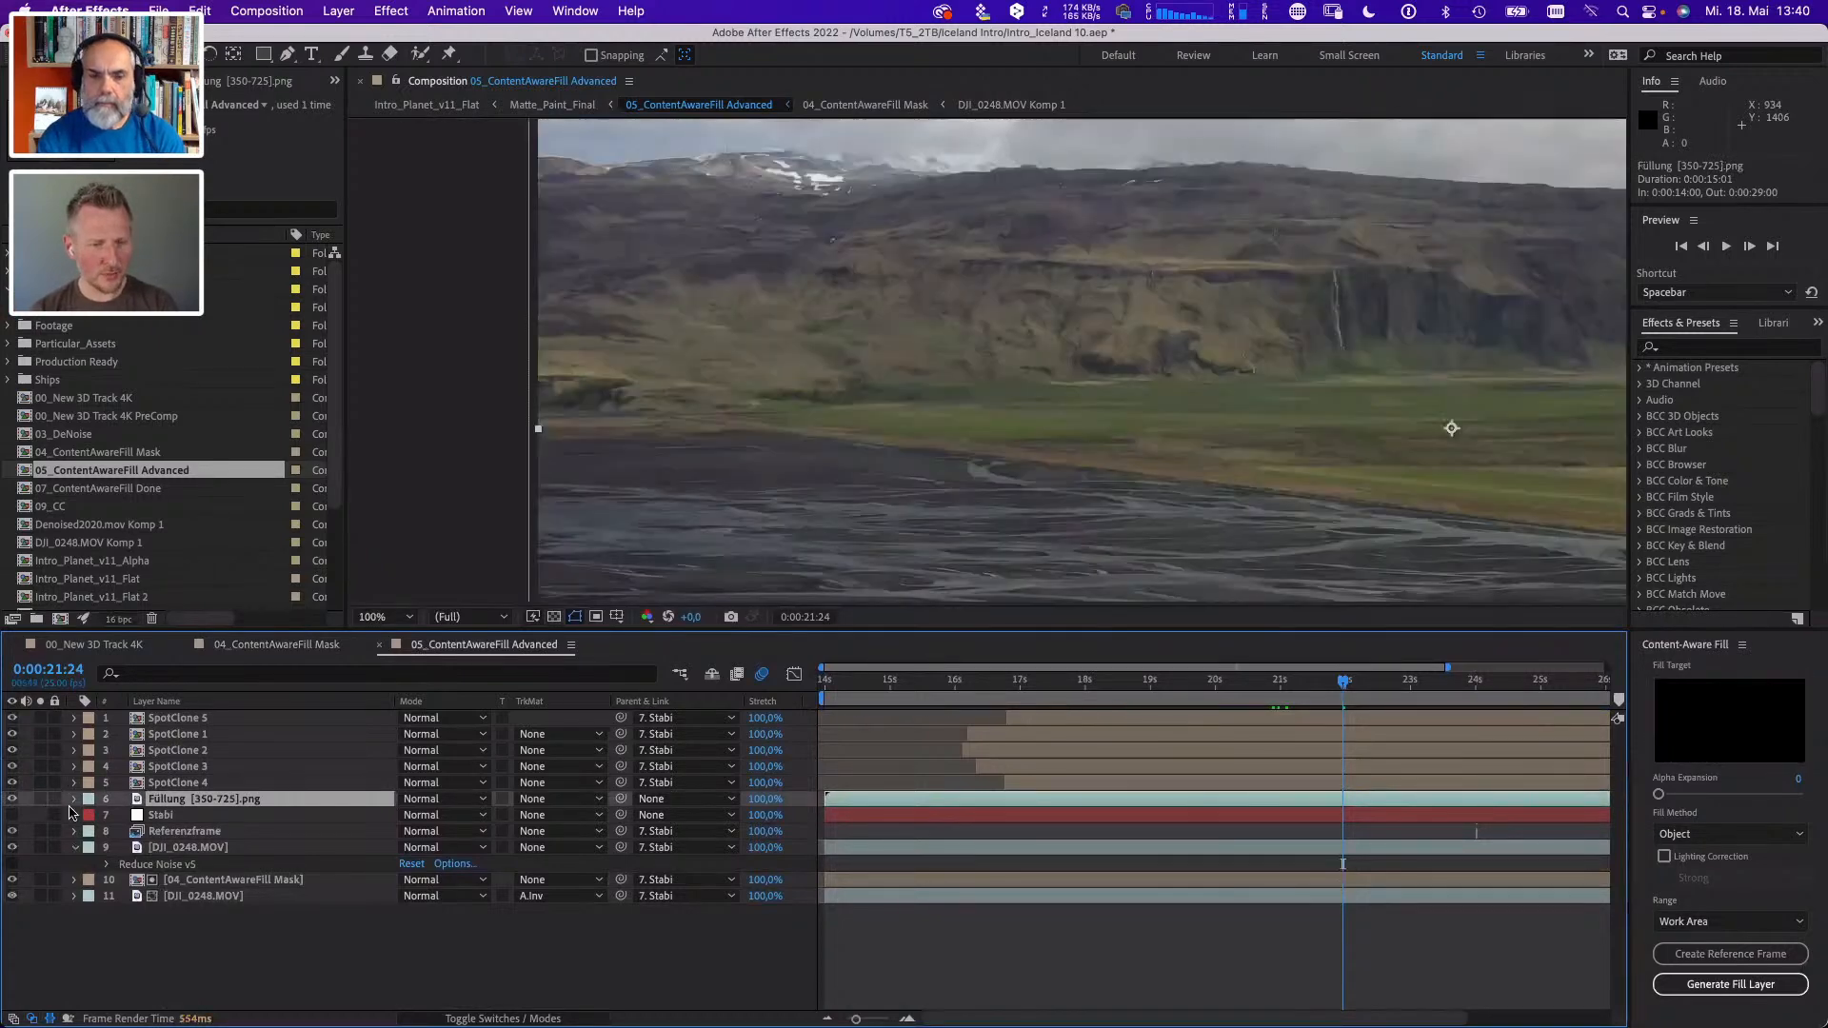
drag(1009, 390, 907, 404)
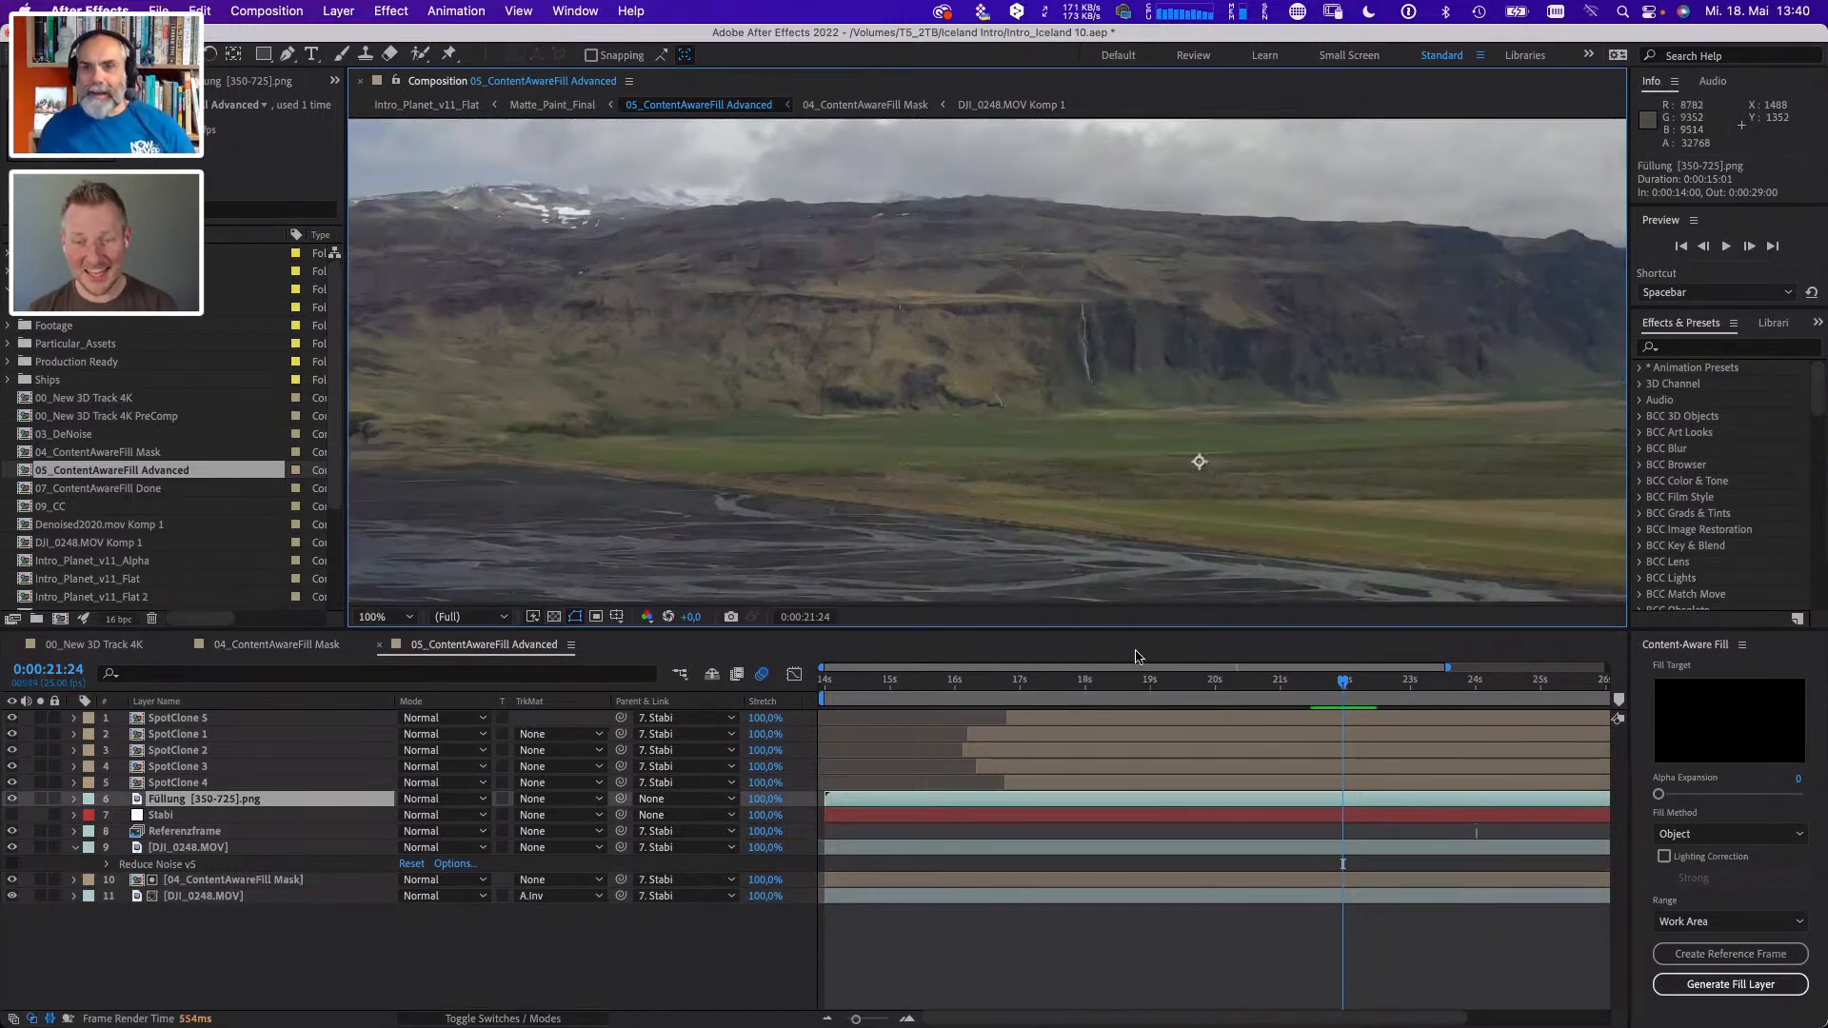
drag(1175, 314, 937, 320)
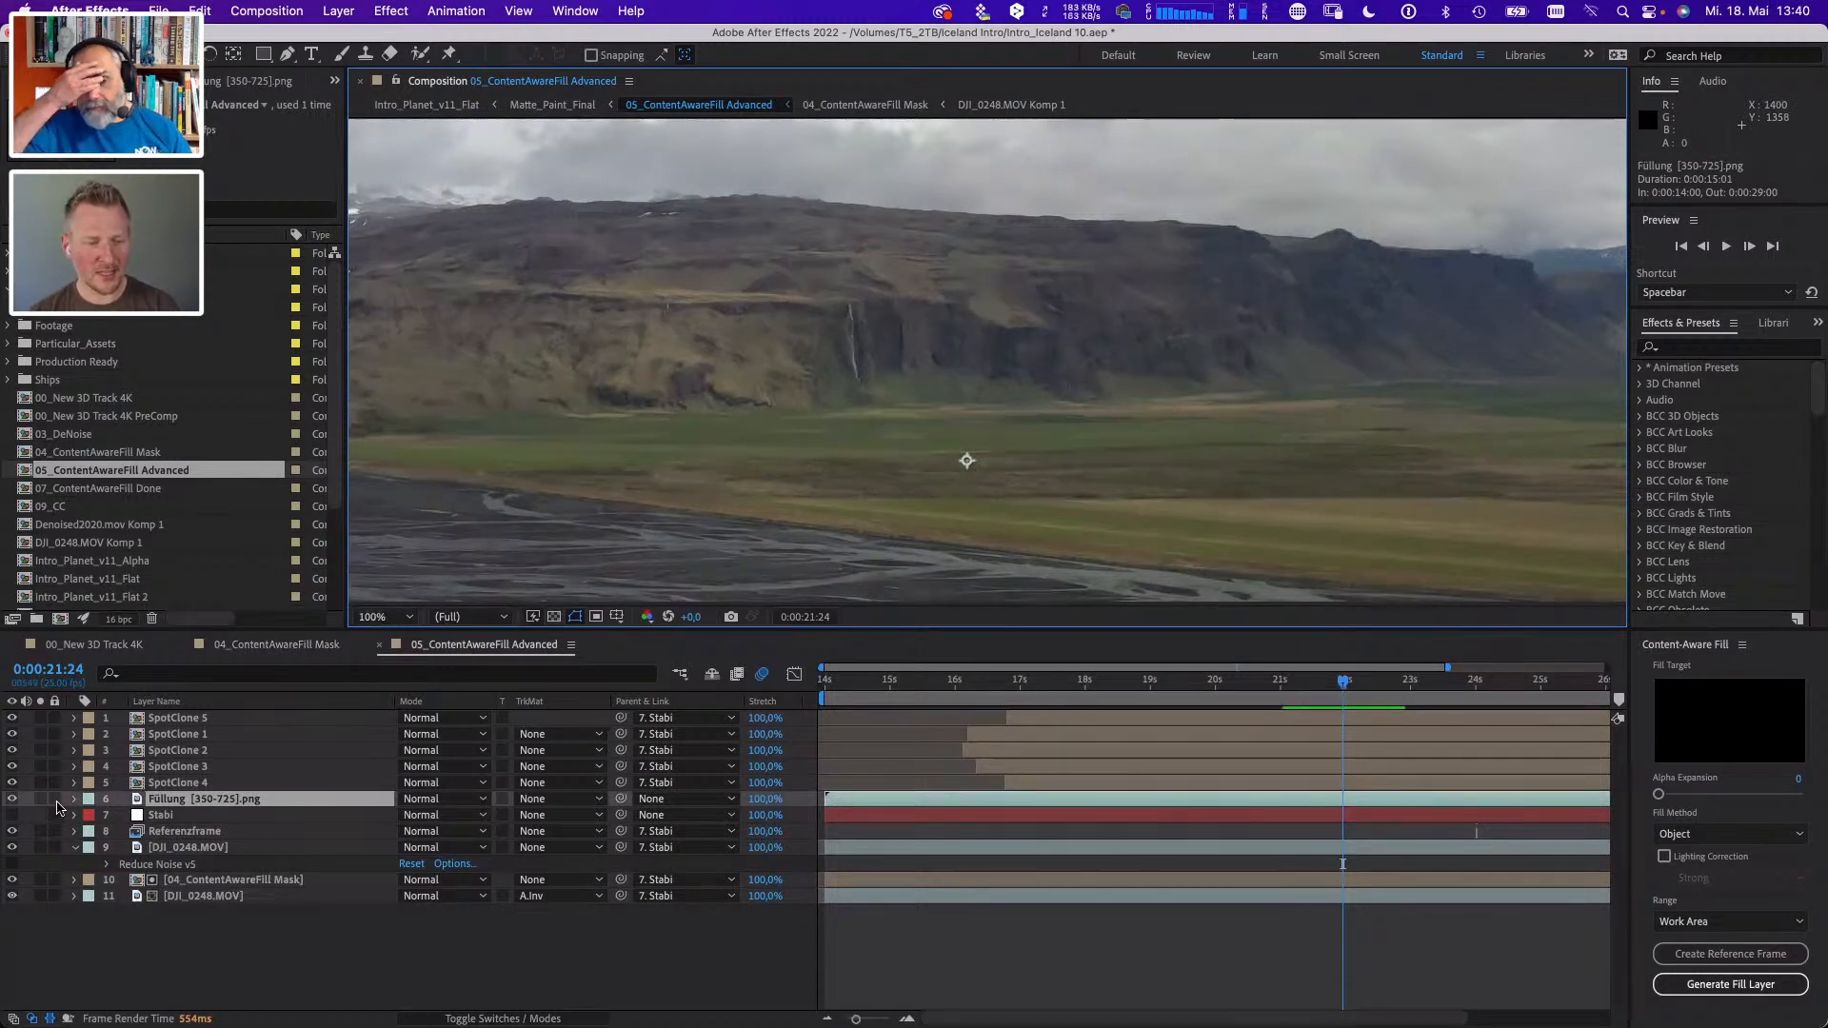
- Reveal the Spot Clone Tracker effect on the SpotClone 4 layer and select it to inspect its clone ellipses up close
click(190, 782)
key(e)
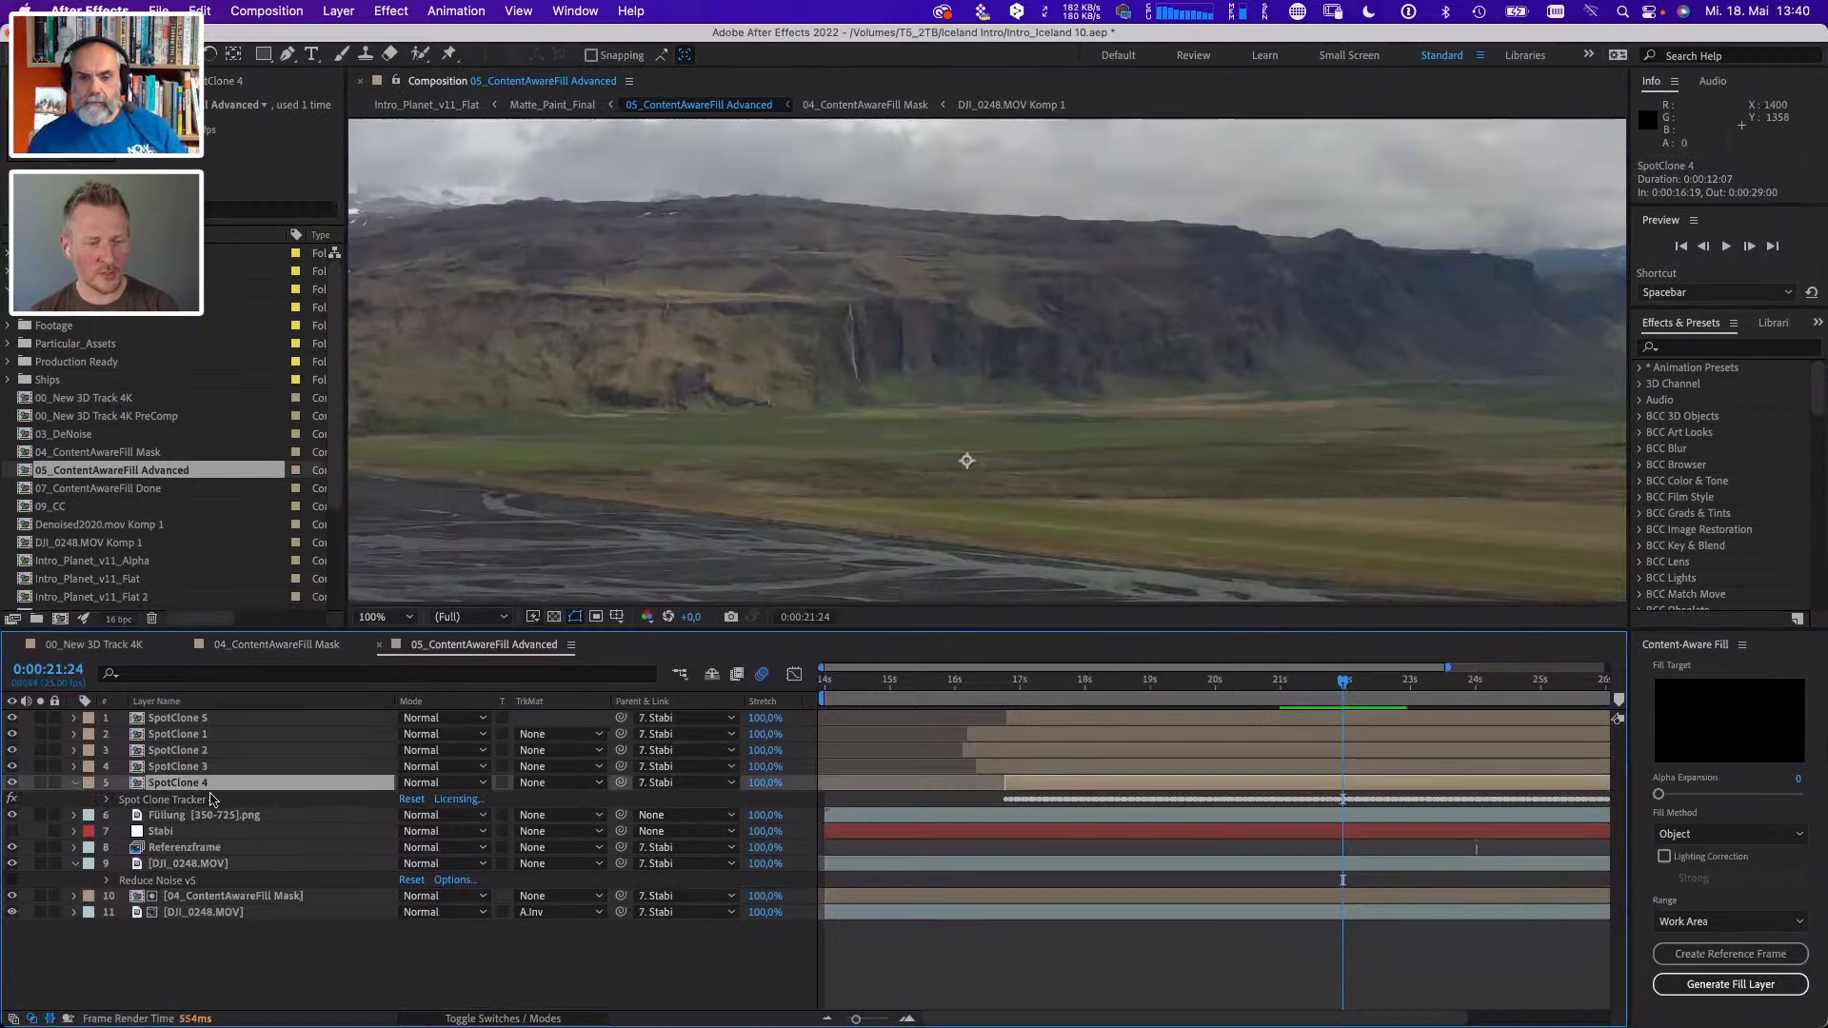
click(194, 800)
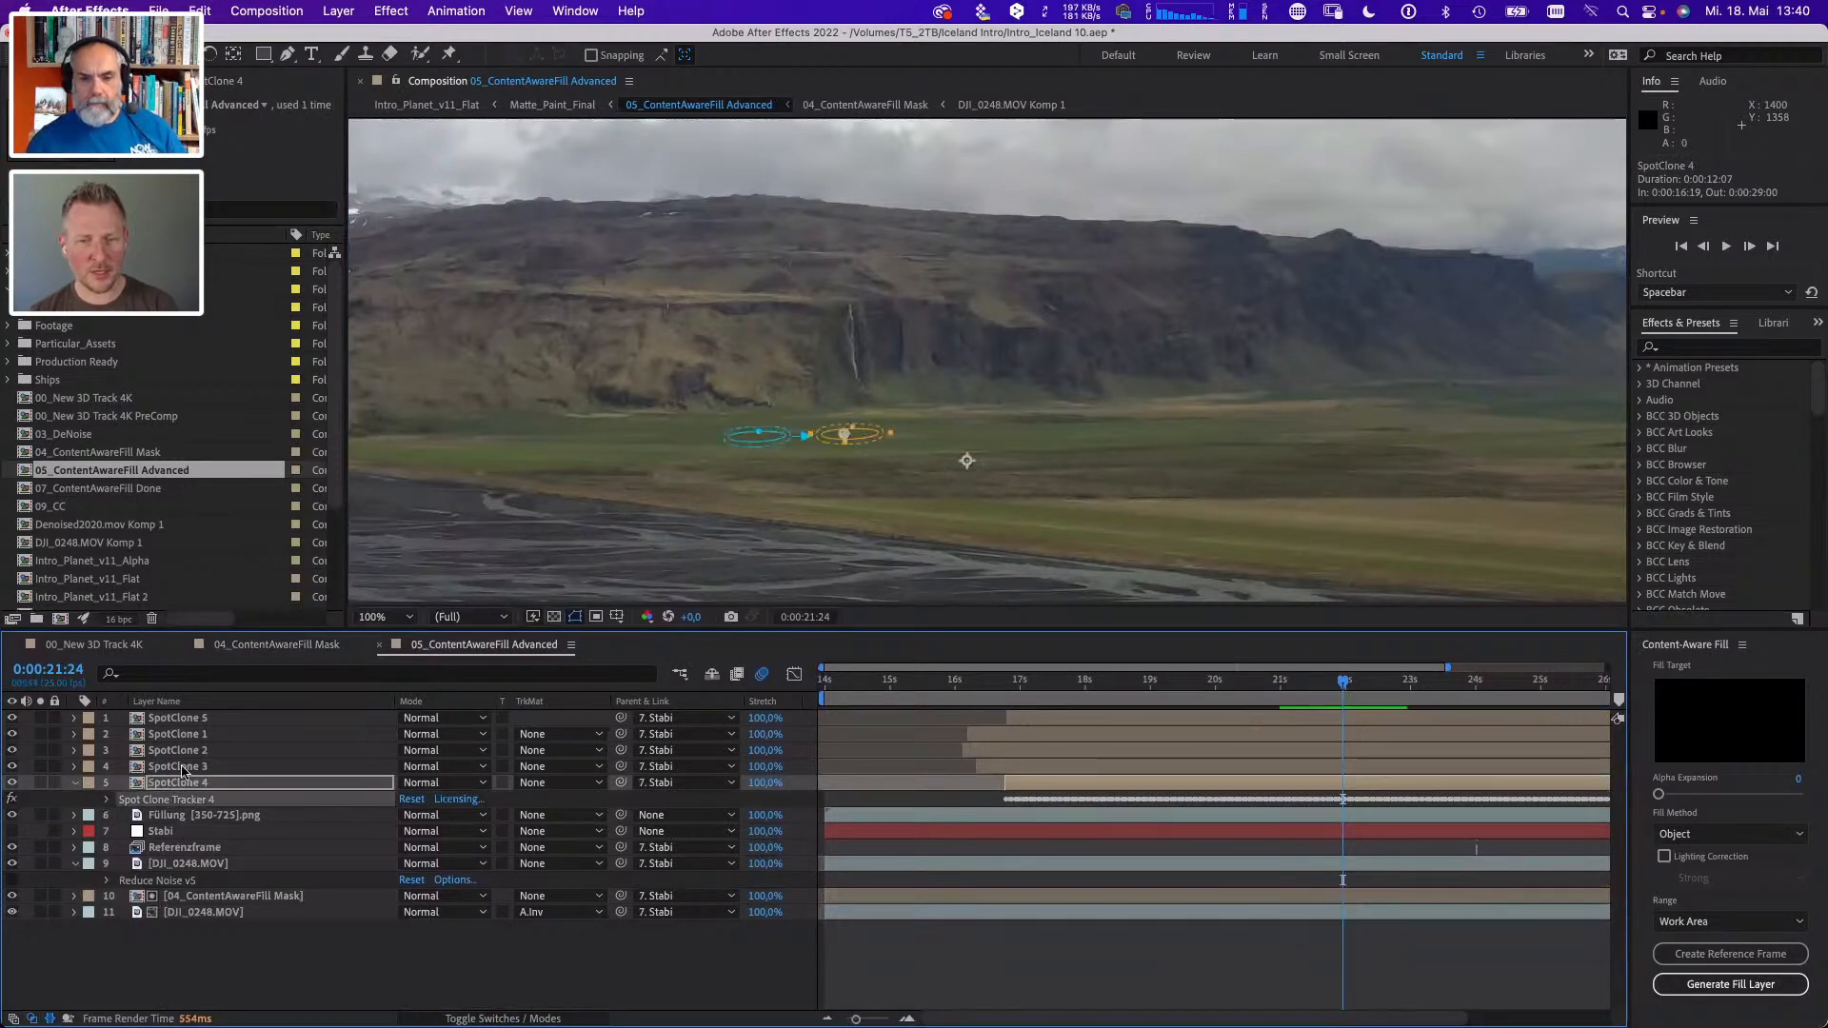
key(period)
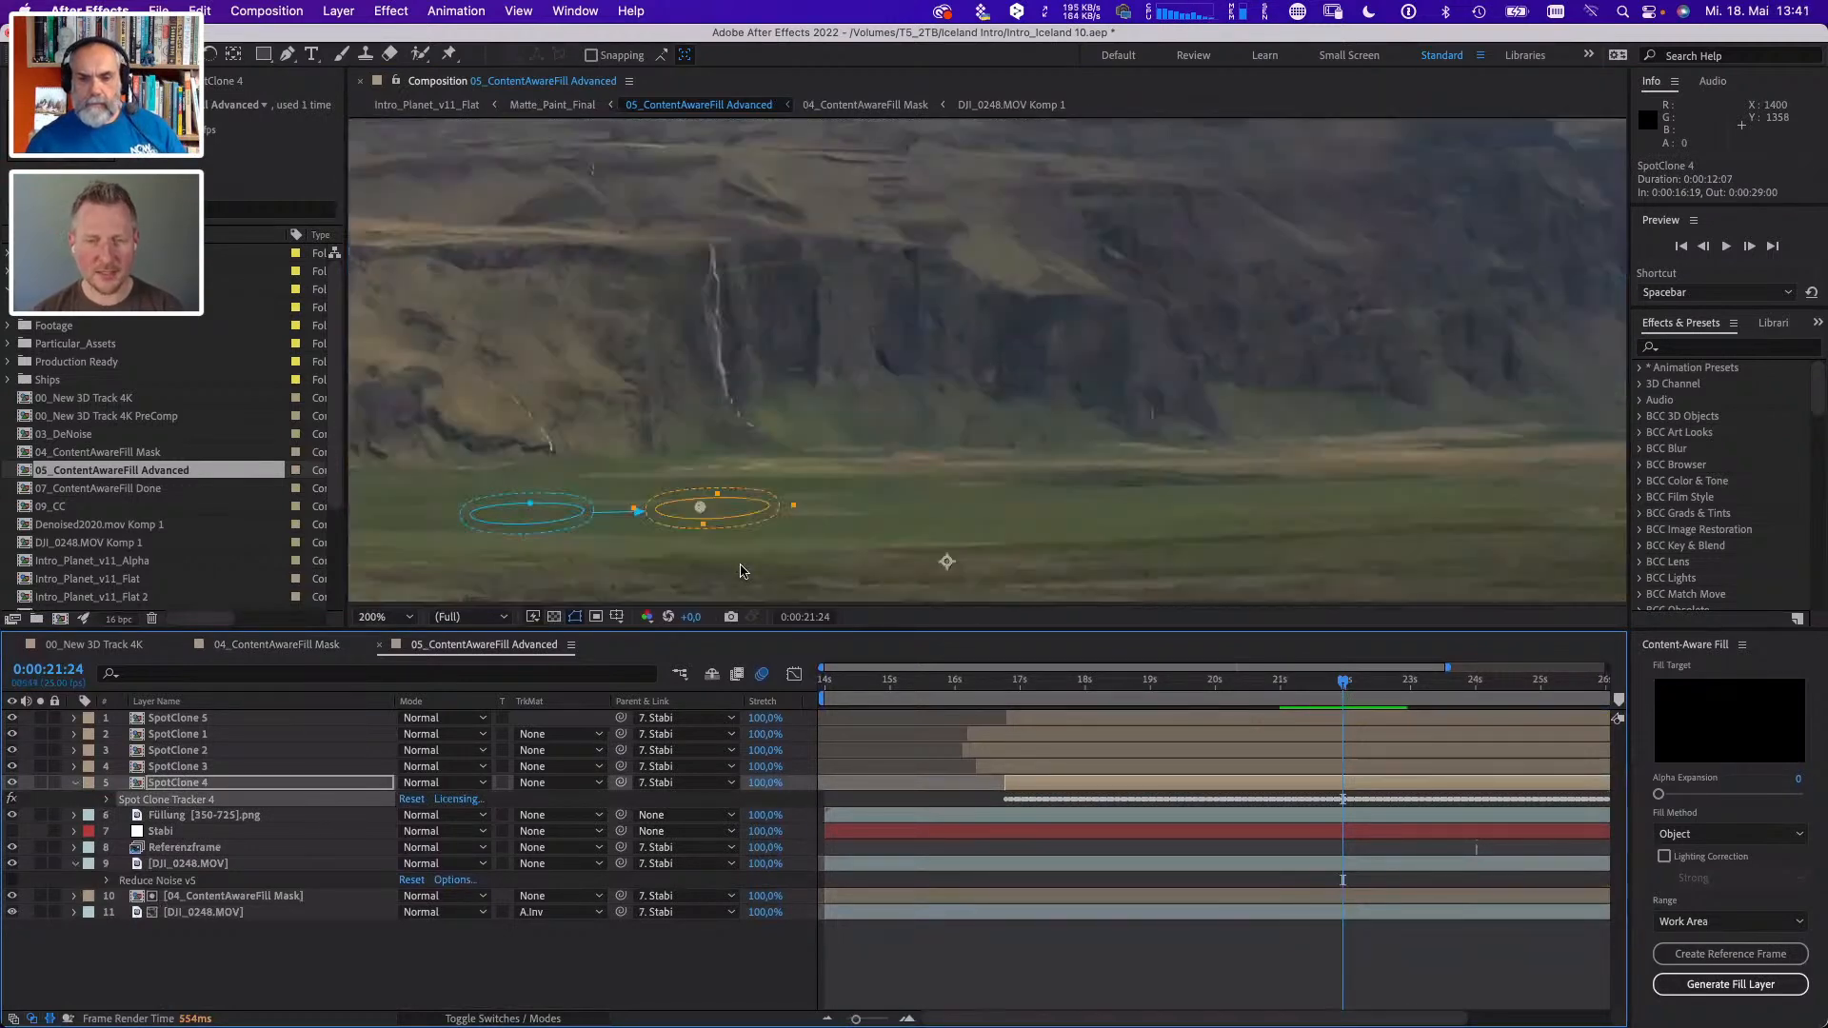
drag(811, 475, 1107, 394)
key(v)
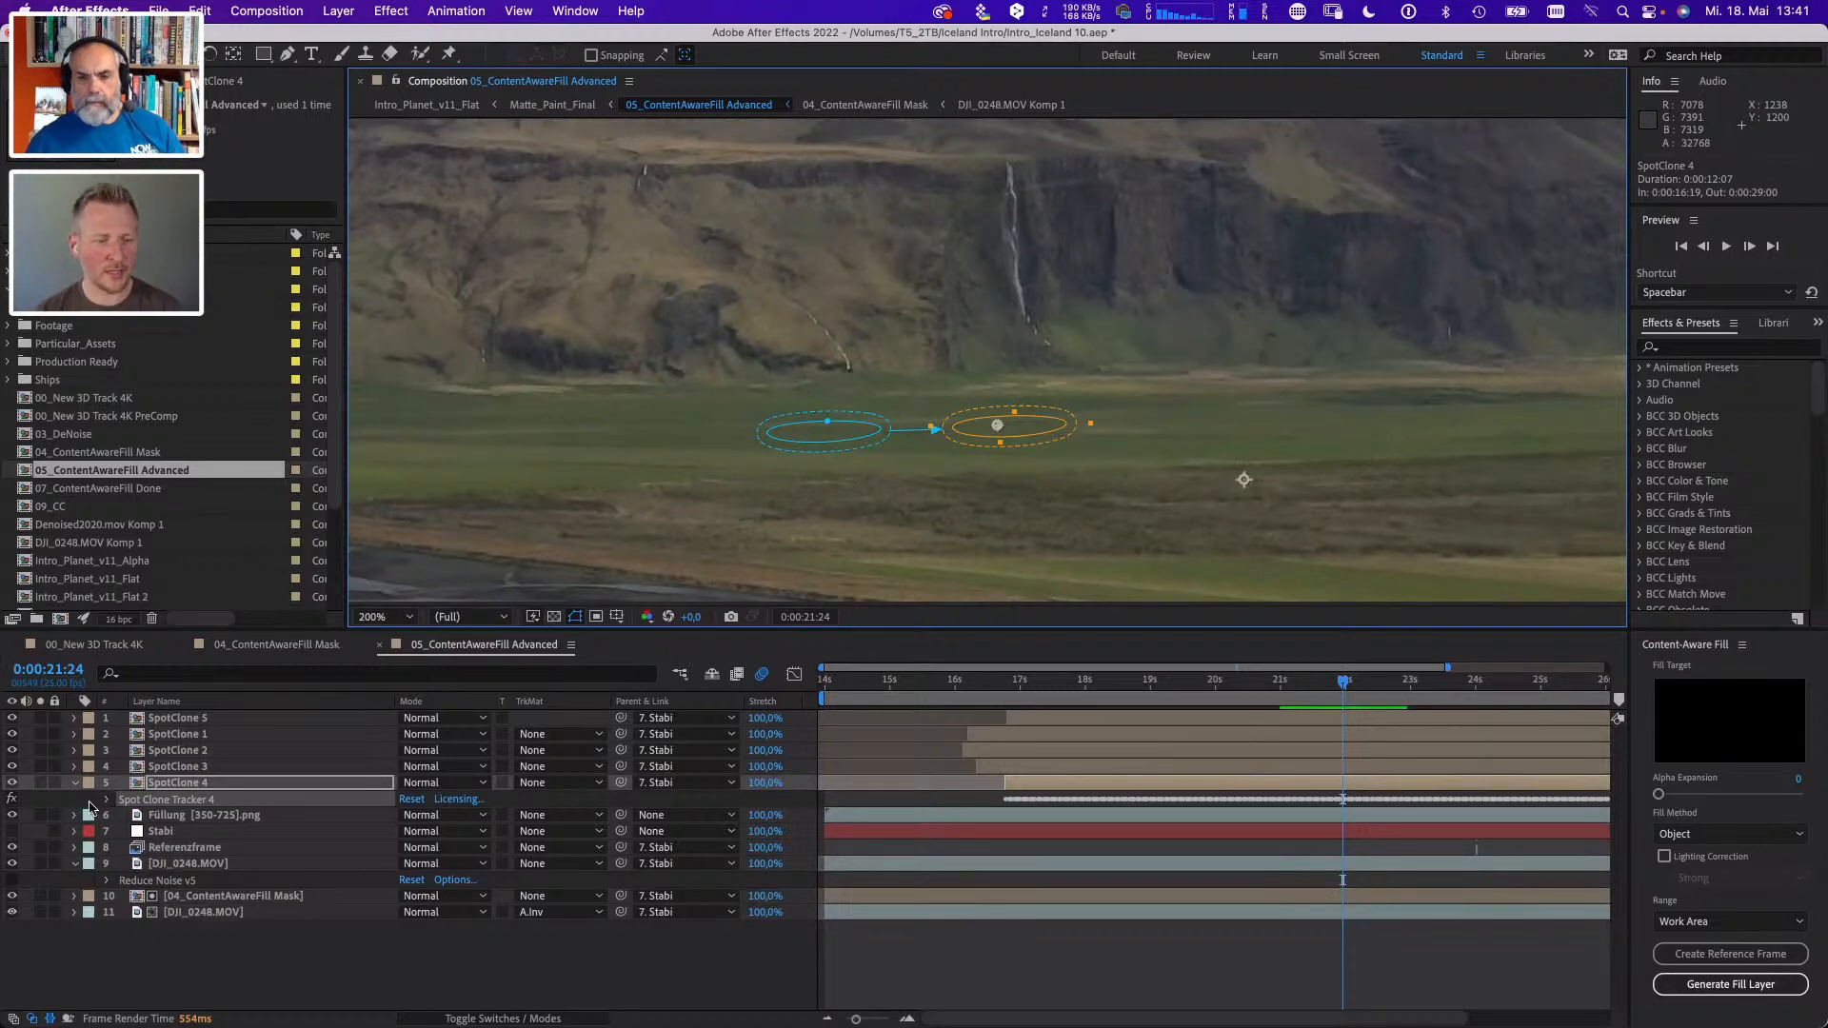
- Open the Spot Clone Tracker settings of the SpotClone 4 layer and reveal its Spot Center keyframes at 0:00:21:20
double_click(133, 800)
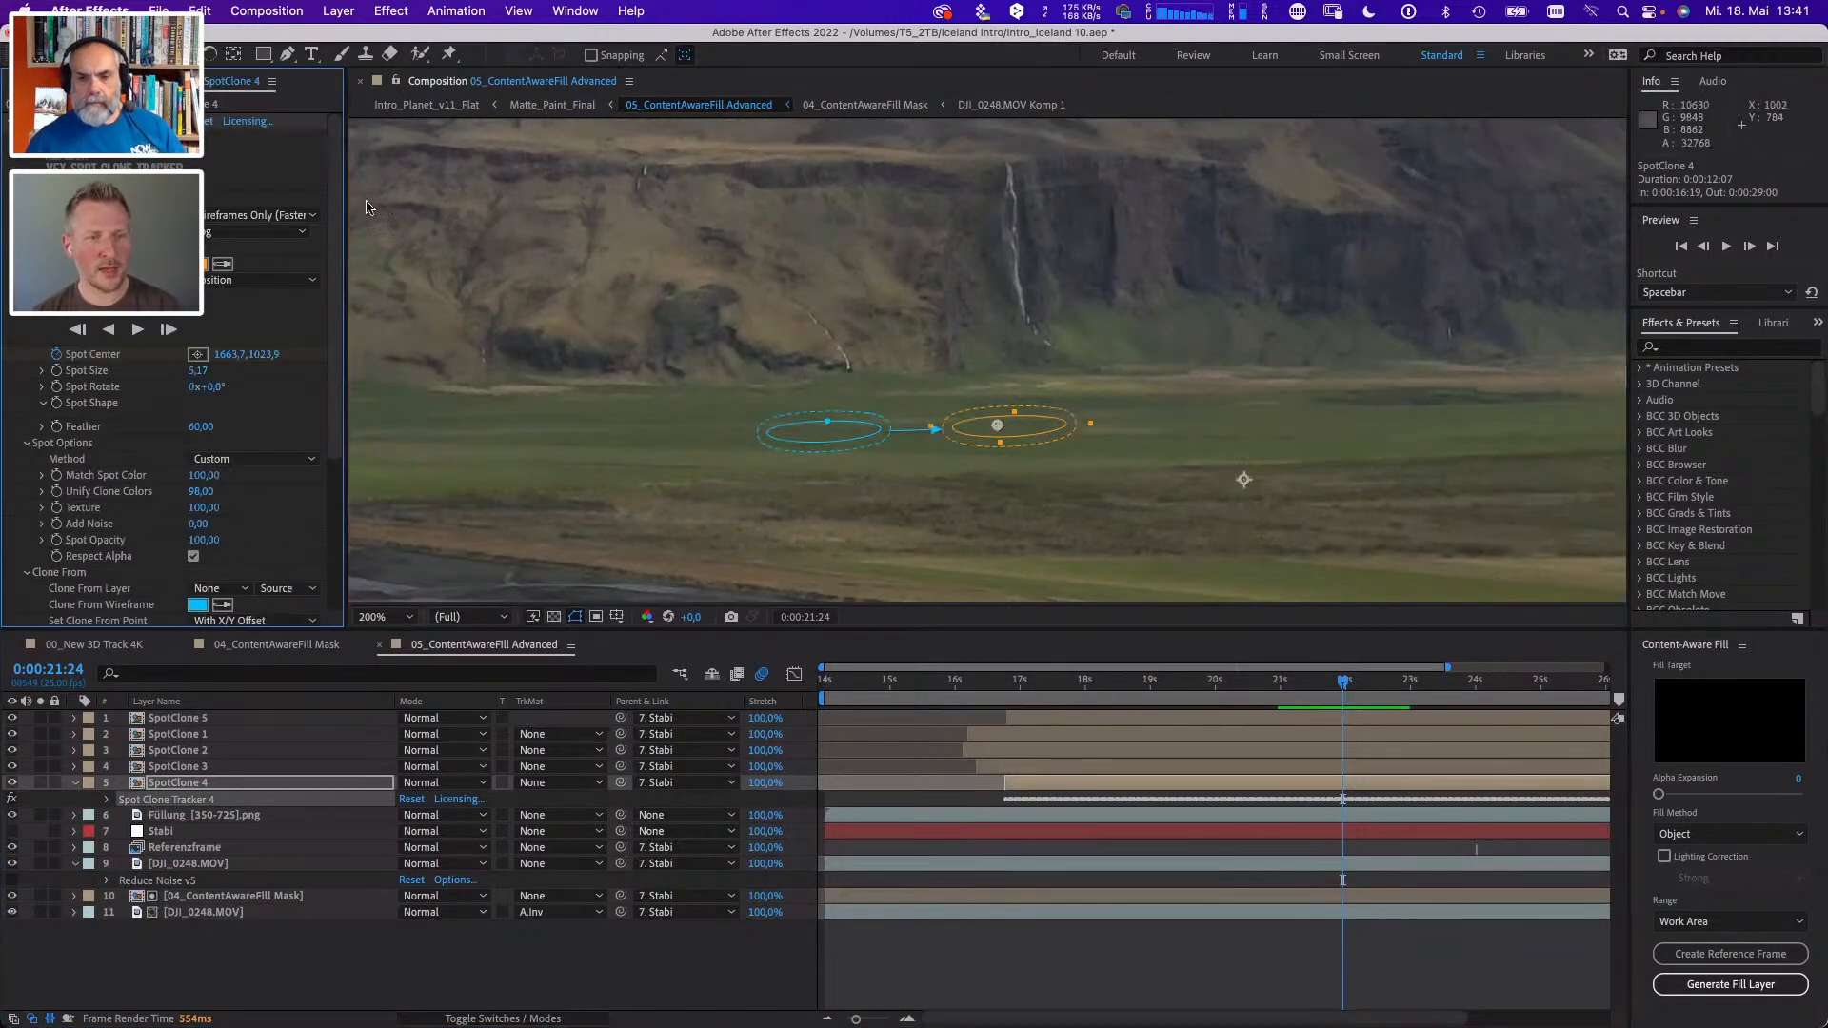
scroll(335, 234, down, 2)
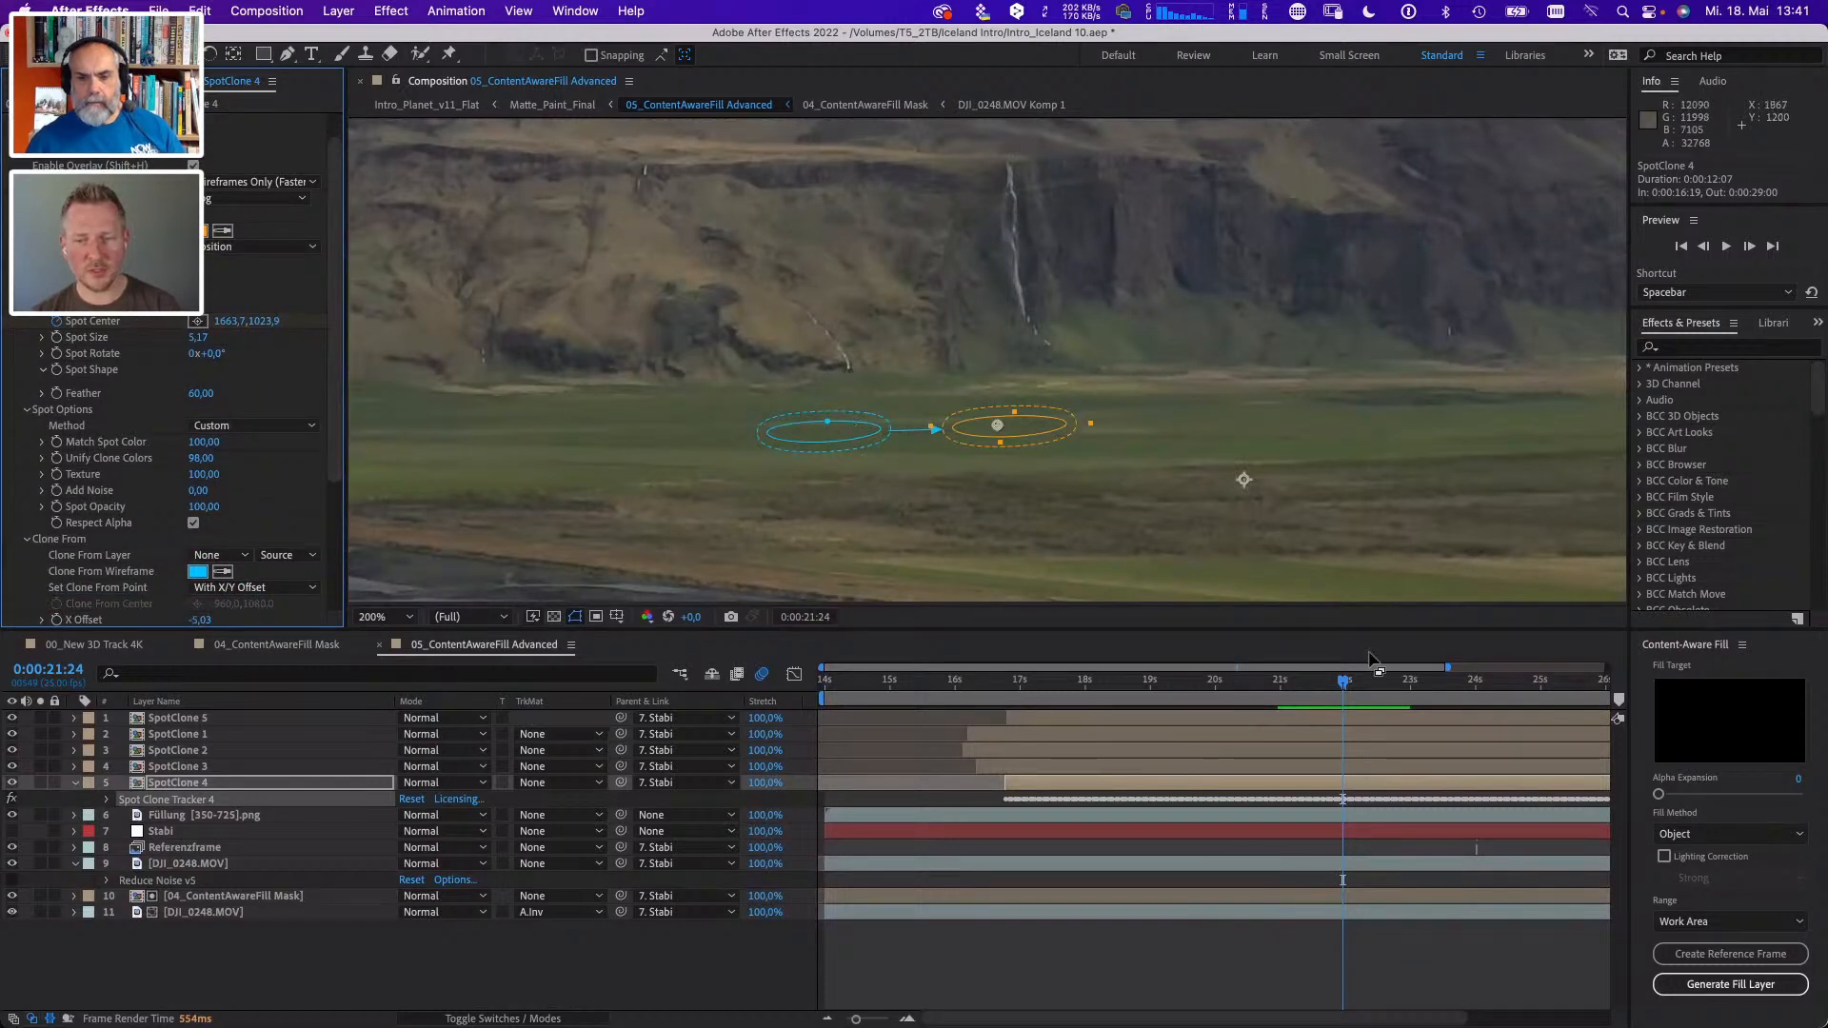
key(u)
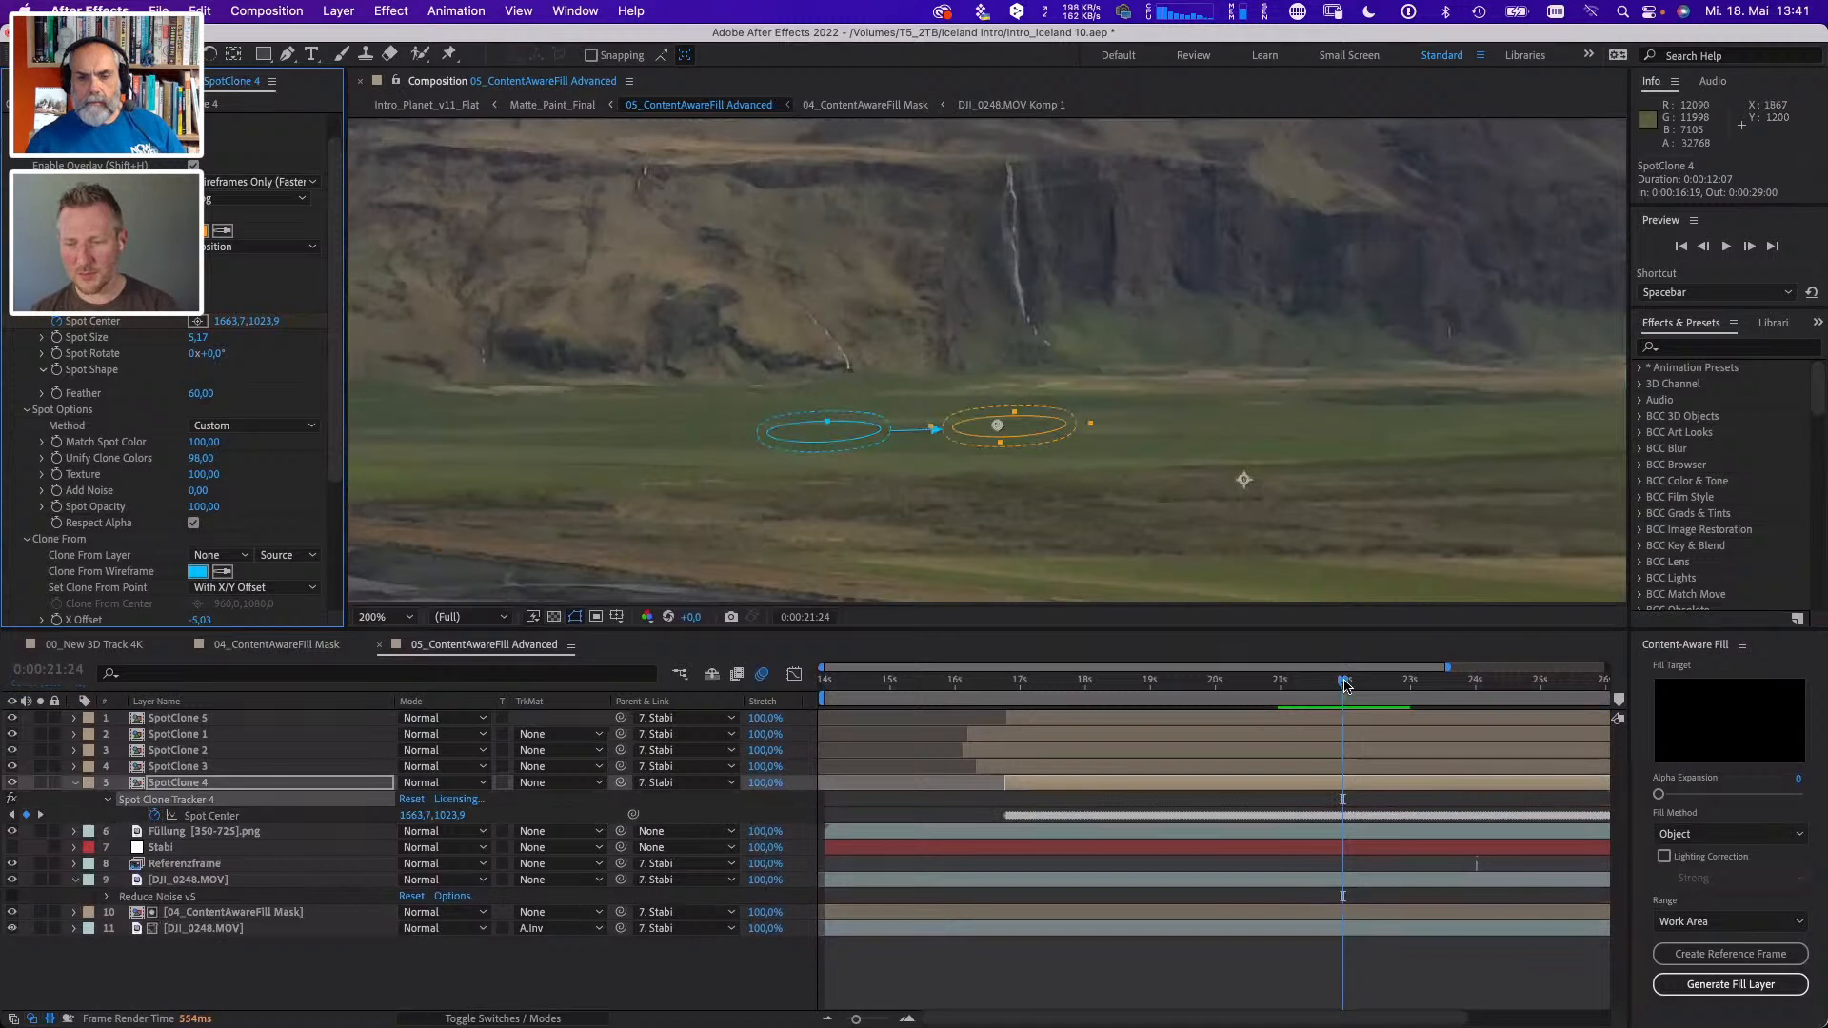
drag(1344, 682, 1331, 689)
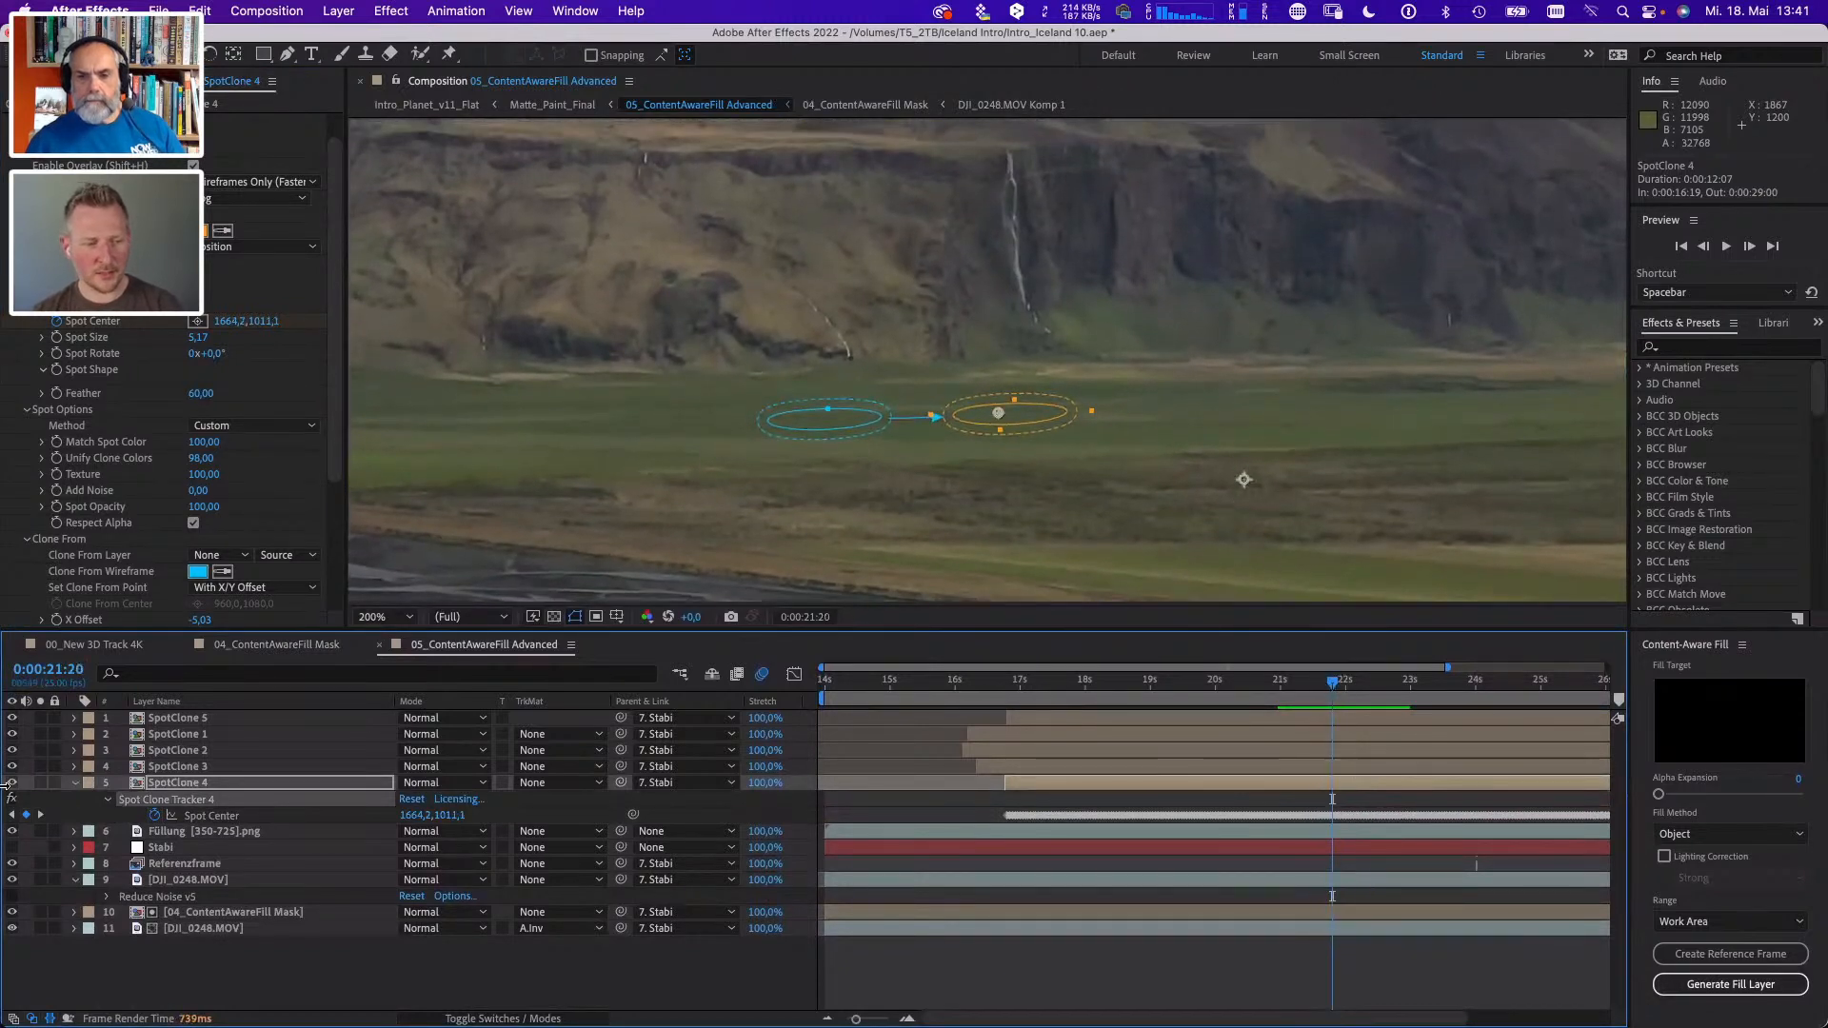
- Compare the shot with the SpotClone 4 layer hidden, collapse that layer, and inspect the whole frame at 0:00:23:09
click(13, 784)
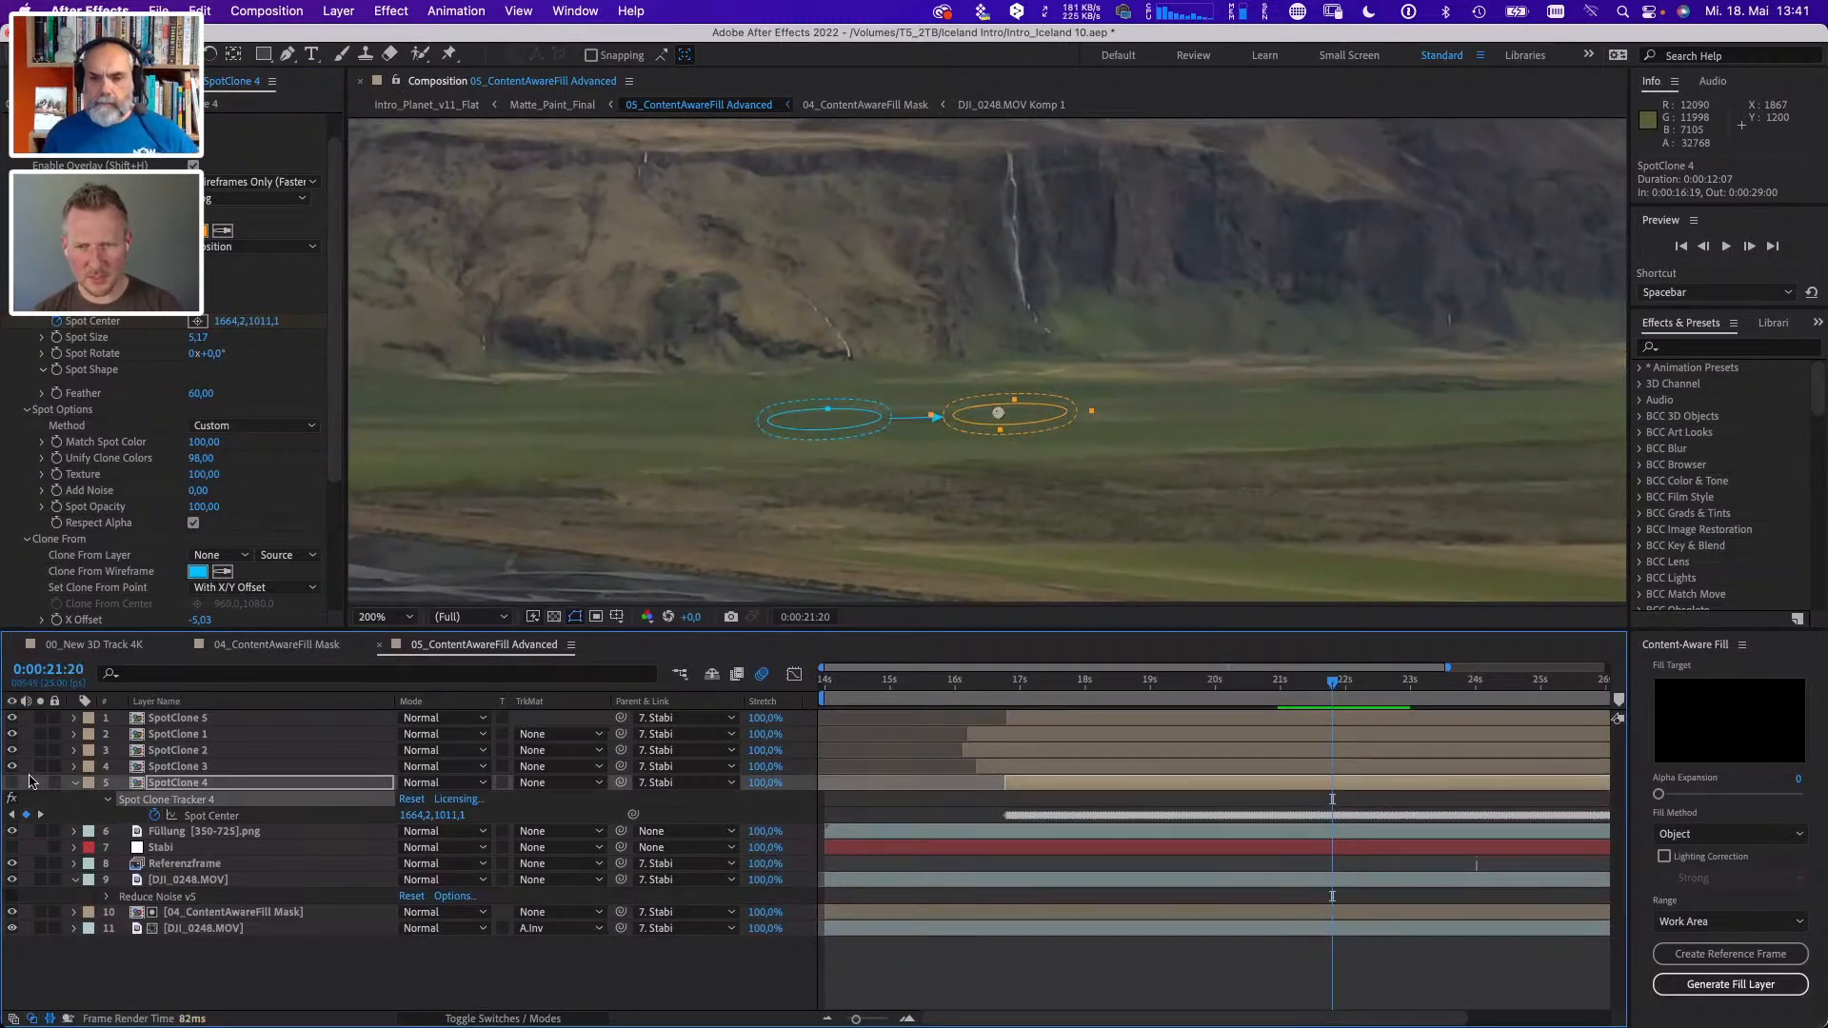
click(549, 996)
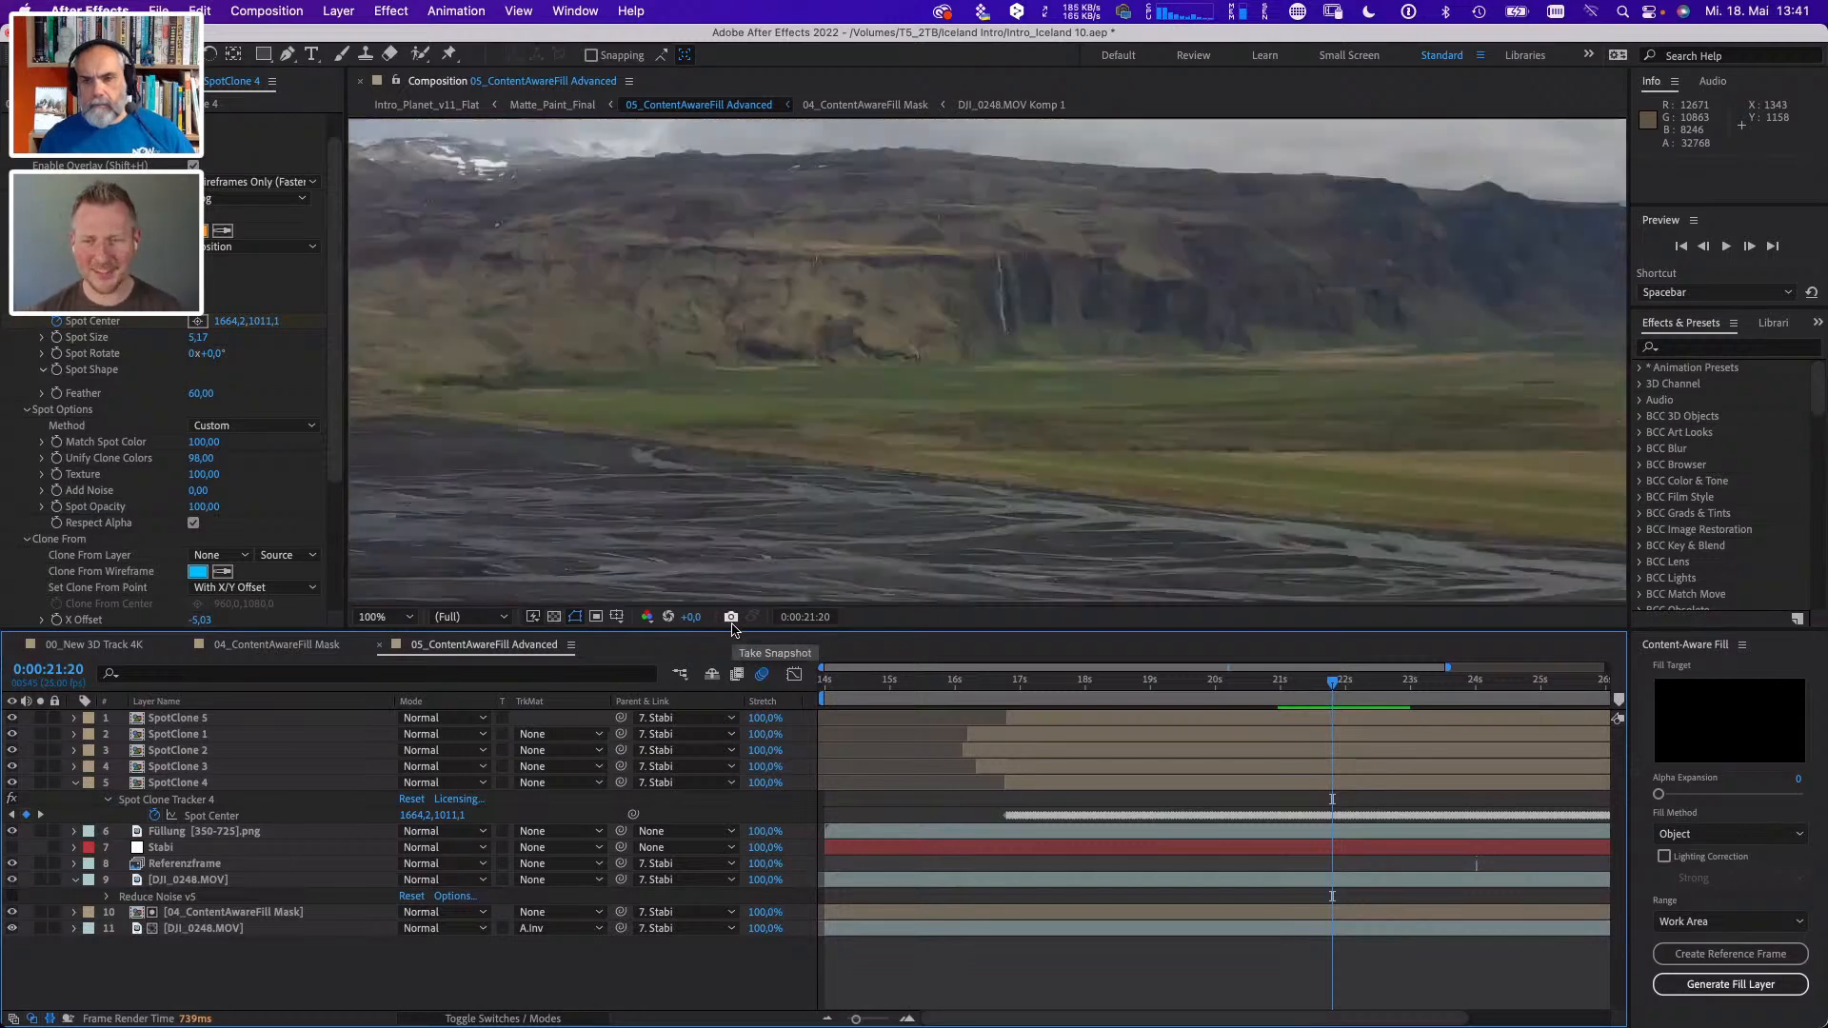
scroll(894, 506, down, 2)
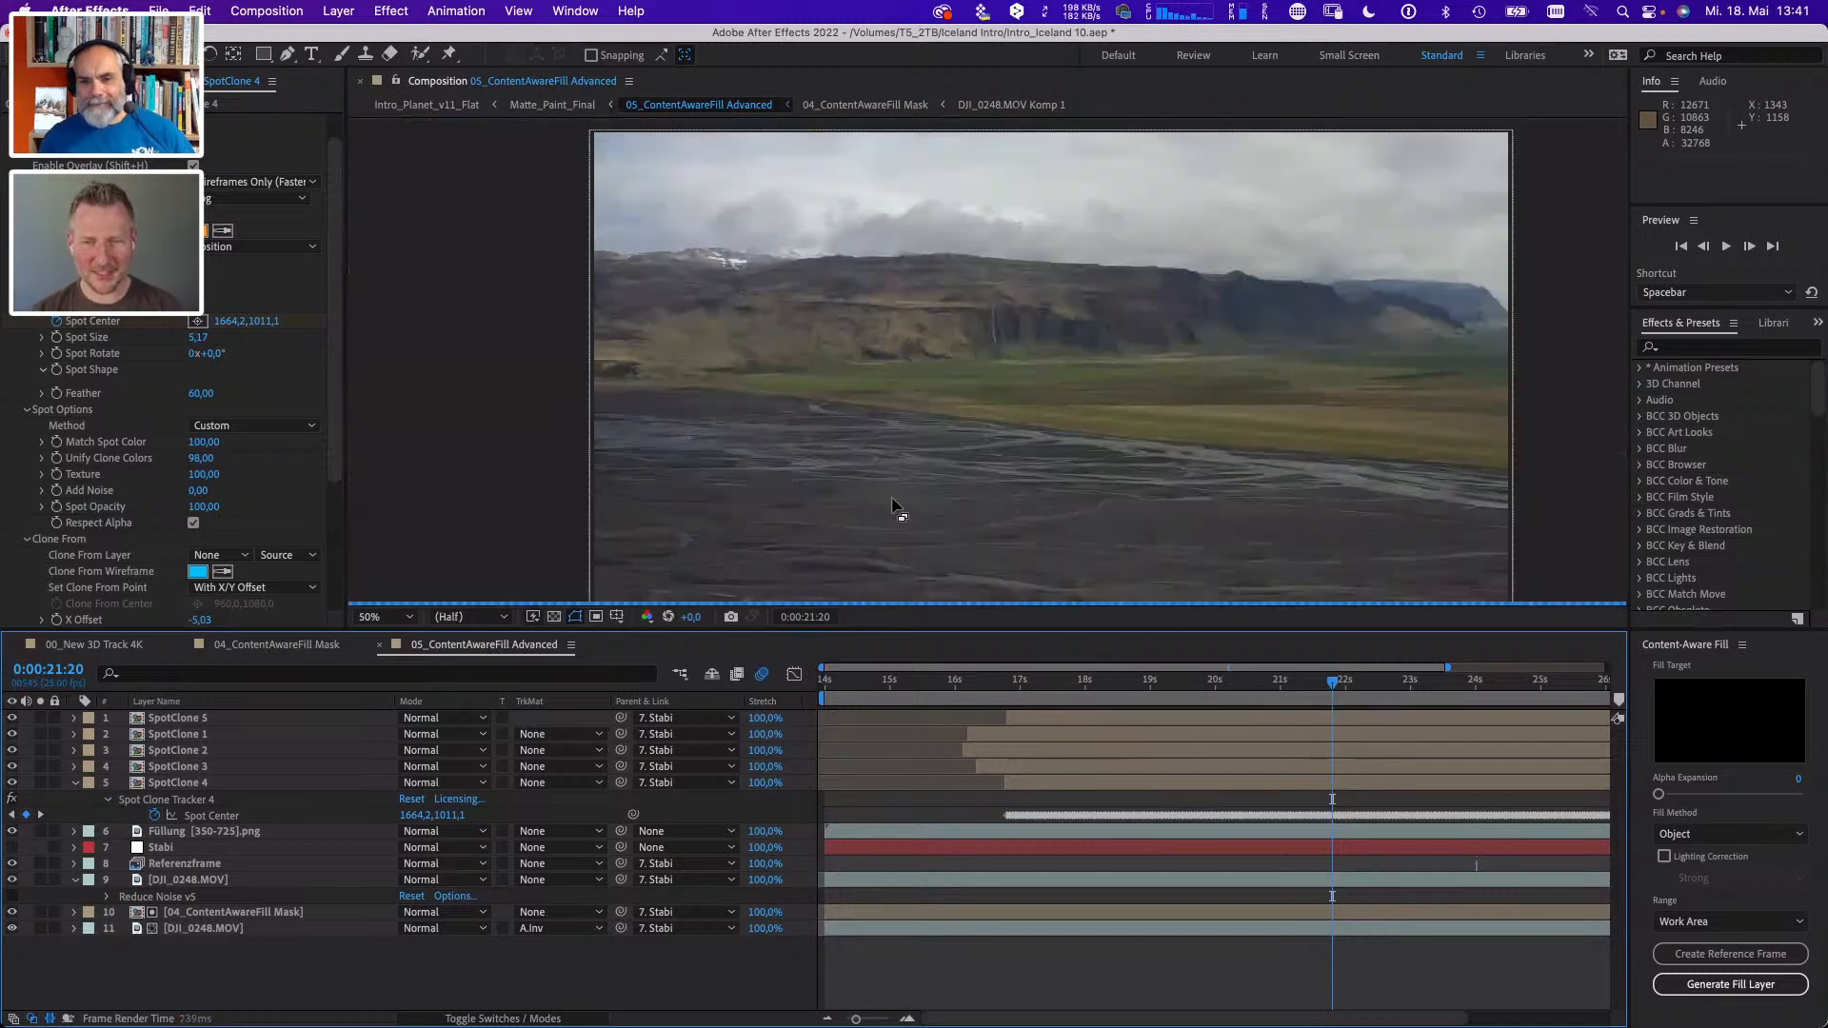
drag(877, 363, 853, 354)
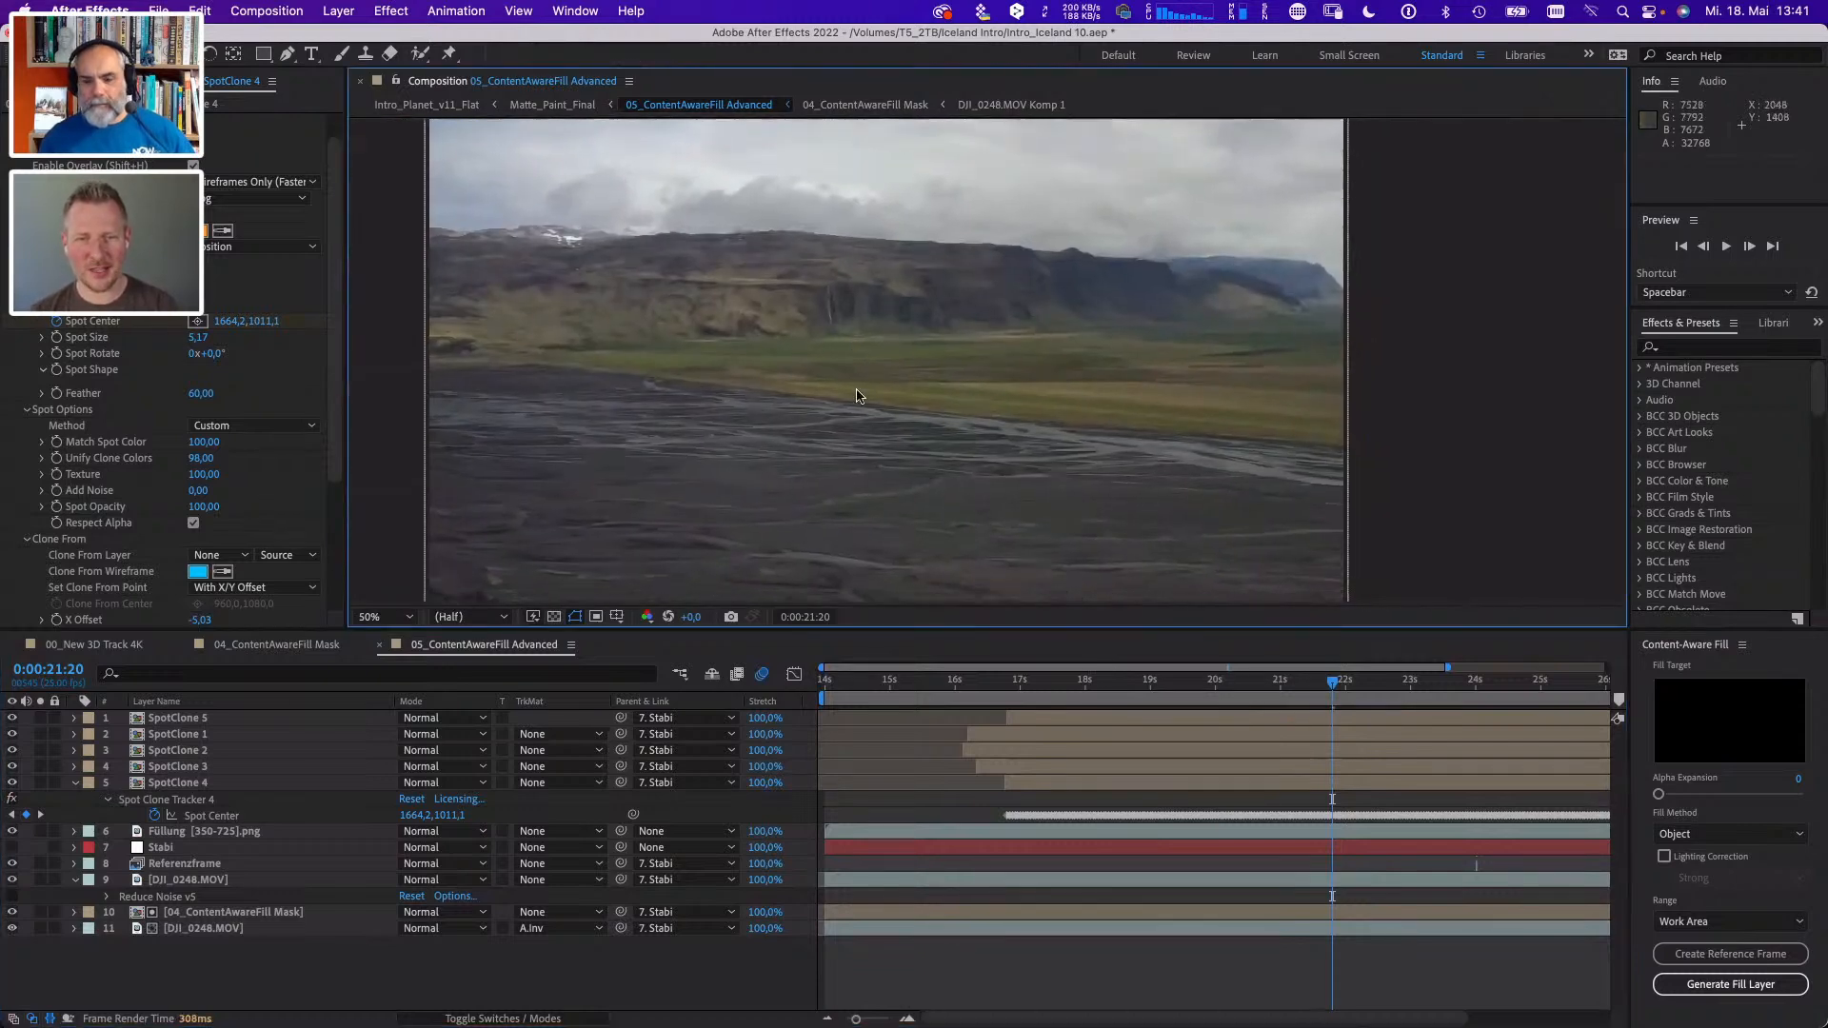
key(v)
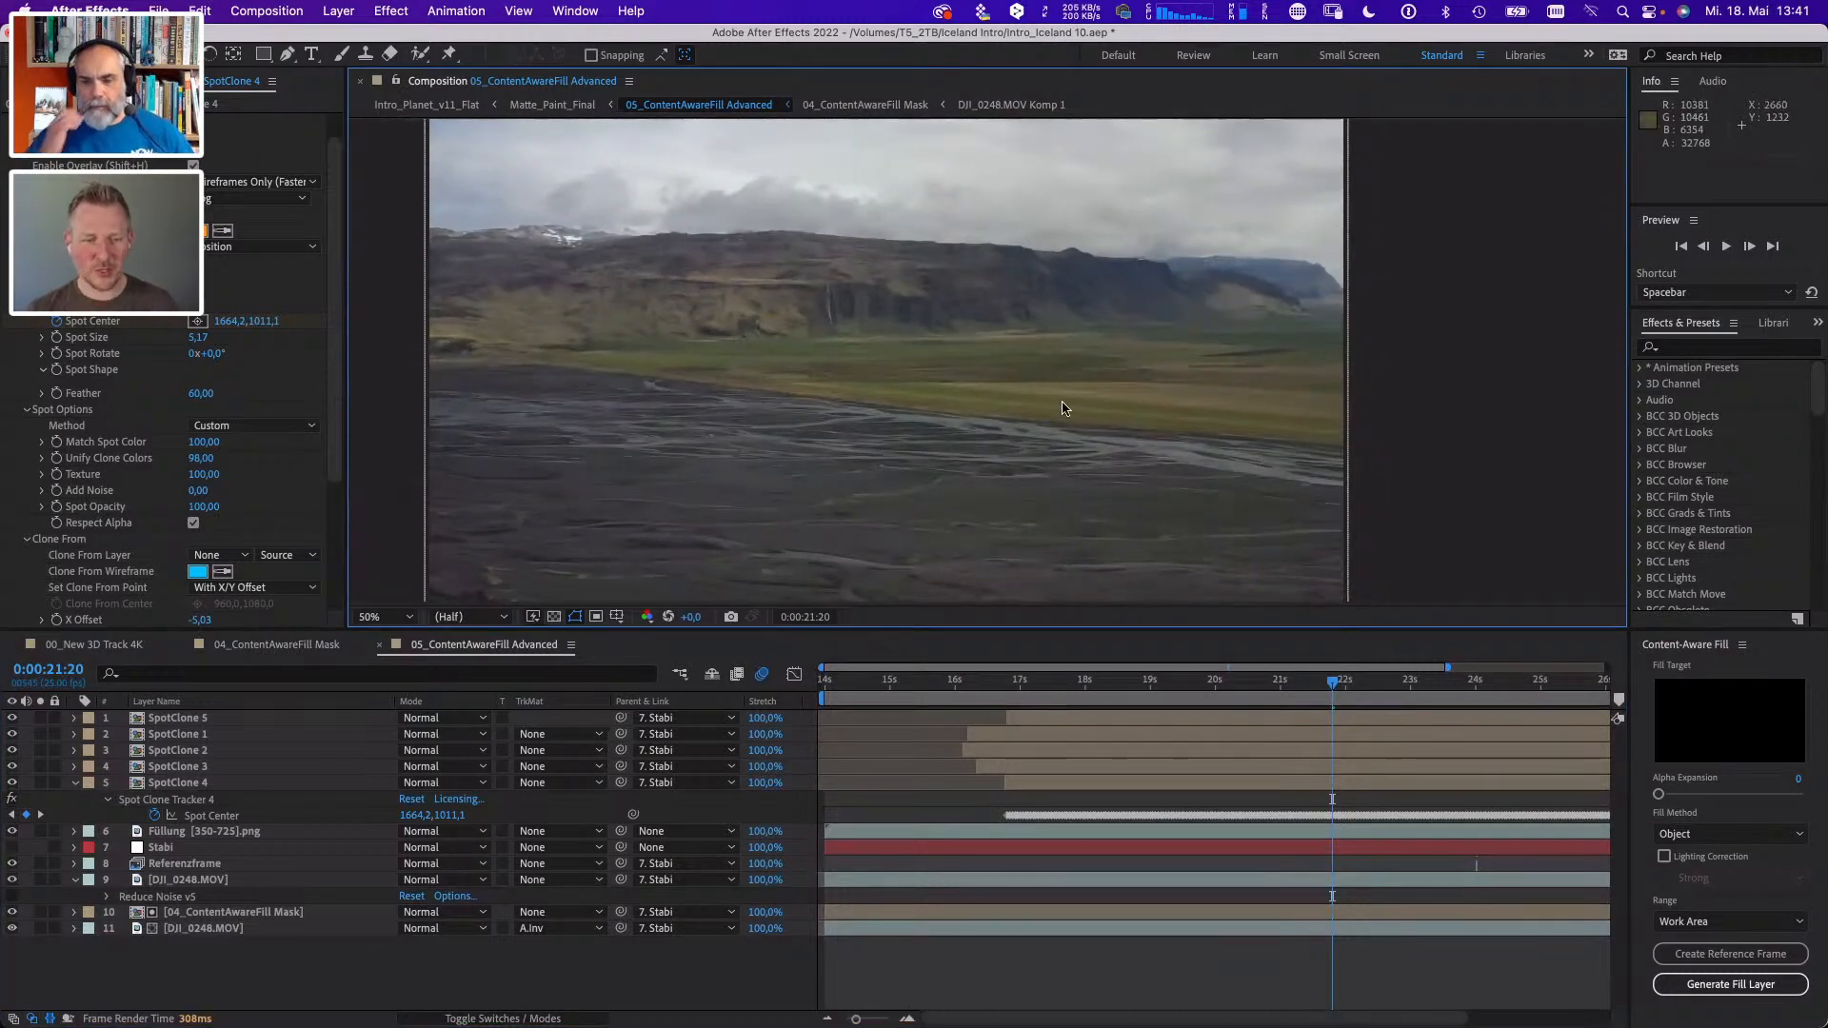
click(75, 783)
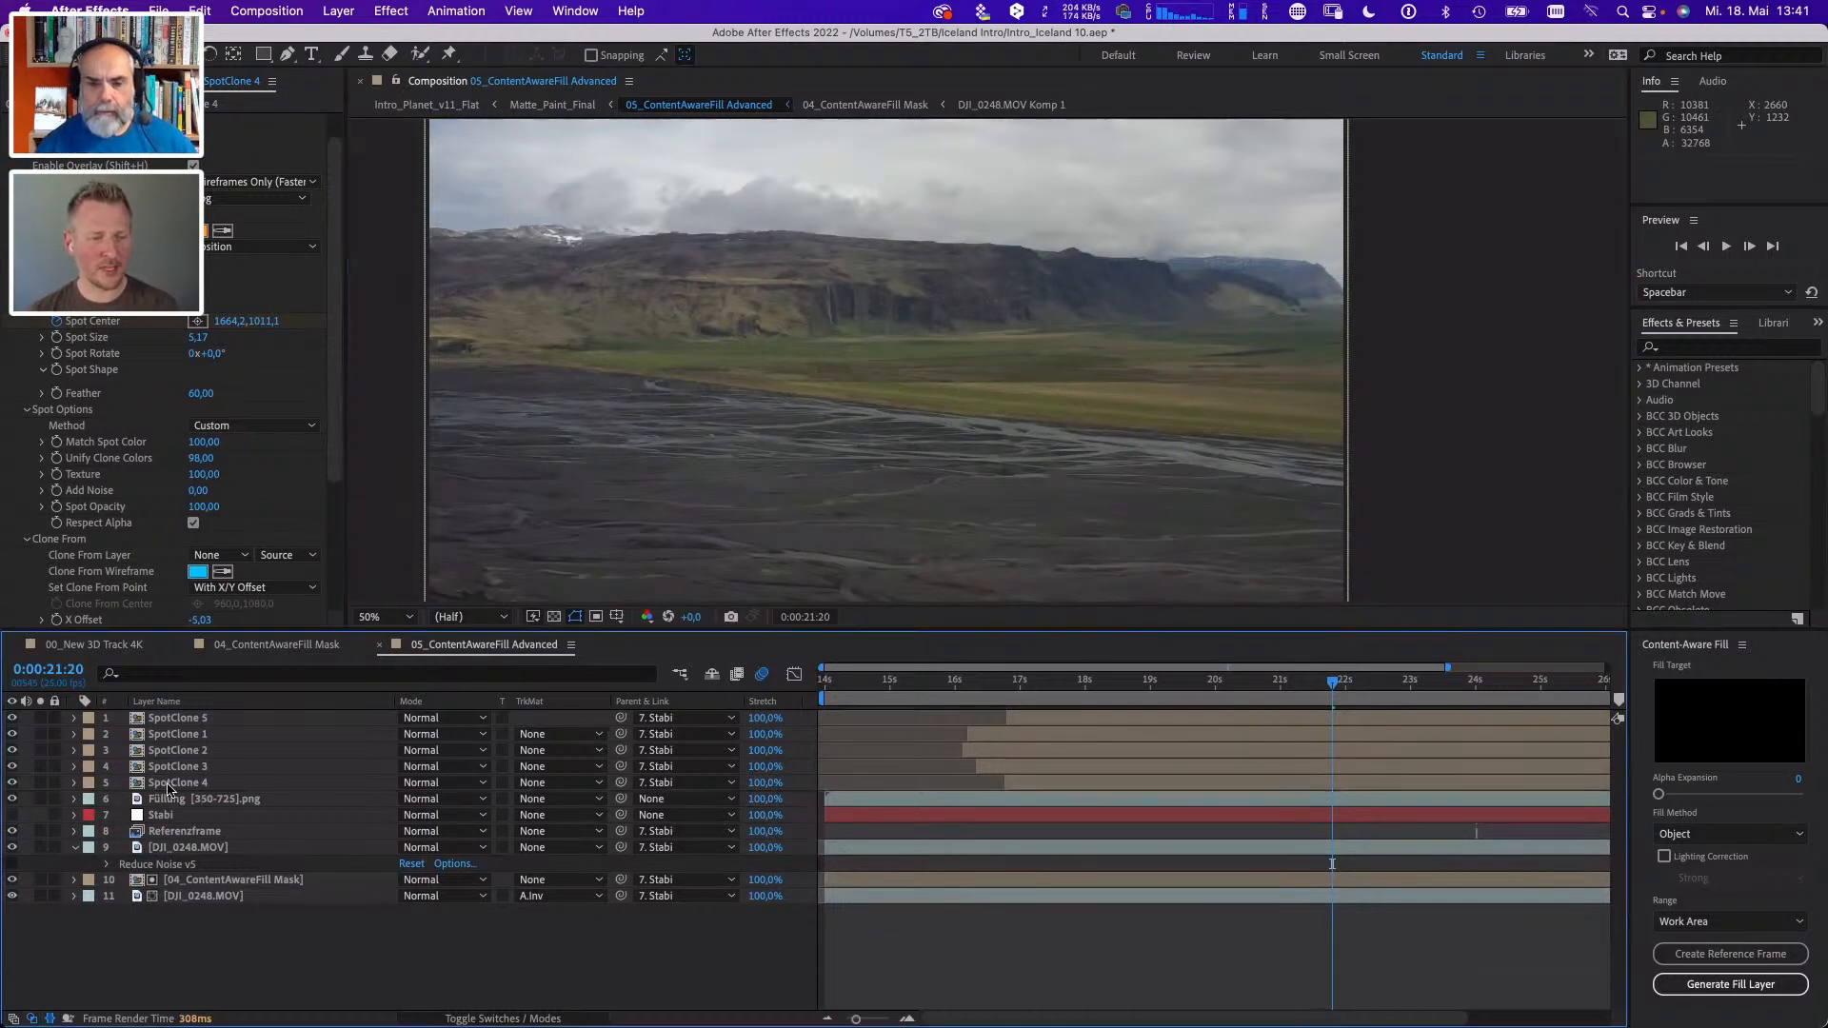
click(1435, 681)
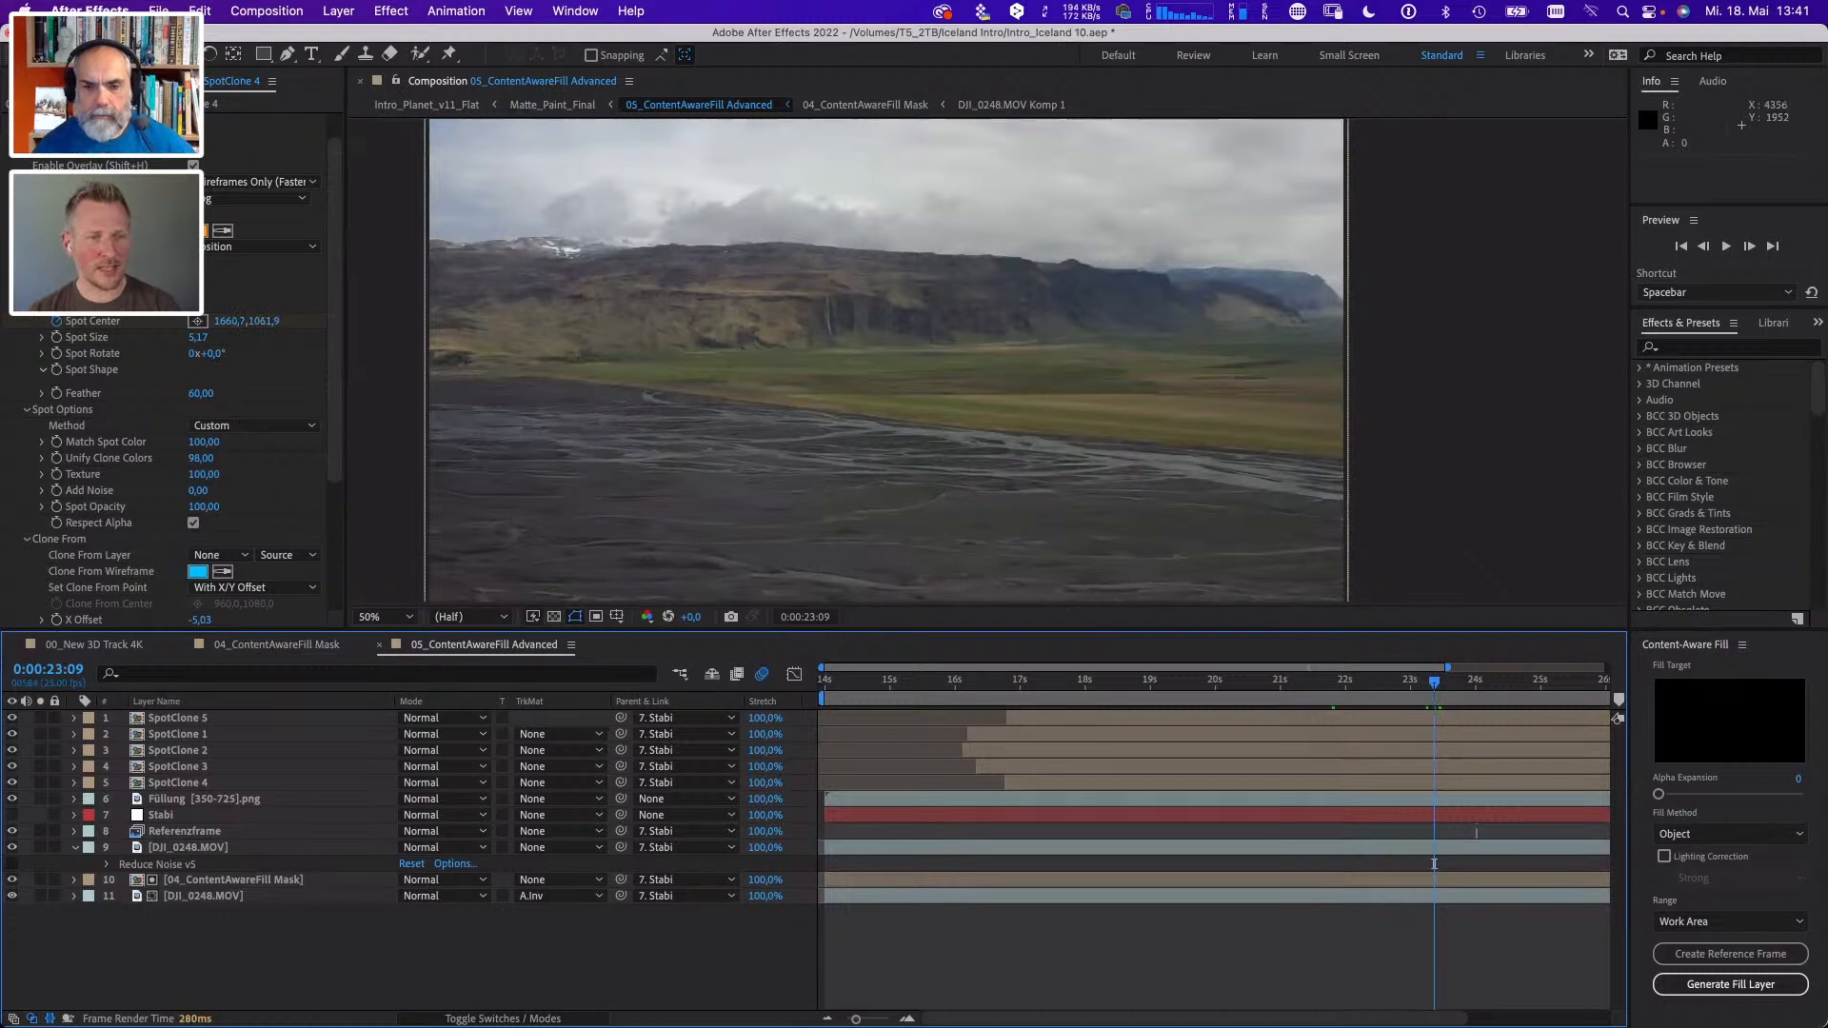
- Open the 00_New 3D Track 4K composition, select its PreComp layer, and scrub through the footage to 0:00:06:22
key(super+0)
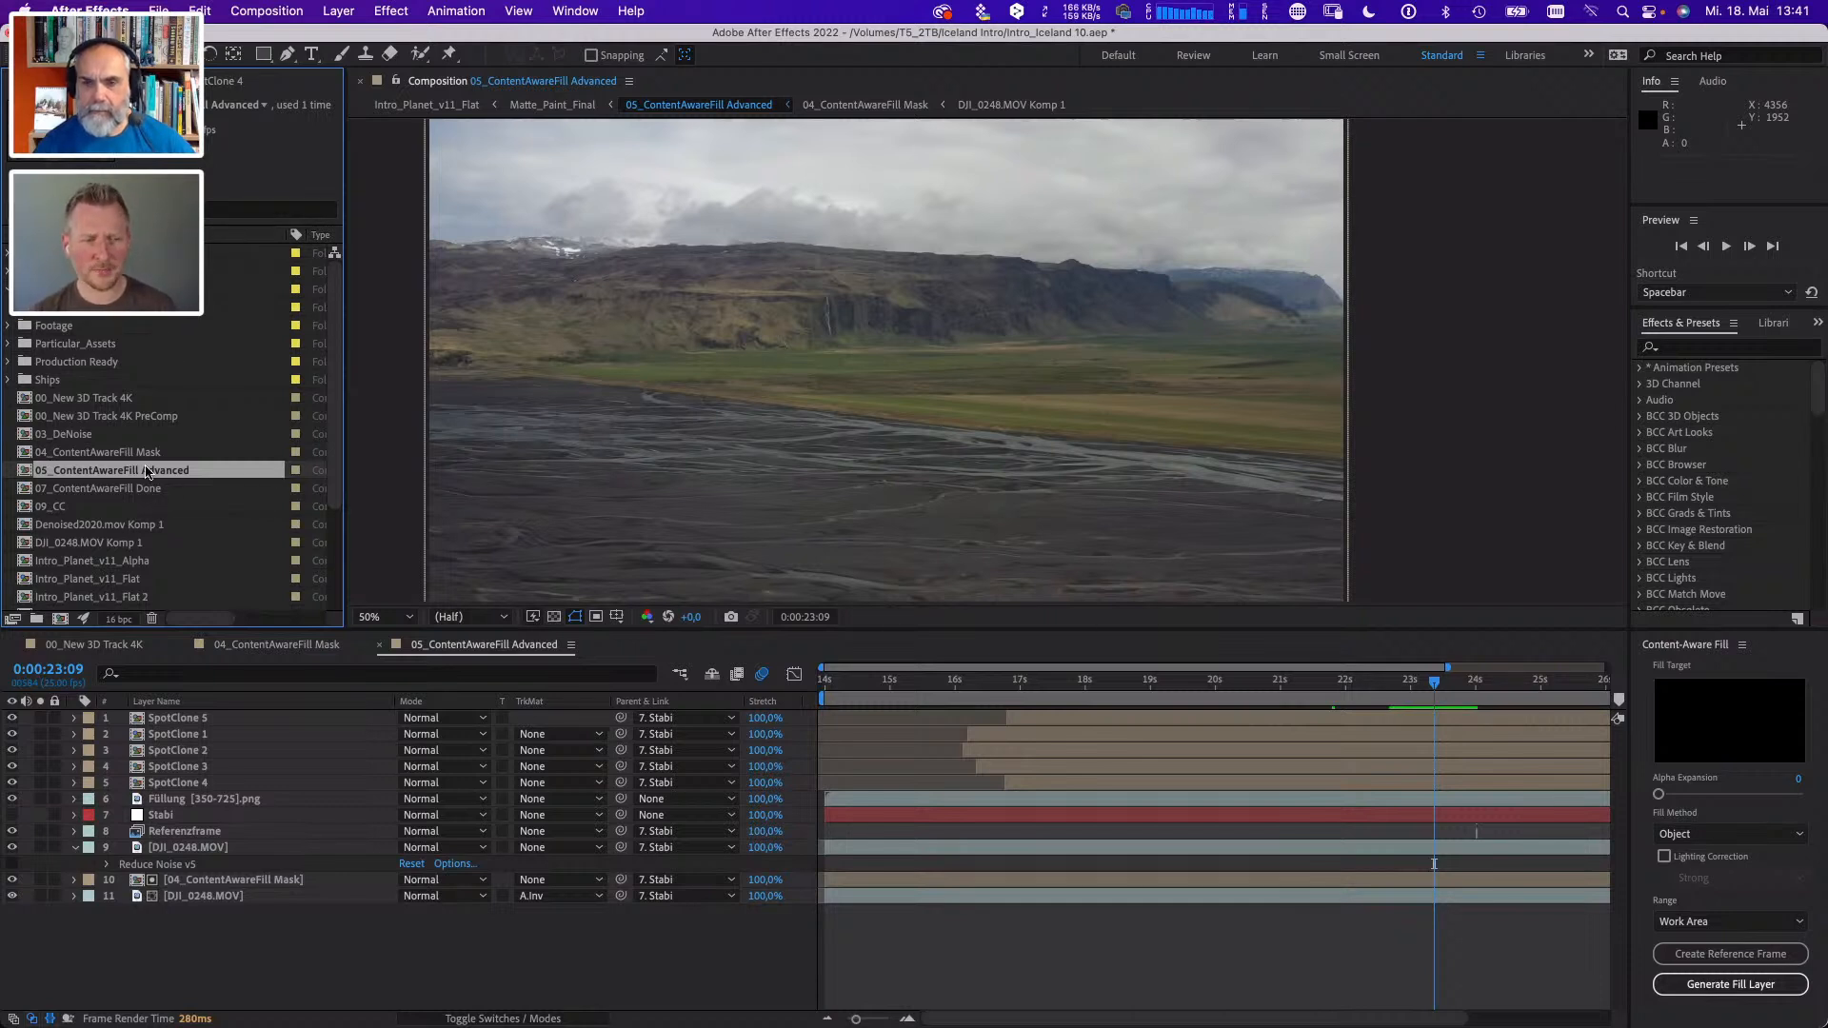
double_click(108, 402)
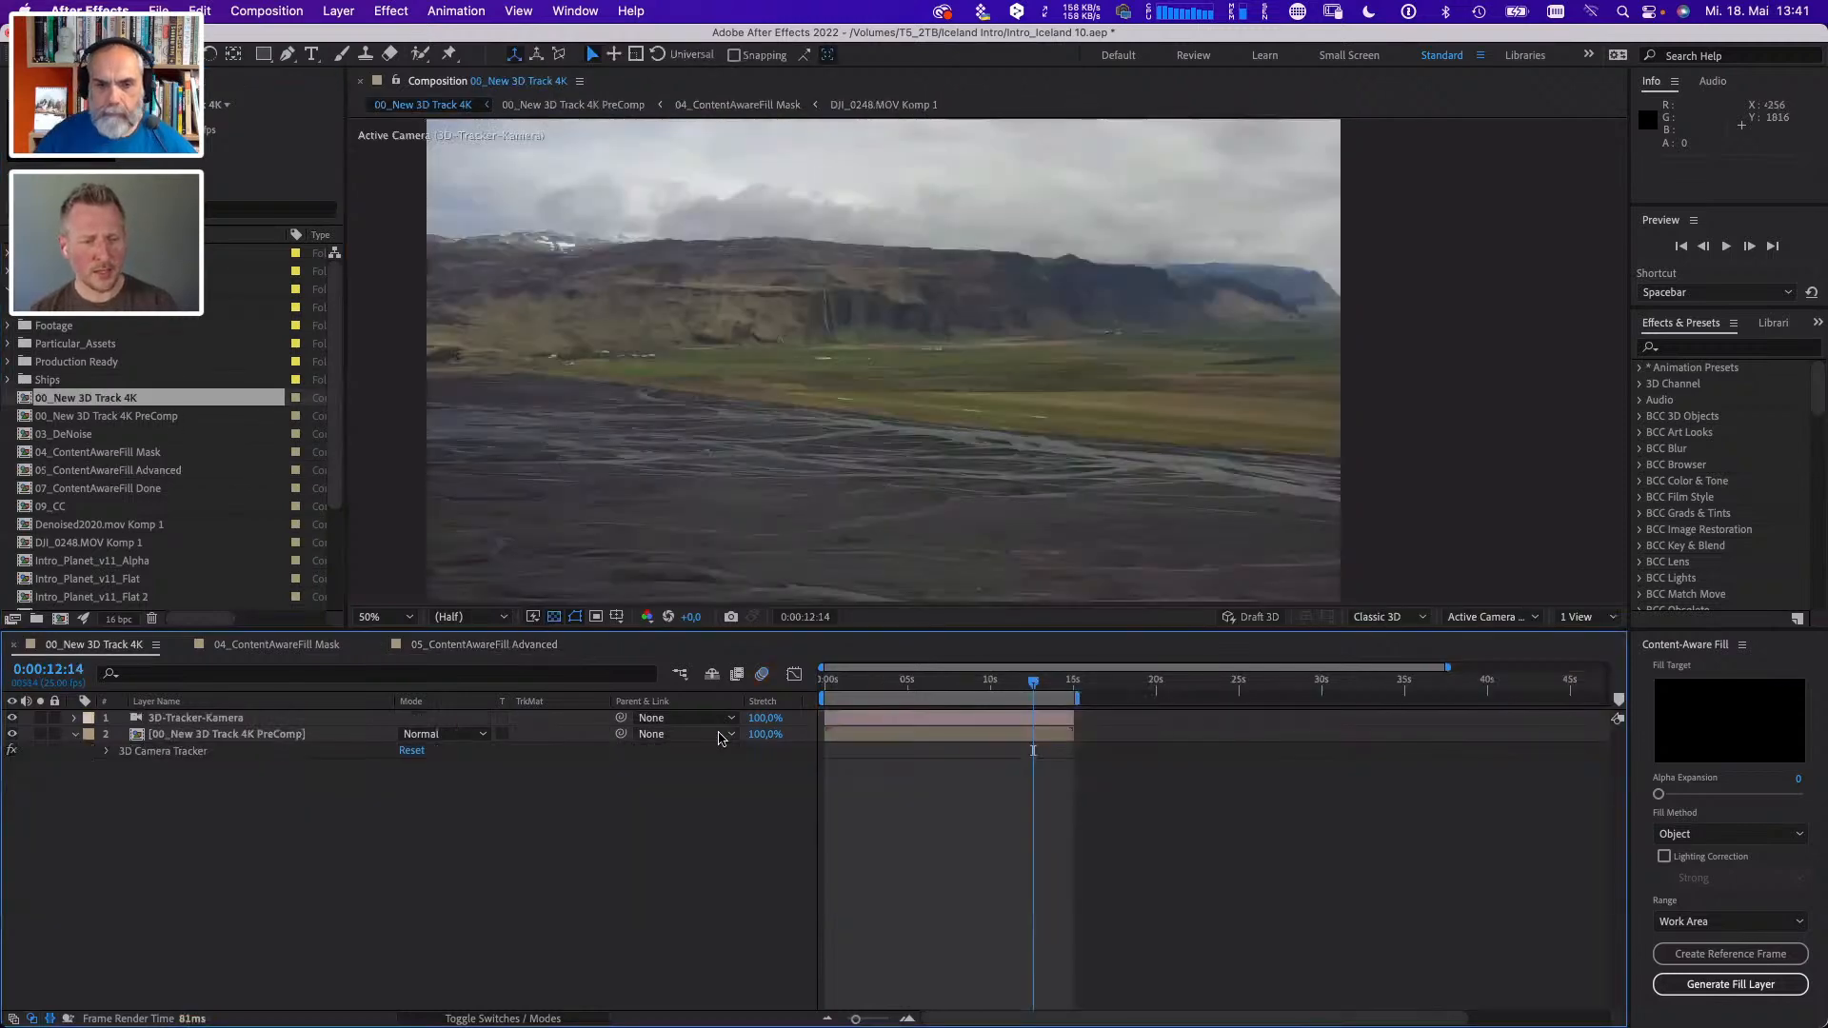
click(235, 736)
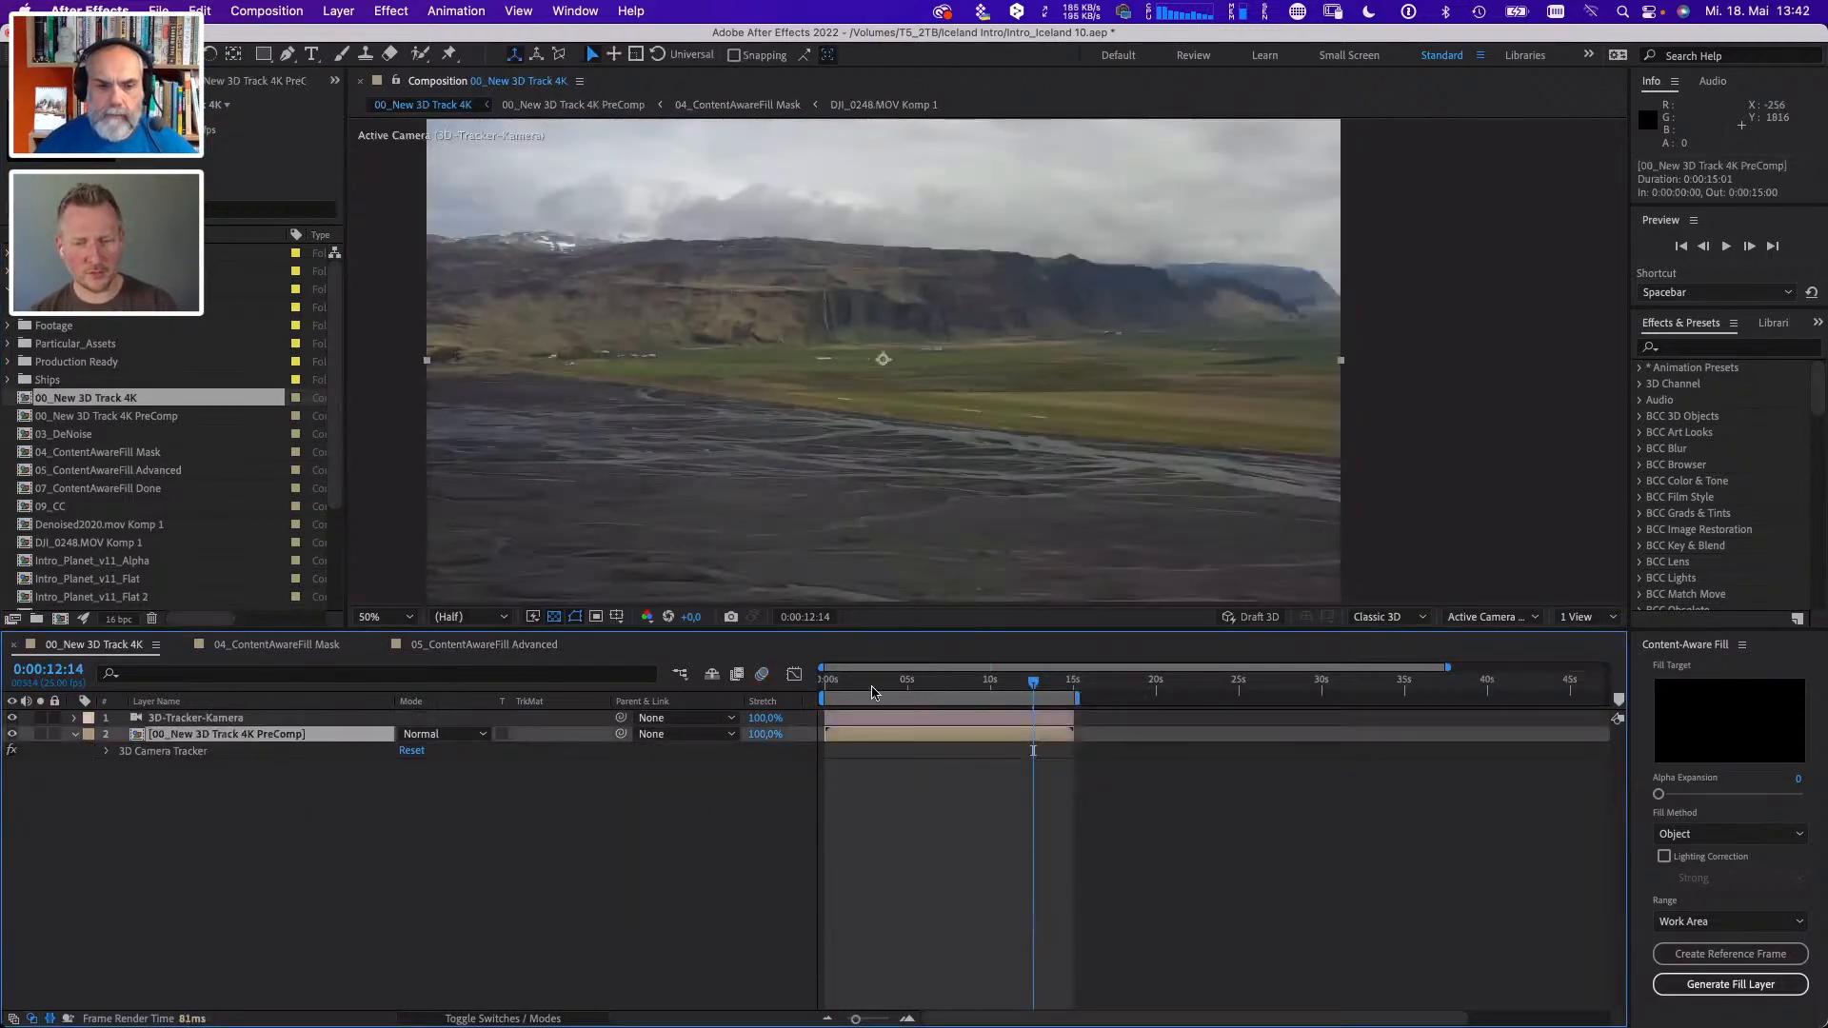
click(836, 682)
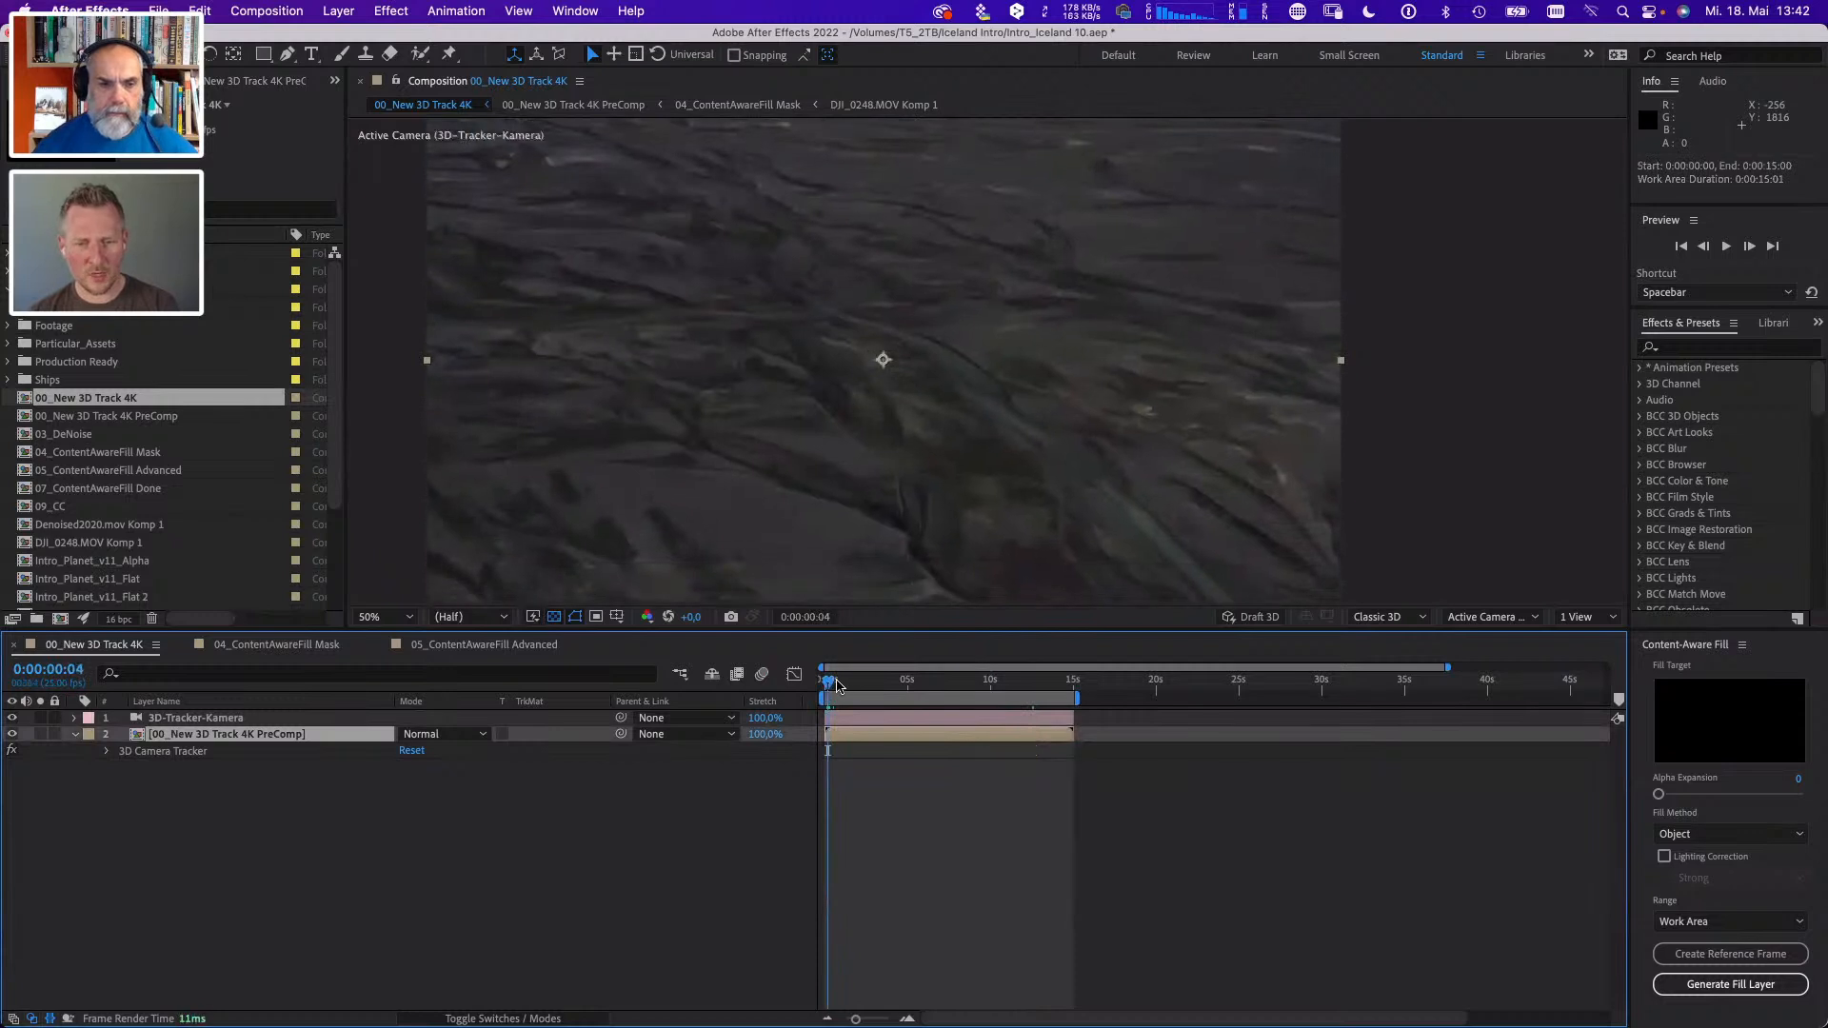
drag(836, 682, 939, 682)
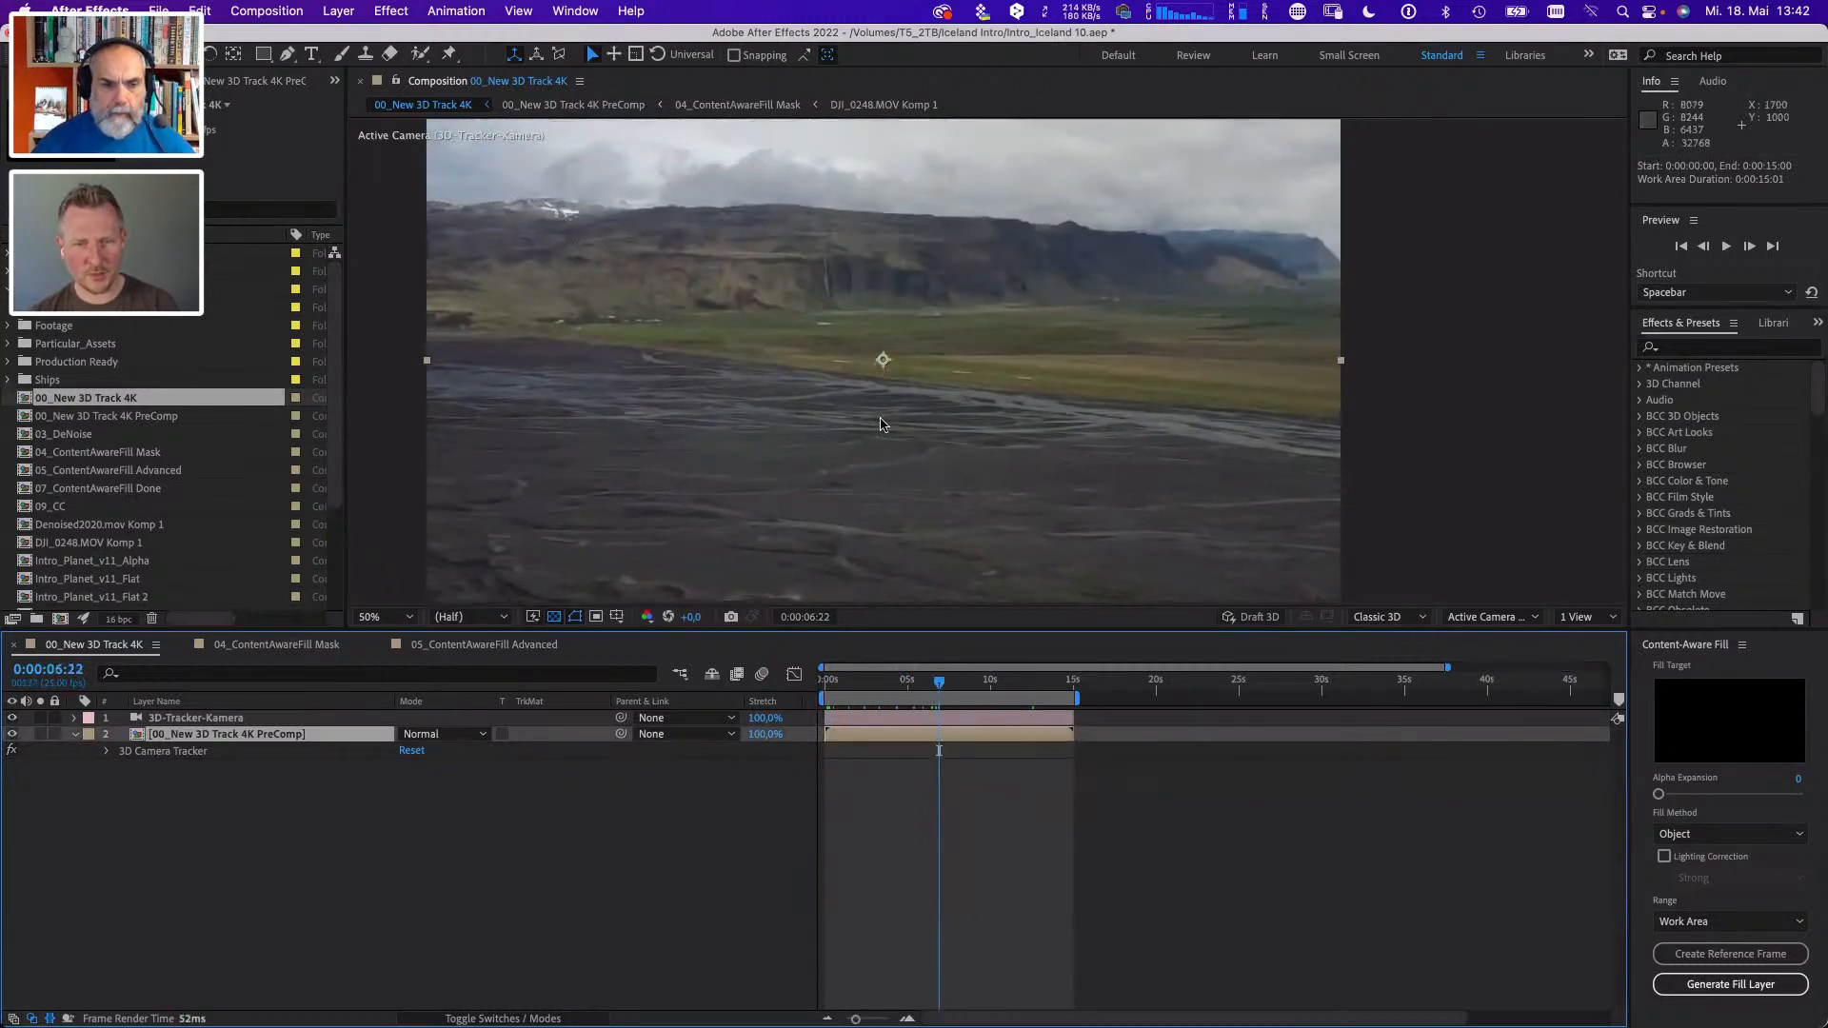
- Expand the 3D Camera Tracker effect on the PreComp layer, inspect its settings and track target, and move to 0:00:10:03
click(133, 757)
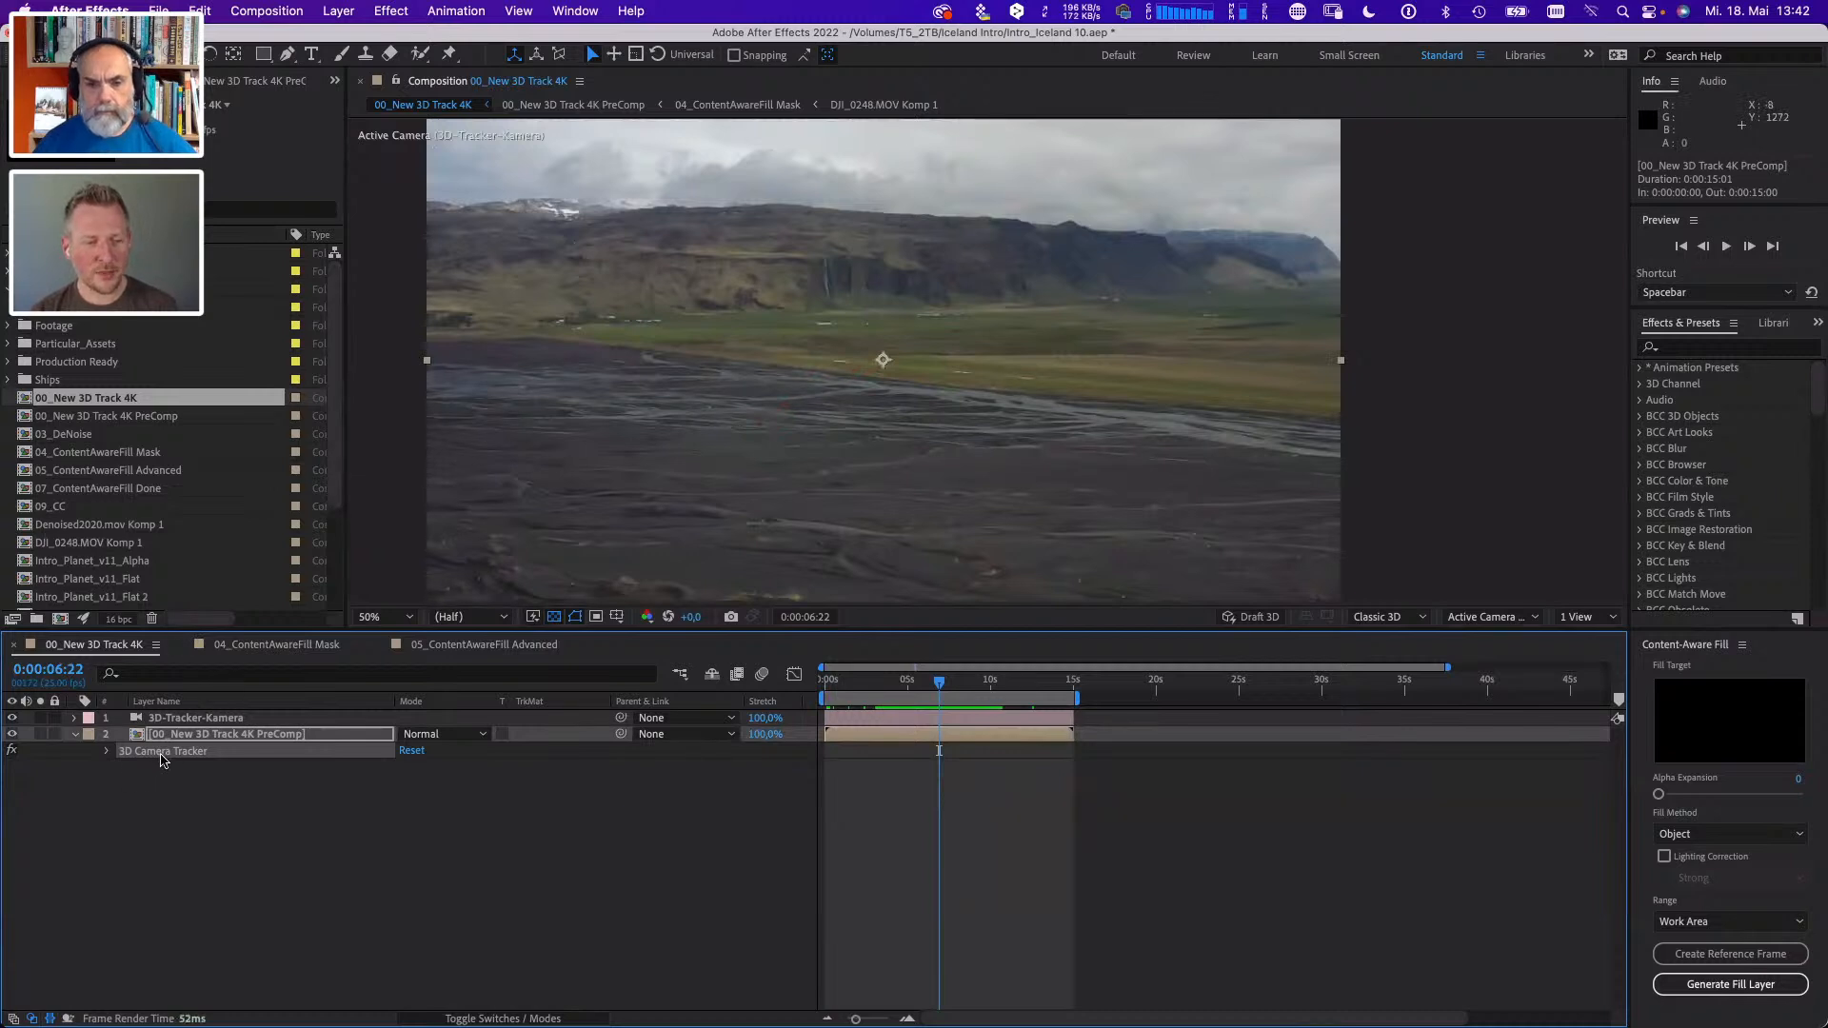
click(147, 754)
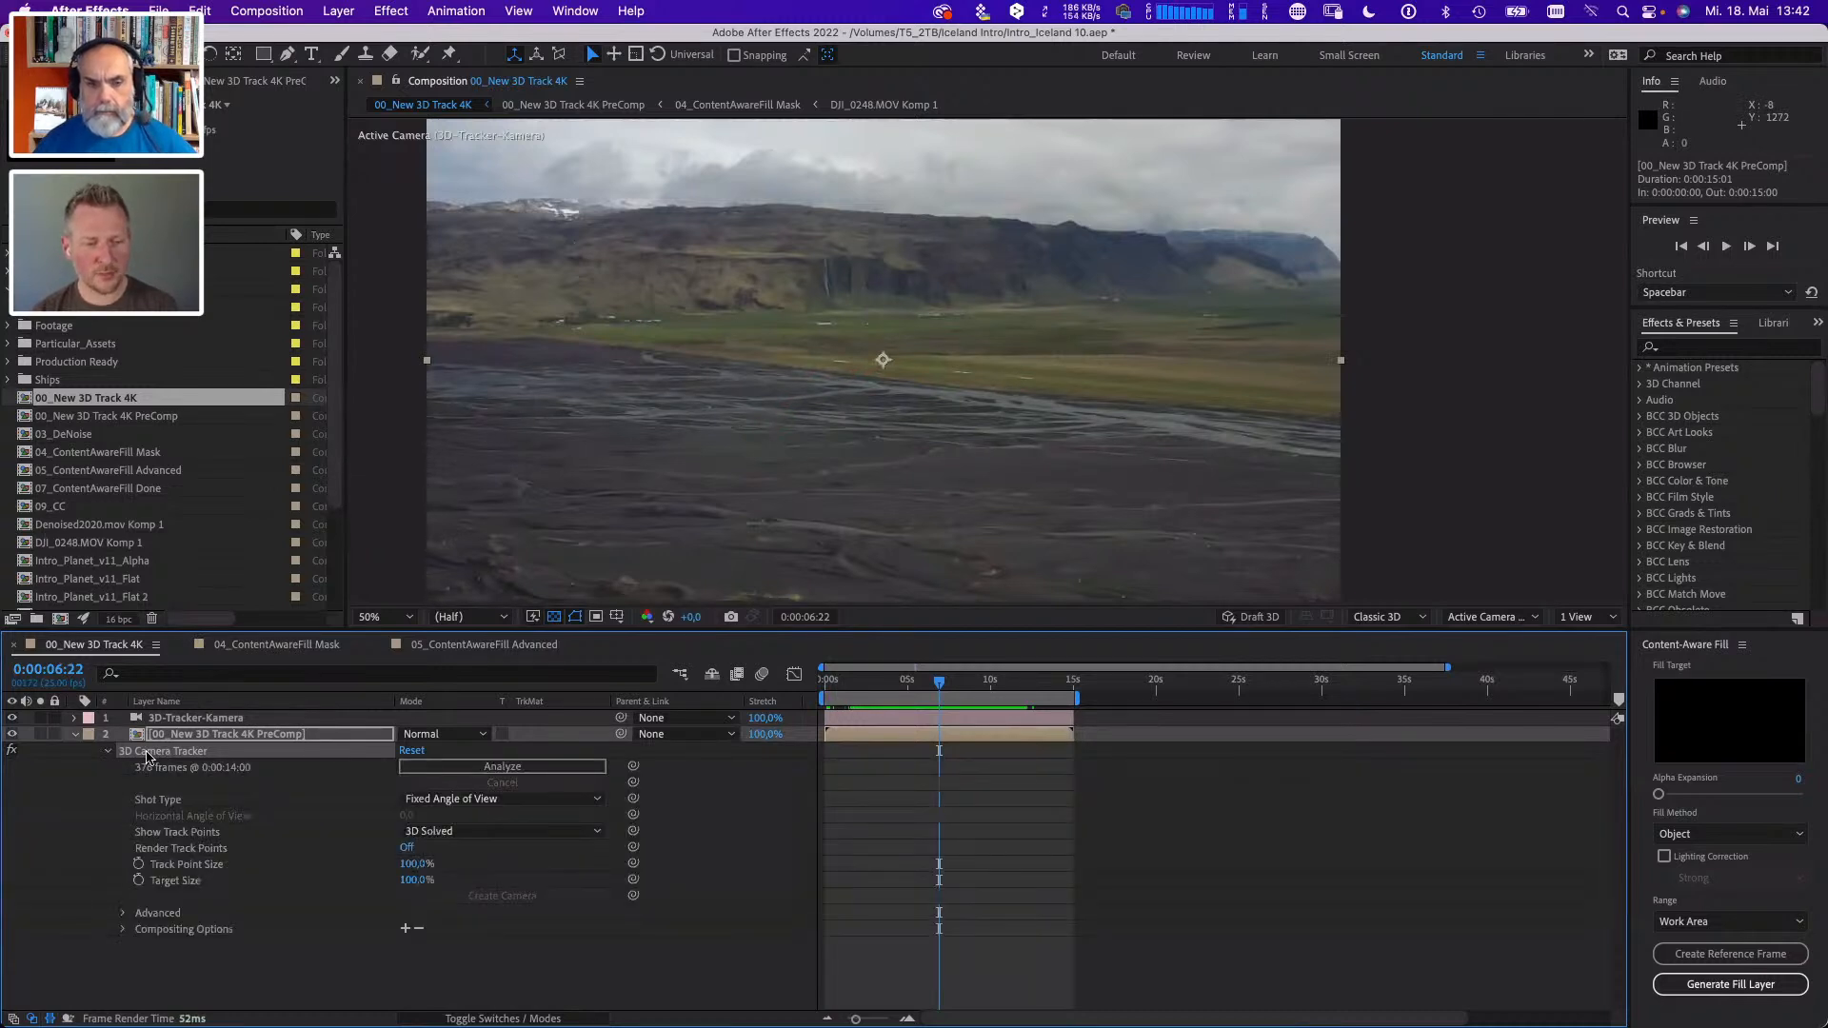
key(F3)
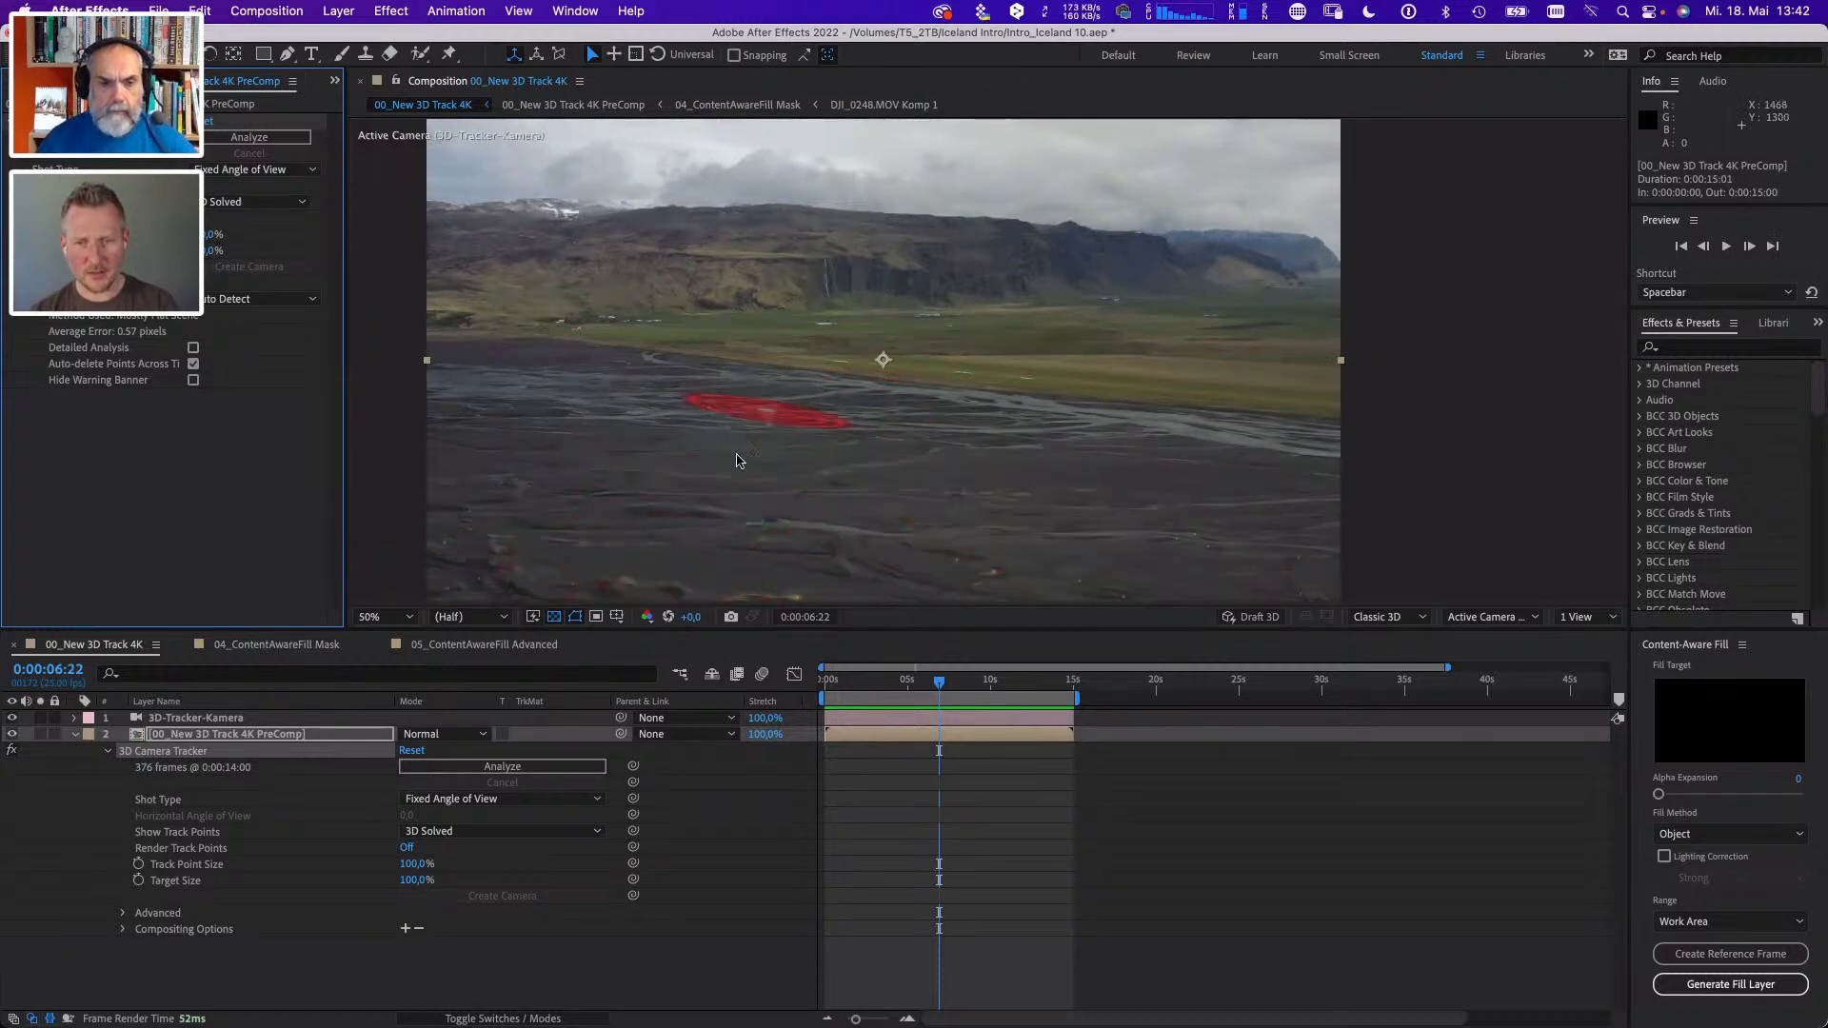
drag(939, 681, 992, 691)
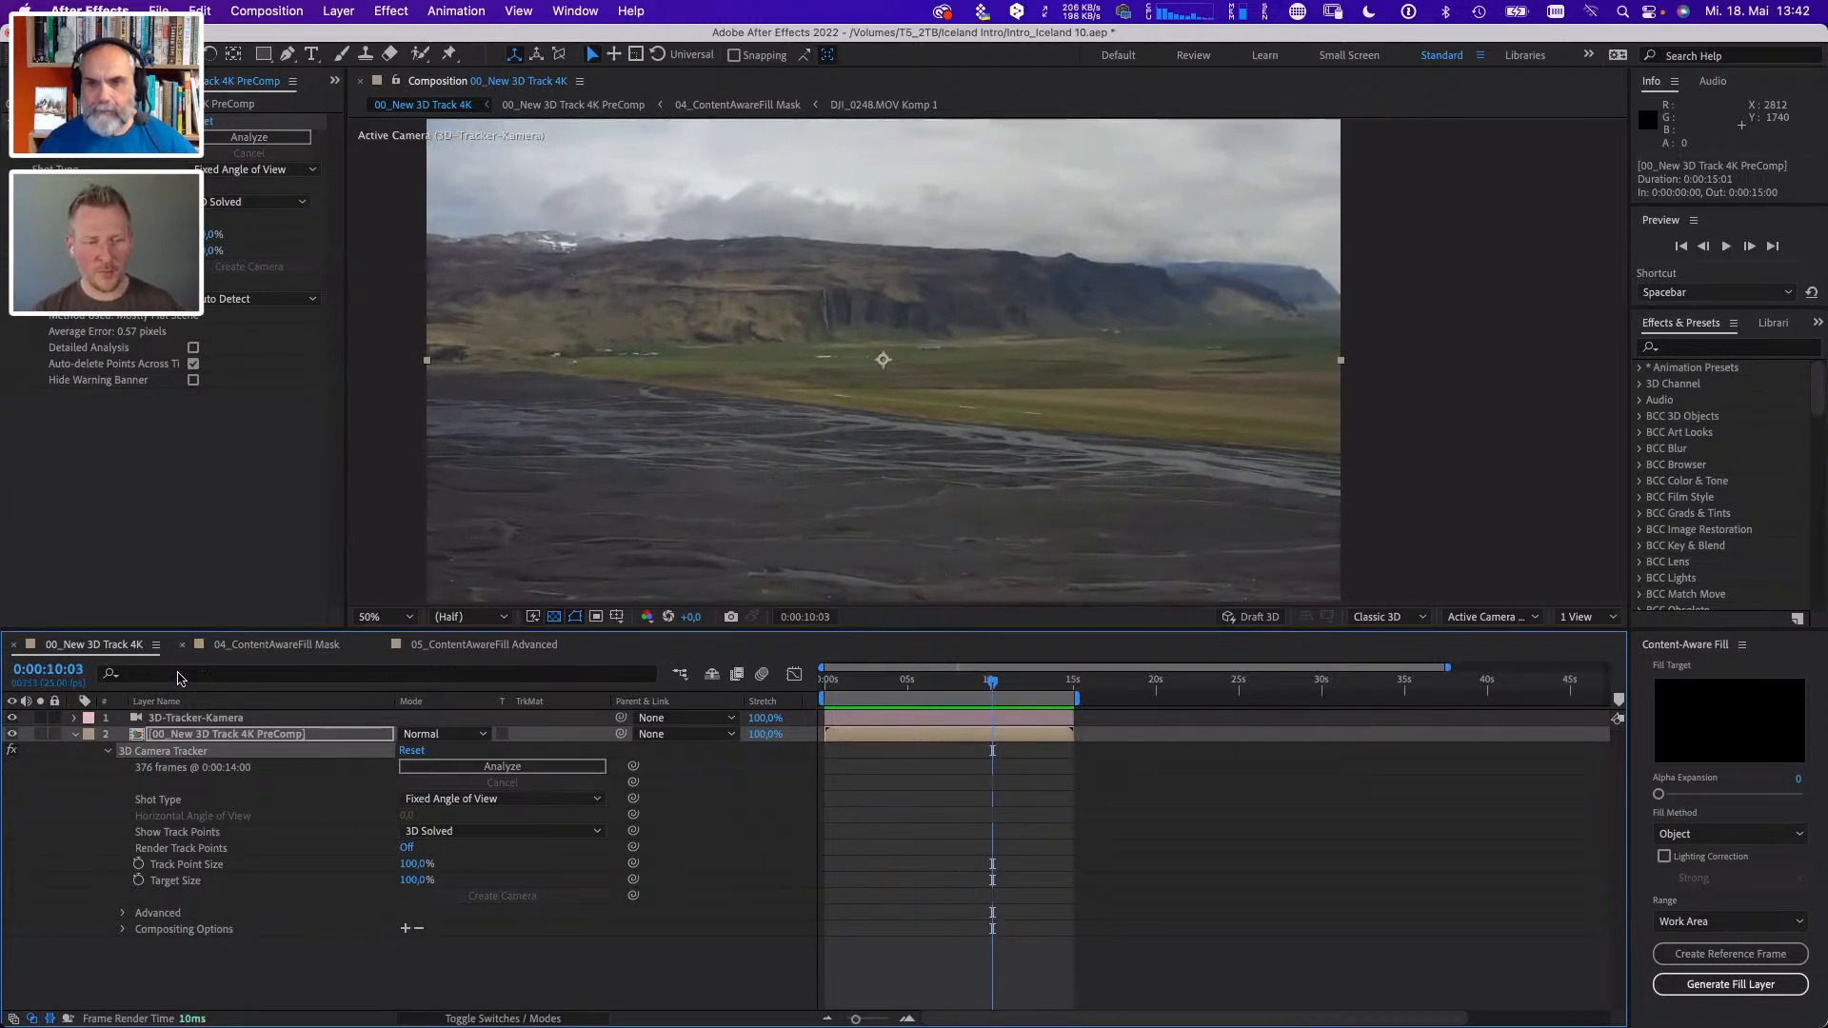
- Select the 3D-Tracker-Kamera layer, switch the 3D view to Eigene Ansicht 1, and turn off the transparency grid
click(188, 720)
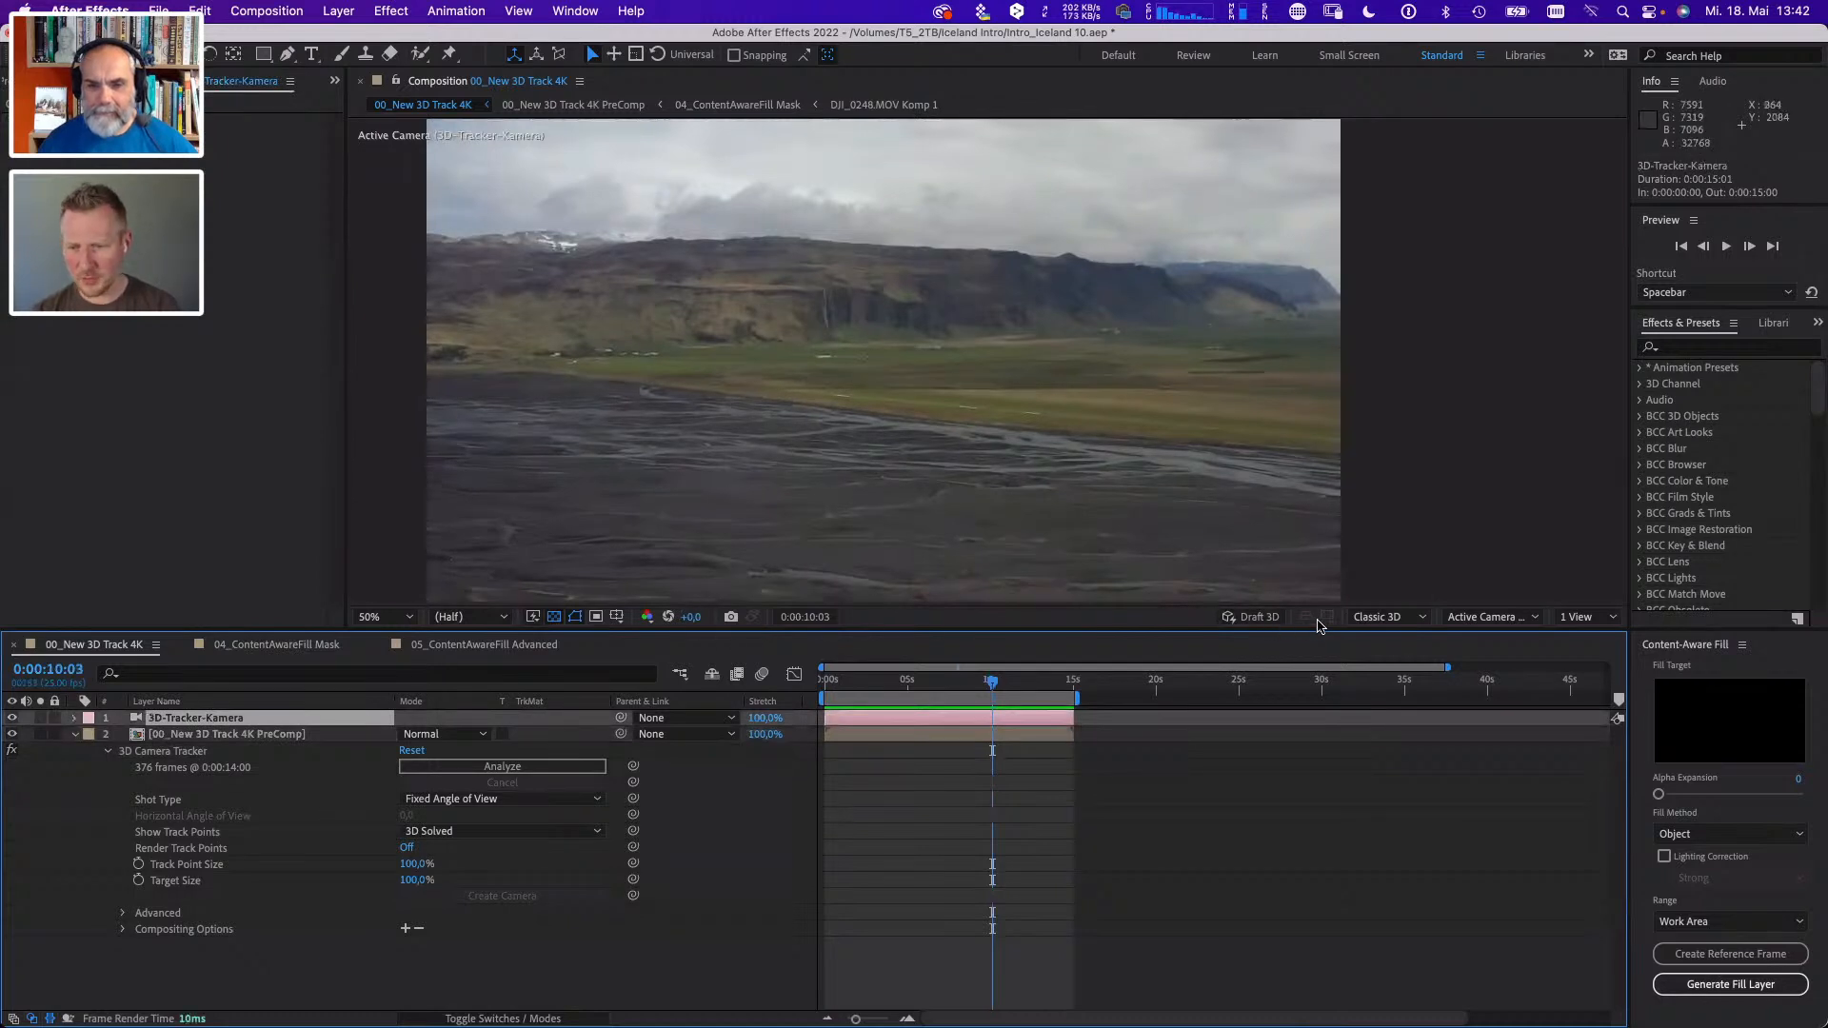
click(1417, 618)
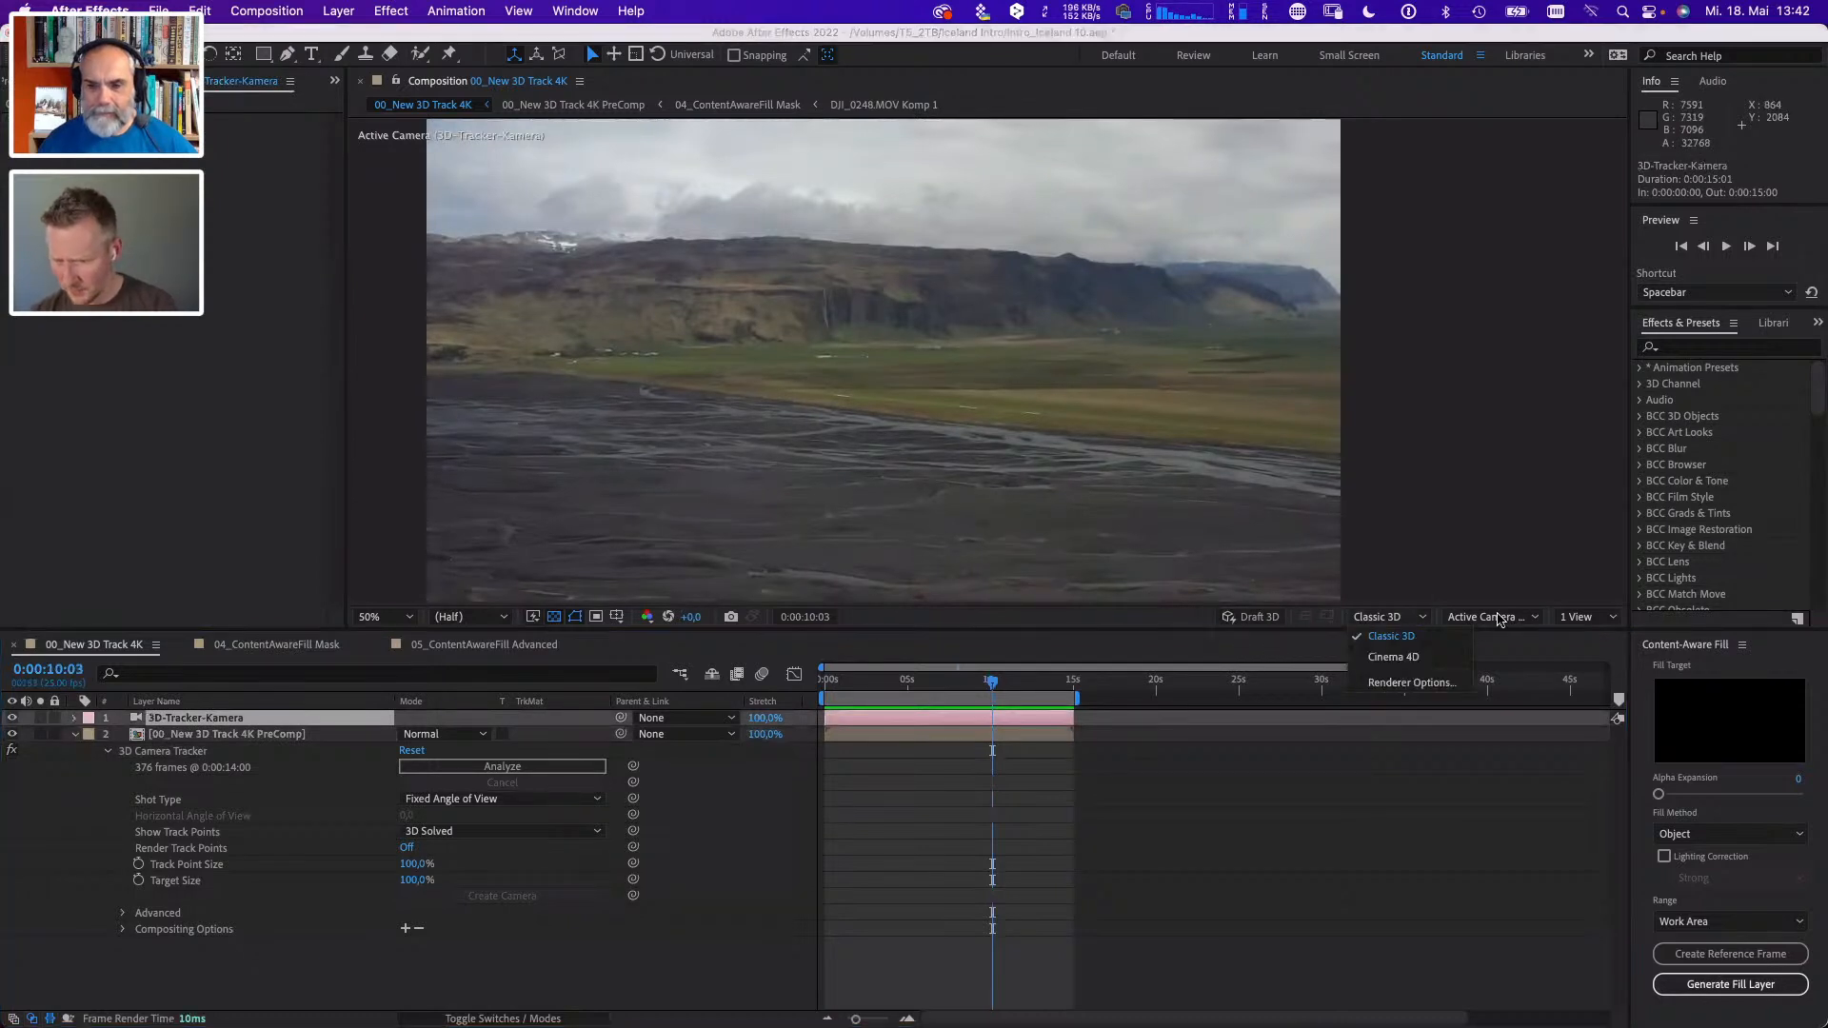
click(1532, 620)
click(1532, 620)
click(1532, 619)
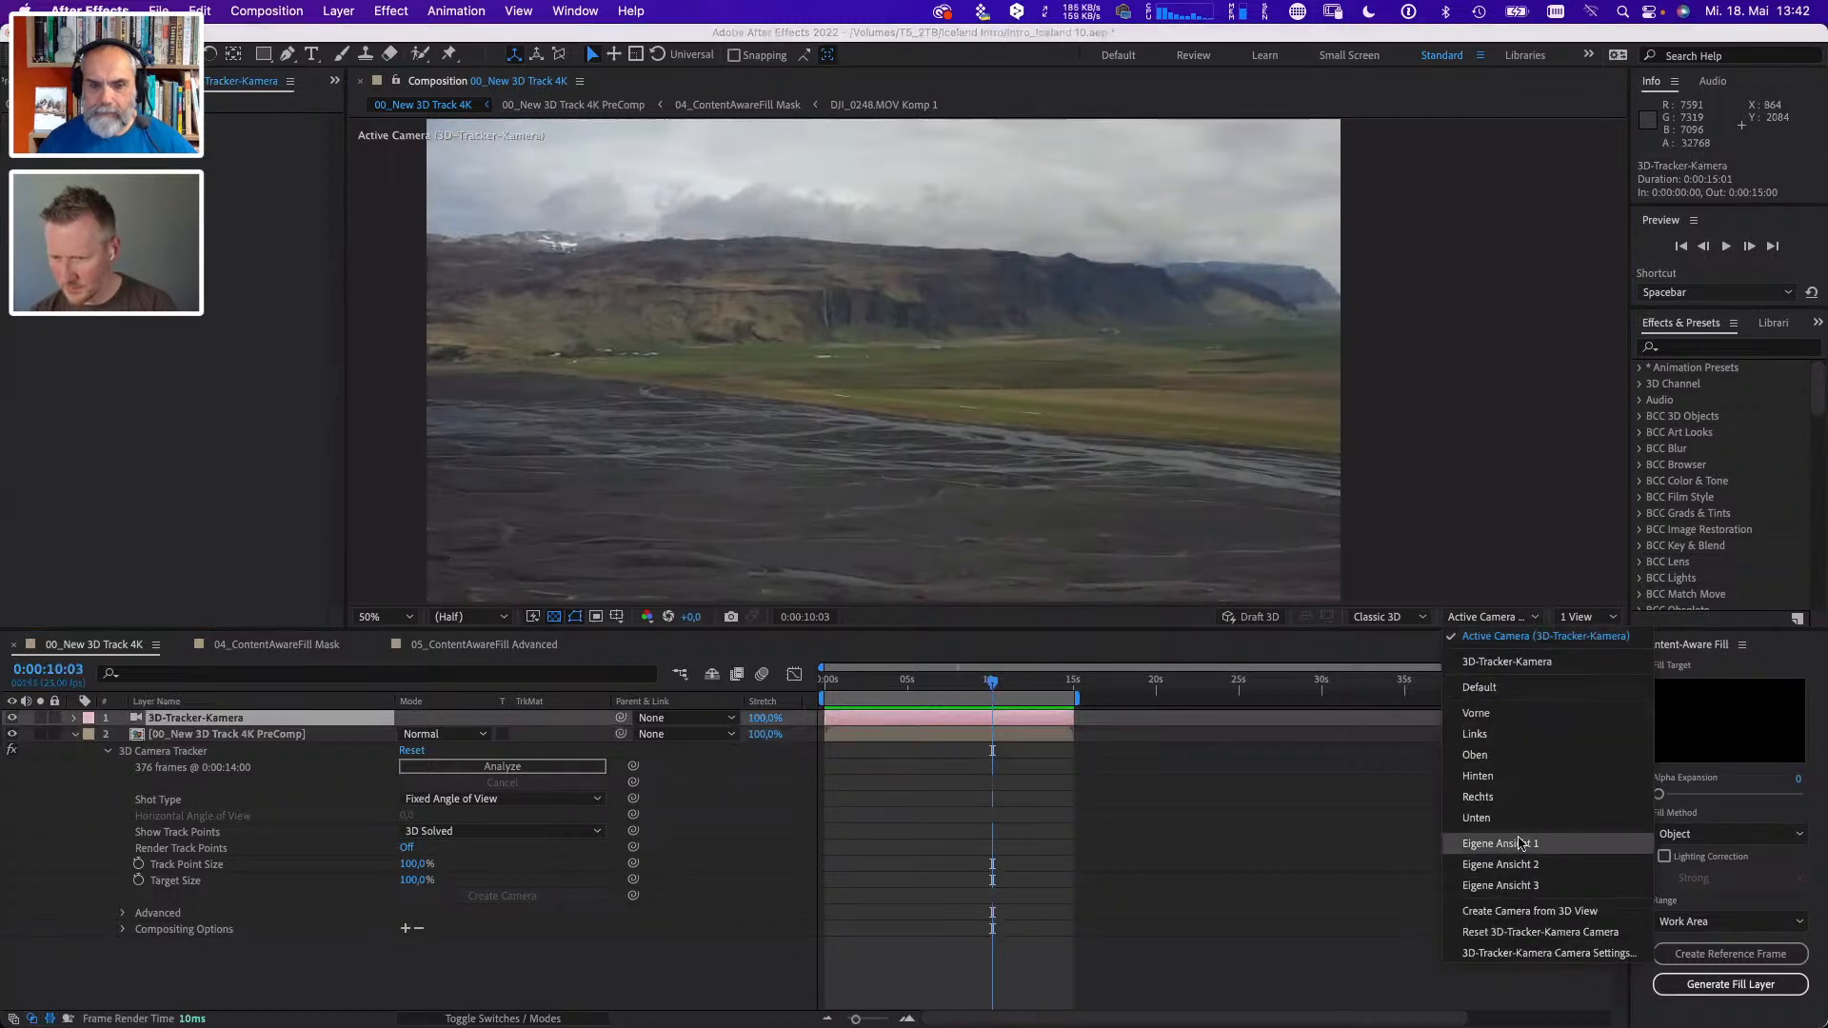
click(1520, 844)
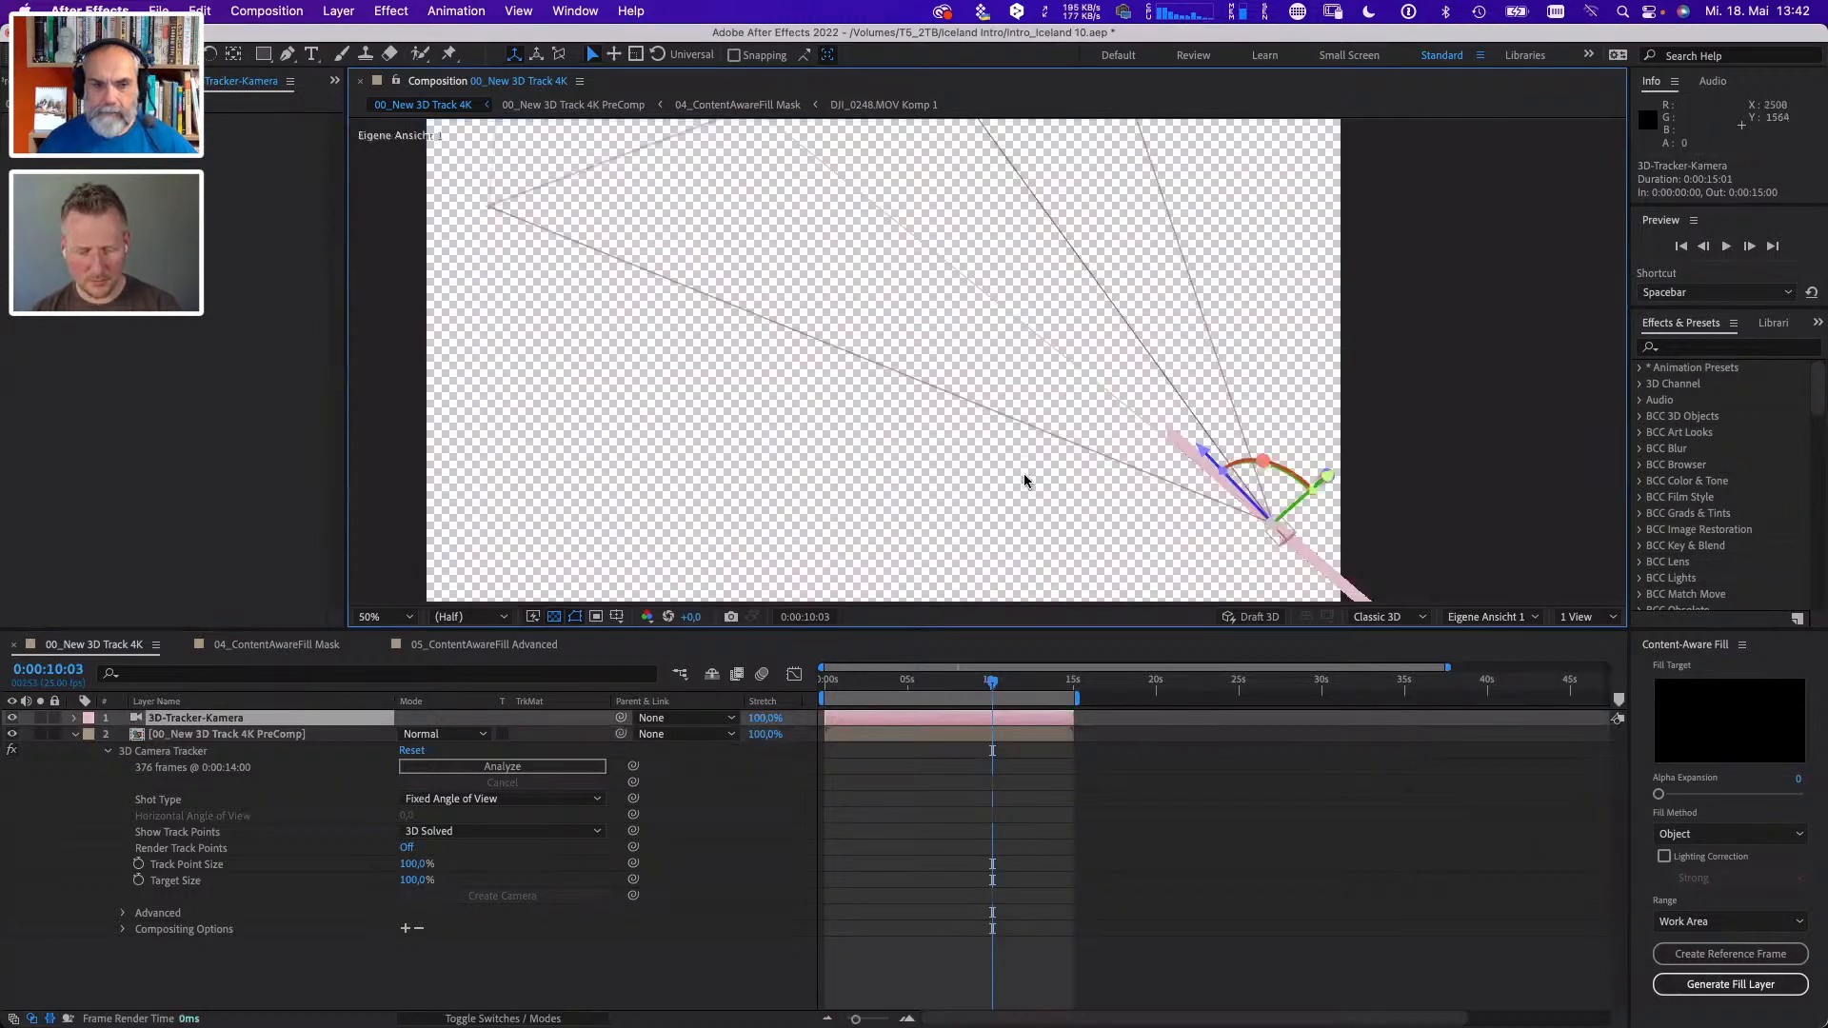
click(554, 616)
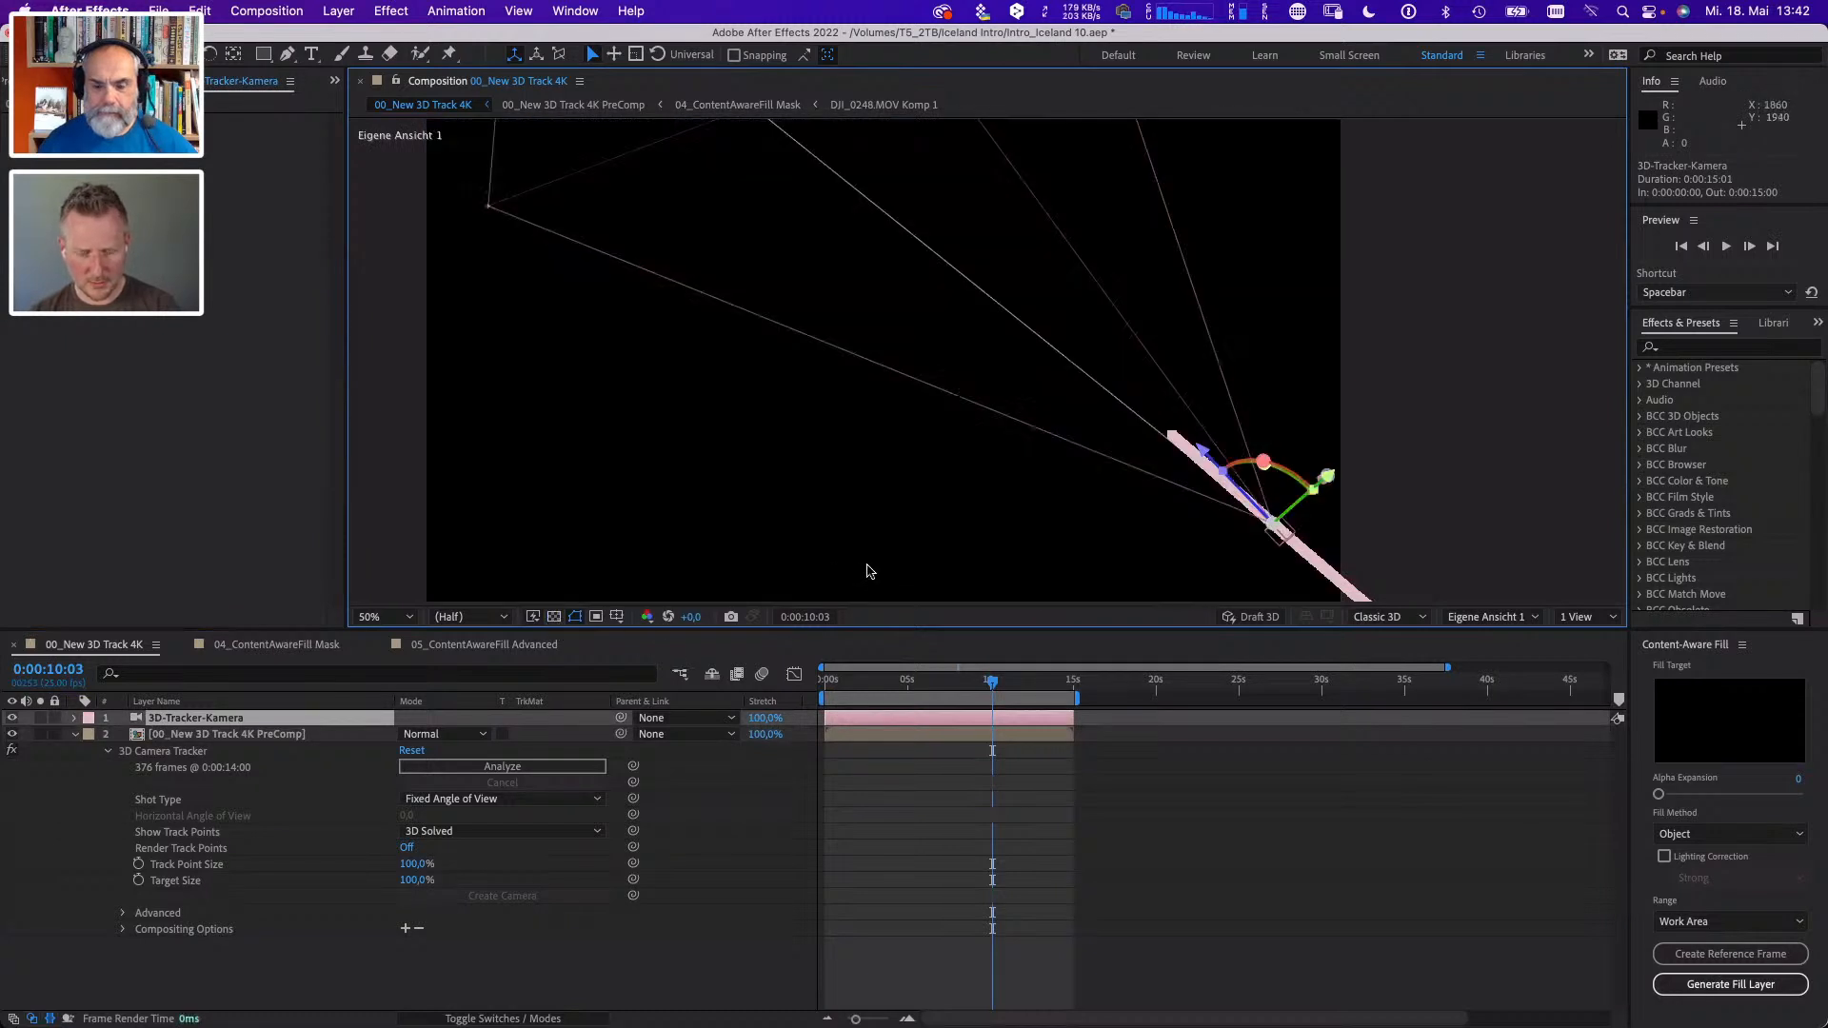
- Orbit the custom view around the tracked camera and scrub to 0:00:03:17 to examine its motion path
key(c)
drag(922, 473, 900, 431)
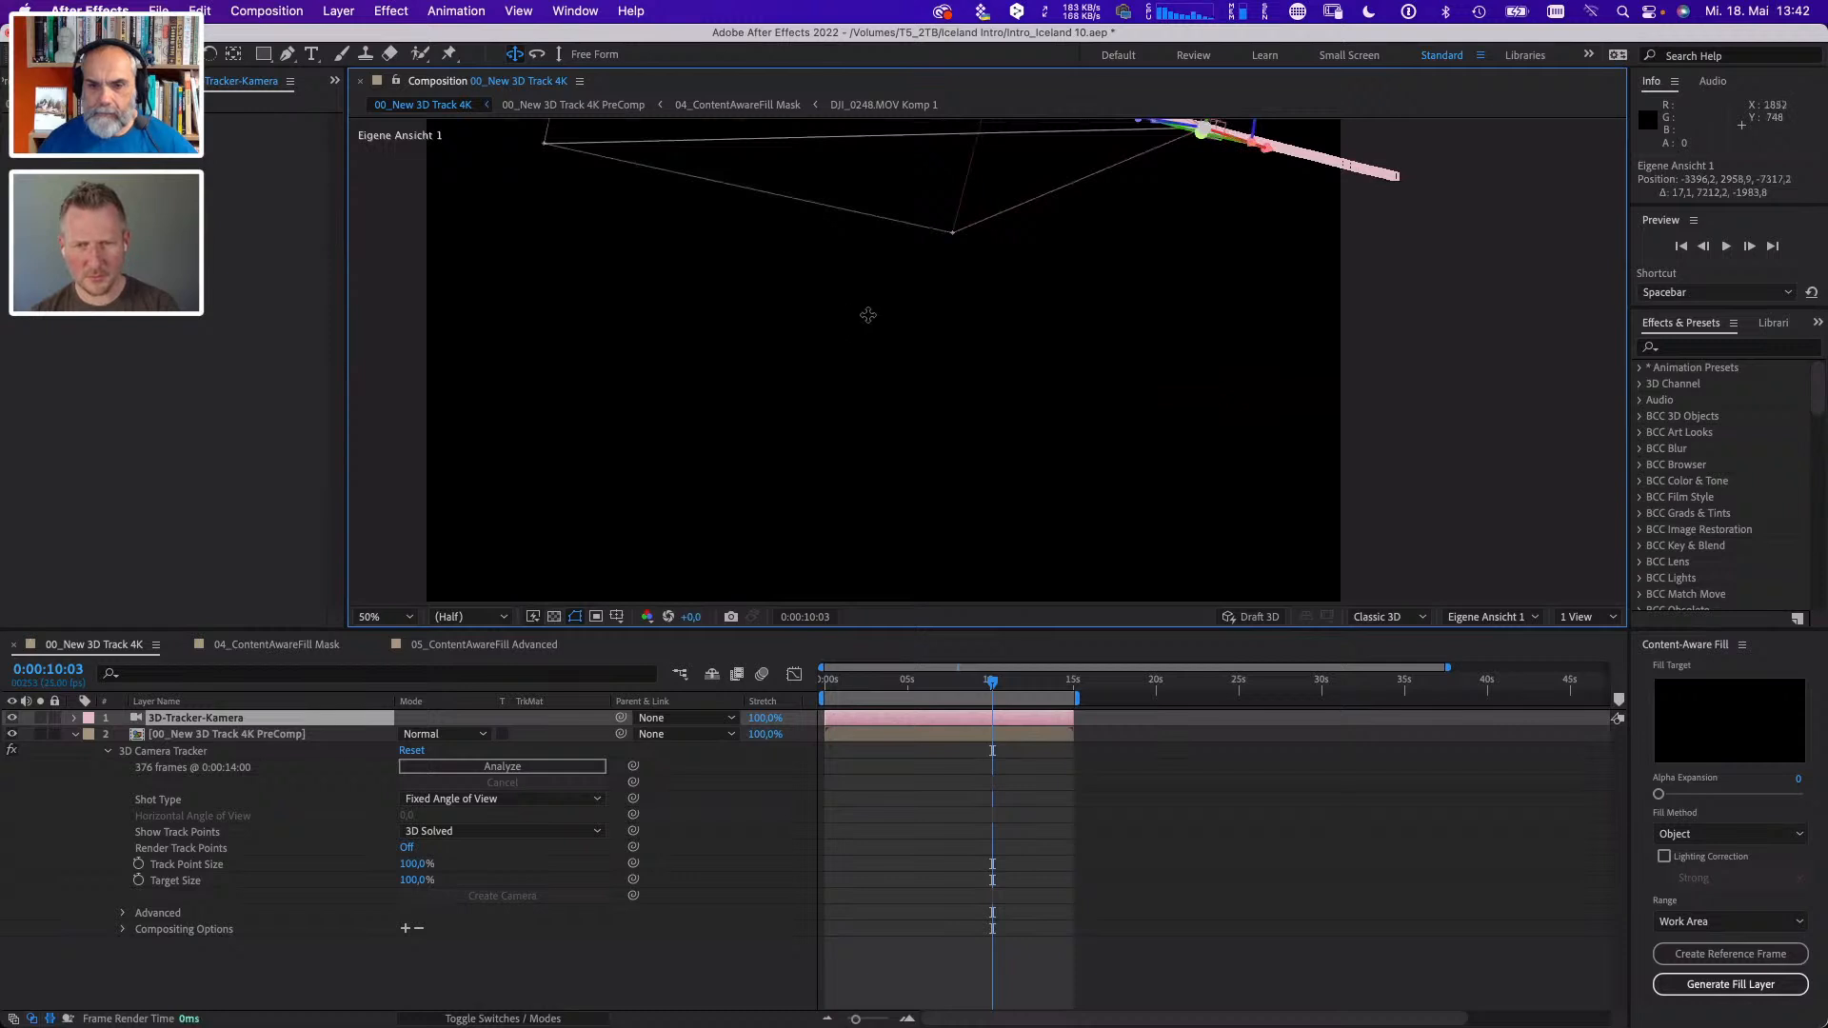
drag(866, 314, 852, 407)
drag(955, 680, 886, 725)
- Switch the 3D view back to Active Camera (3D-Tracker-Kamera) and go to 0:00:07:20
click(1512, 618)
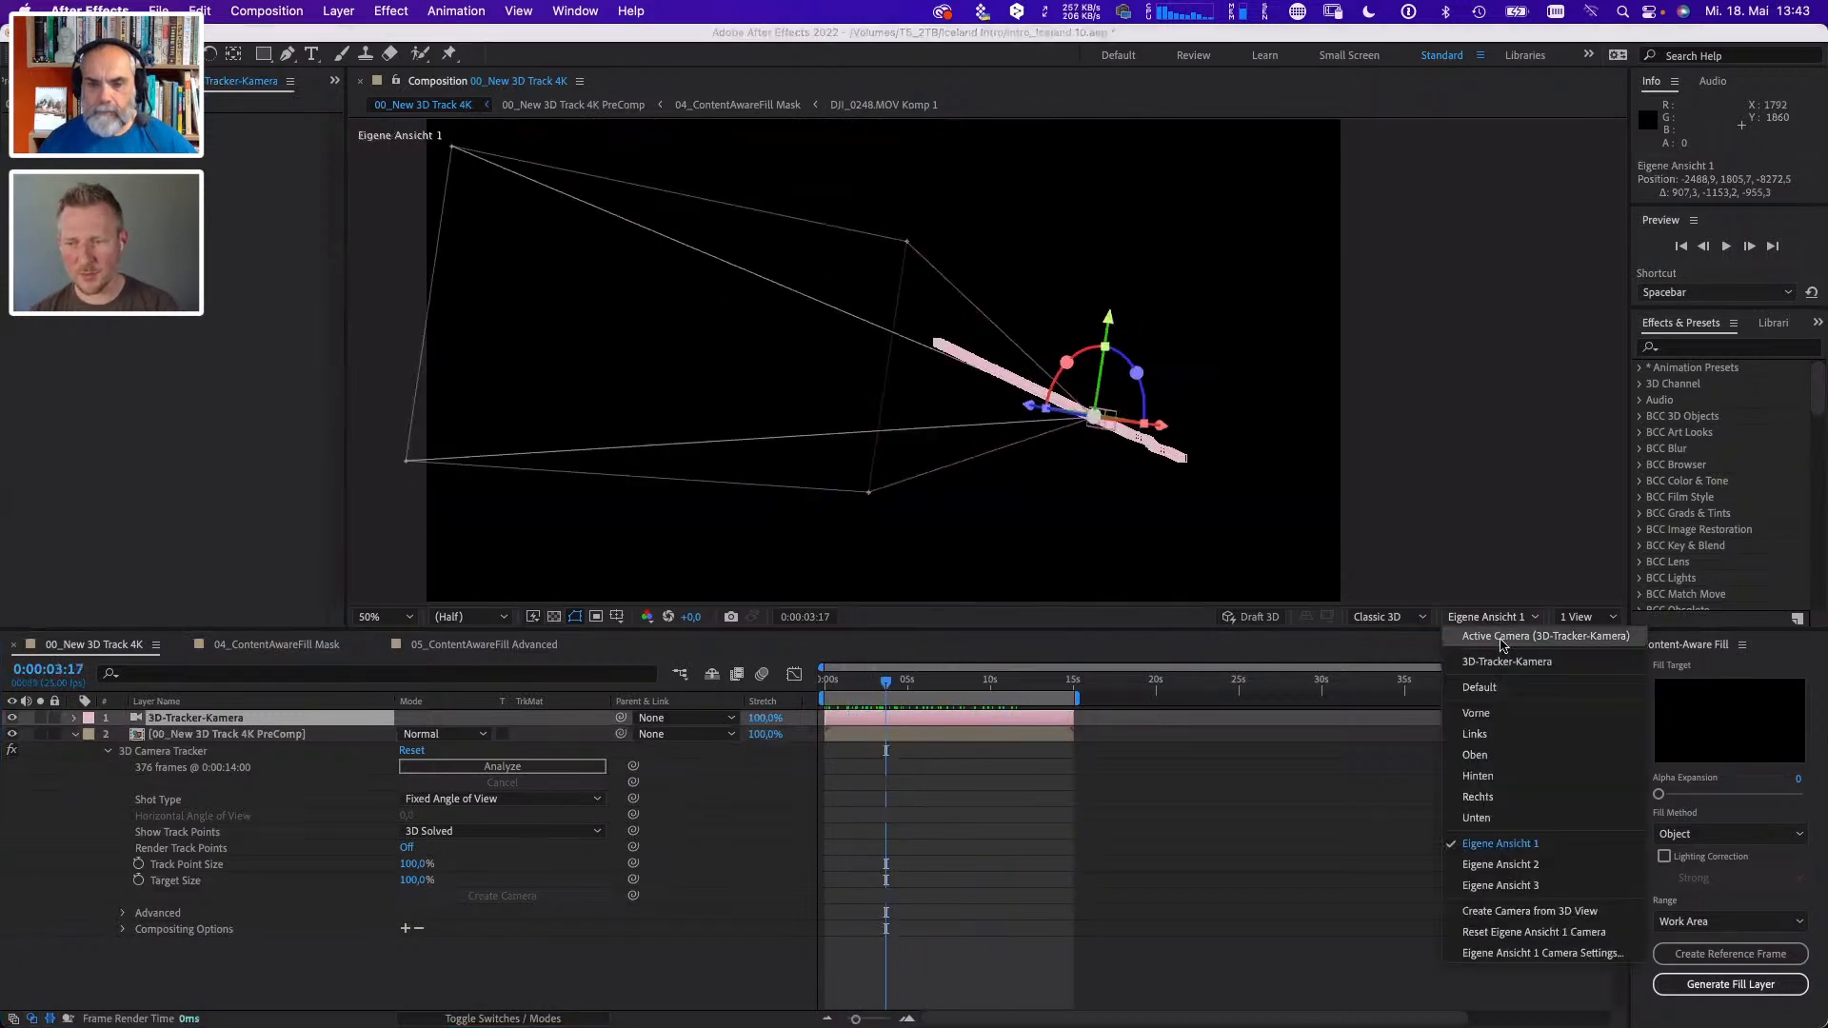
click(1506, 636)
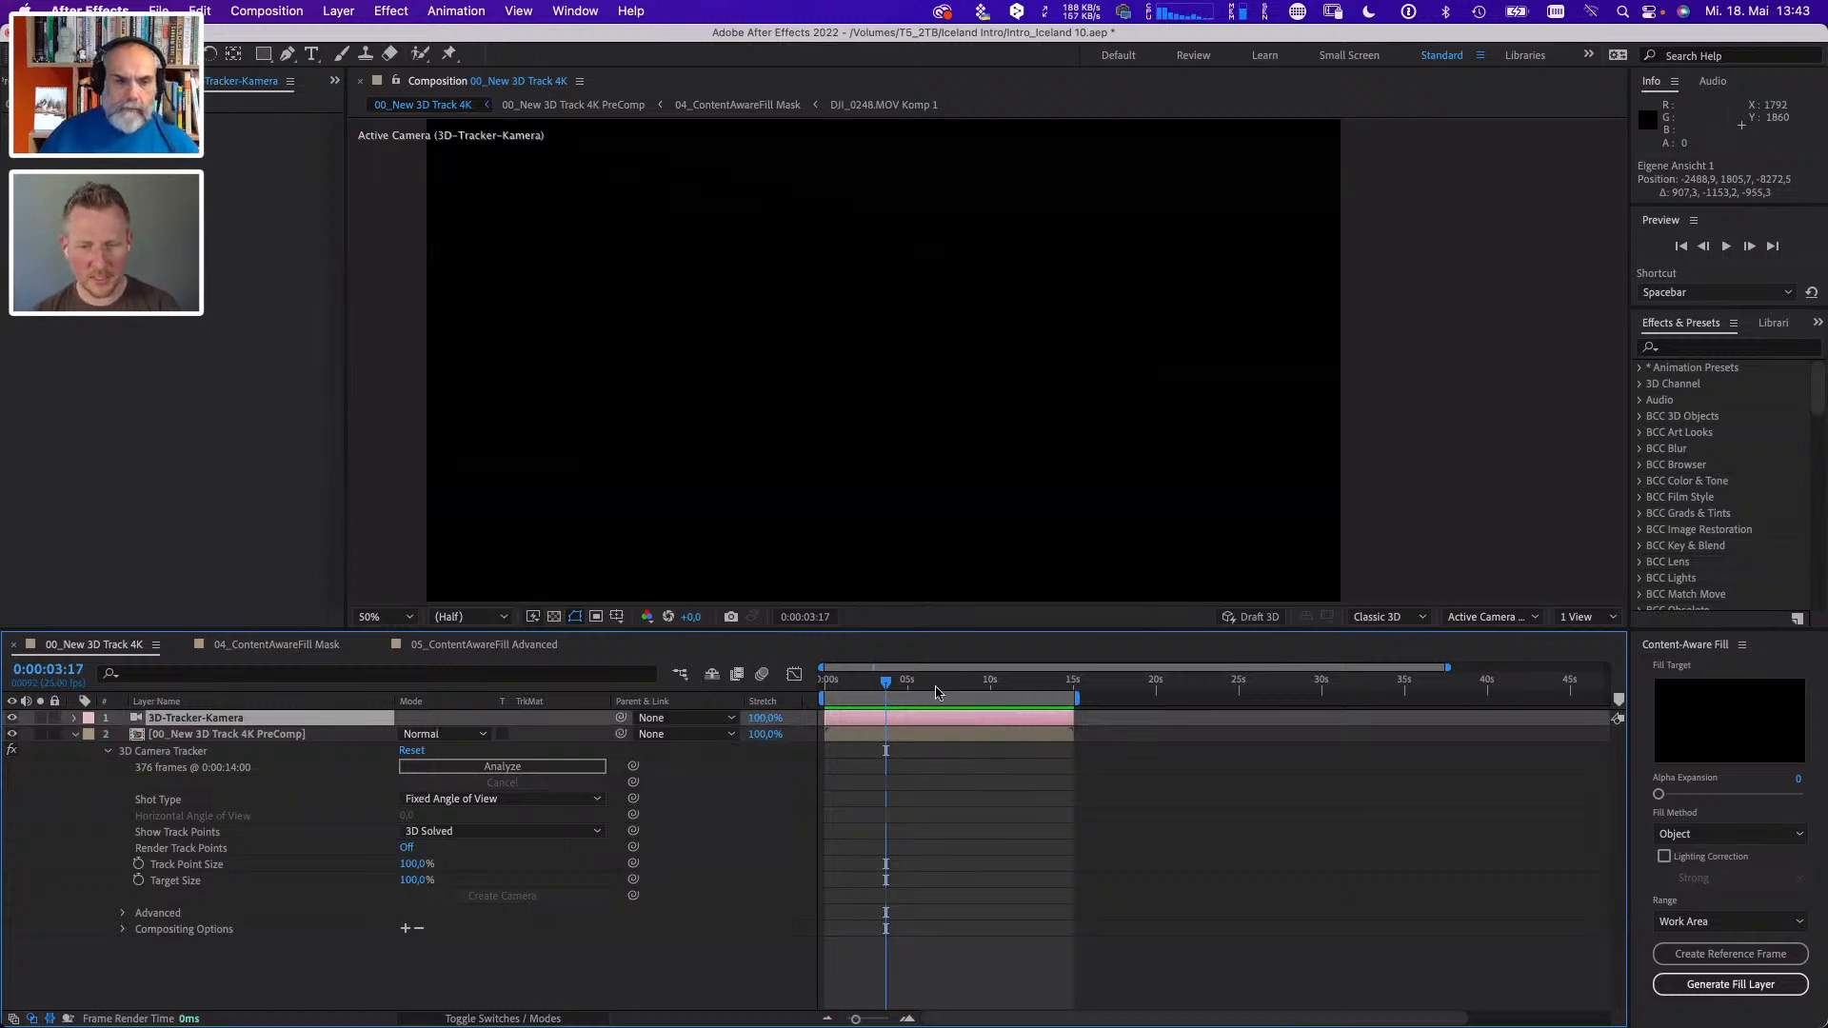
drag(937, 693, 967, 698)
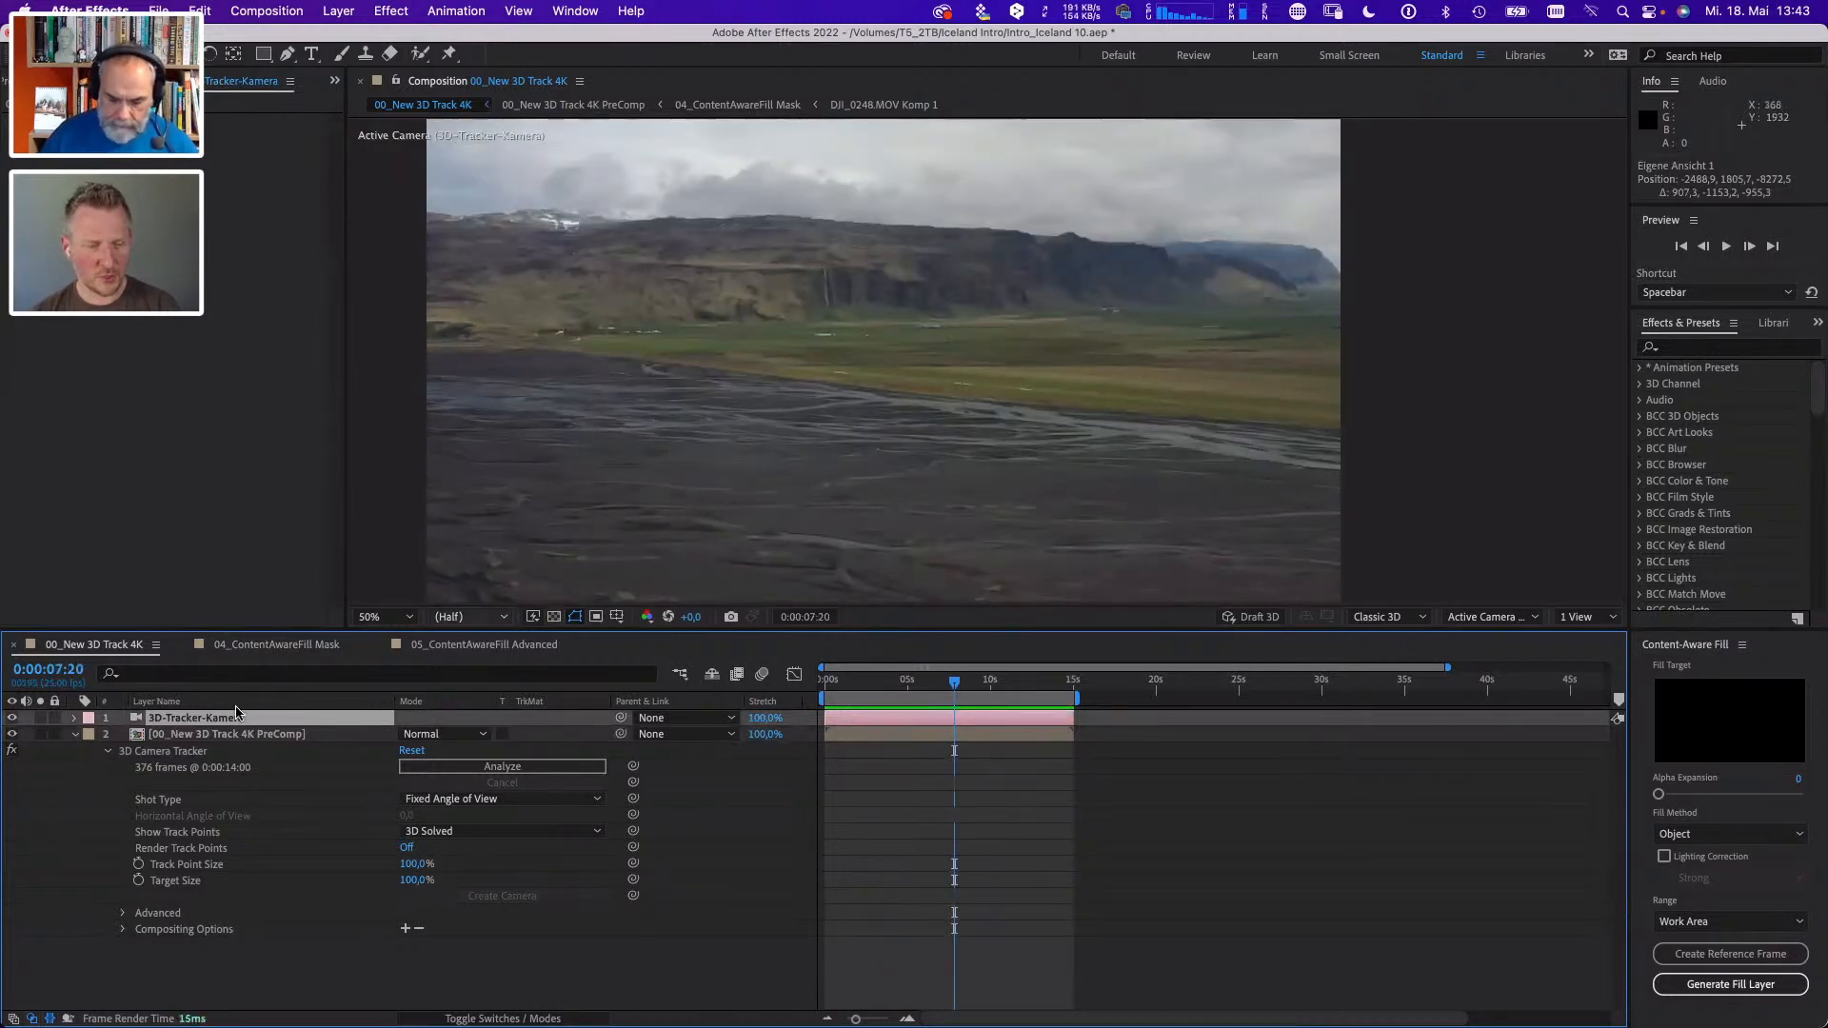
- Select a group of 3D Camera Tracker points on the dark riverbed in the foreground and create a text layer from them
click(233, 735)
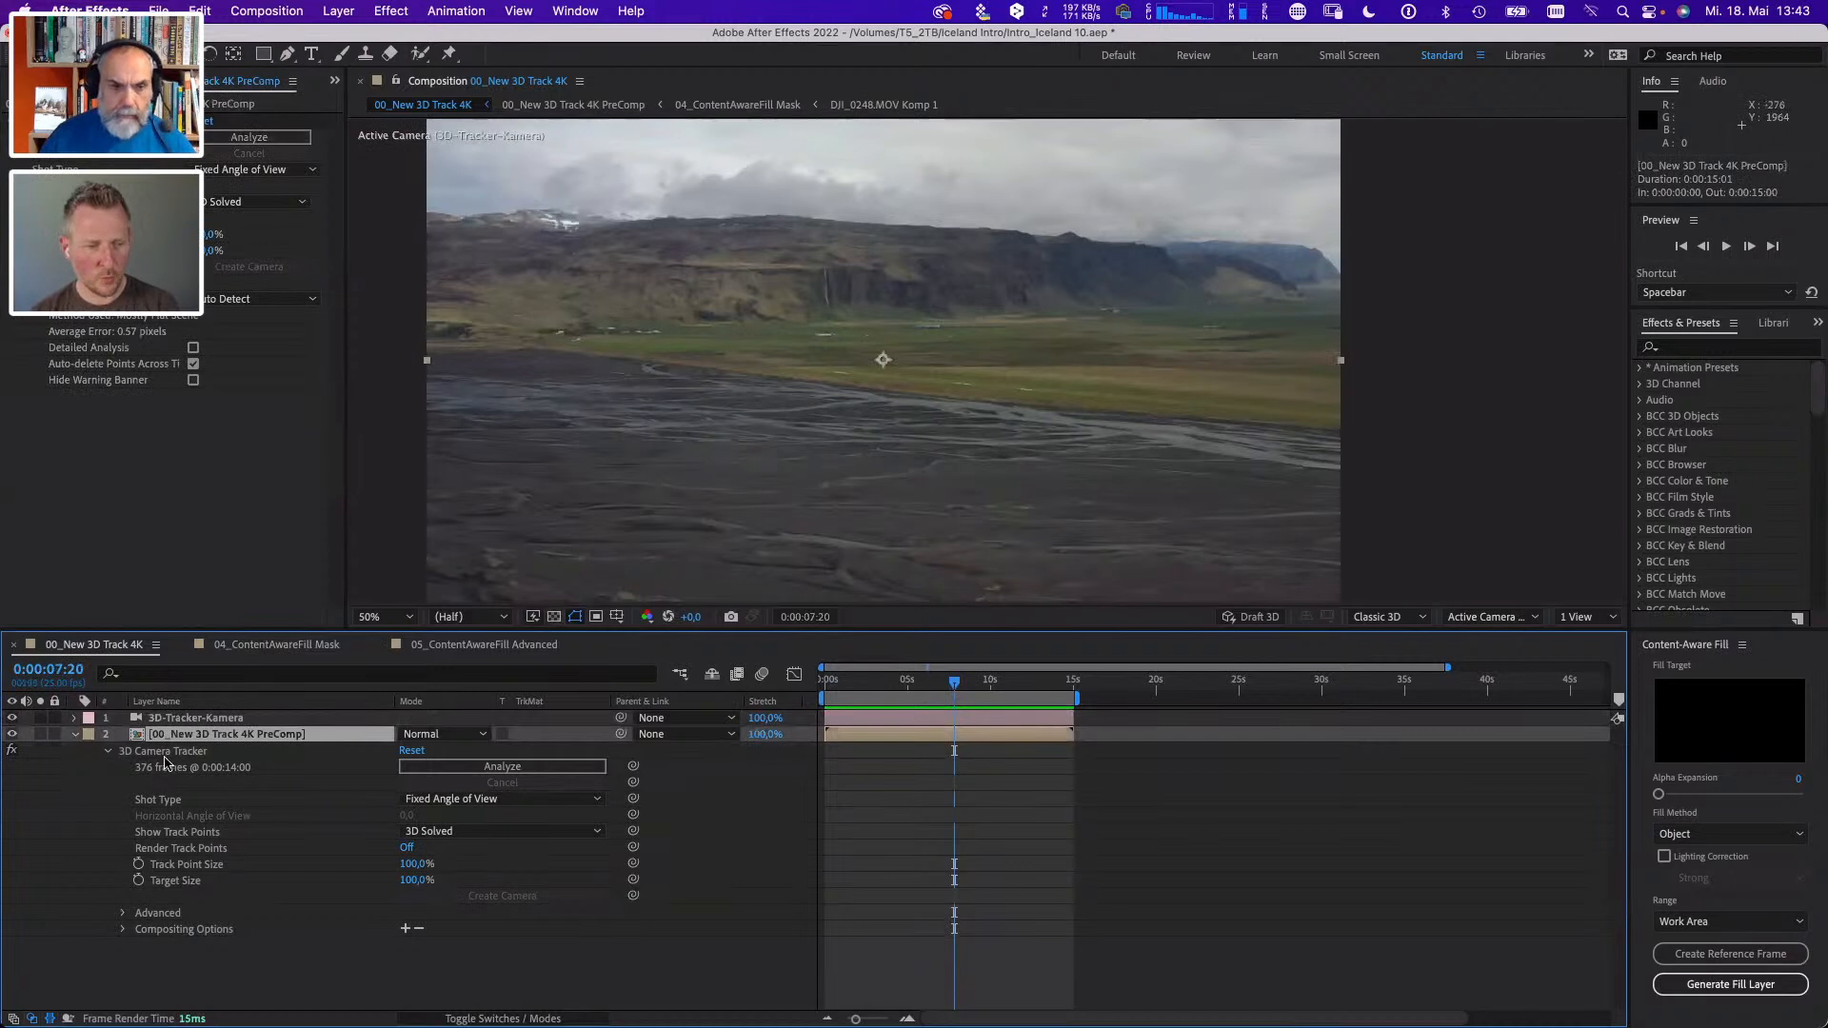
click(165, 751)
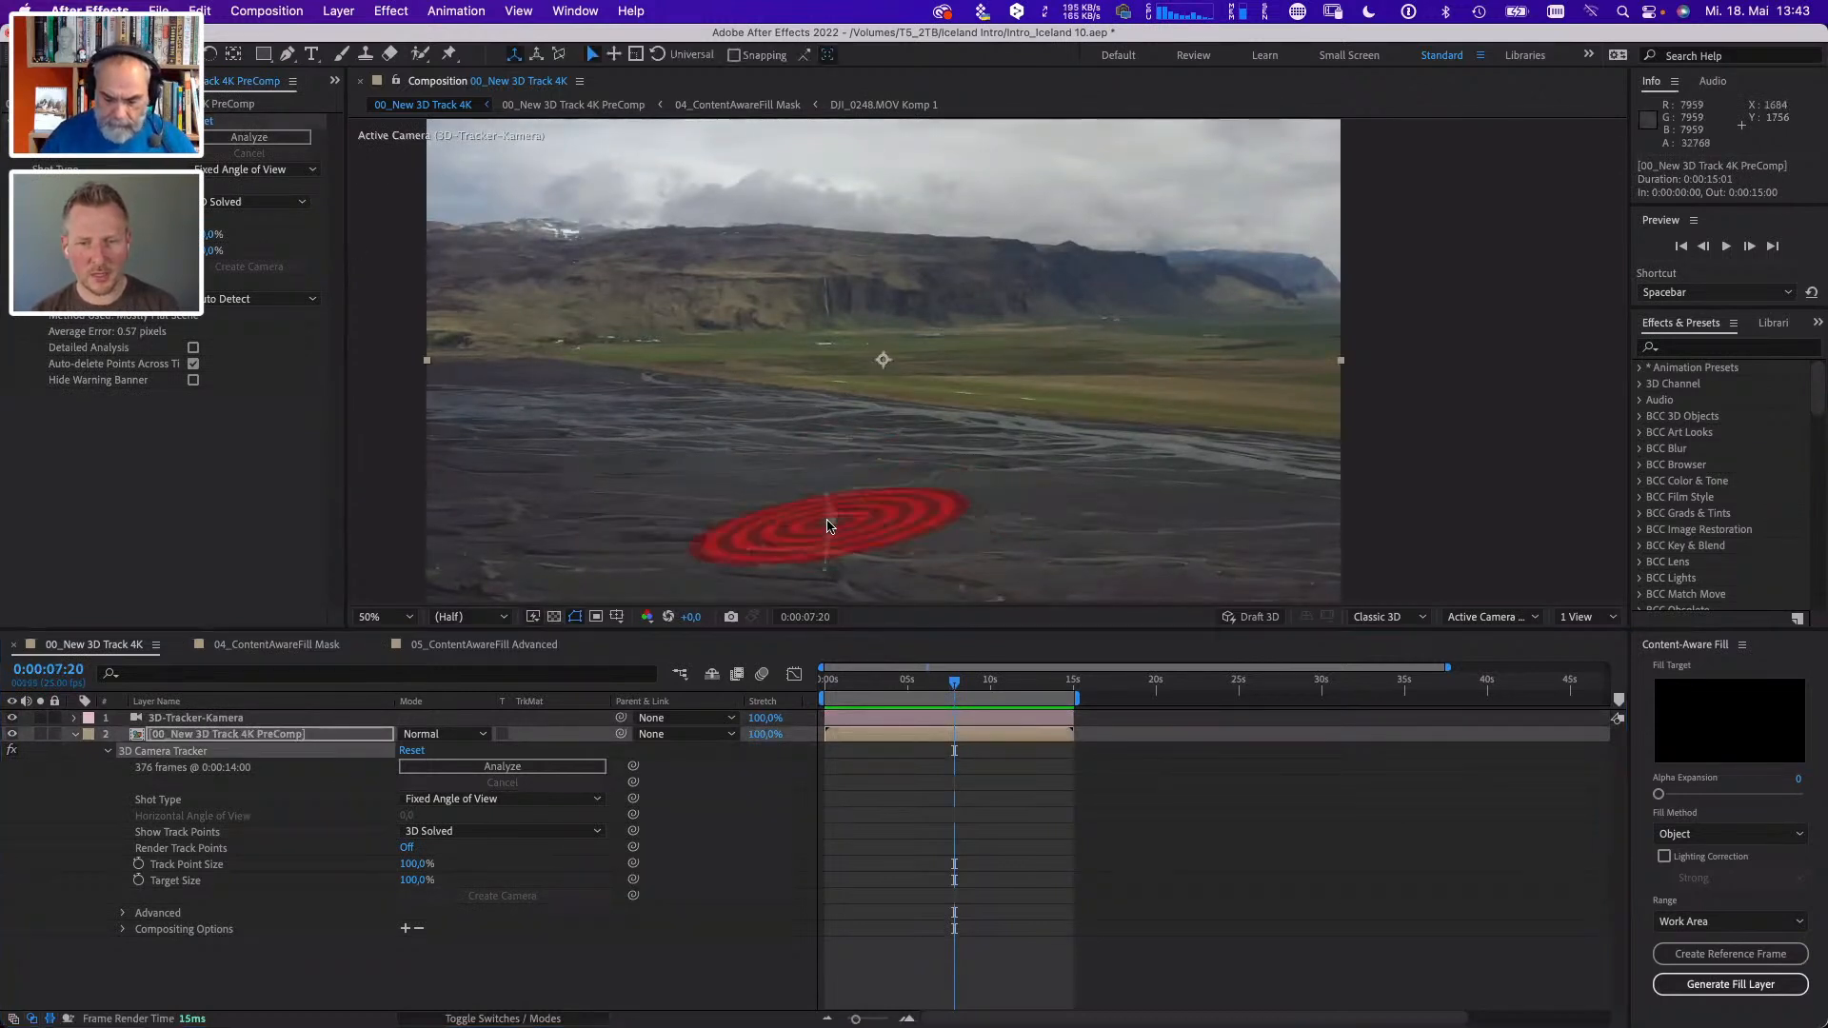
mouse_move(891, 514)
mouse_down()
mouse_move(943, 580)
mouse_move(808, 512)
mouse_move(843, 477)
mouse_up()
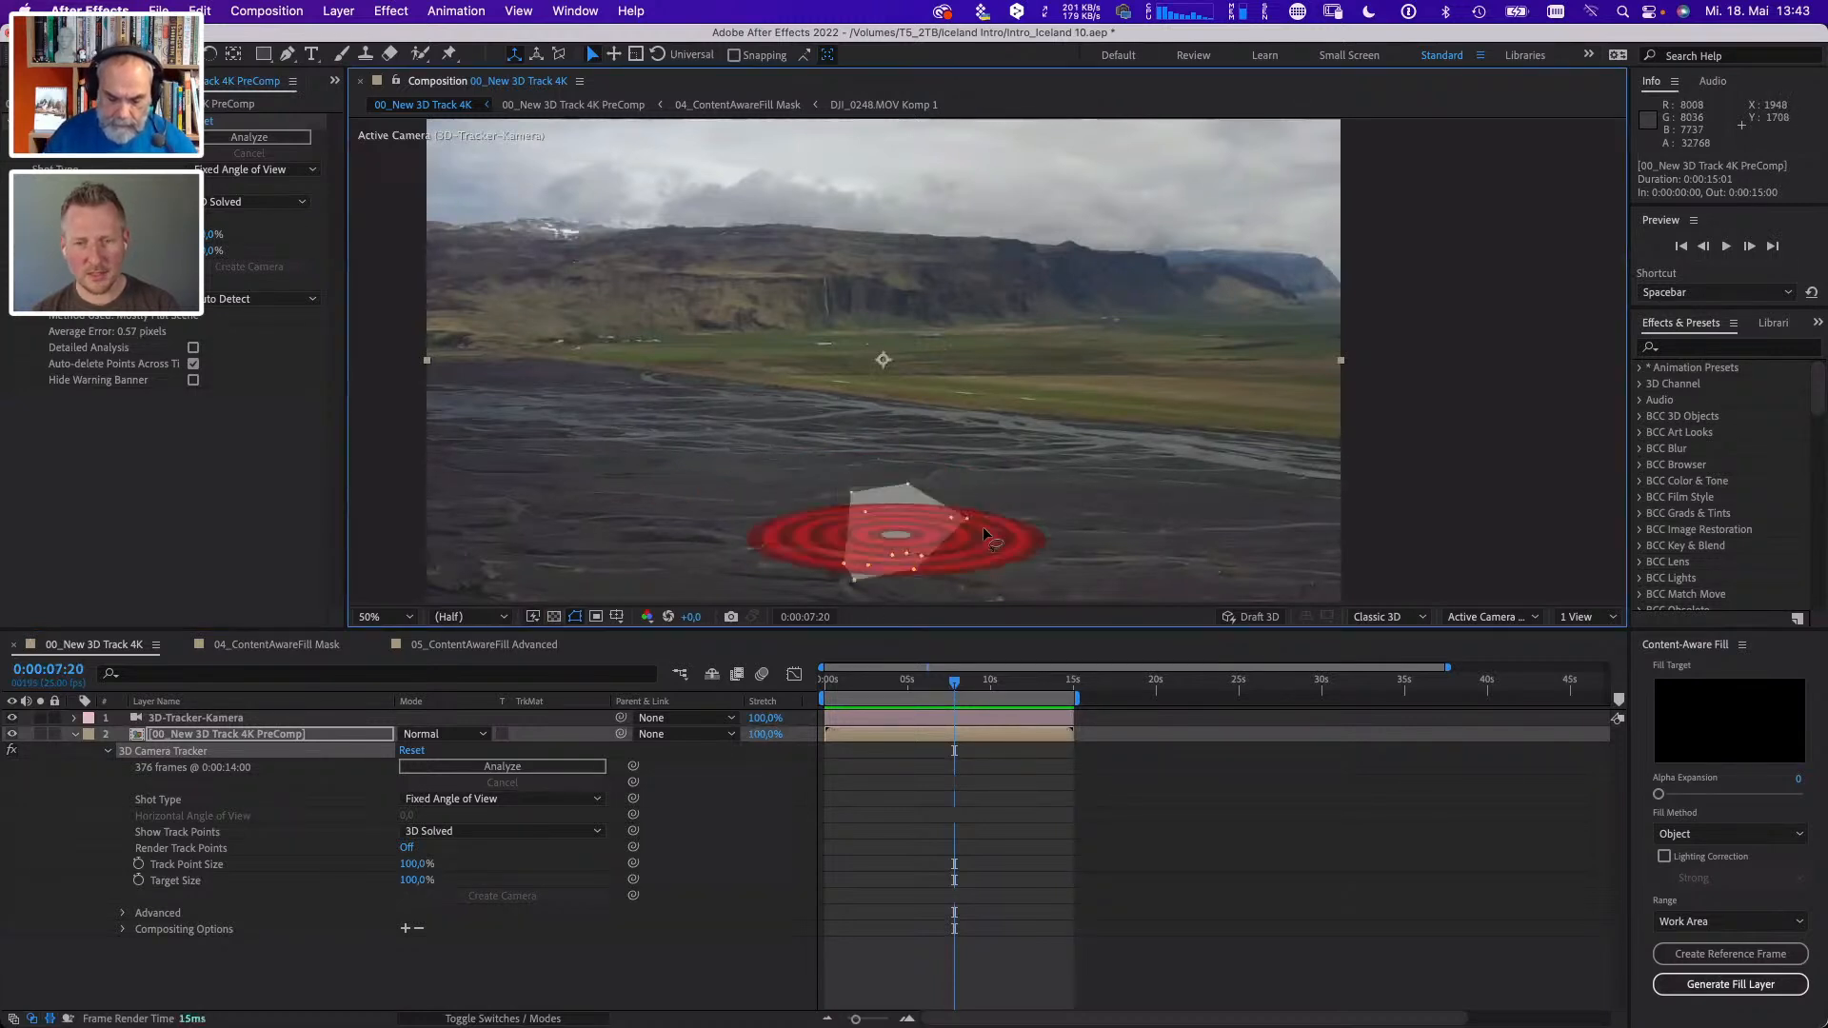
right_click(898, 540)
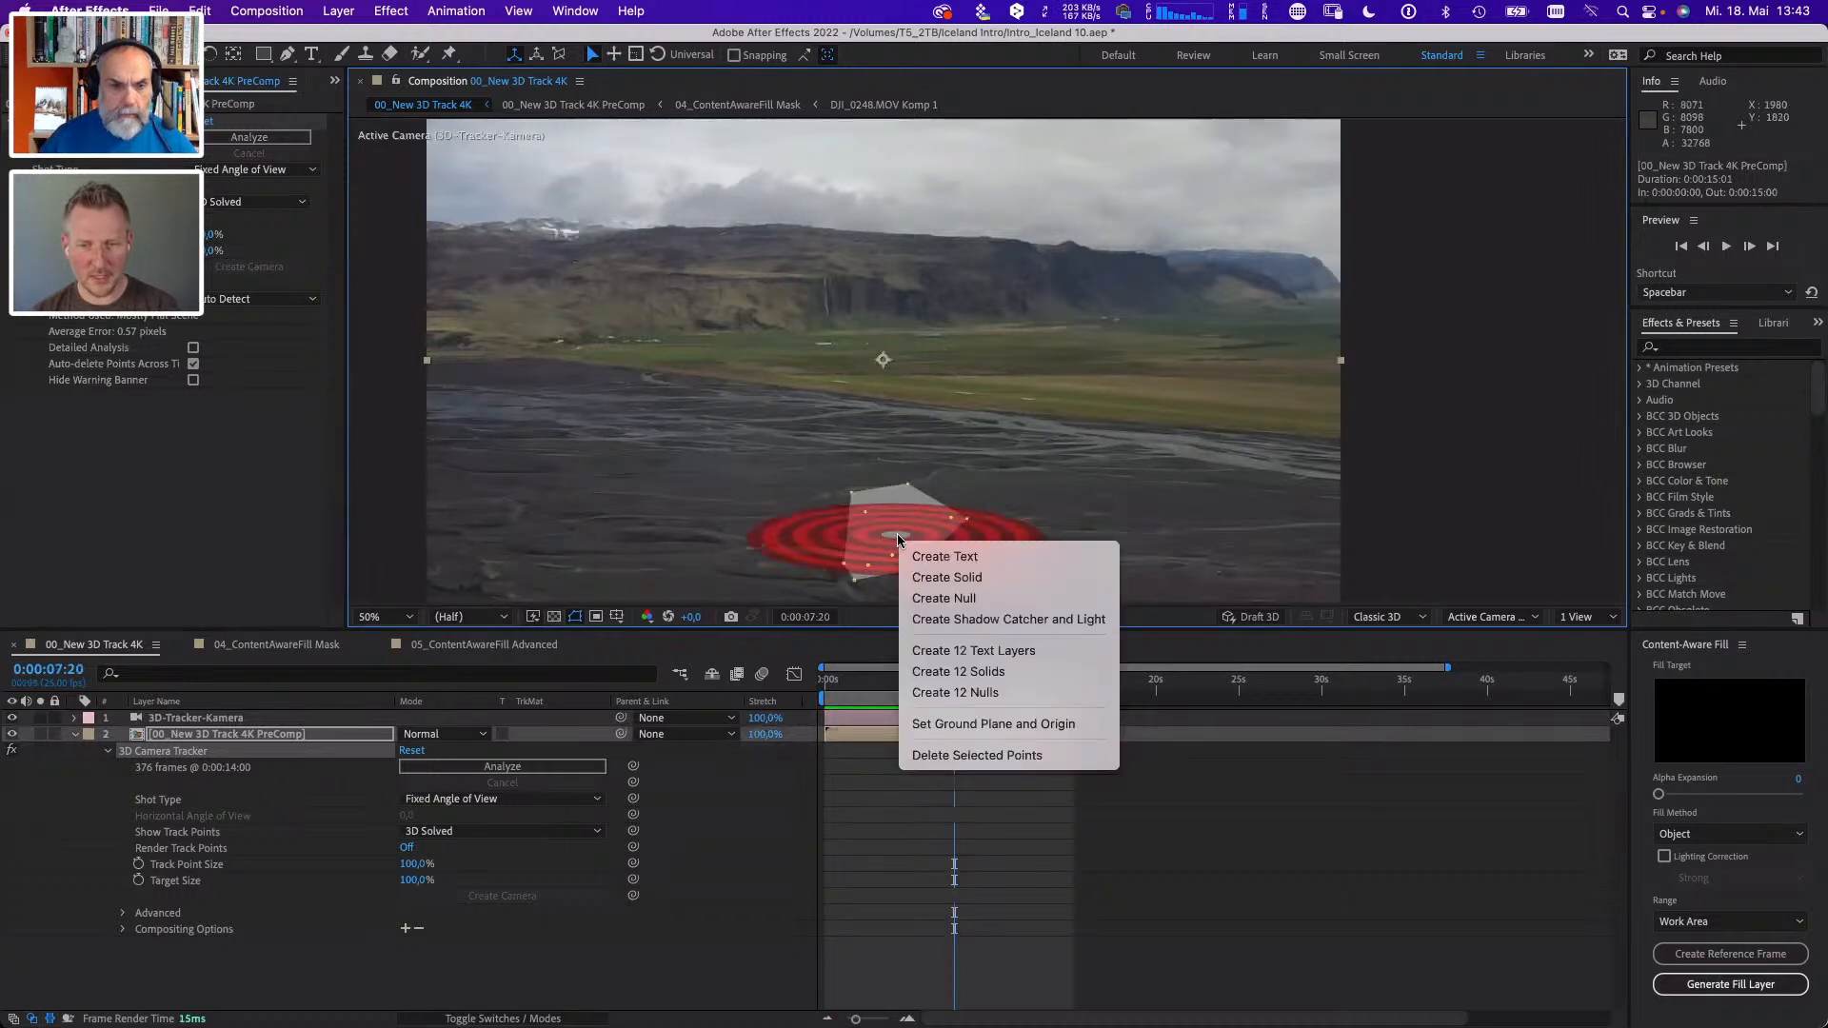
click(942, 558)
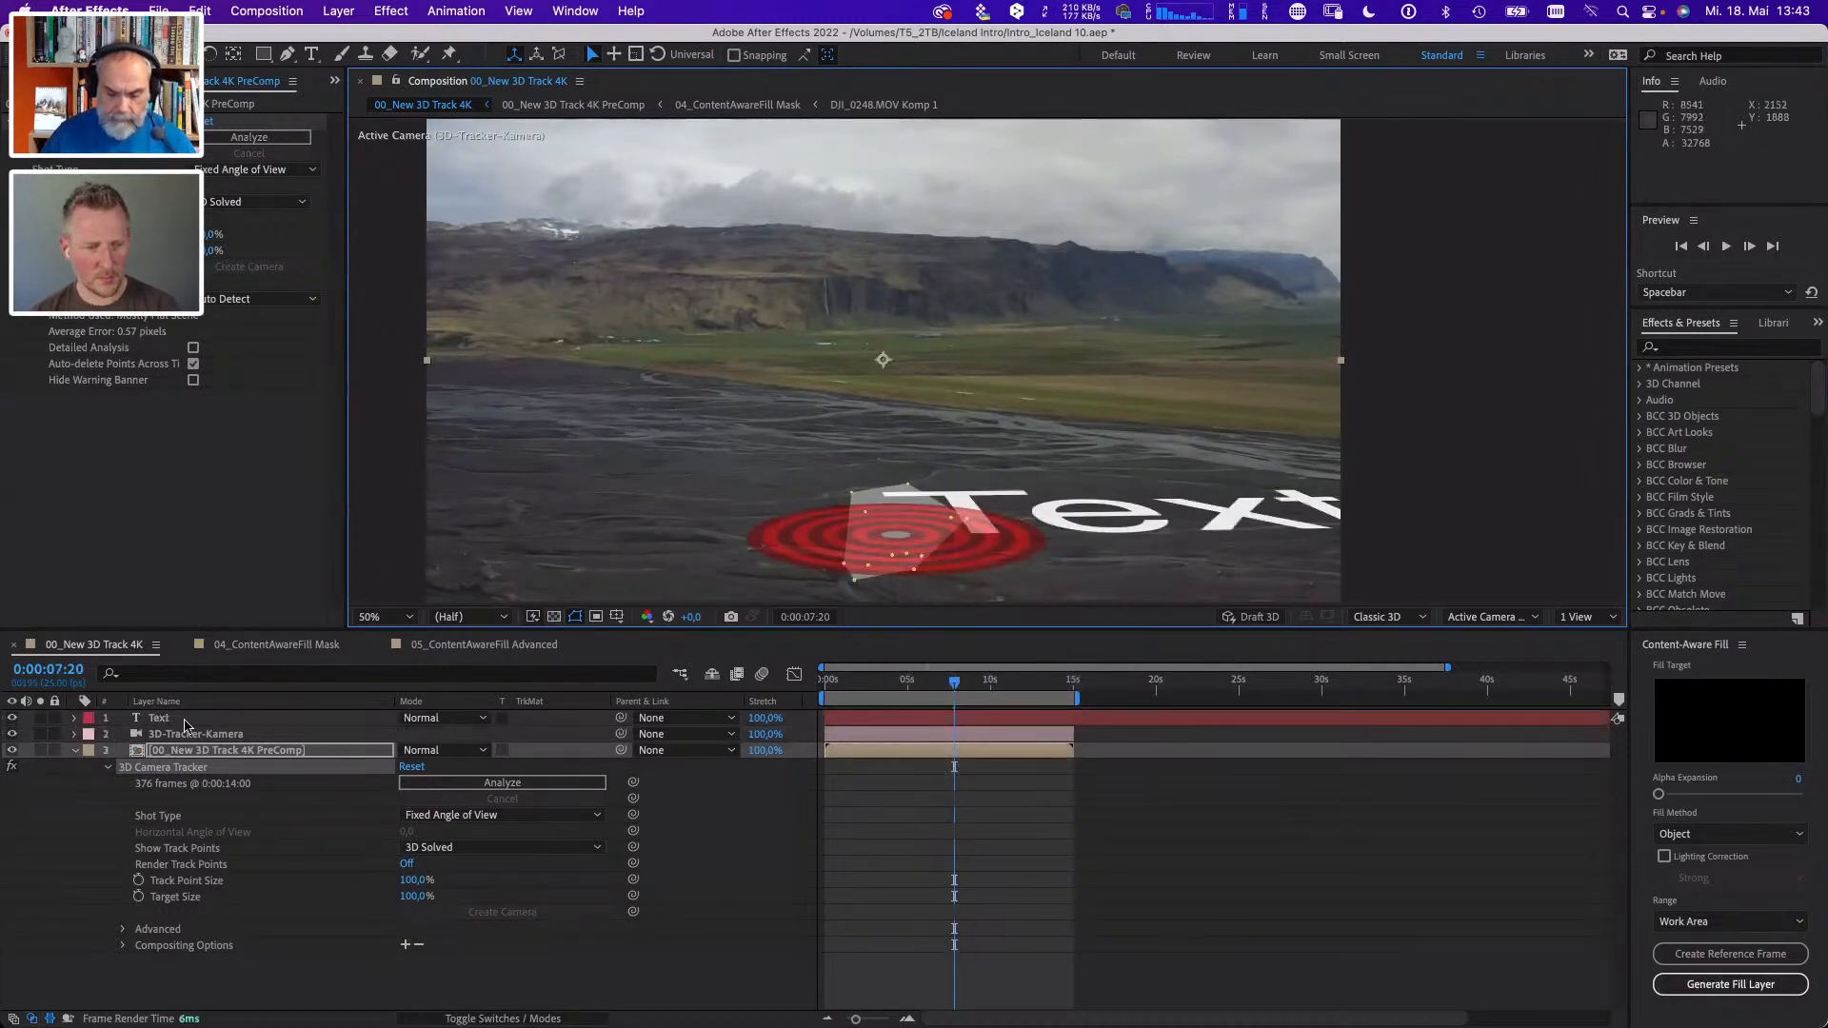
- Replace the placeholder content of the tracked text layer on the riverbed with the first name and return to the Selection tool
double_click(183, 720)
text(o)
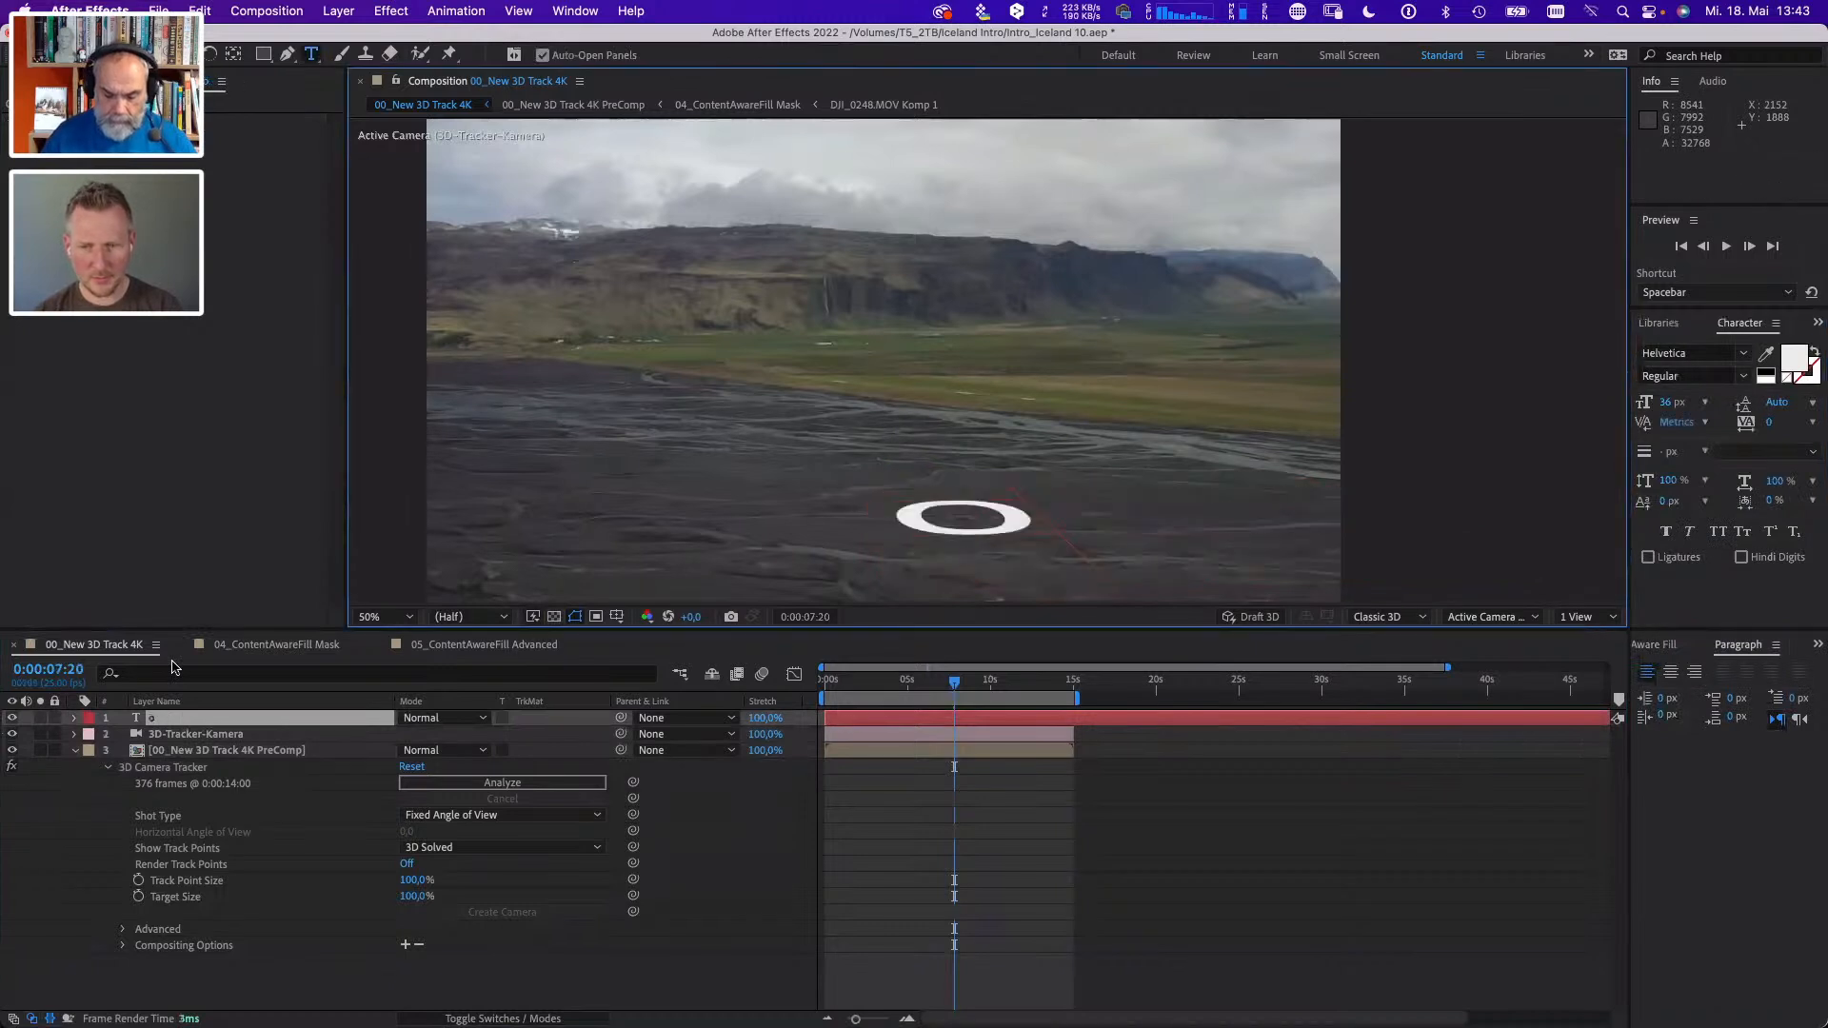
text(ny)
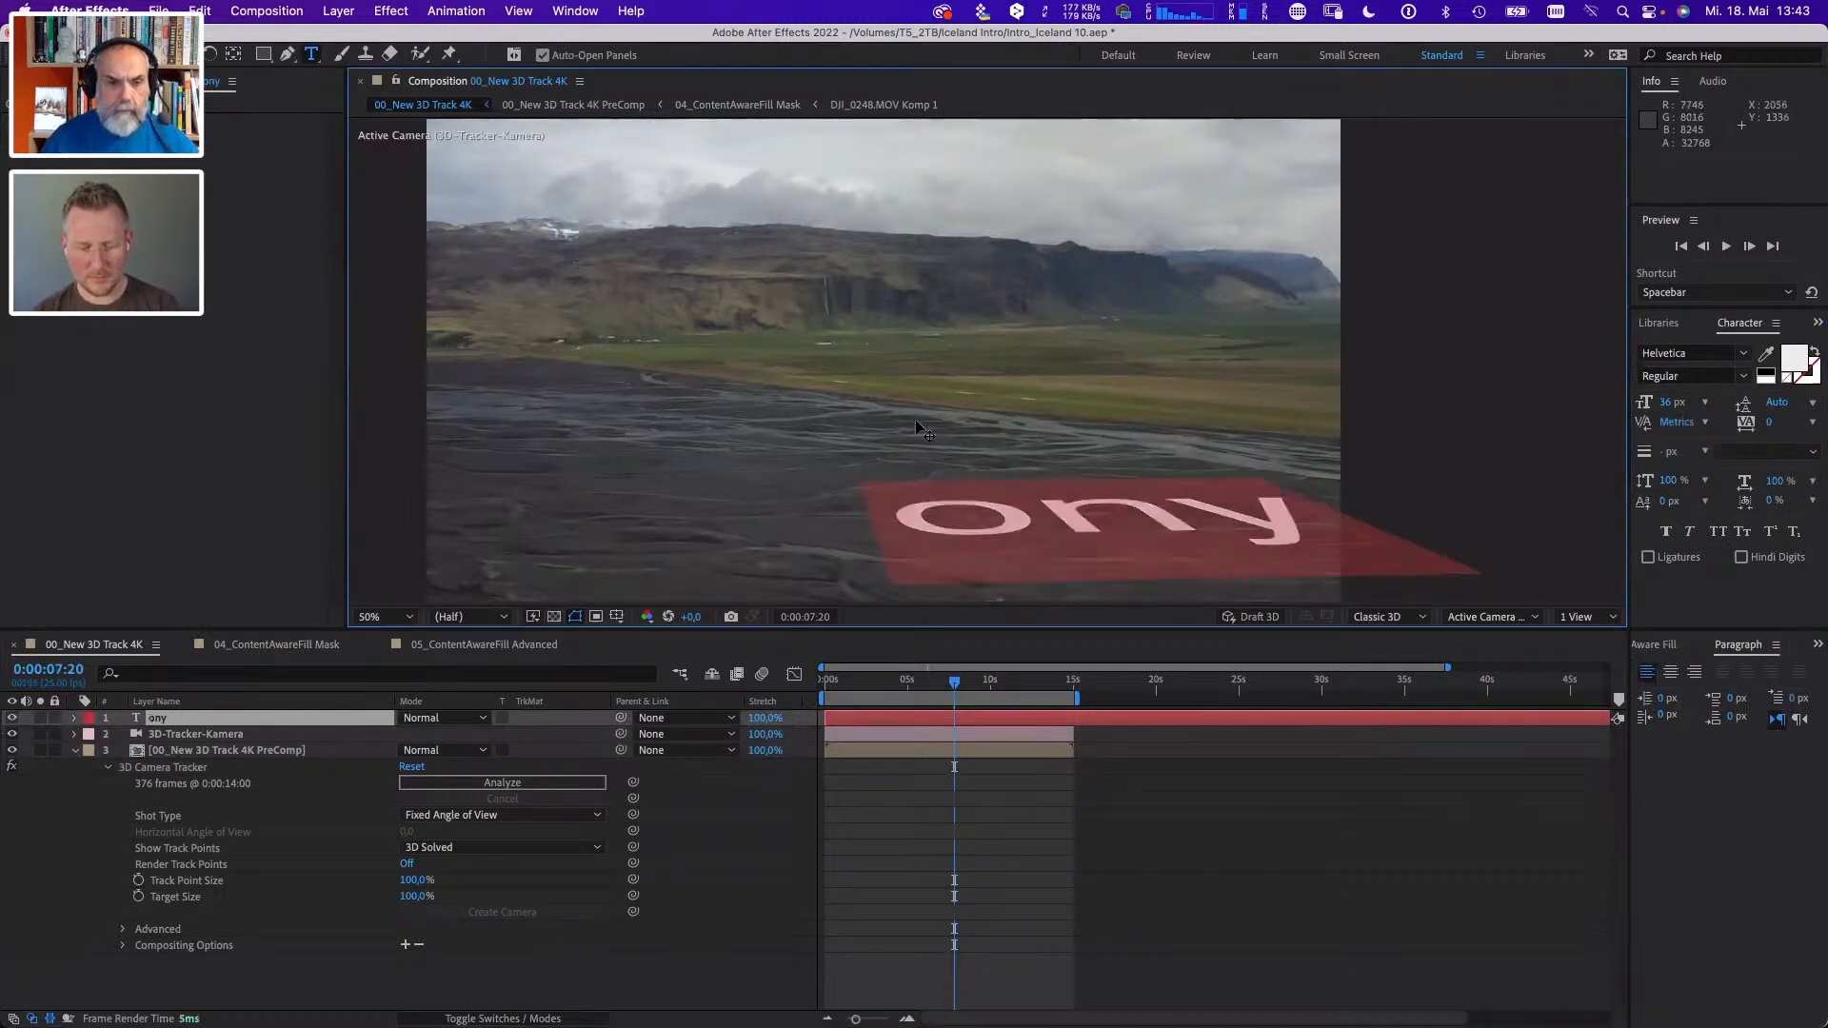
text(Tony)
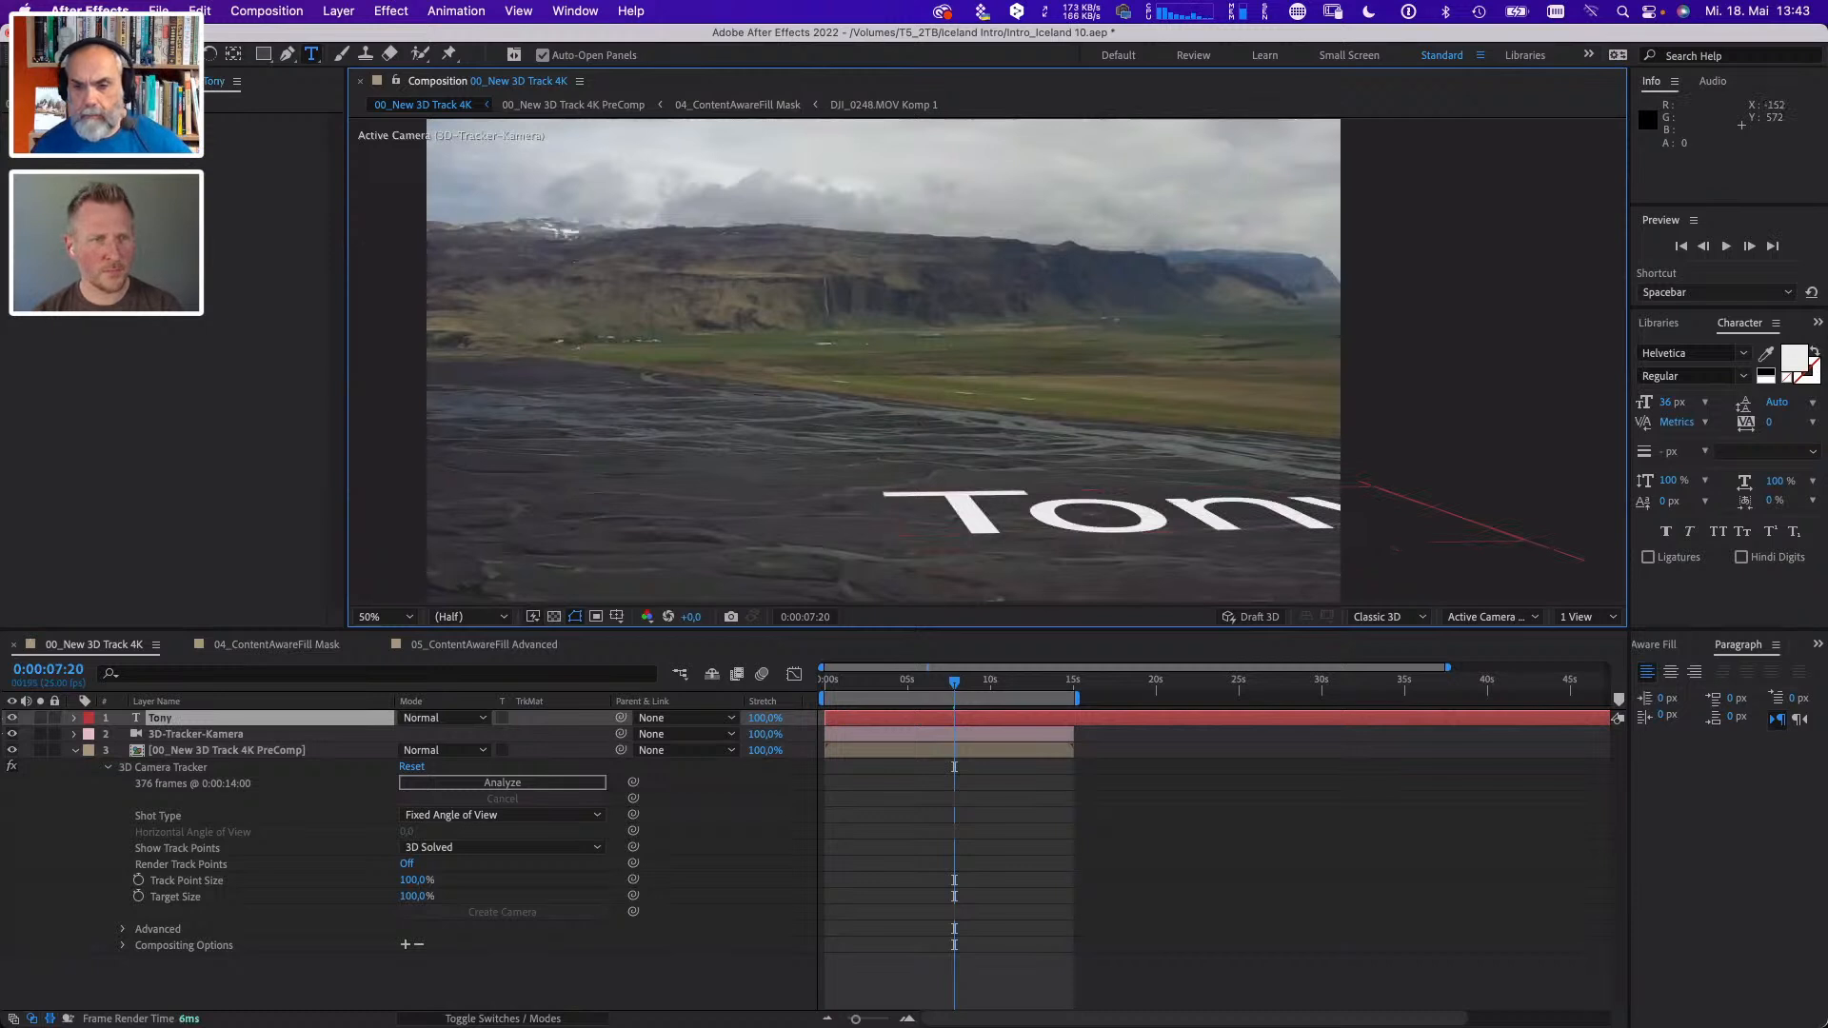
click(41, 54)
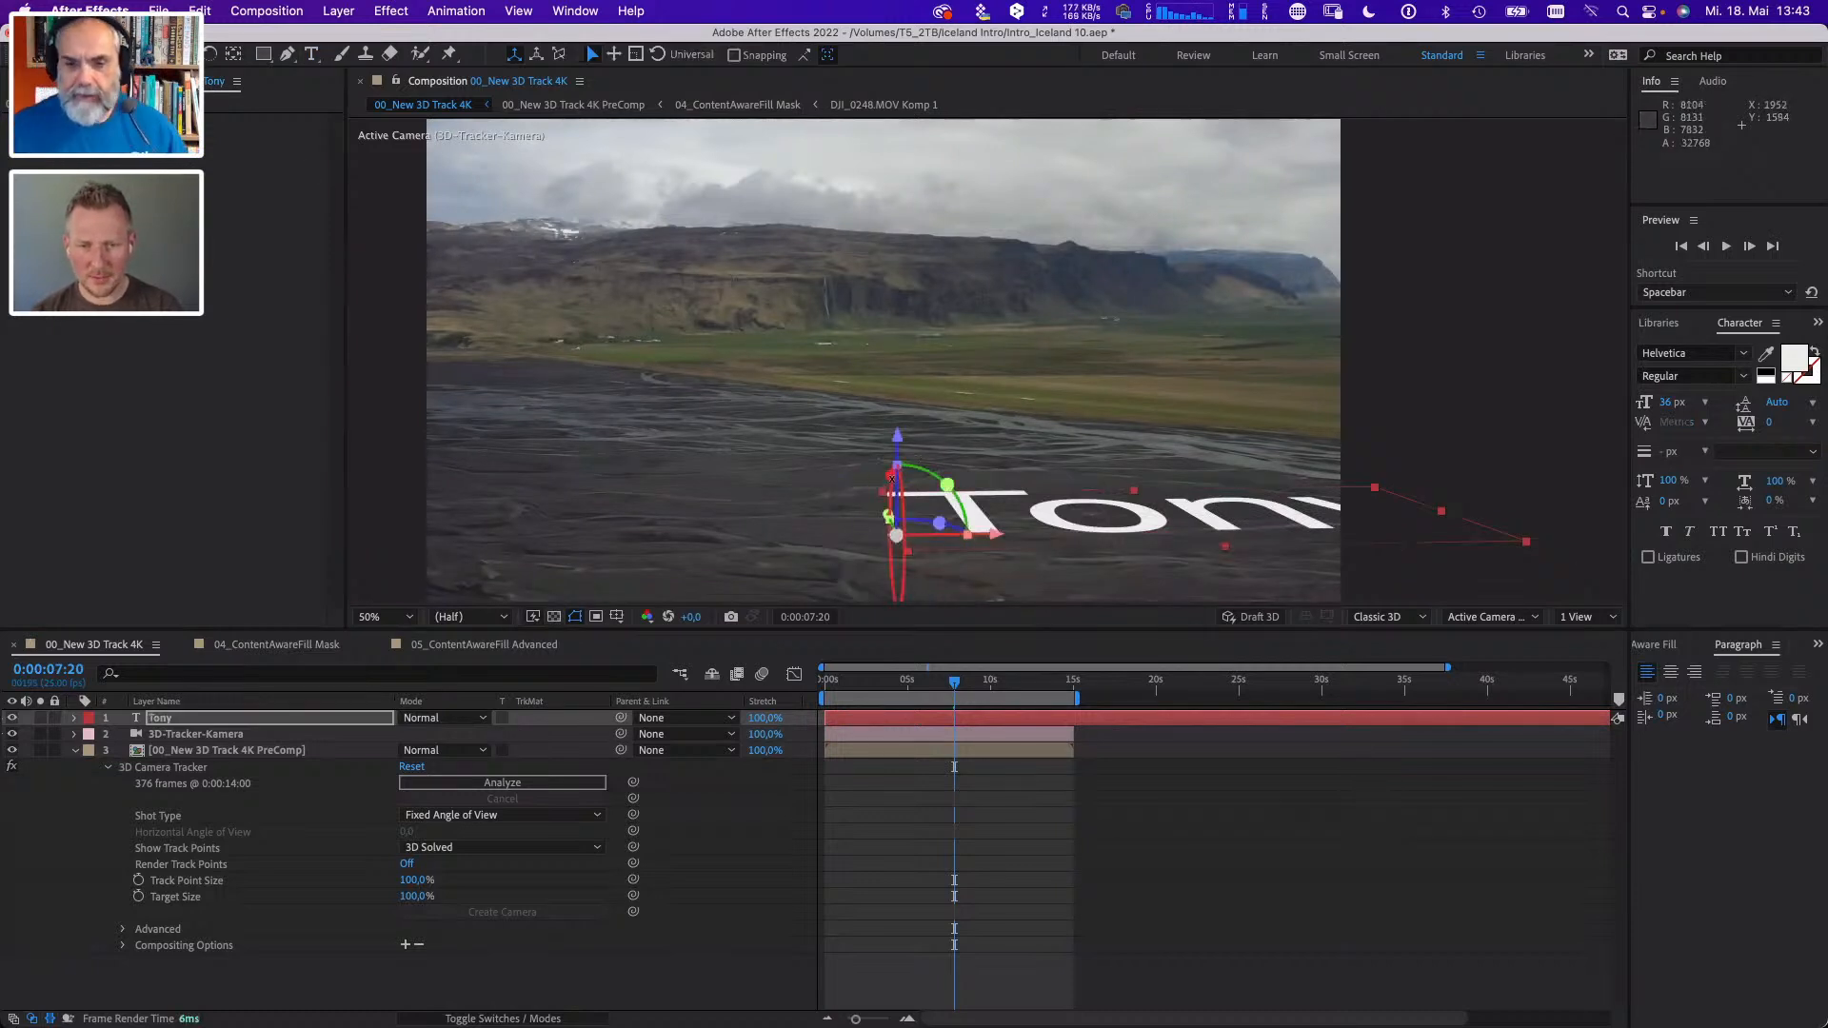
- Rotate the tracked text layer about its X axis so it stands upright on the riverbed, and set its scale to 2500%
drag(892, 478, 914, 531)
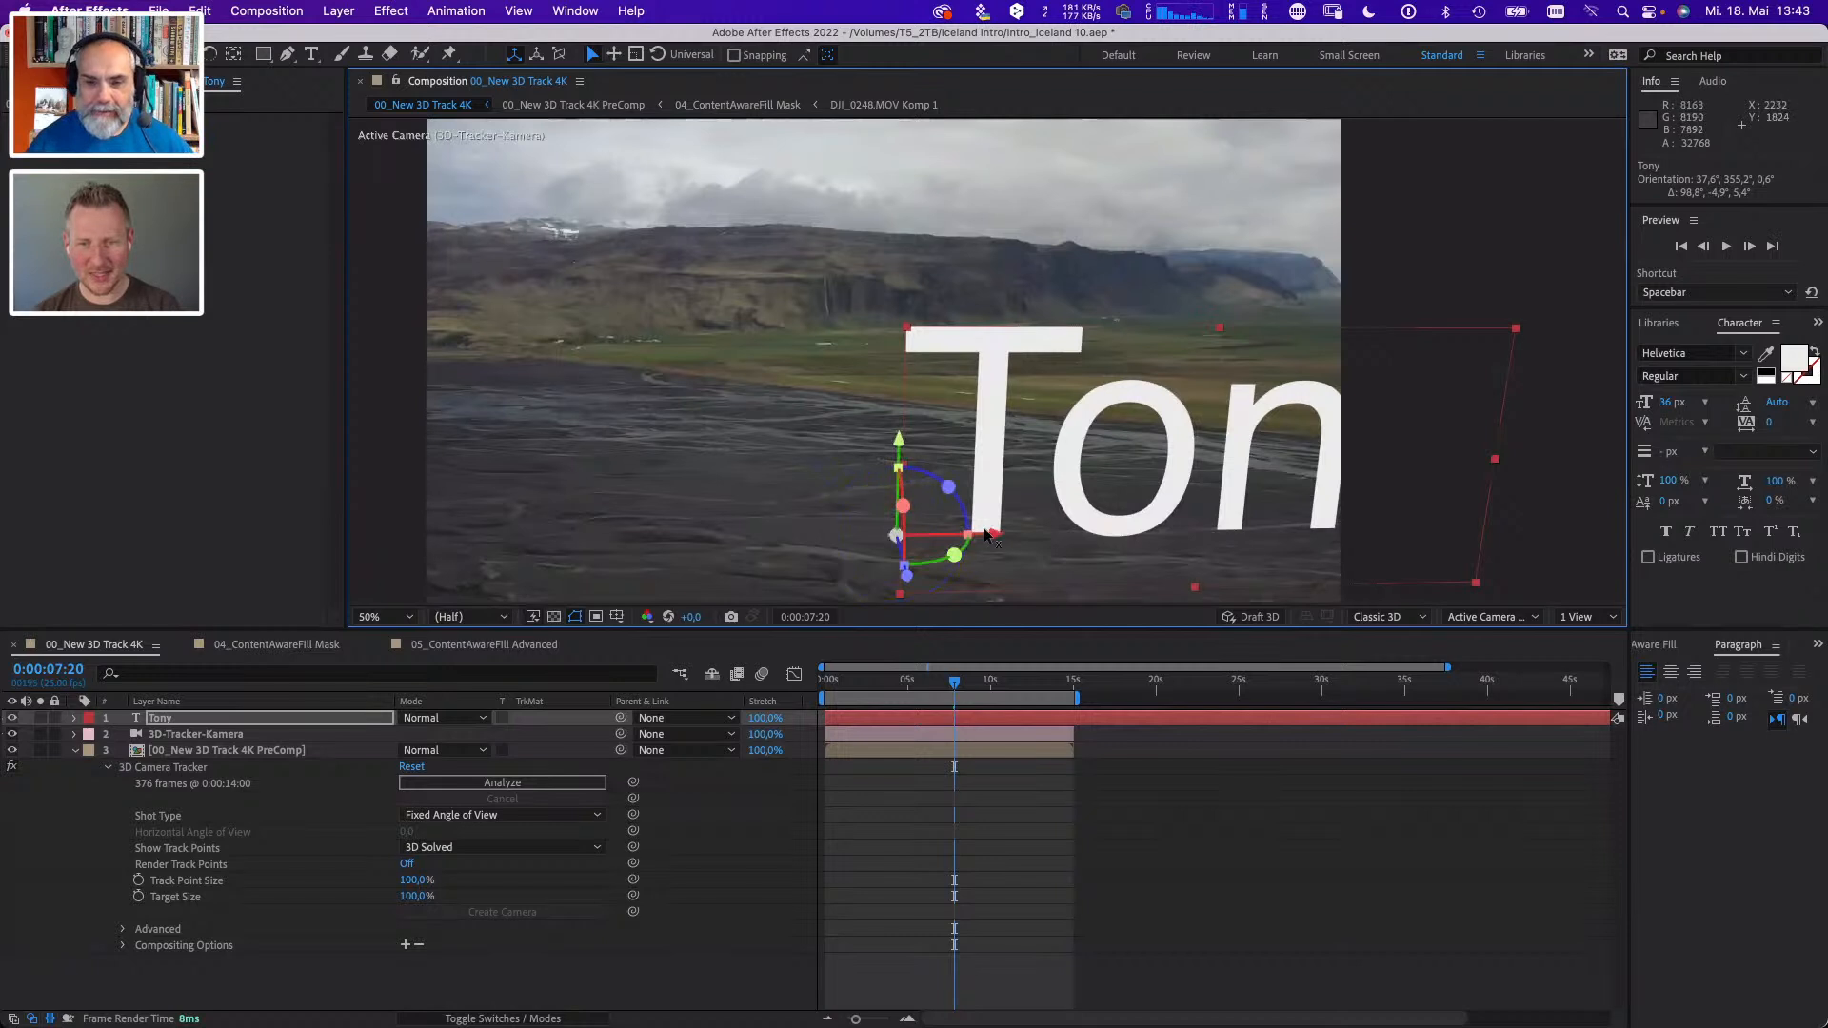
key(s)
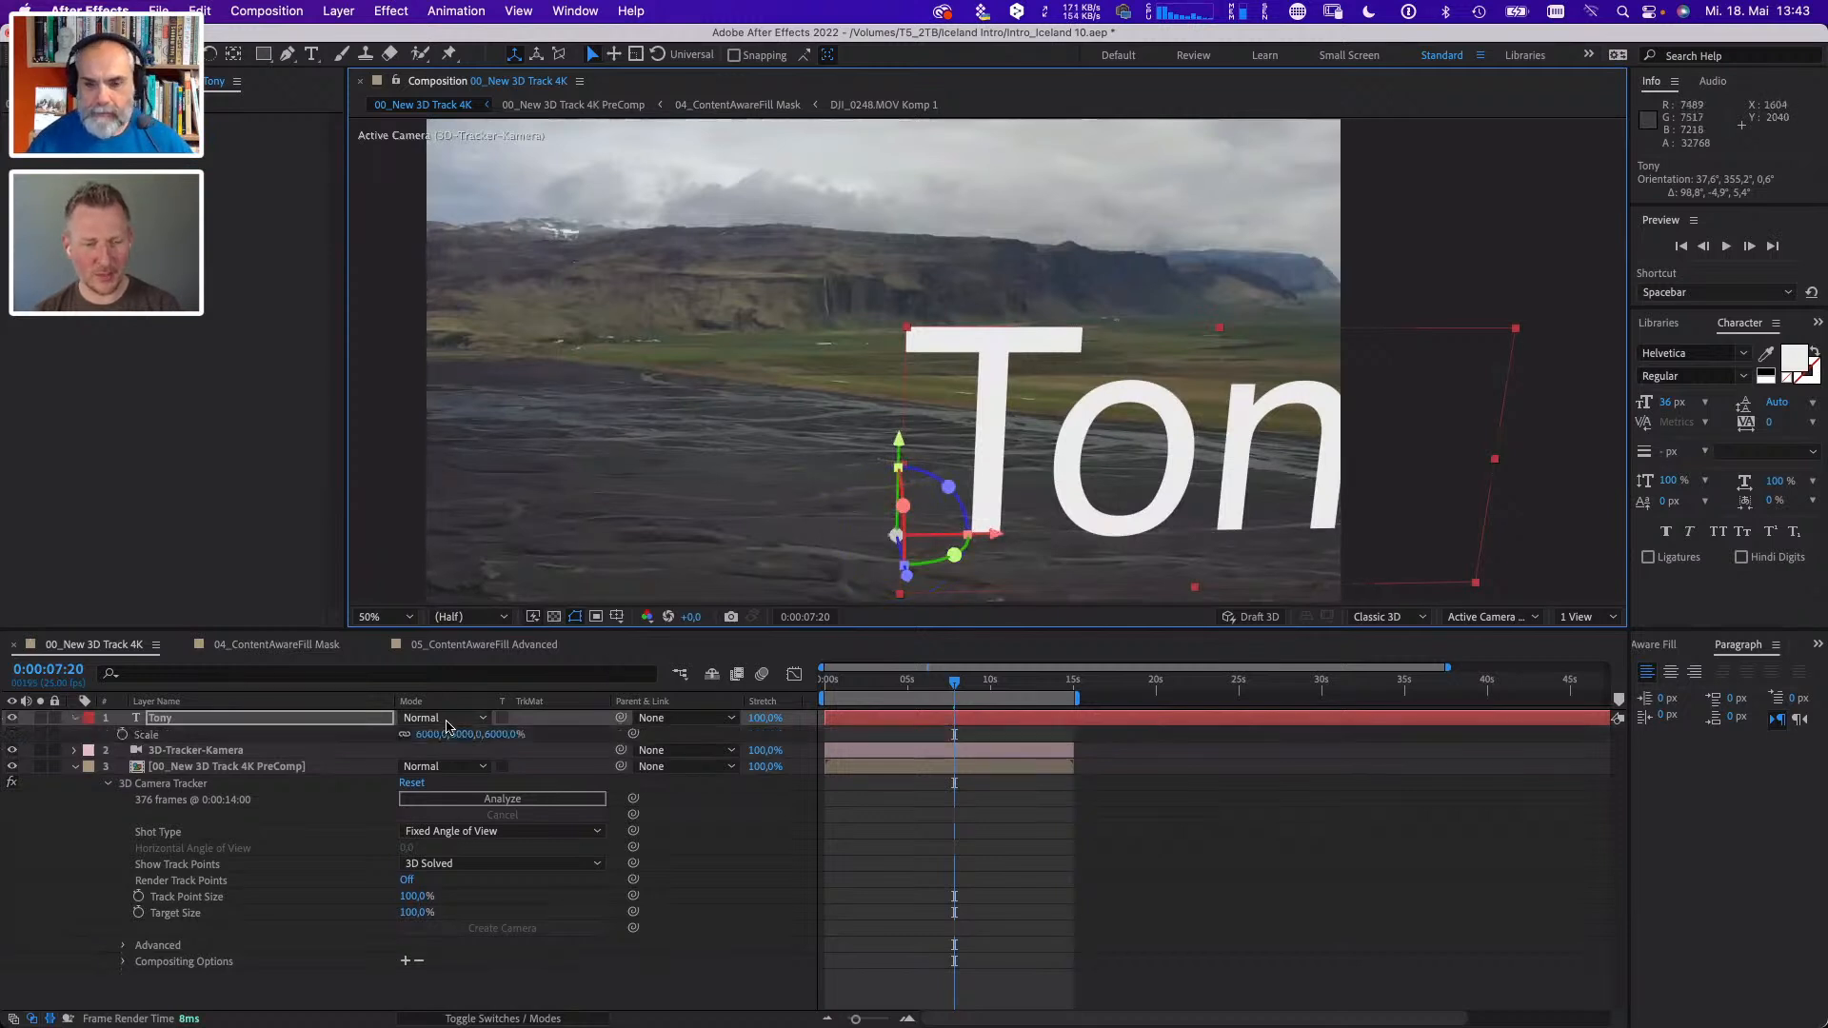
drag(436, 735, 276, 737)
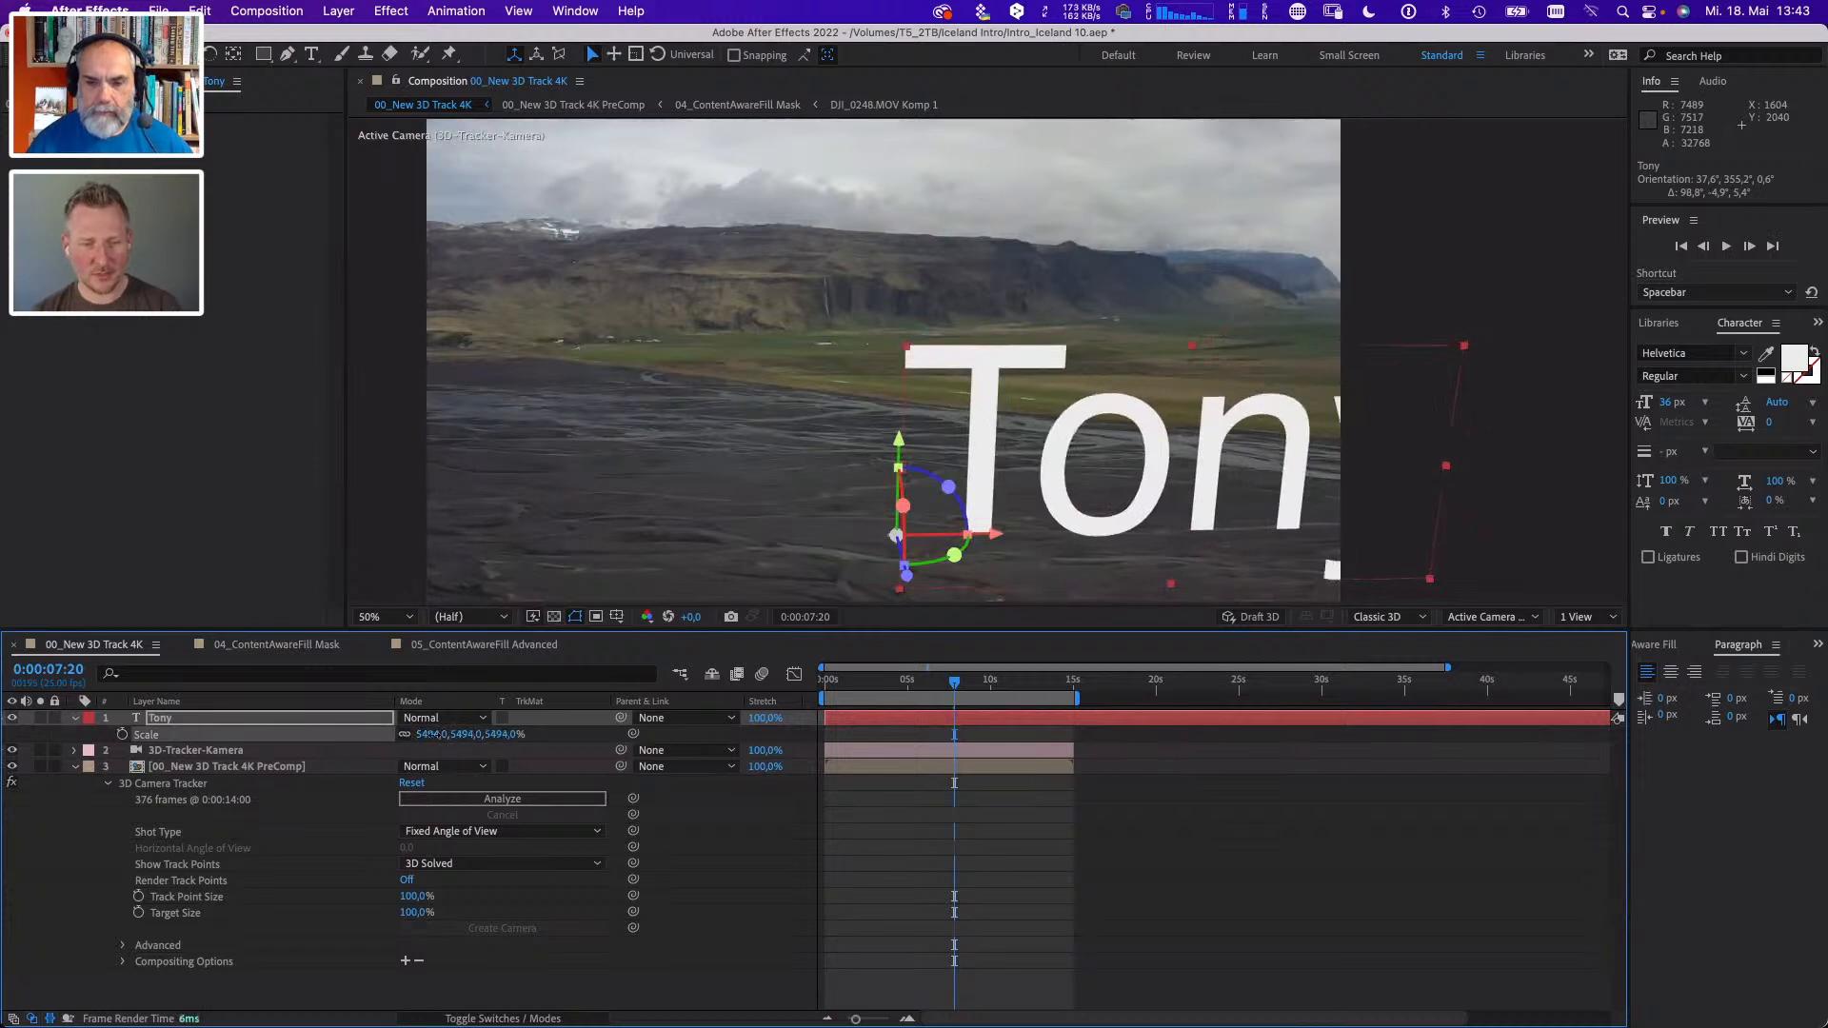
click(433, 734)
text(2500)
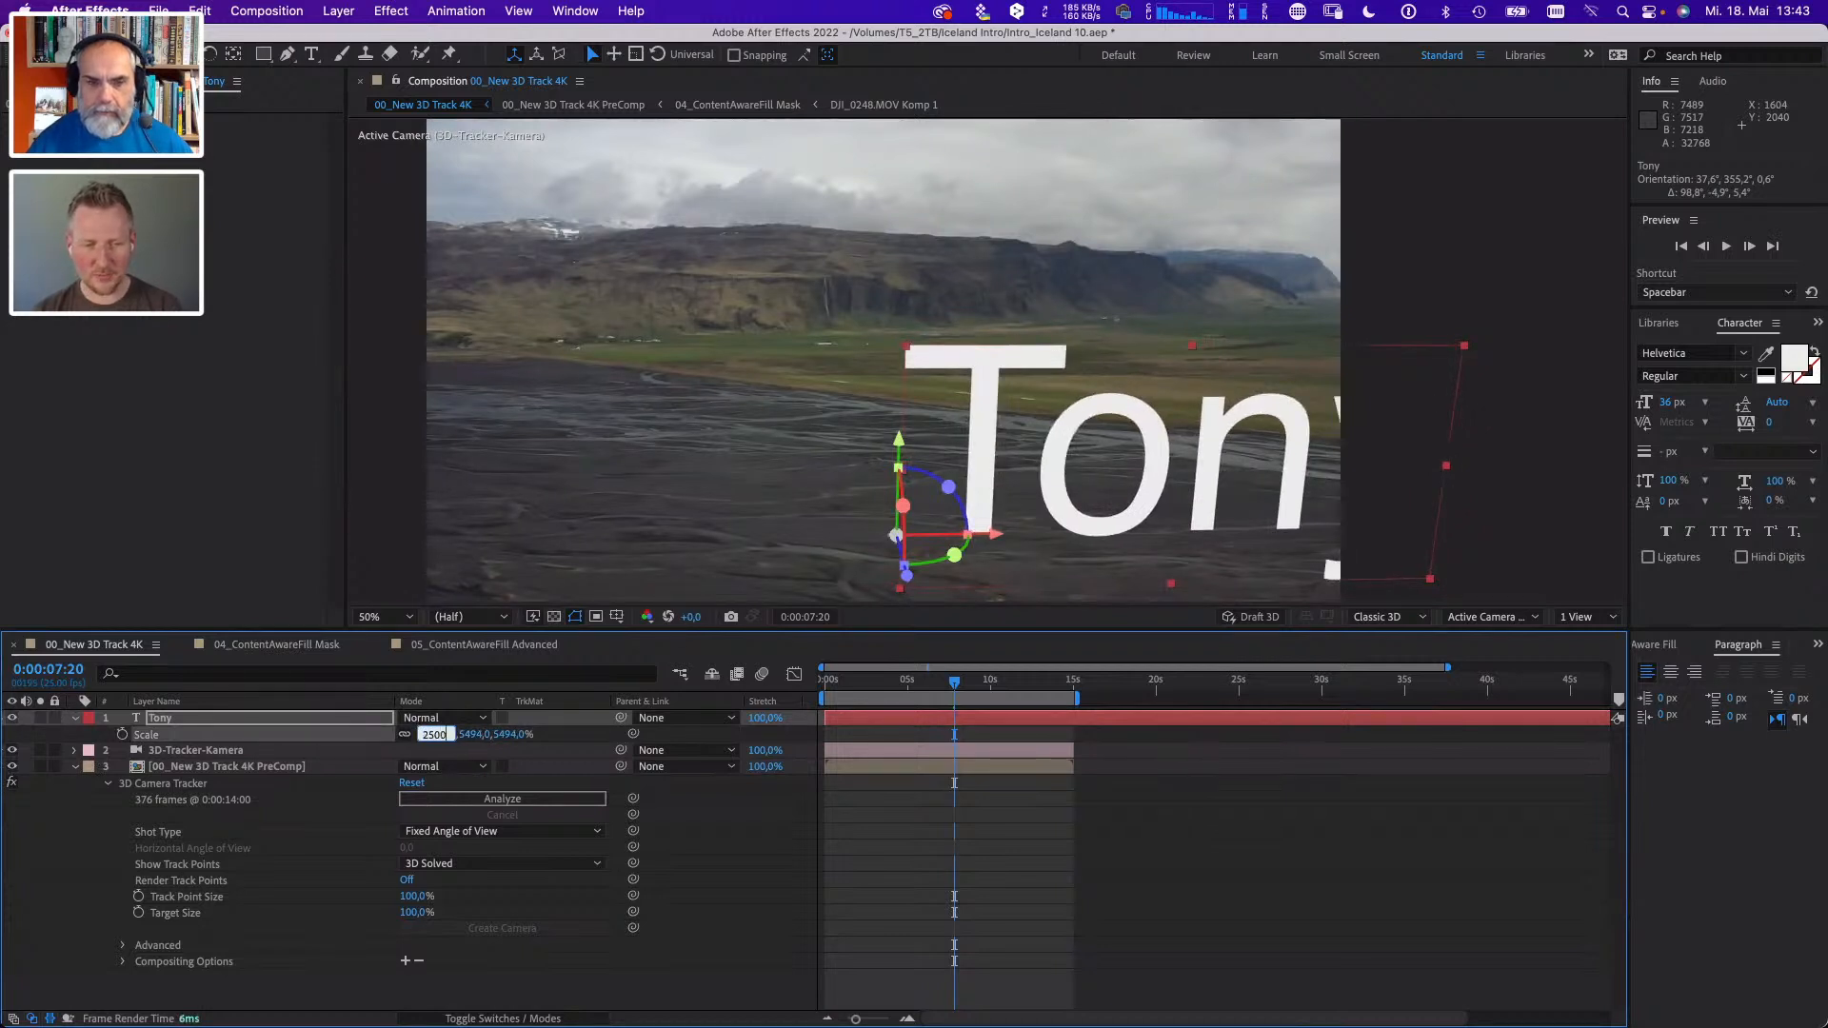
key(Return)
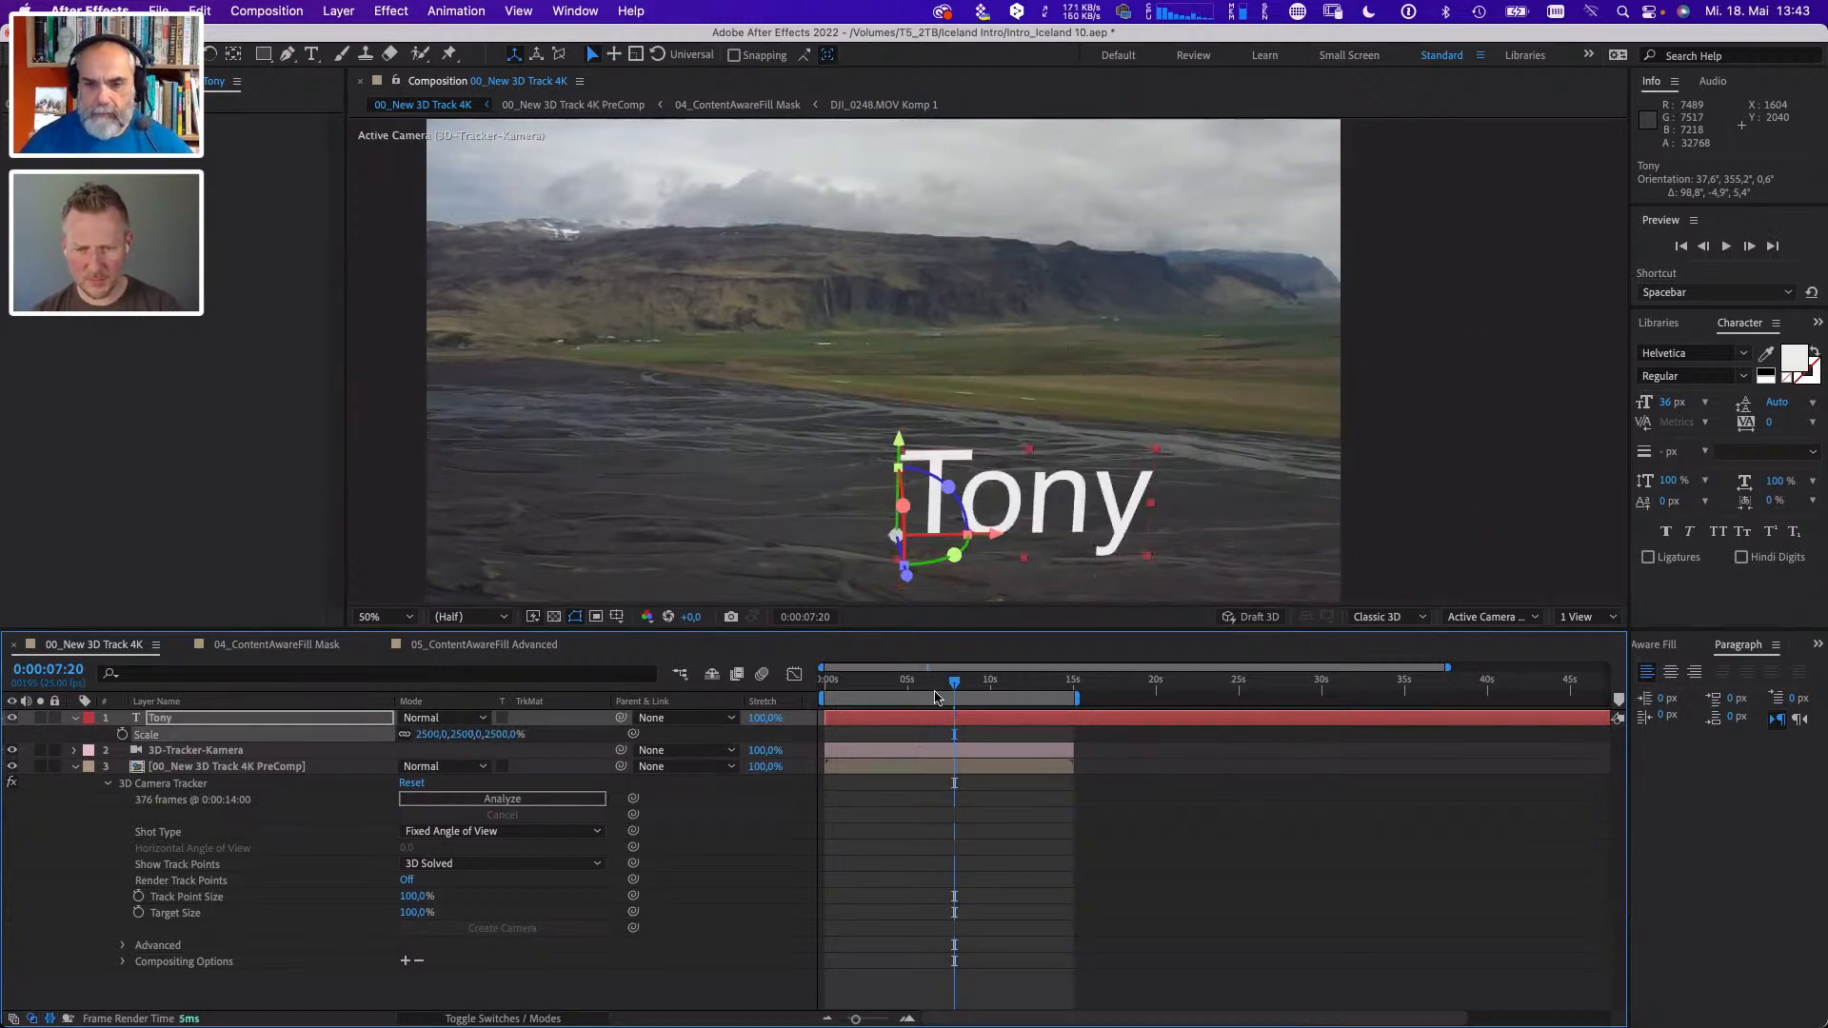
- Play the composition preview to examine how the upright text follows the tracked drone footage, stopping at 0:00:10:15
key(space)
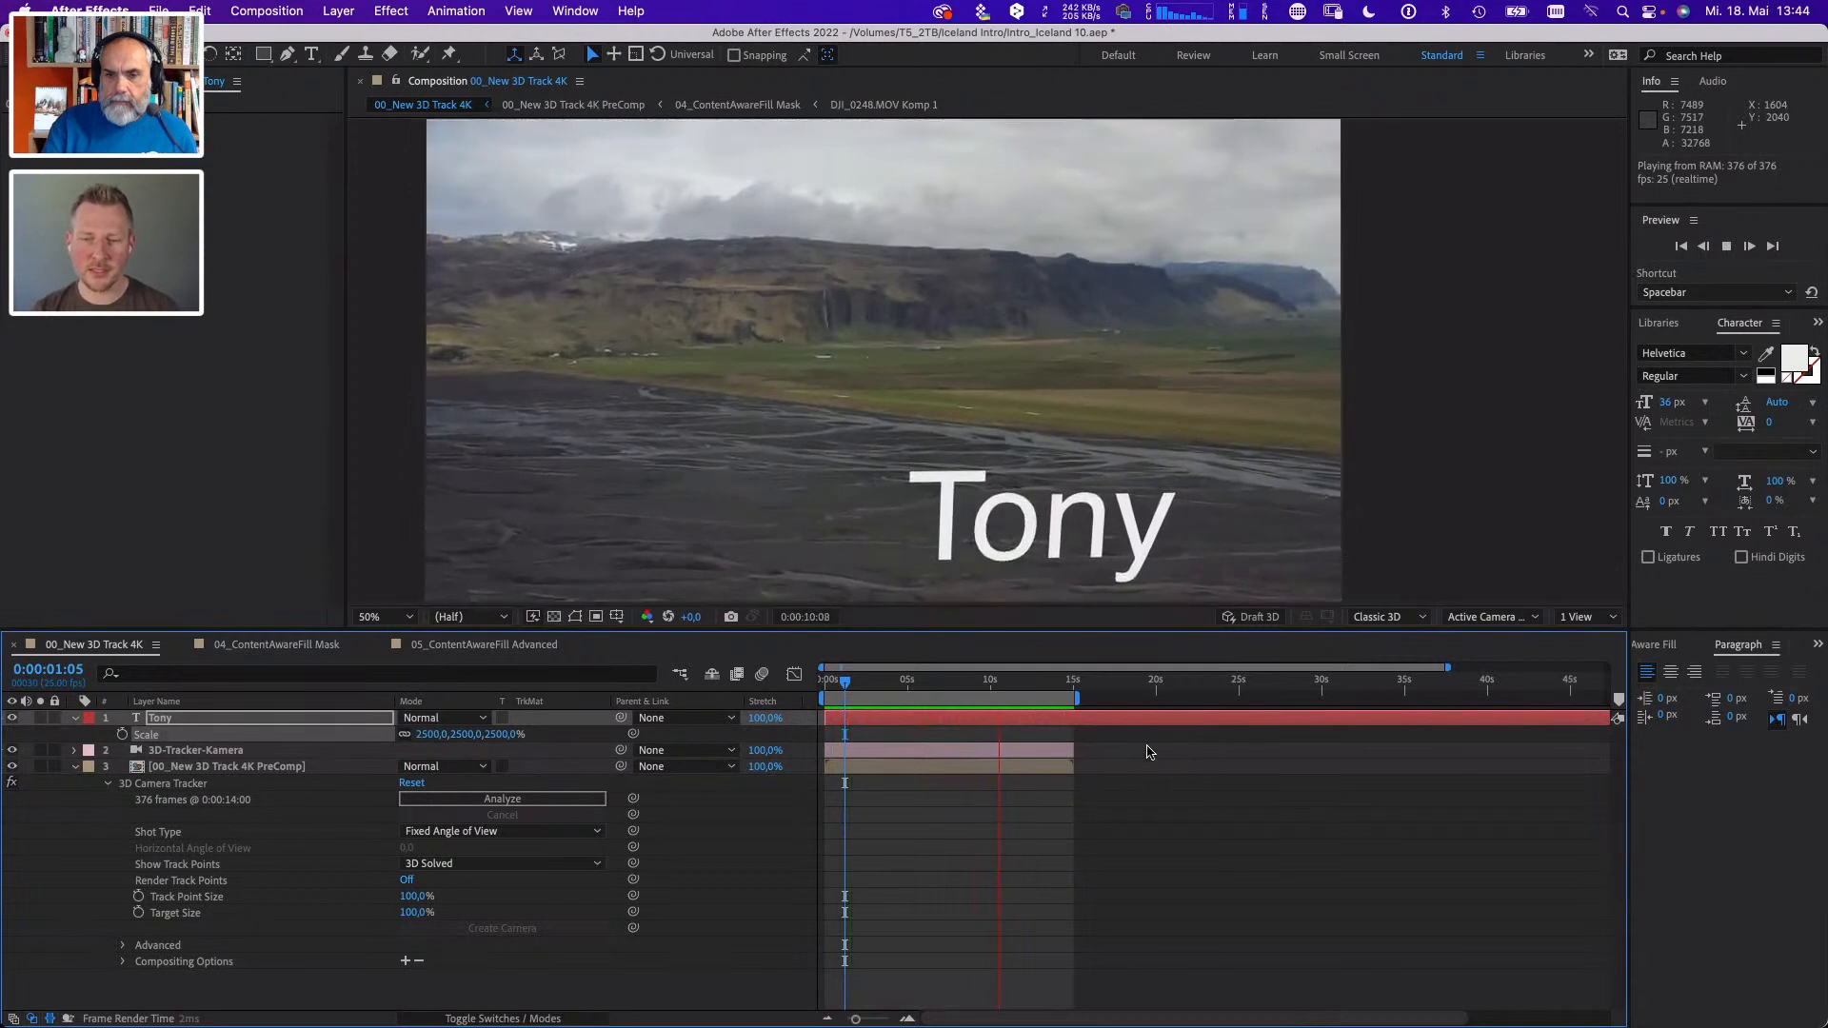
key(space)
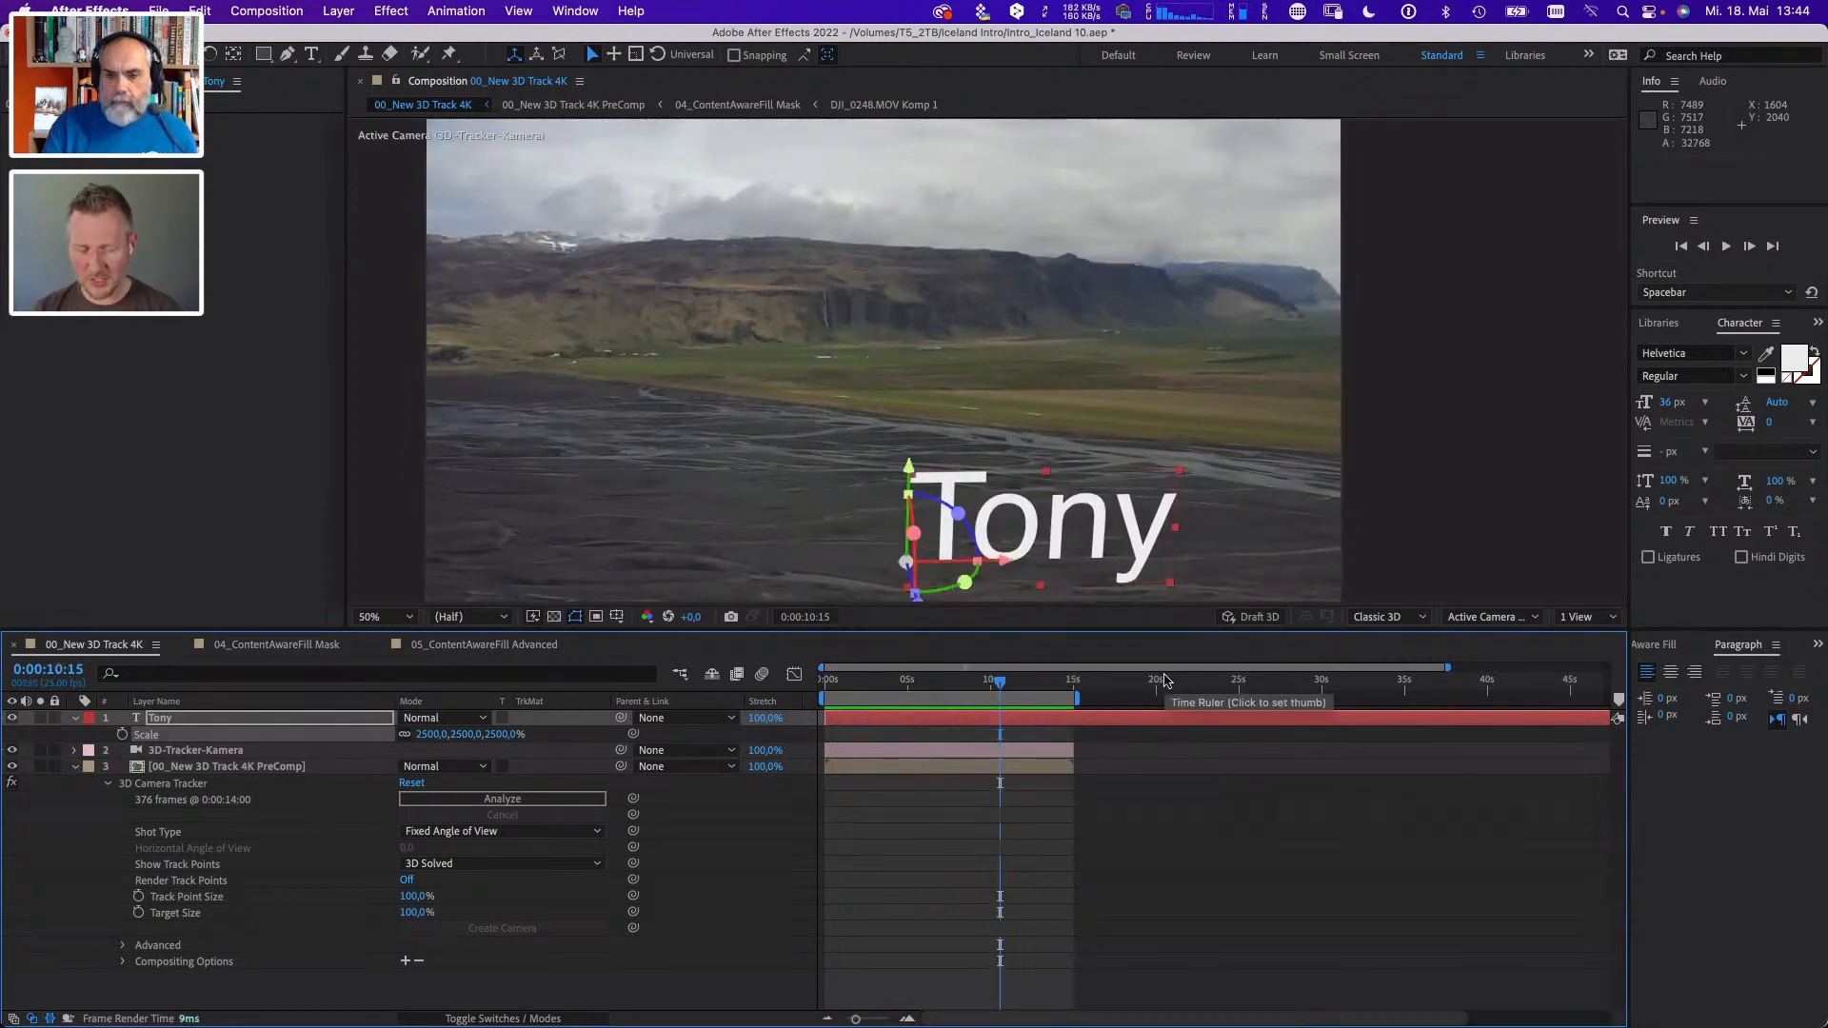
- Switch to the Keynote presentation and advance through the spaceship model photos to the Illustrator artwork with red rounded bars
key(super+Tab)
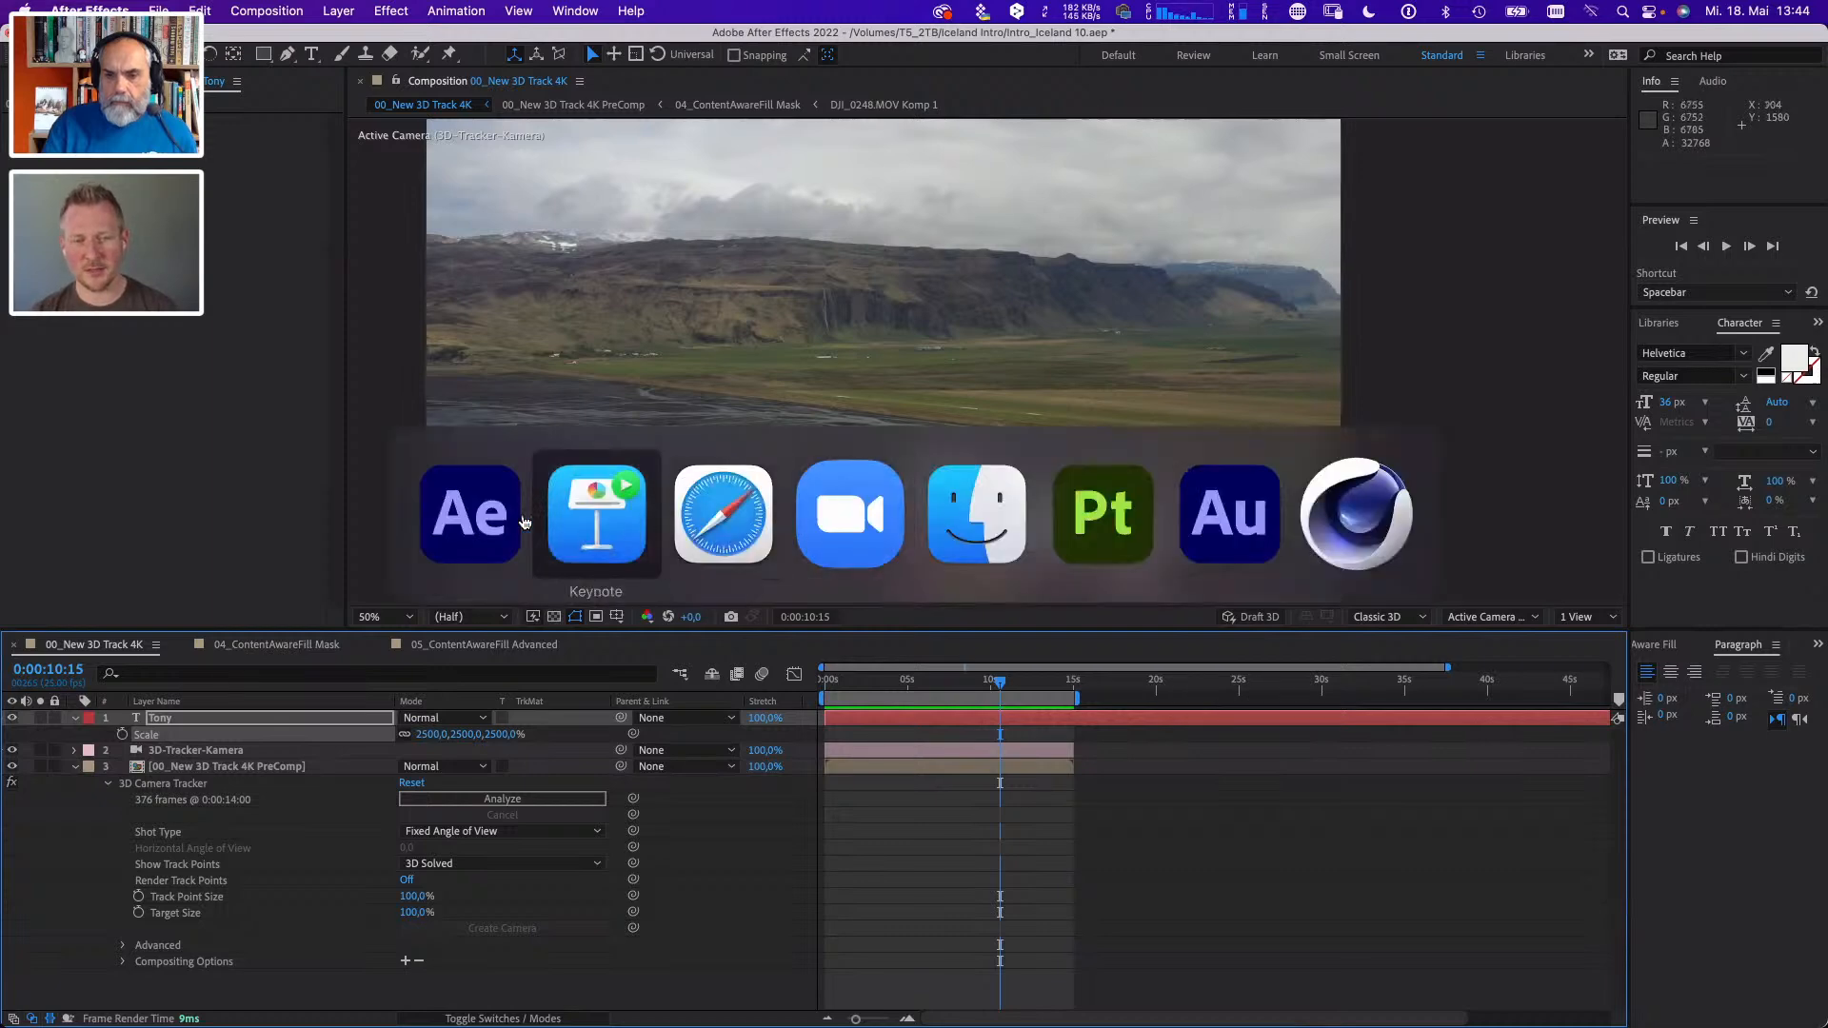
click(614, 543)
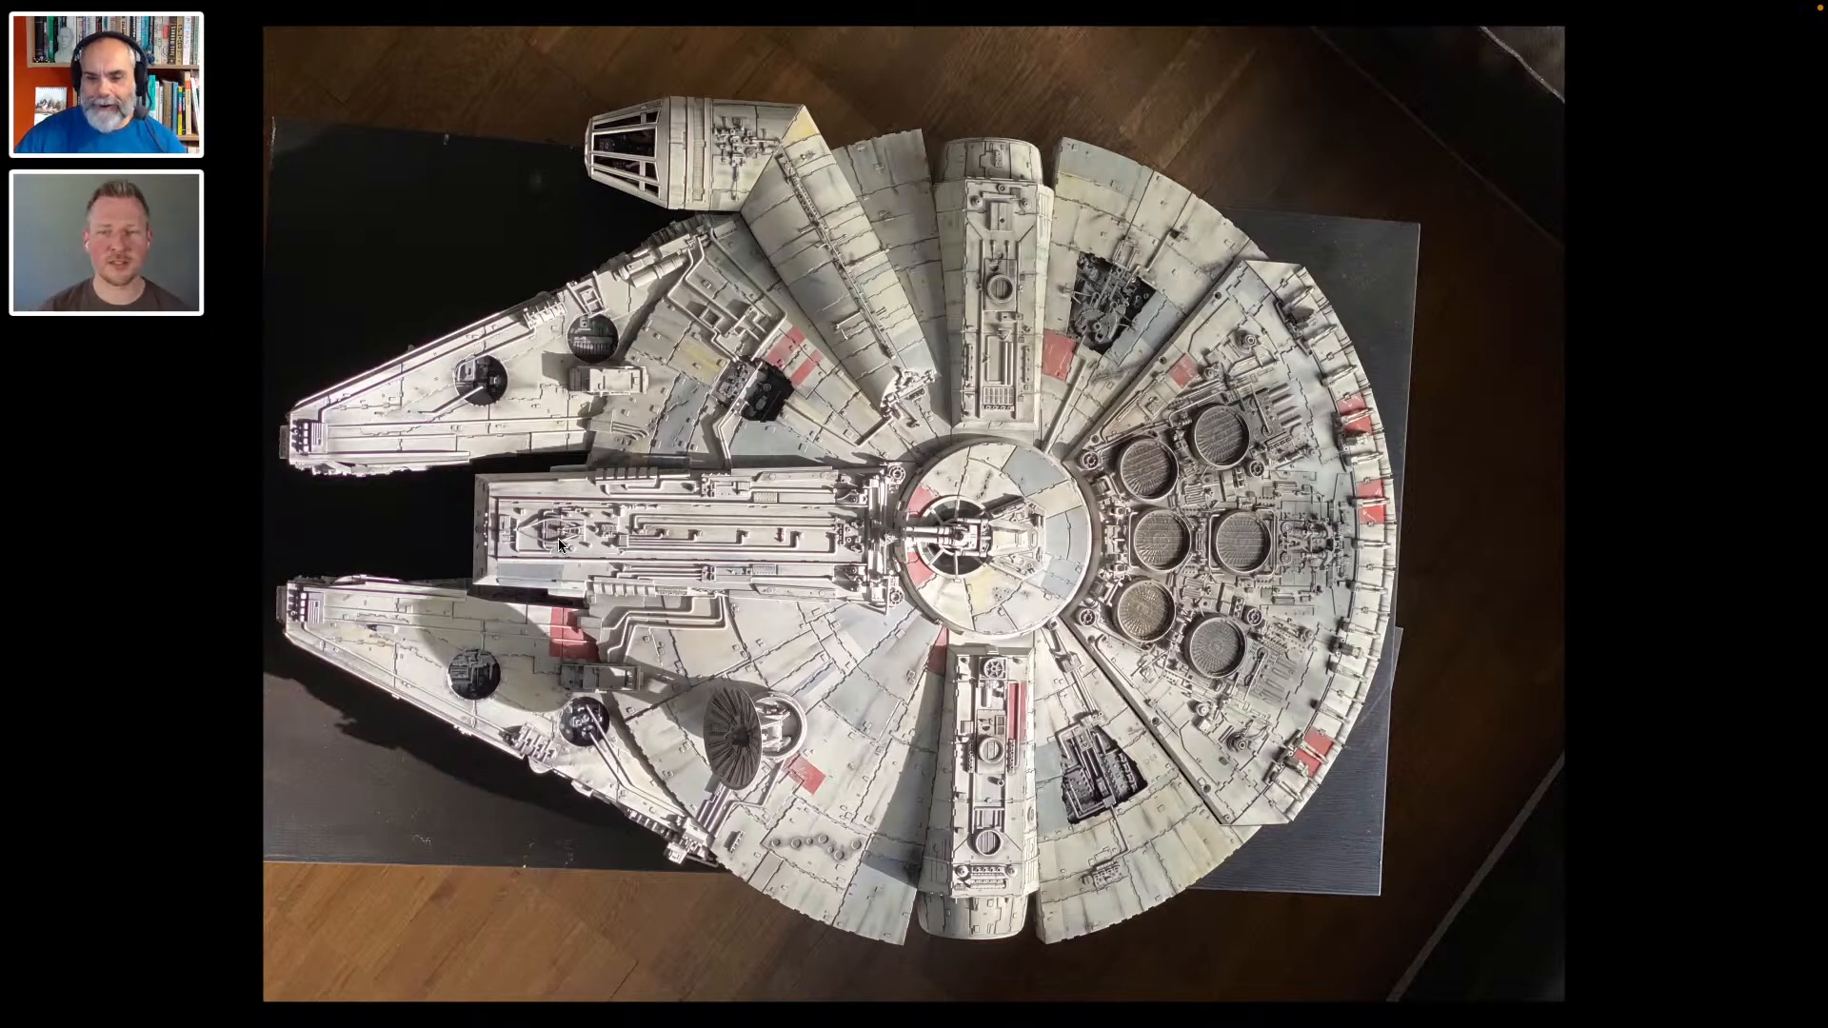
key(Right)
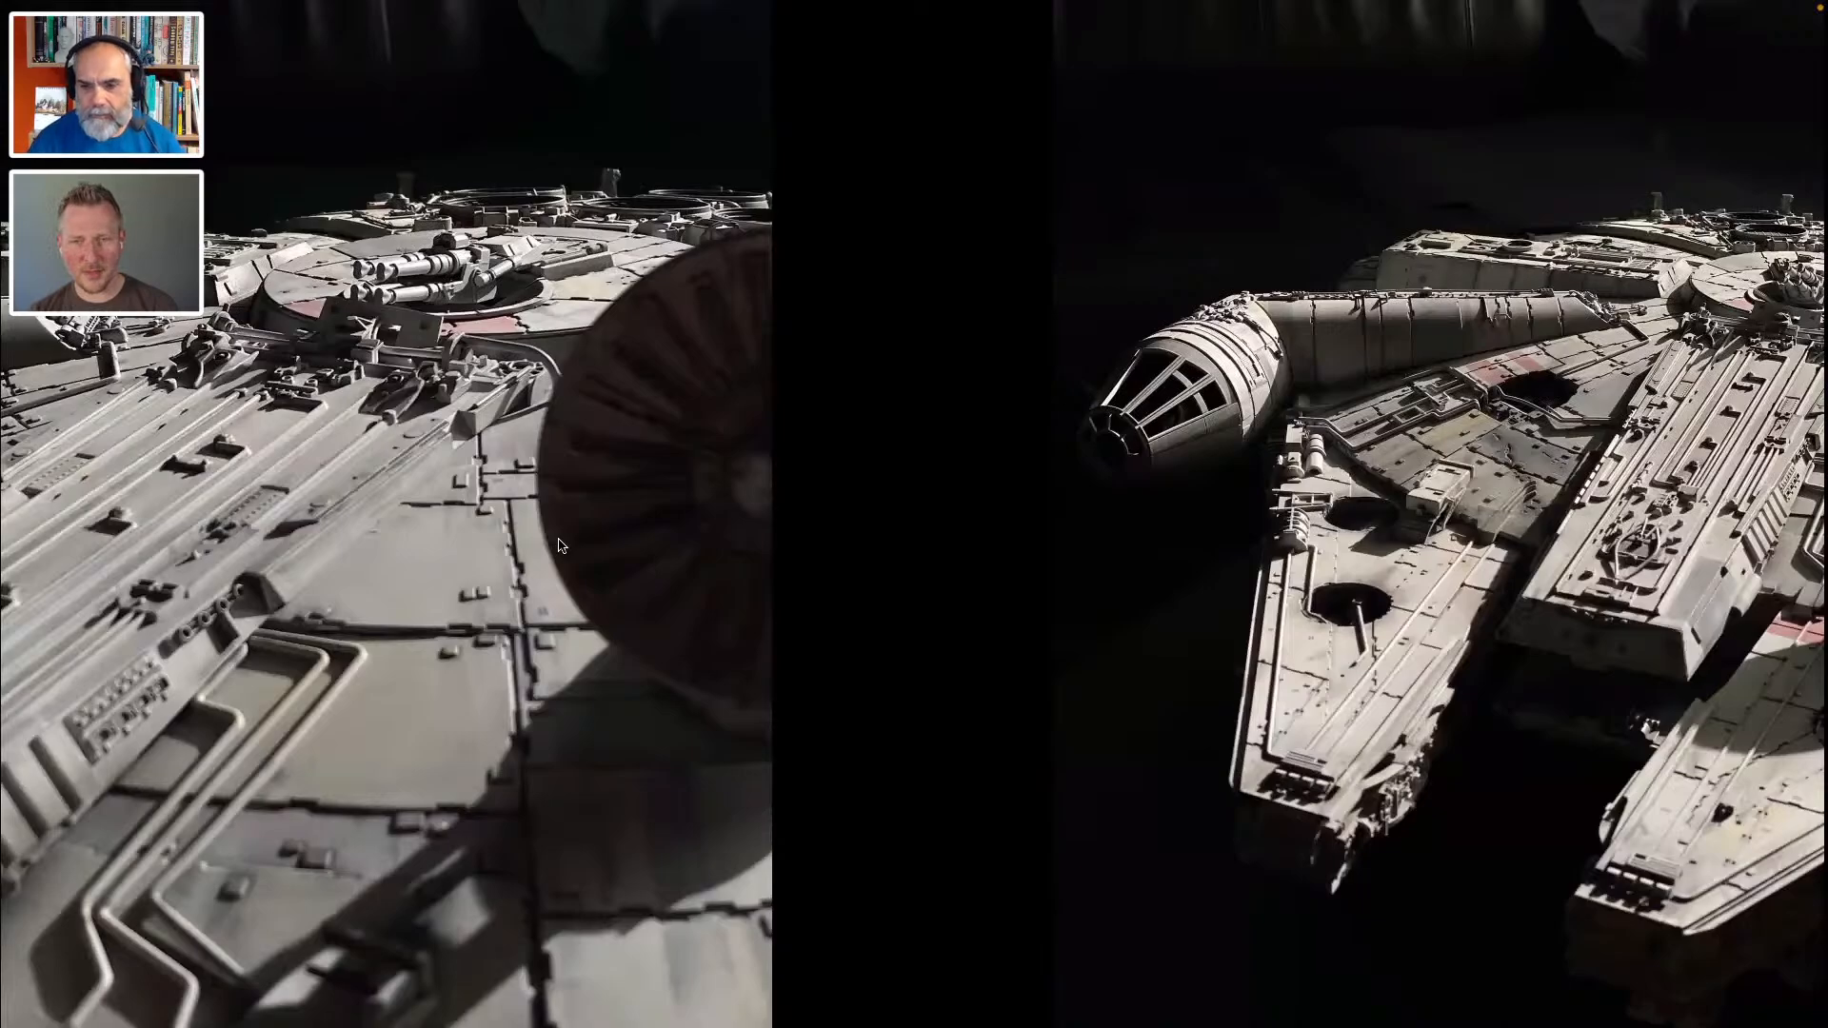
key(super+Tab)
key(super+Tab)
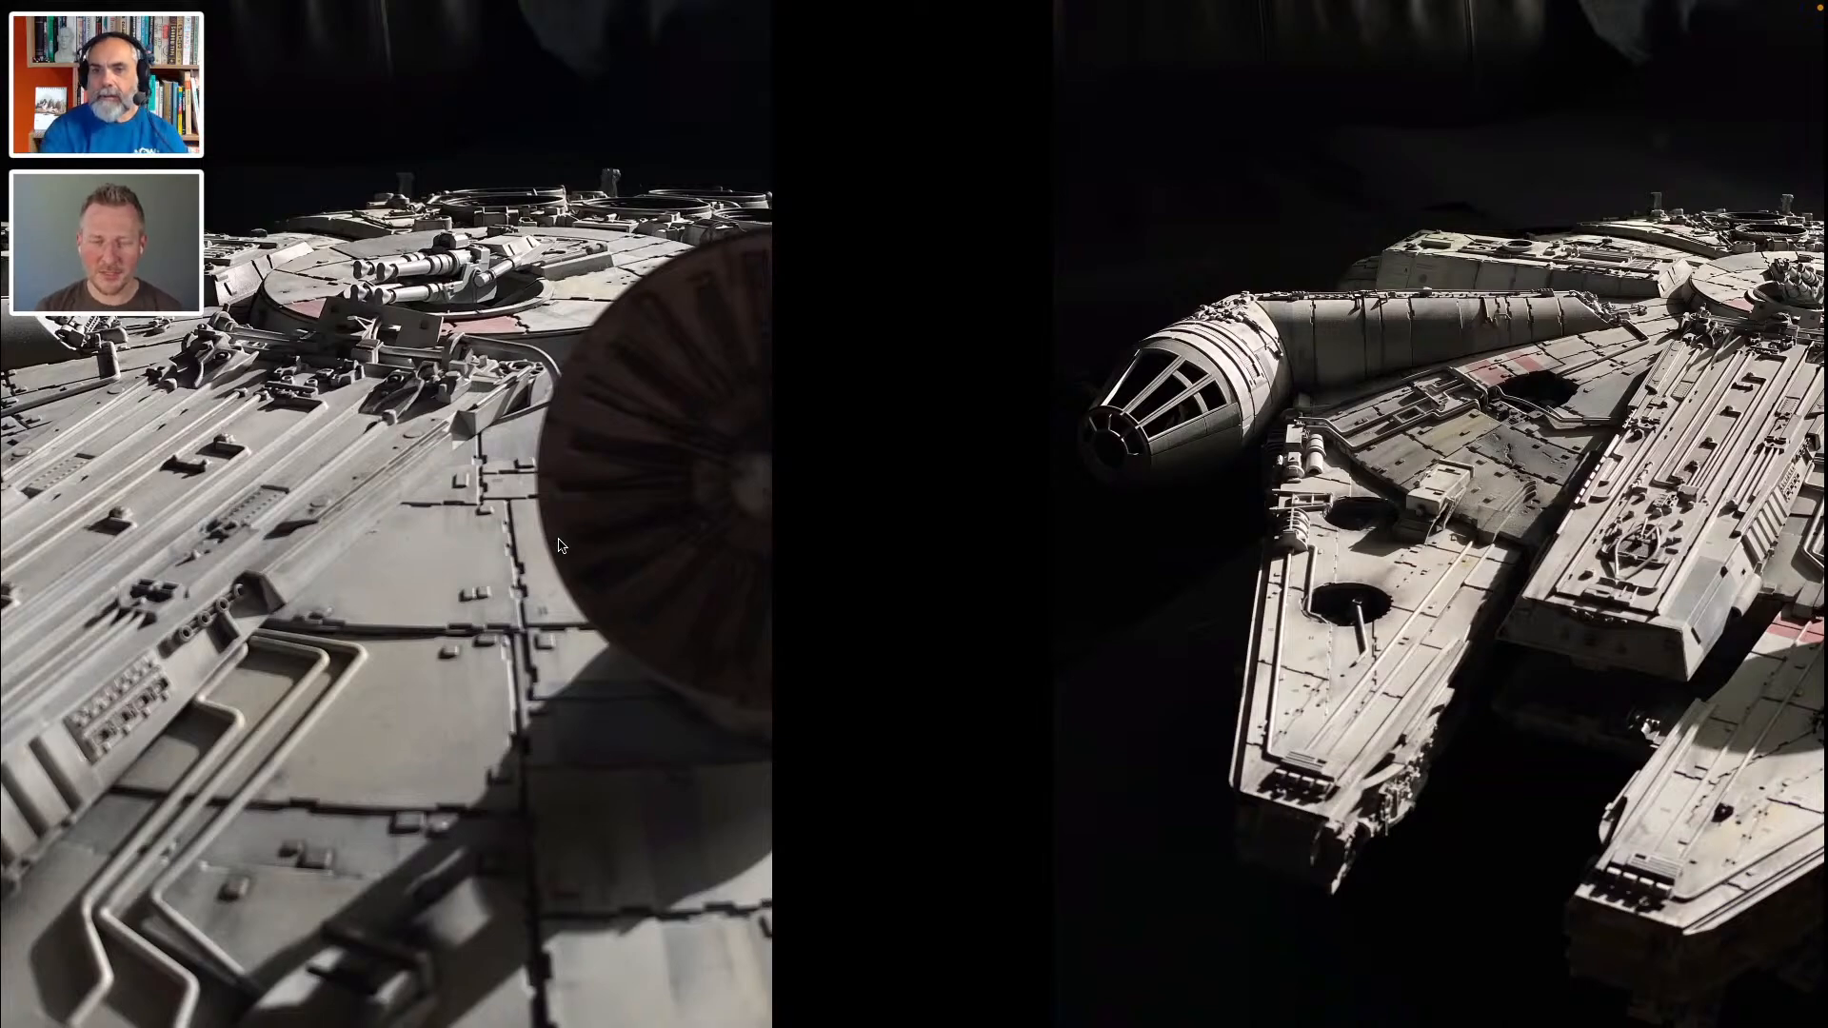
key(super+Tab)
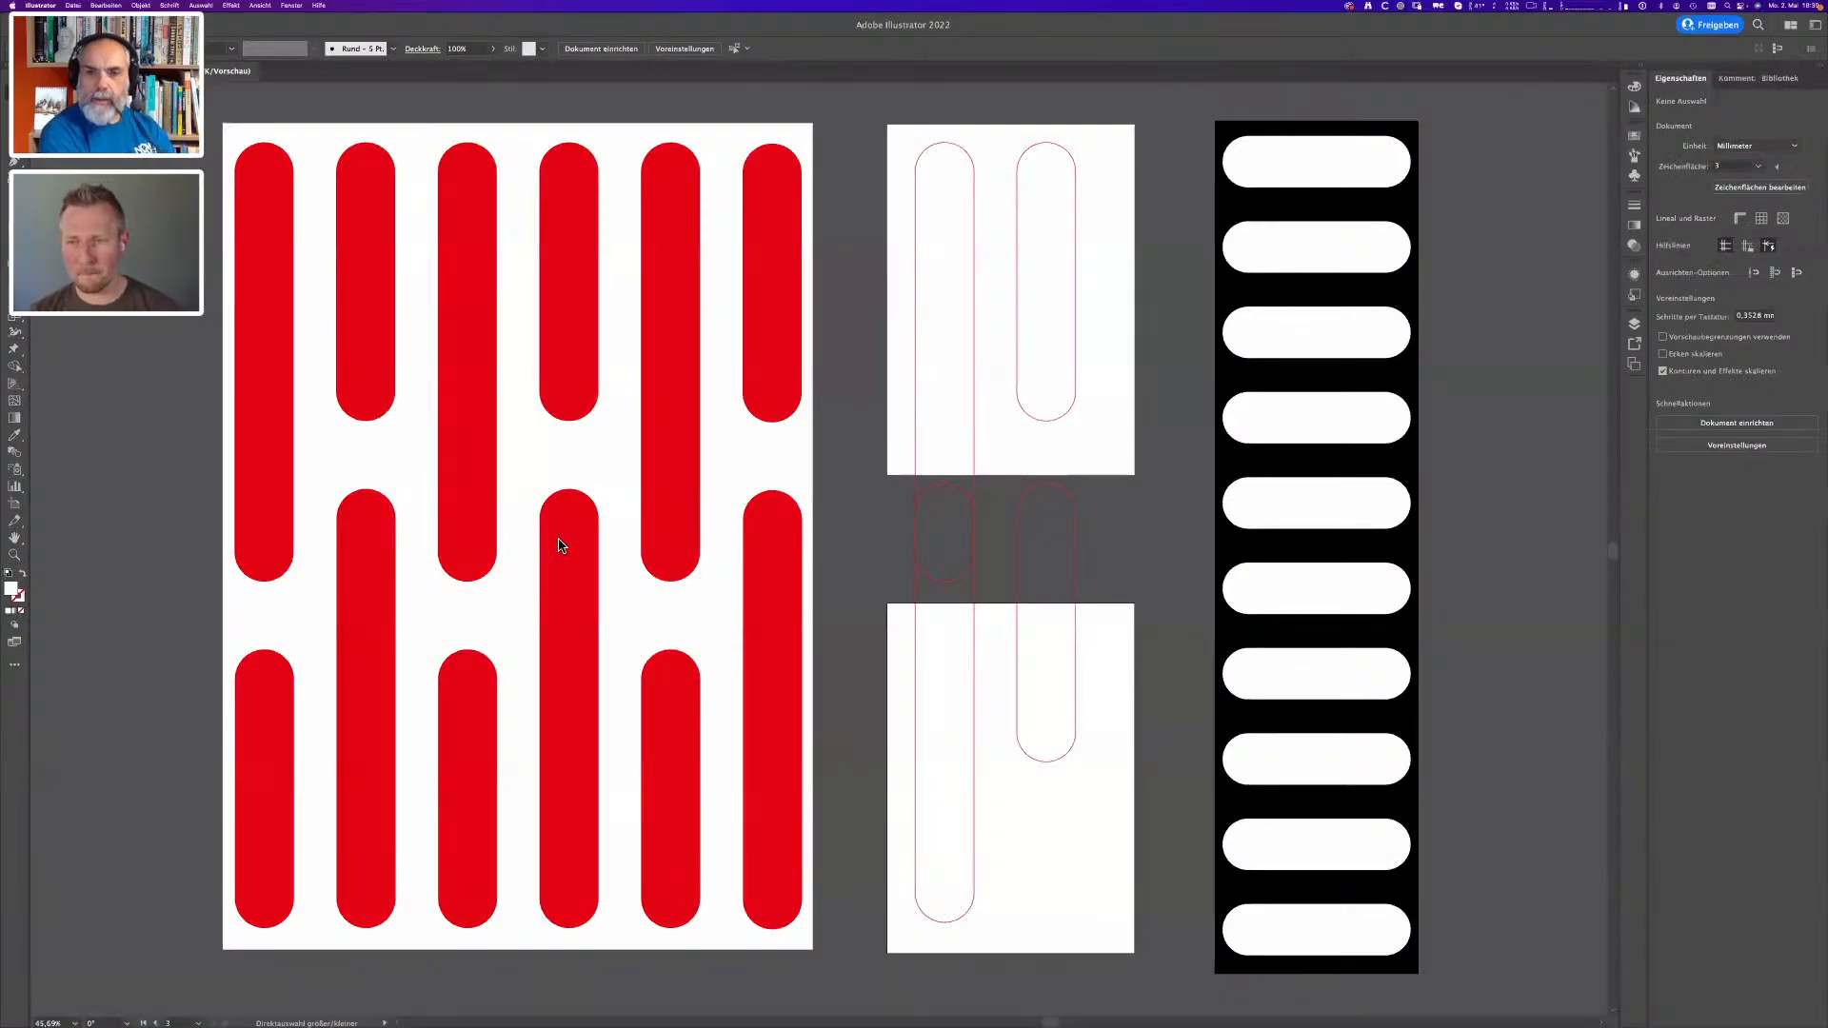
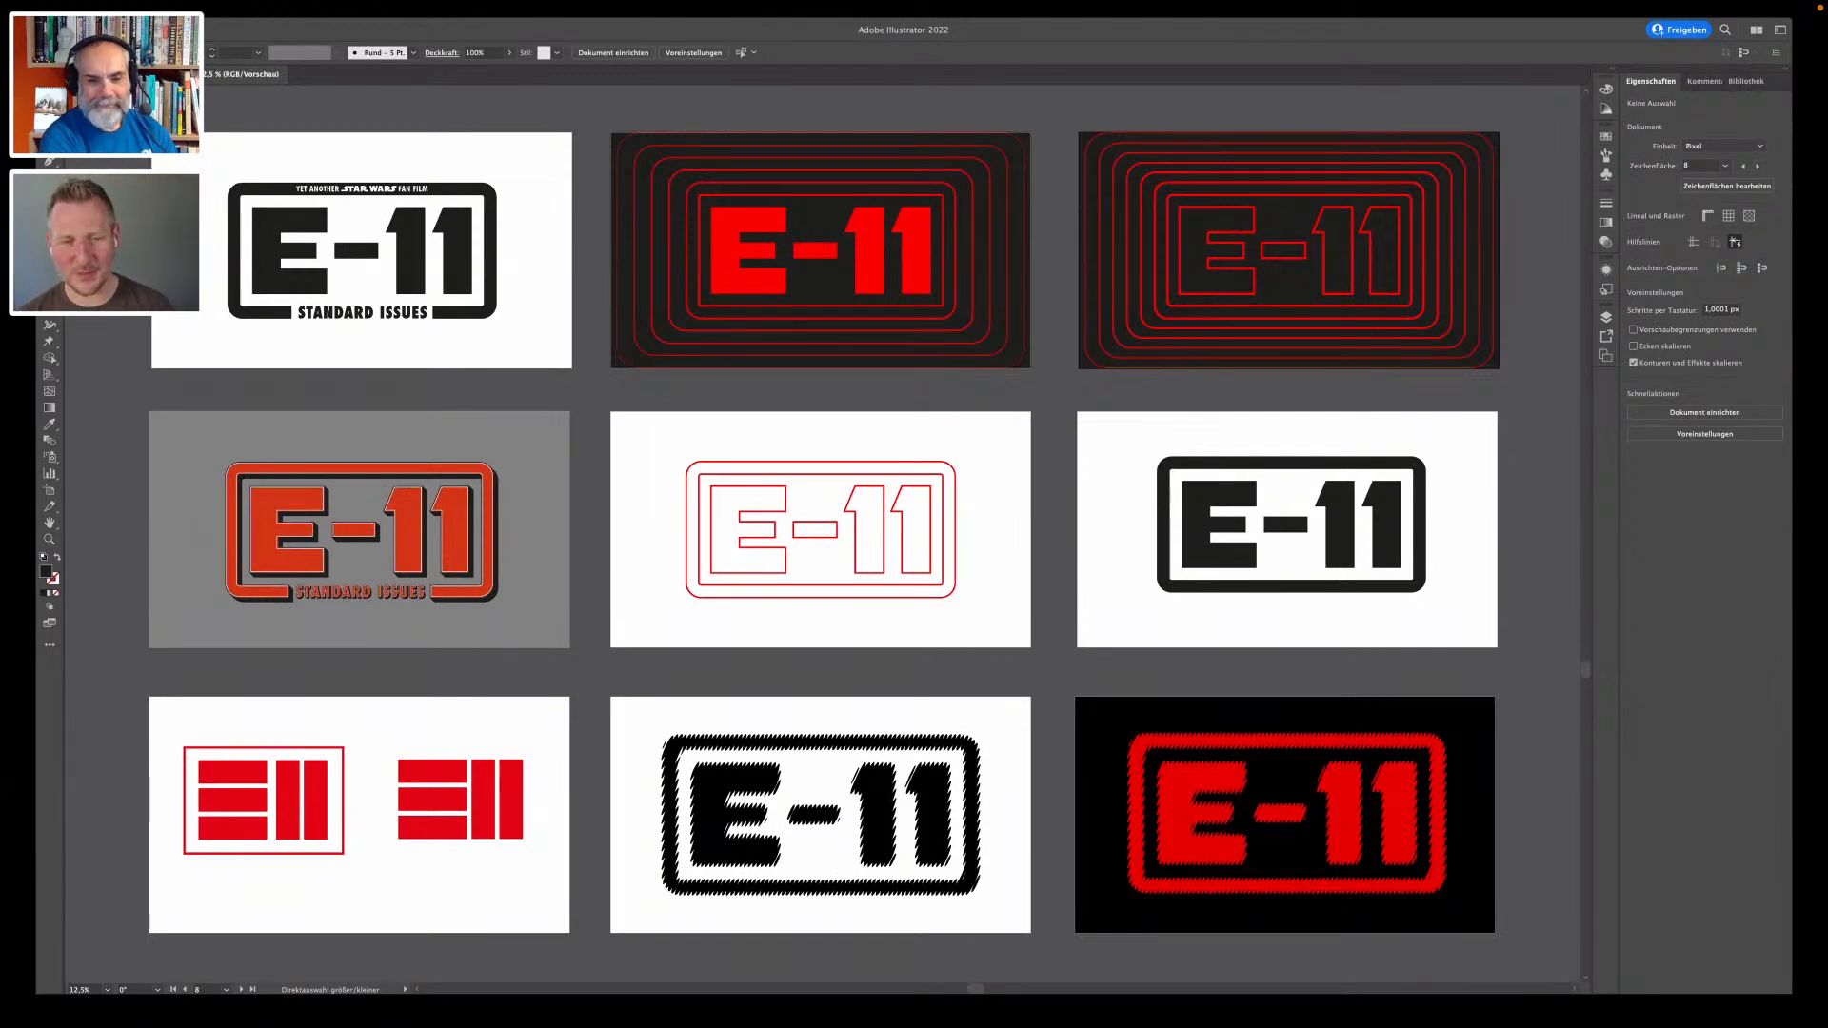
- Move on from the E-11 logo variations to show the Blastech Industries logo artwork
key(super+w)
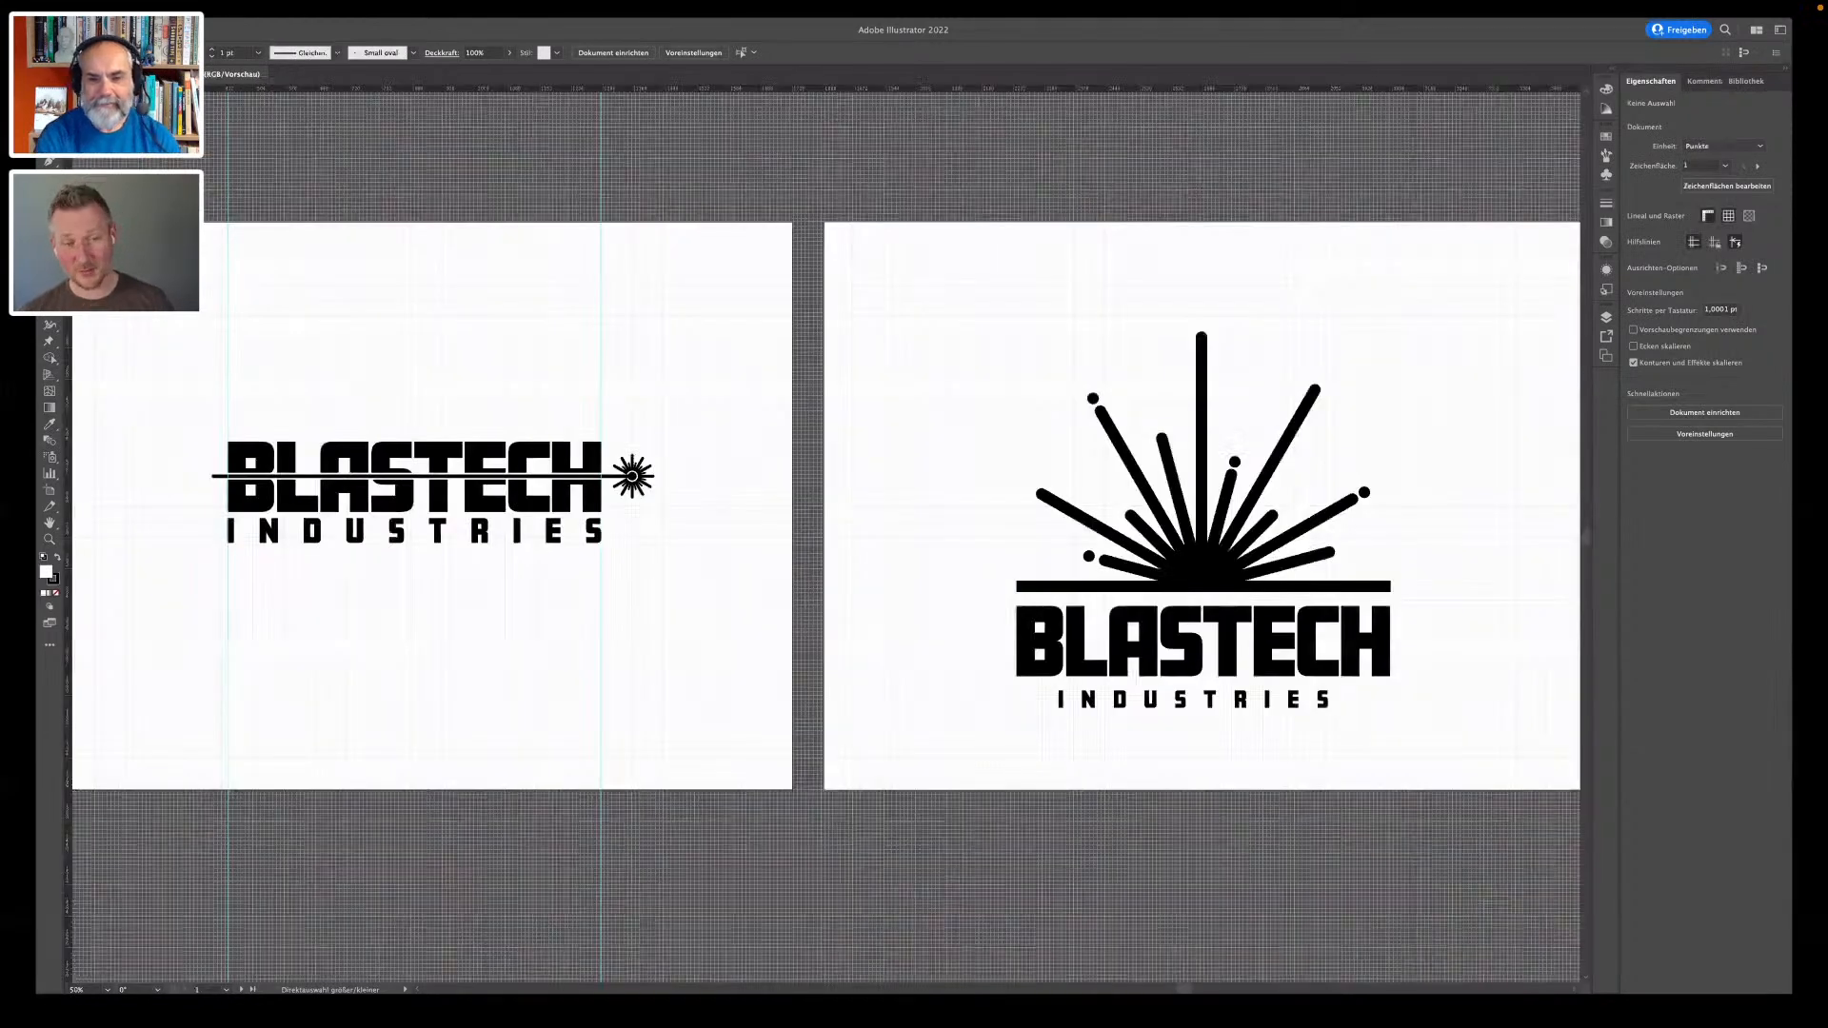
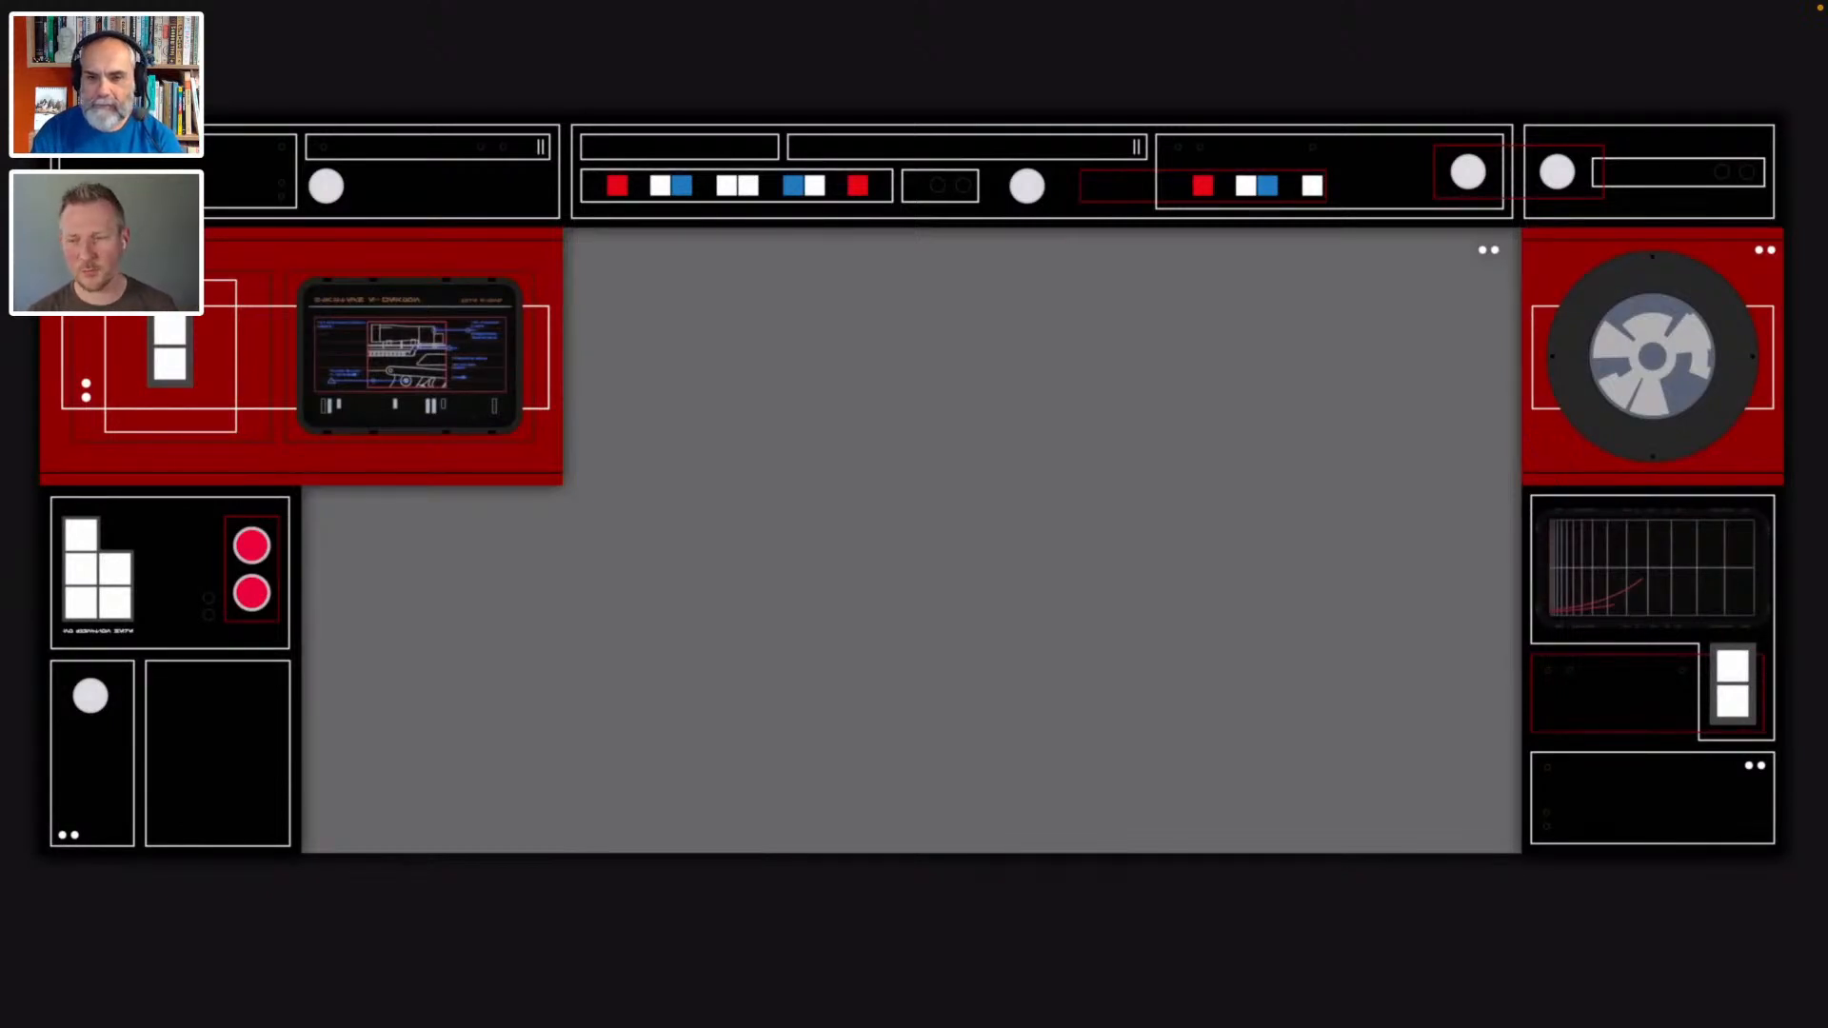
- Advance the presentation to the CG Sets section and show the recording of the BlastDoor_ai21.ai artwork
key(Right)
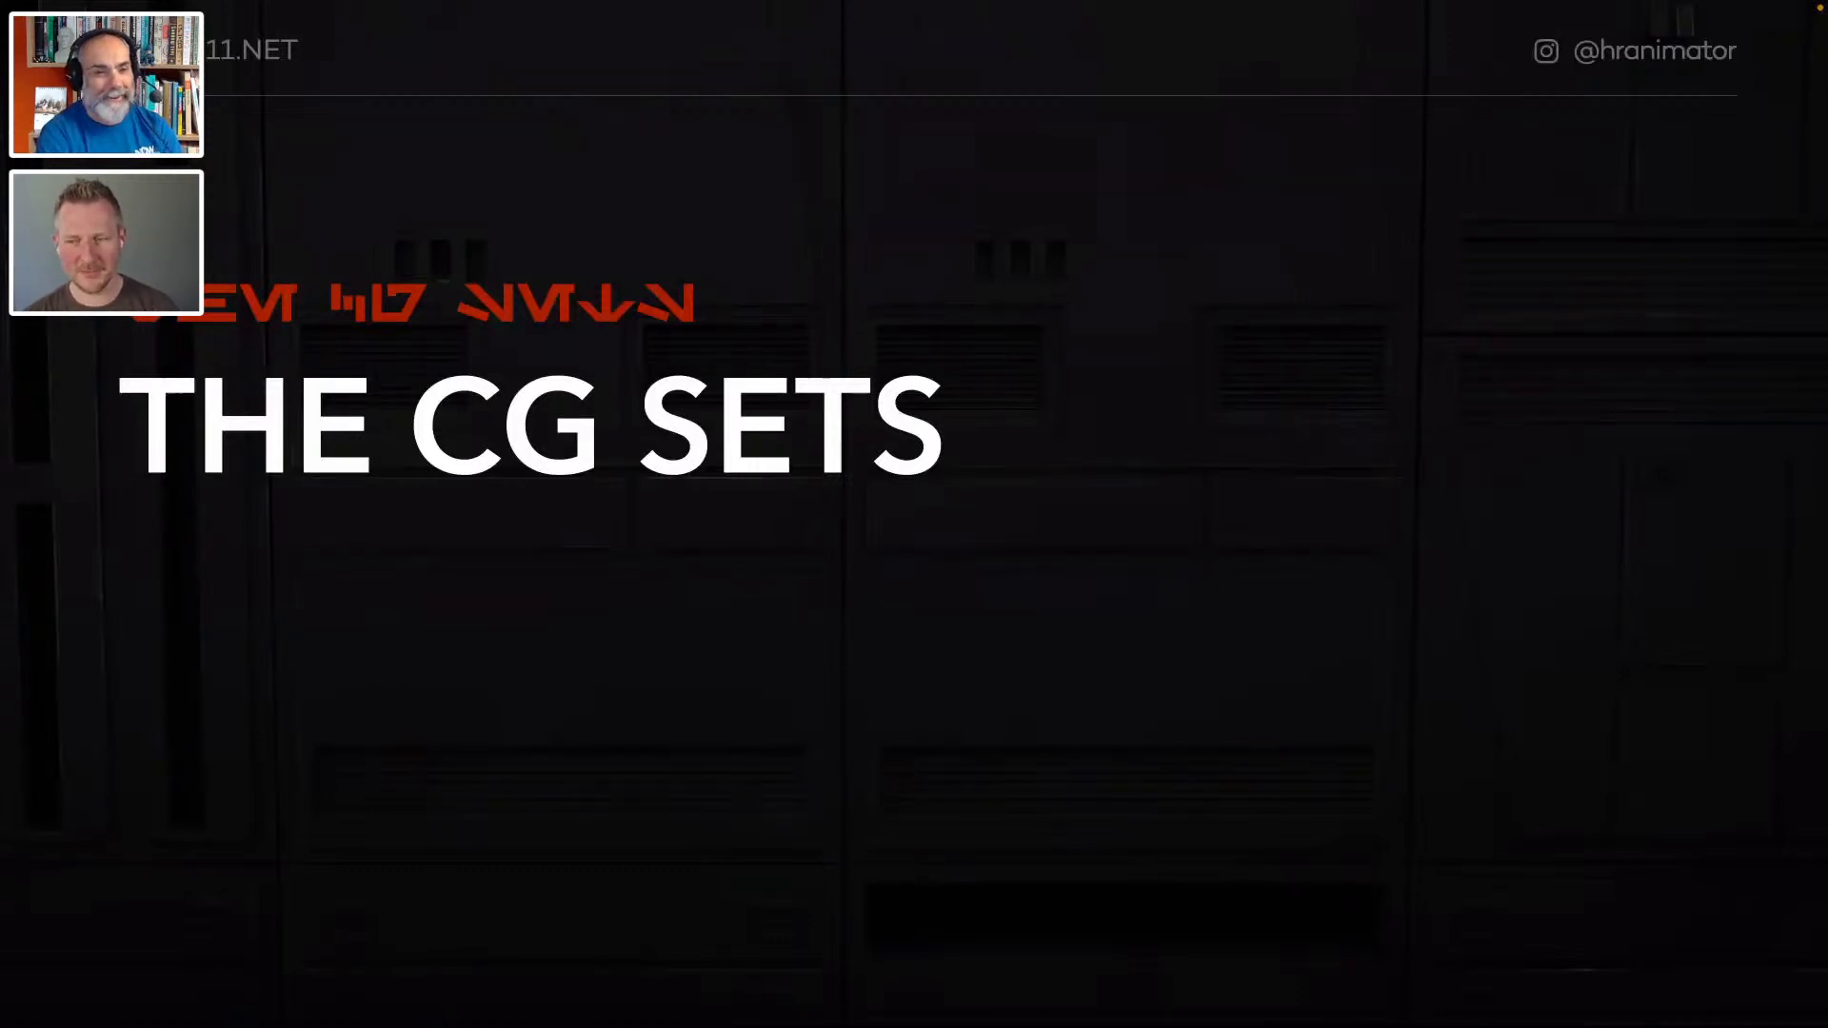
key(Right)
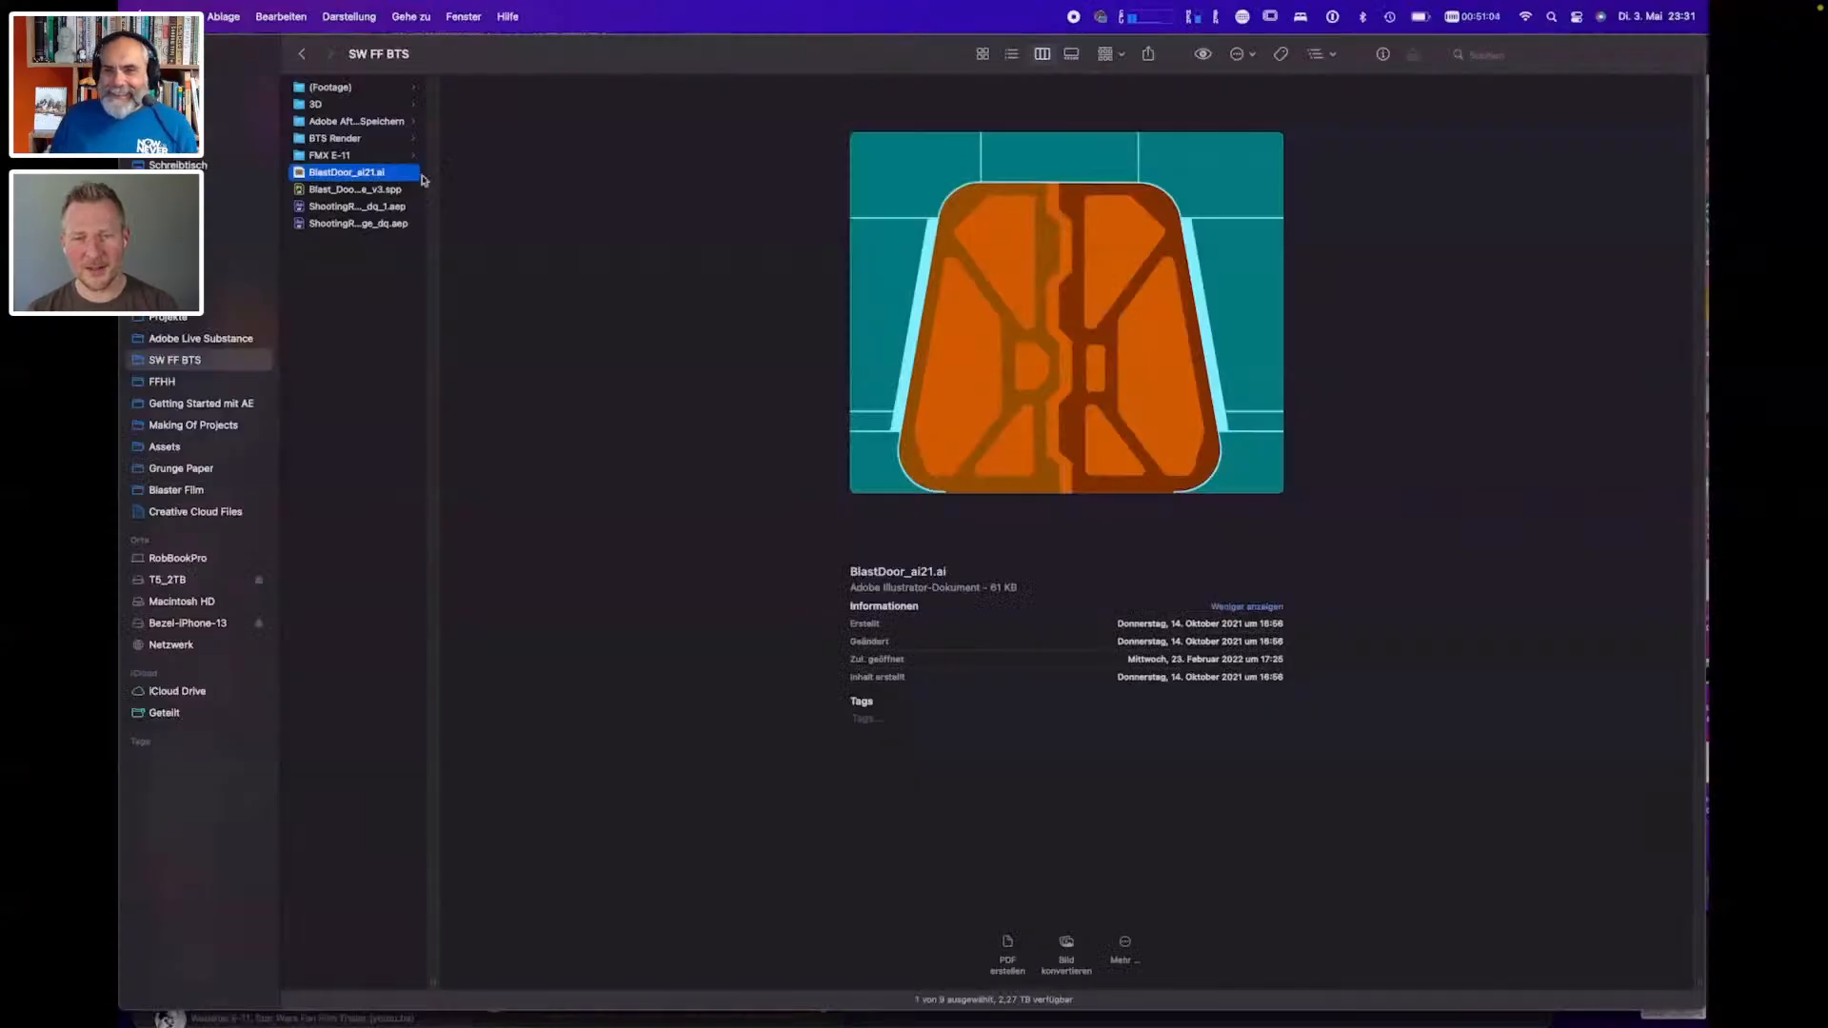
key(space)
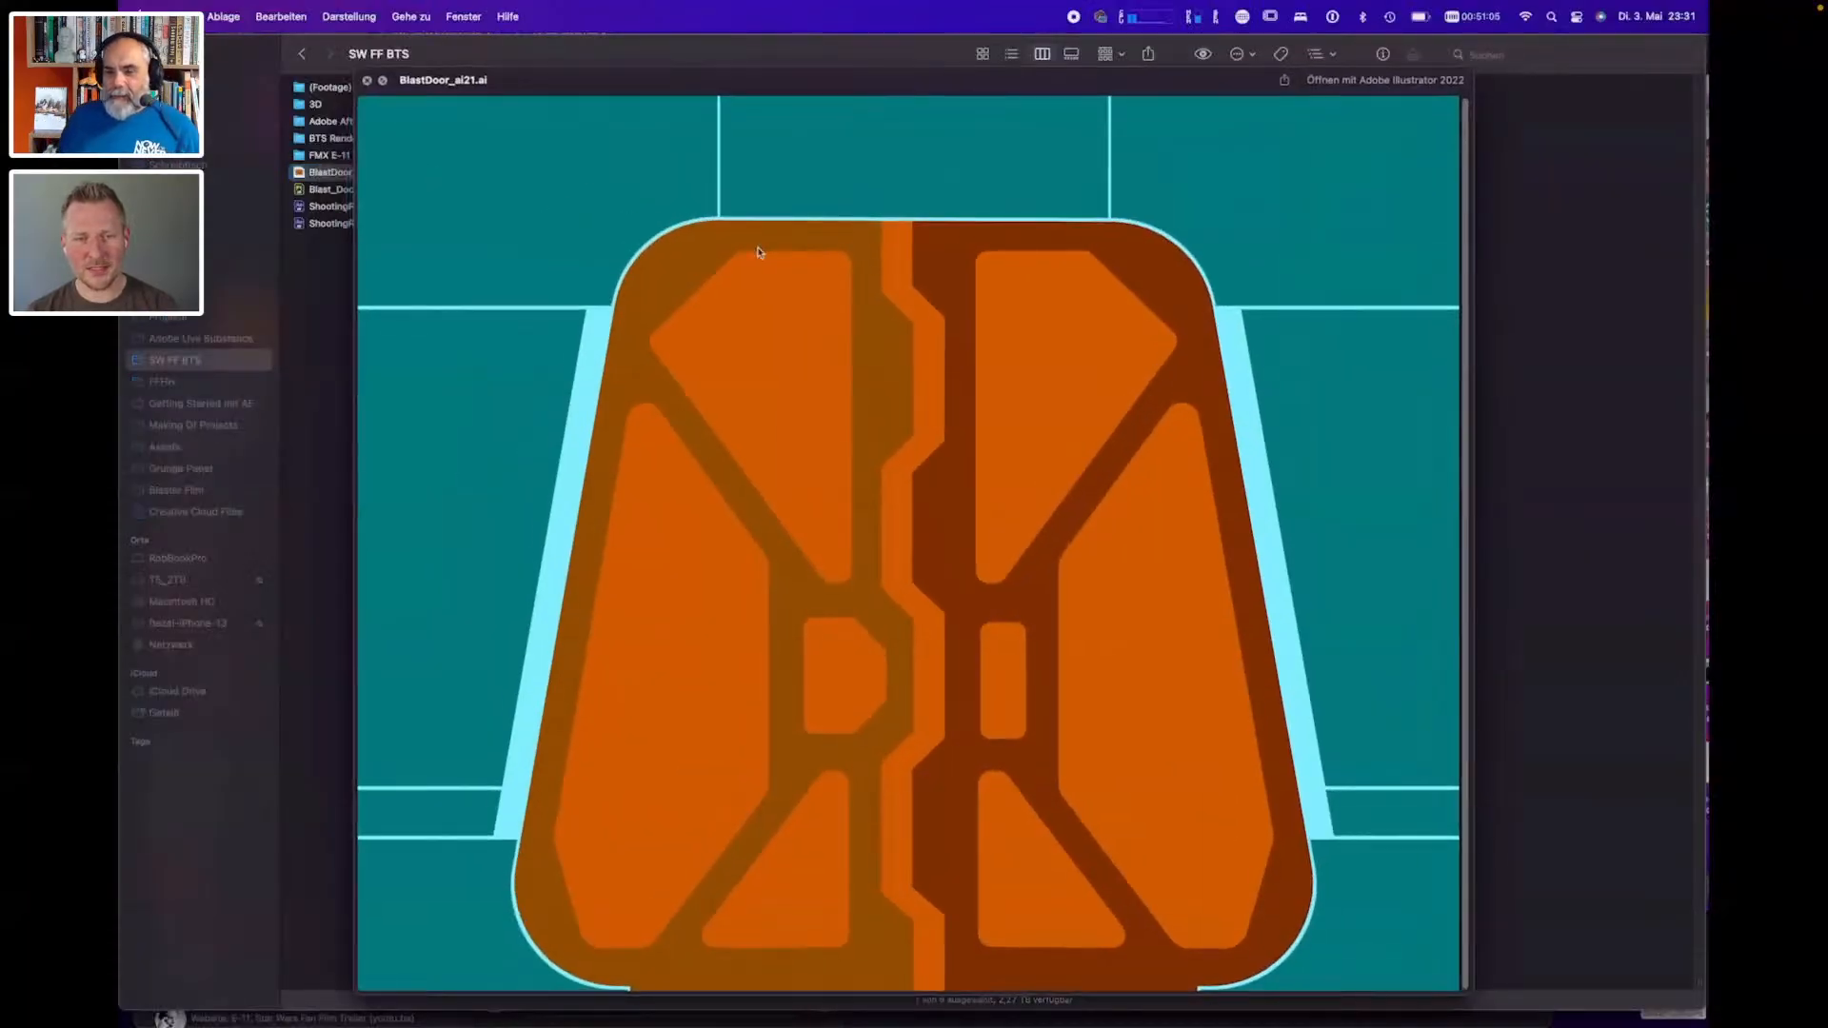
key(space)
drag(372, 174, 678, 428)
key(super+Tab)
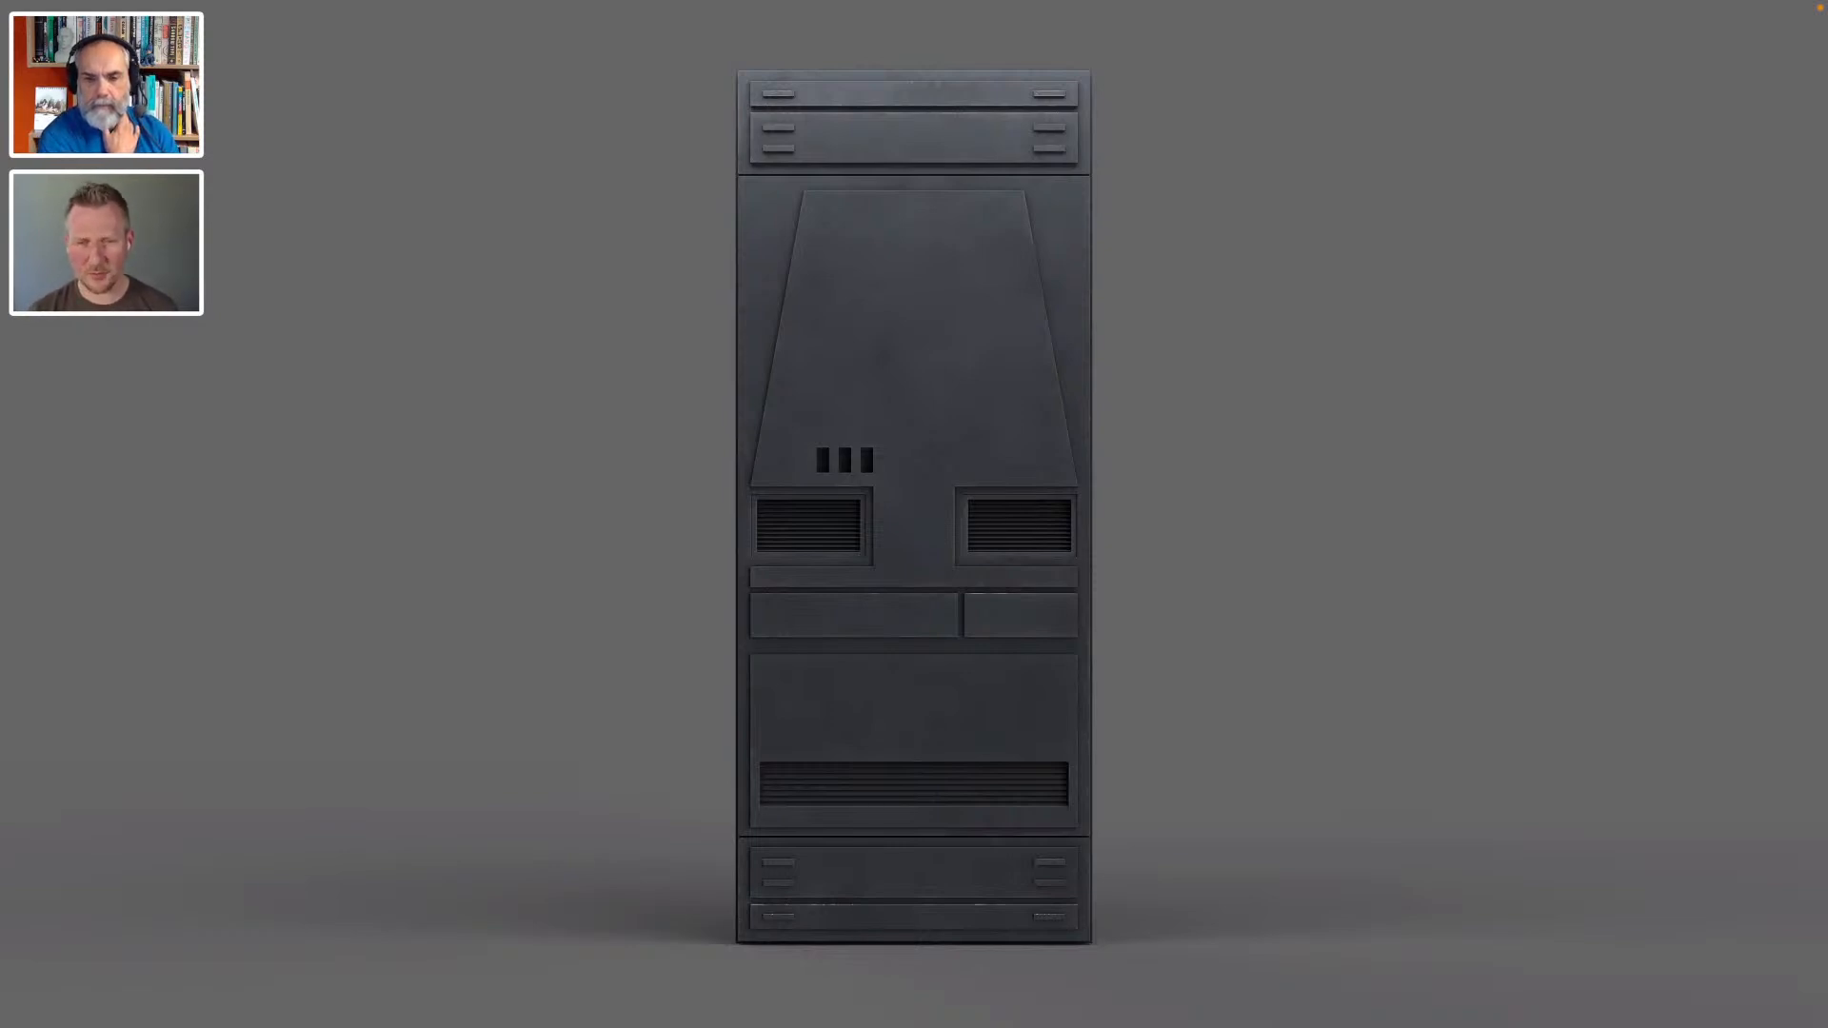
- Step through the slides showing renders of the individual corridor wall panels, including the lit panel and the slotted panel
key(Right)
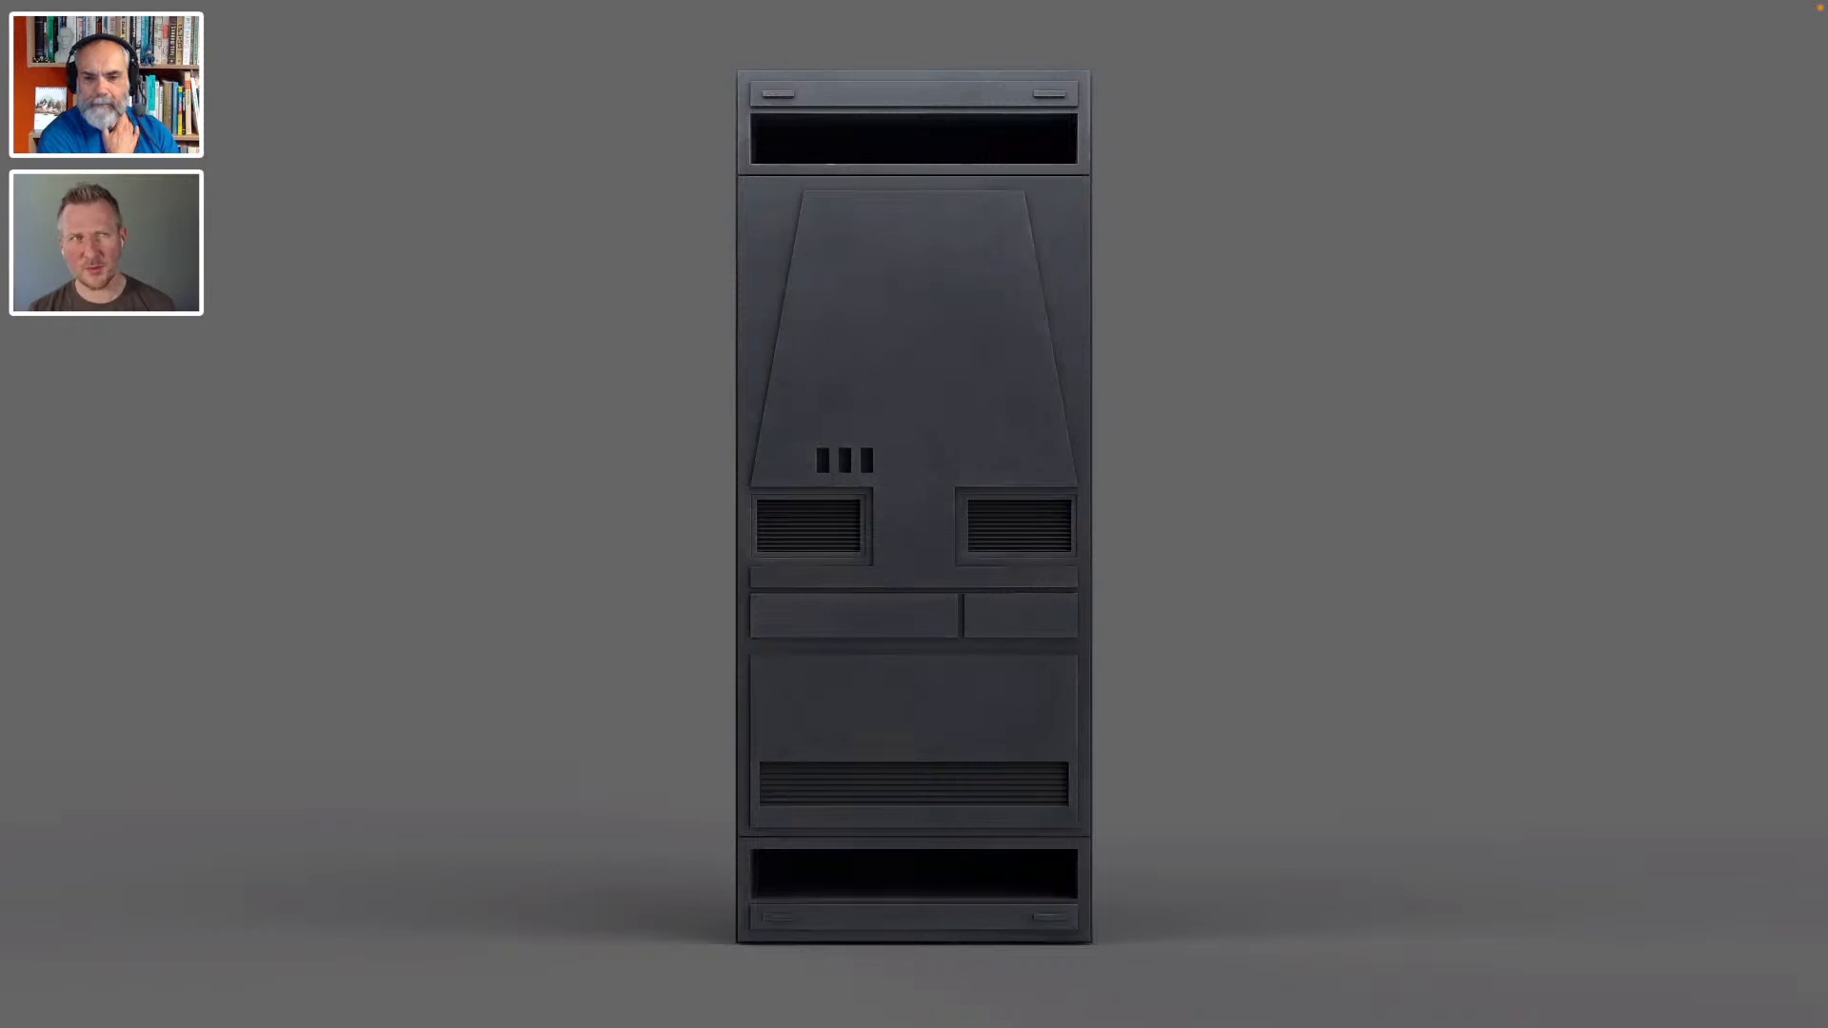
key(Right)
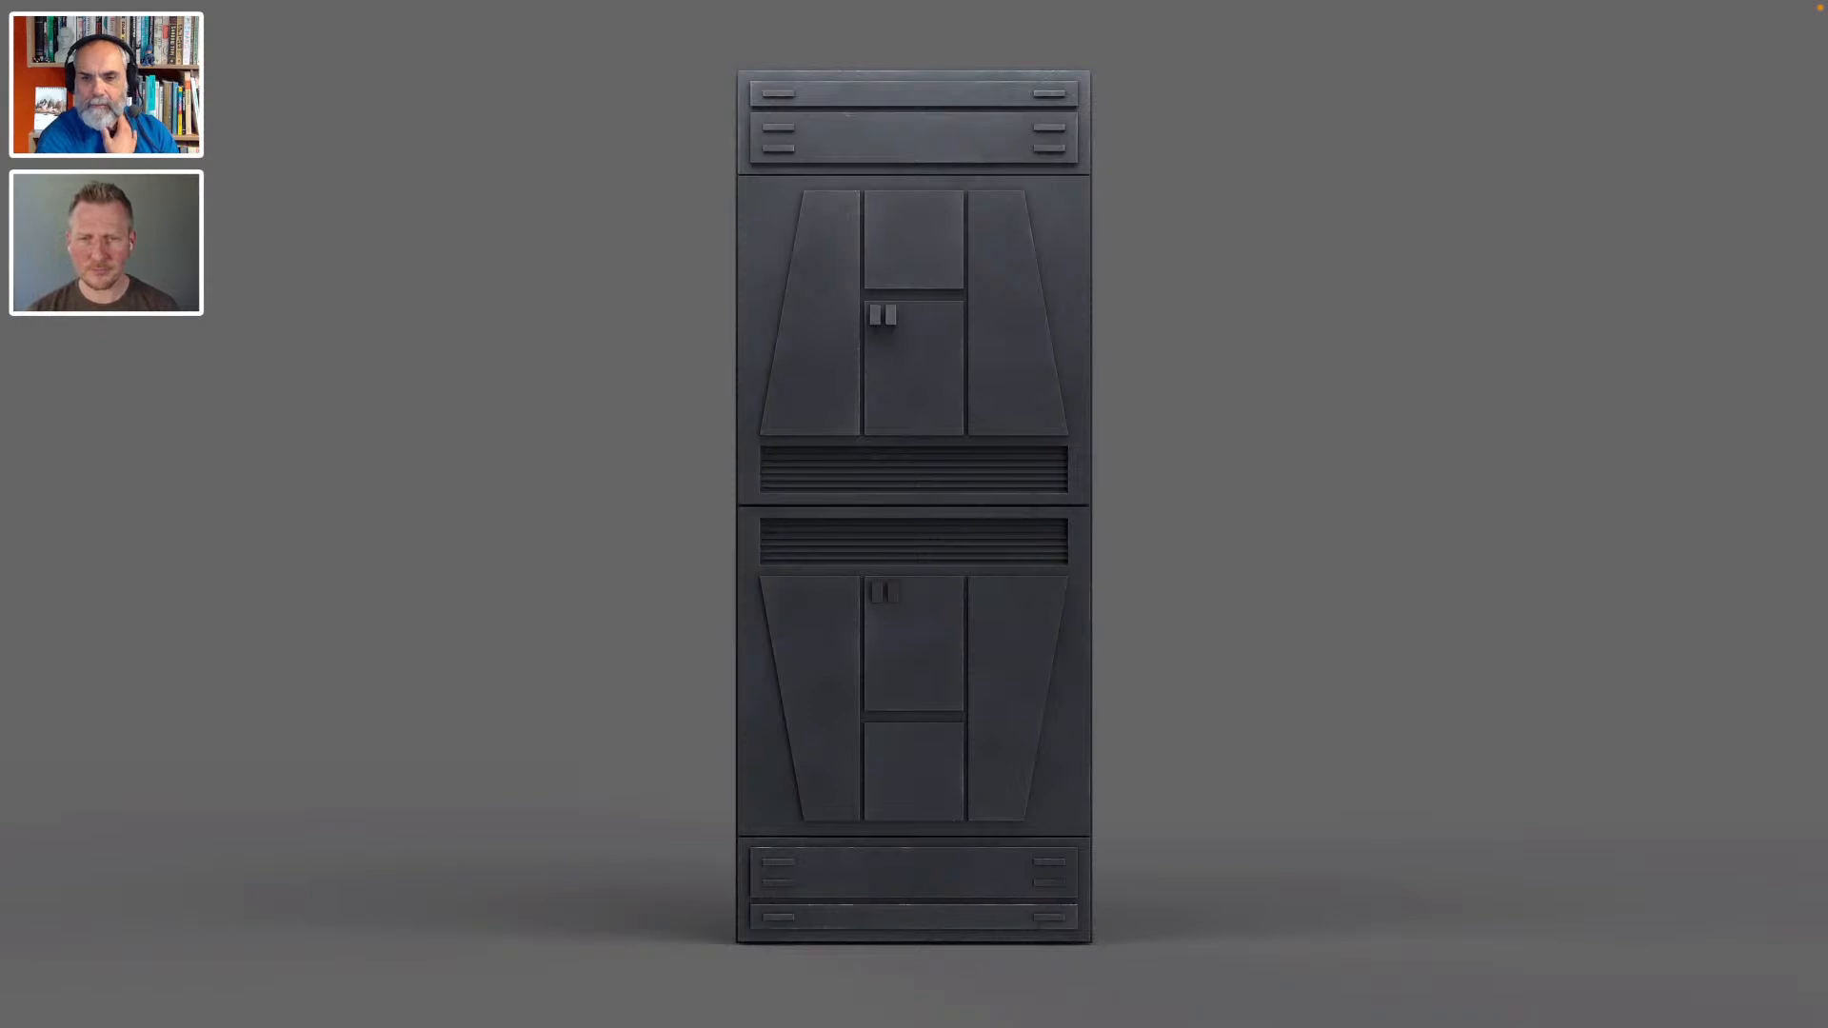
key(Right)
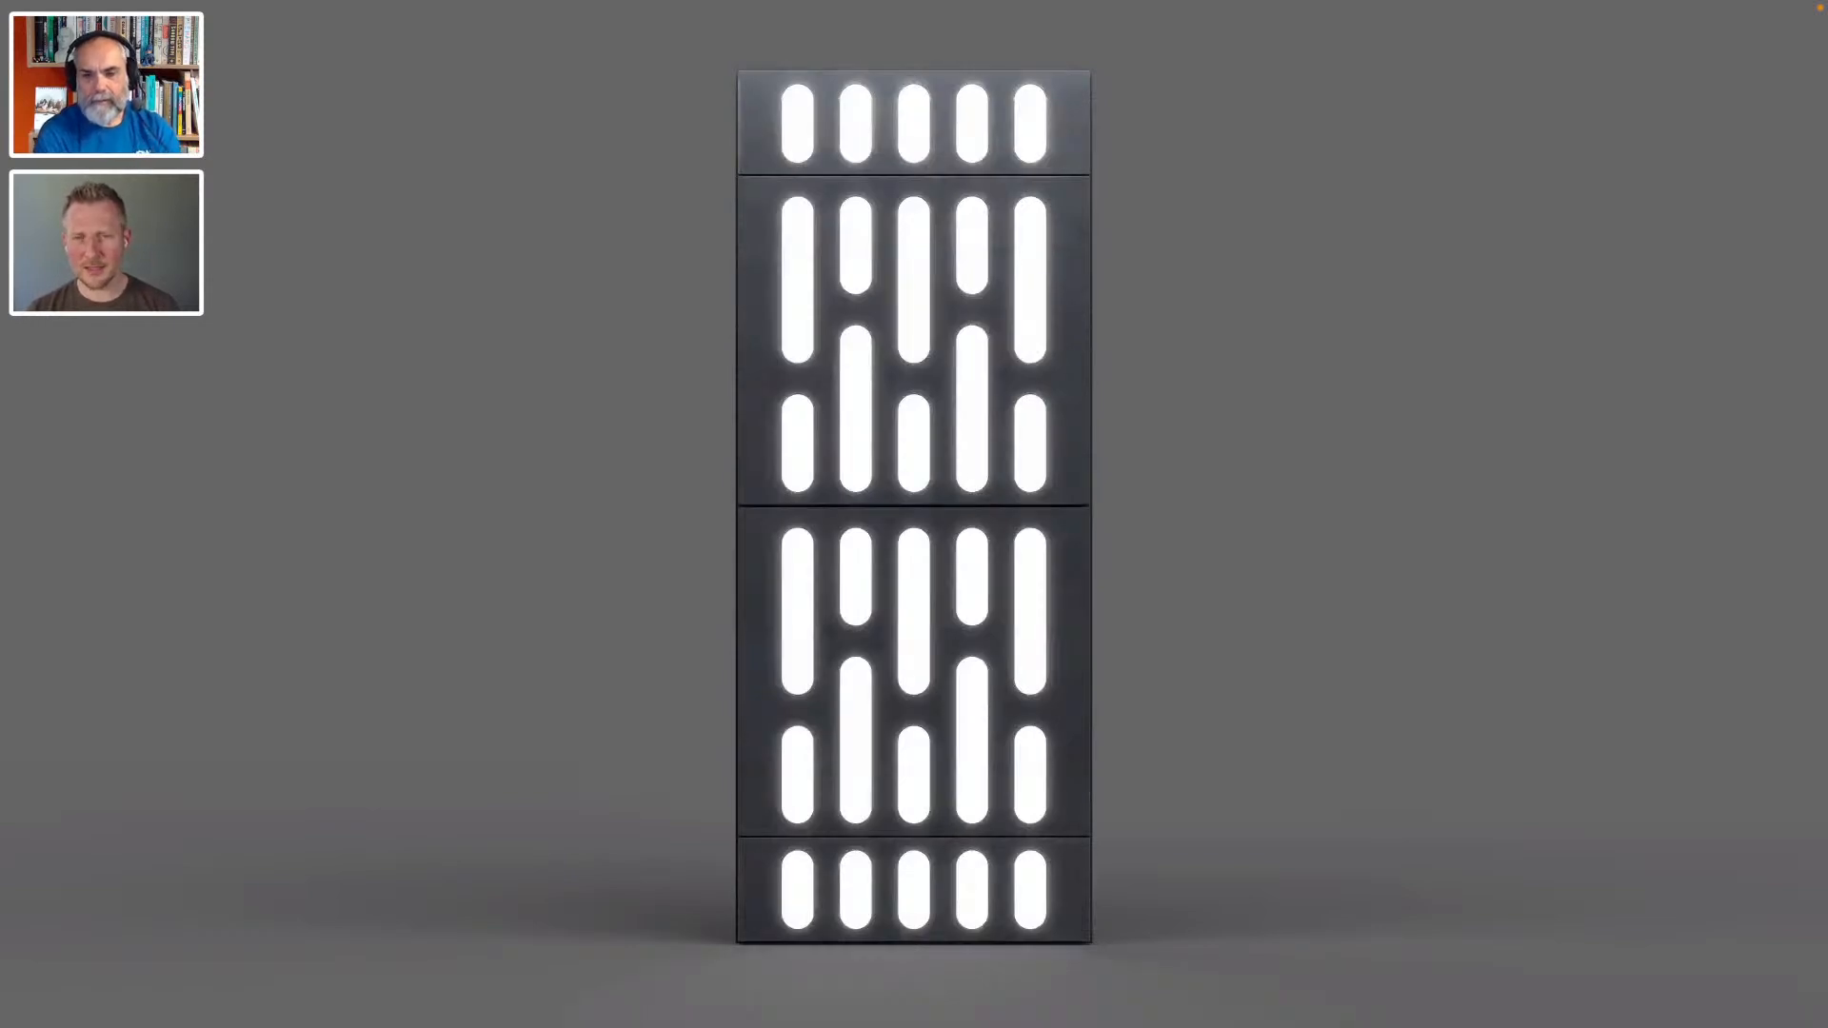
key(Right)
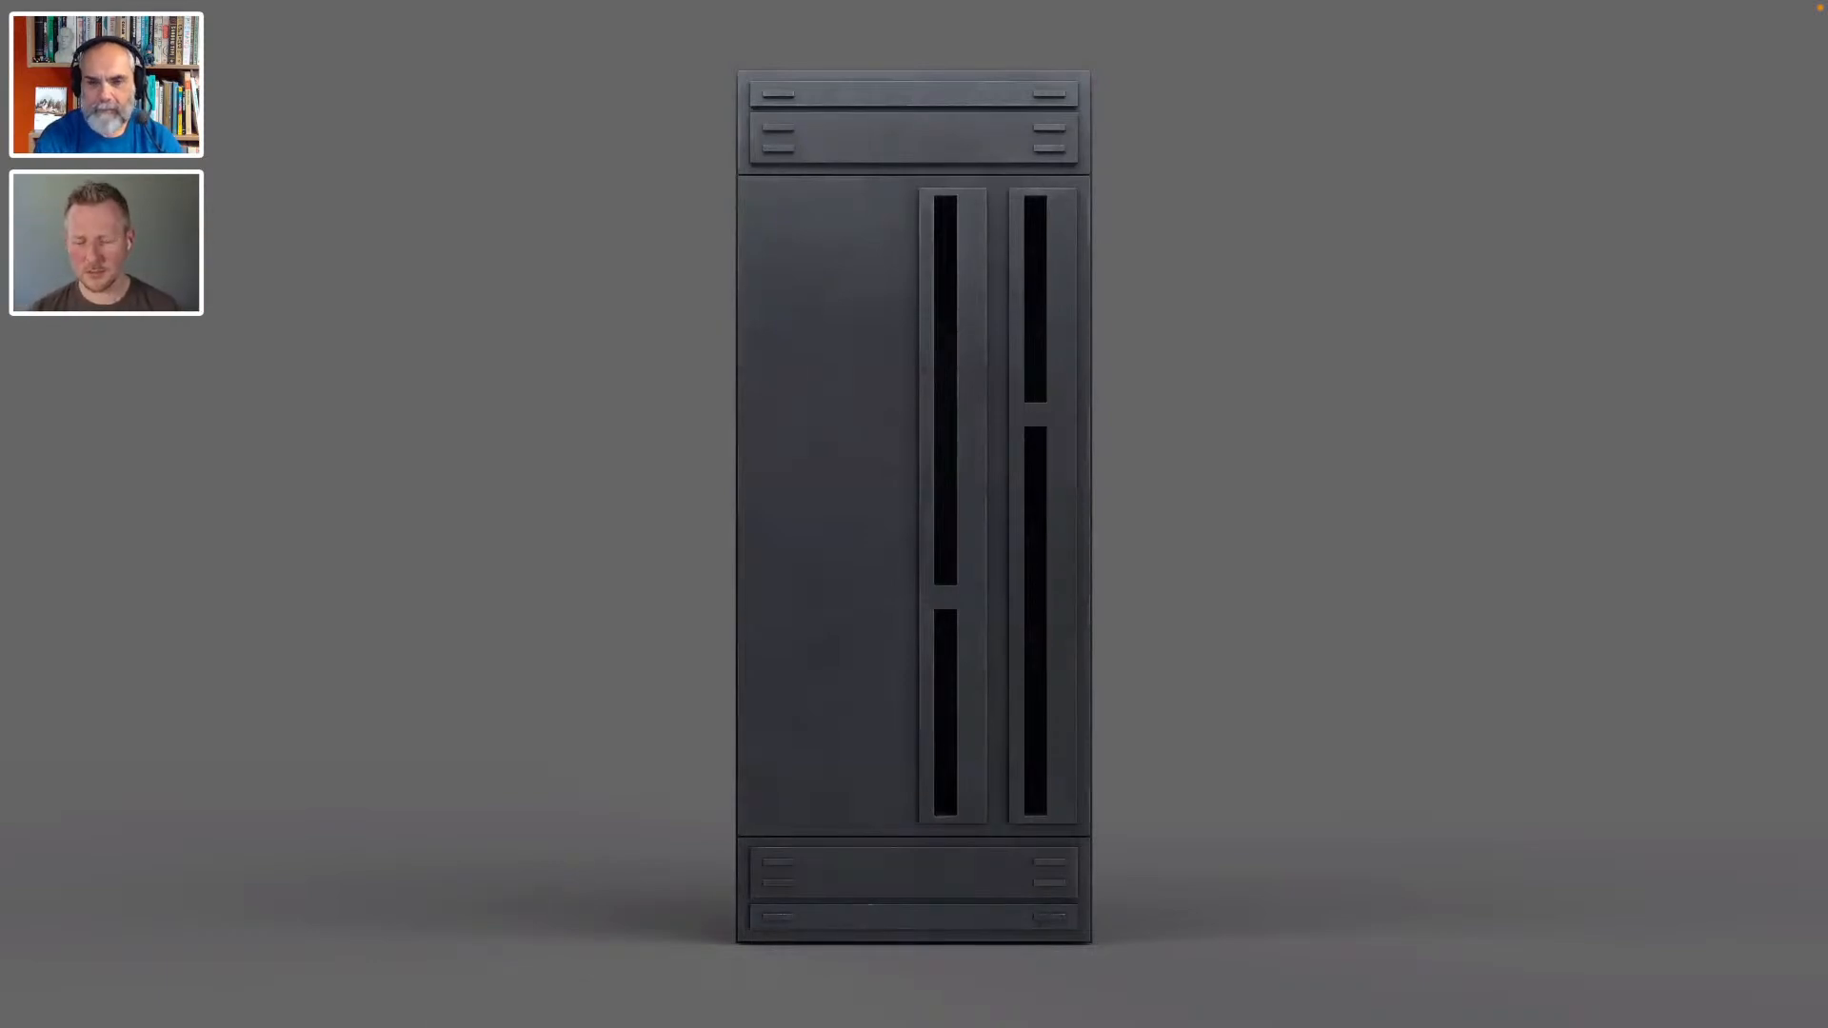
- Show the open blast door, assembled wall, corridor and control panel renders, and move on to the Shooting Range title
key(Right)
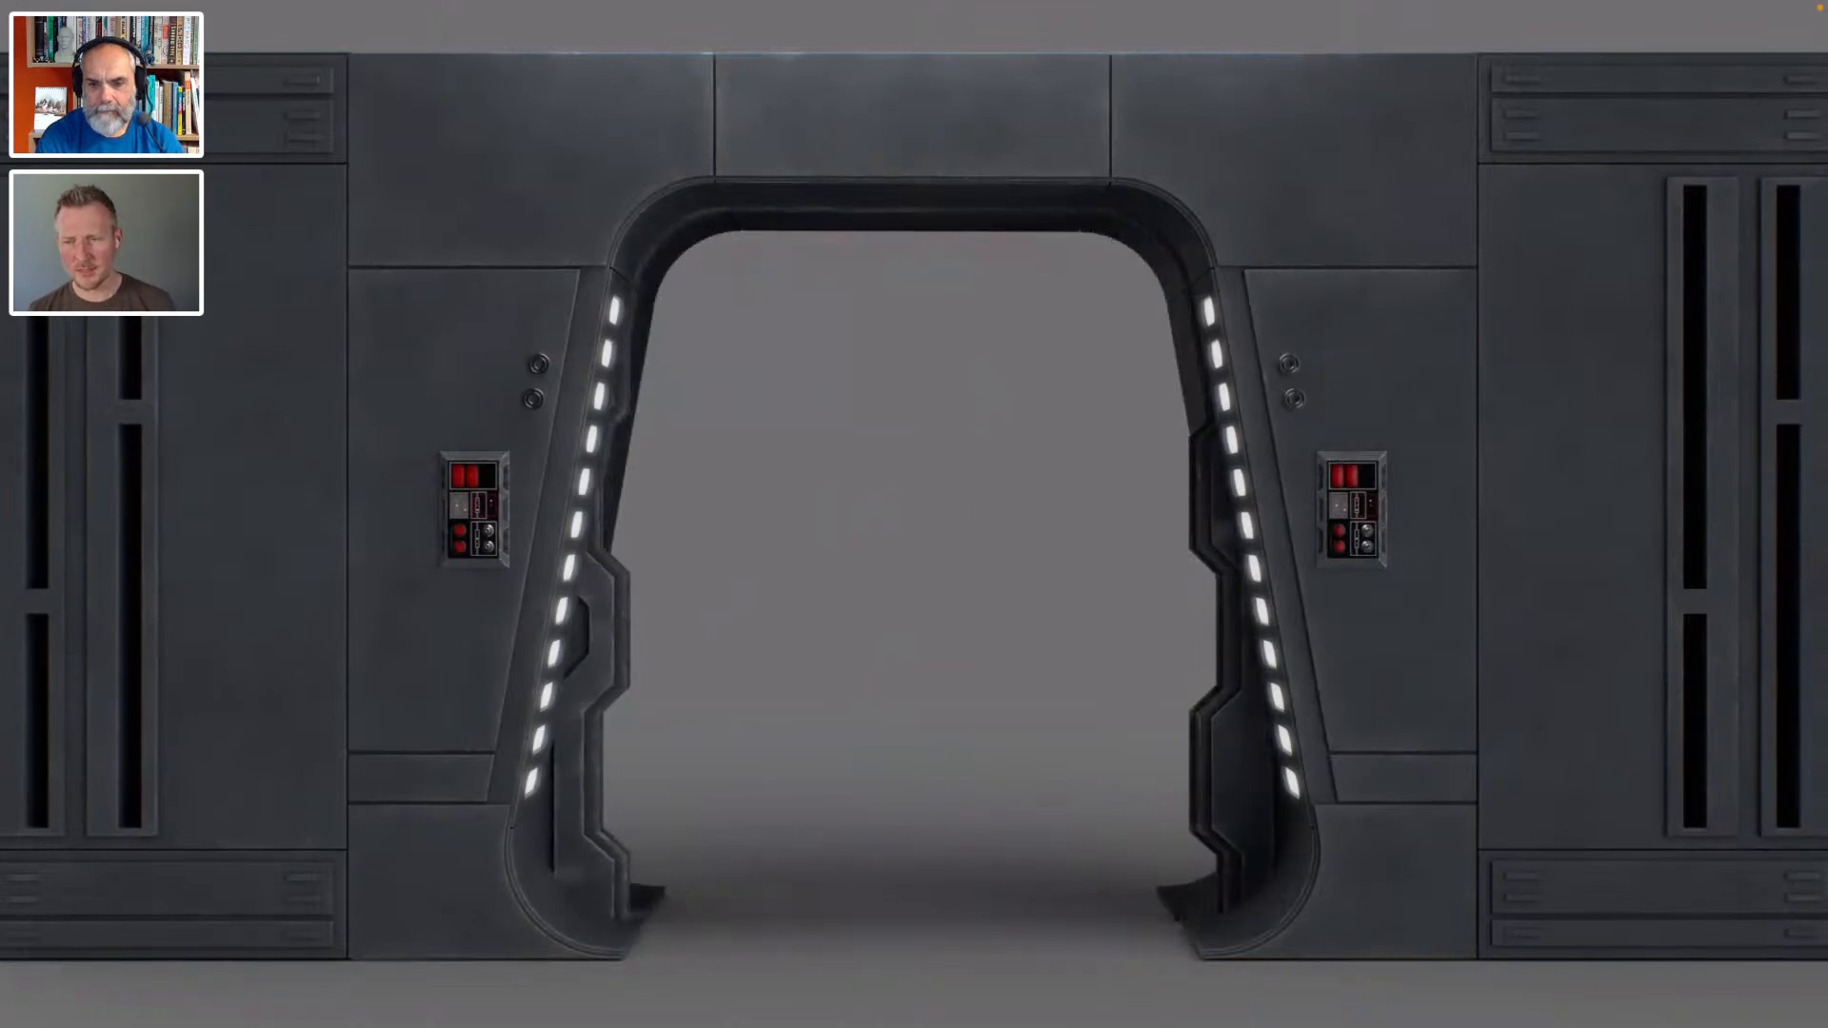
key(Right)
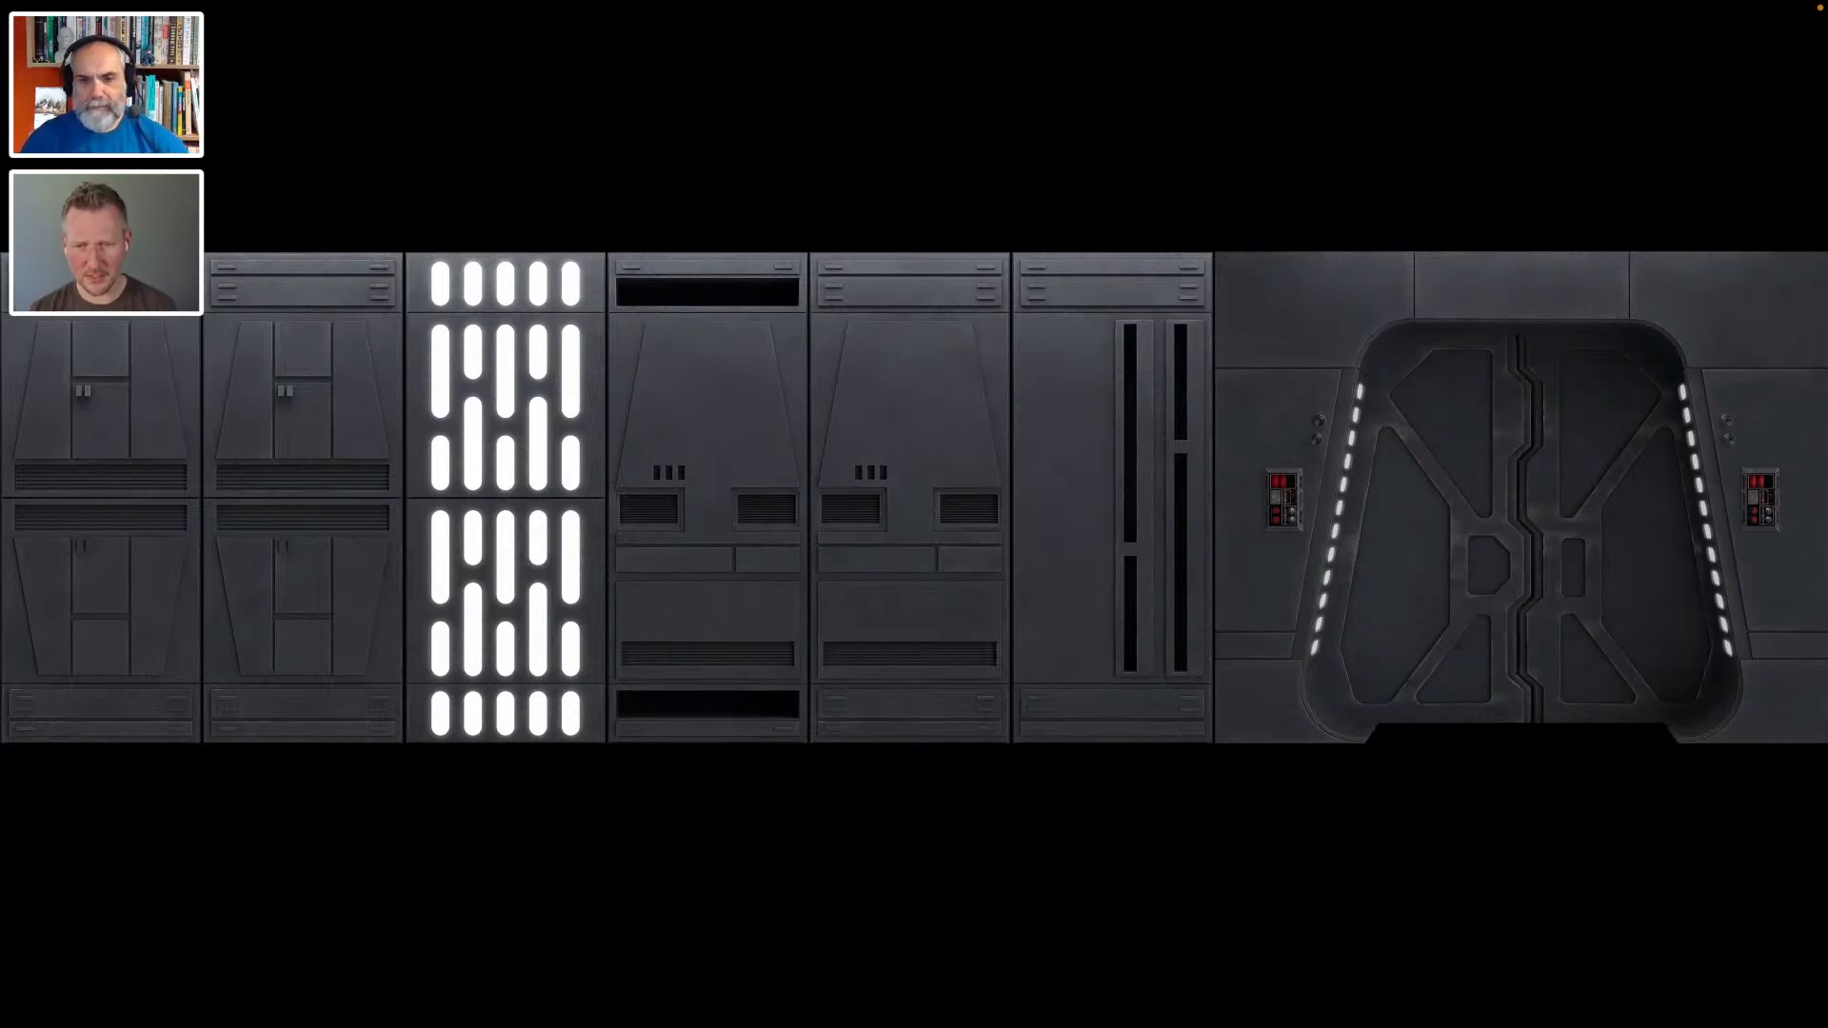
key(Right)
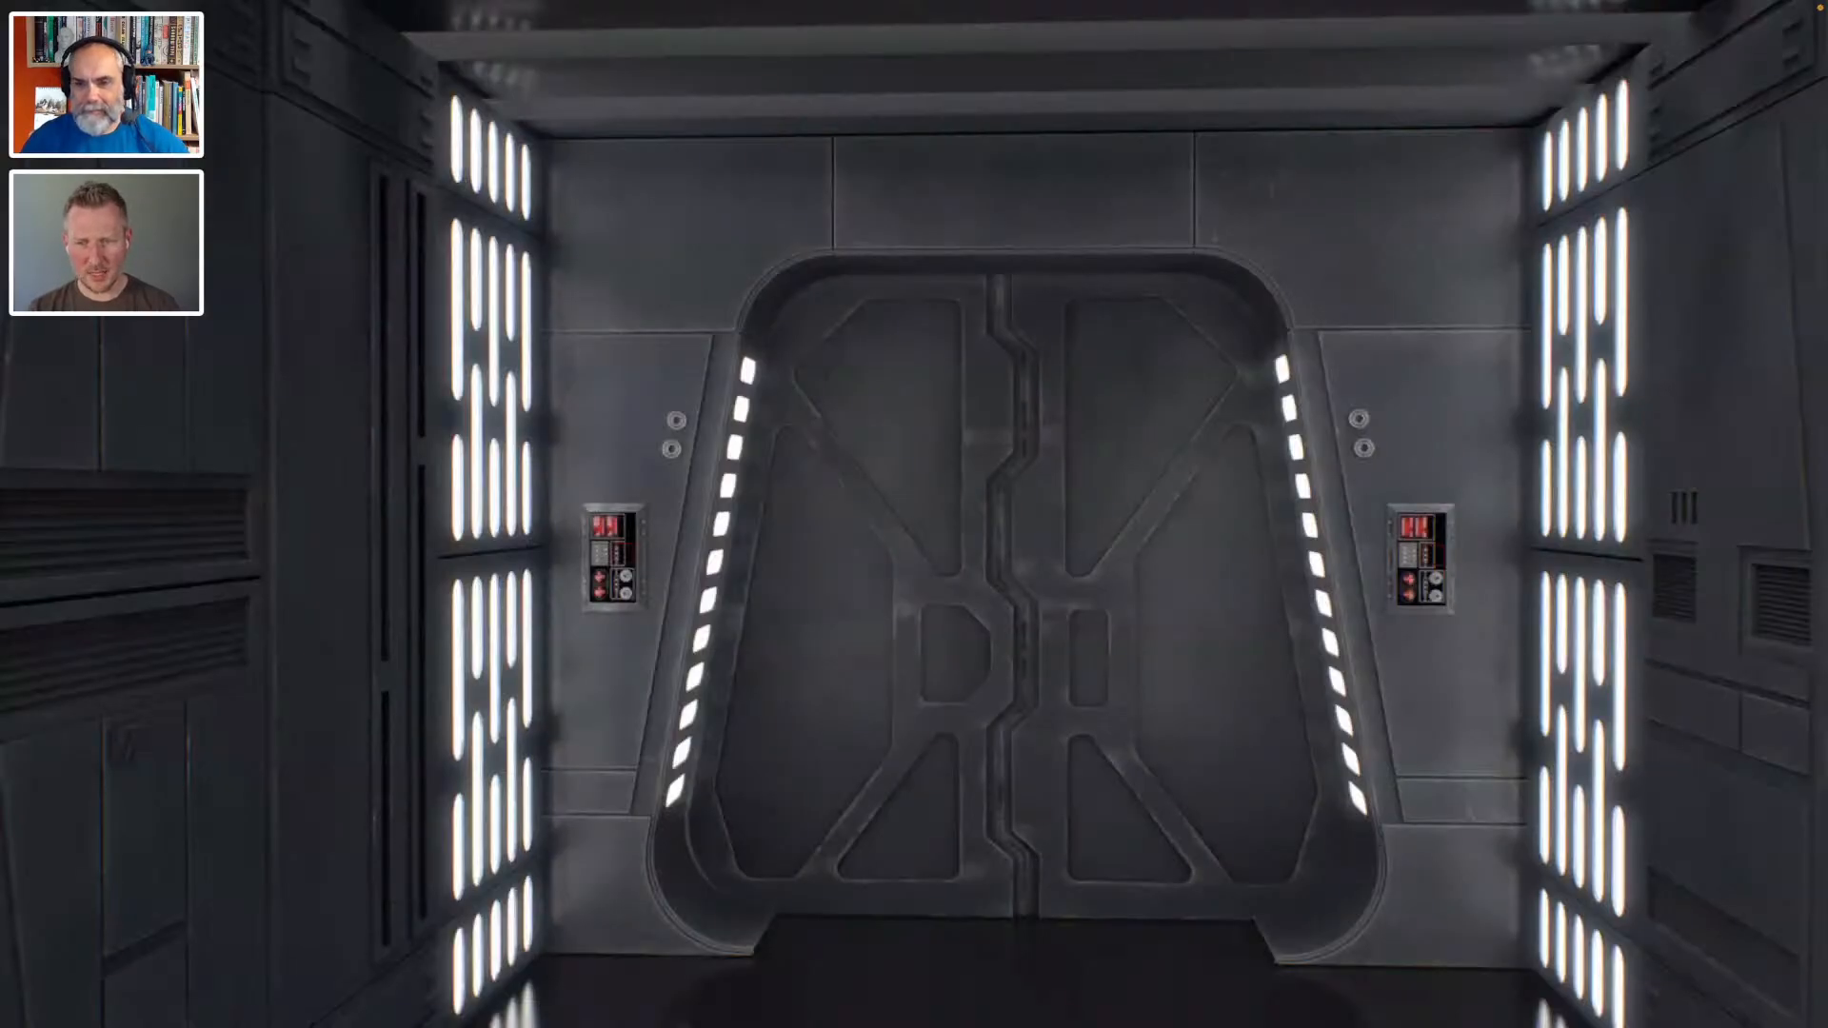
key(Right)
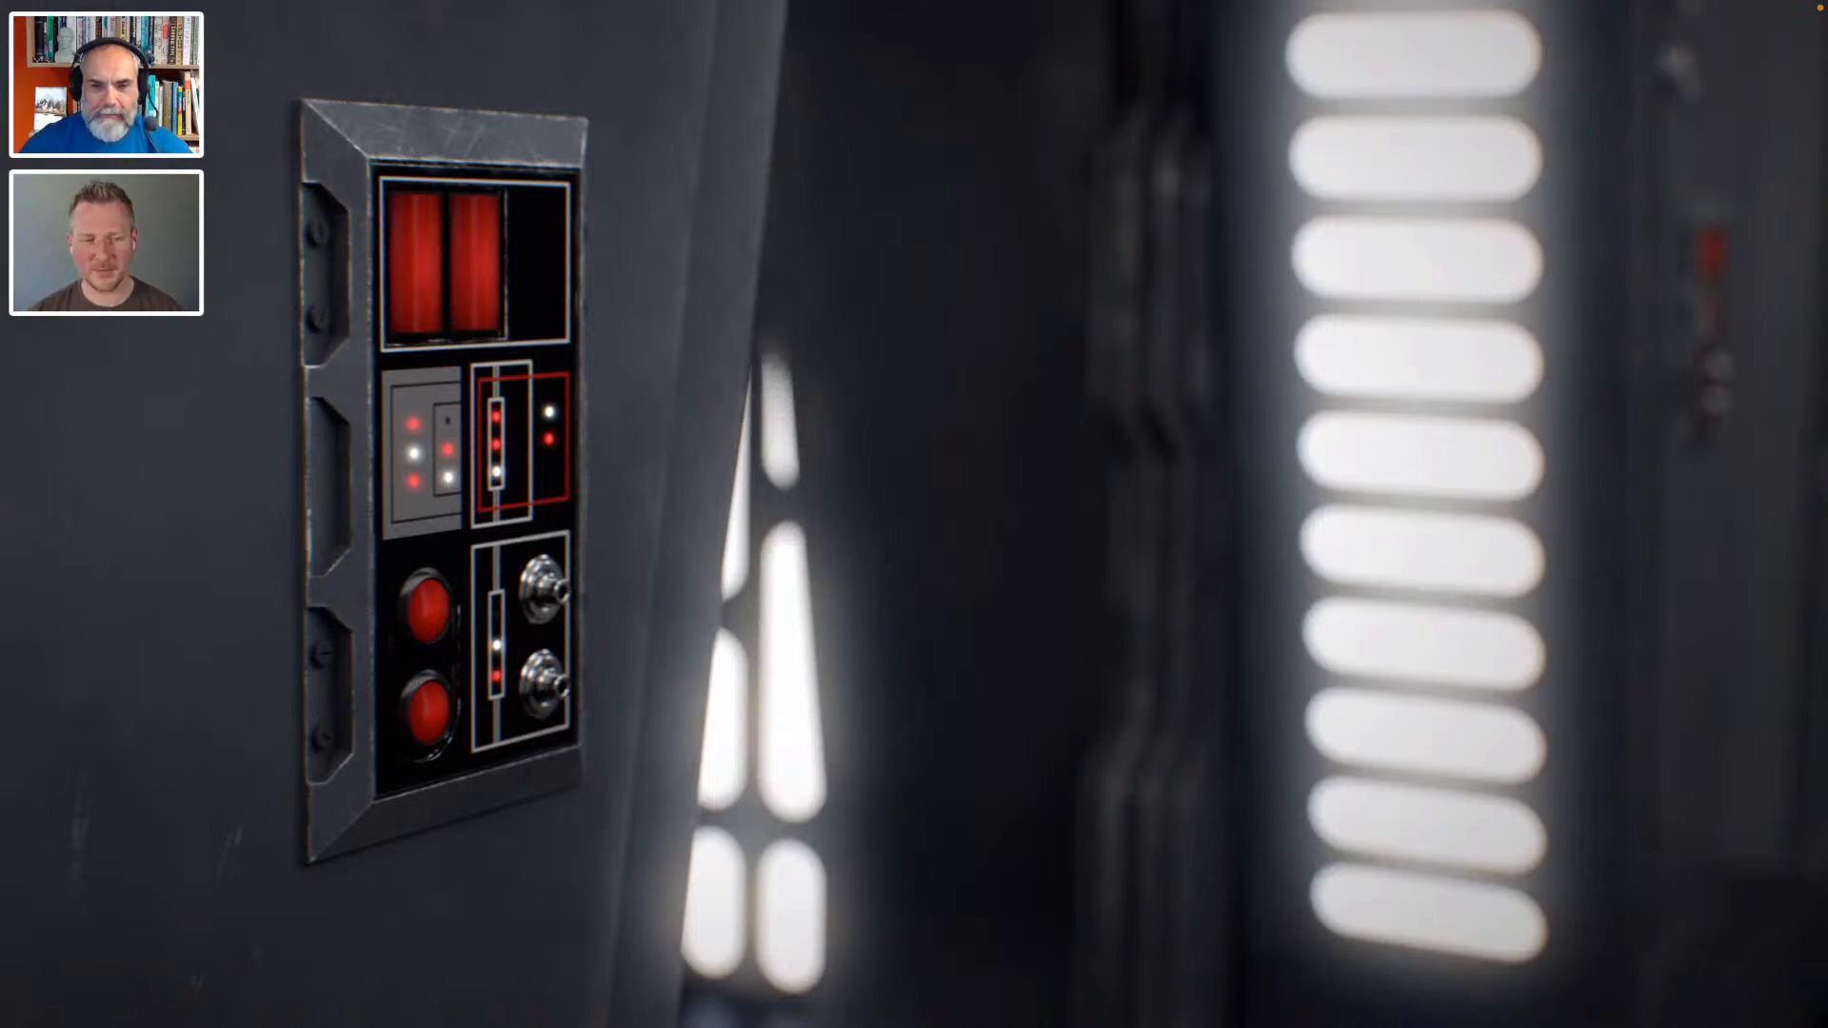
key(Right)
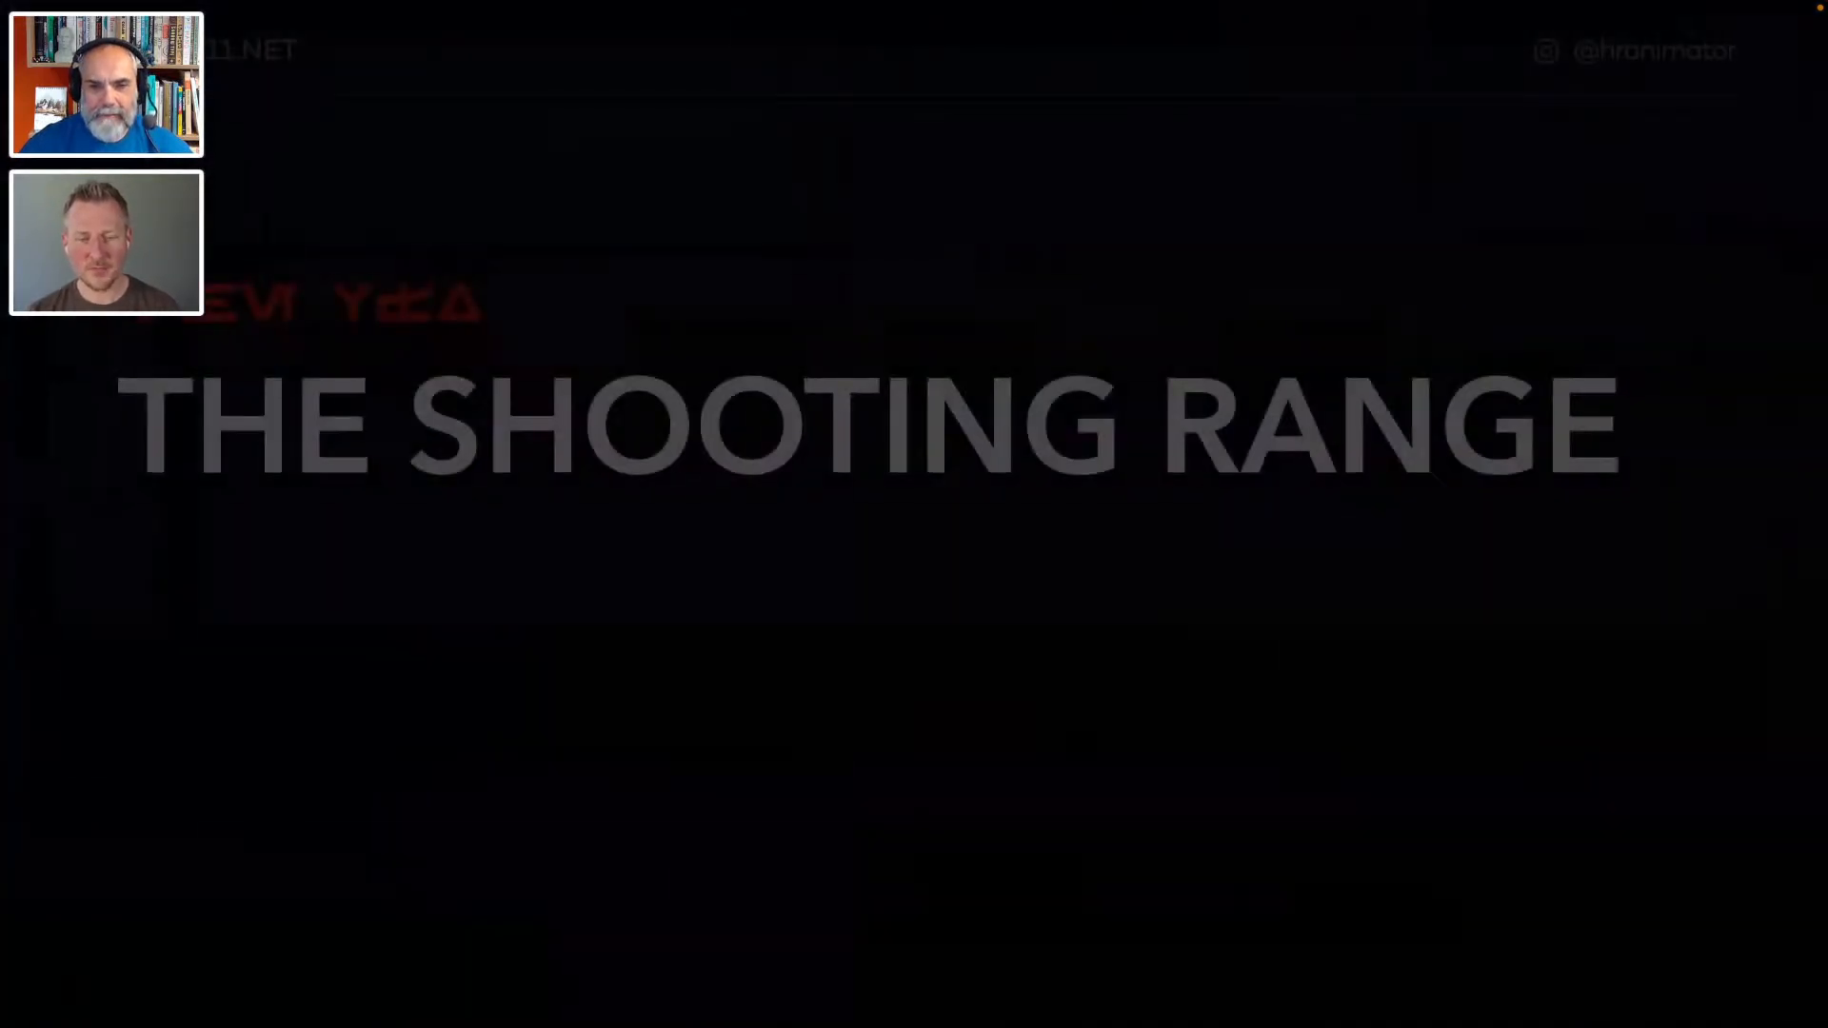
- Leave the presentation and hide After Effects, Safari and Substance 3D Painter to reach the Finder window
key(super+Tab)
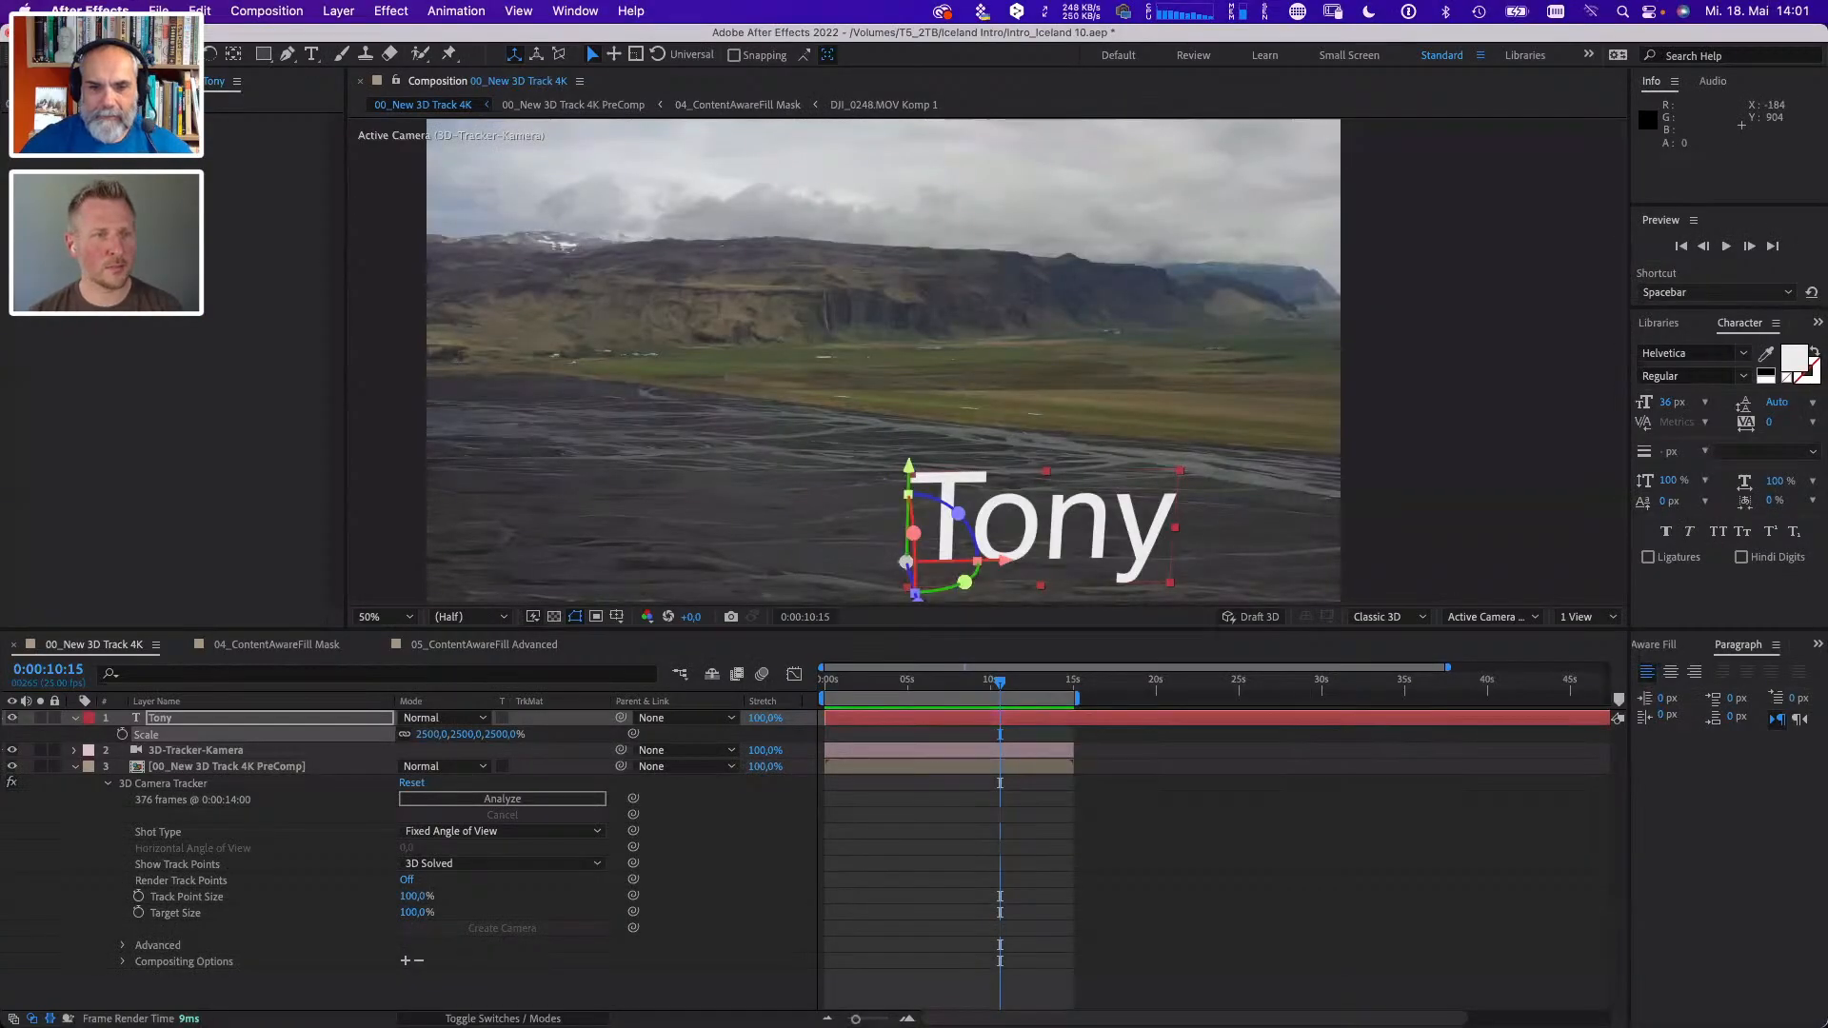
click(89, 11)
click(142, 162)
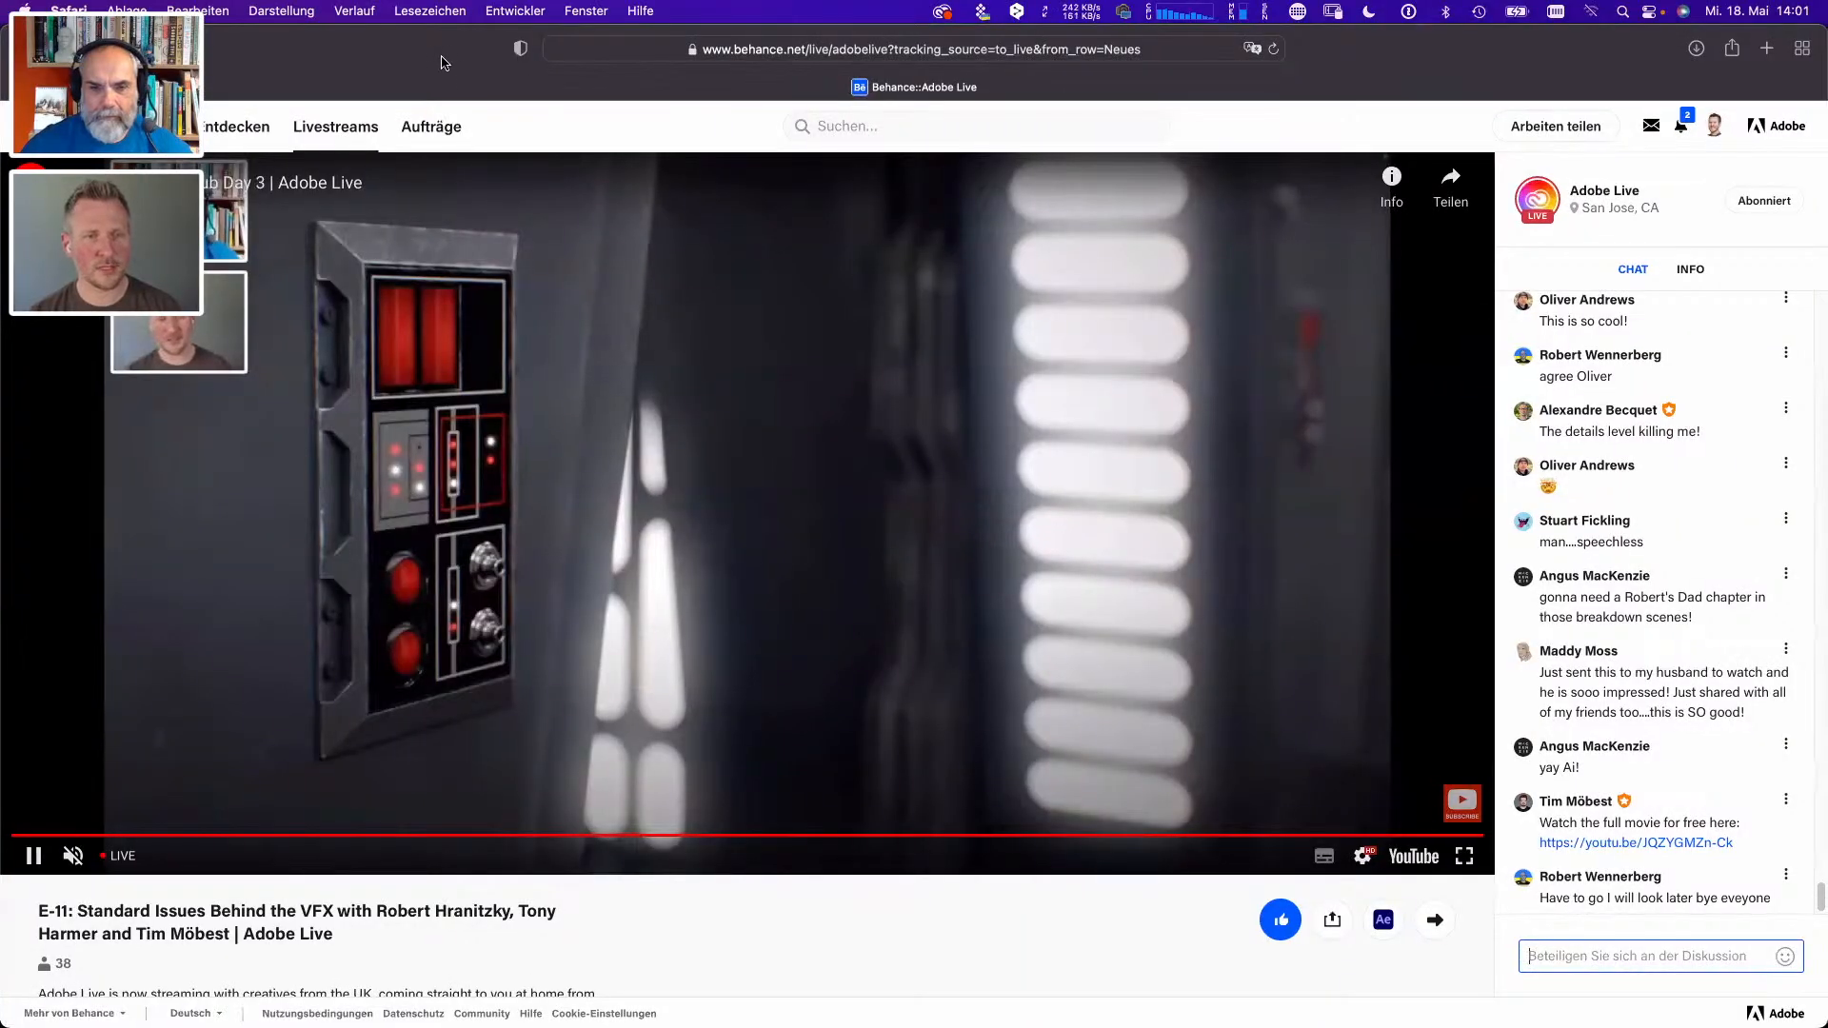
key(super+h)
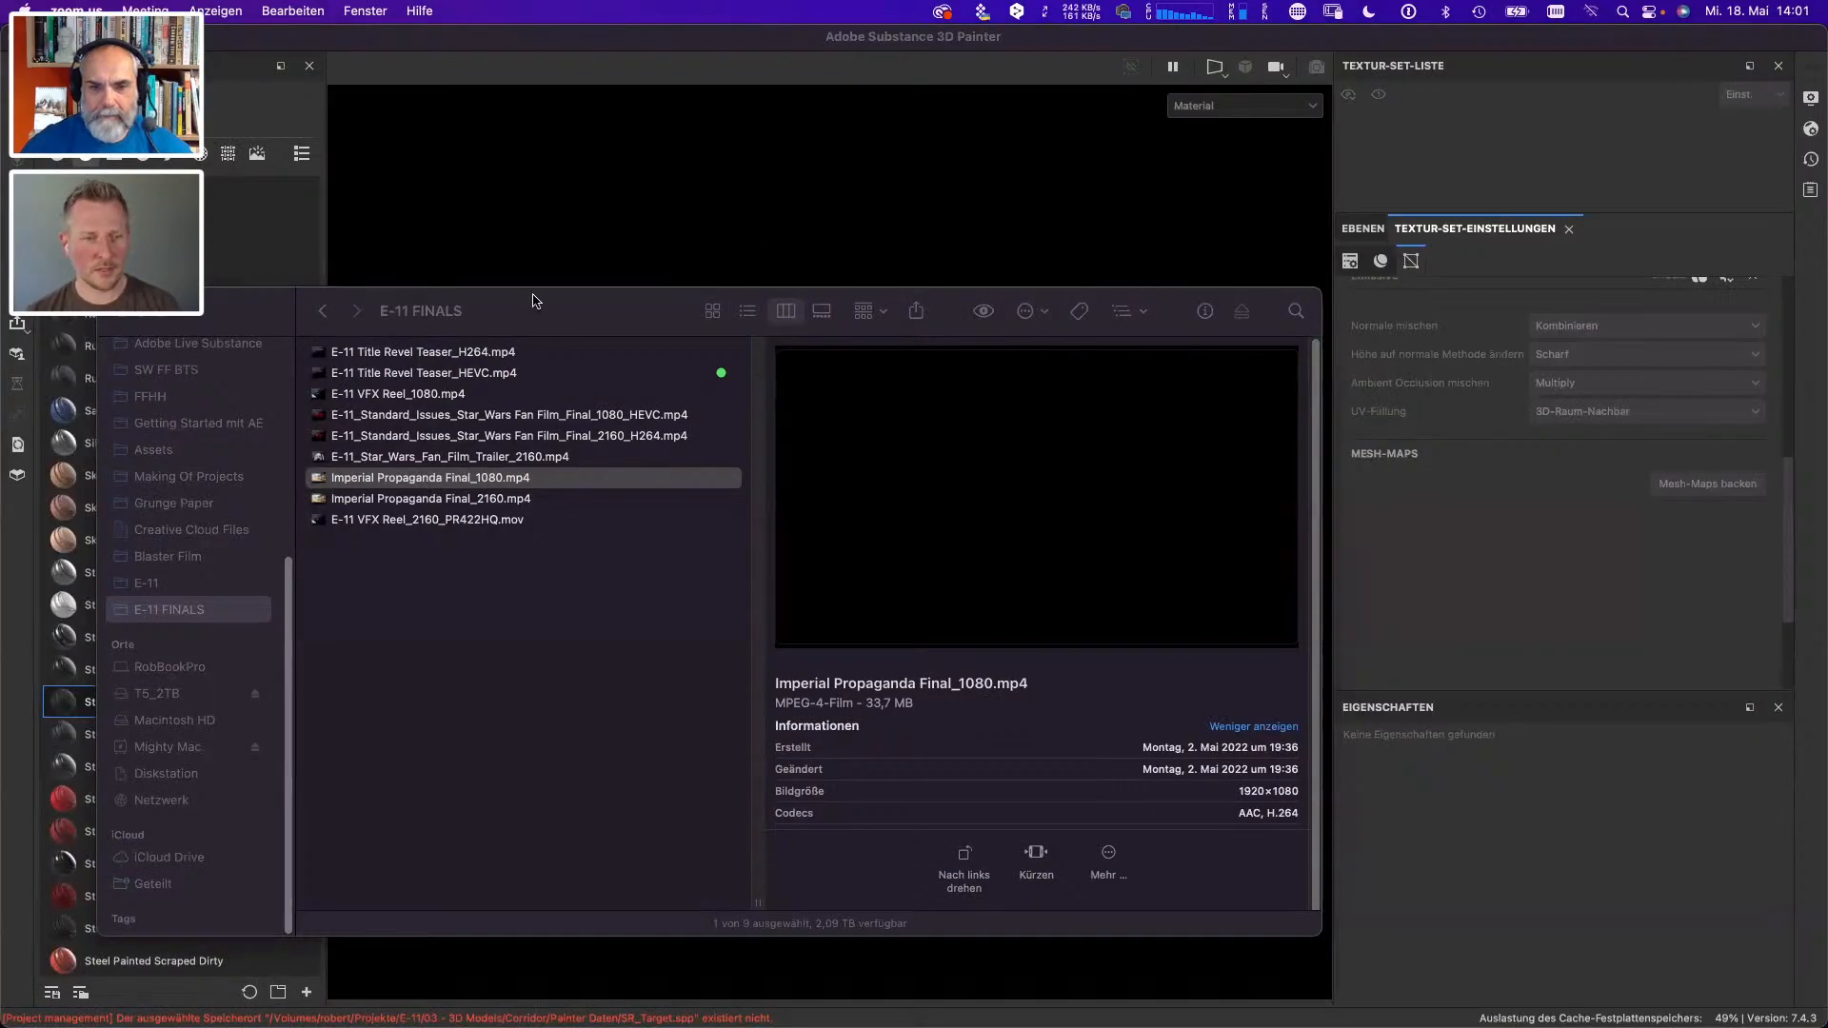
click(508, 45)
key(super+h)
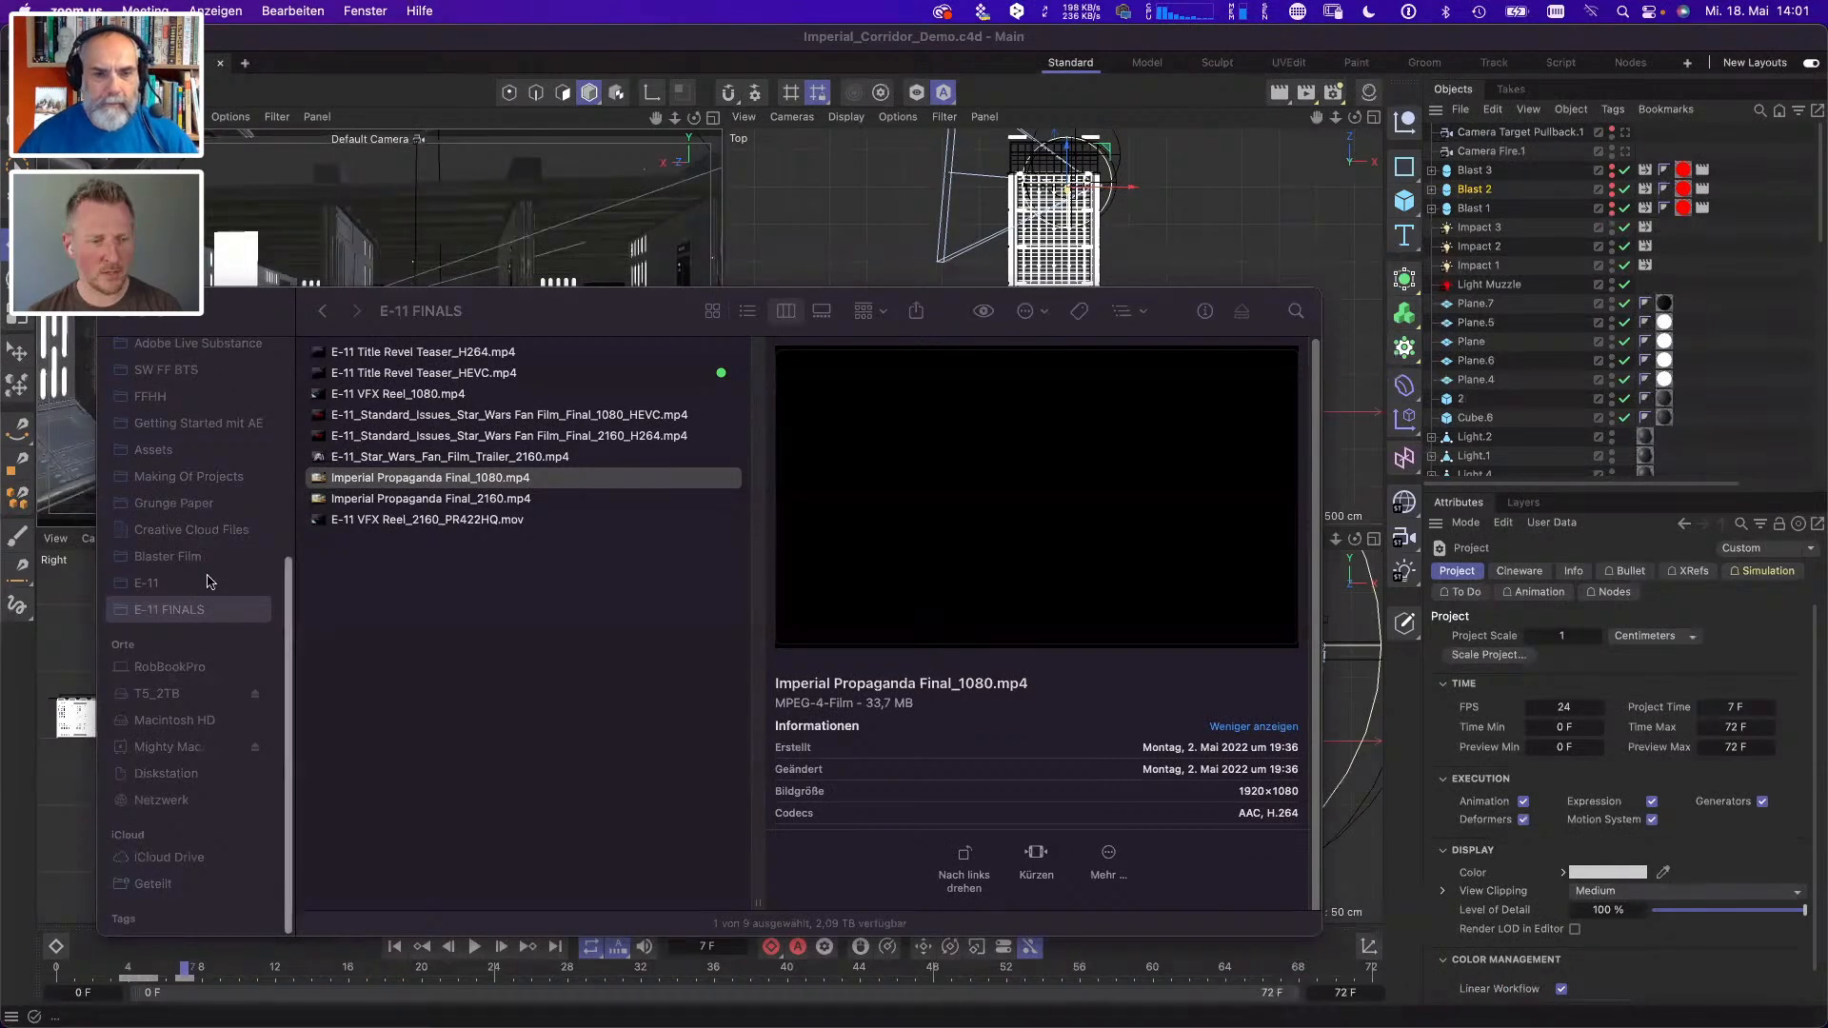
- Go to the E-11 folder in Finder and show the contents of its SW FF BTS subfolder
click(215, 608)
click(148, 583)
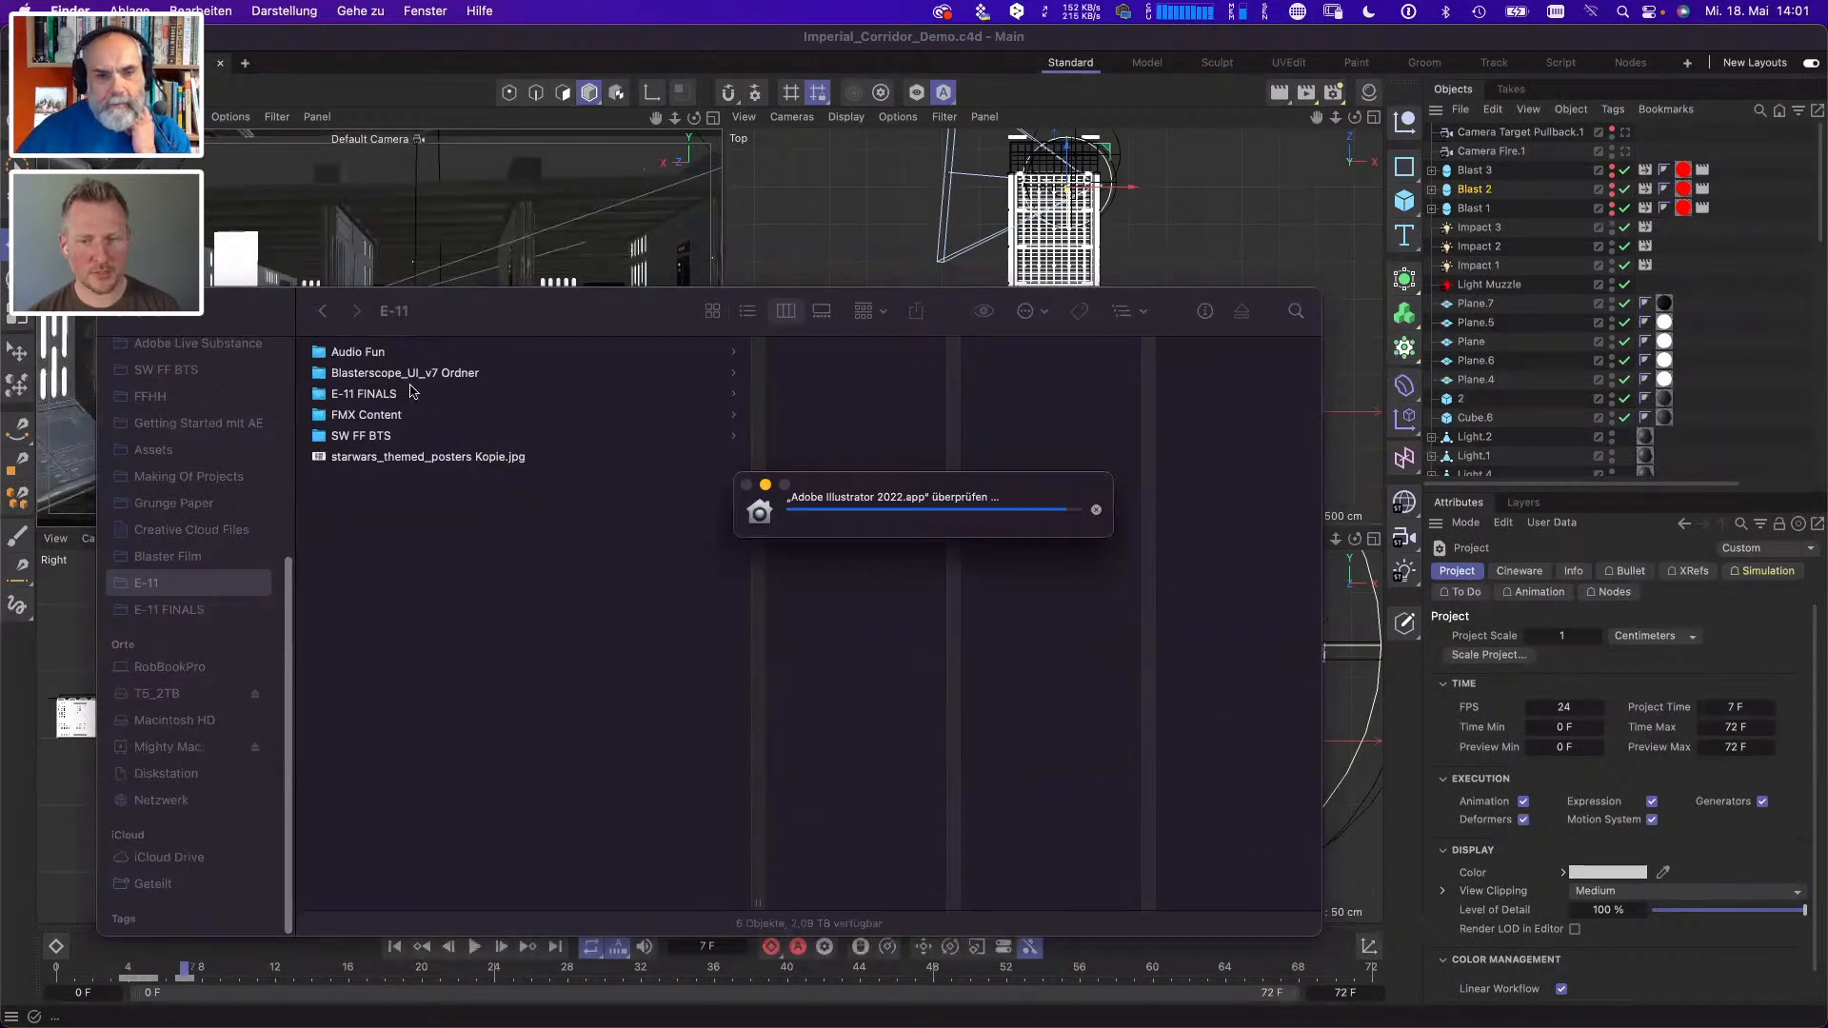
click(412, 398)
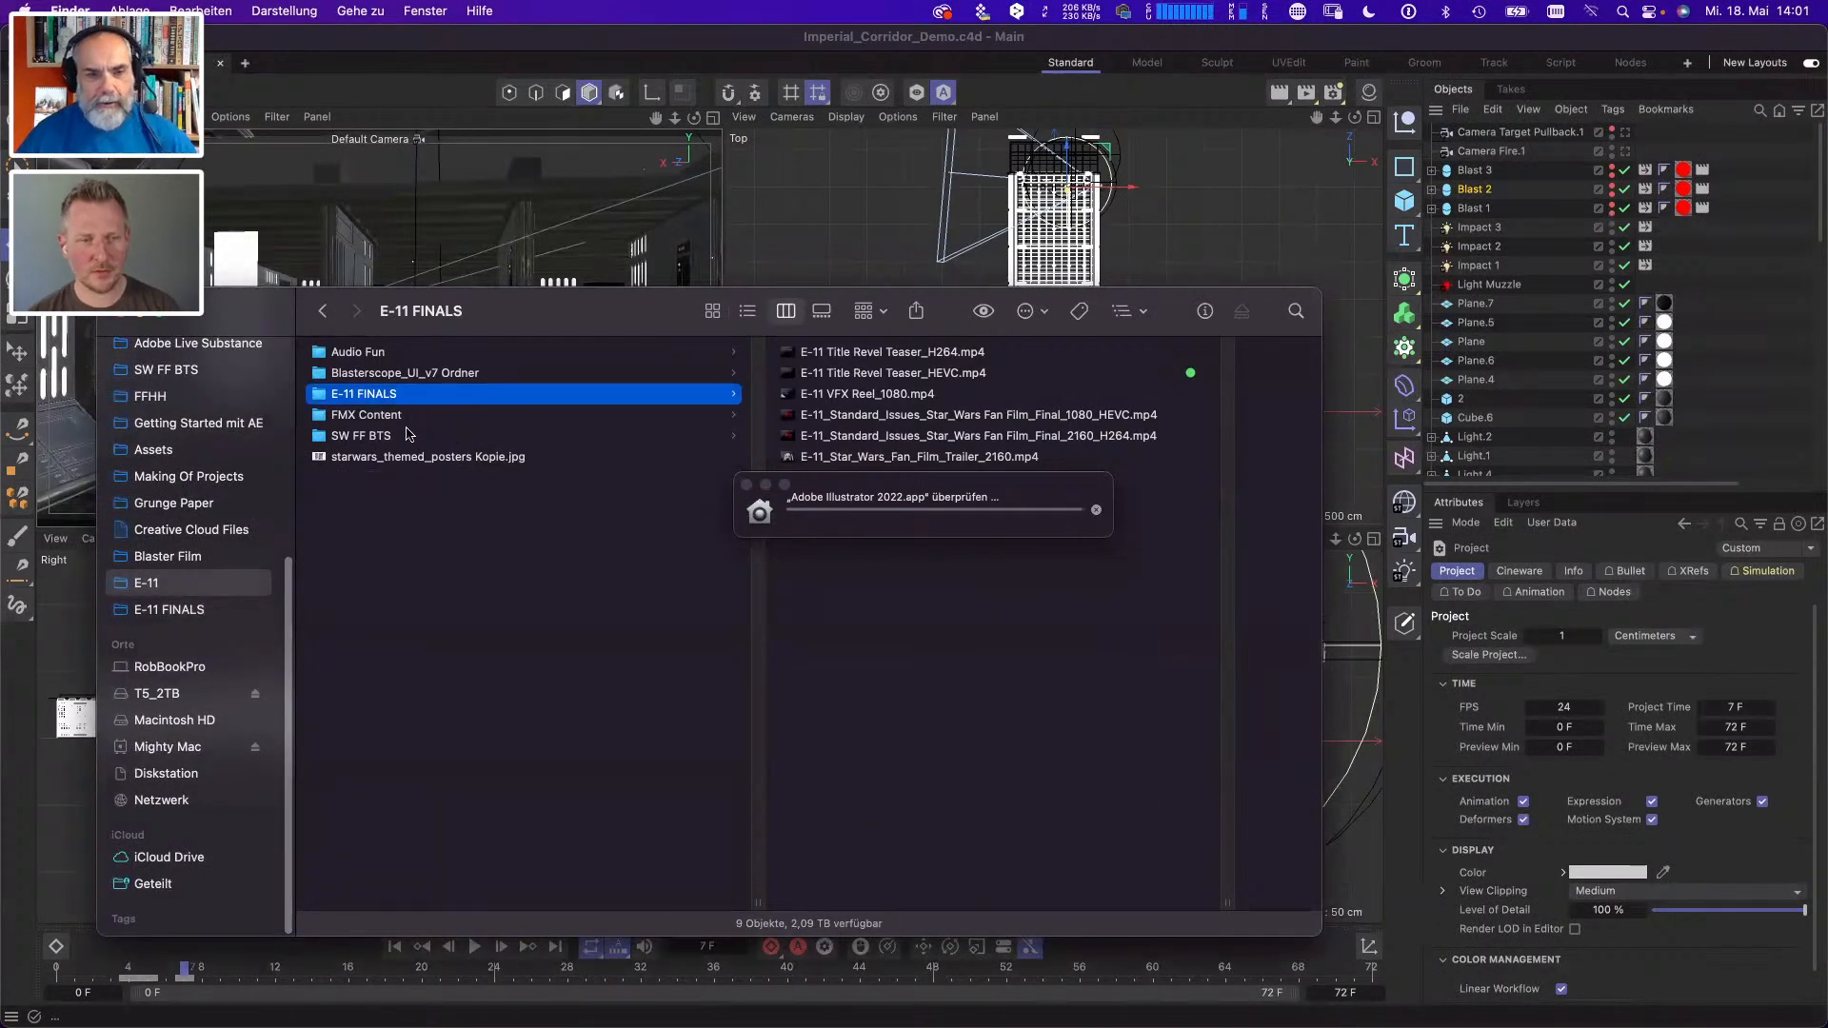
click(408, 435)
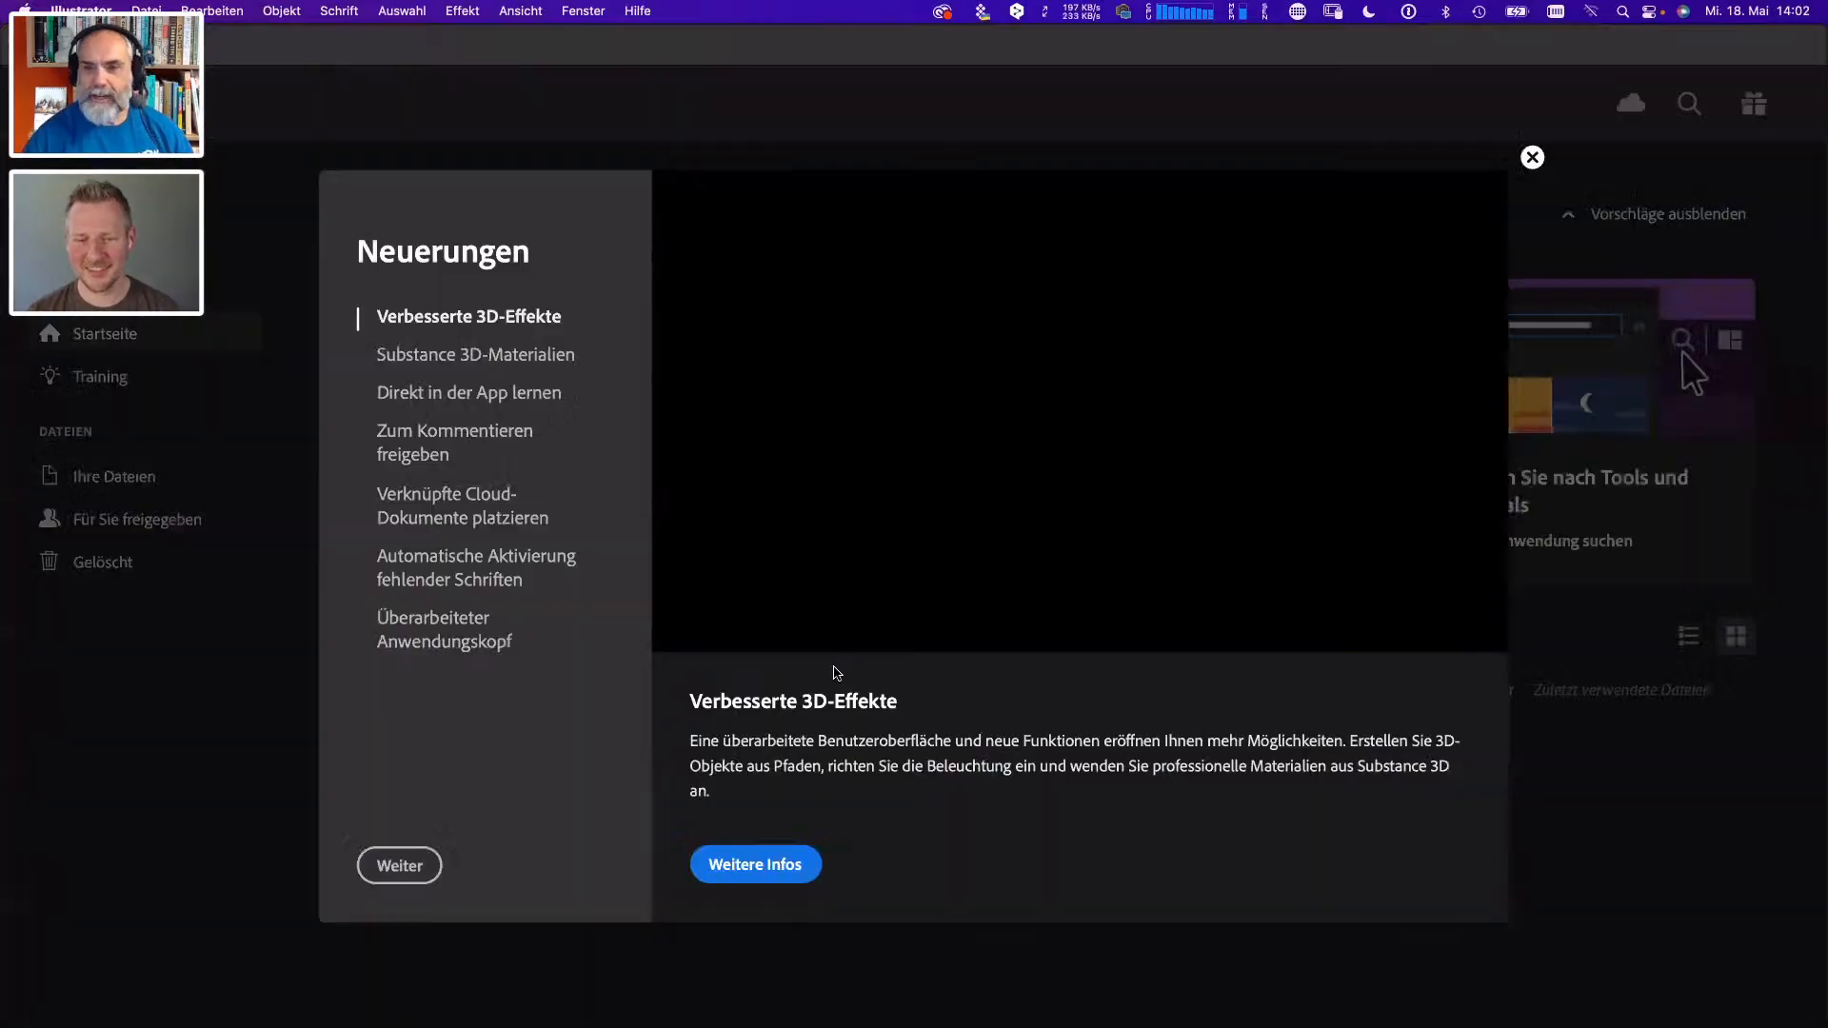
- Page through Illustrator's introduction to new features until it is dismissed
click(427, 871)
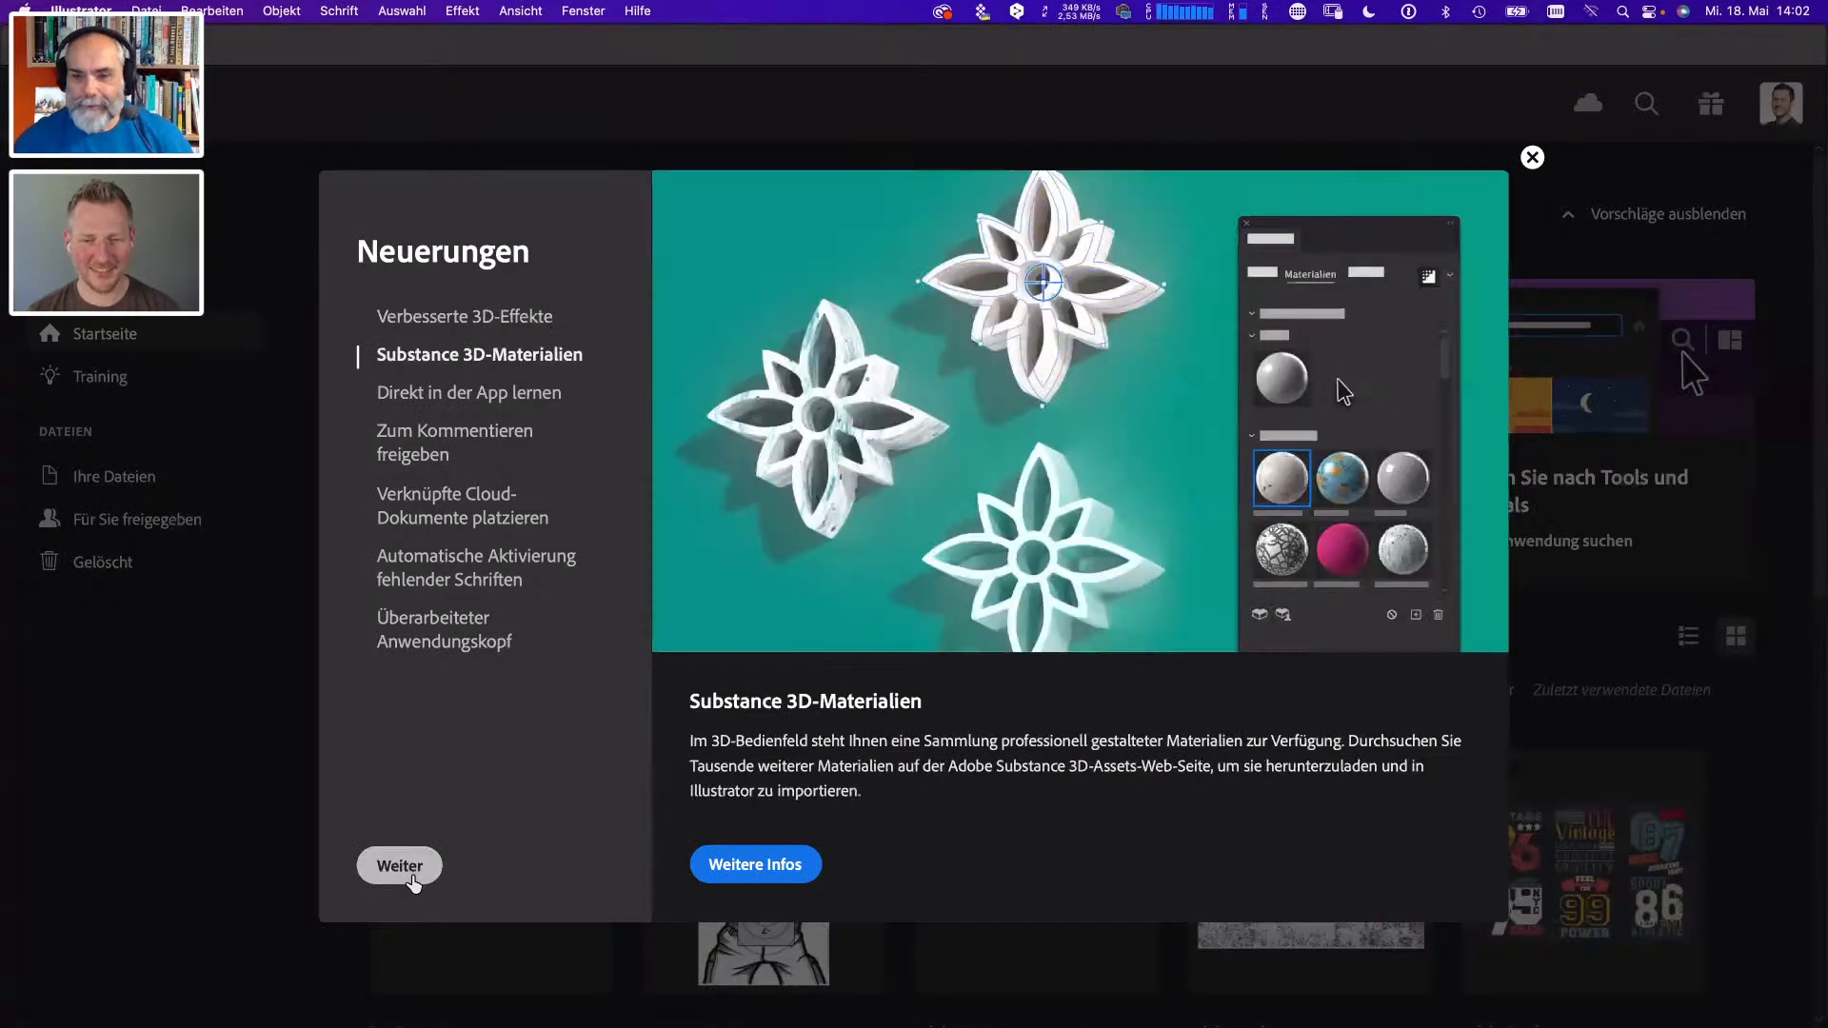
click(400, 868)
click(400, 869)
click(400, 868)
click(400, 868)
click(400, 869)
click(400, 869)
click(398, 877)
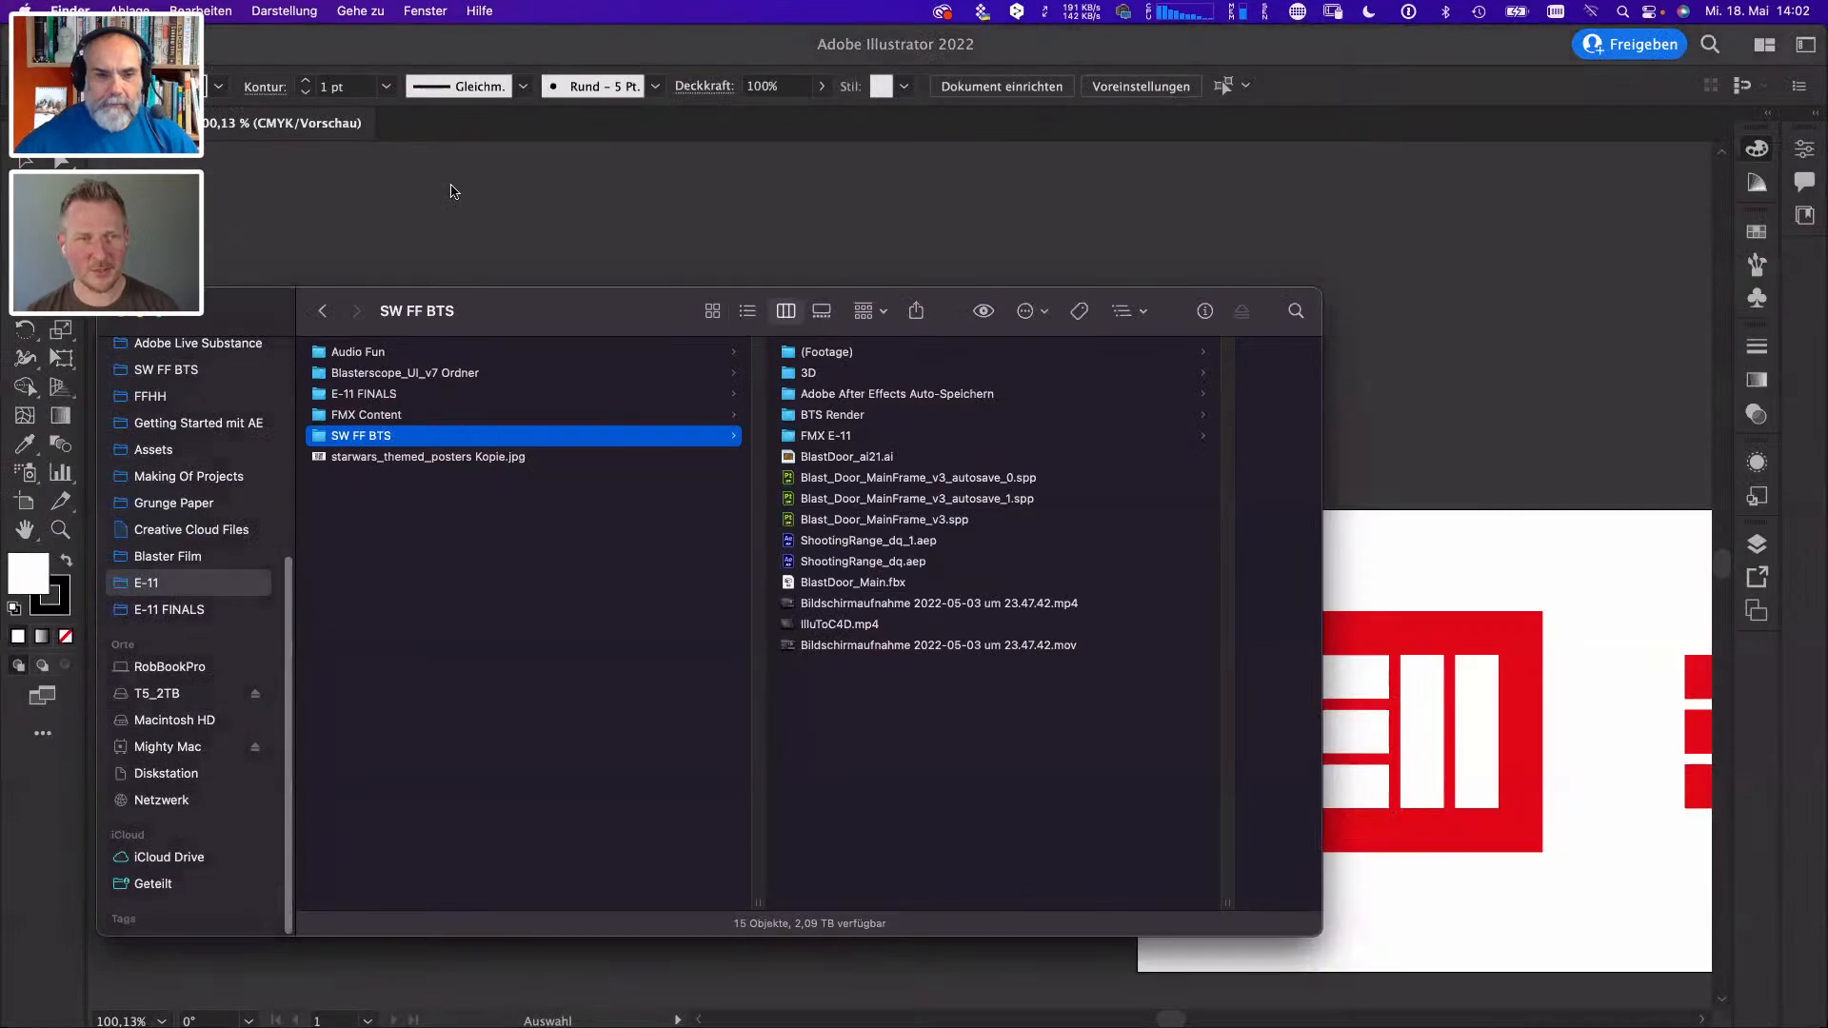
click(454, 191)
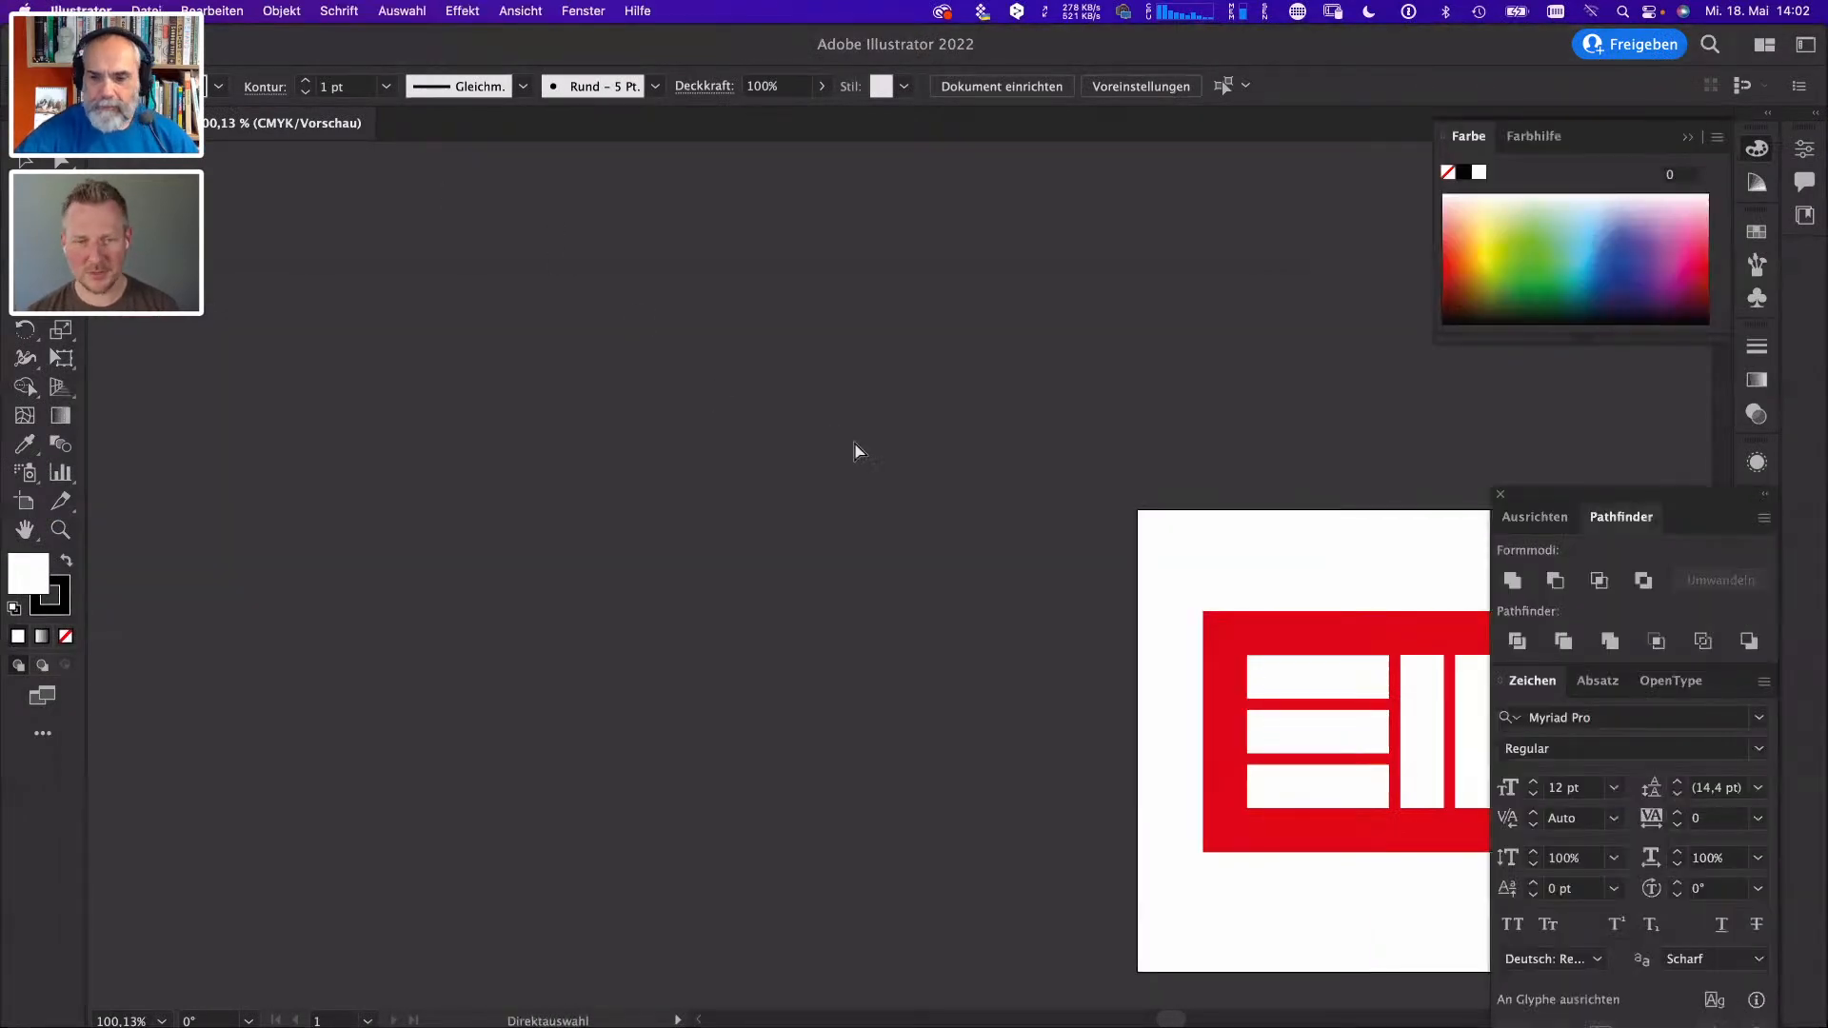
key(super+w)
key(super+Tab)
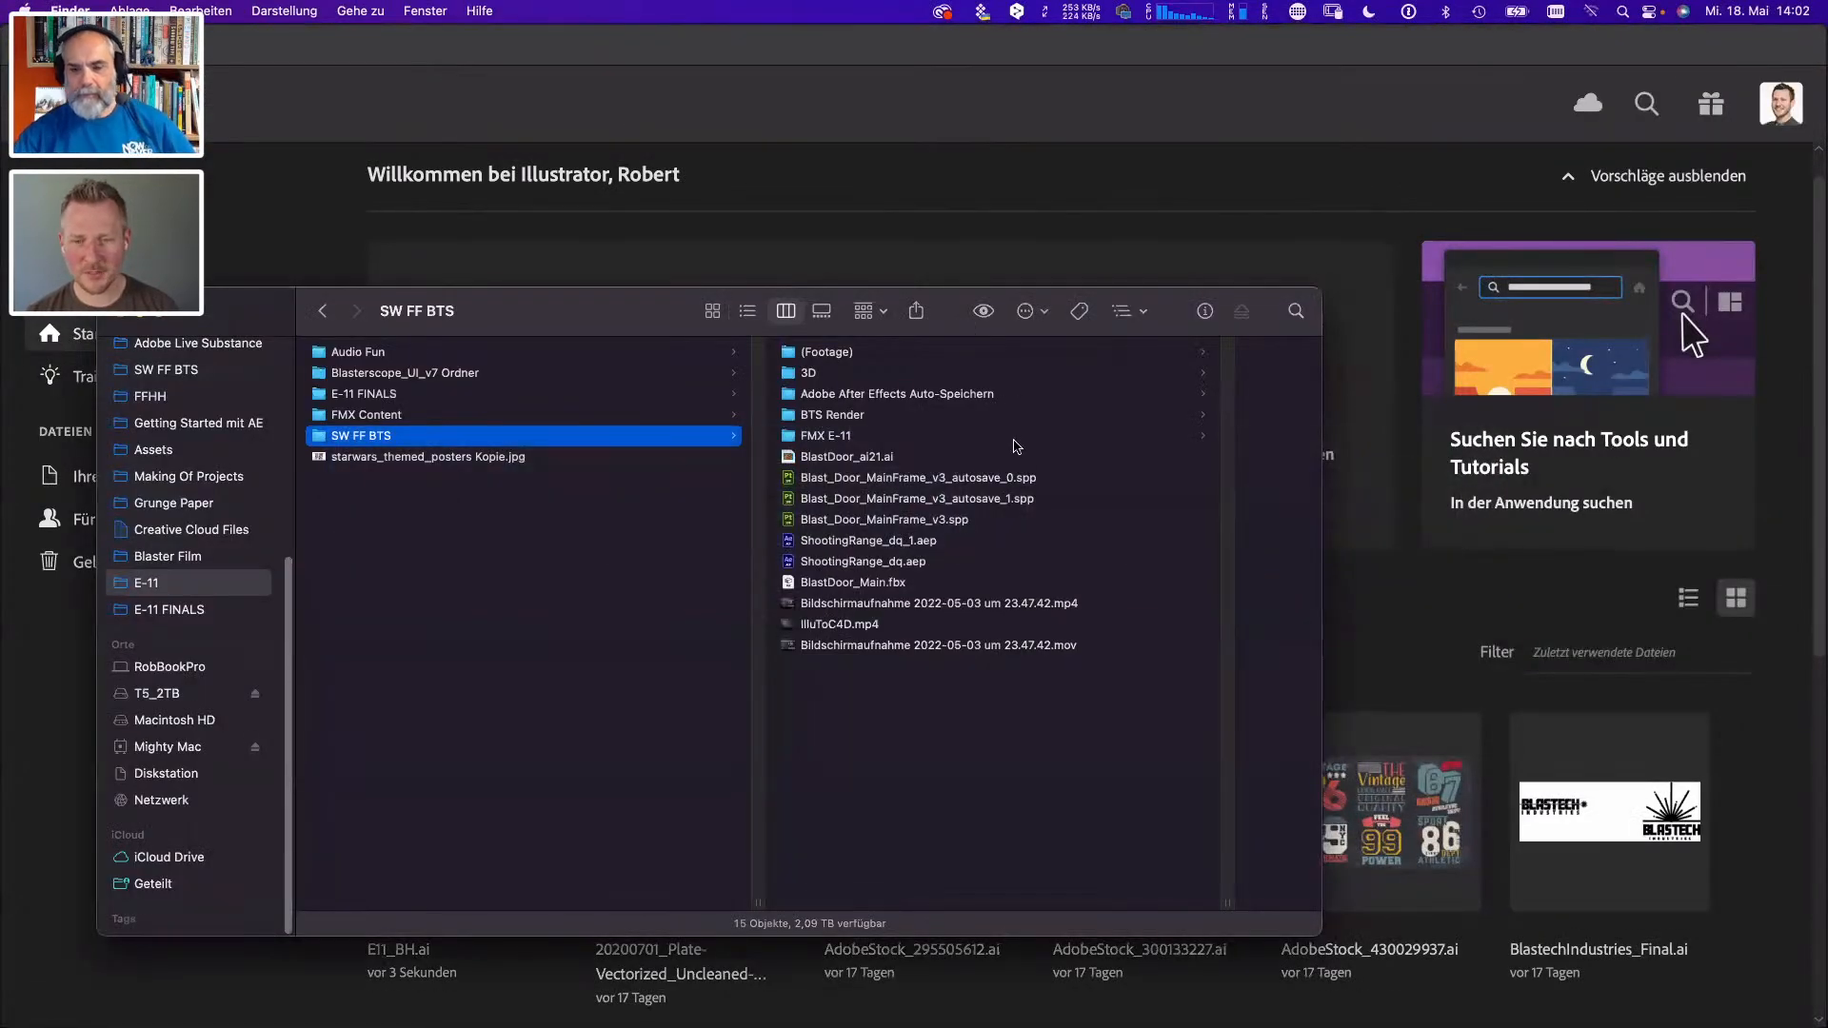
- Open BlastDoor_ai21.ai in Illustrator, fit the artboard to the window and display the document's layers
click(874, 461)
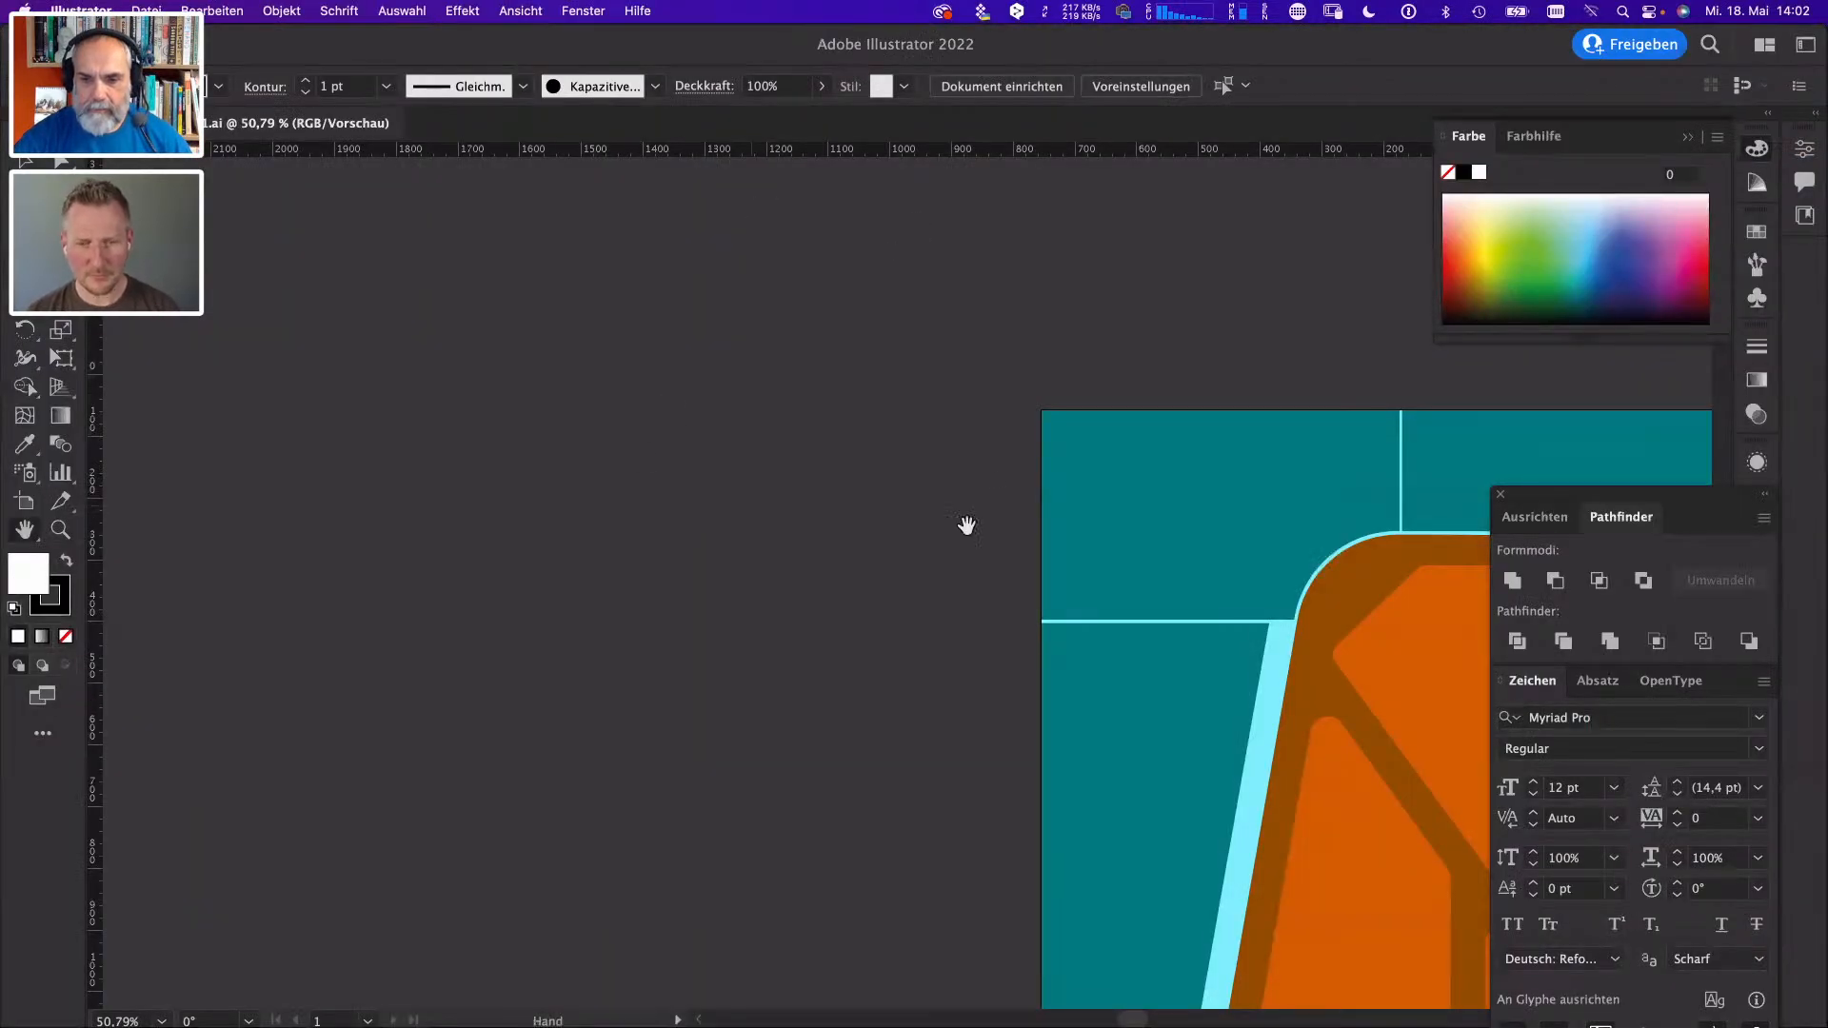
double_click(25, 530)
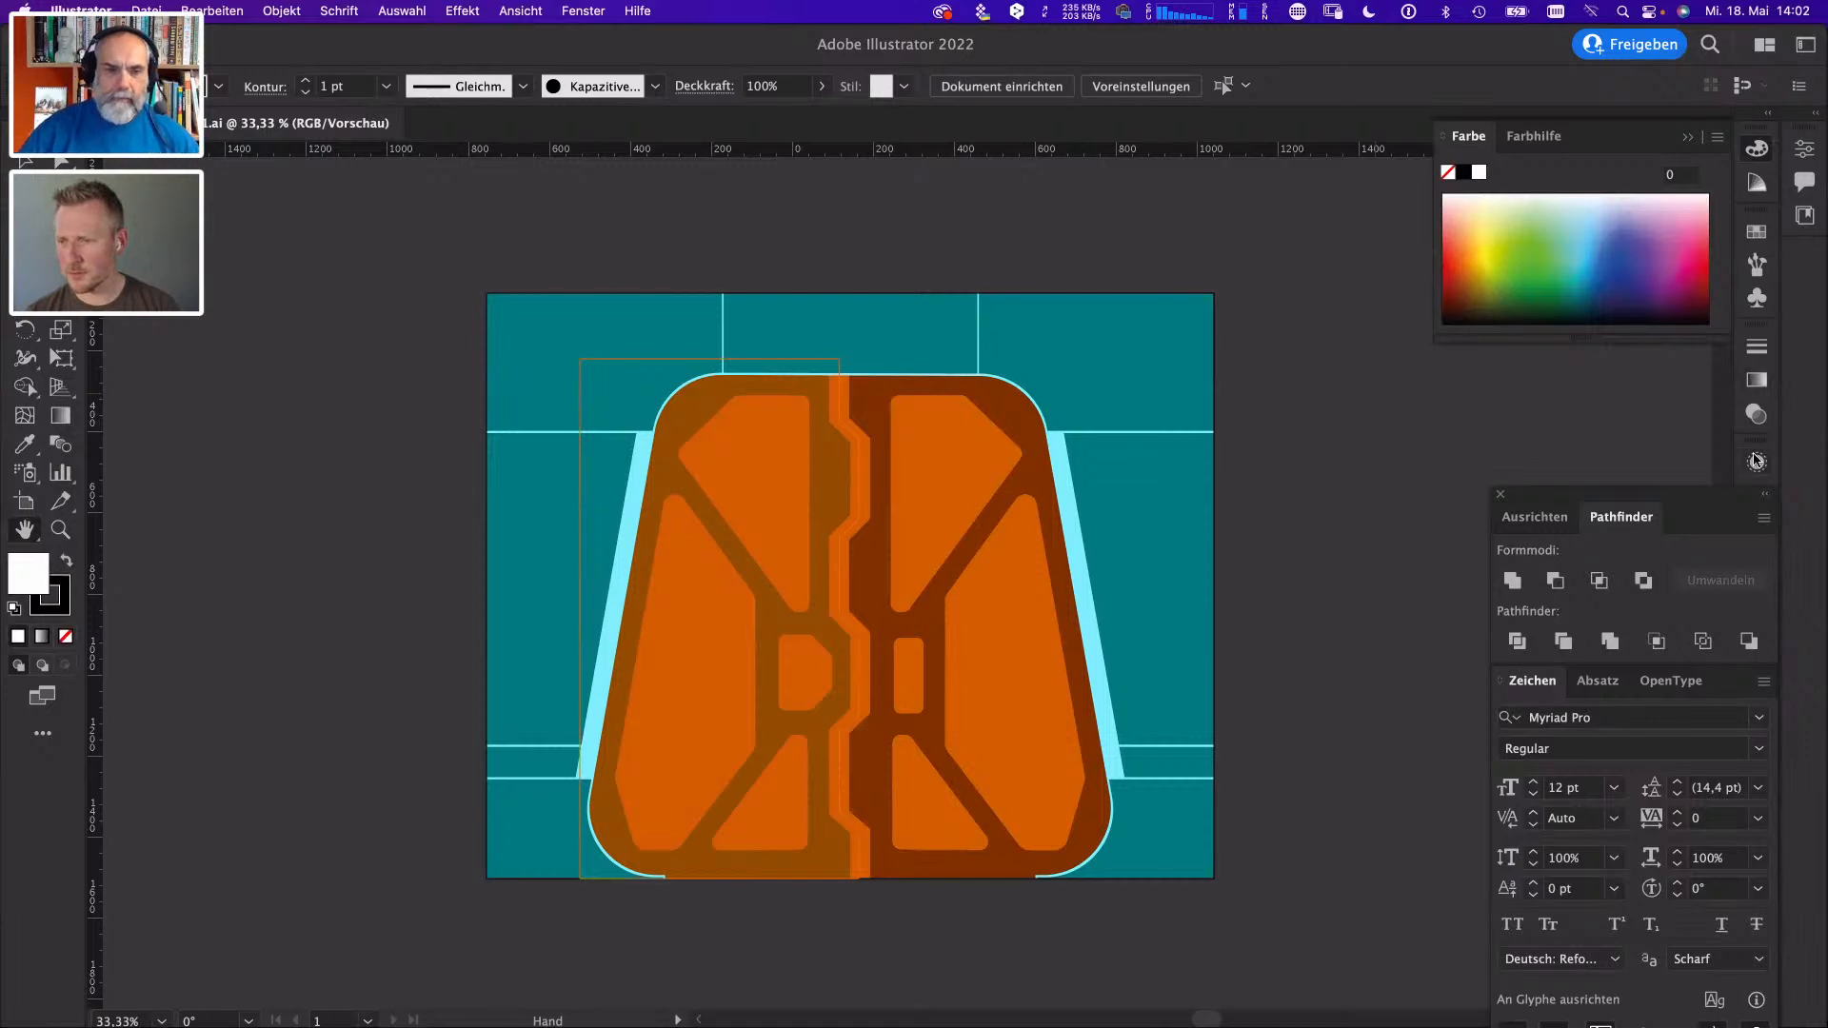
drag(1640, 494, 1544, 472)
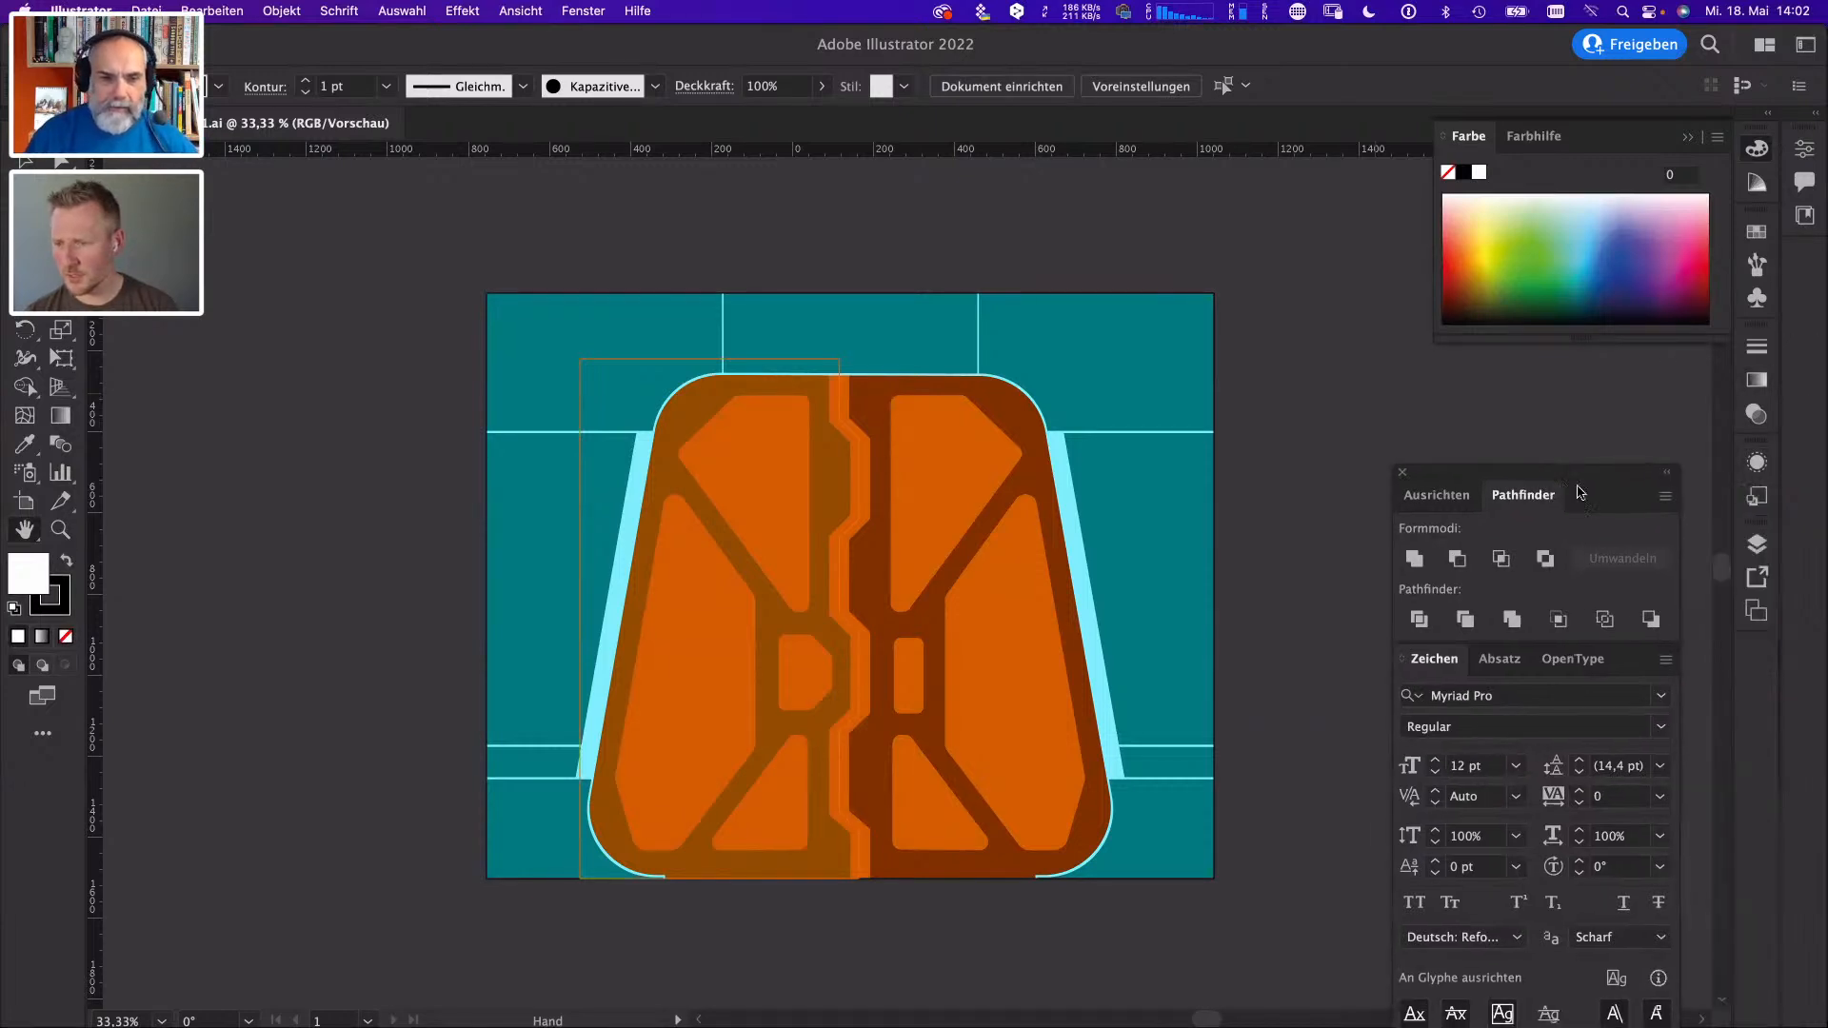
click(1757, 545)
mouse_move(1463, 515)
mouse_down()
mouse_move(1464, 624)
mouse_move(1501, 649)
mouse_move(1511, 620)
mouse_move(1465, 650)
mouse_move(1464, 515)
mouse_up()
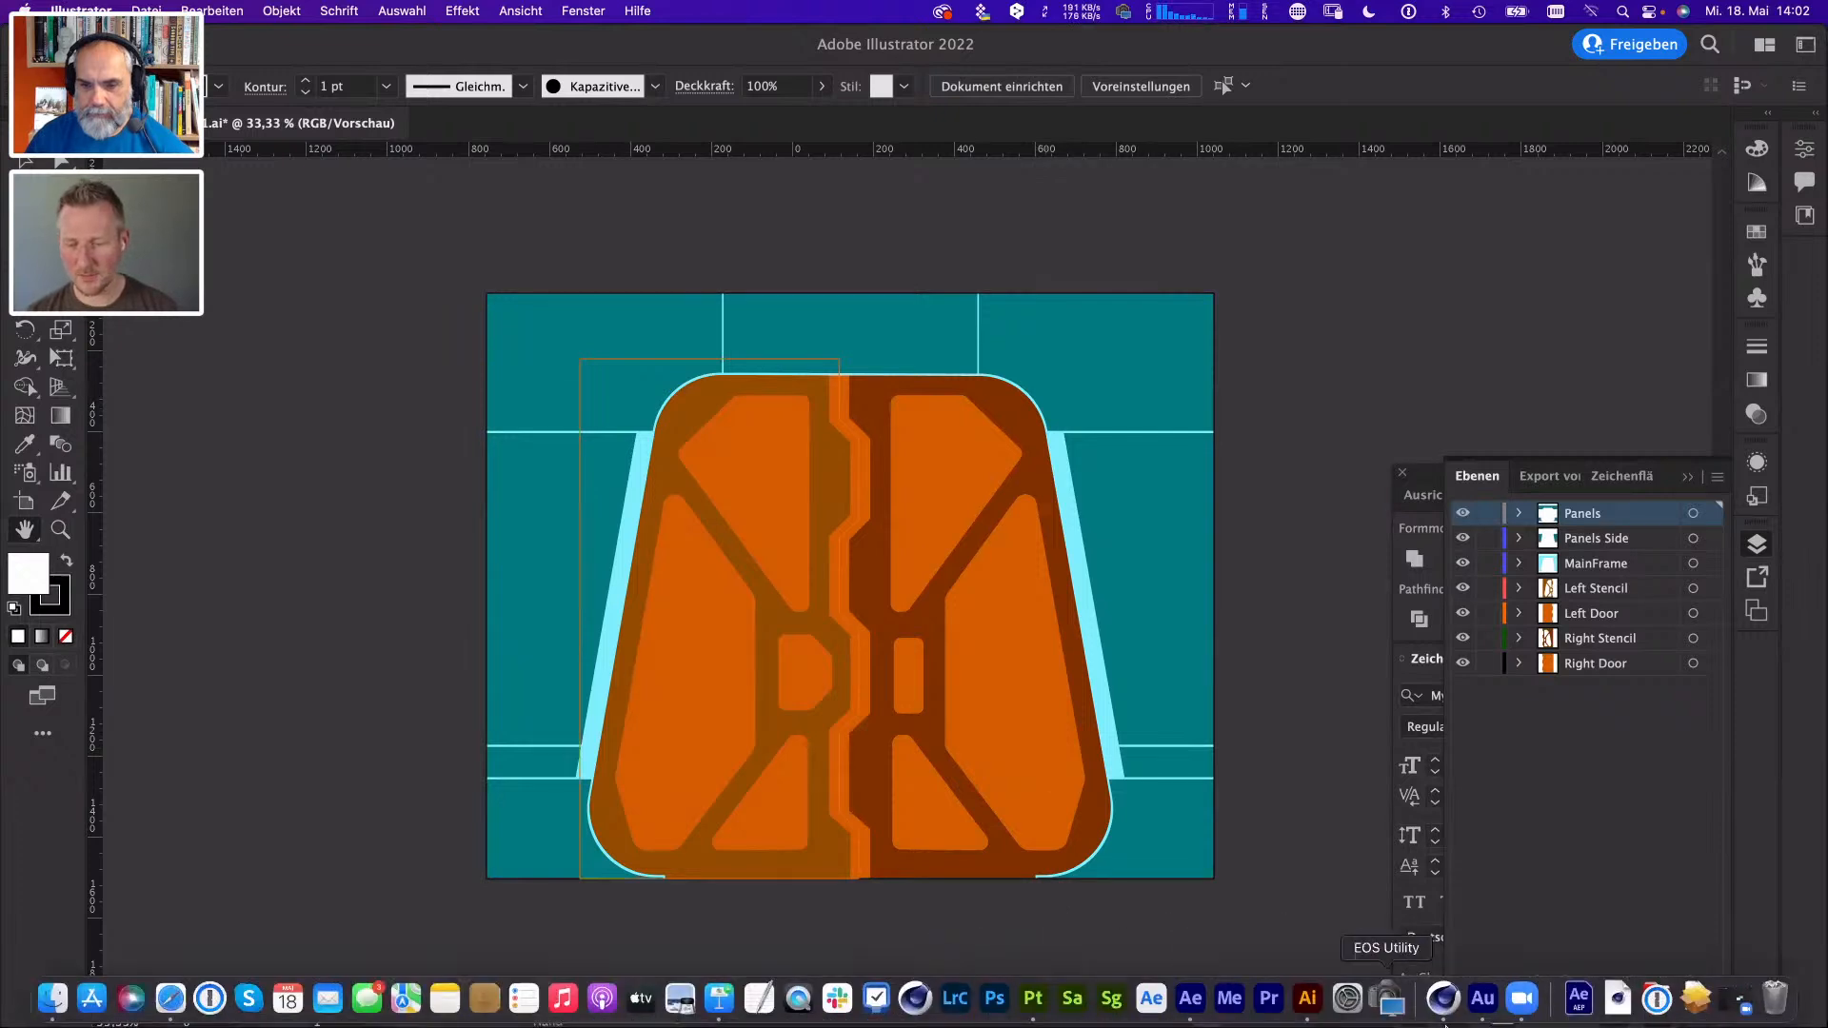
- Examine the blast door's vector paths up close and in outline mode, and return to the colour preview
key(super+plus)
key(super+plus)
key(super+plus)
key(super+plus)
key(super+plus)
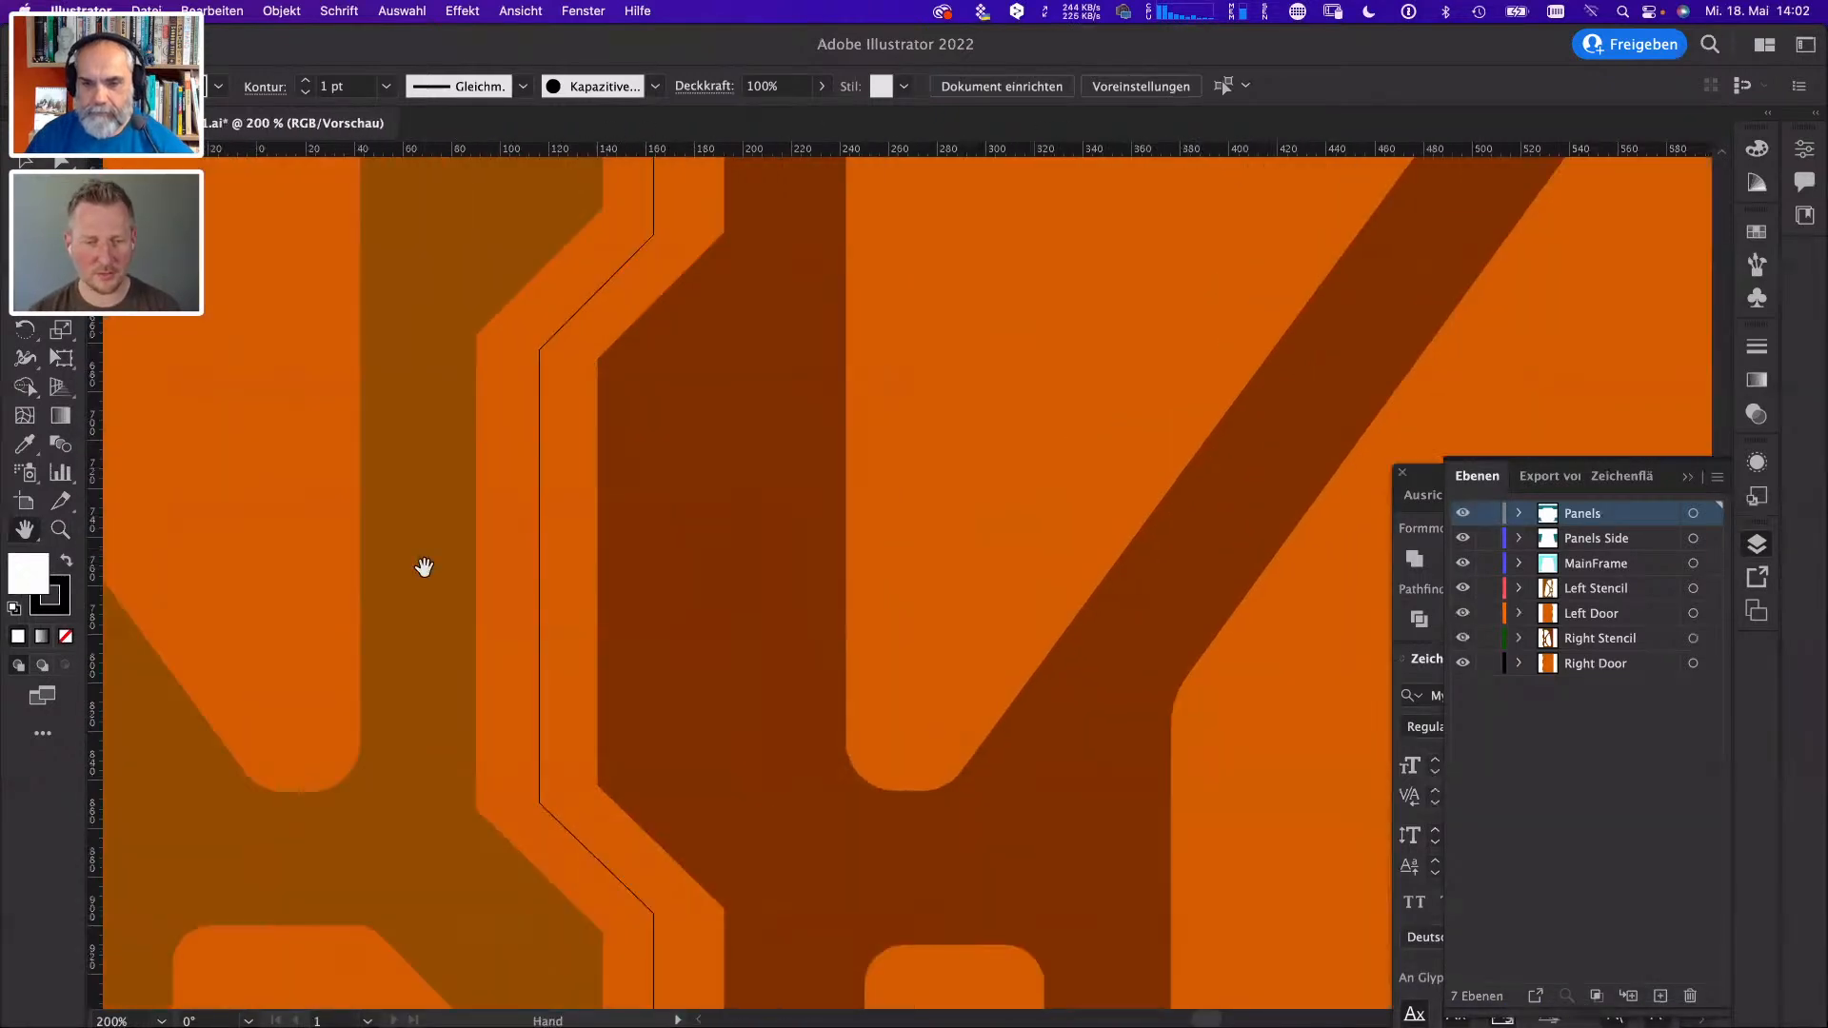
key(super+y)
key(super+minus)
key(super+minus)
key(super+minus)
key(super+minus)
key(super+minus)
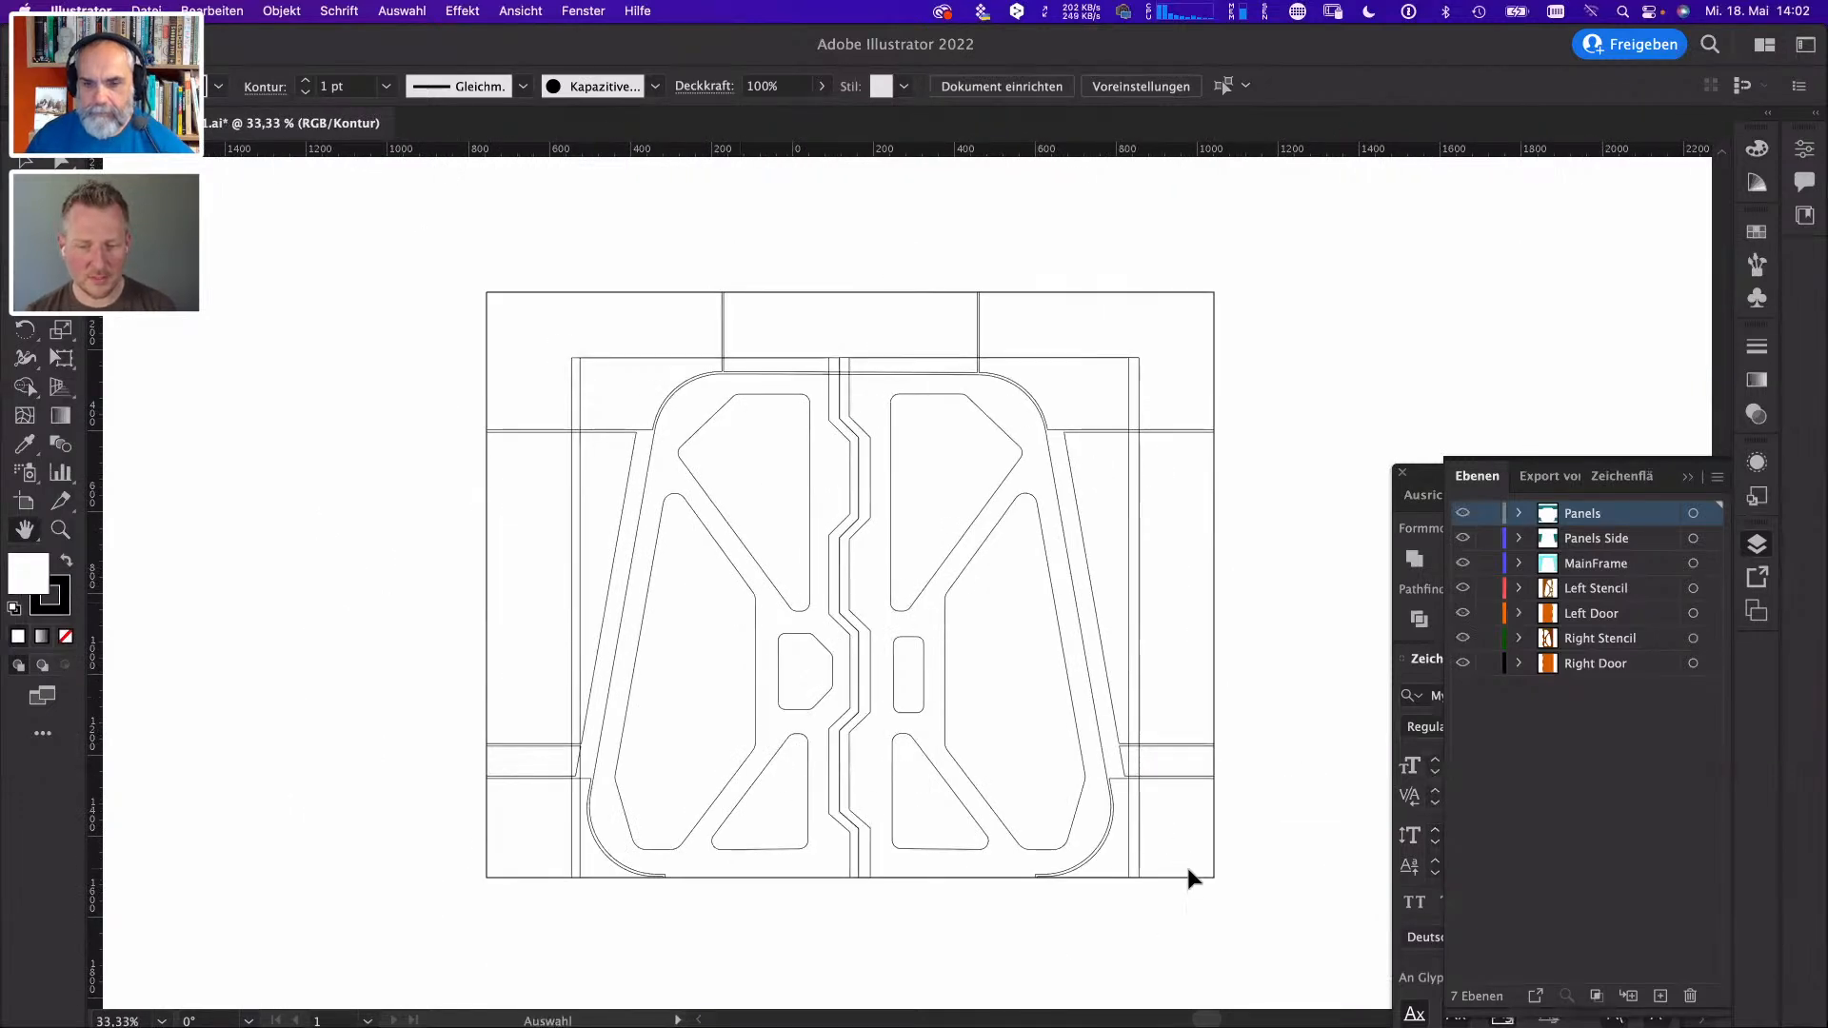
key(super+y)
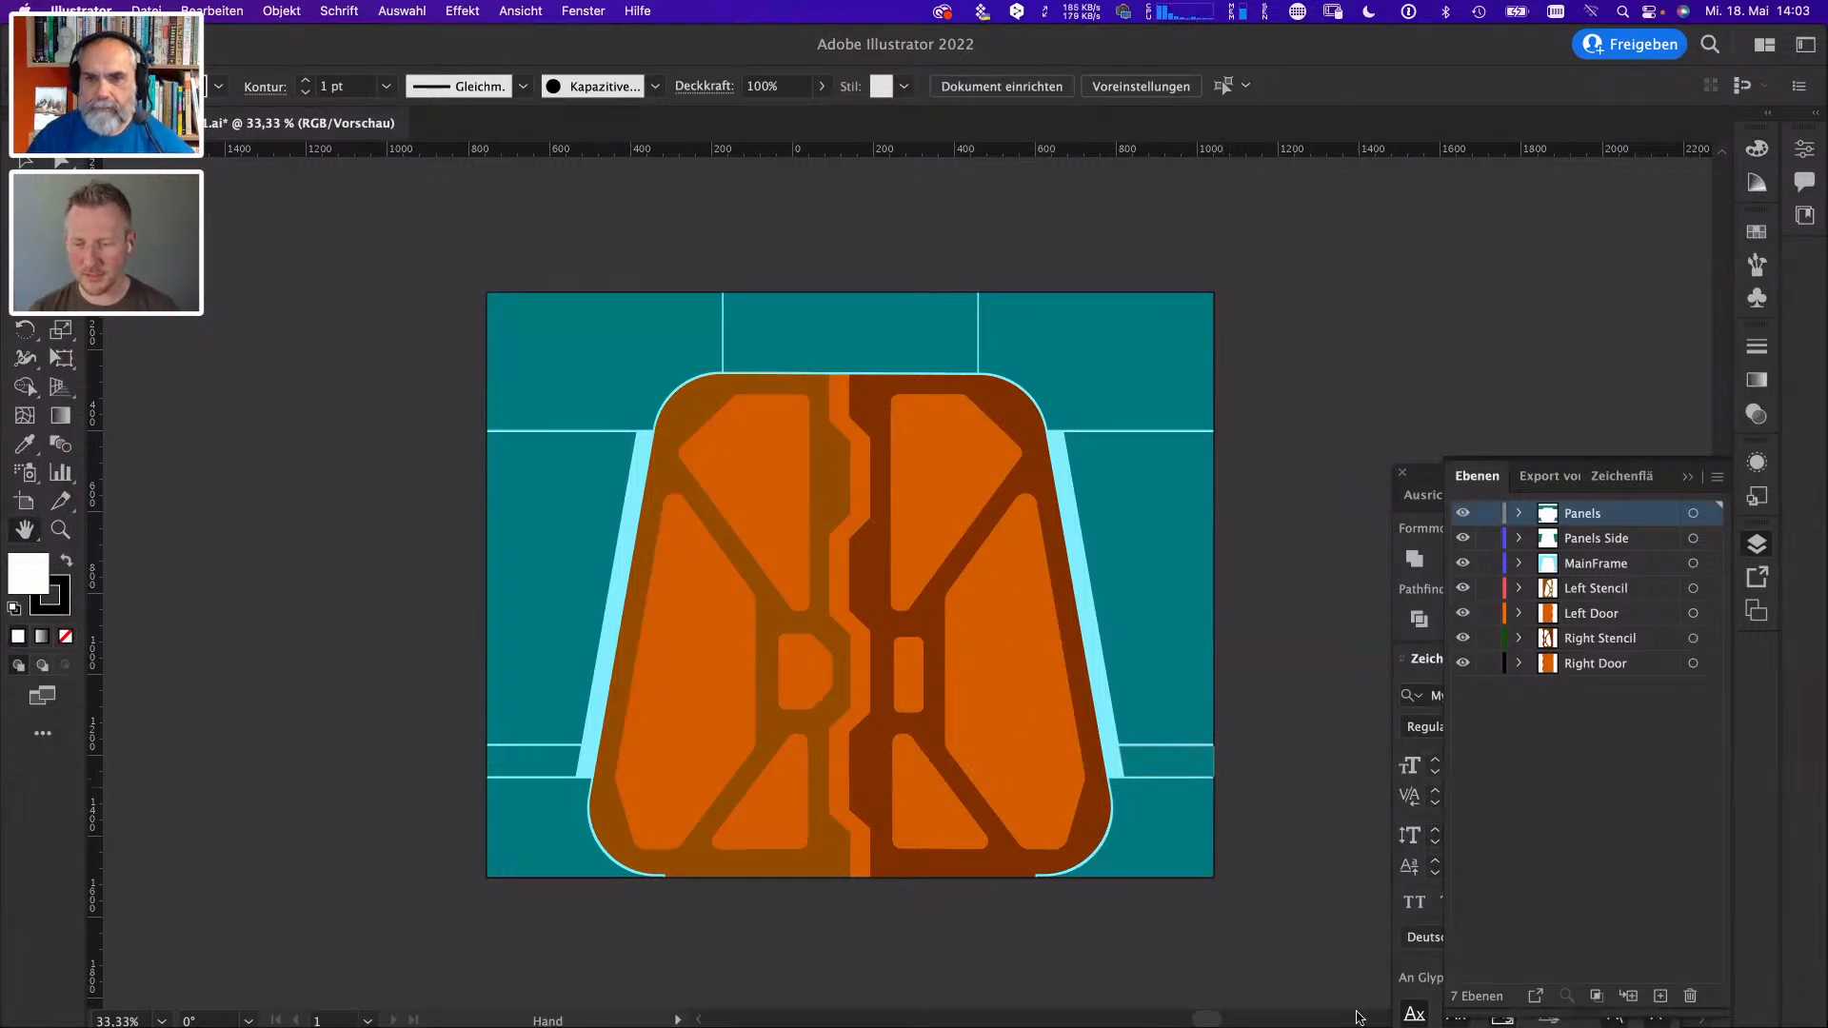
- Switch to Cinema 4D and create a new empty project
mouse_move(1363, 1024)
click(1443, 998)
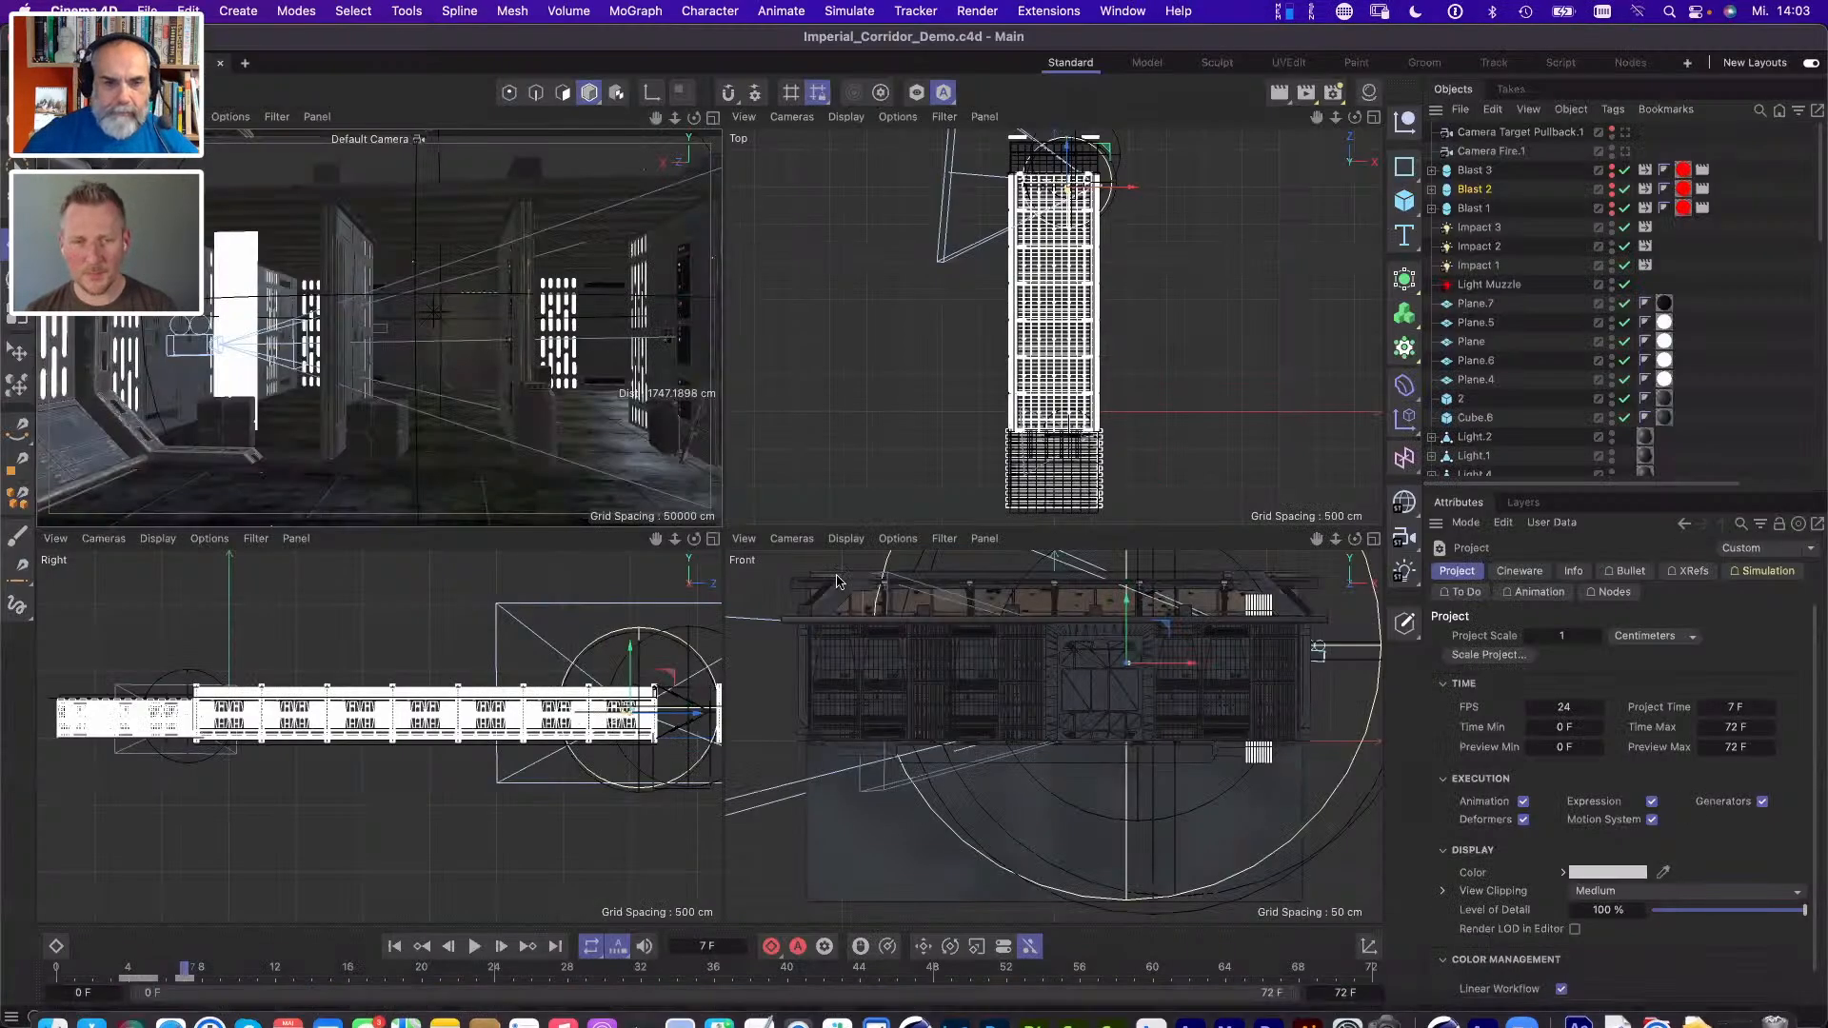
click(244, 63)
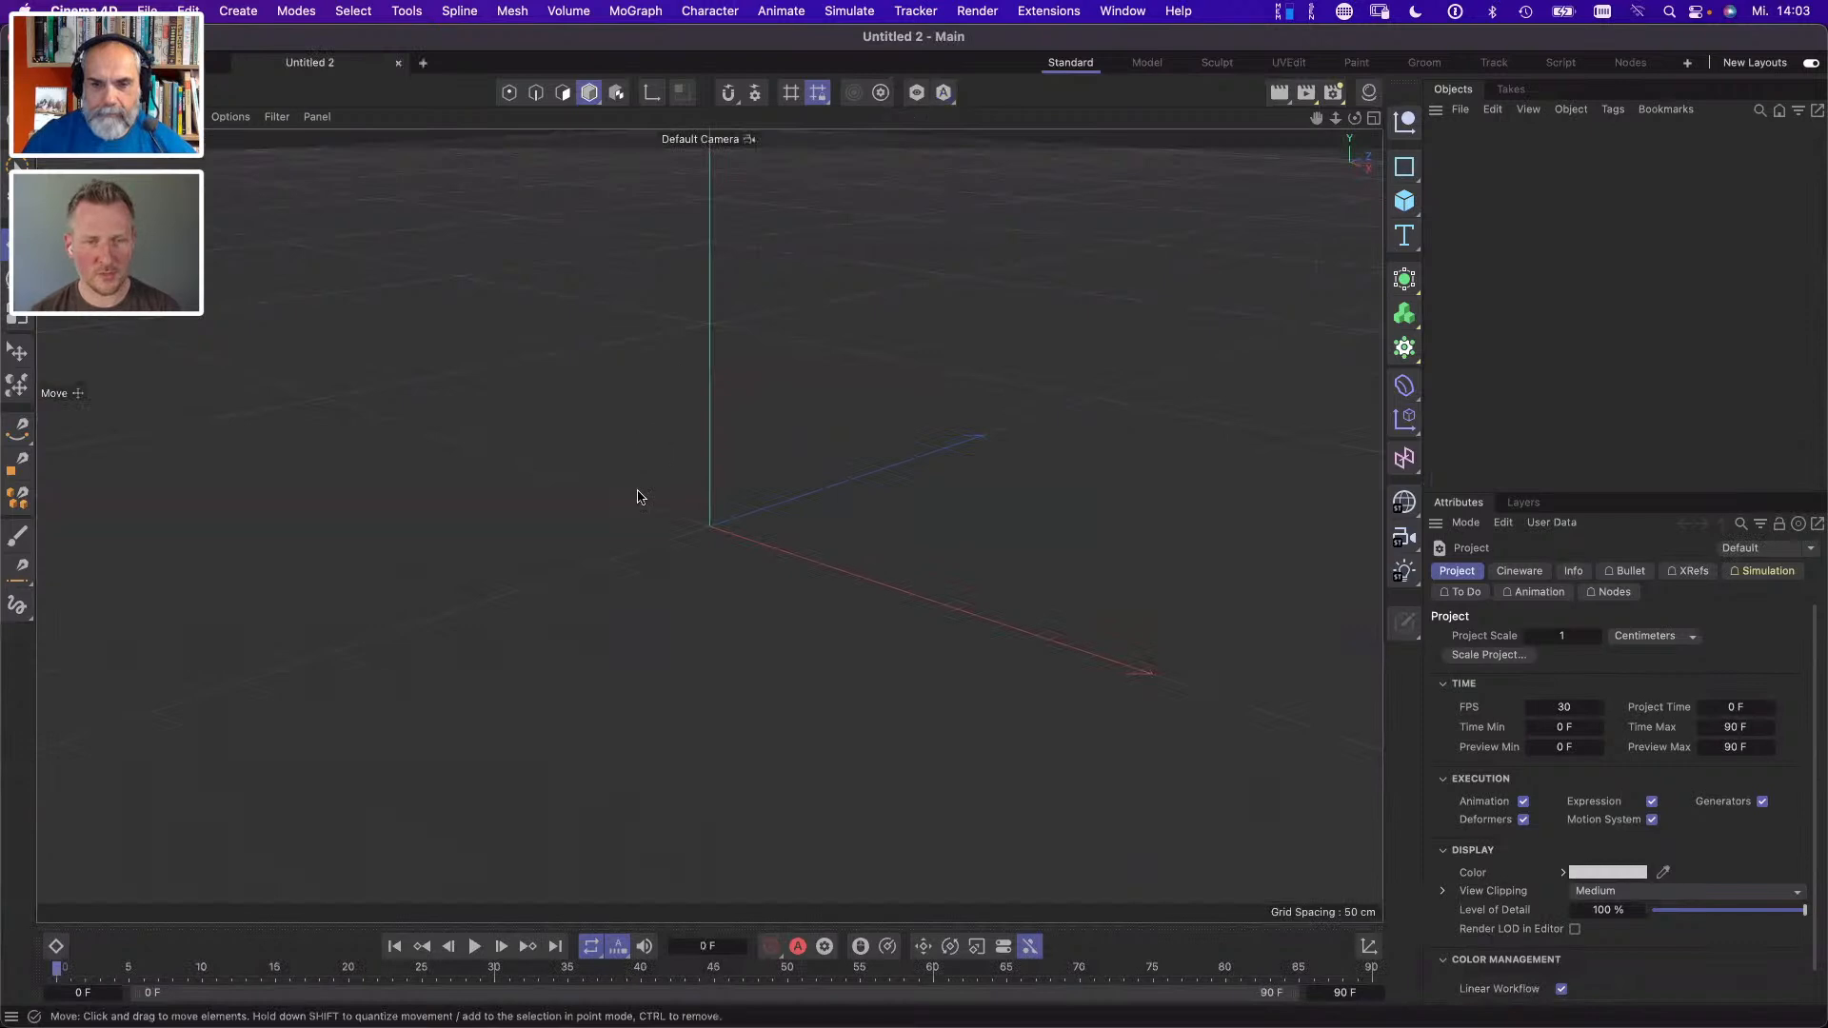
- Import BlastDoor_ai21.ai from the SW FF BTS folder as a vector object at a scale of 1 centimeter
key(super+Tab)
key(super+Tab)
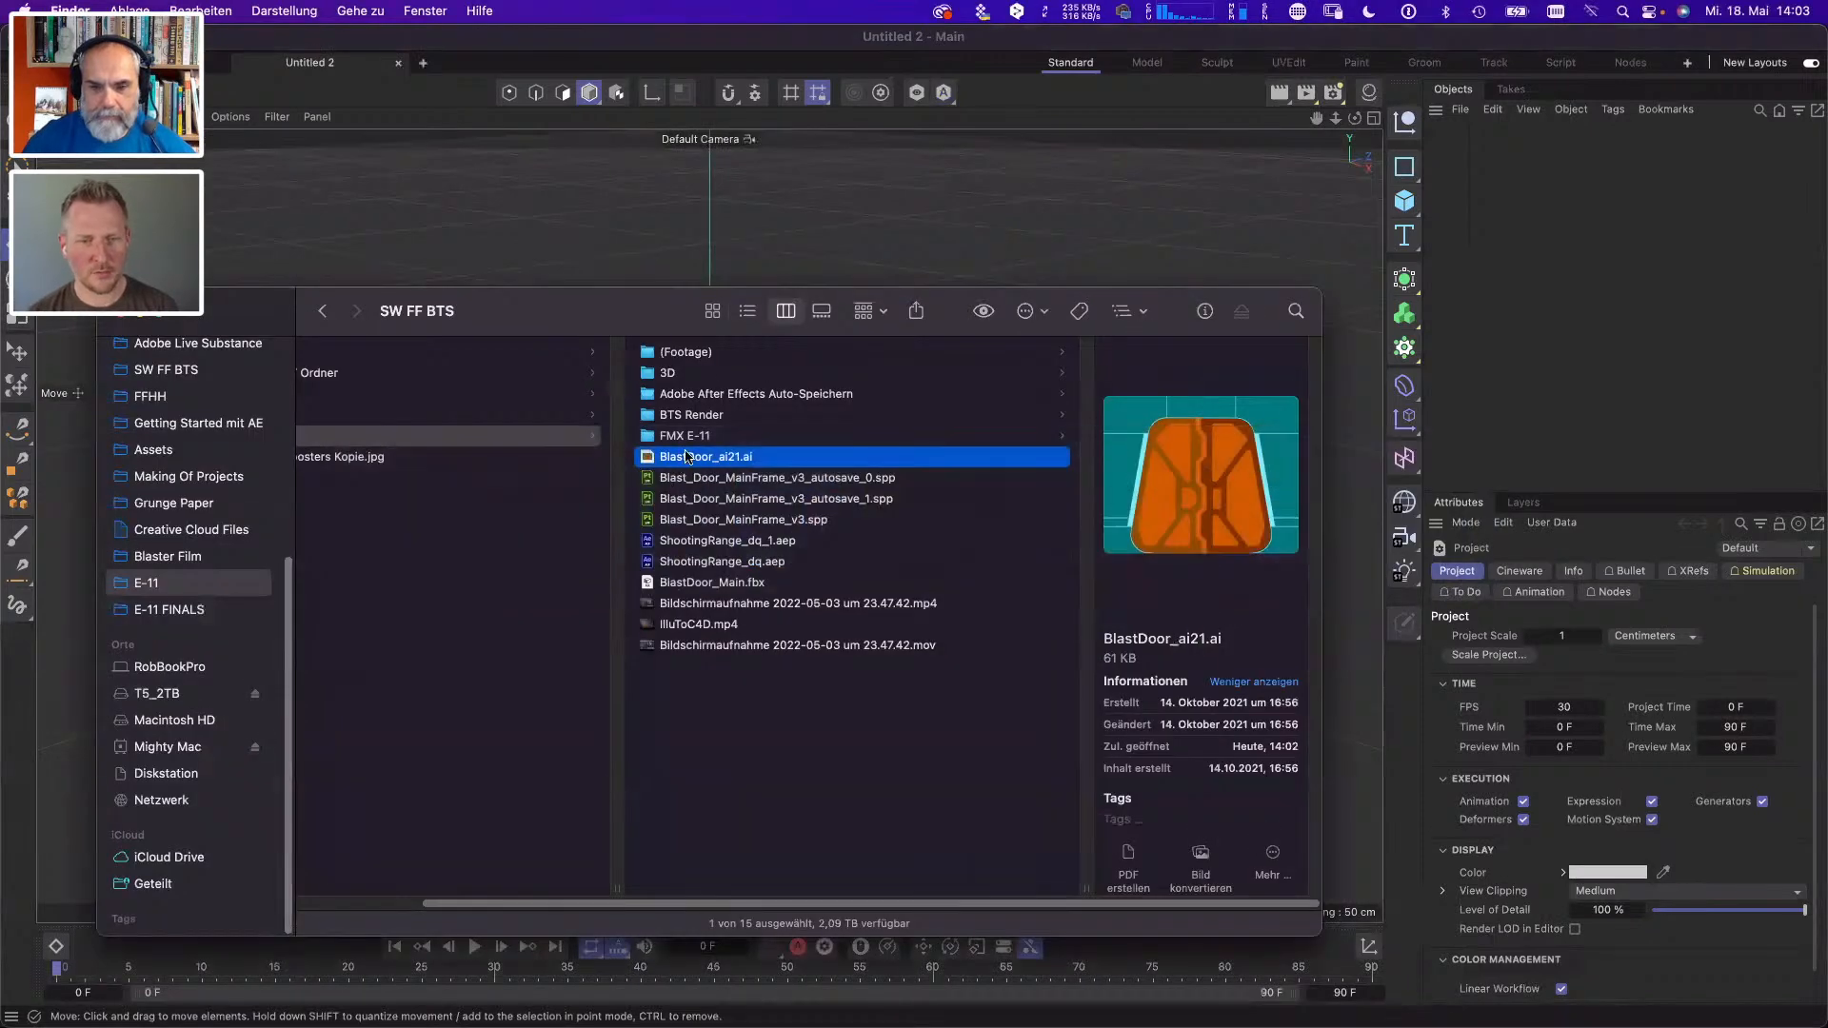
drag(688, 457, 757, 221)
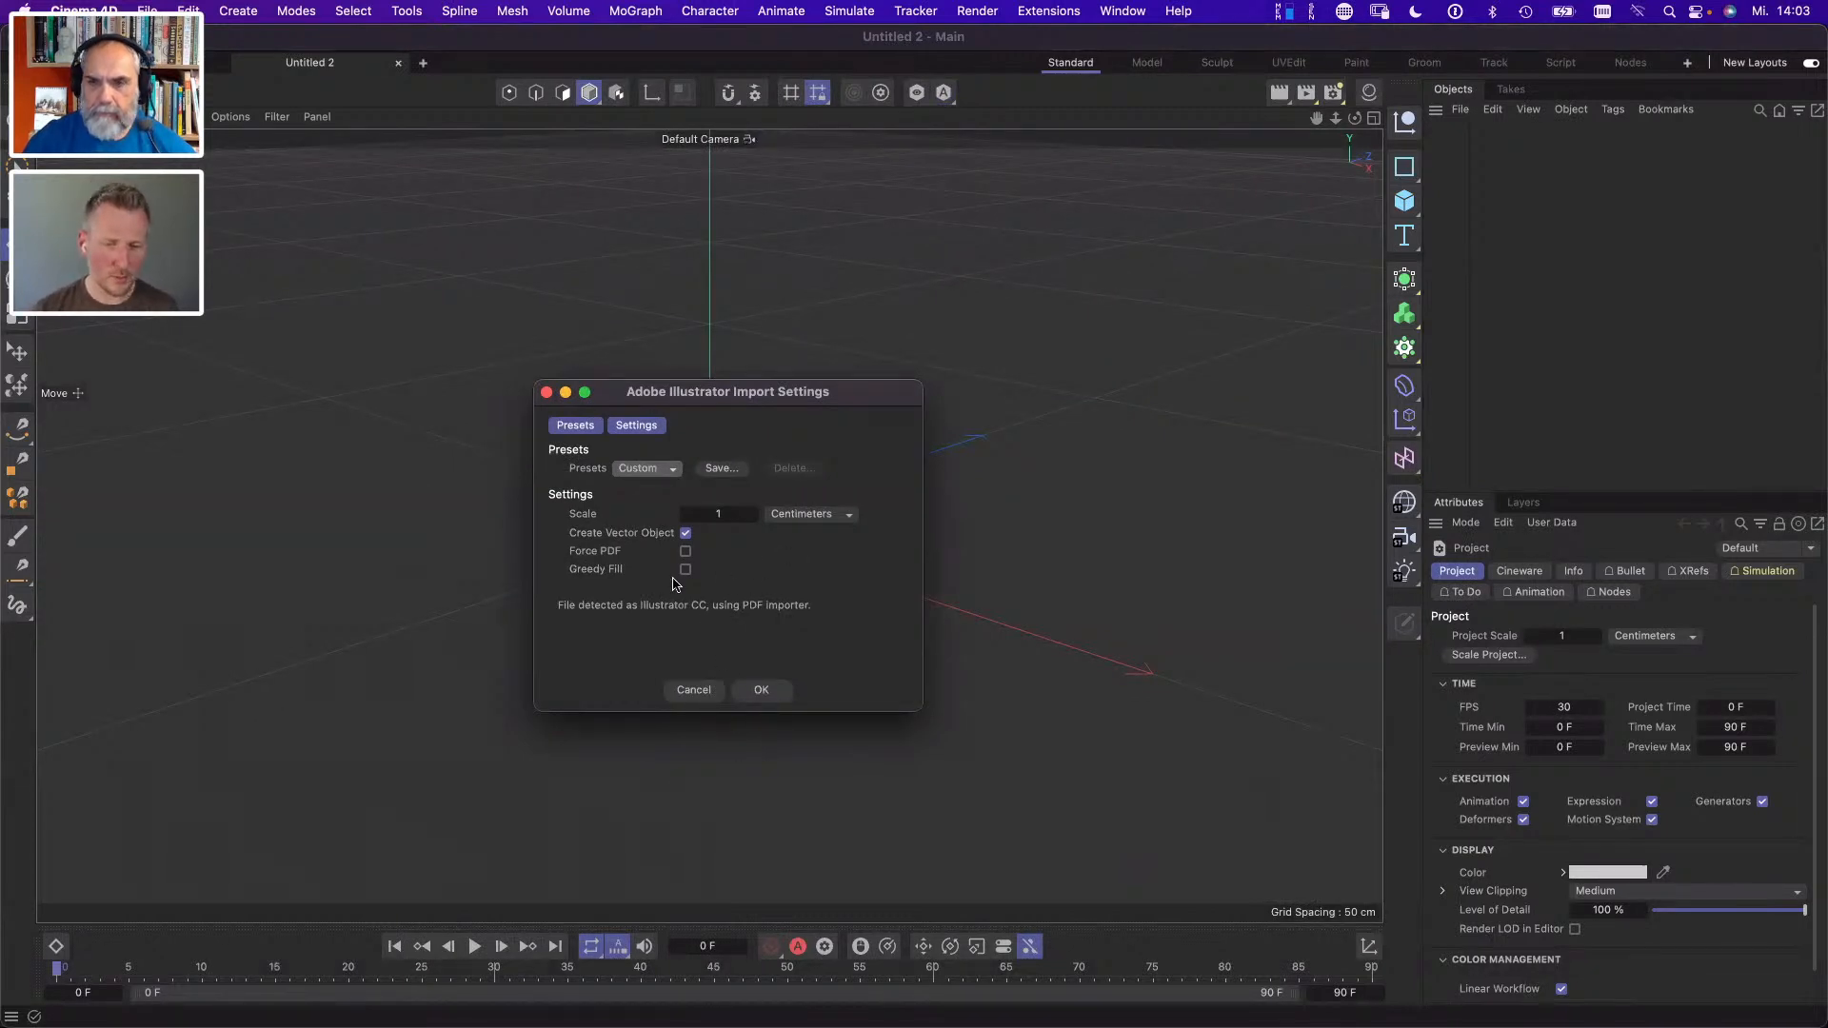
click(764, 691)
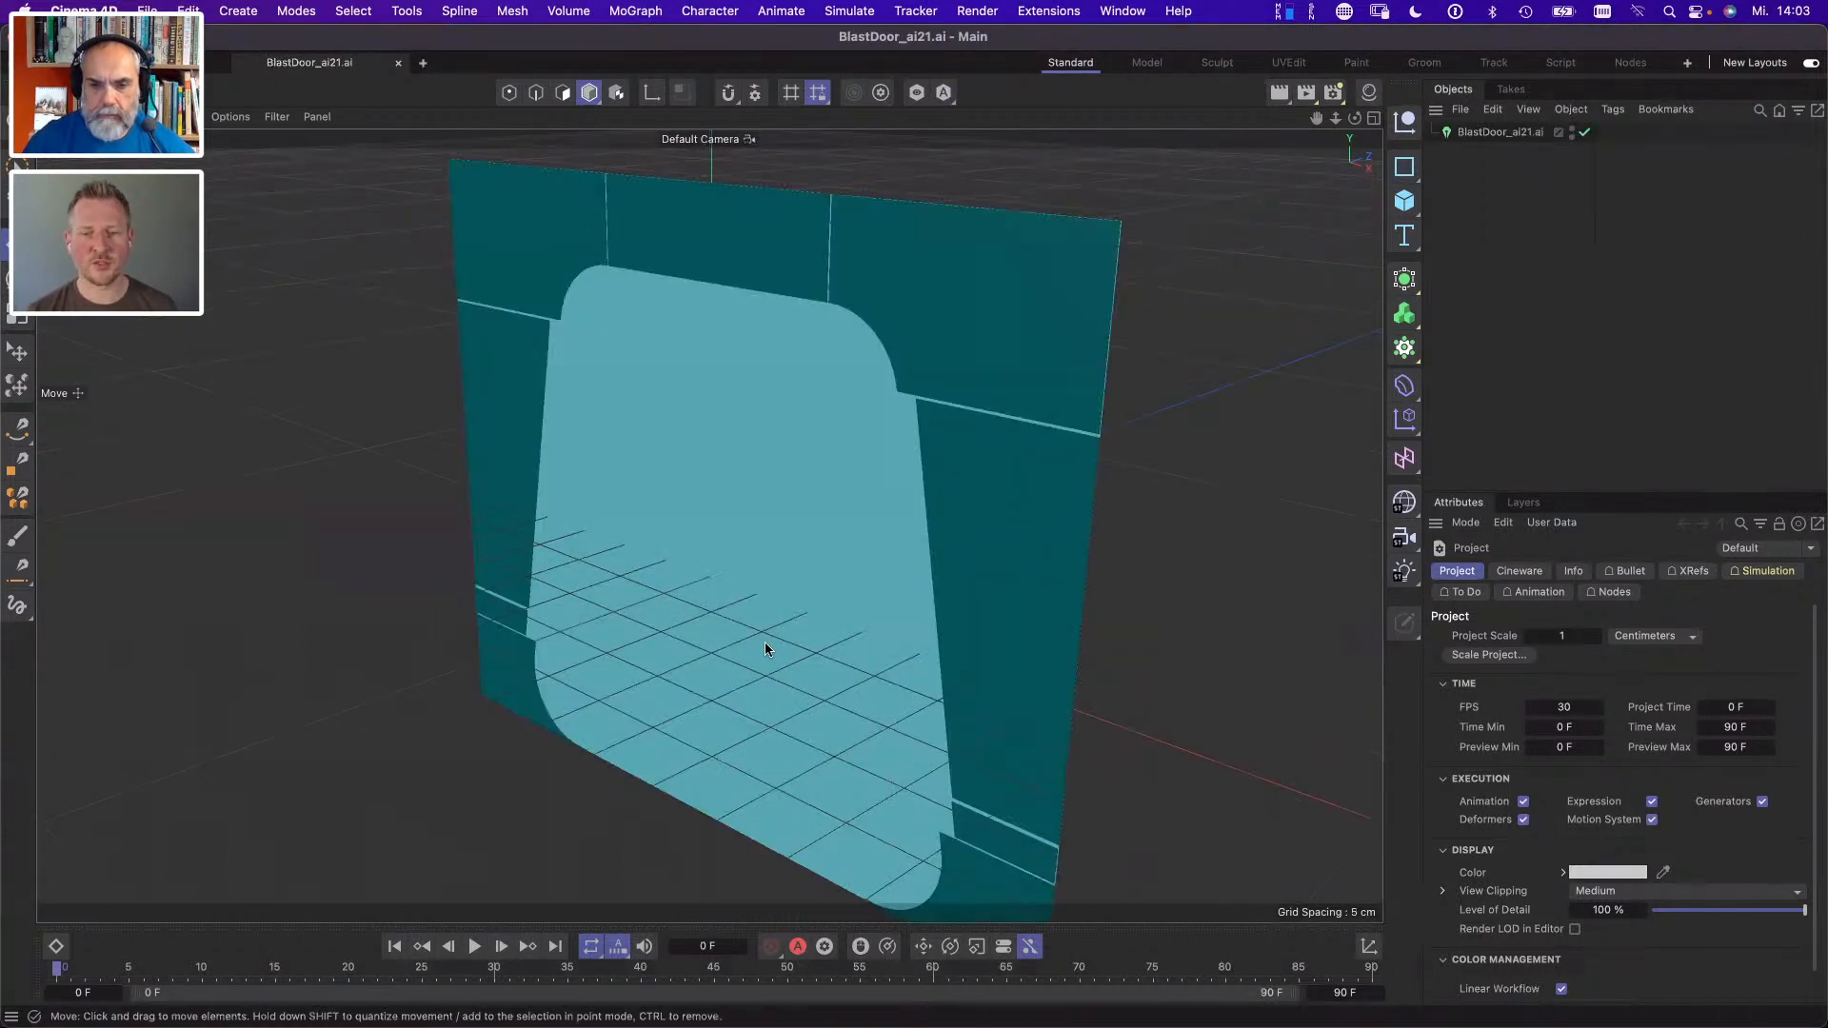
- Give the imported blast door vector object a 12 cm extrude depth, 3 cm path spread and 2 cm layer offset
drag(952, 501, 862, 539)
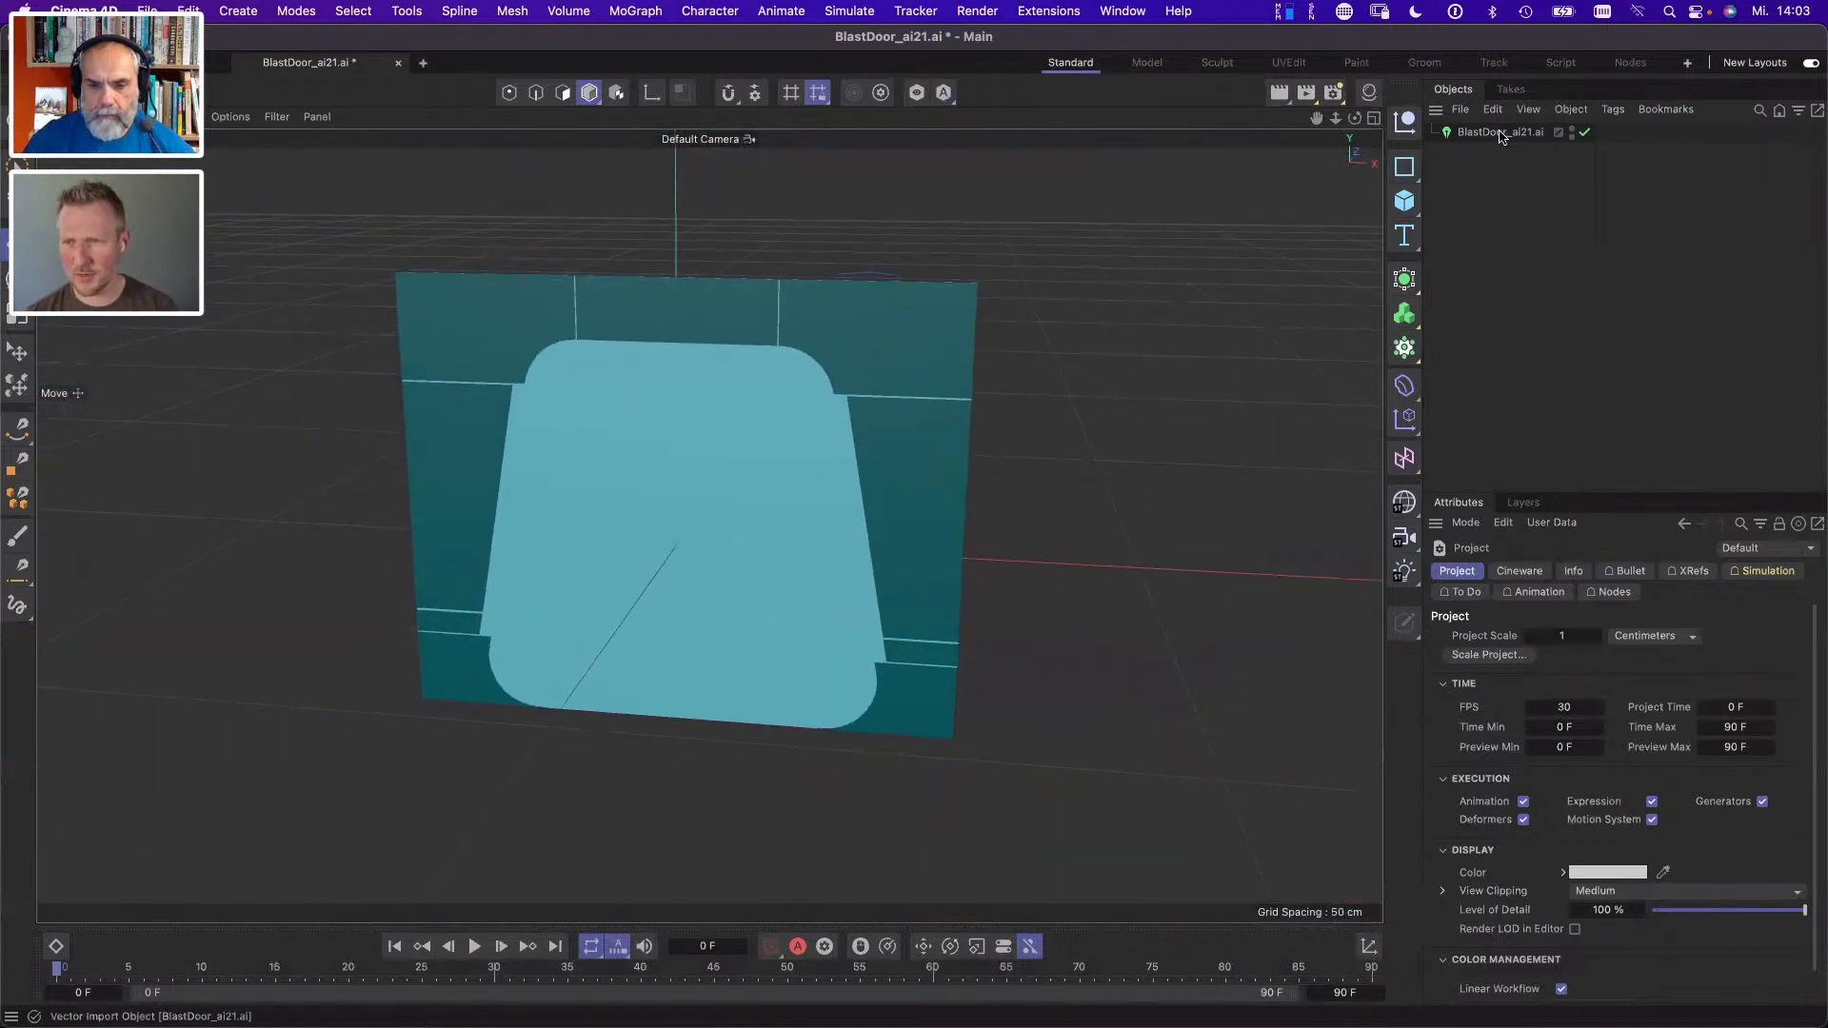
click(1501, 131)
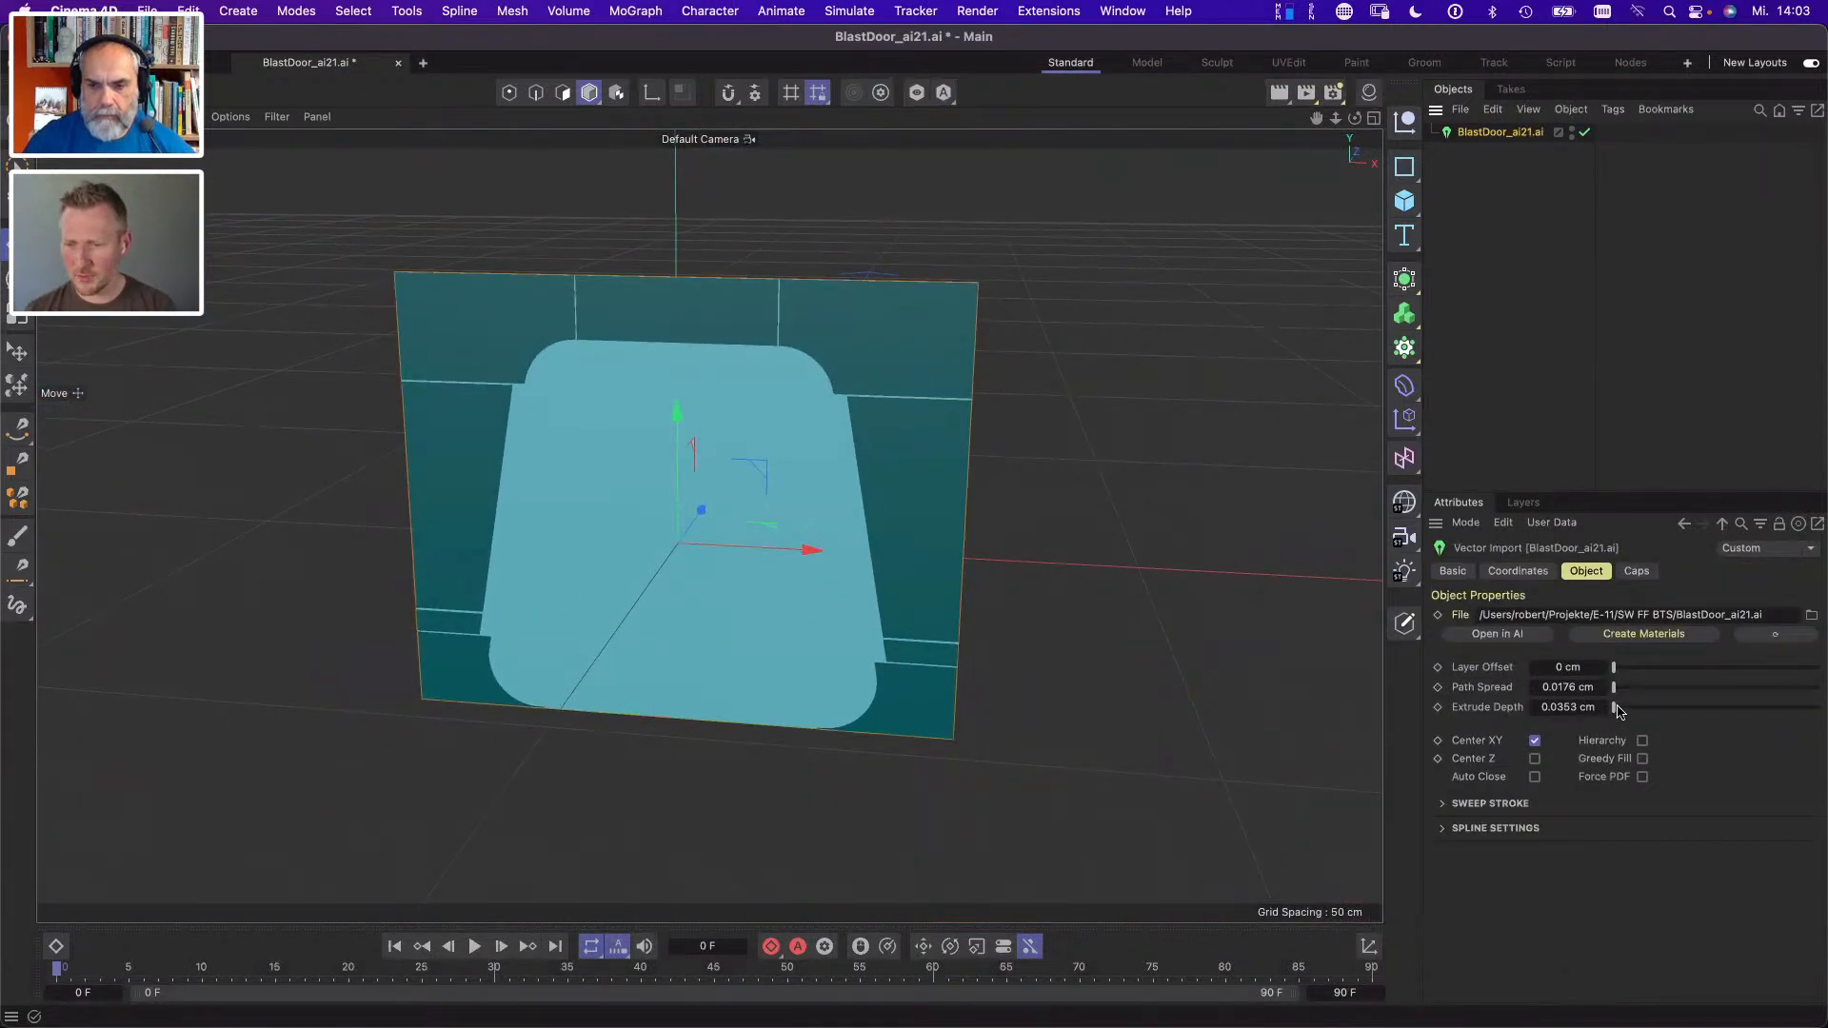
mouse_move(1615, 709)
mouse_down()
mouse_move(1616, 687)
mouse_move(1614, 709)
mouse_up()
drag(680, 671, 1125, 697)
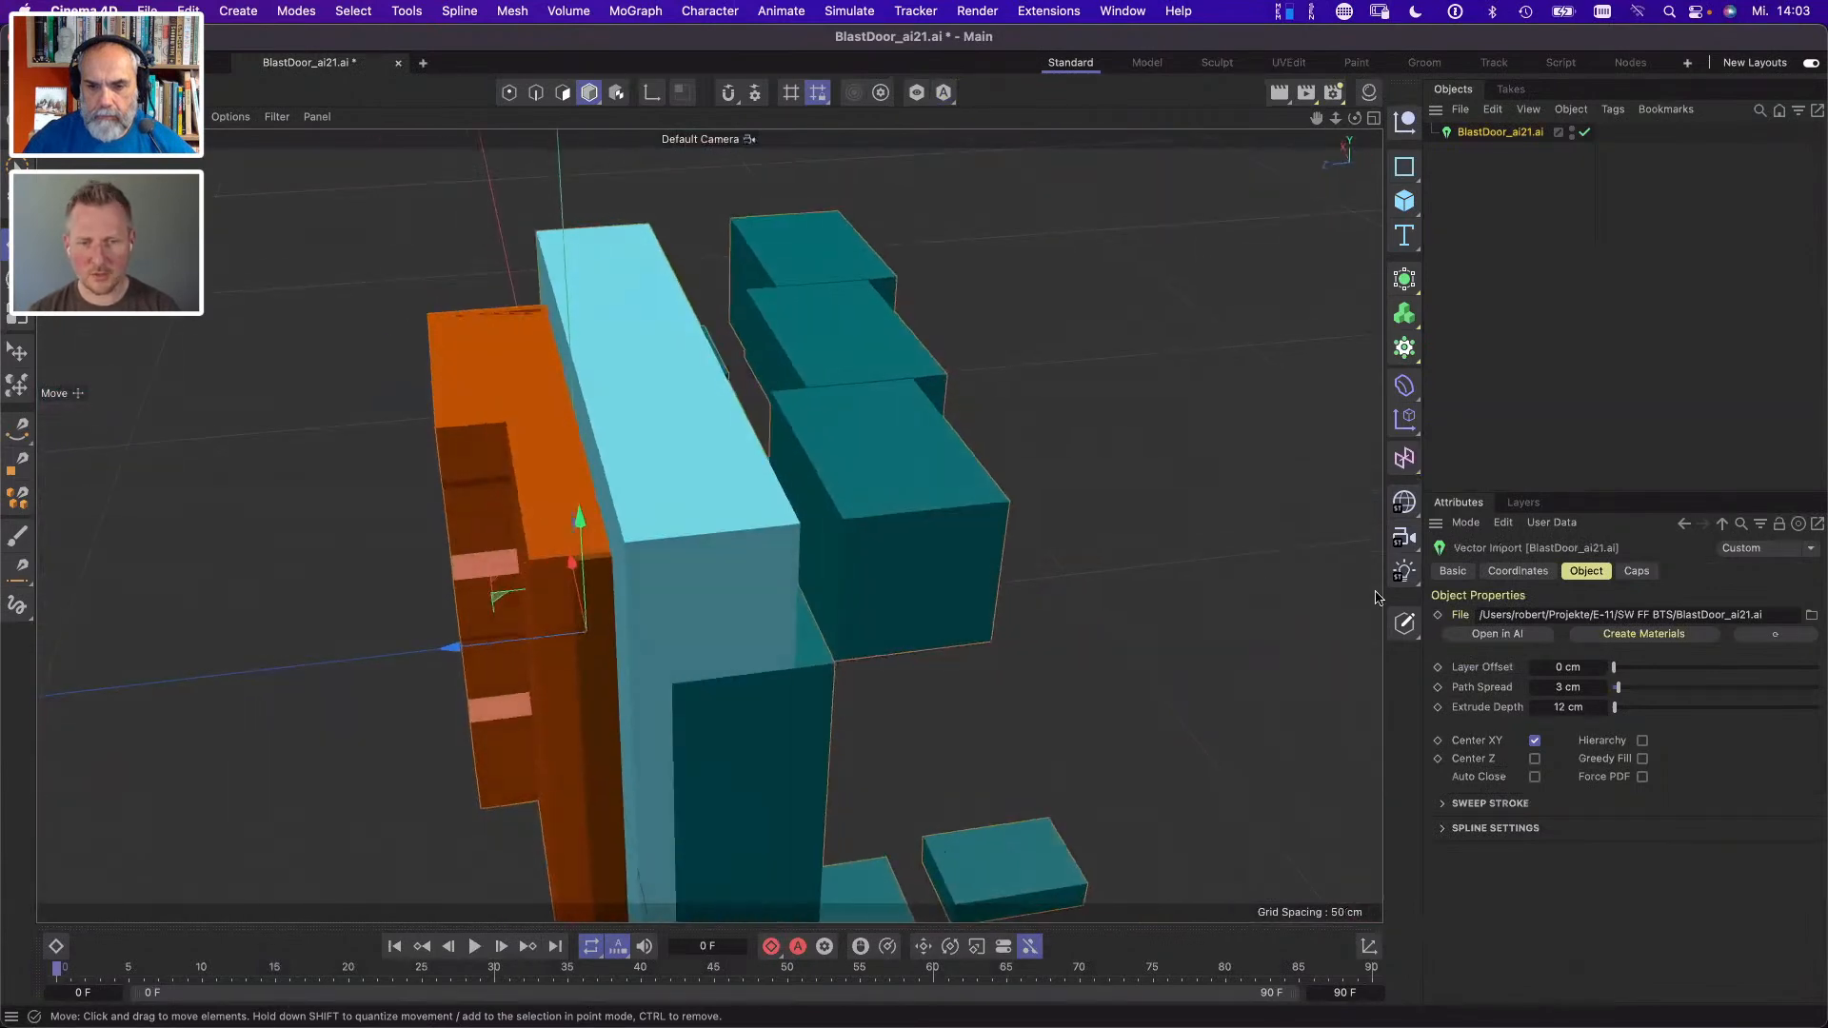
mouse_move(1619, 689)
mouse_down()
mouse_move(1616, 673)
mouse_move(1618, 688)
mouse_up()
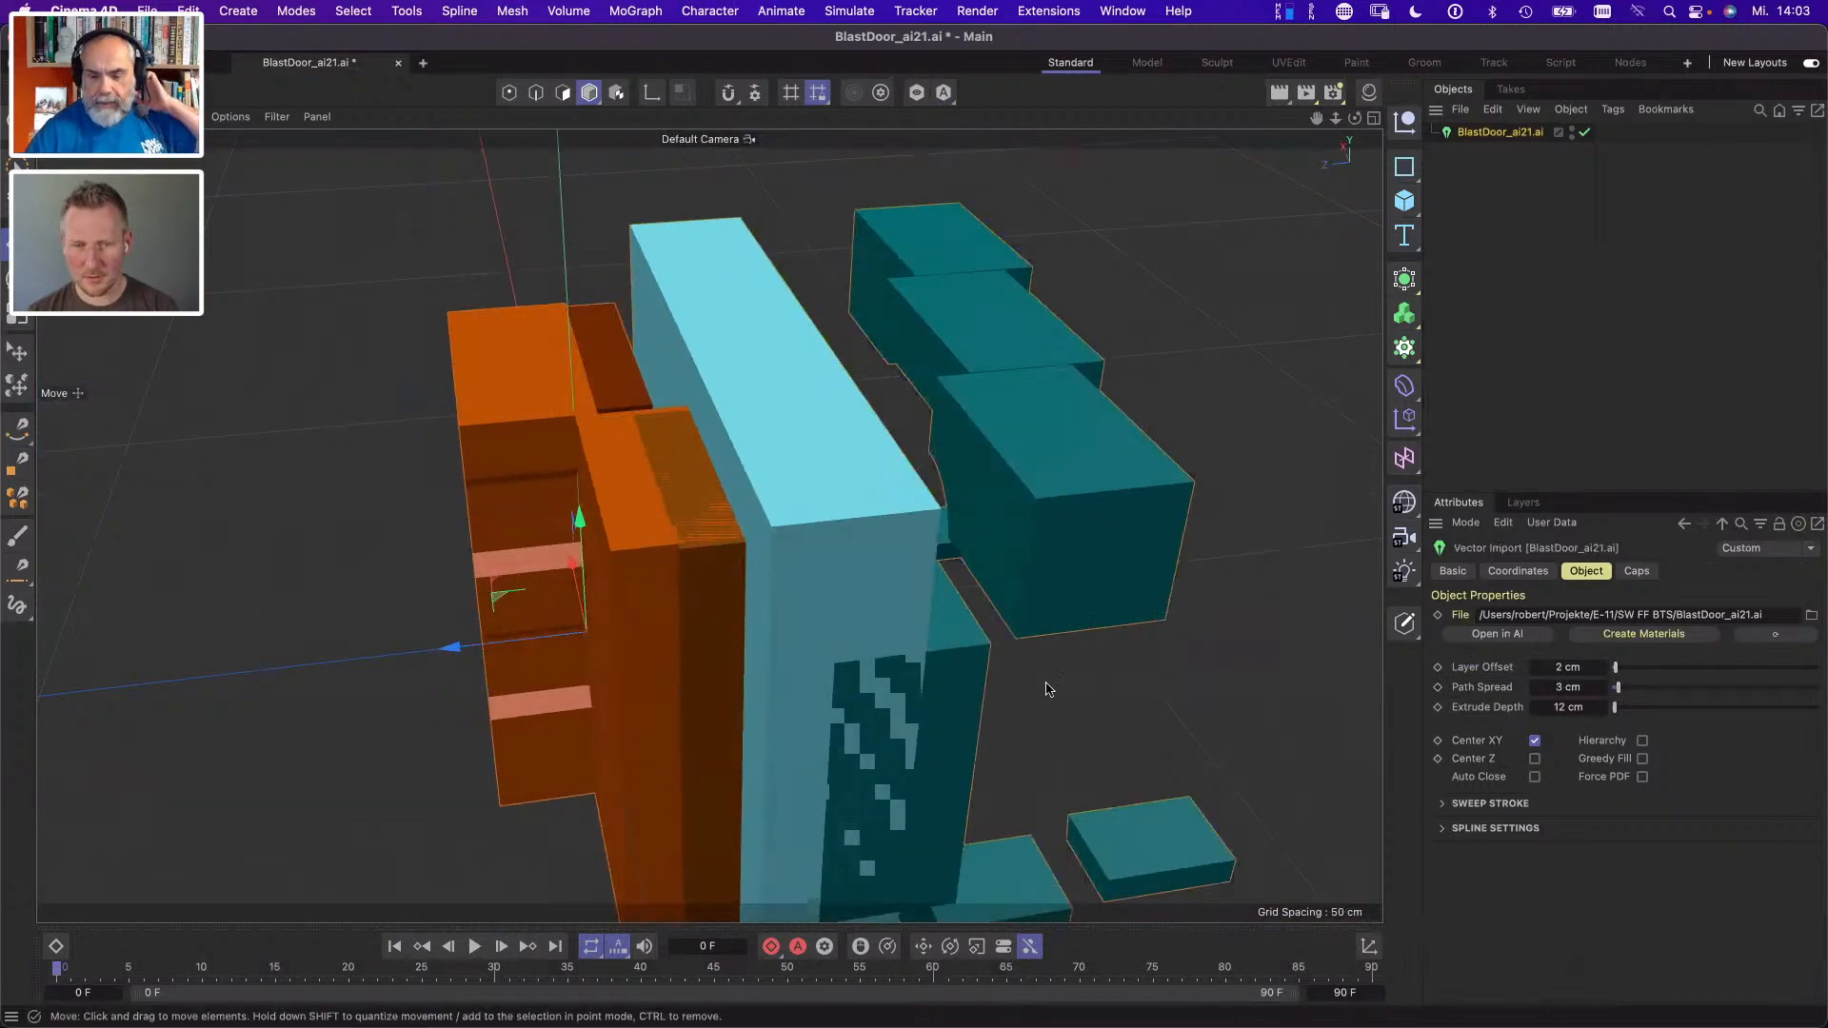
scroll(1000, 666, up, 5)
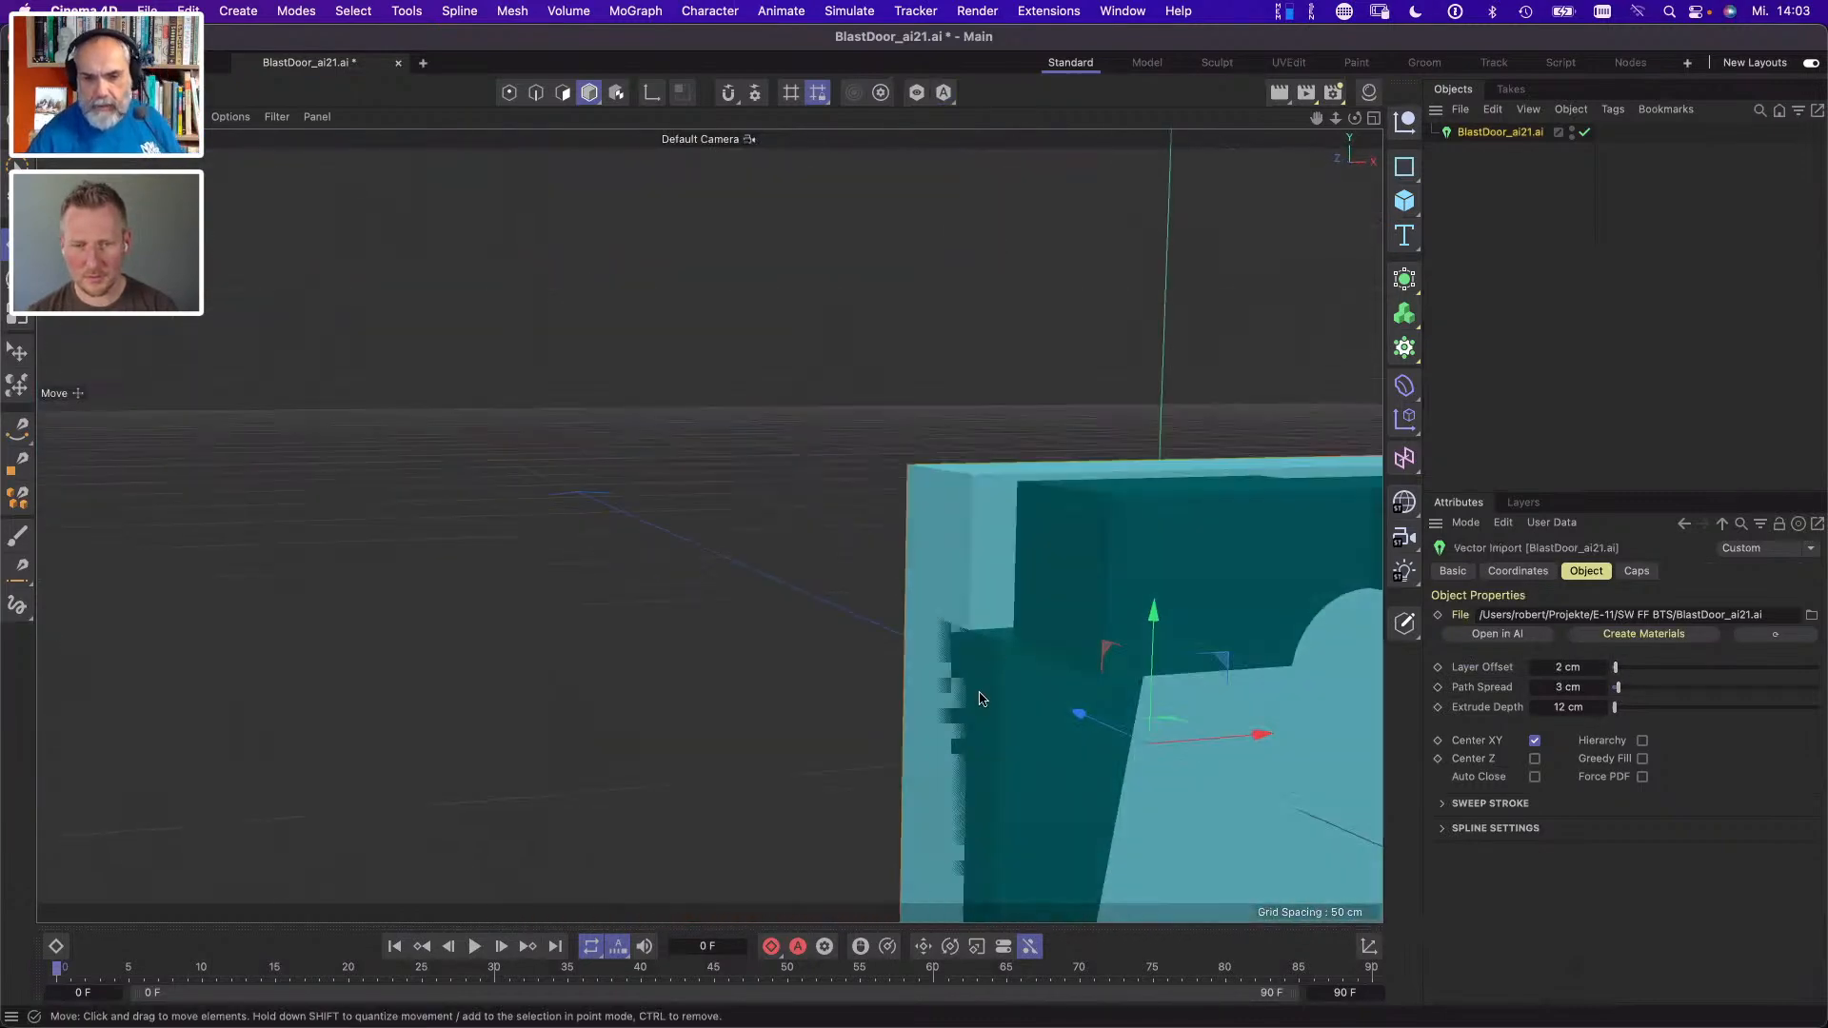
drag(980, 700, 933, 651)
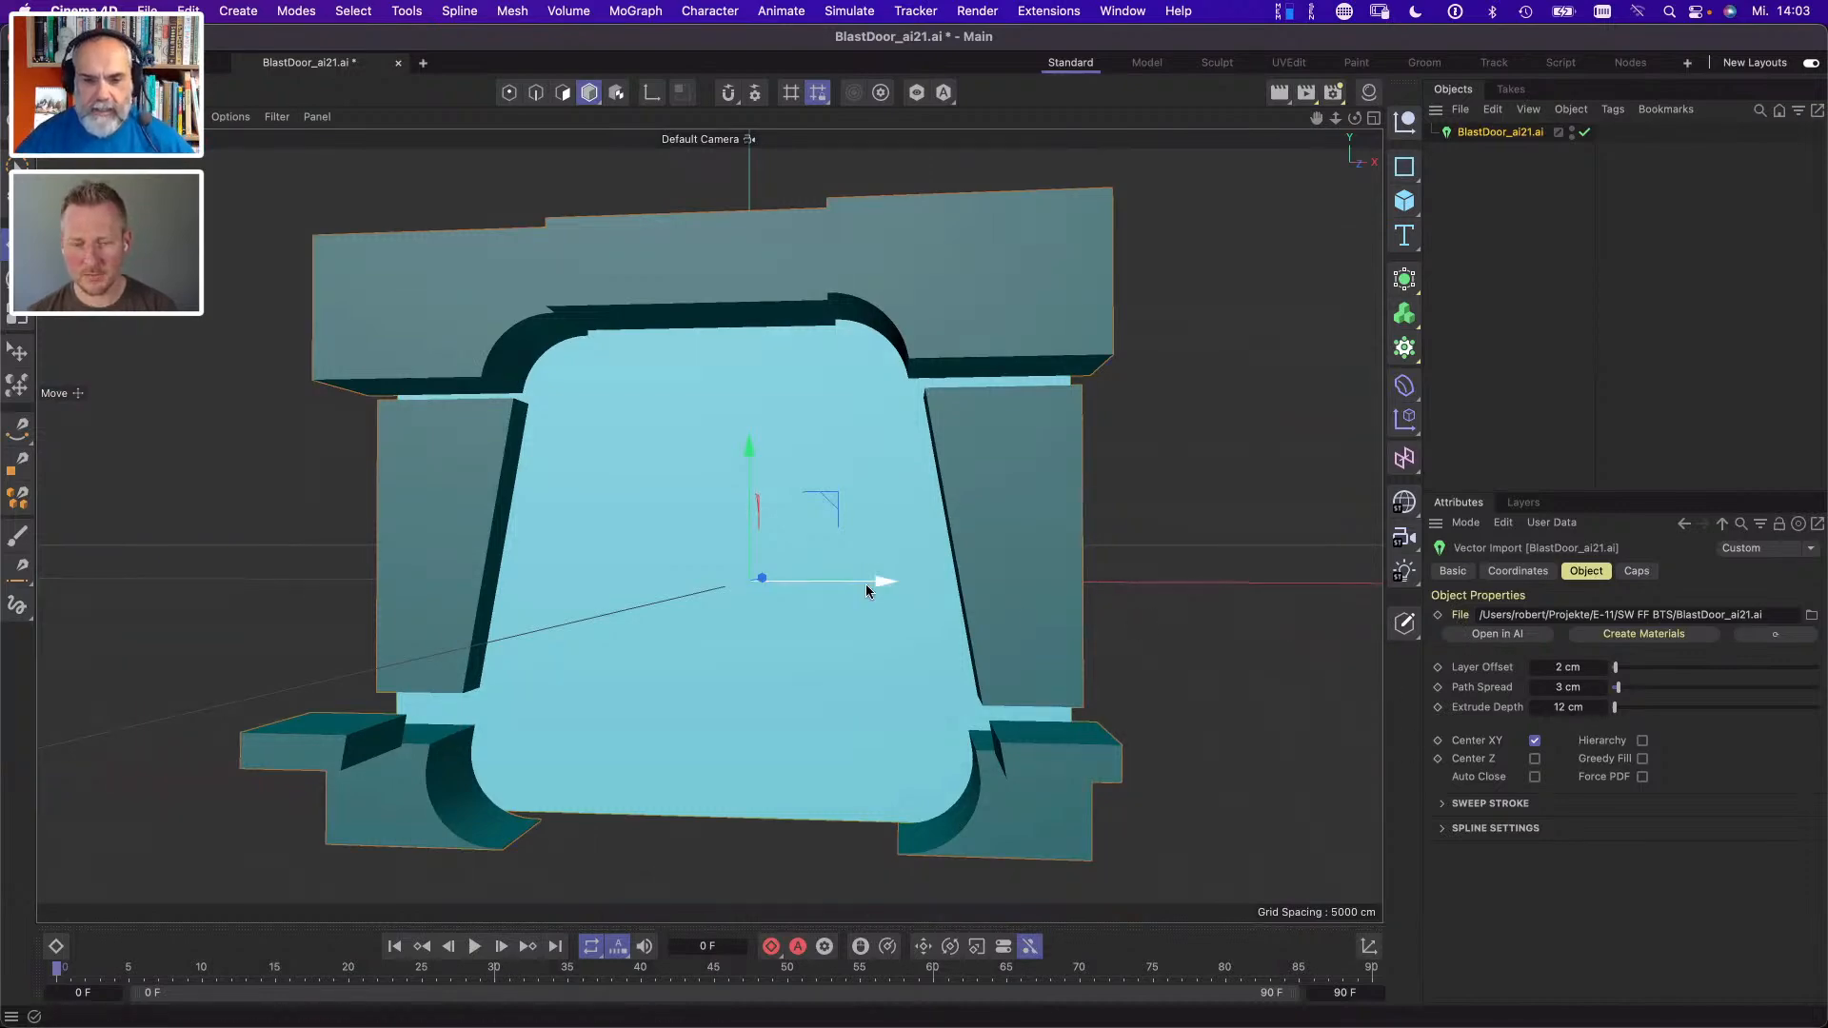
- Hide the workplane grid in the viewport of the blast door vector project
drag(831, 551, 764, 530)
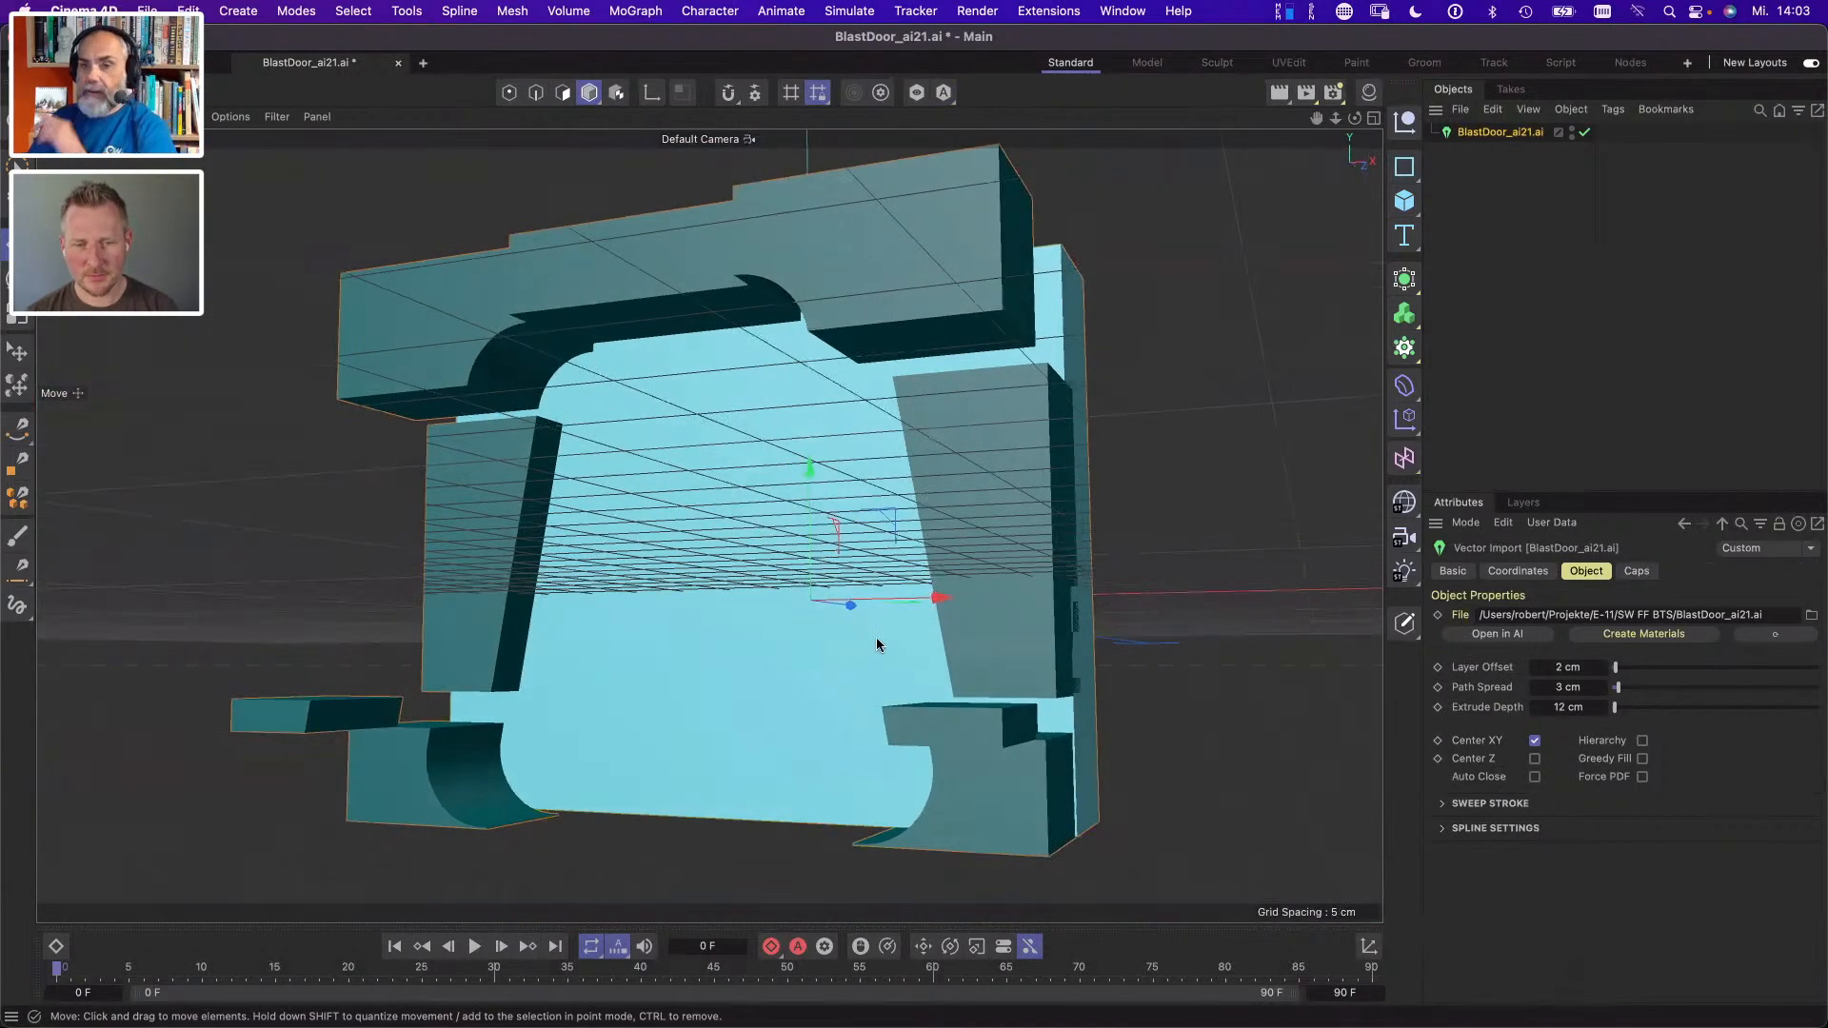
click(277, 116)
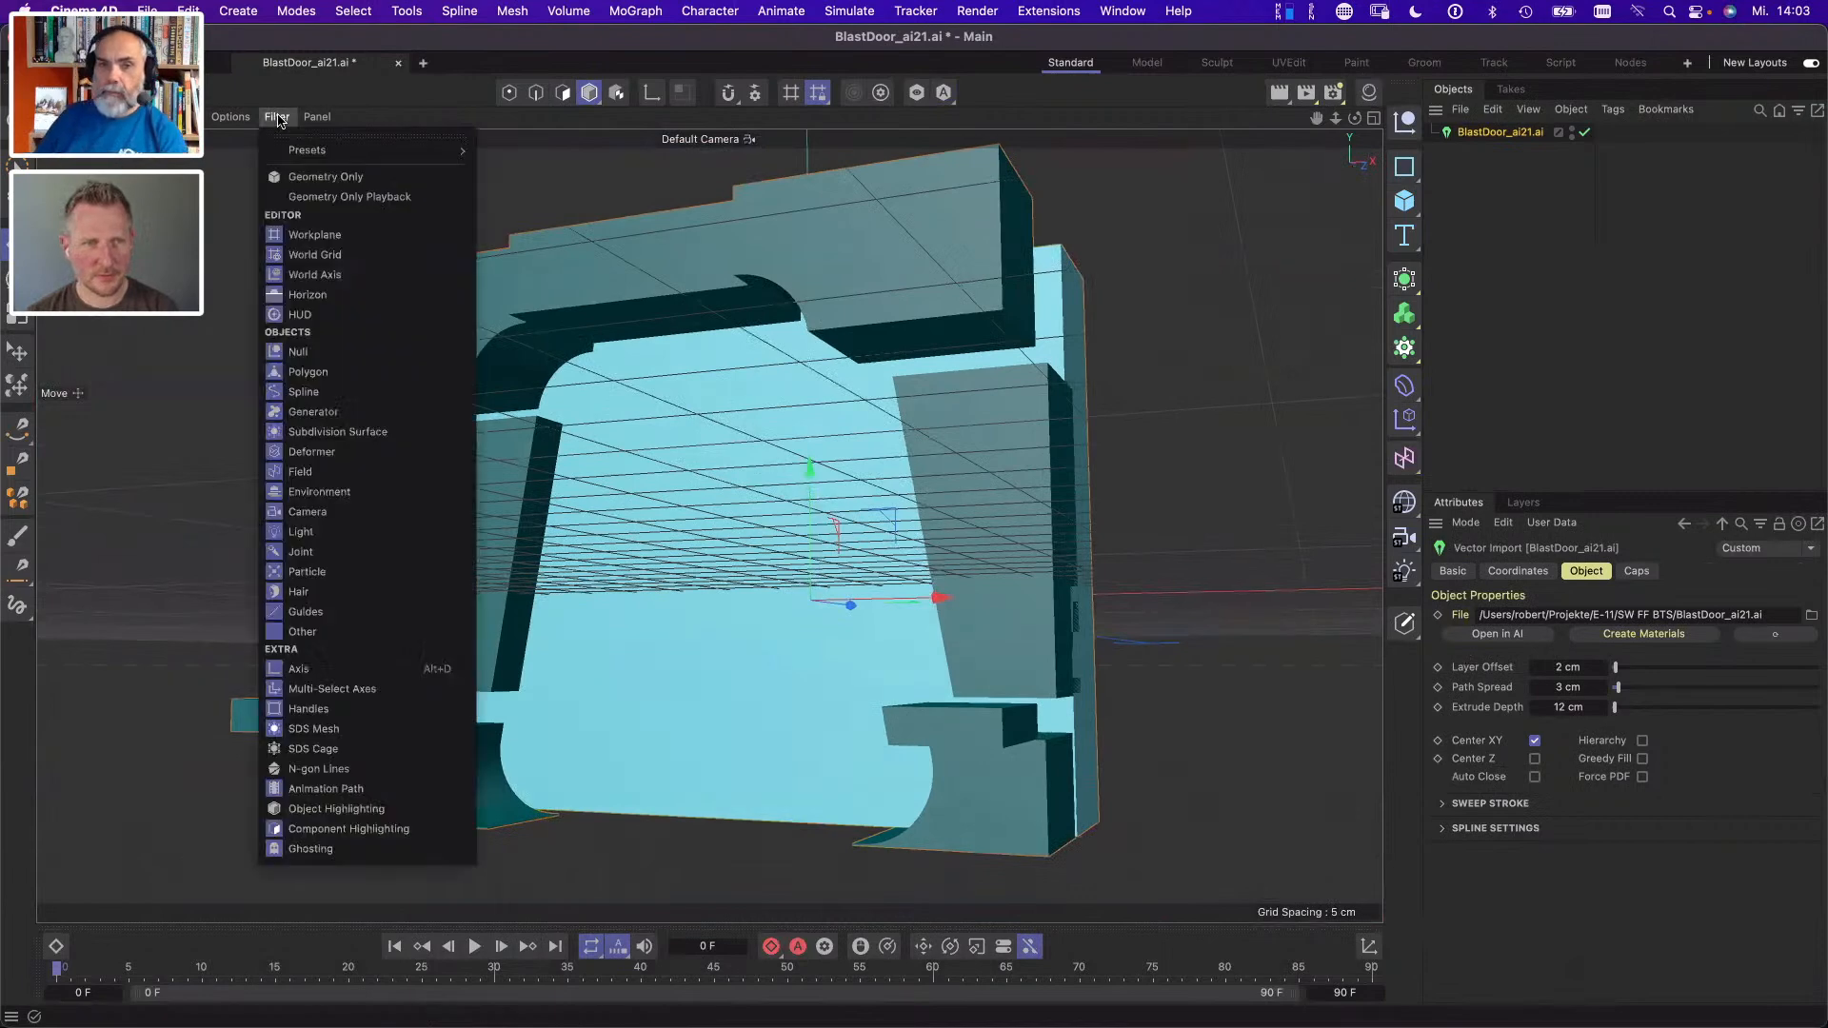
click(310, 238)
- Set the path spread of the blast door vector object to 0 cm
mouse_move(600, 483)
mouse_down()
mouse_move(631, 540)
mouse_move(562, 490)
mouse_move(590, 455)
mouse_up()
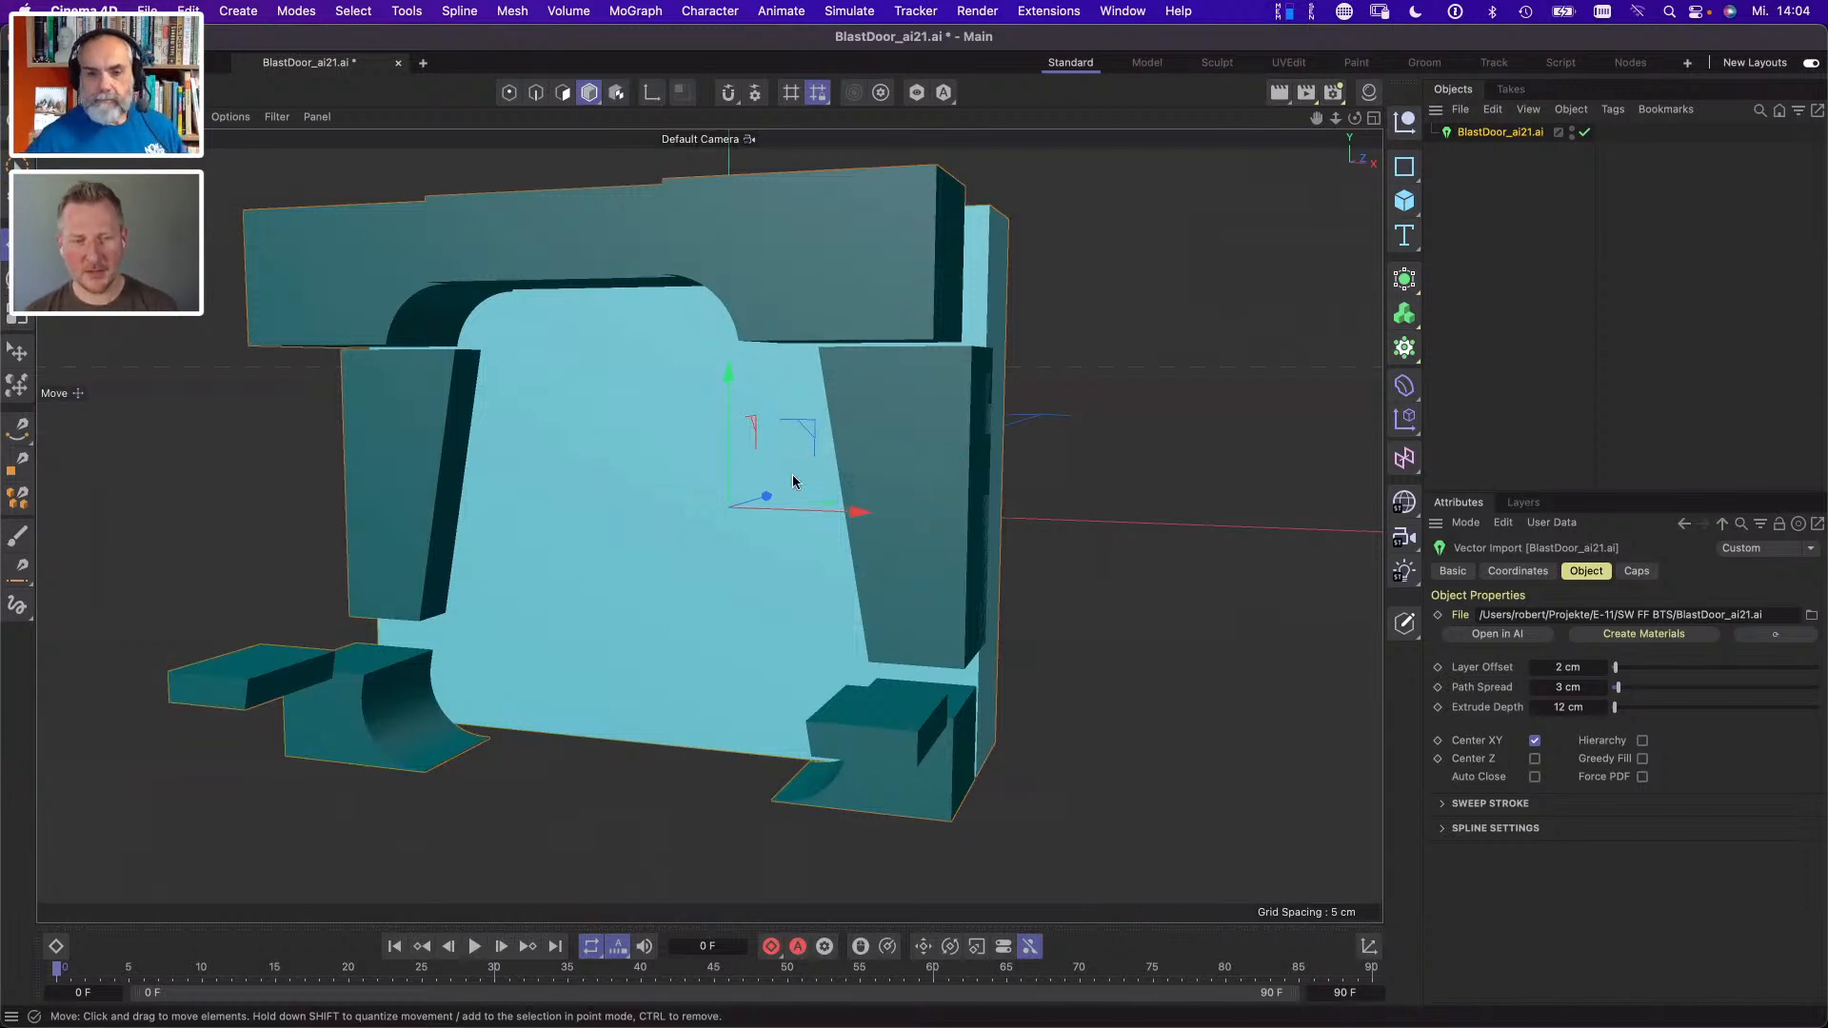
drag(816, 479, 790, 575)
drag(820, 550, 752, 567)
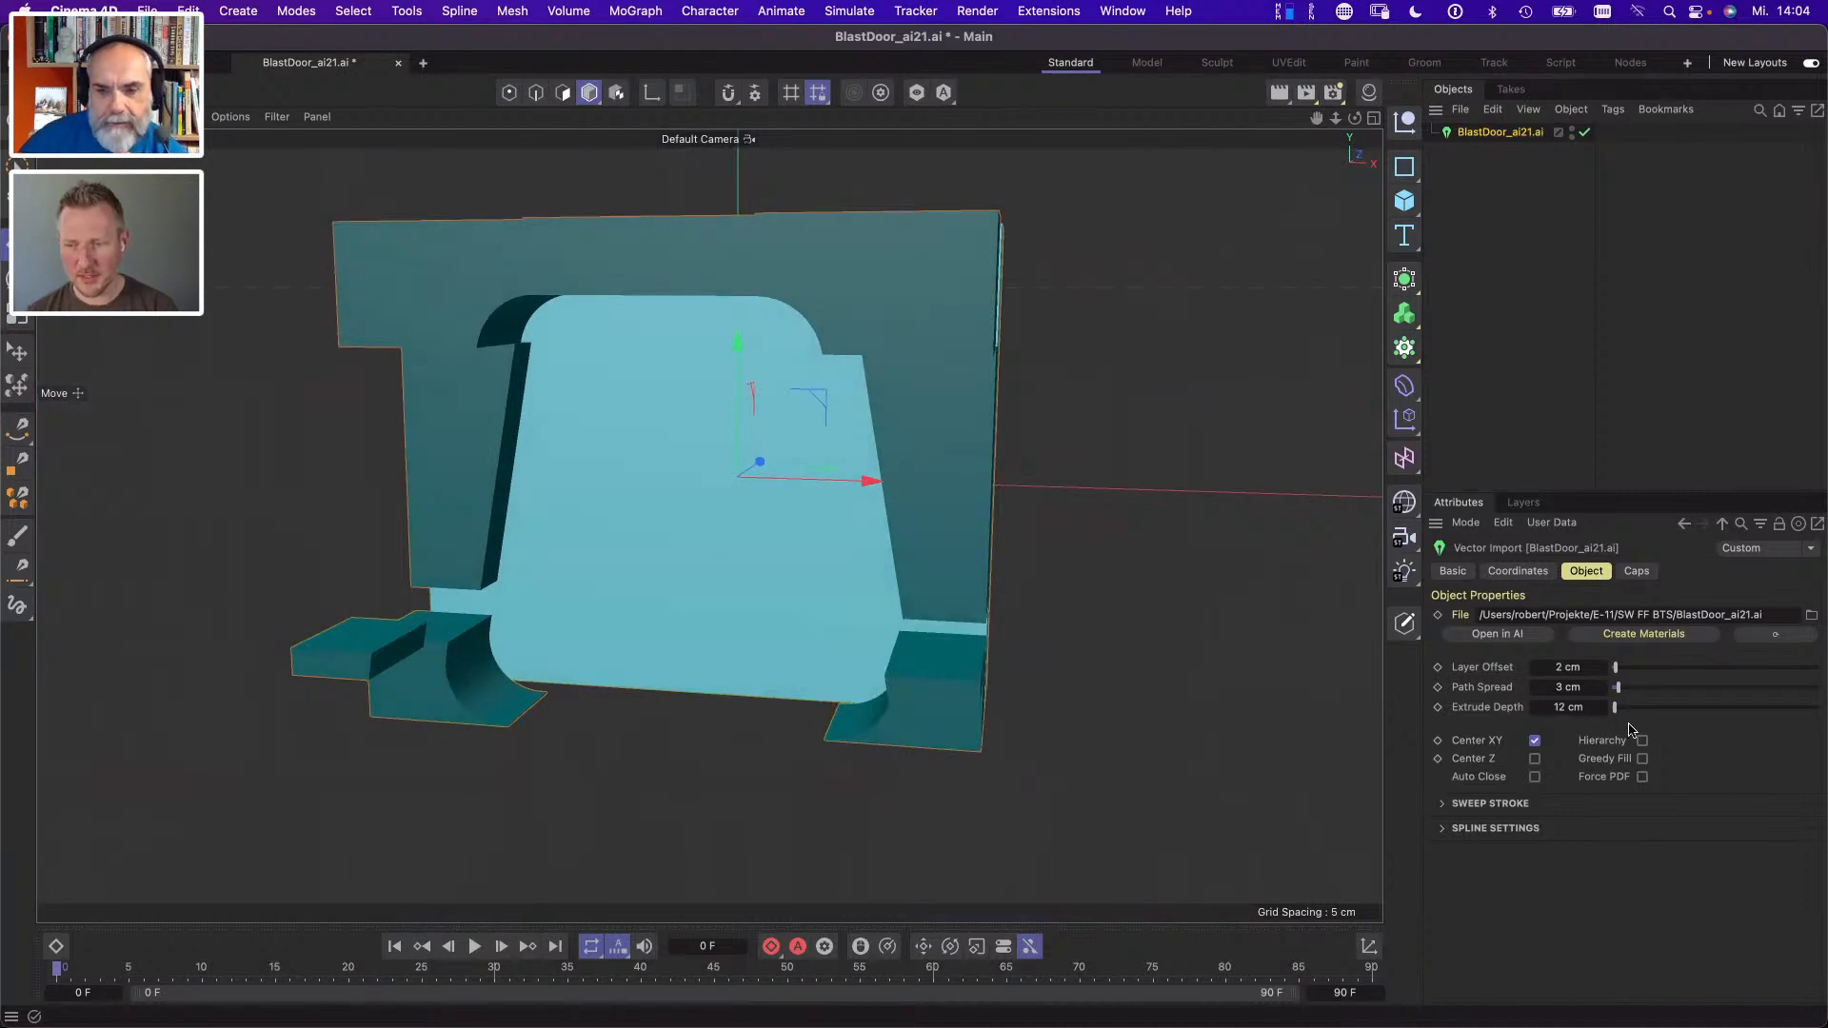
drag(1614, 693, 1613, 685)
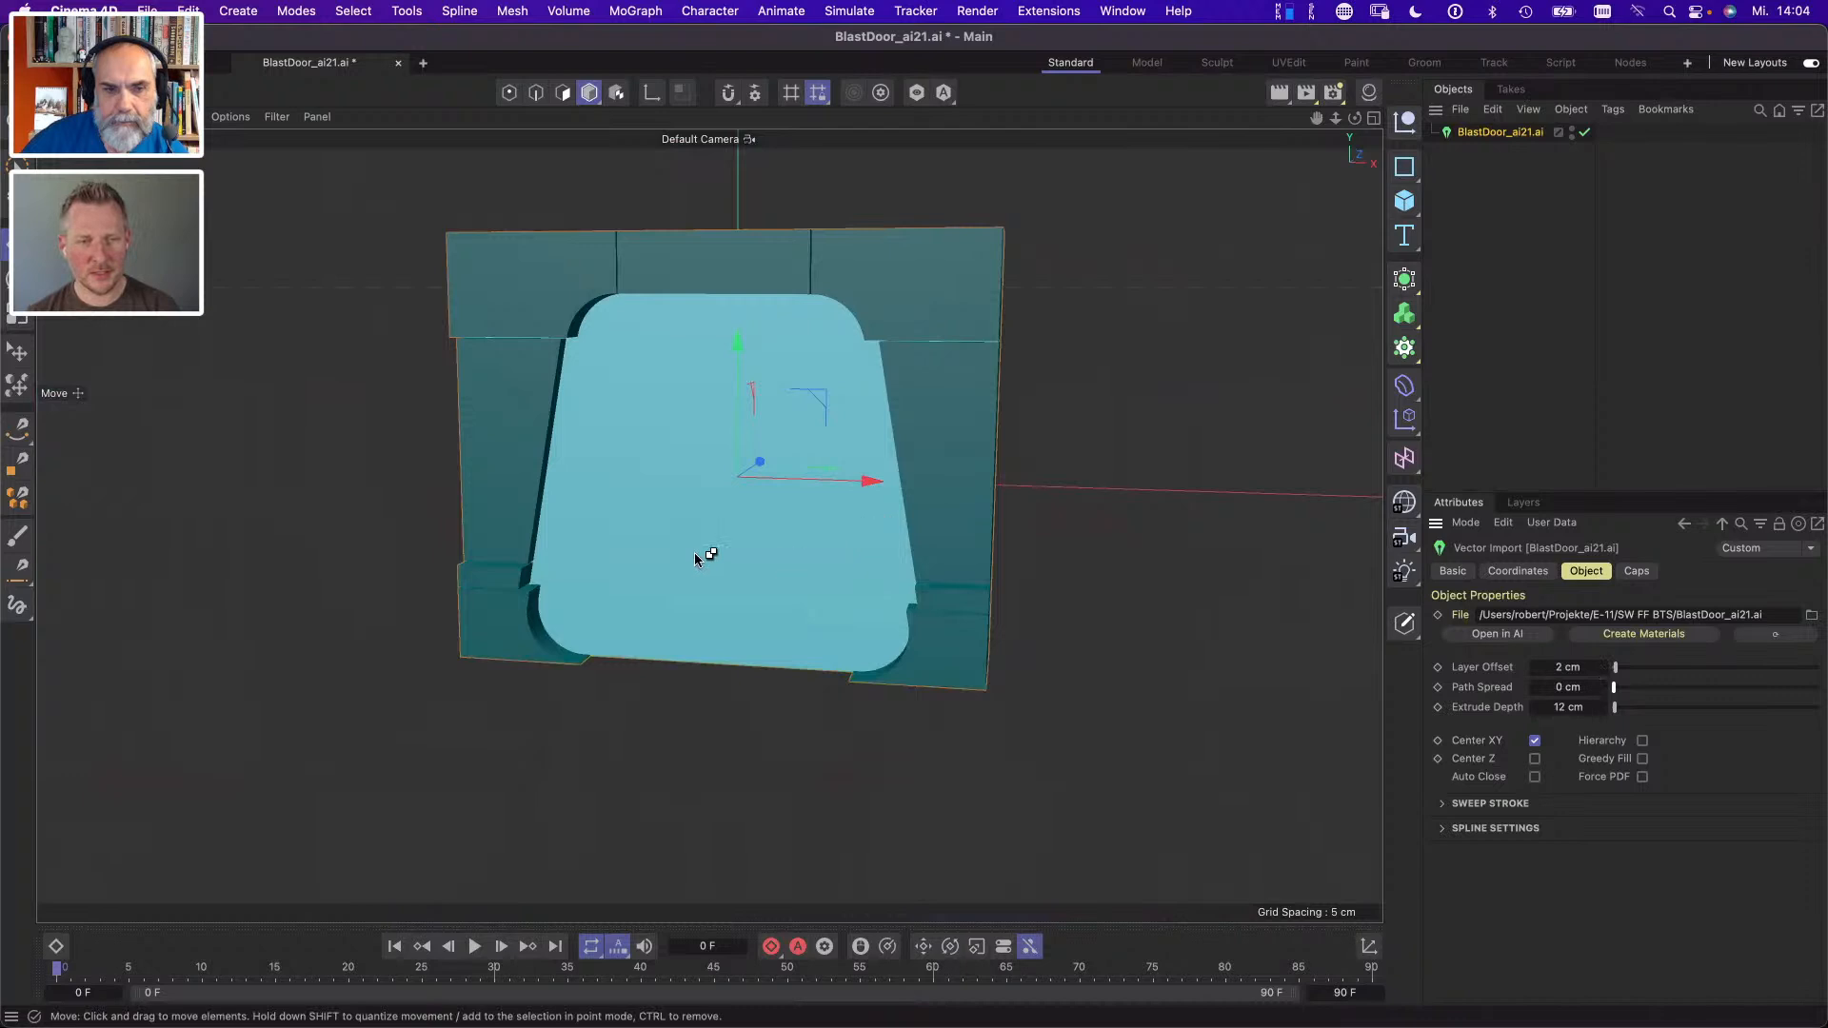
- Open BlastDoor_Main.fbx from the SW FF BTS folder in Cinema 4D with the default FBX import settings
key(super+Tab)
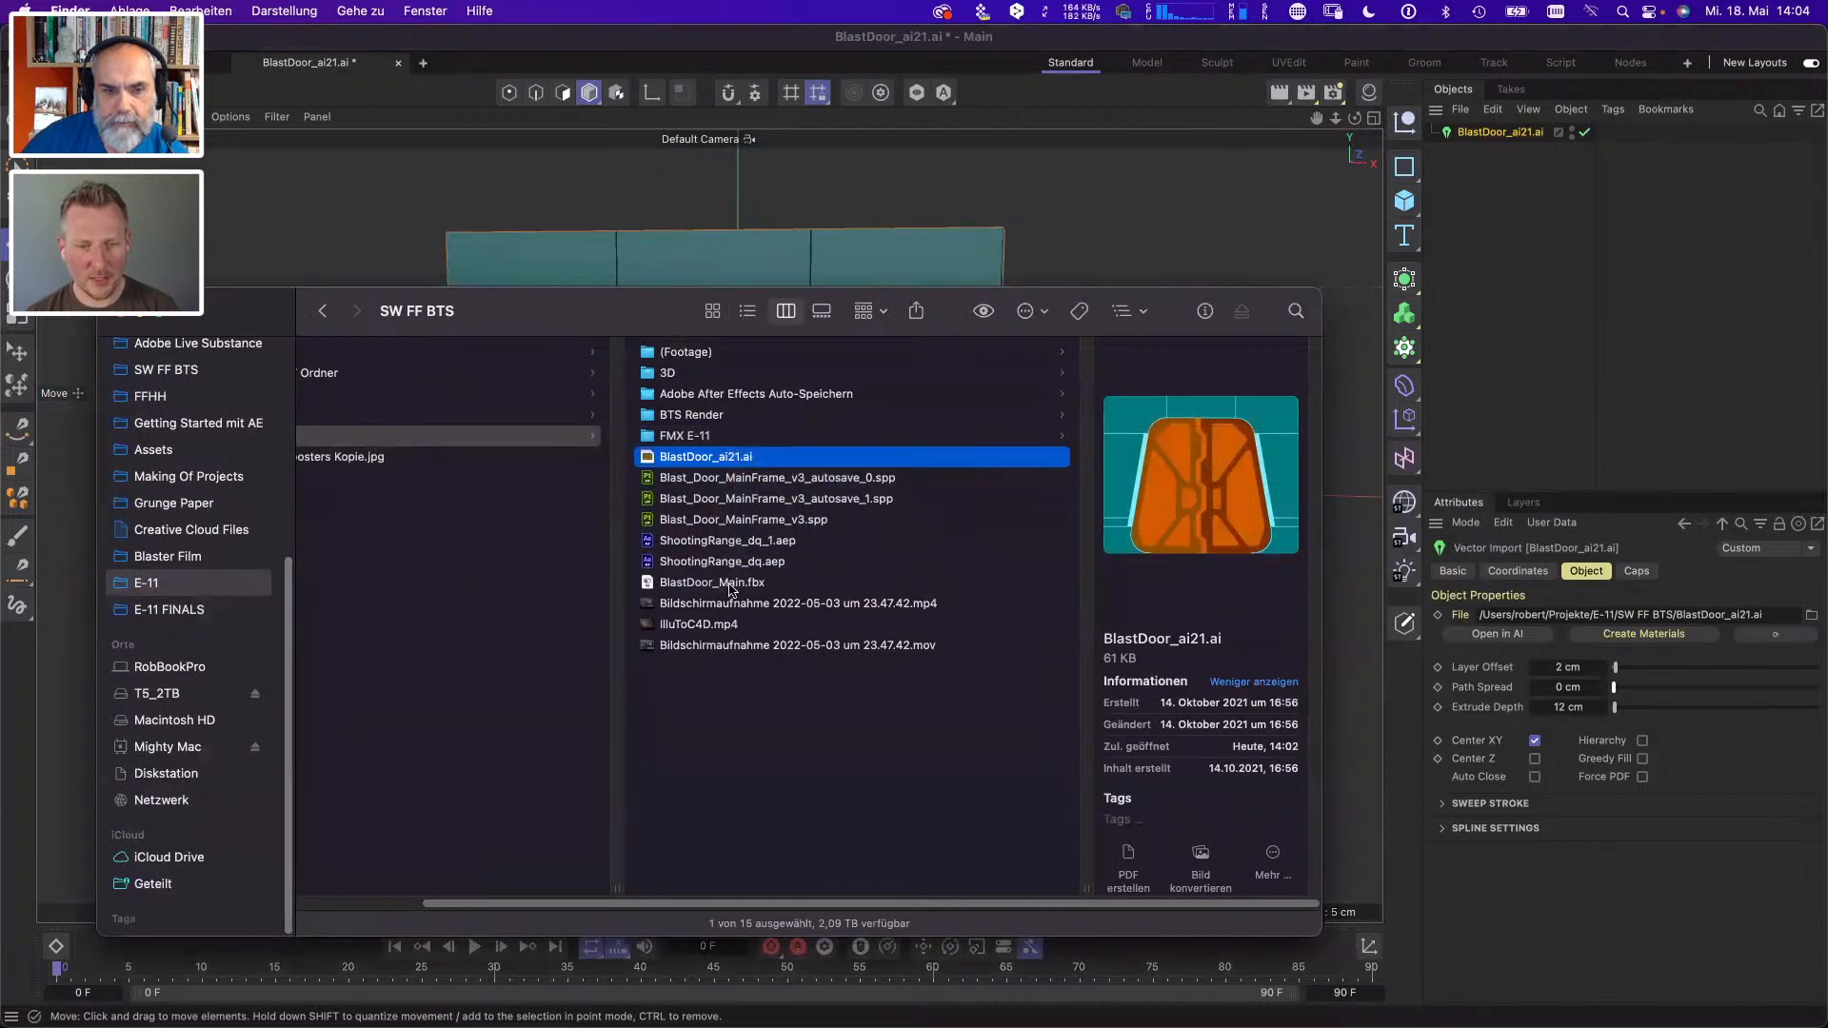
drag(730, 583, 1142, 220)
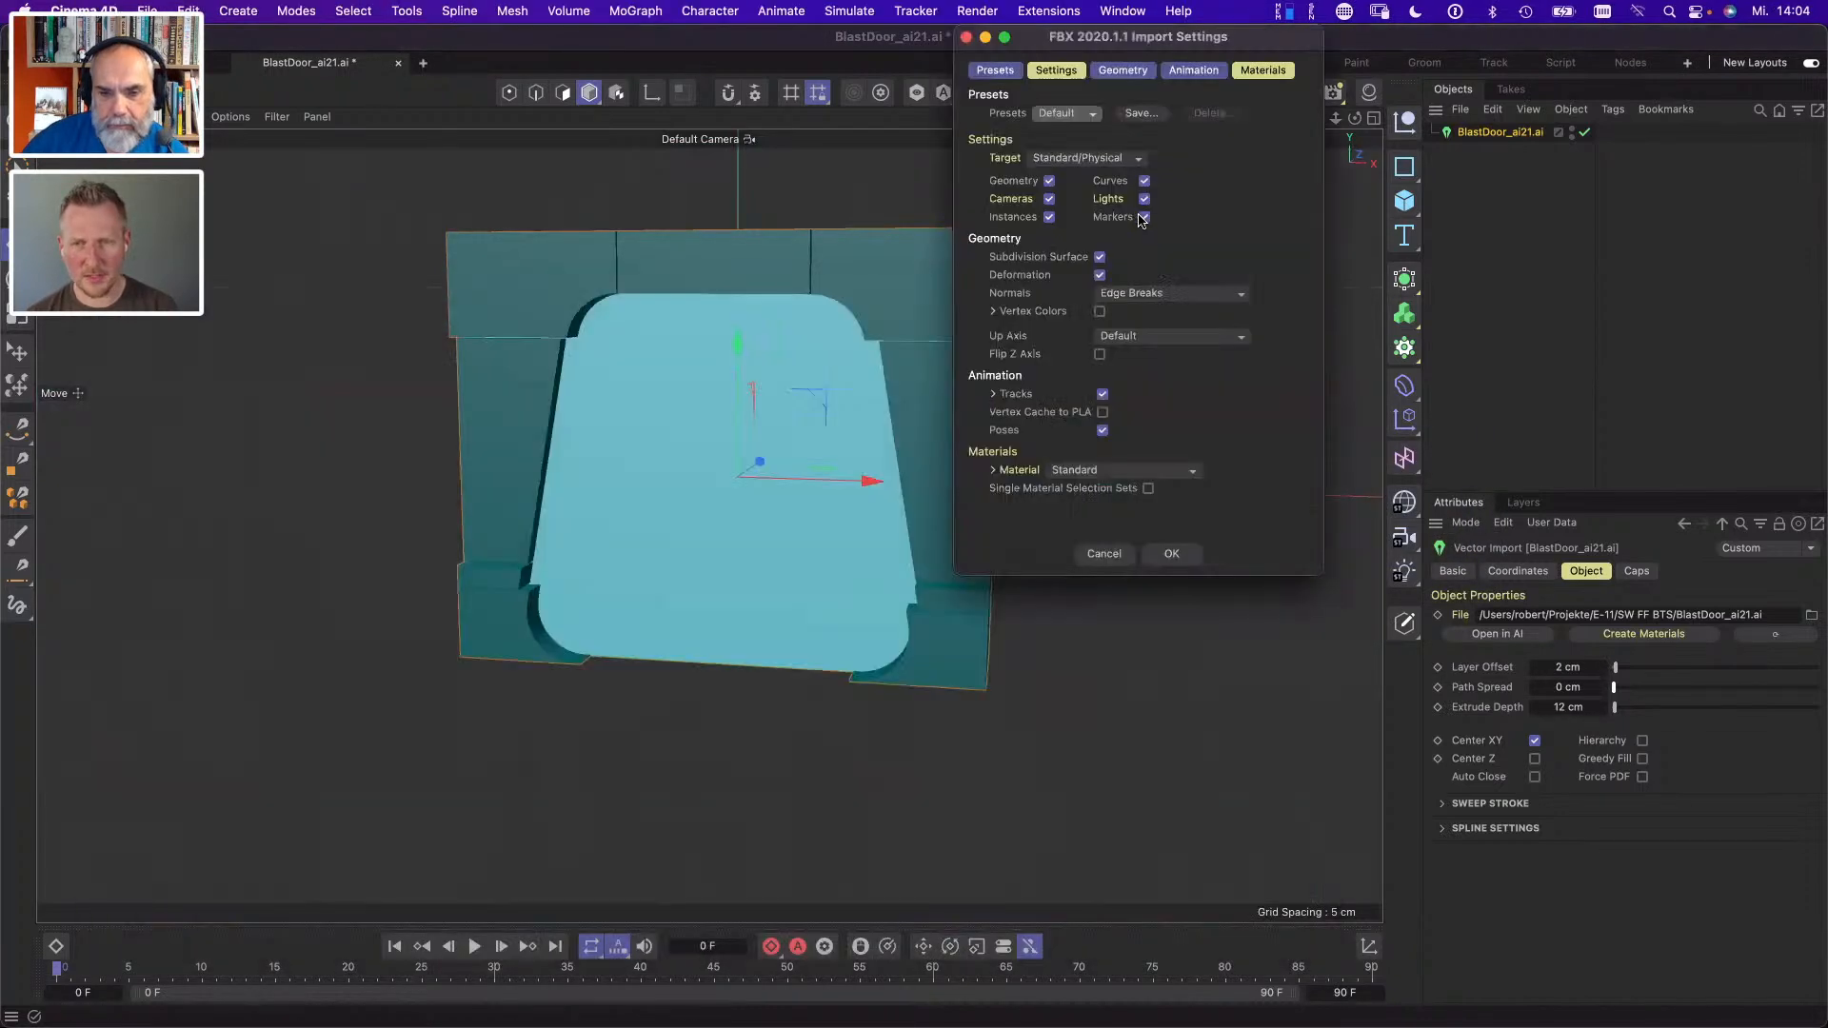
click(1171, 555)
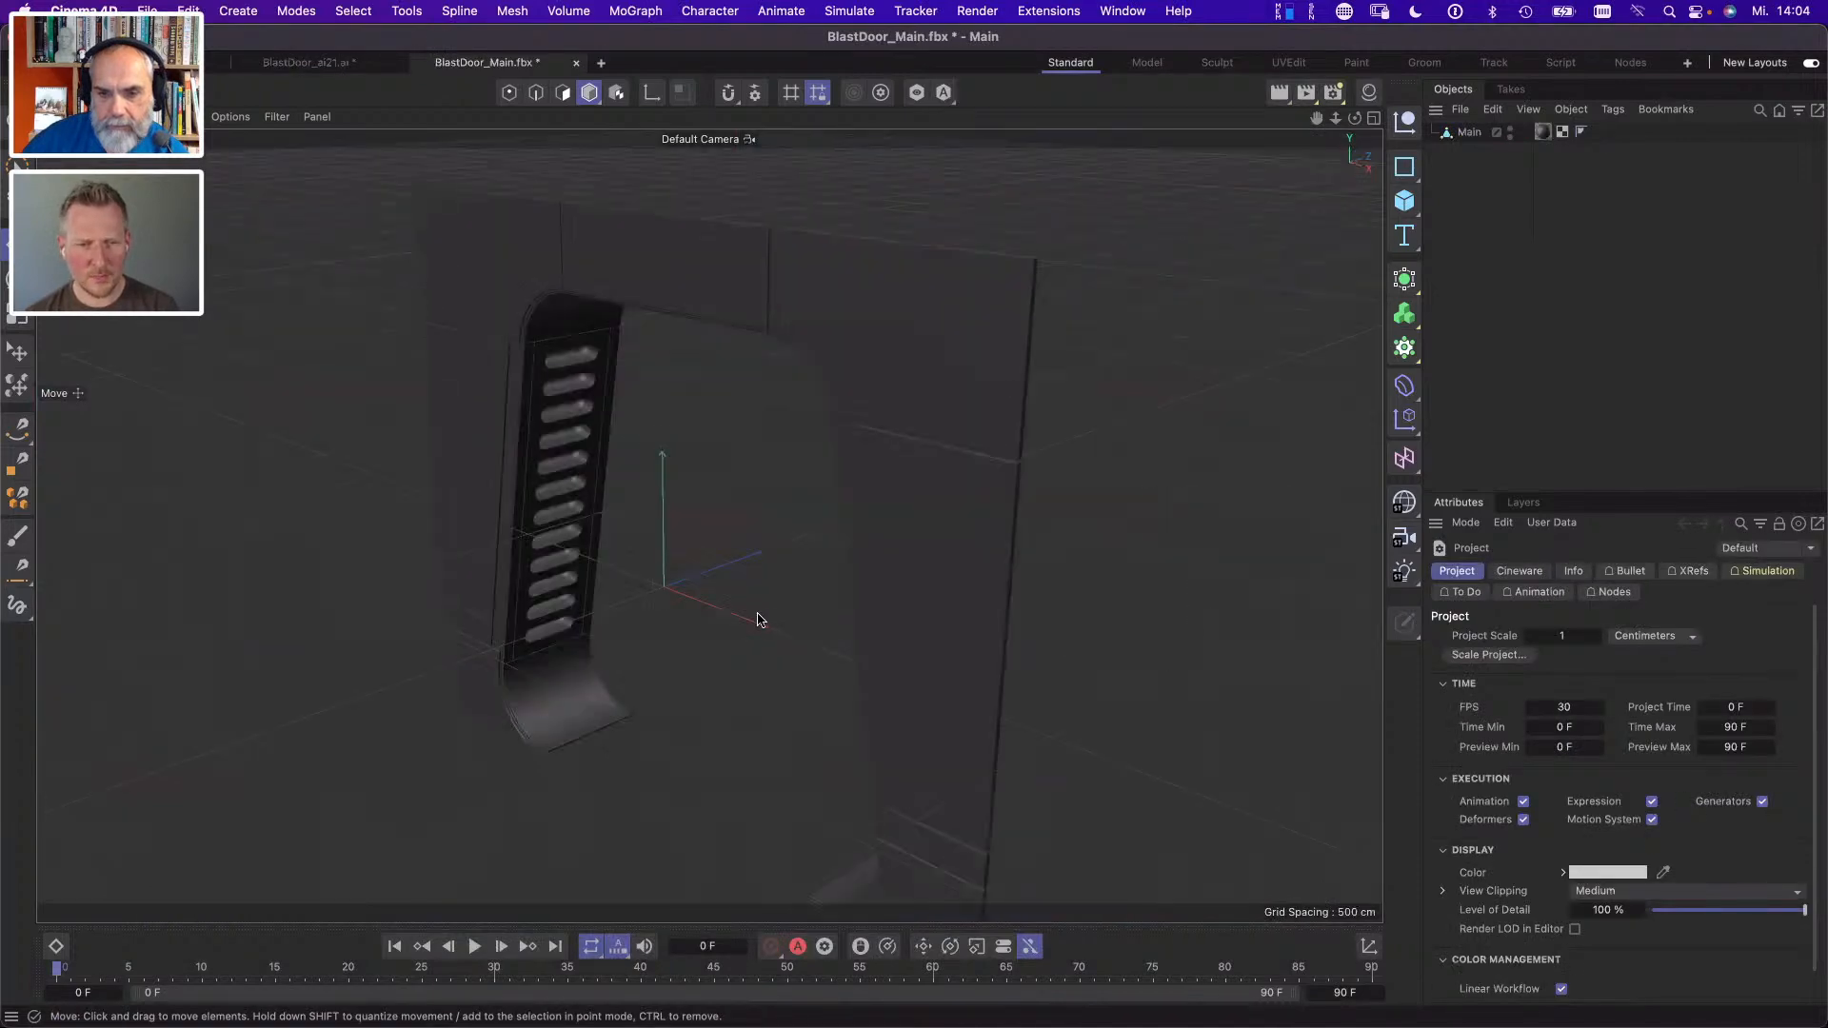
- Turn the finished door frame model to a frontal view and hide its workplane grid
drag(758, 620, 915, 548)
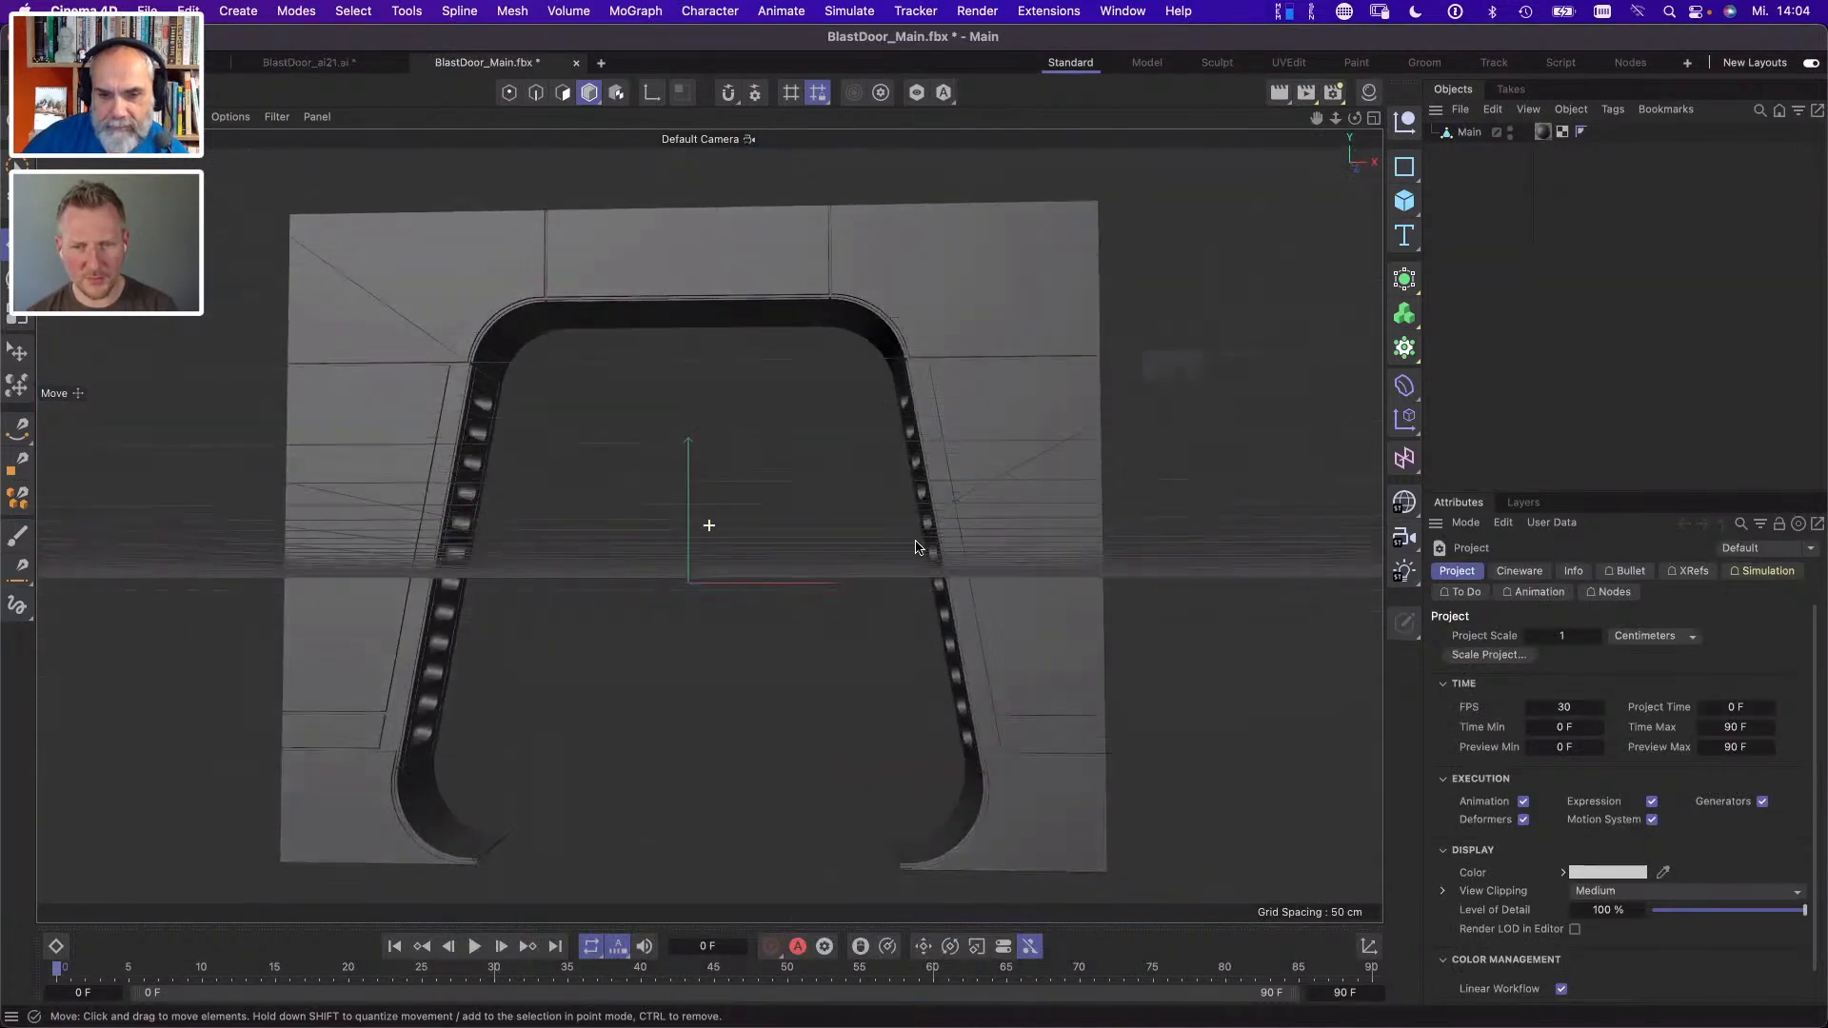
click(277, 116)
click(310, 236)
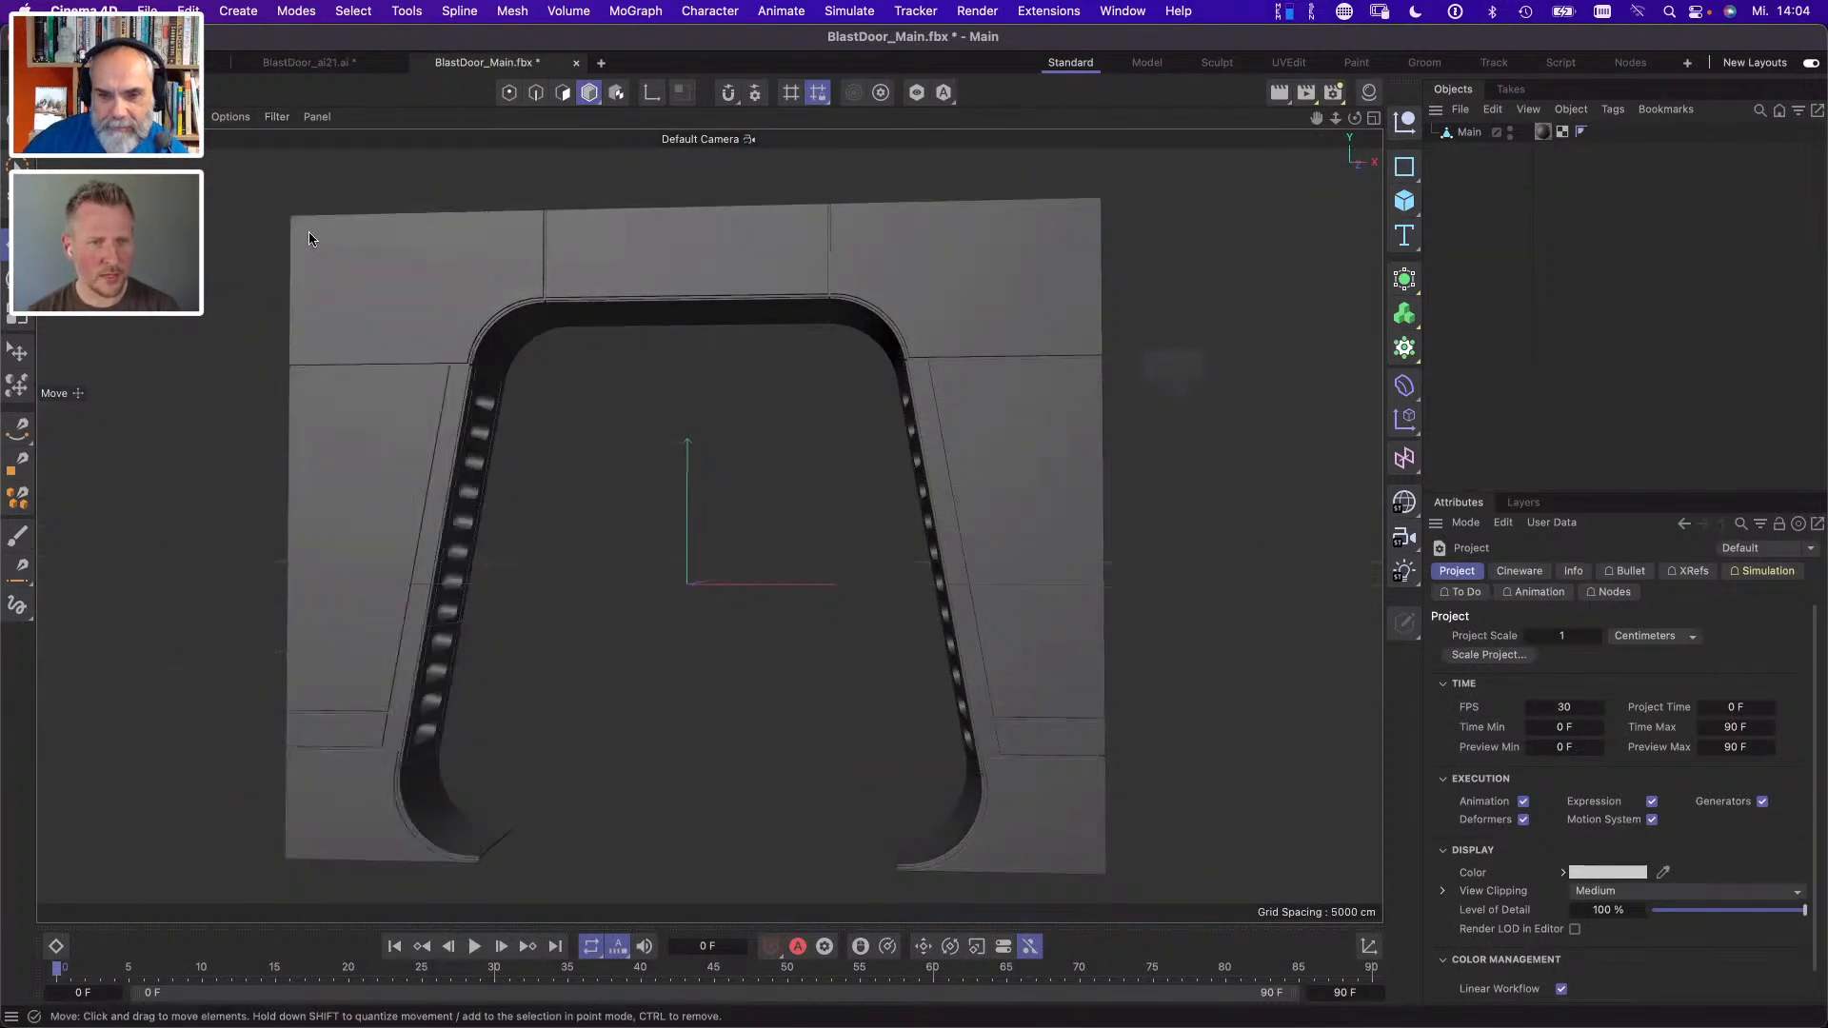
- Examine the door frame model's panel edges, slotted inner sides and rear from several angles
drag(464, 500, 705, 429)
scroll(550, 303, up, 5)
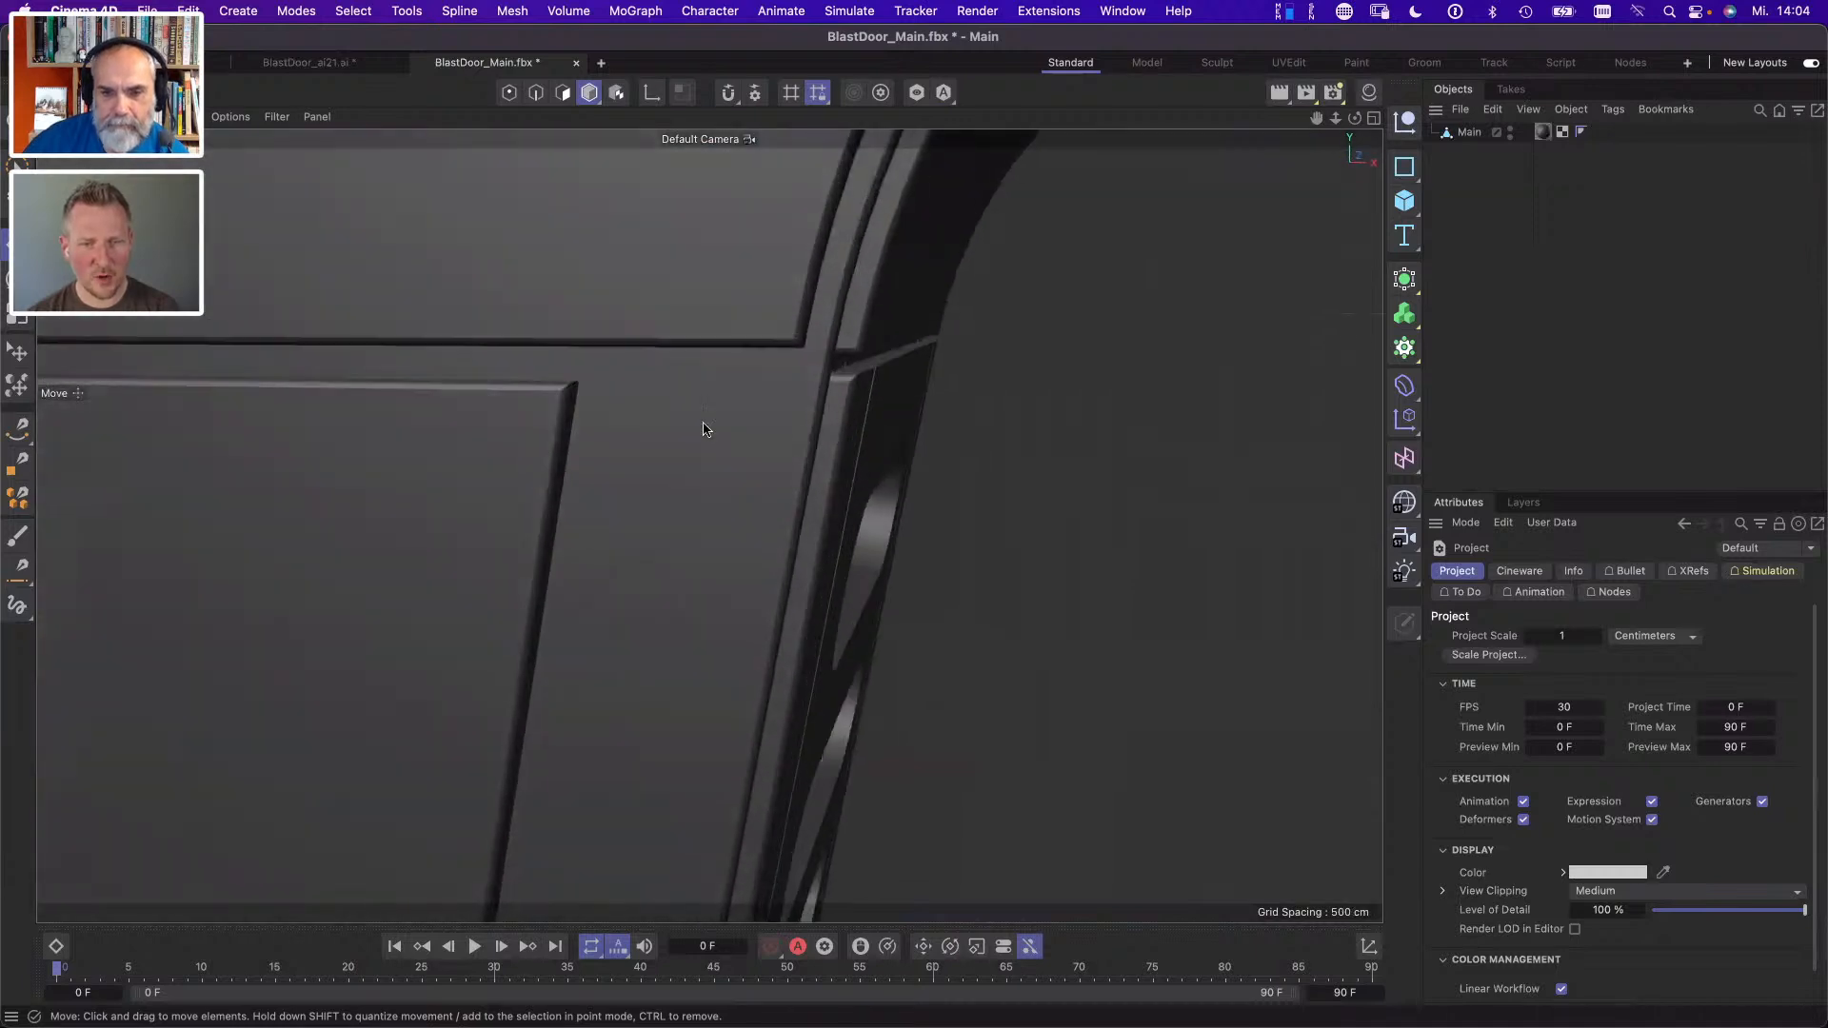
drag(881, 534, 475, 463)
scroll(575, 474, down, 8)
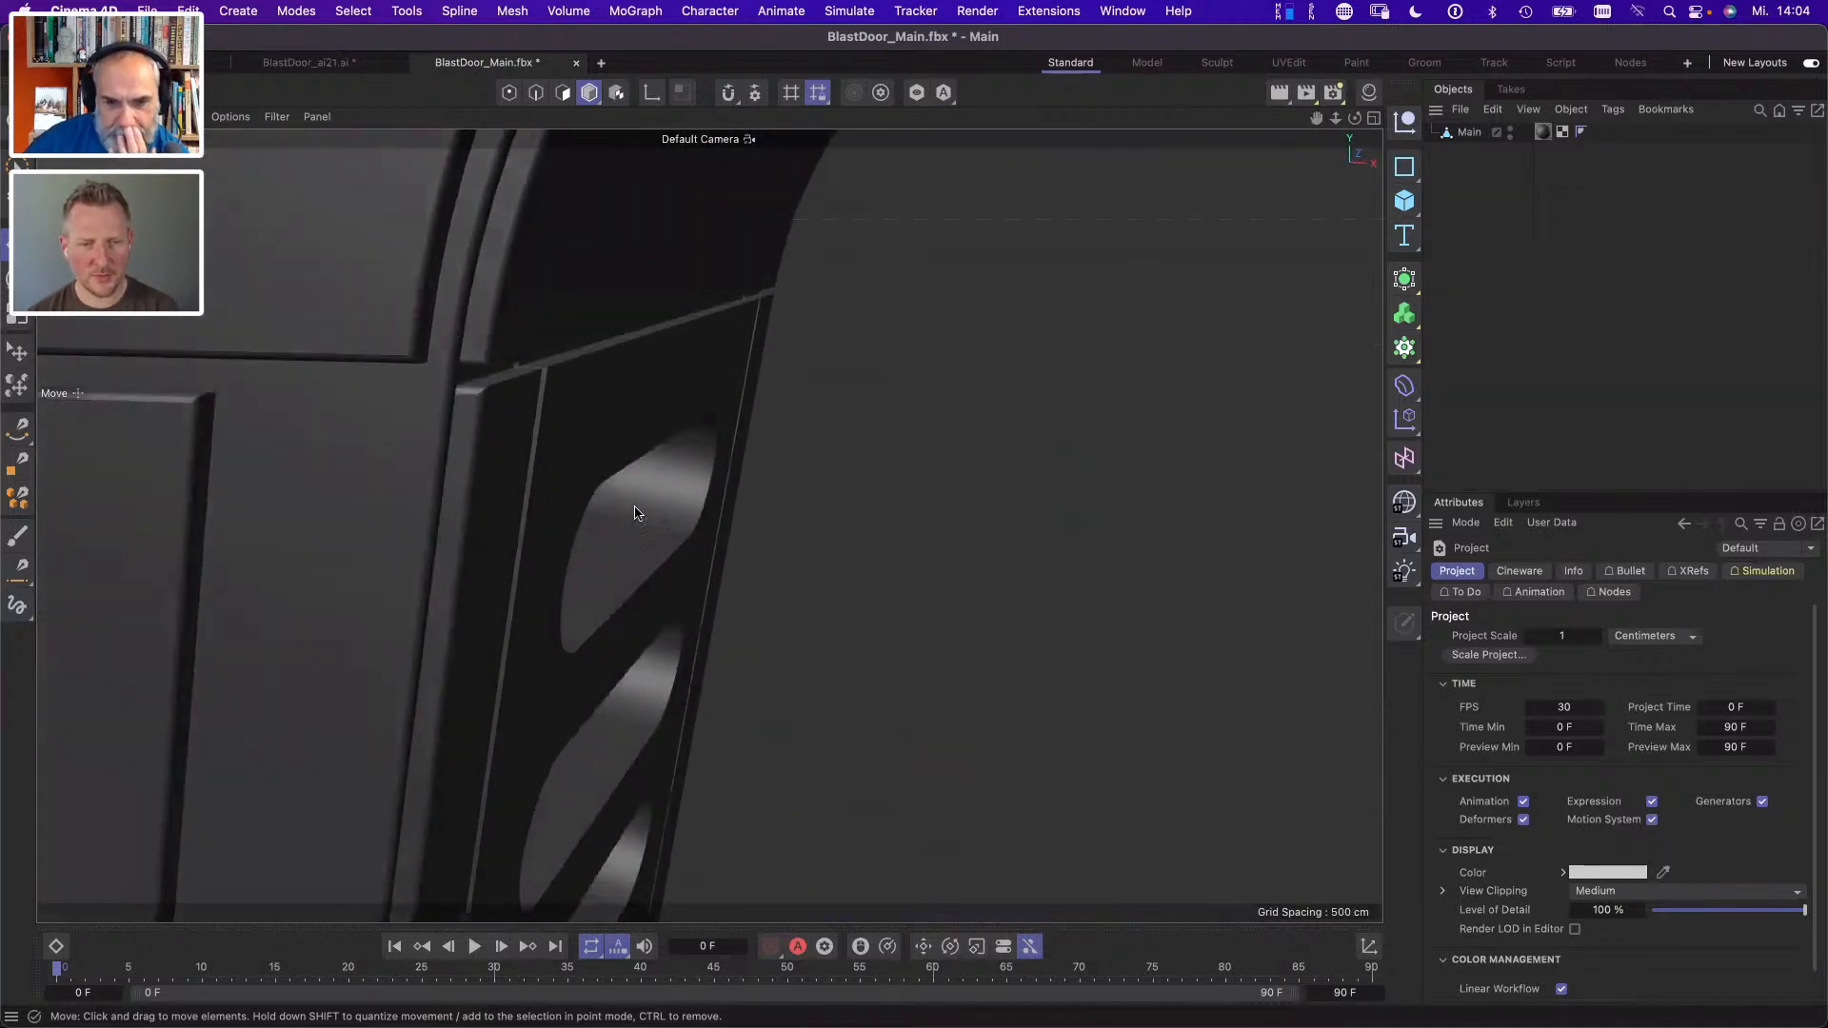
scroll(531, 521, down, 6)
drag(688, 584, 233, 363)
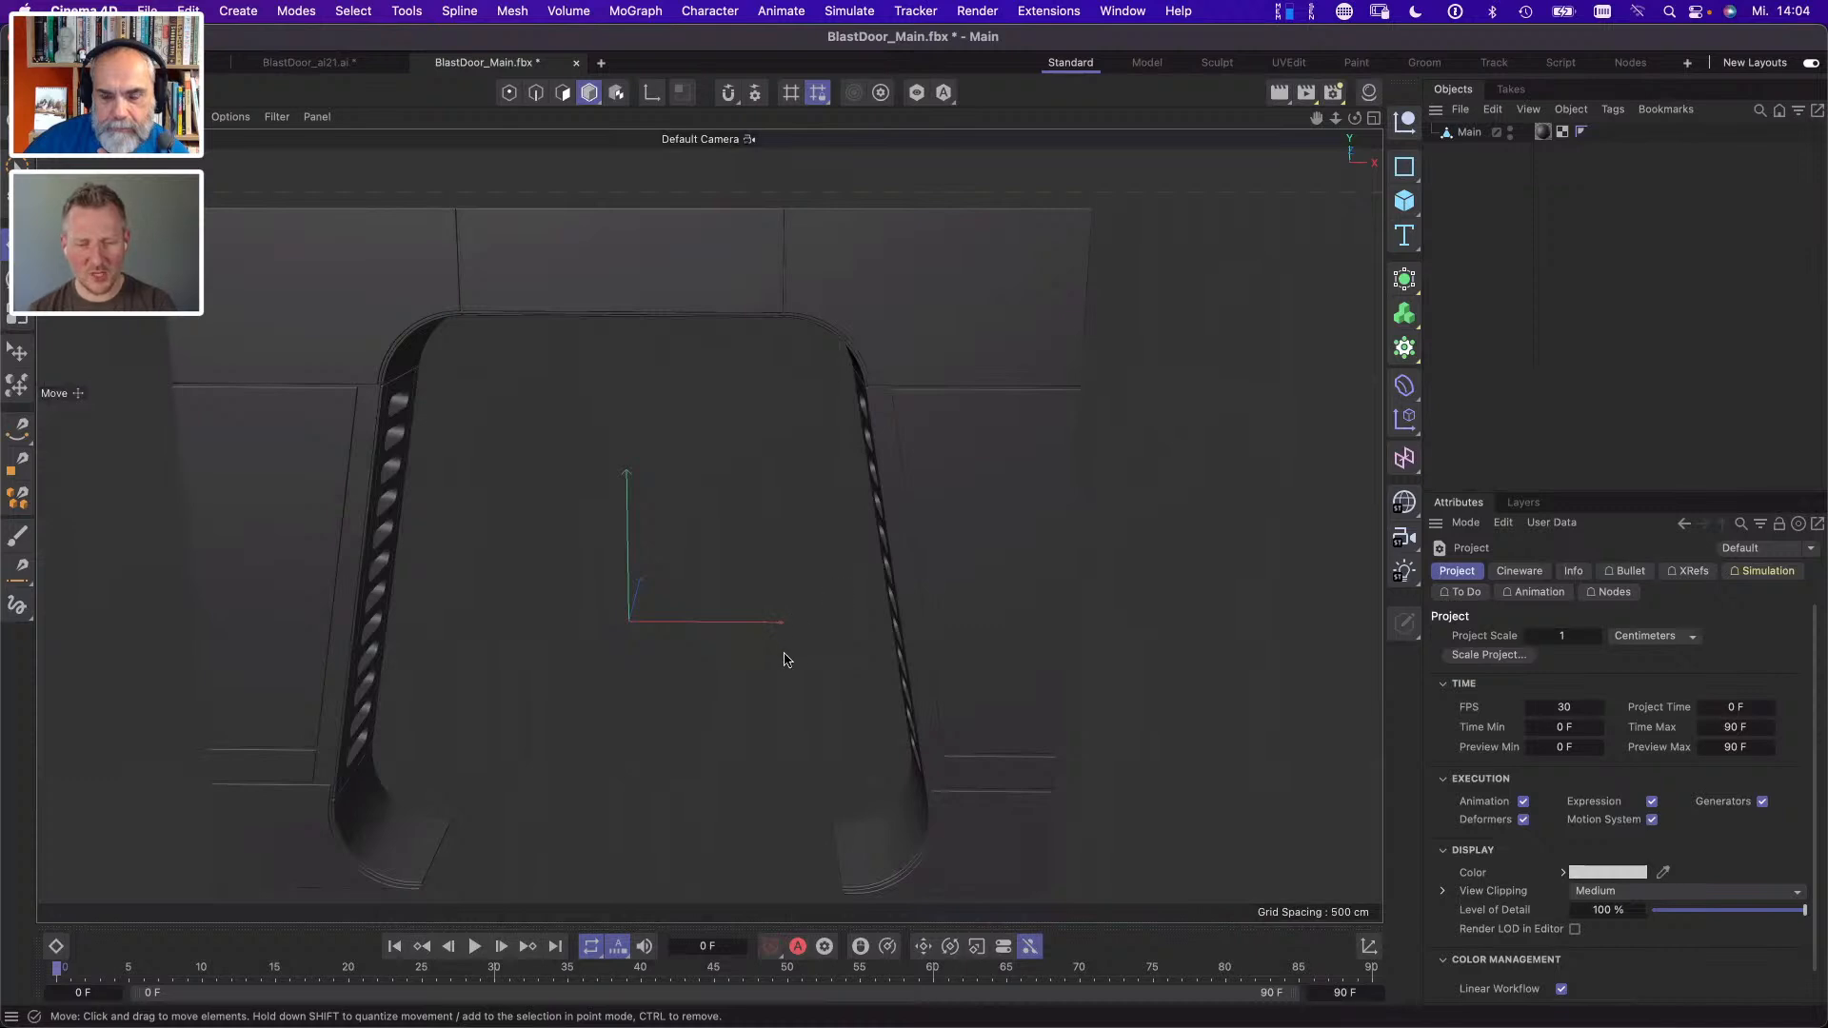
drag(785, 659, 842, 614)
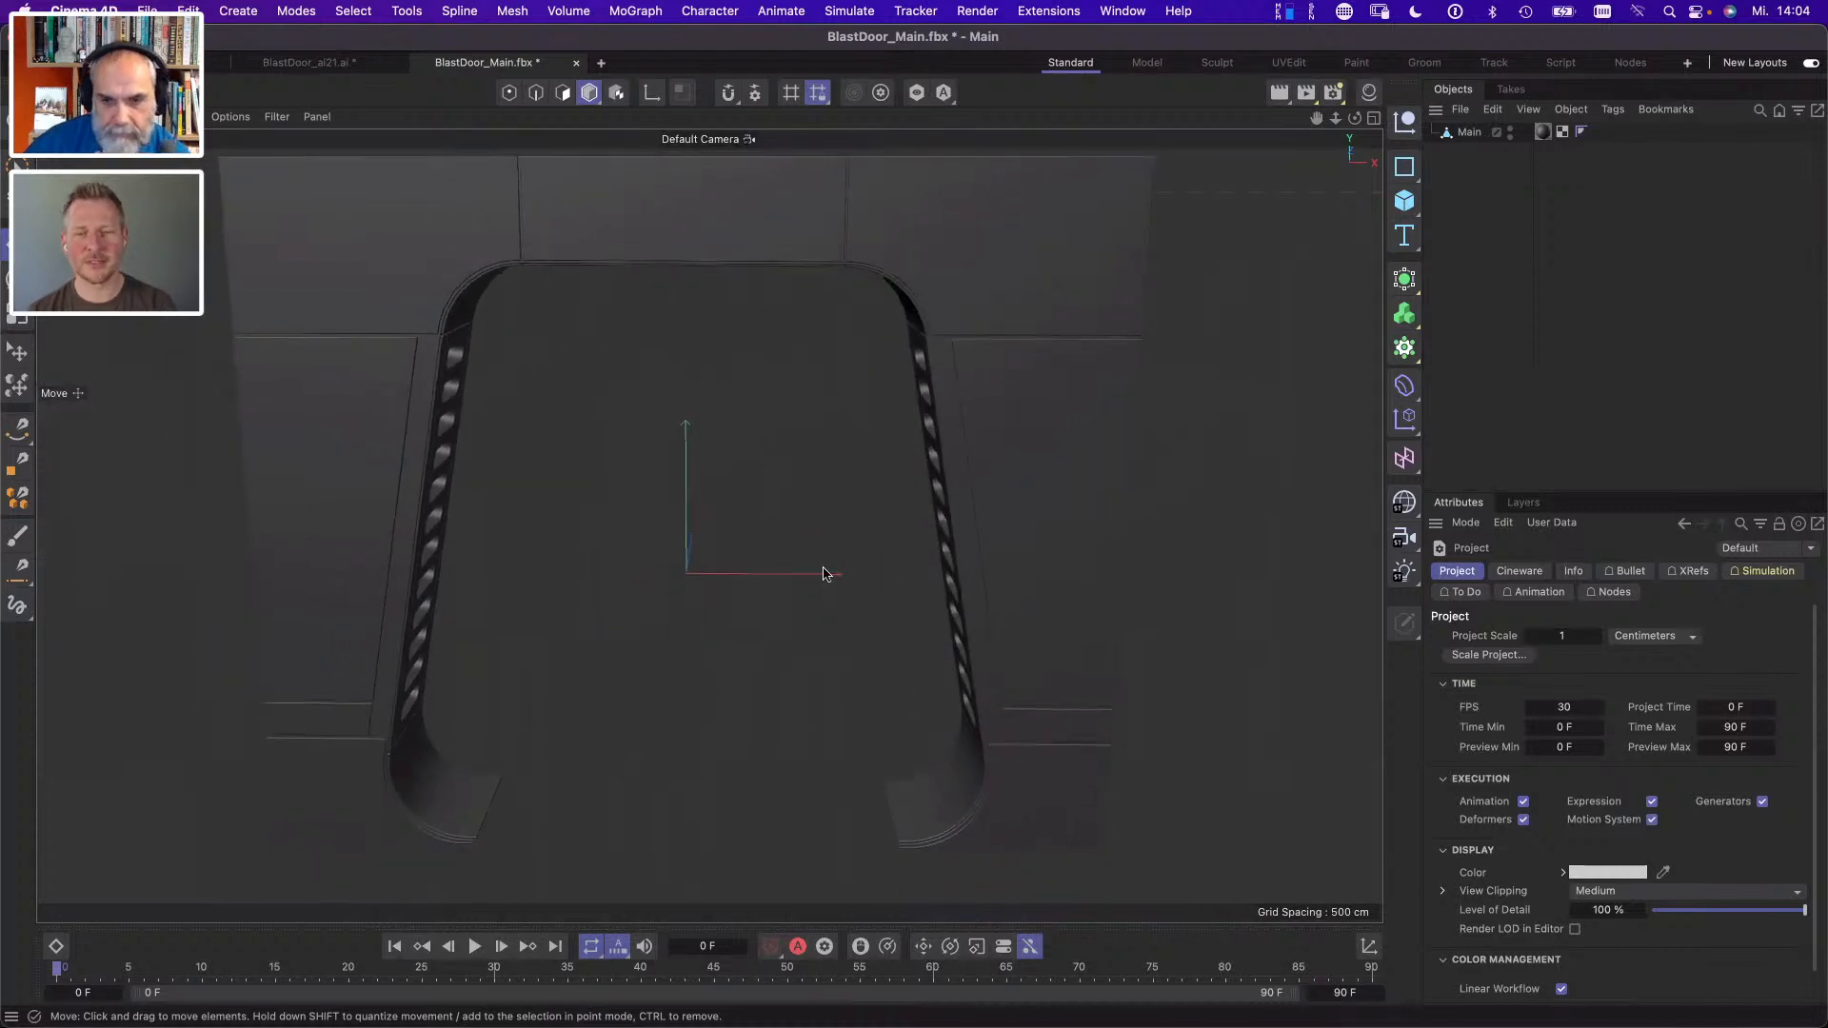
drag(908, 502, 991, 458)
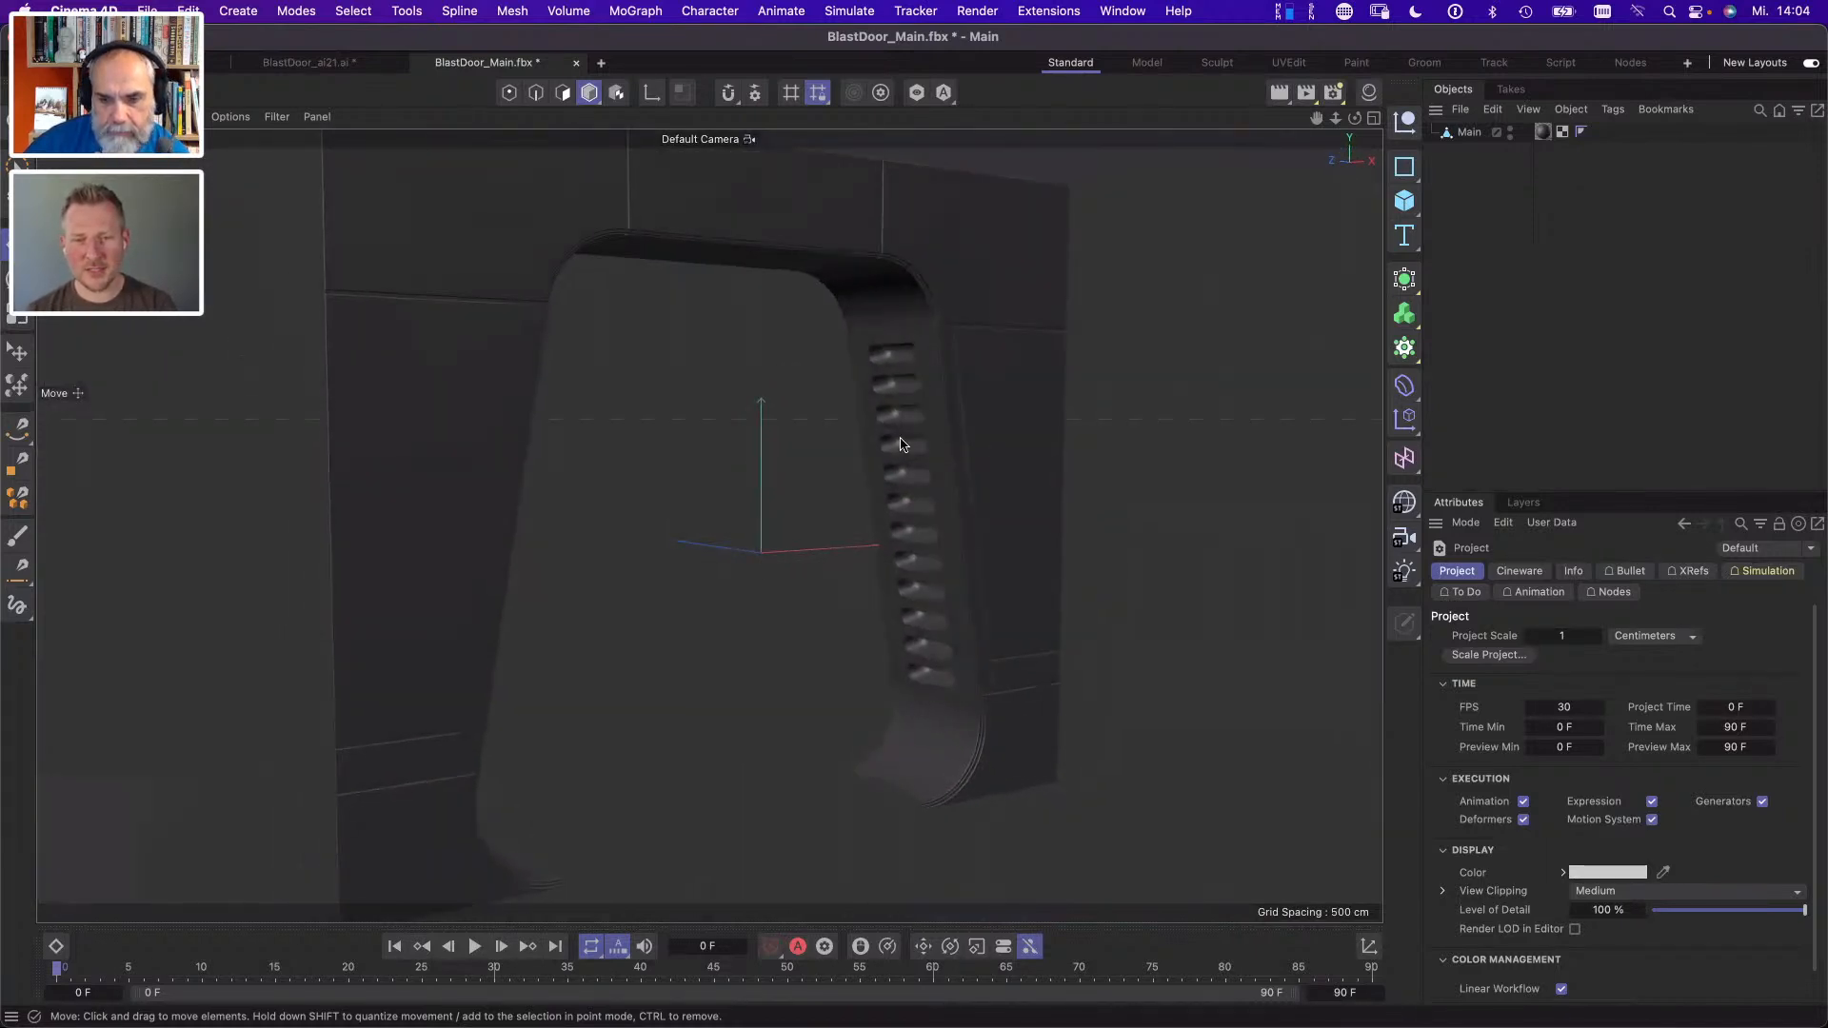
drag(960, 655, 991, 488)
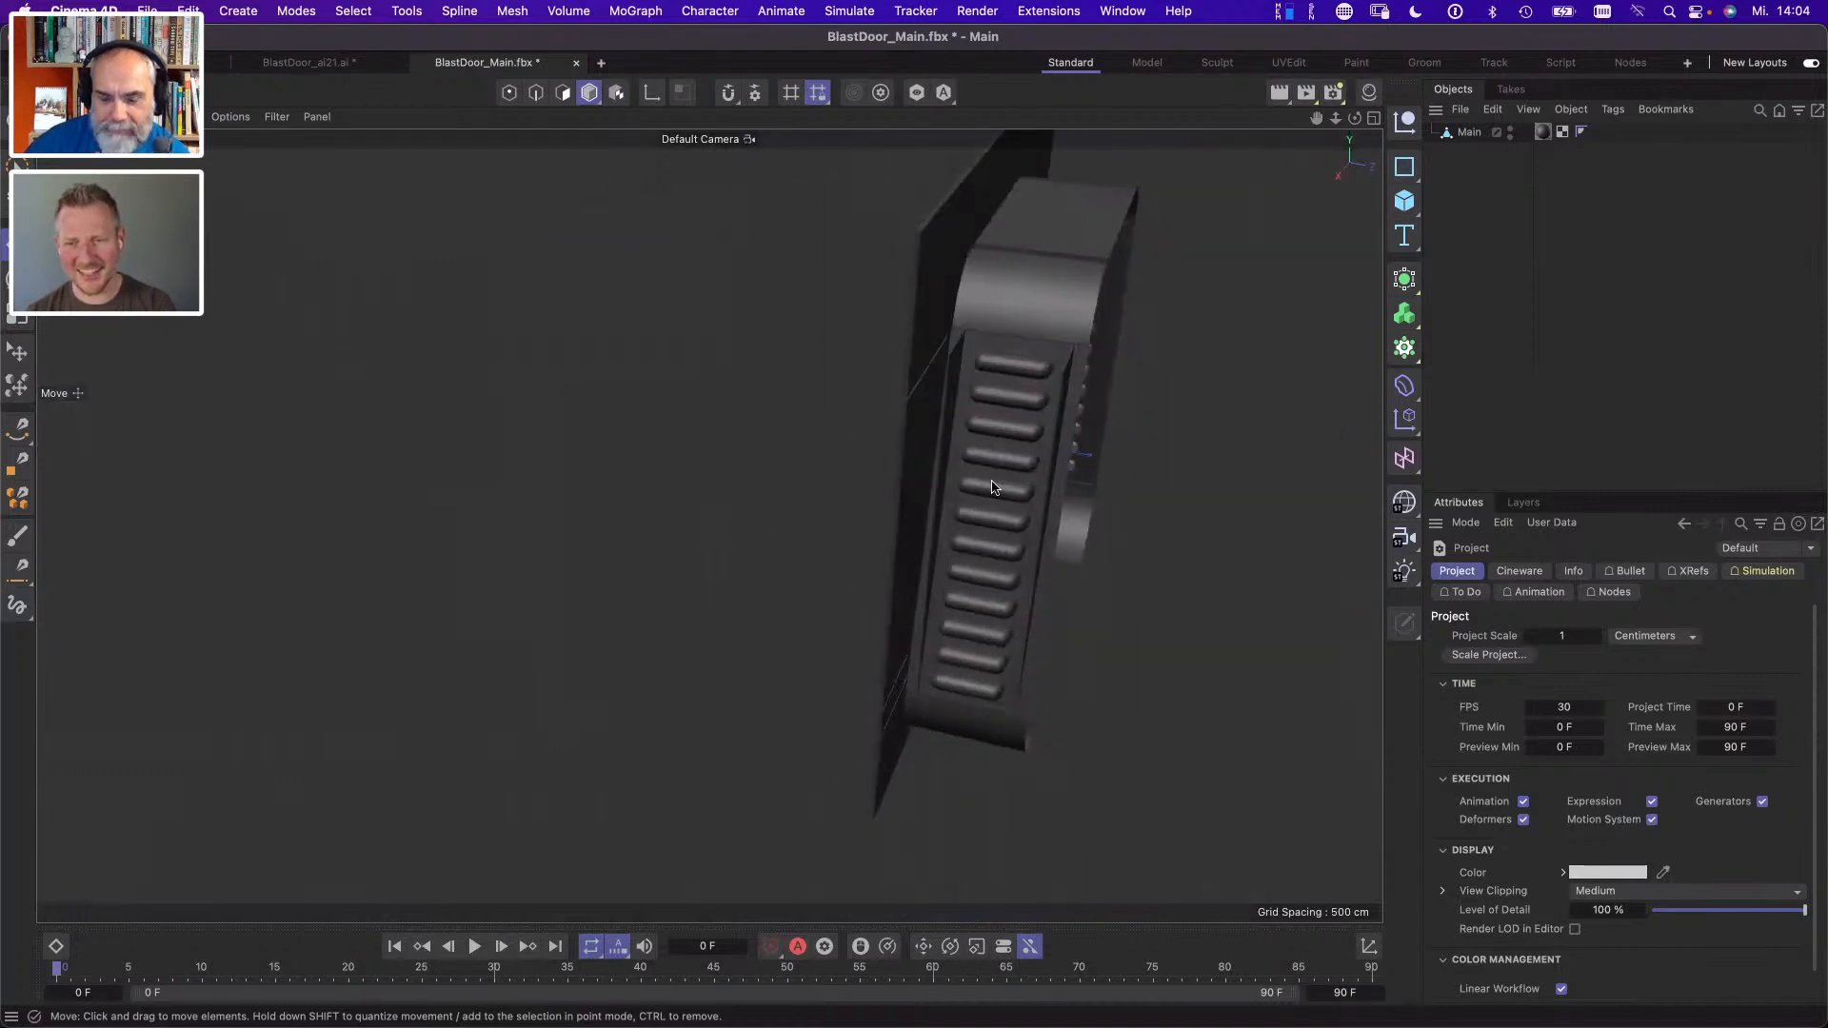
drag(871, 533, 838, 555)
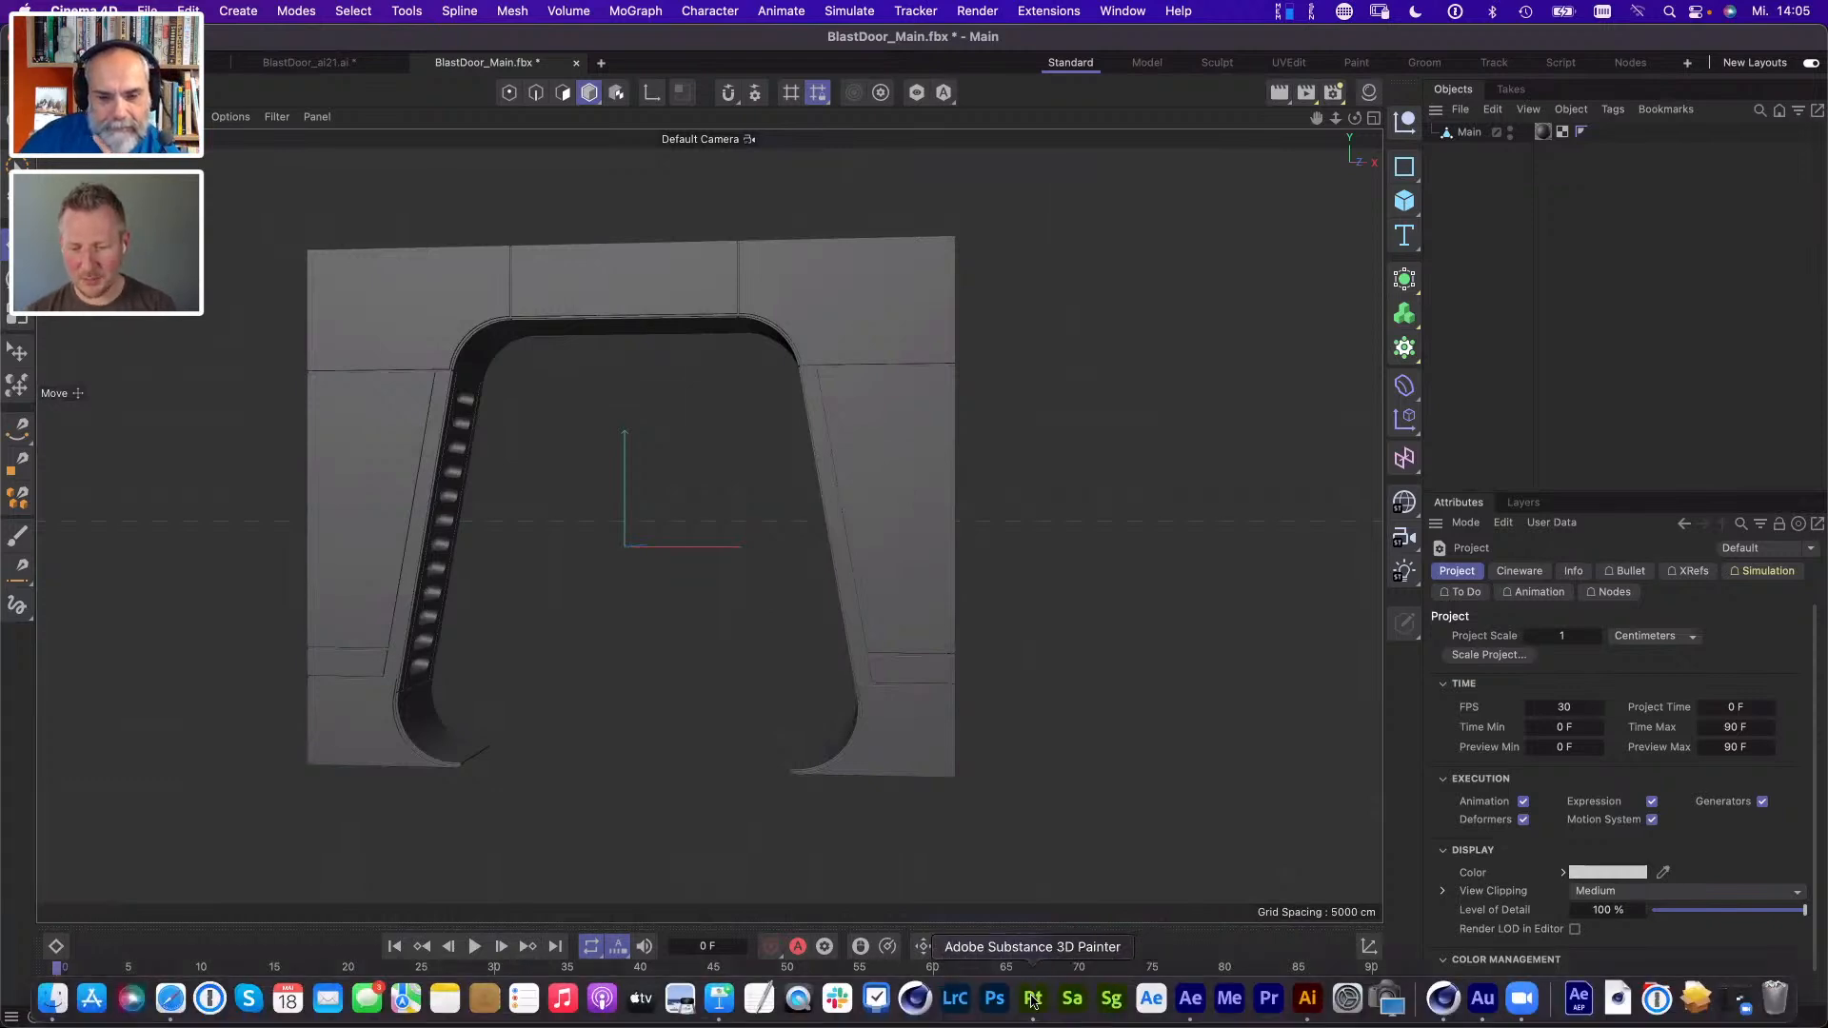
- Switch to Adobe Substance 3D Painter and start a new project with a document resolution of 2048
click(1046, 1001)
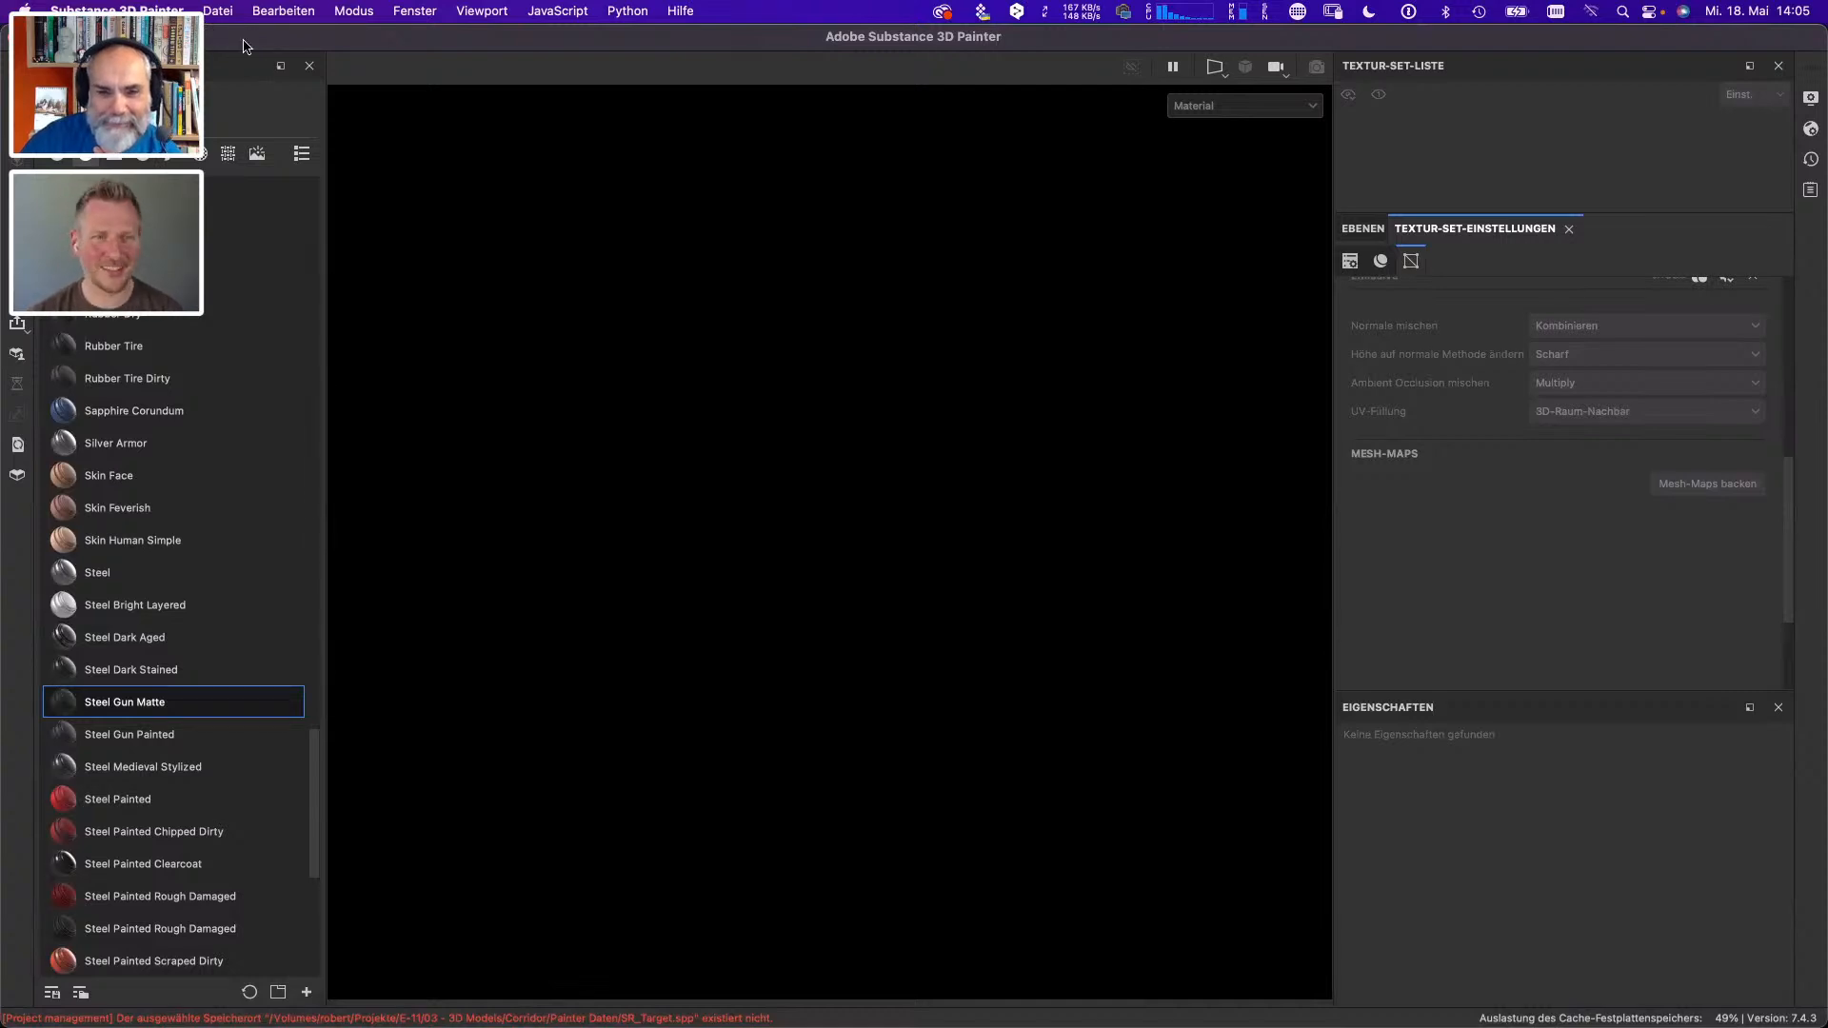
key(super+Tab)
key(super+shift+Tab)
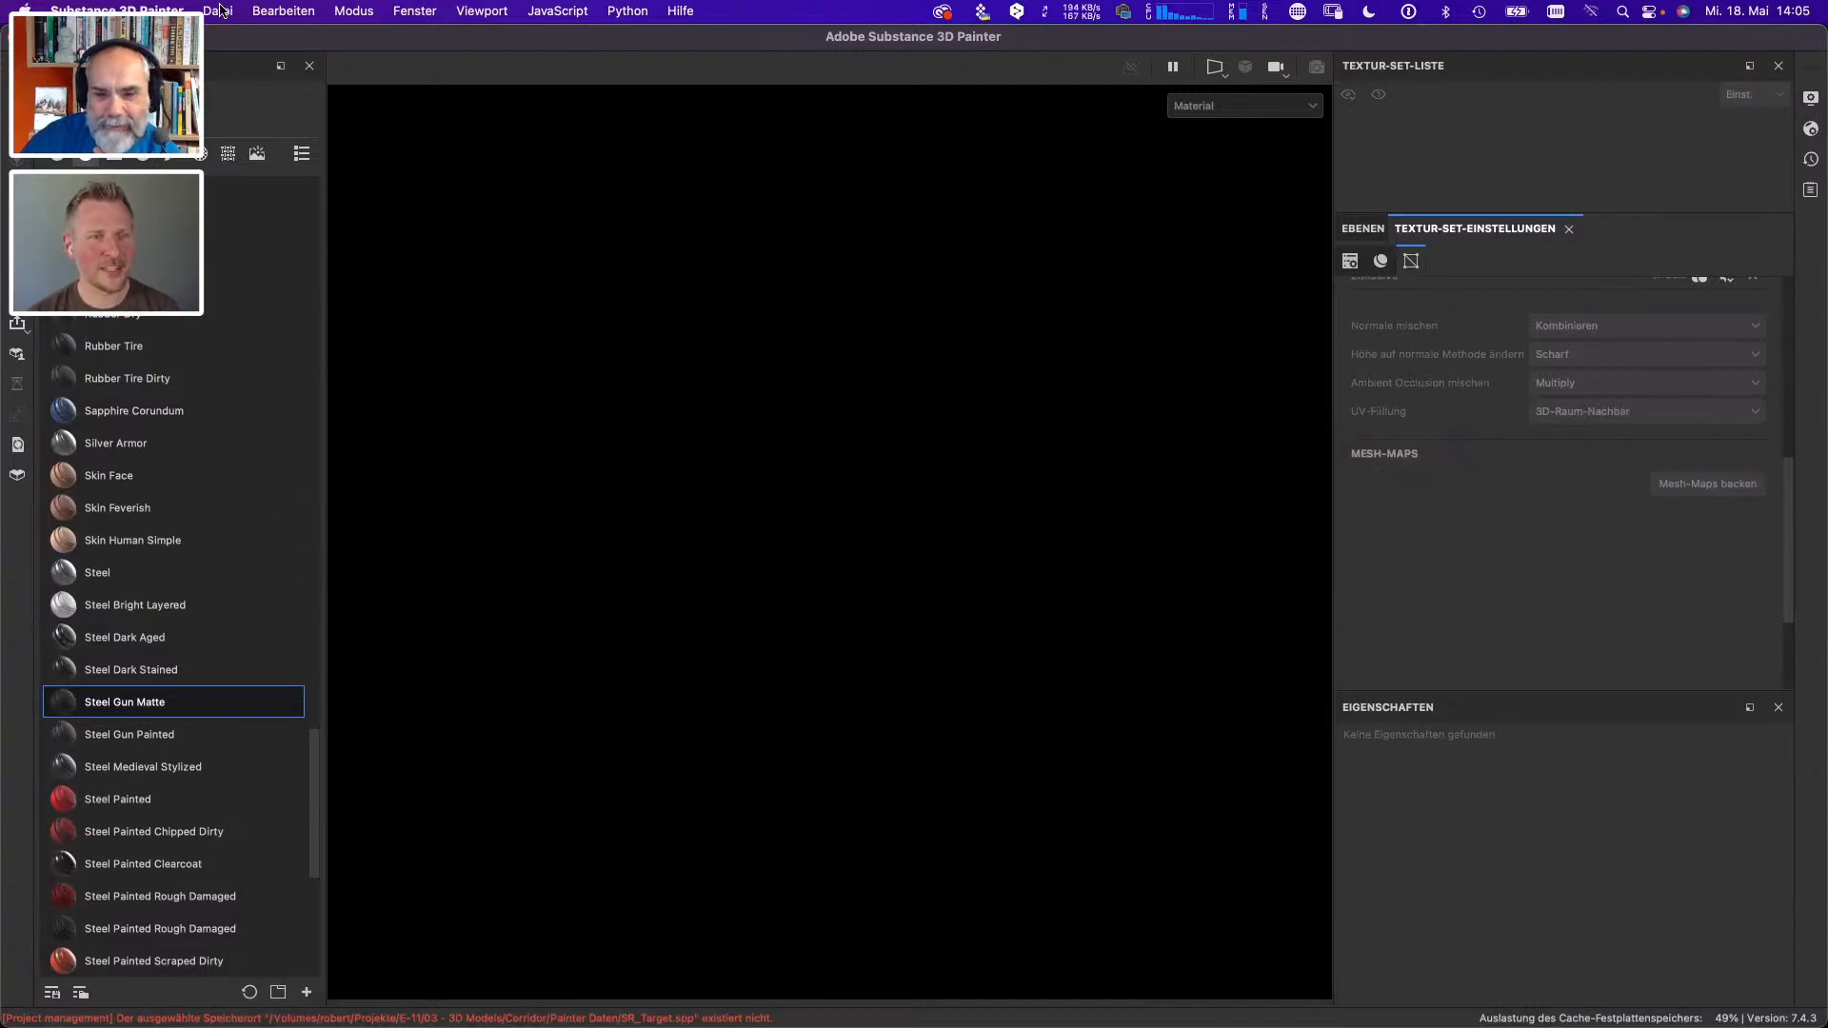
click(219, 12)
click(236, 40)
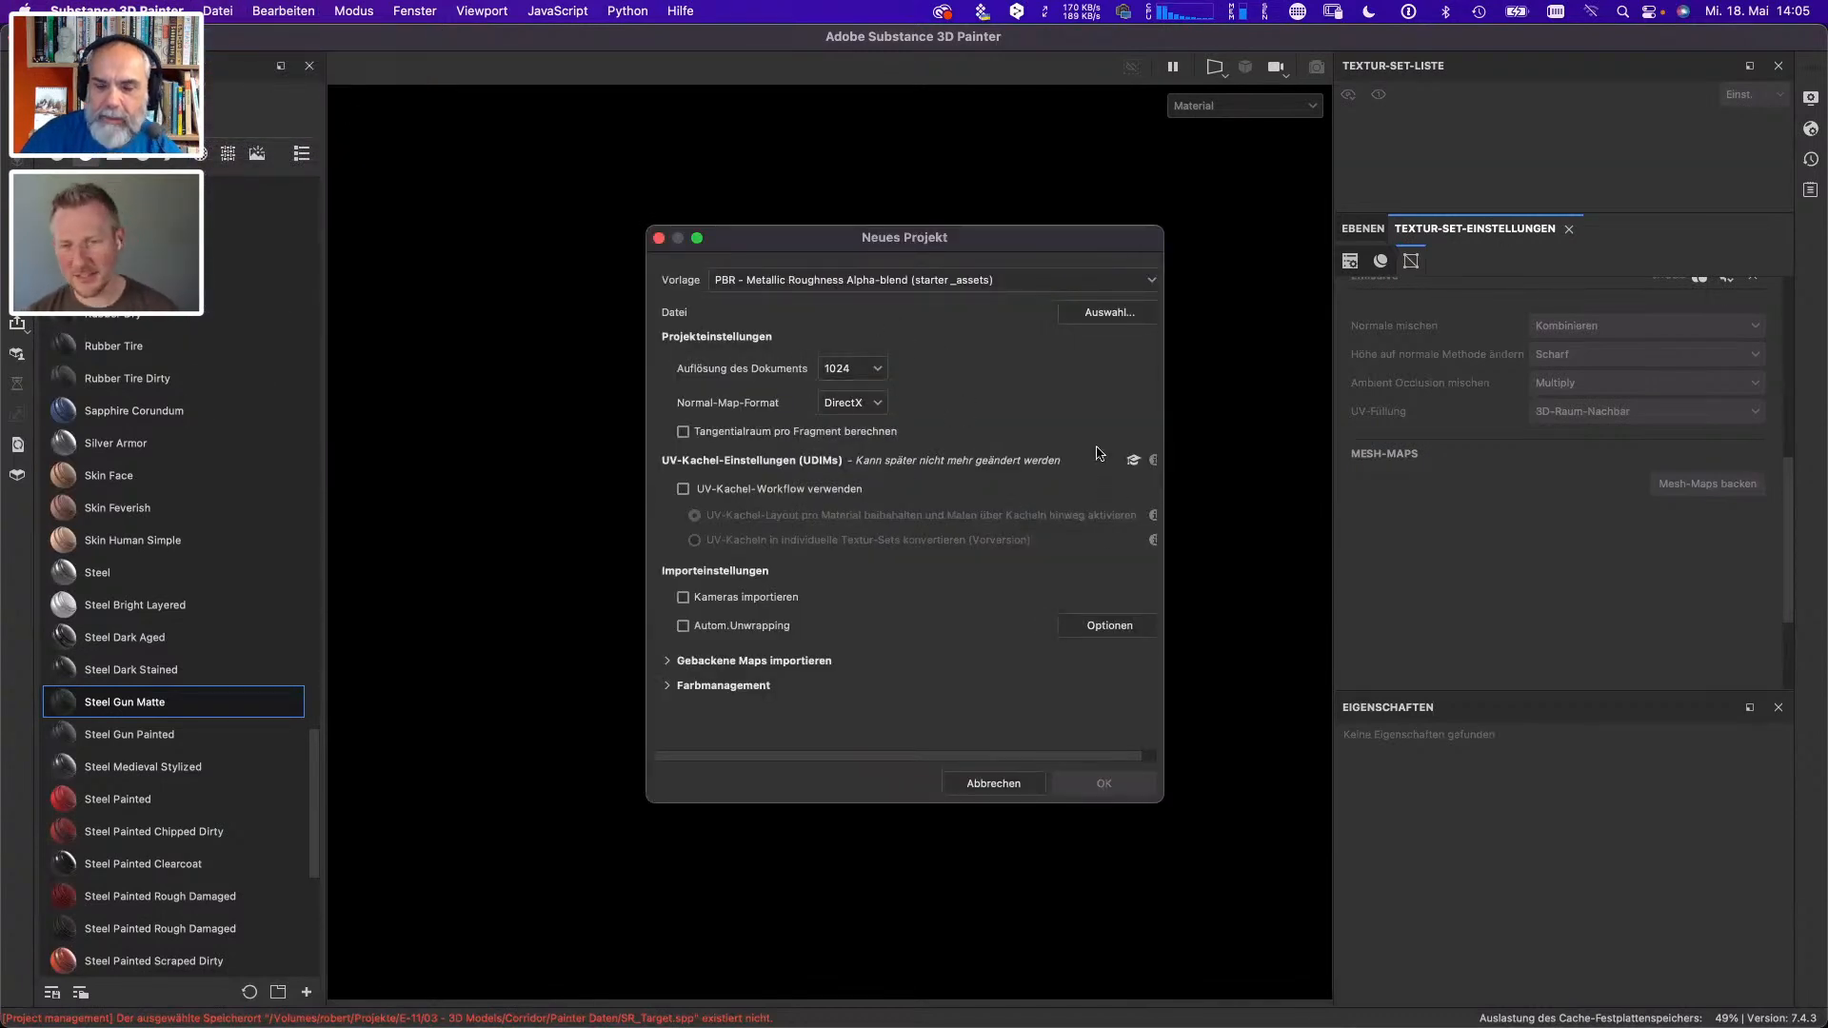
click(878, 369)
click(861, 479)
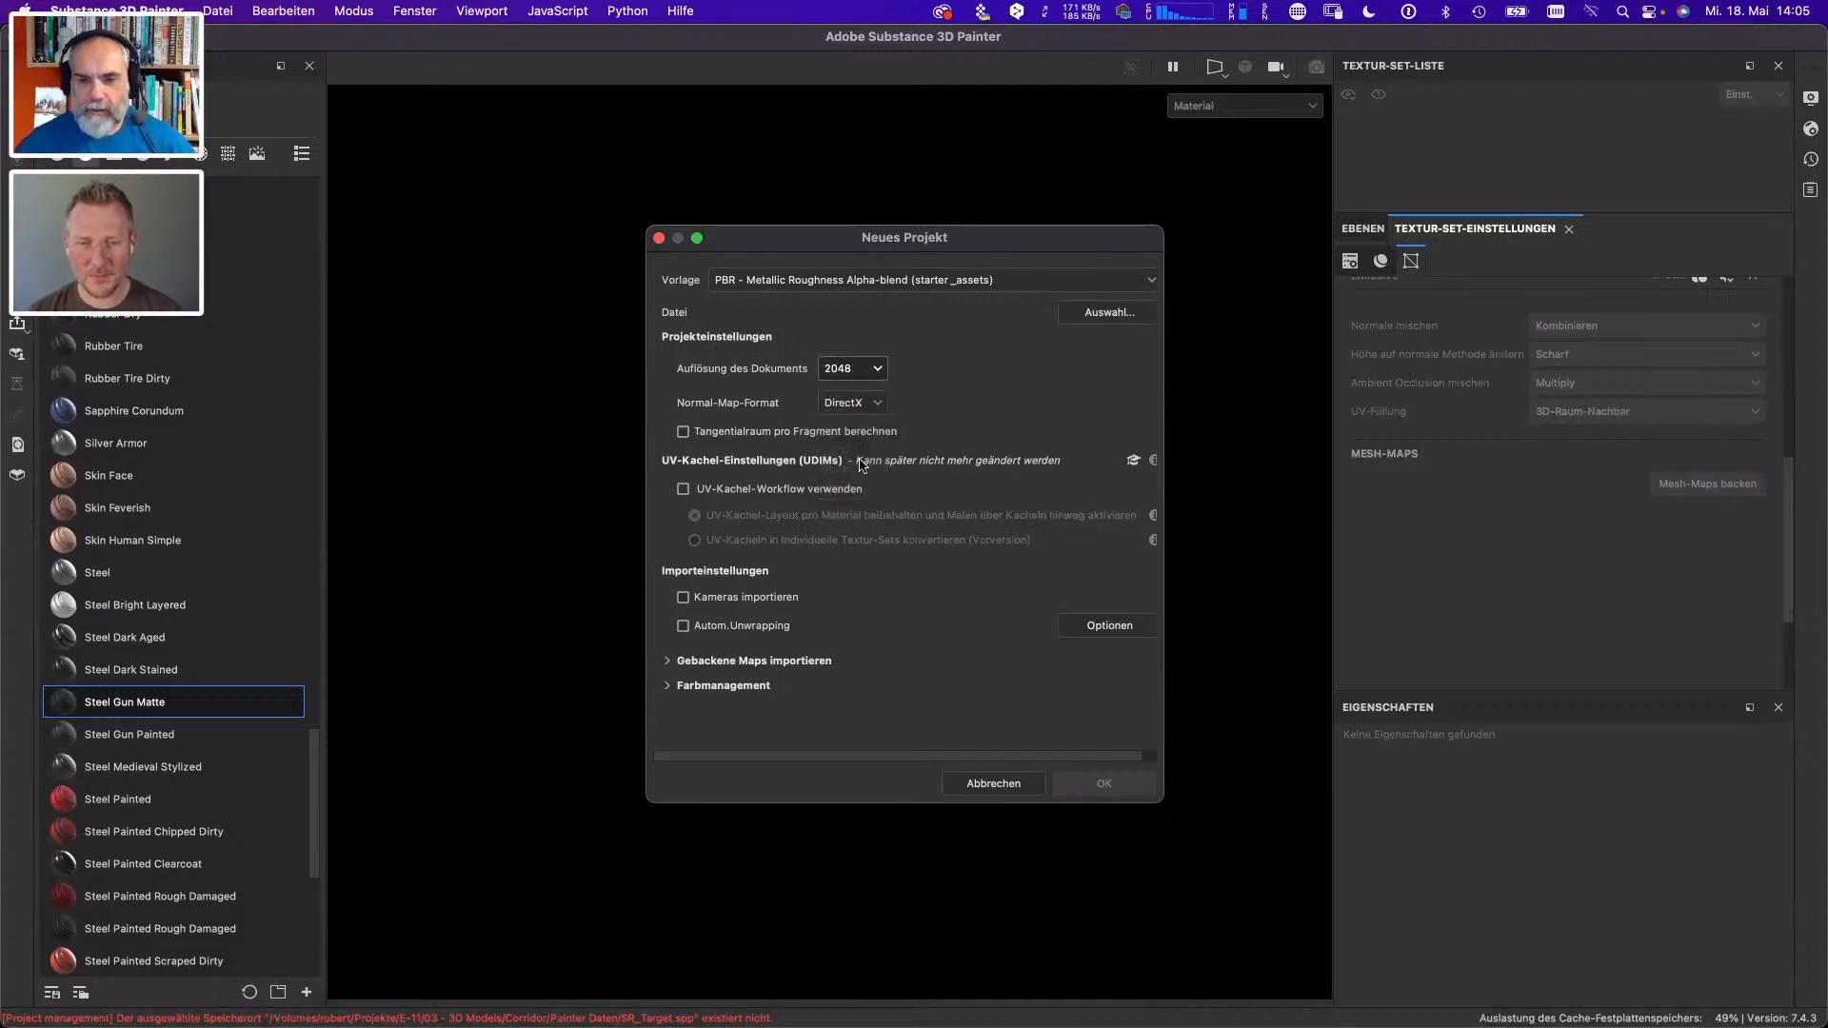
- Choose BlastDoor_Main.fbx as the project's mesh file and create the project with the PBR - Metallic Roughness Alpha-blend template
click(1110, 314)
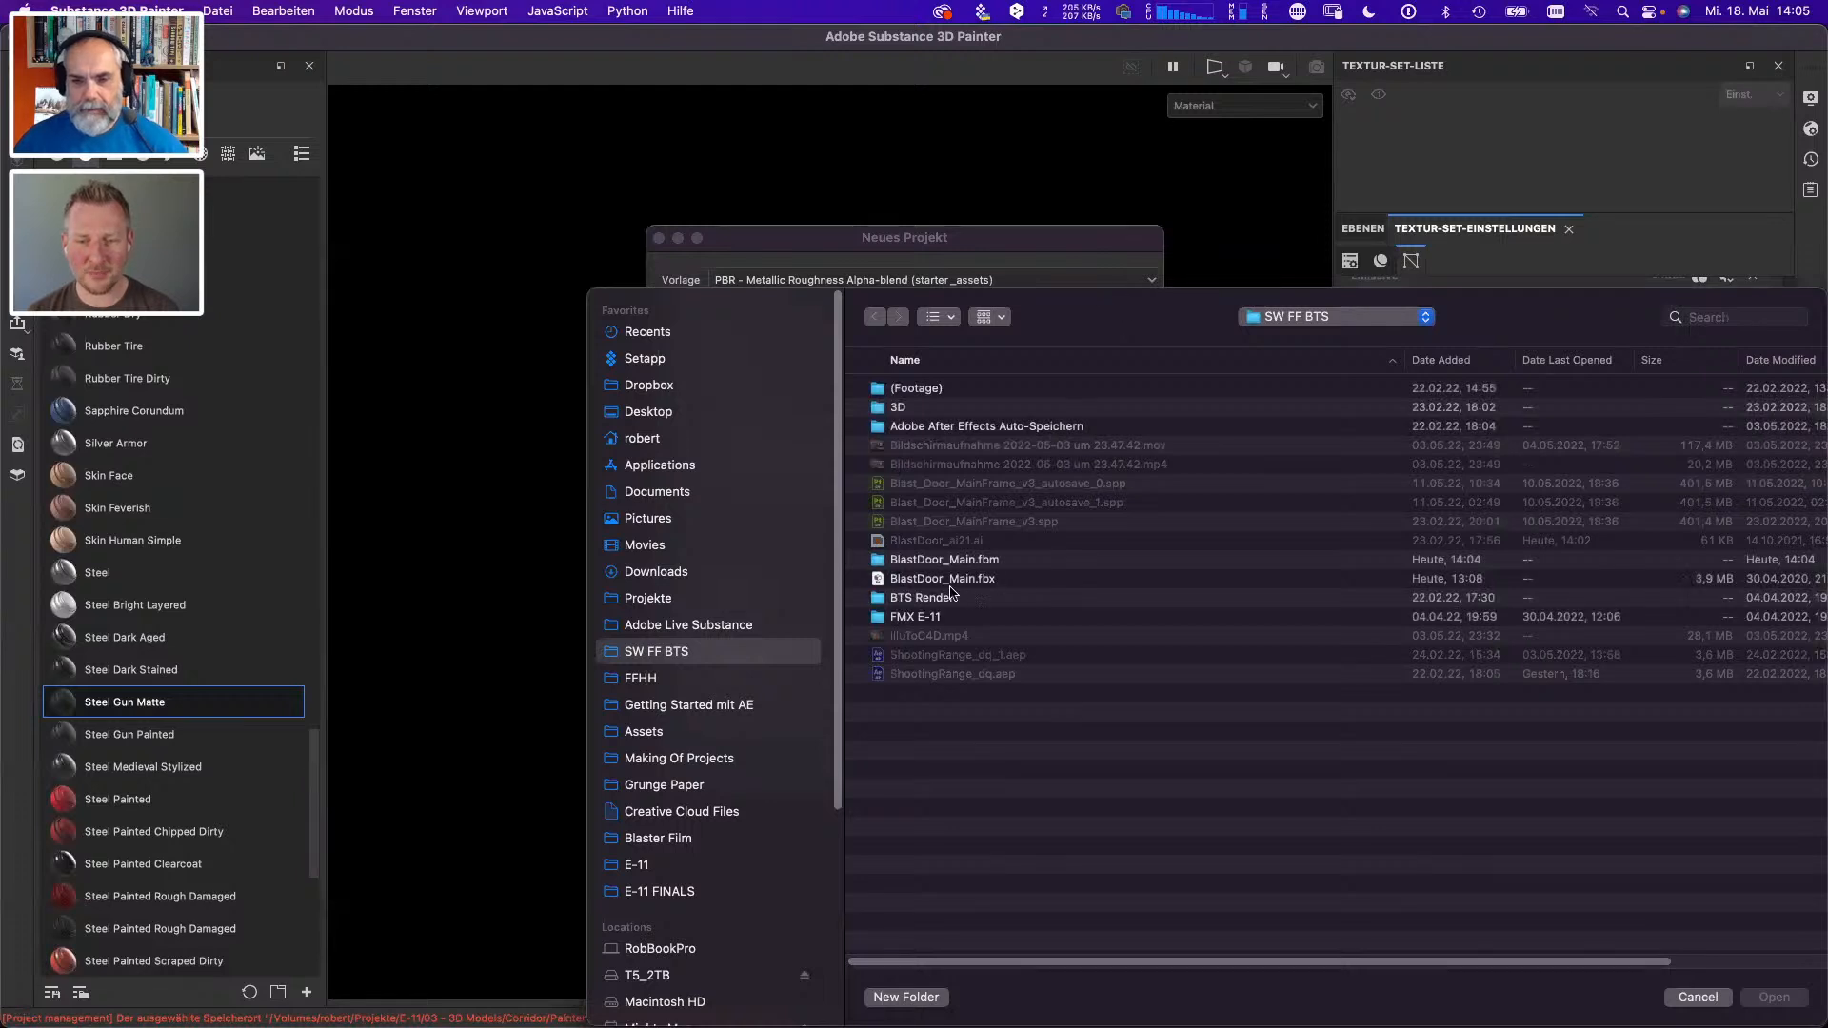
click(989, 583)
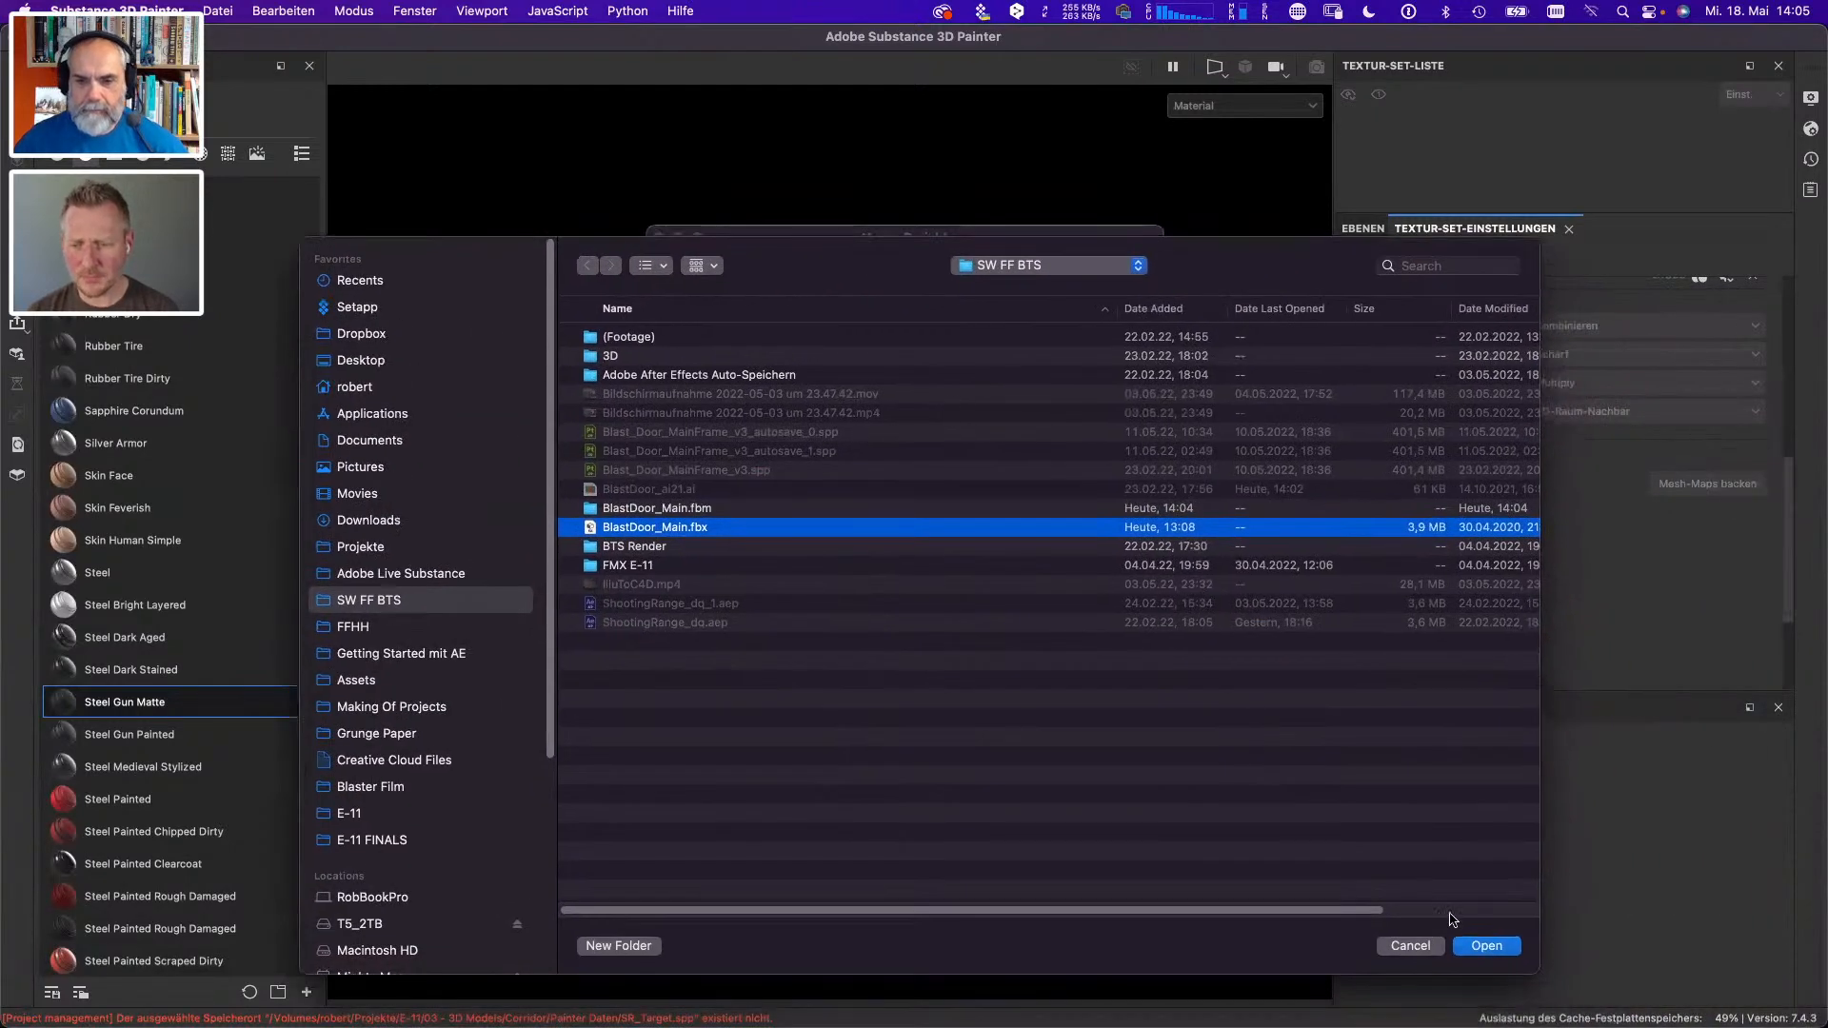
click(1487, 946)
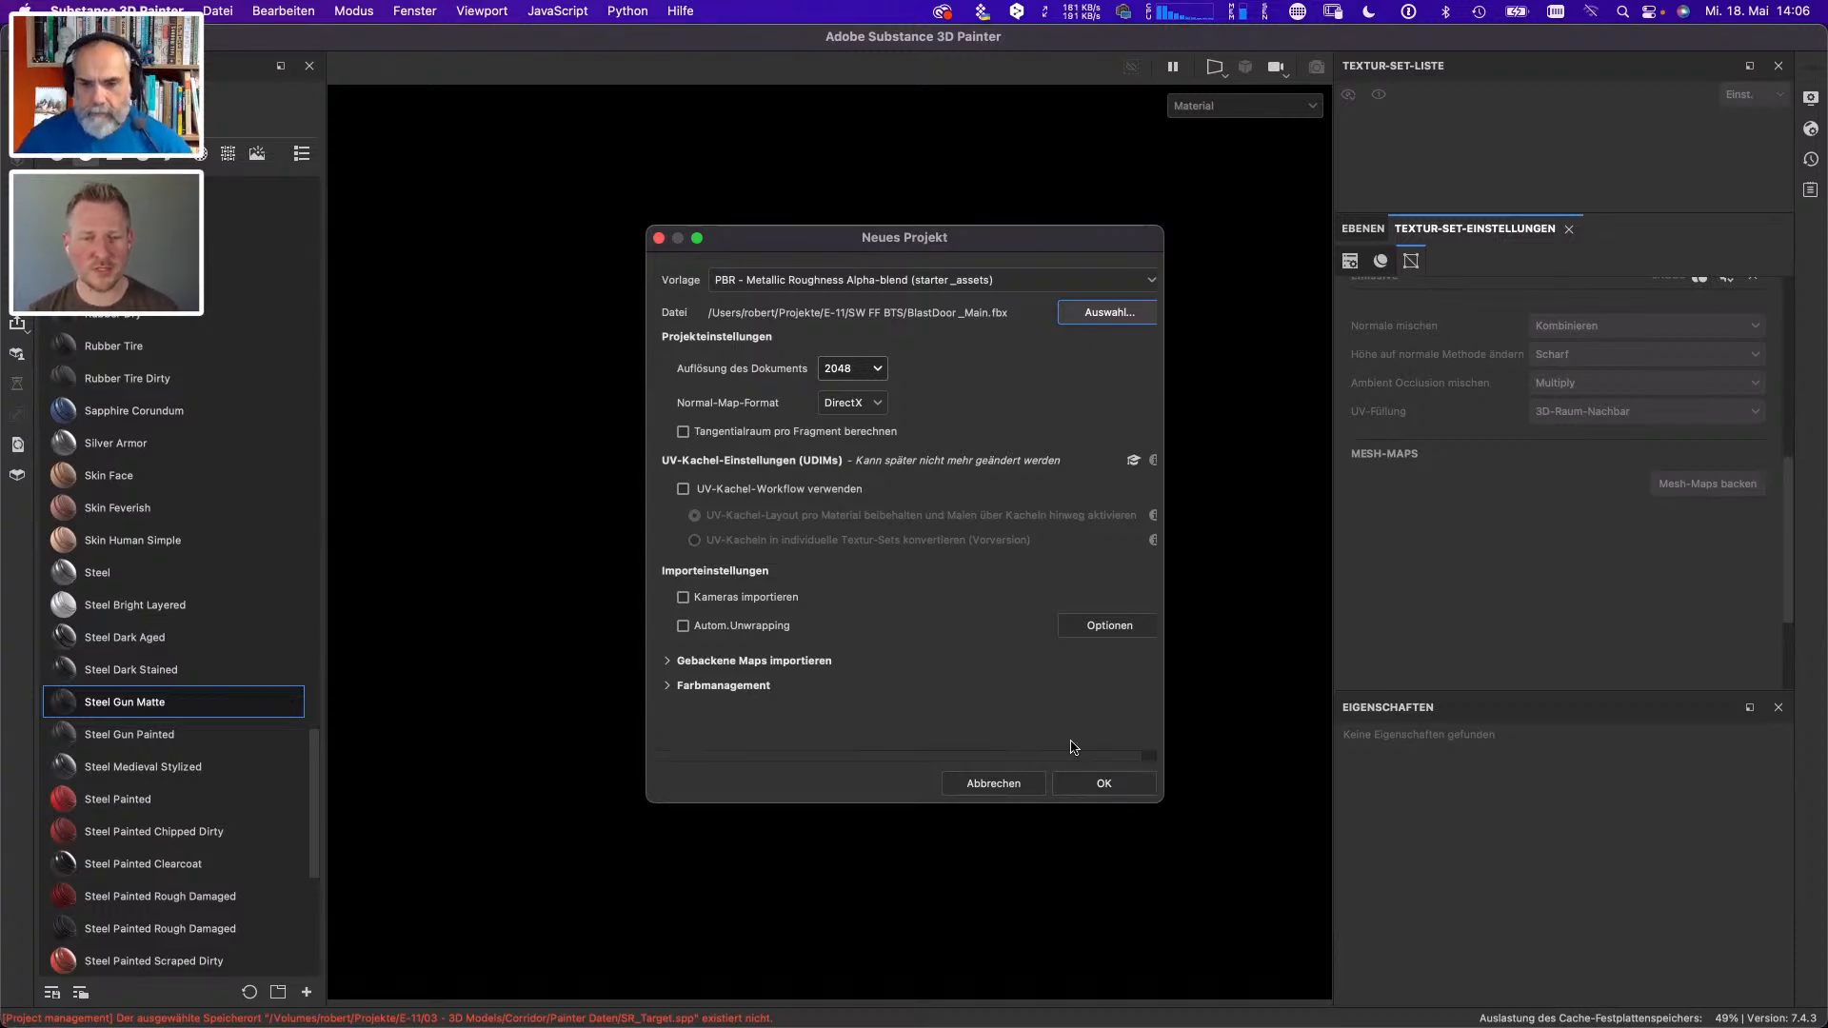
click(1106, 786)
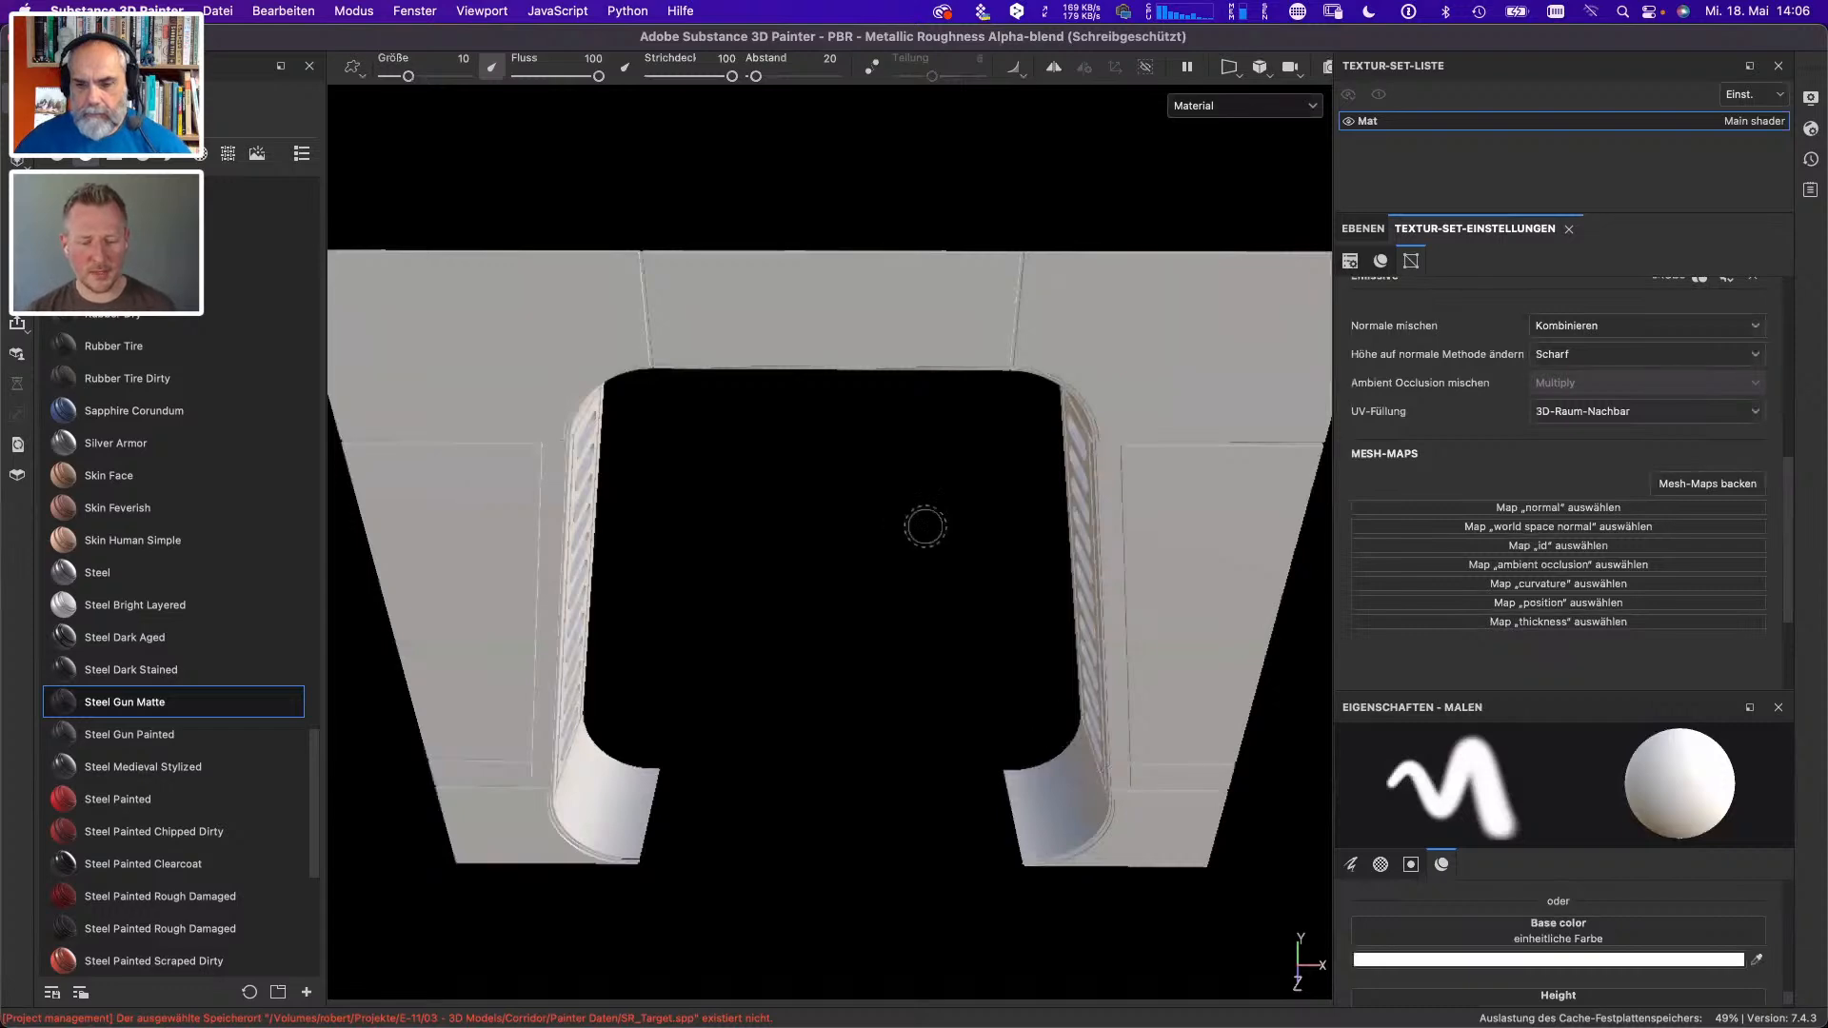
key(3)
key(1)
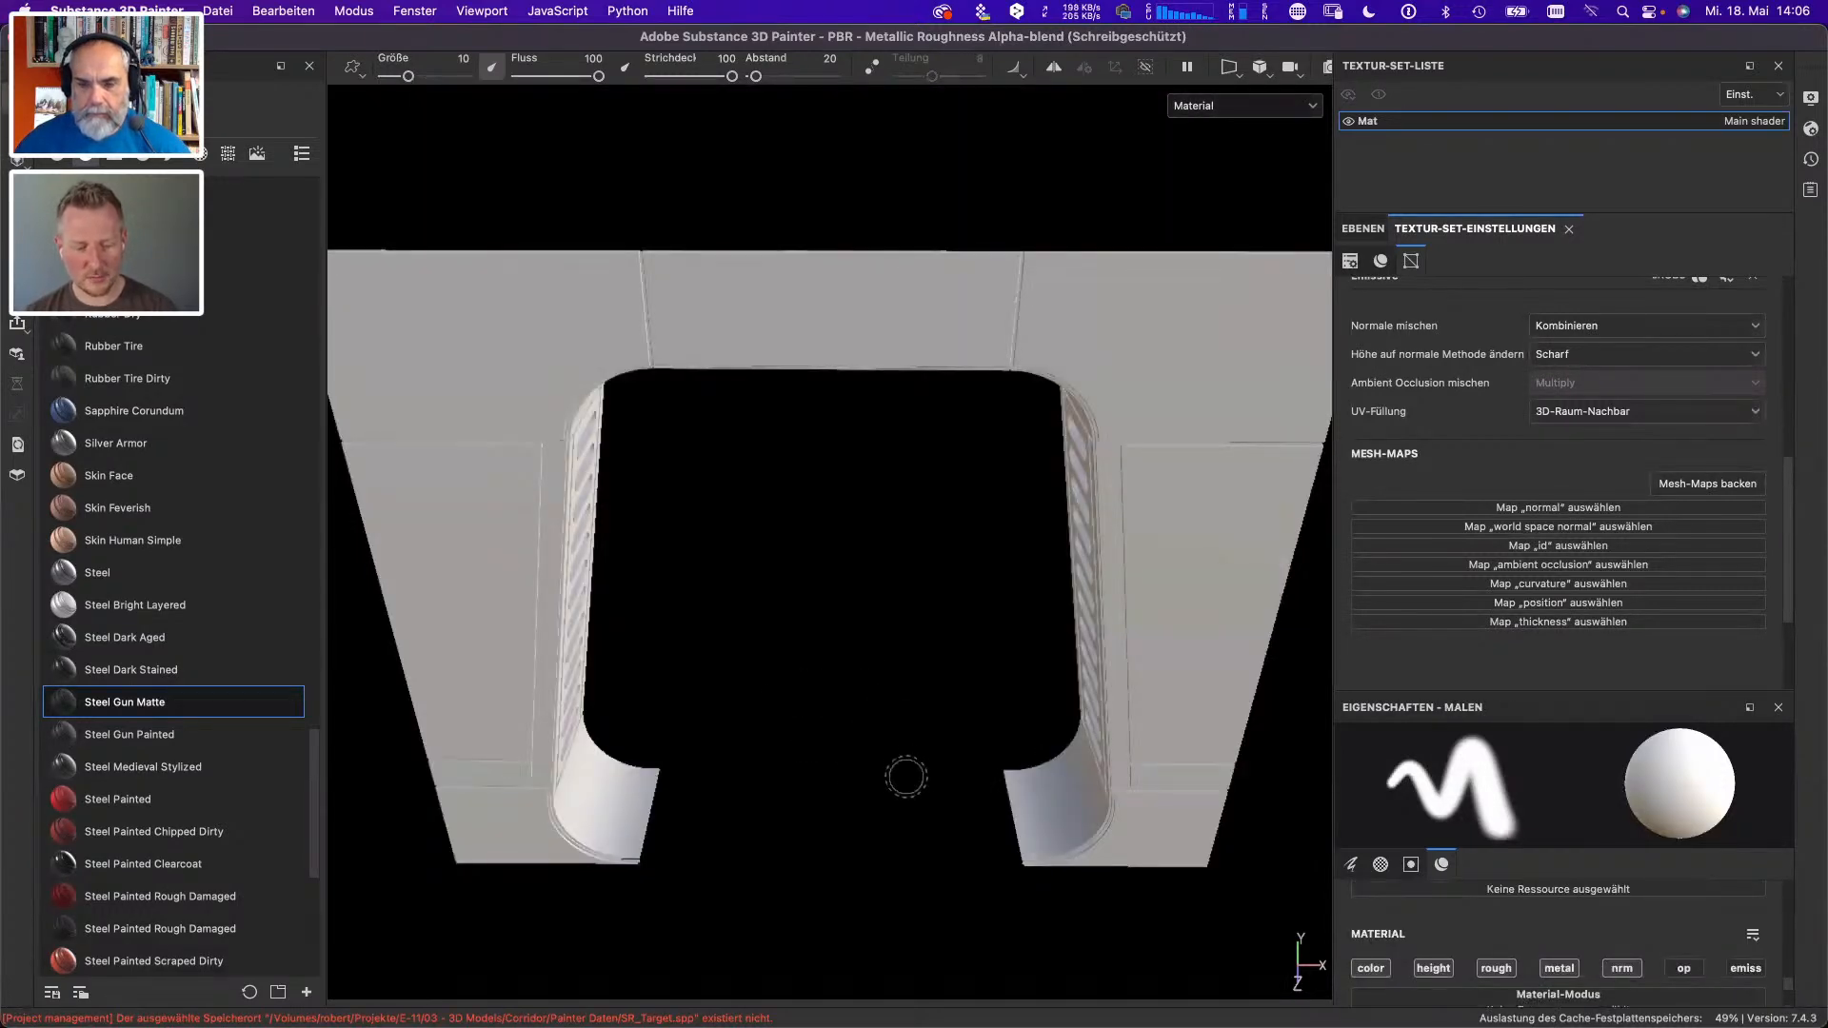
mouse_move(898, 775)
mouse_down()
mouse_move(755, 632)
mouse_move(861, 625)
mouse_move(900, 715)
mouse_move(990, 709)
mouse_up()
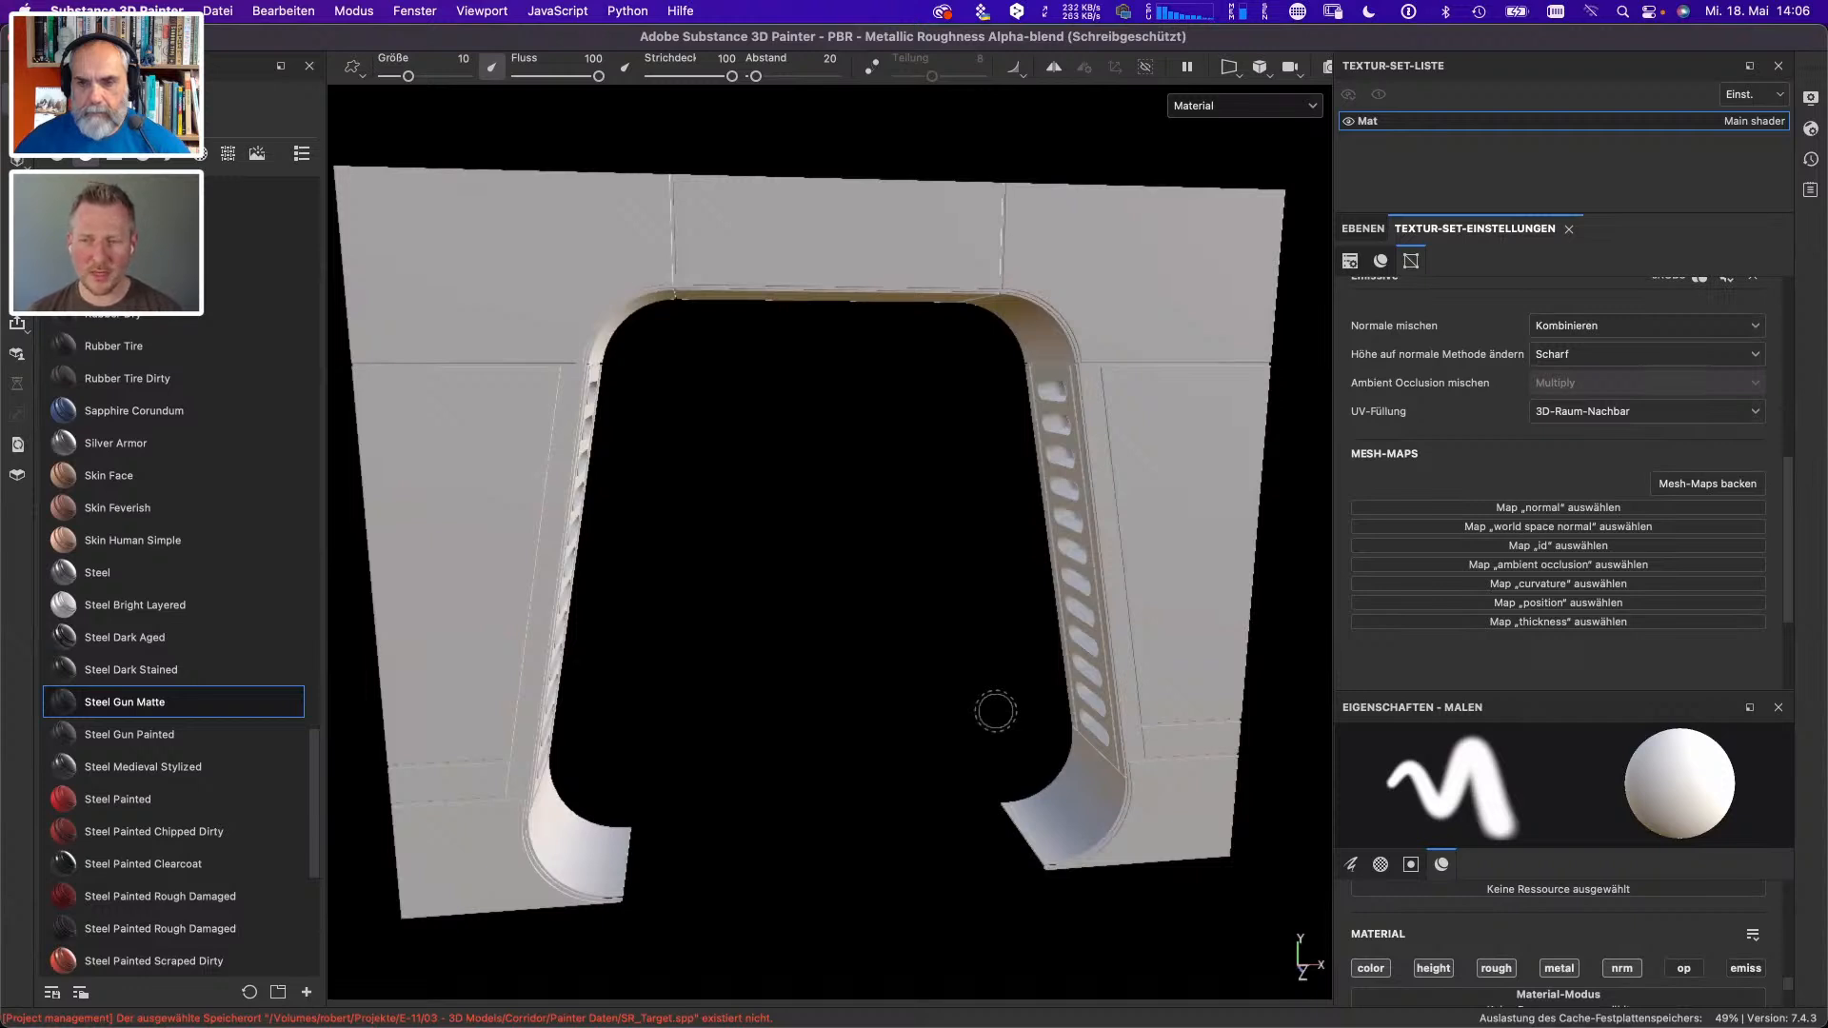
- Bake all seven mesh maps for the door frame with an output size of 4096
drag(1174, 586, 971, 520)
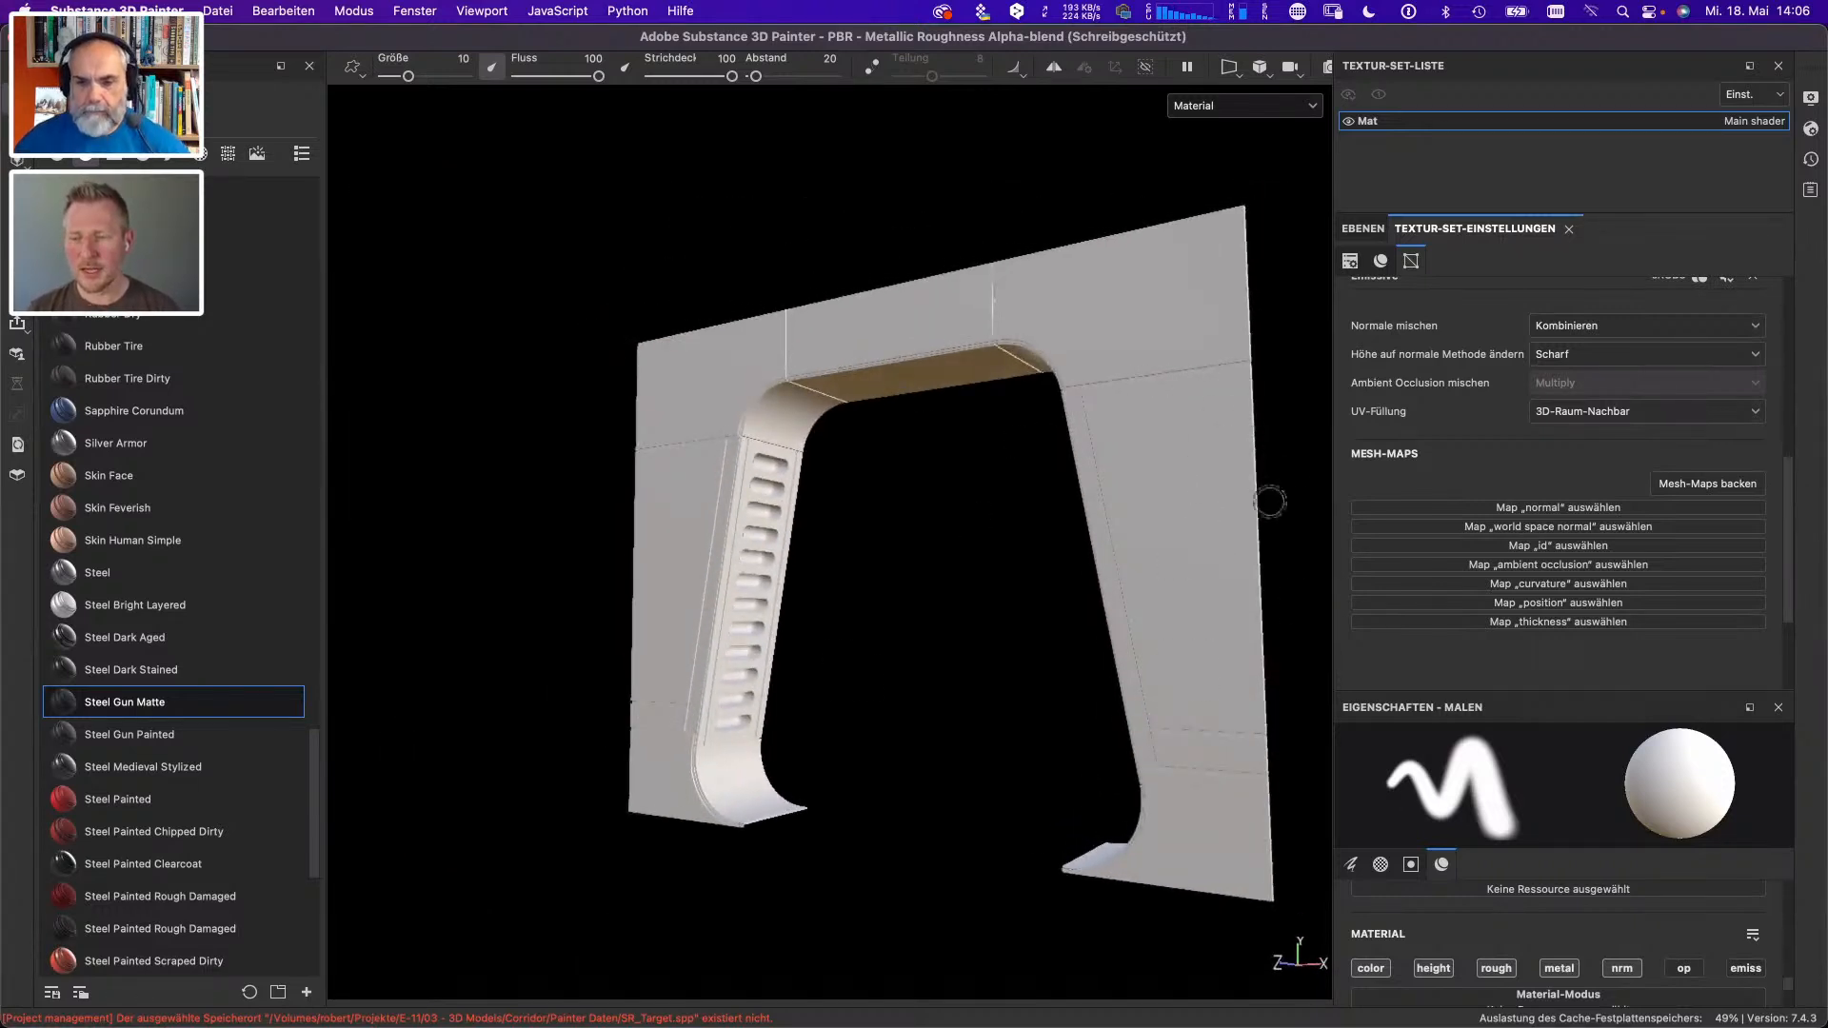
click(1694, 486)
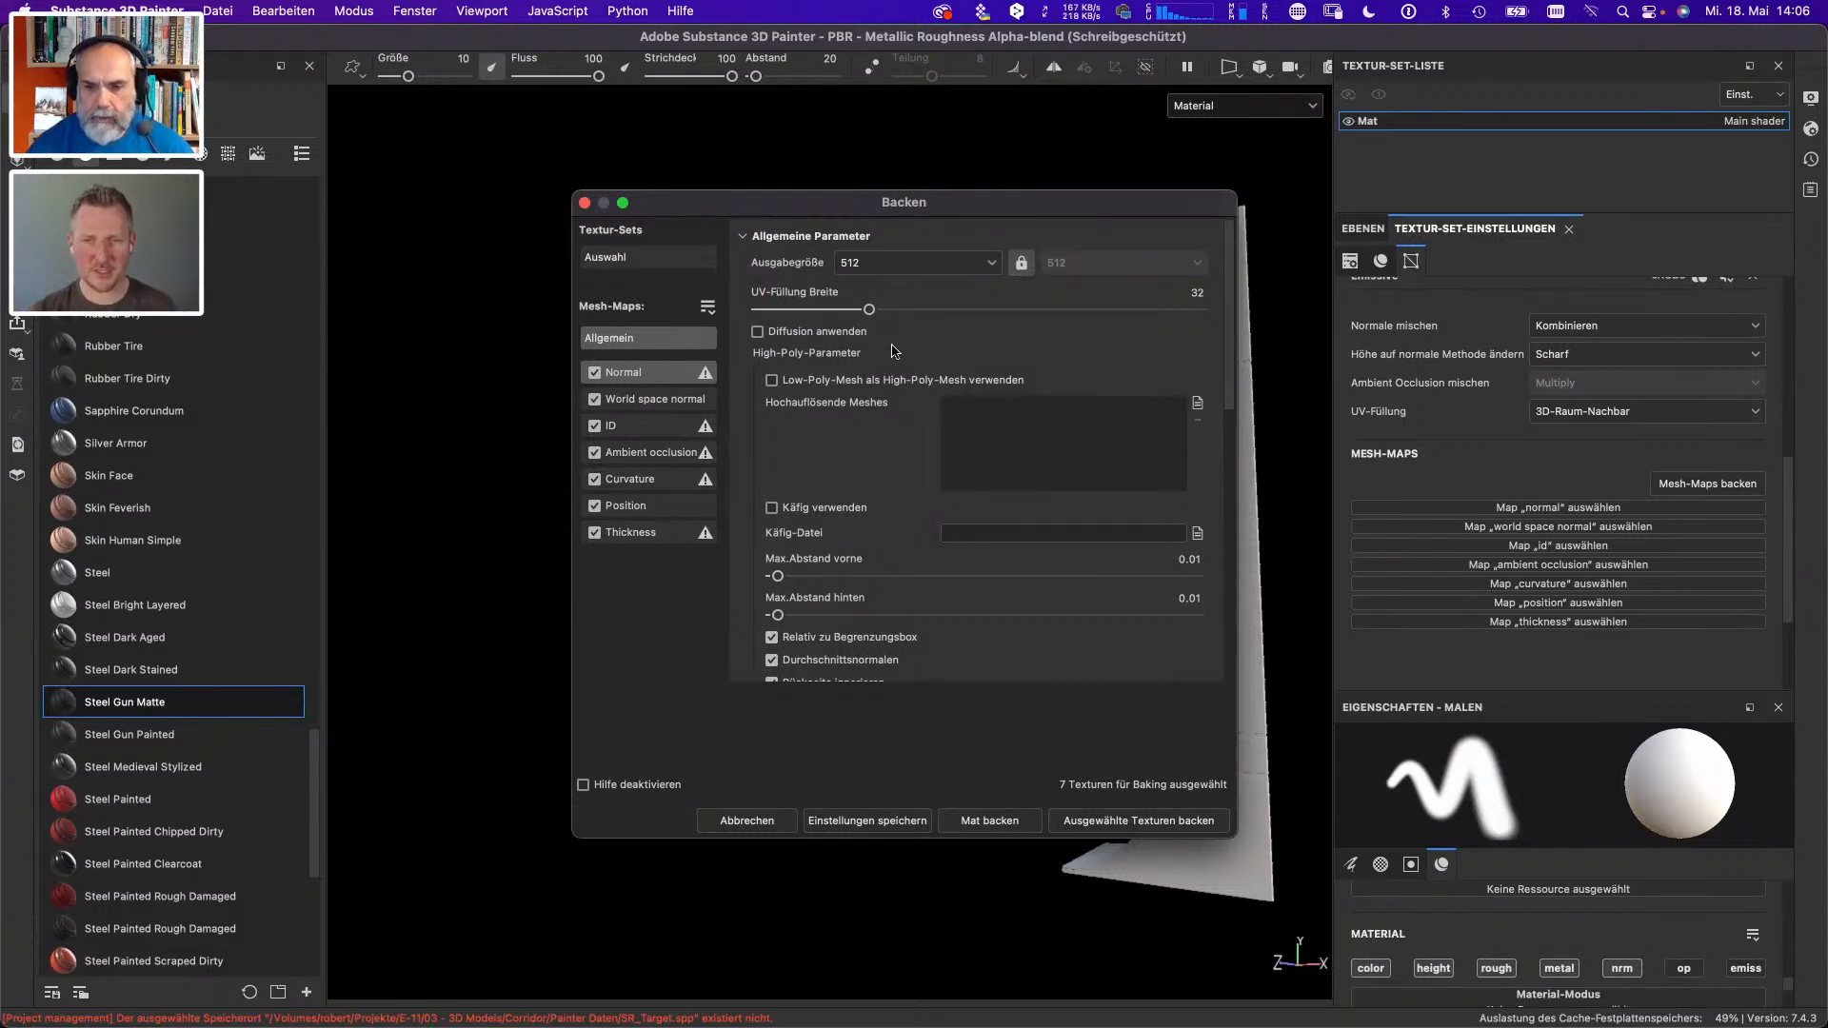
click(990, 266)
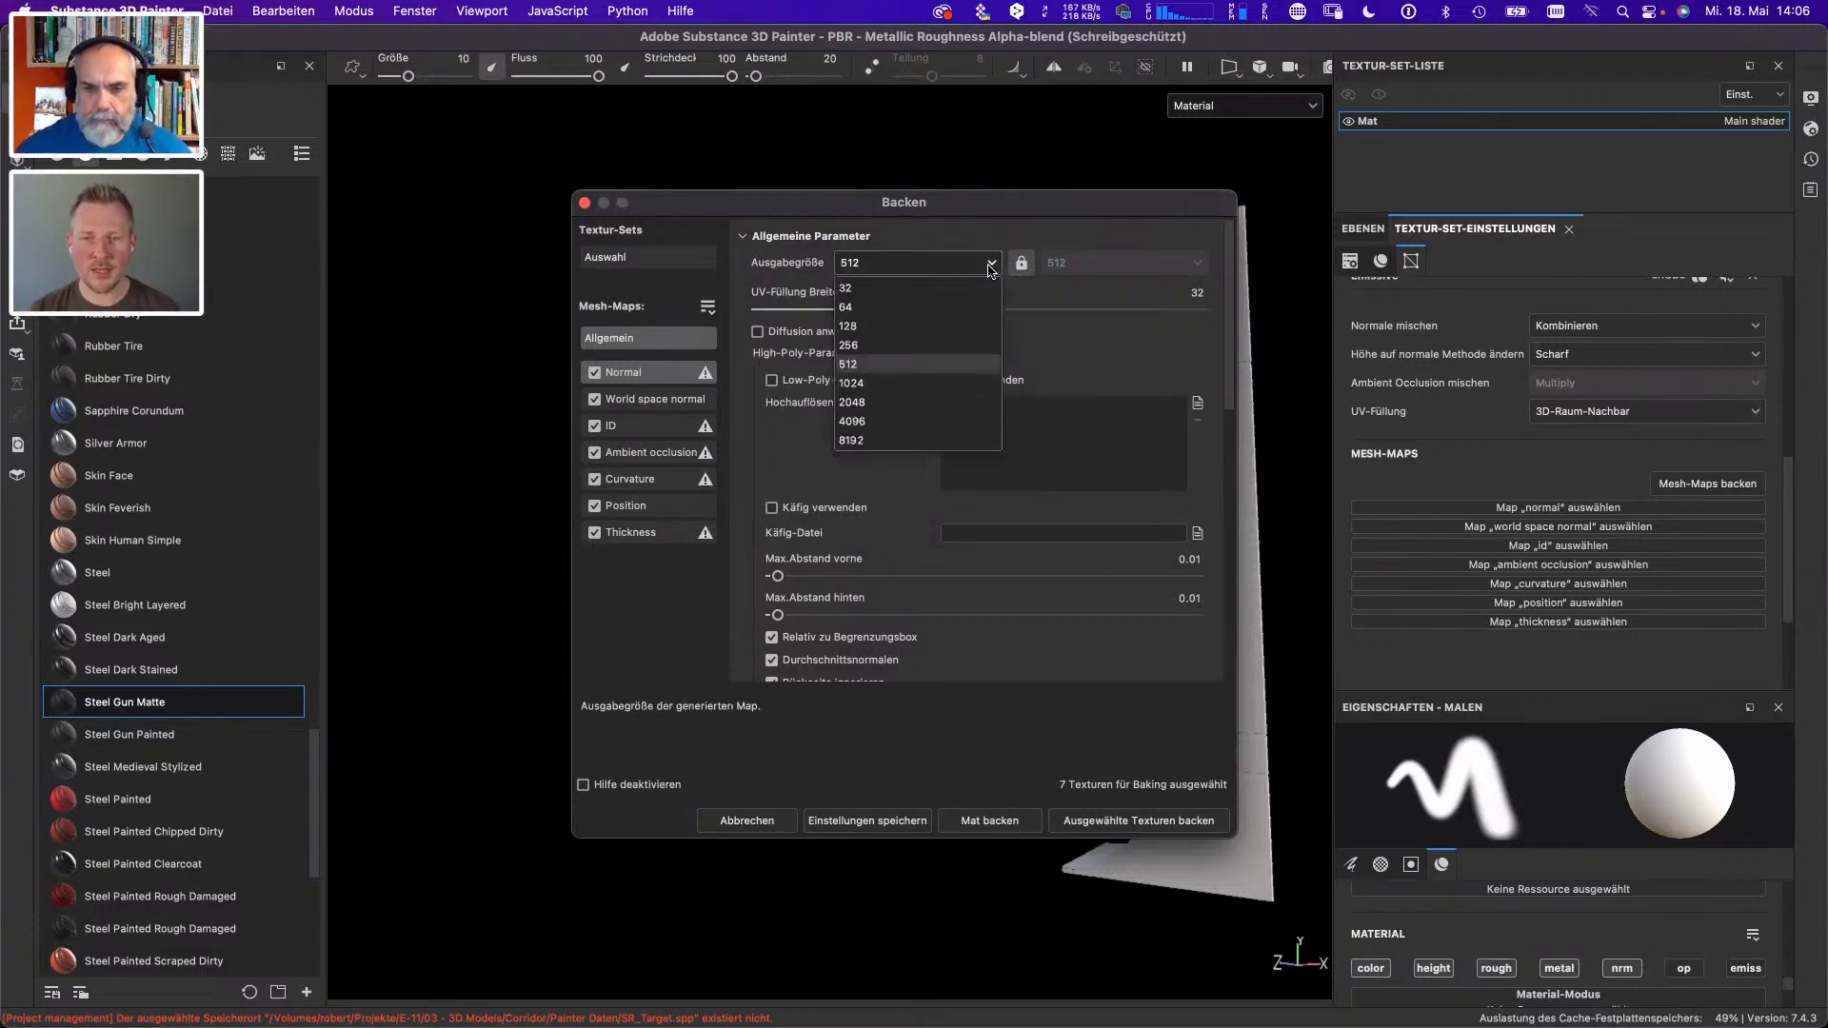
click(878, 422)
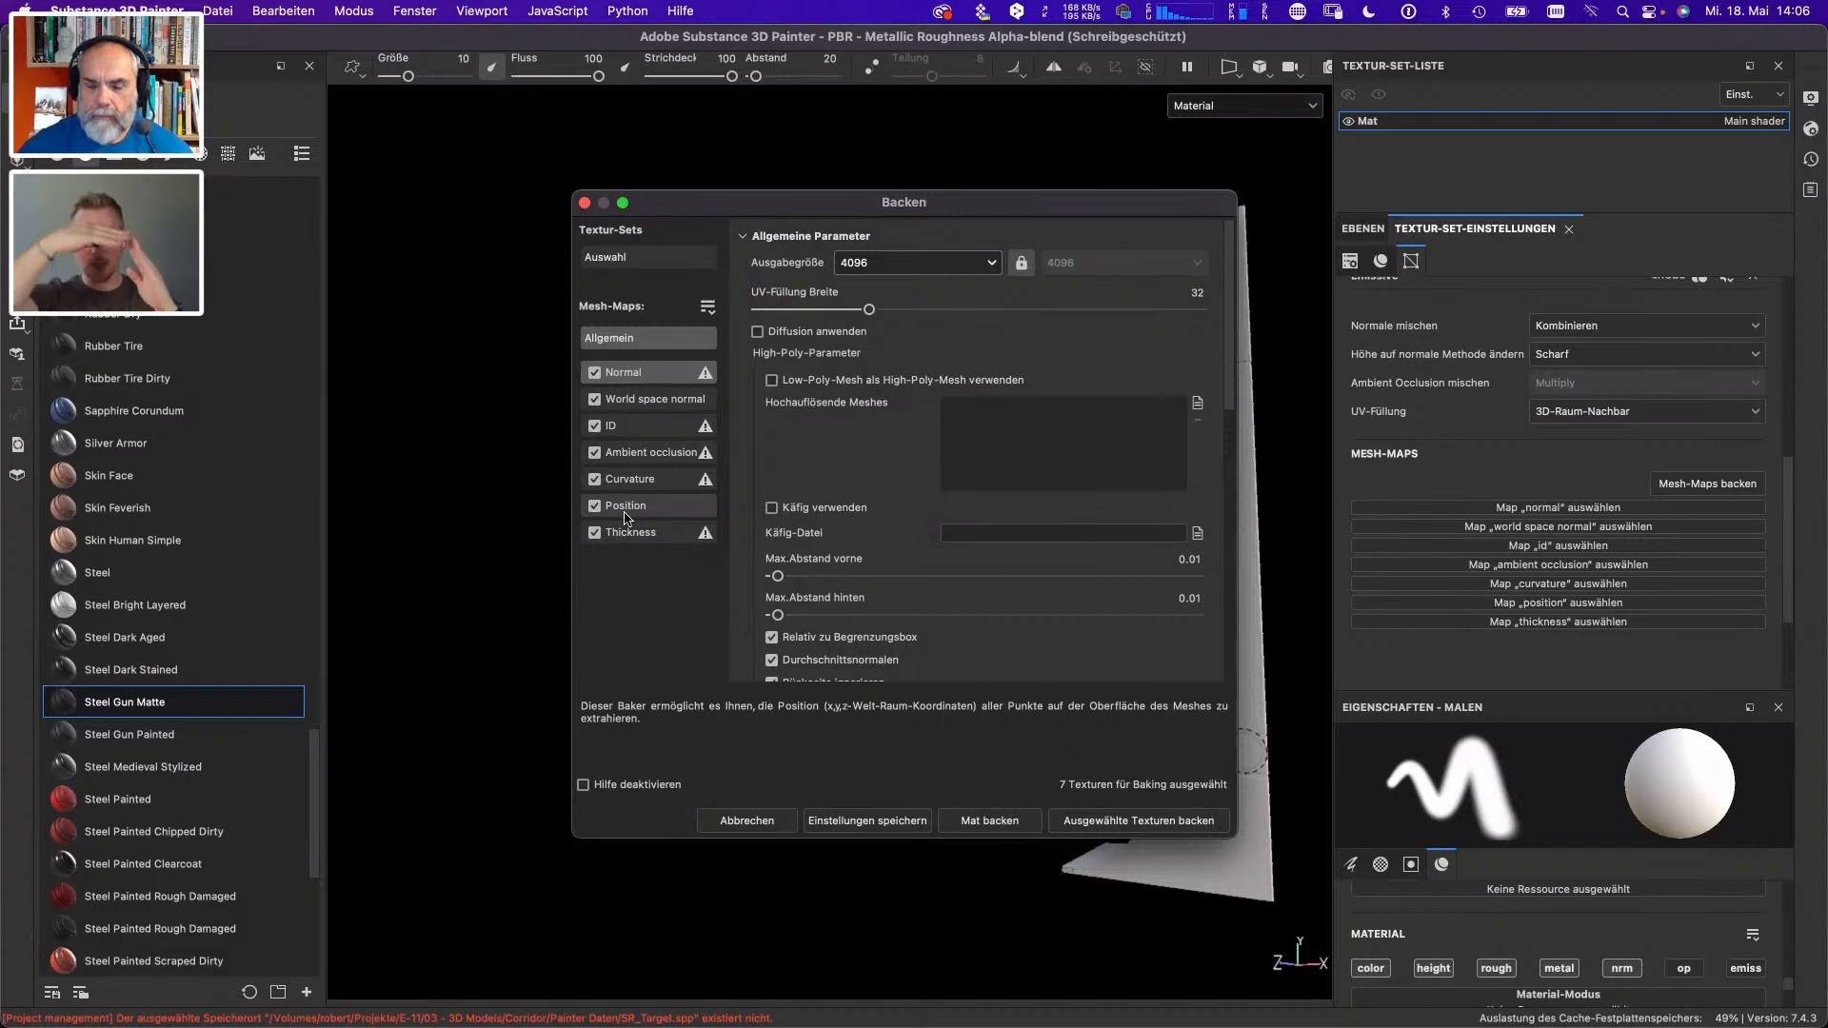
click(1133, 819)
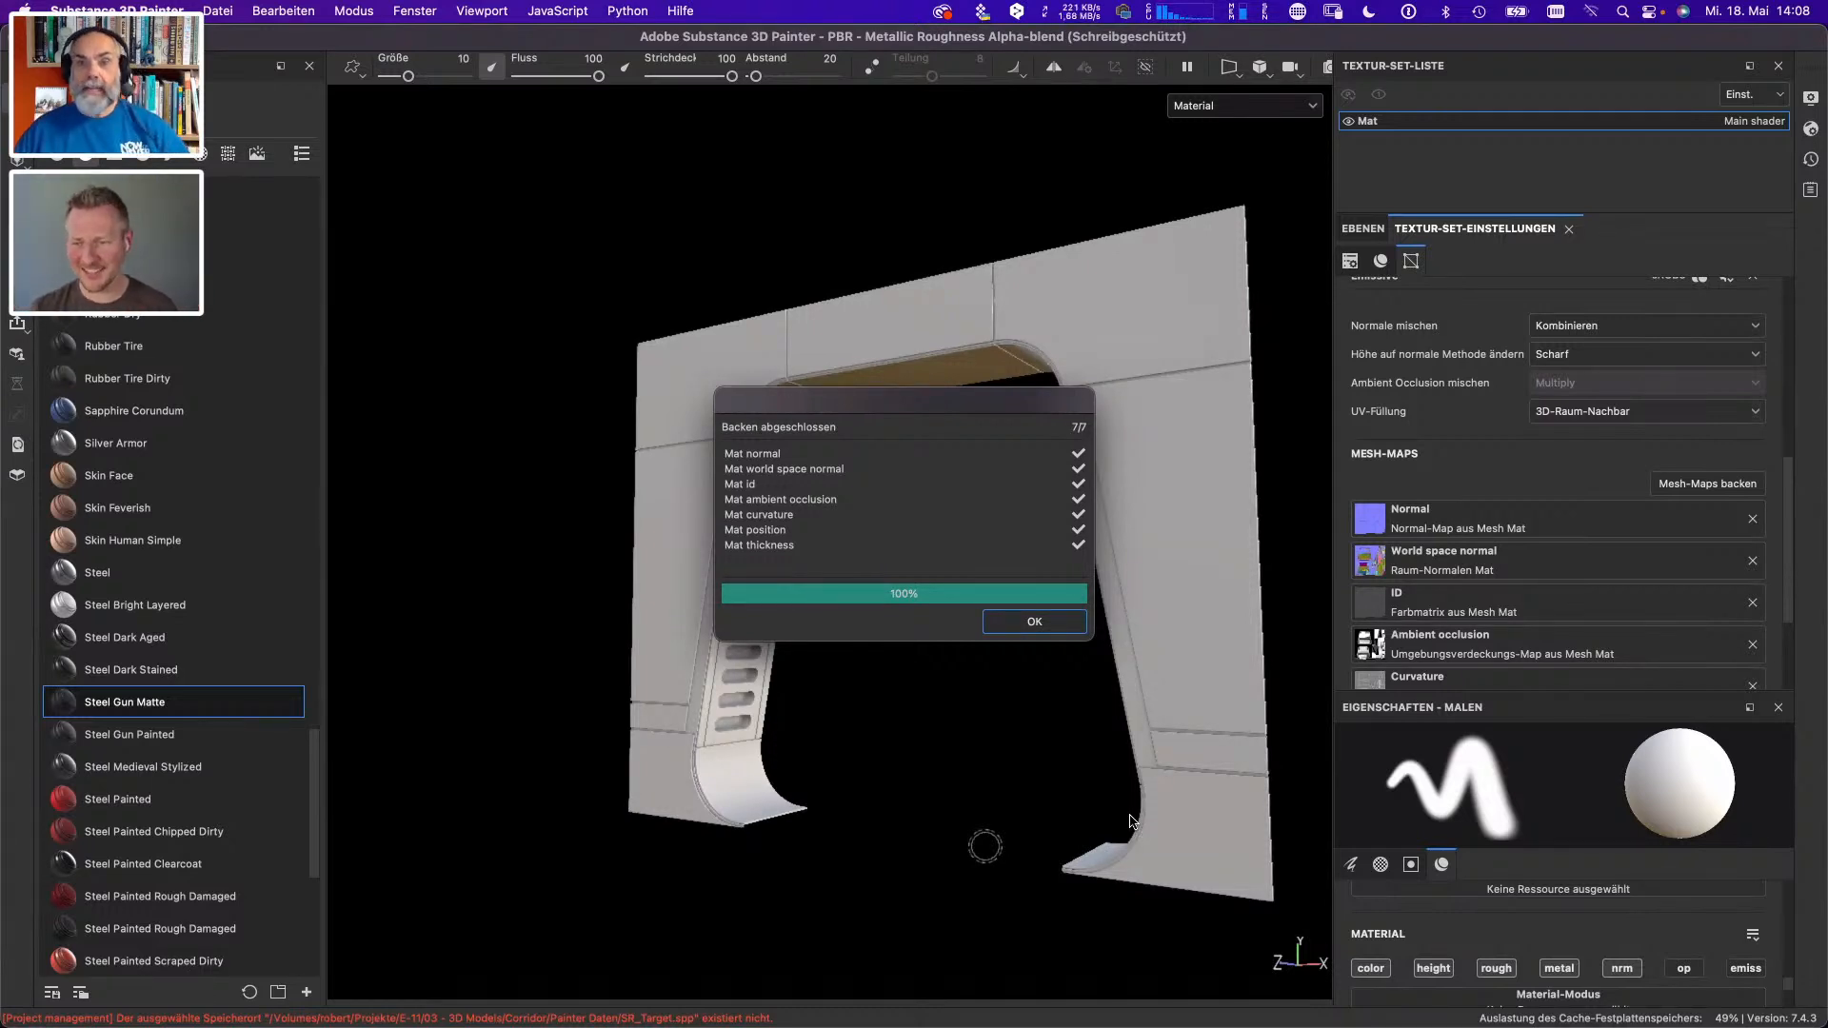
click(1039, 621)
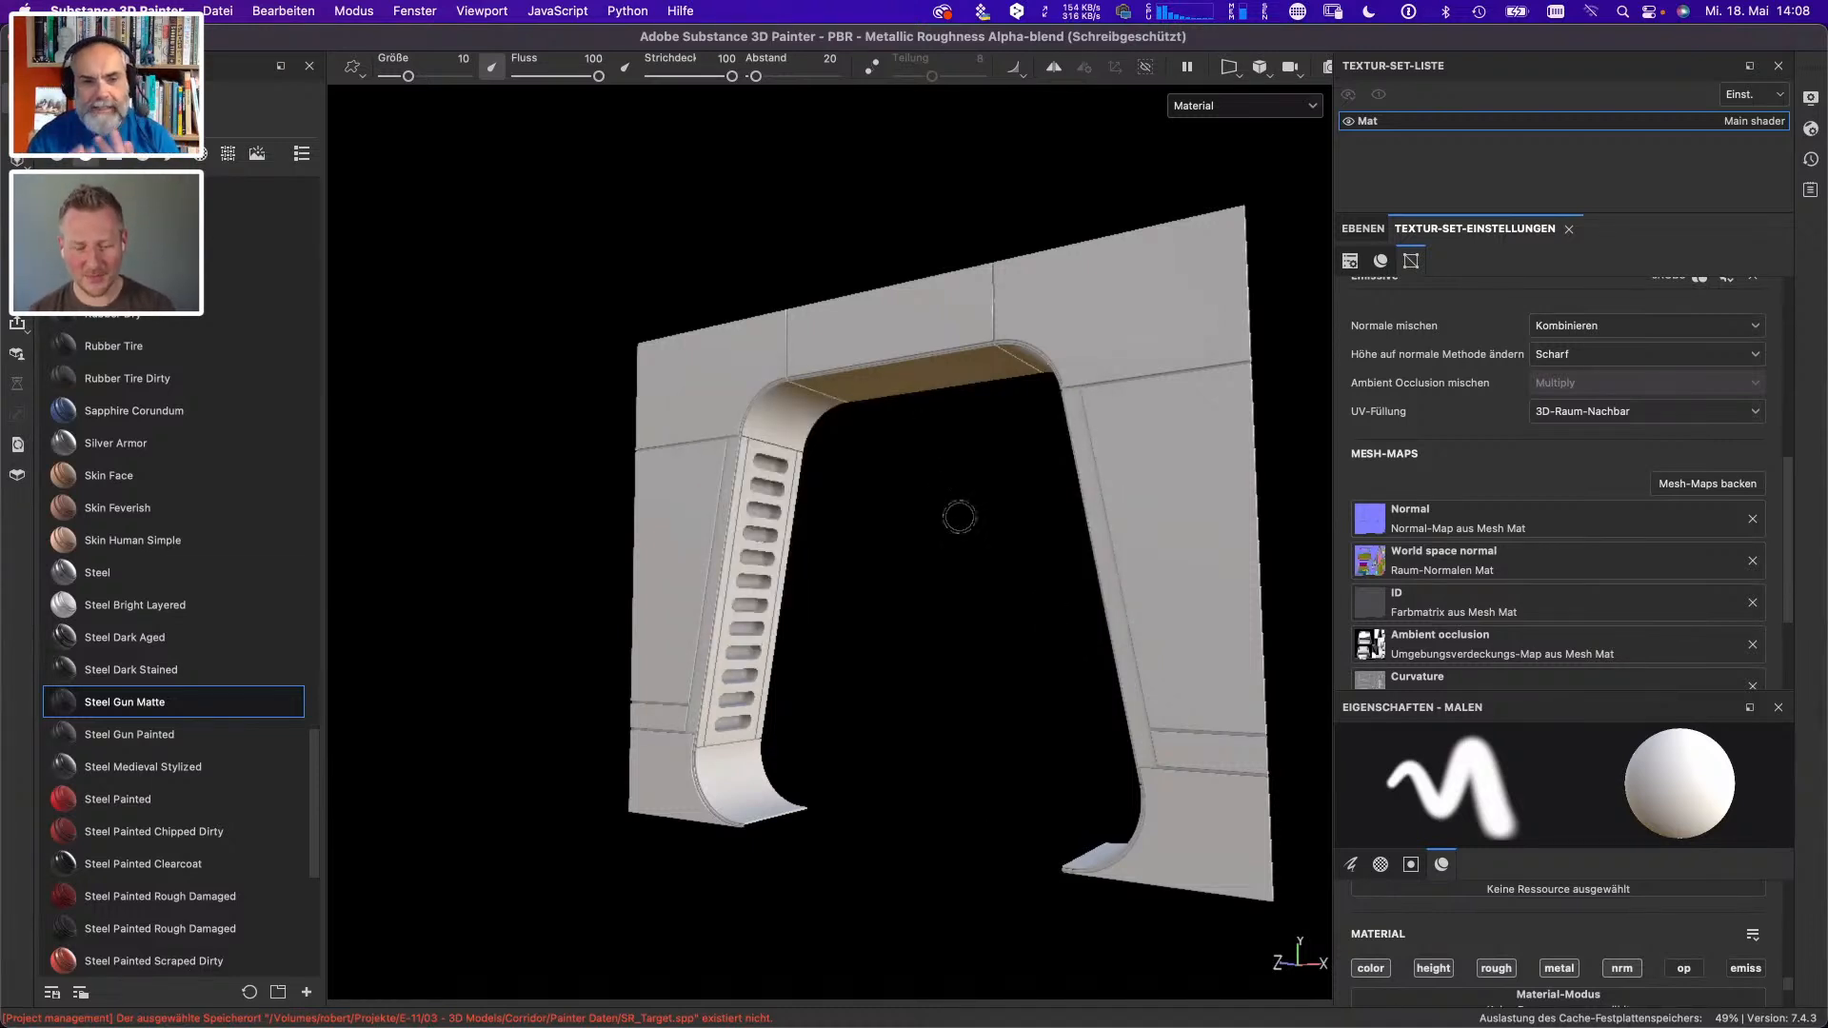
- Cycle through the baked mesh maps on the door frame up to Thickness, and return to the Material display
mouse_move(997, 592)
alt+mouse_down()
mouse_move(1166, 624)
mouse_move(1048, 461)
mouse_move(873, 604)
mouse_move(755, 543)
mouse_move(1116, 602)
mouse_move(1180, 585)
mouse_move(1130, 624)
mouse_move(968, 550)
alt+mouse_up()
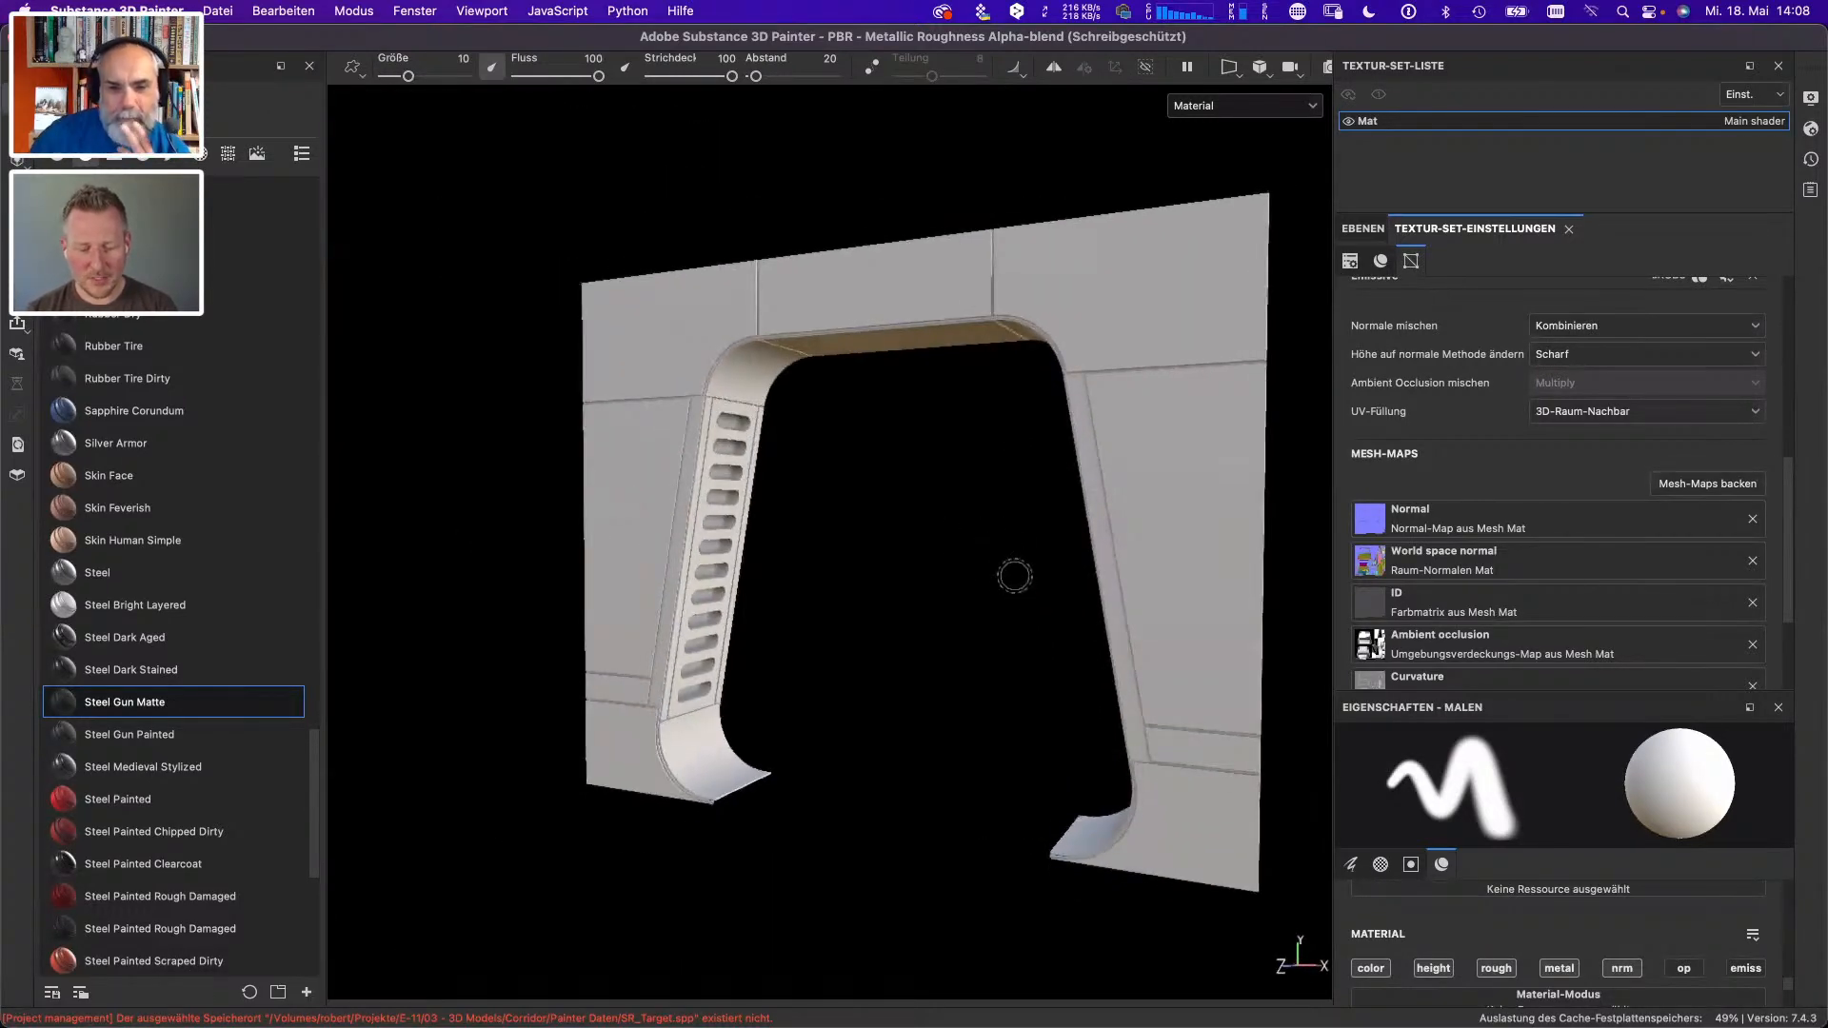
key(b)
key(b)
key(b)
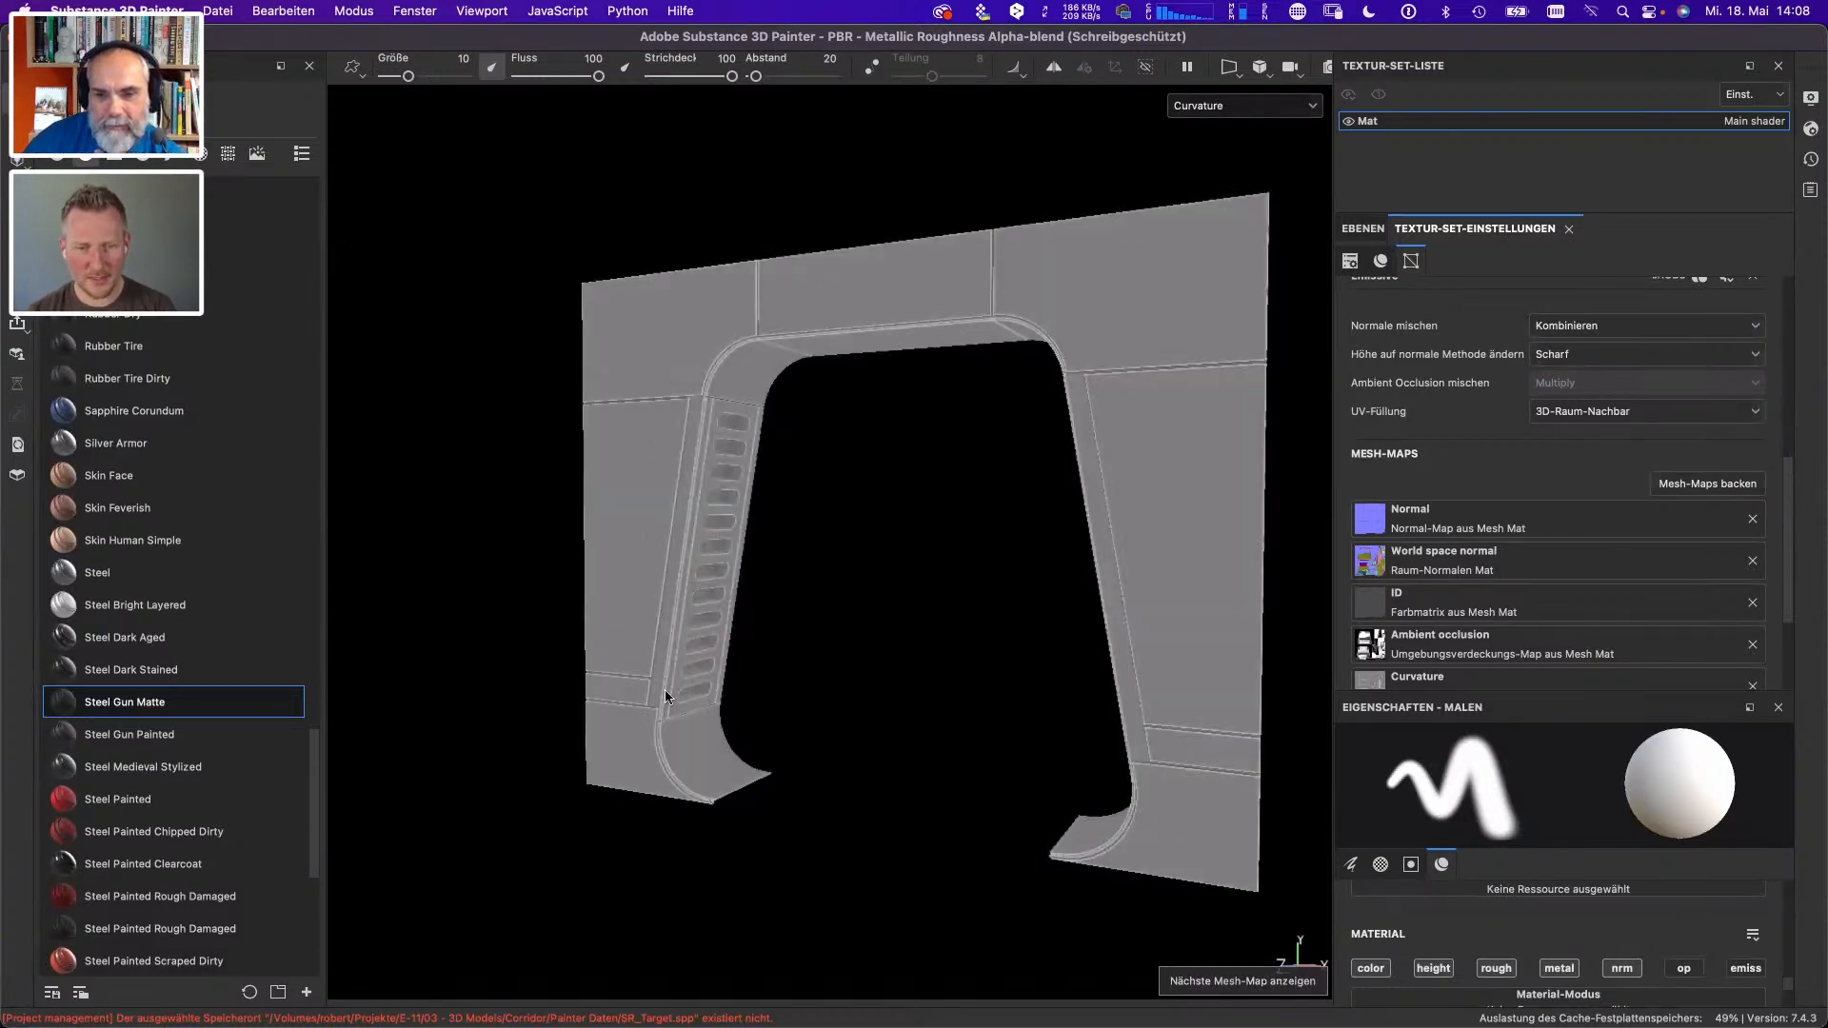
key(b)
key(b)
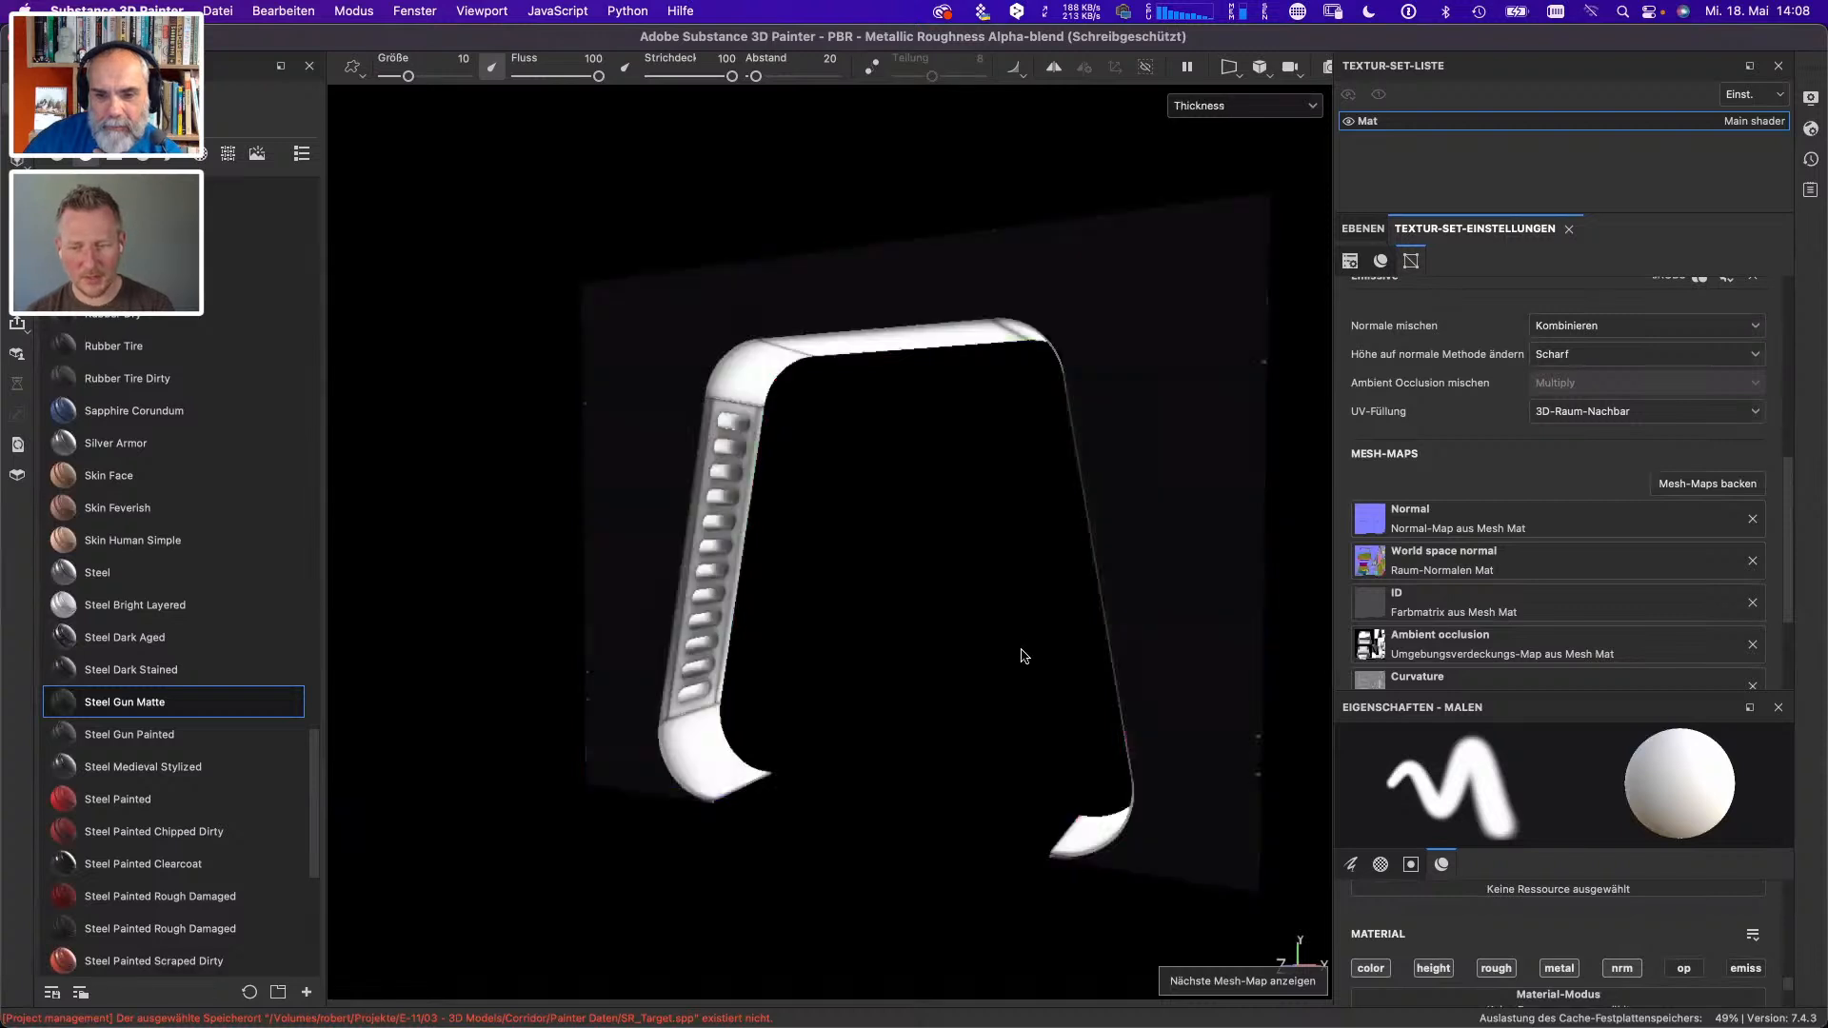
key(m)
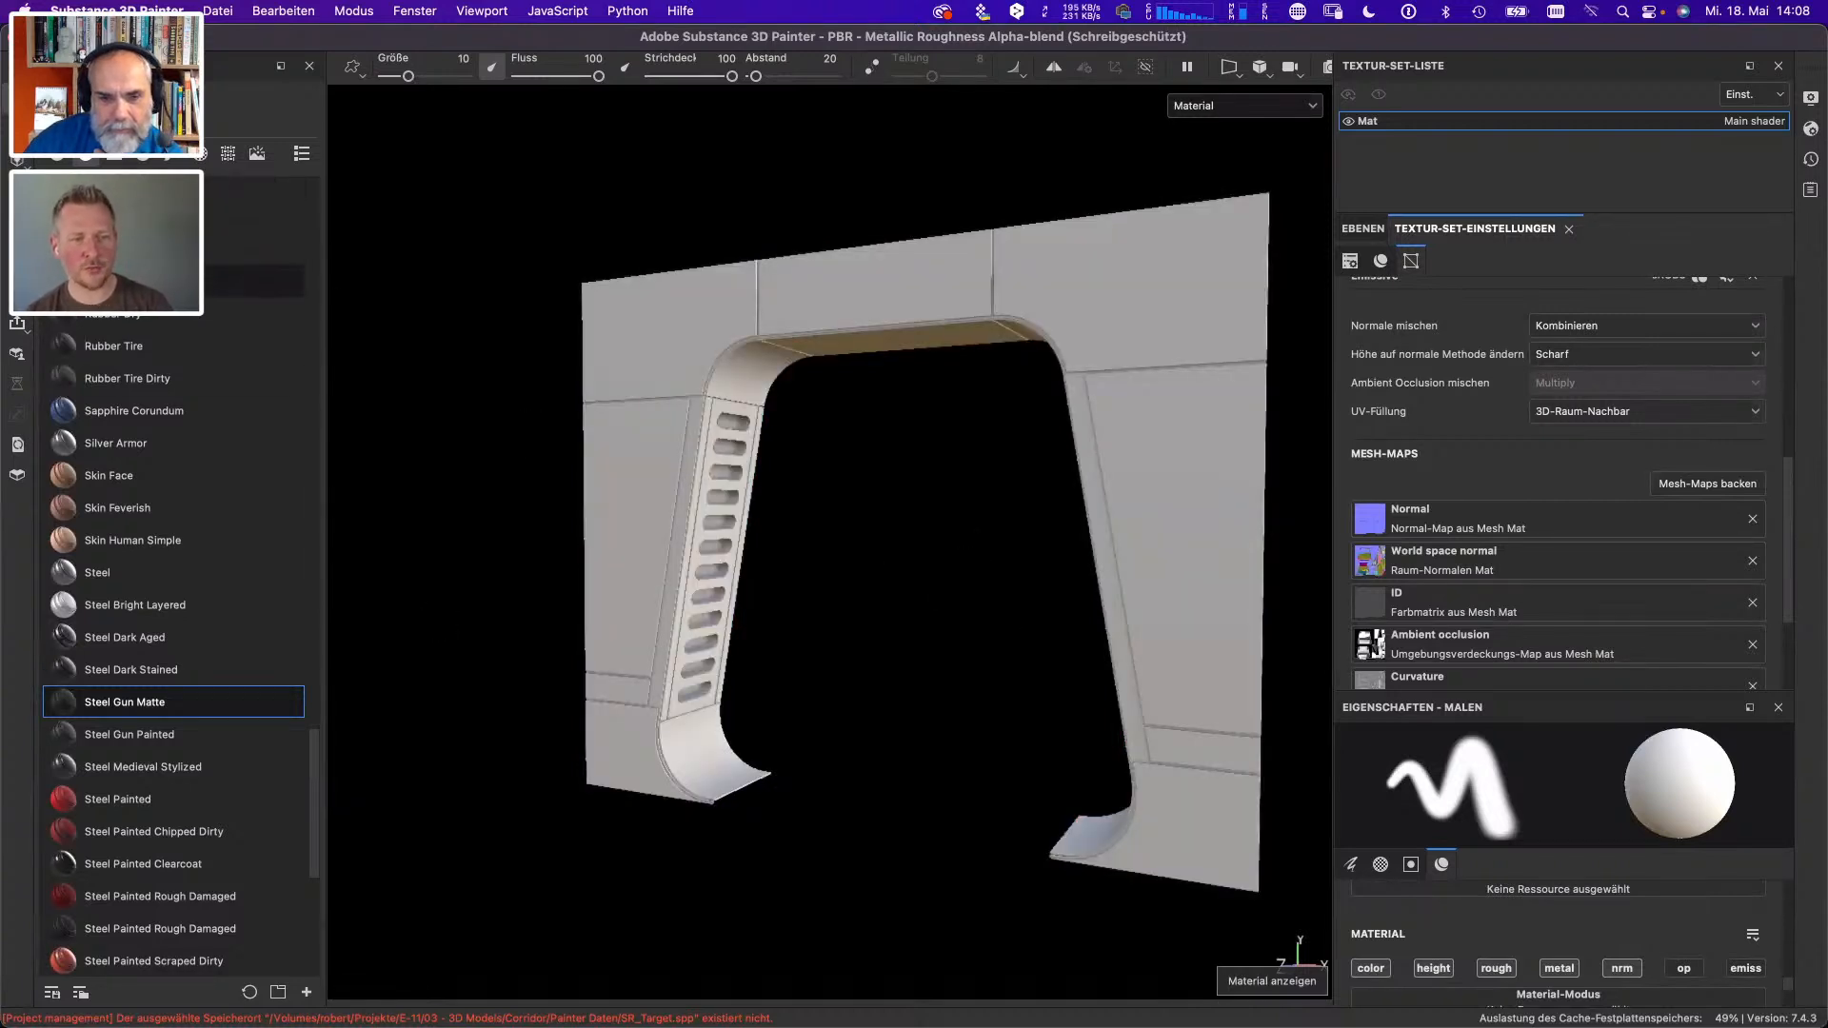
- Find the Steel Gun Matte smart material in the asset library and apply it to the door frame
mouse_move(120, 325)
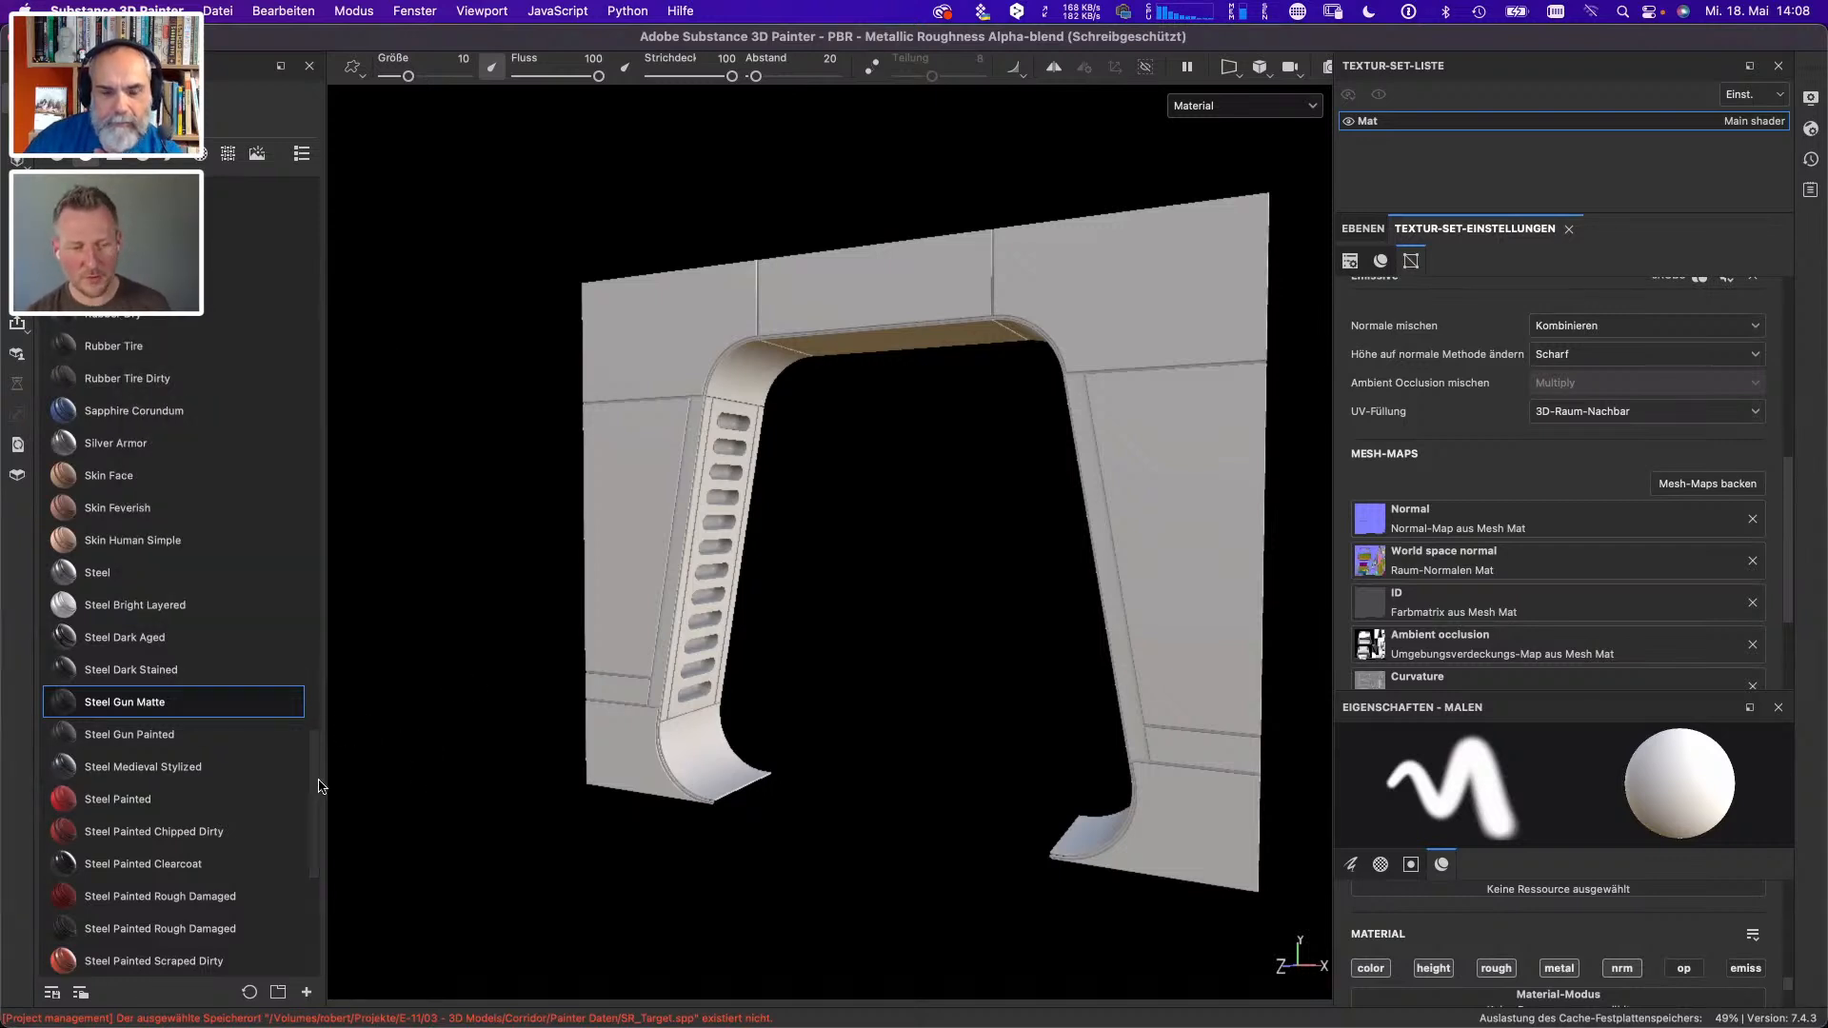
scroll(317, 815, down, 10)
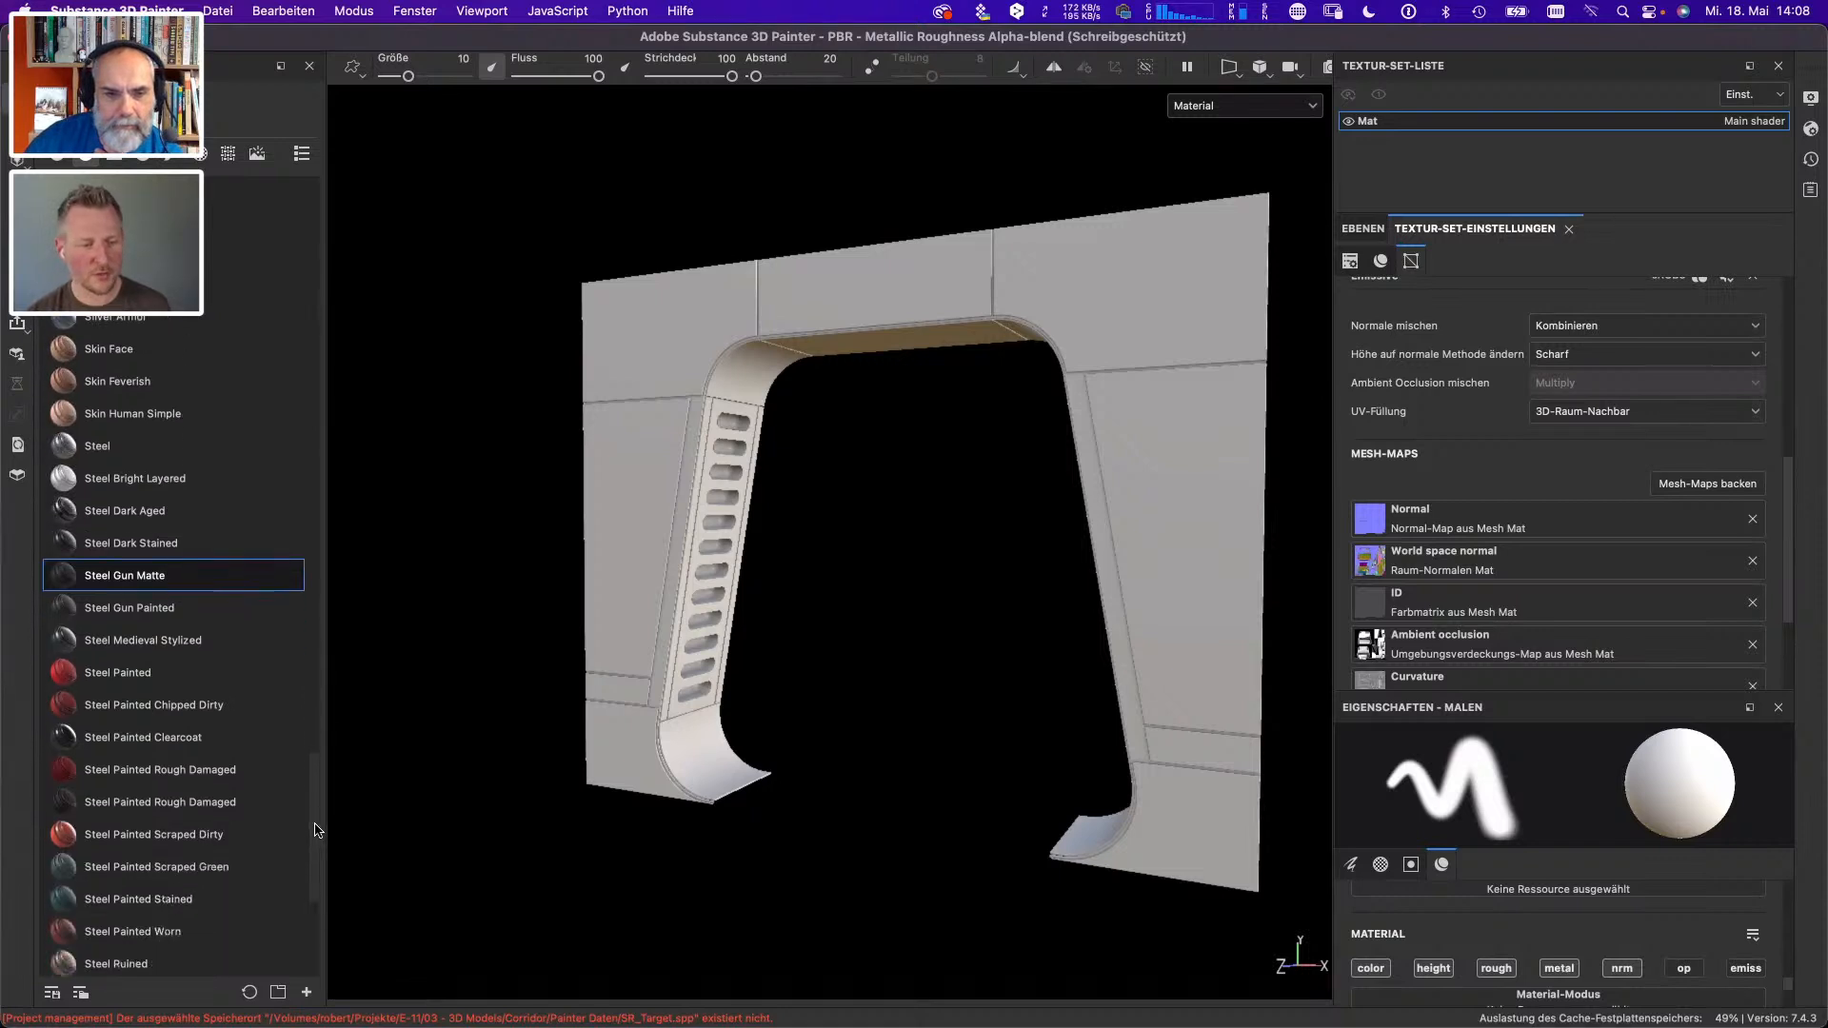
scroll(317, 905, up, 15)
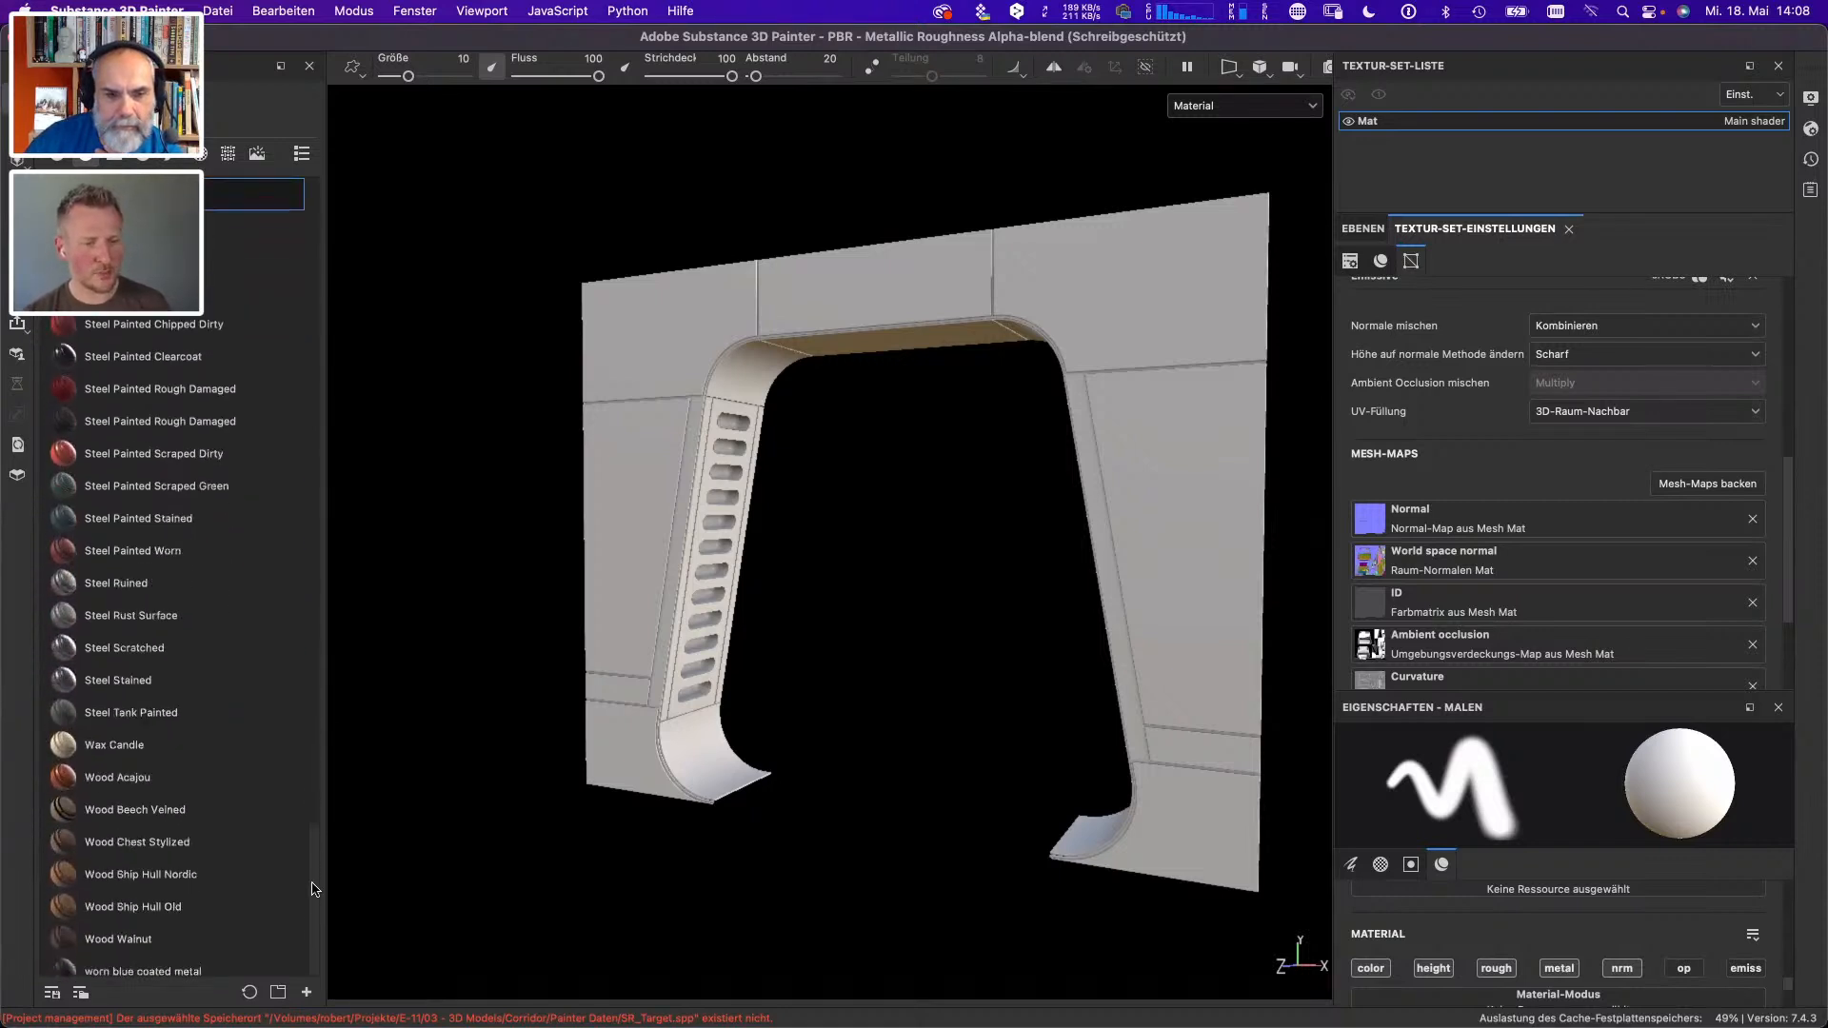
scroll(307, 224, up, 10)
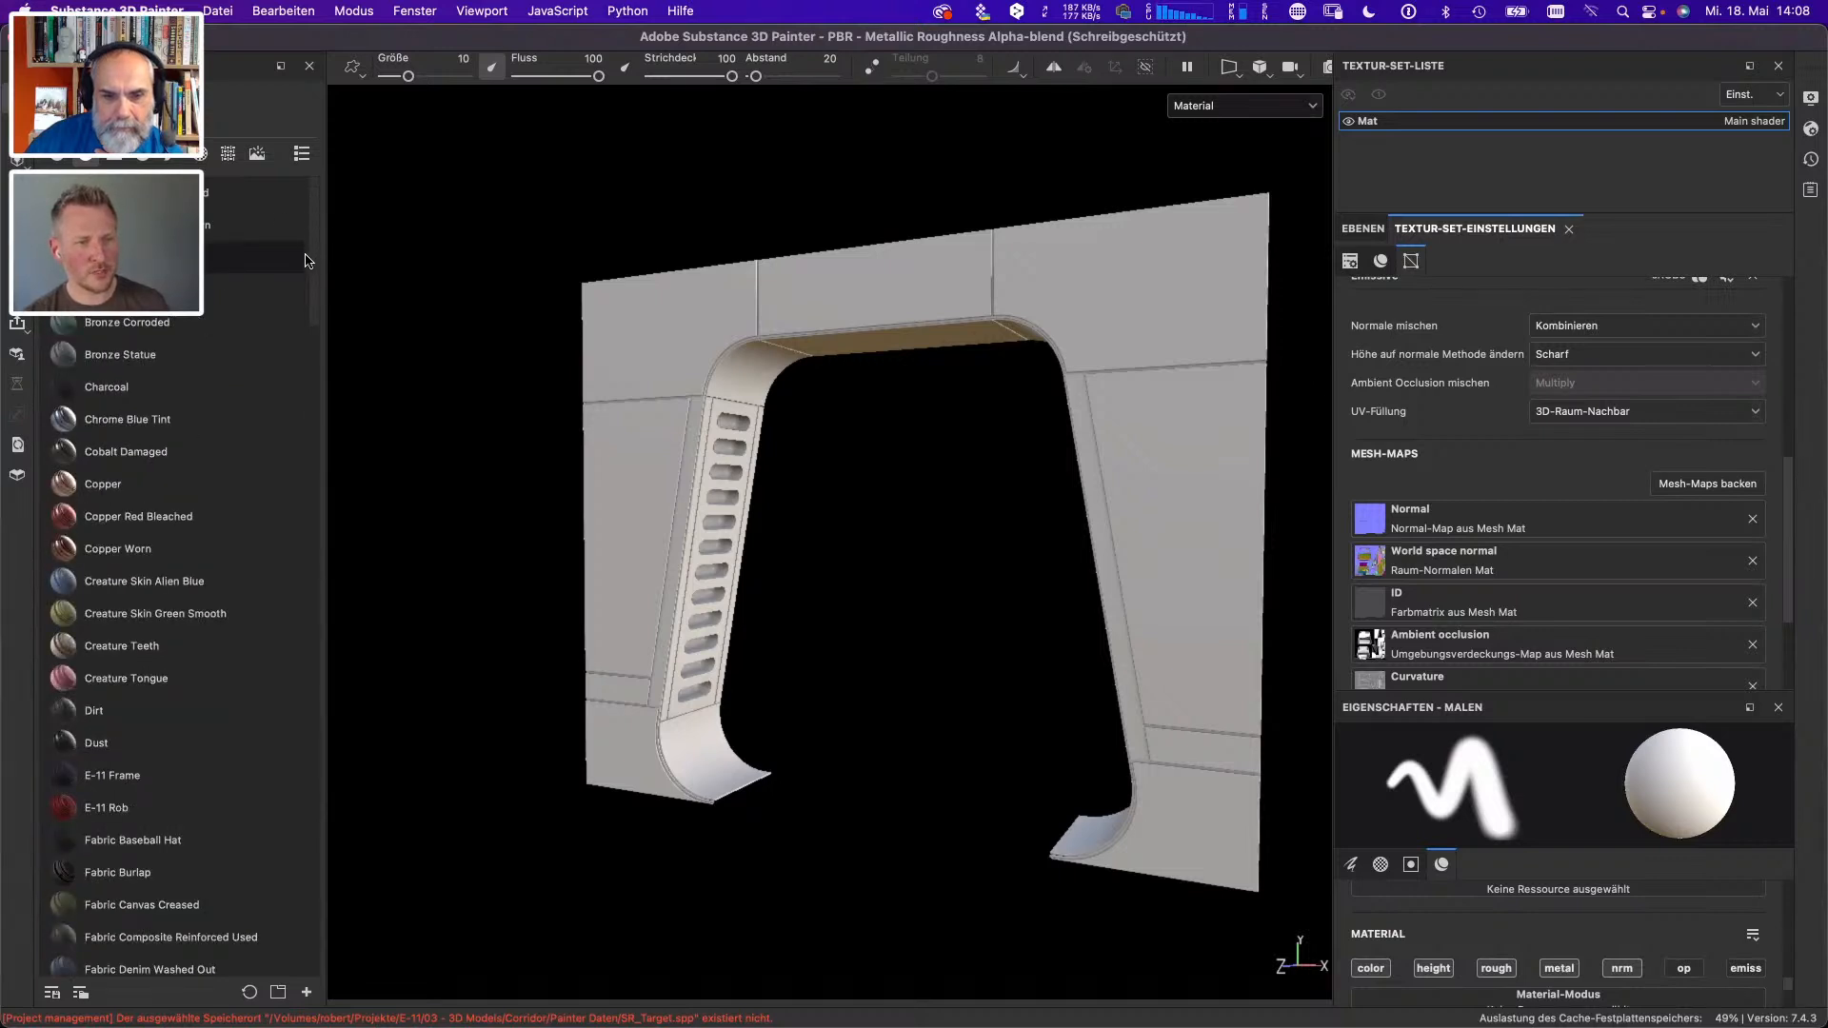
scroll(302, 286, down, 6)
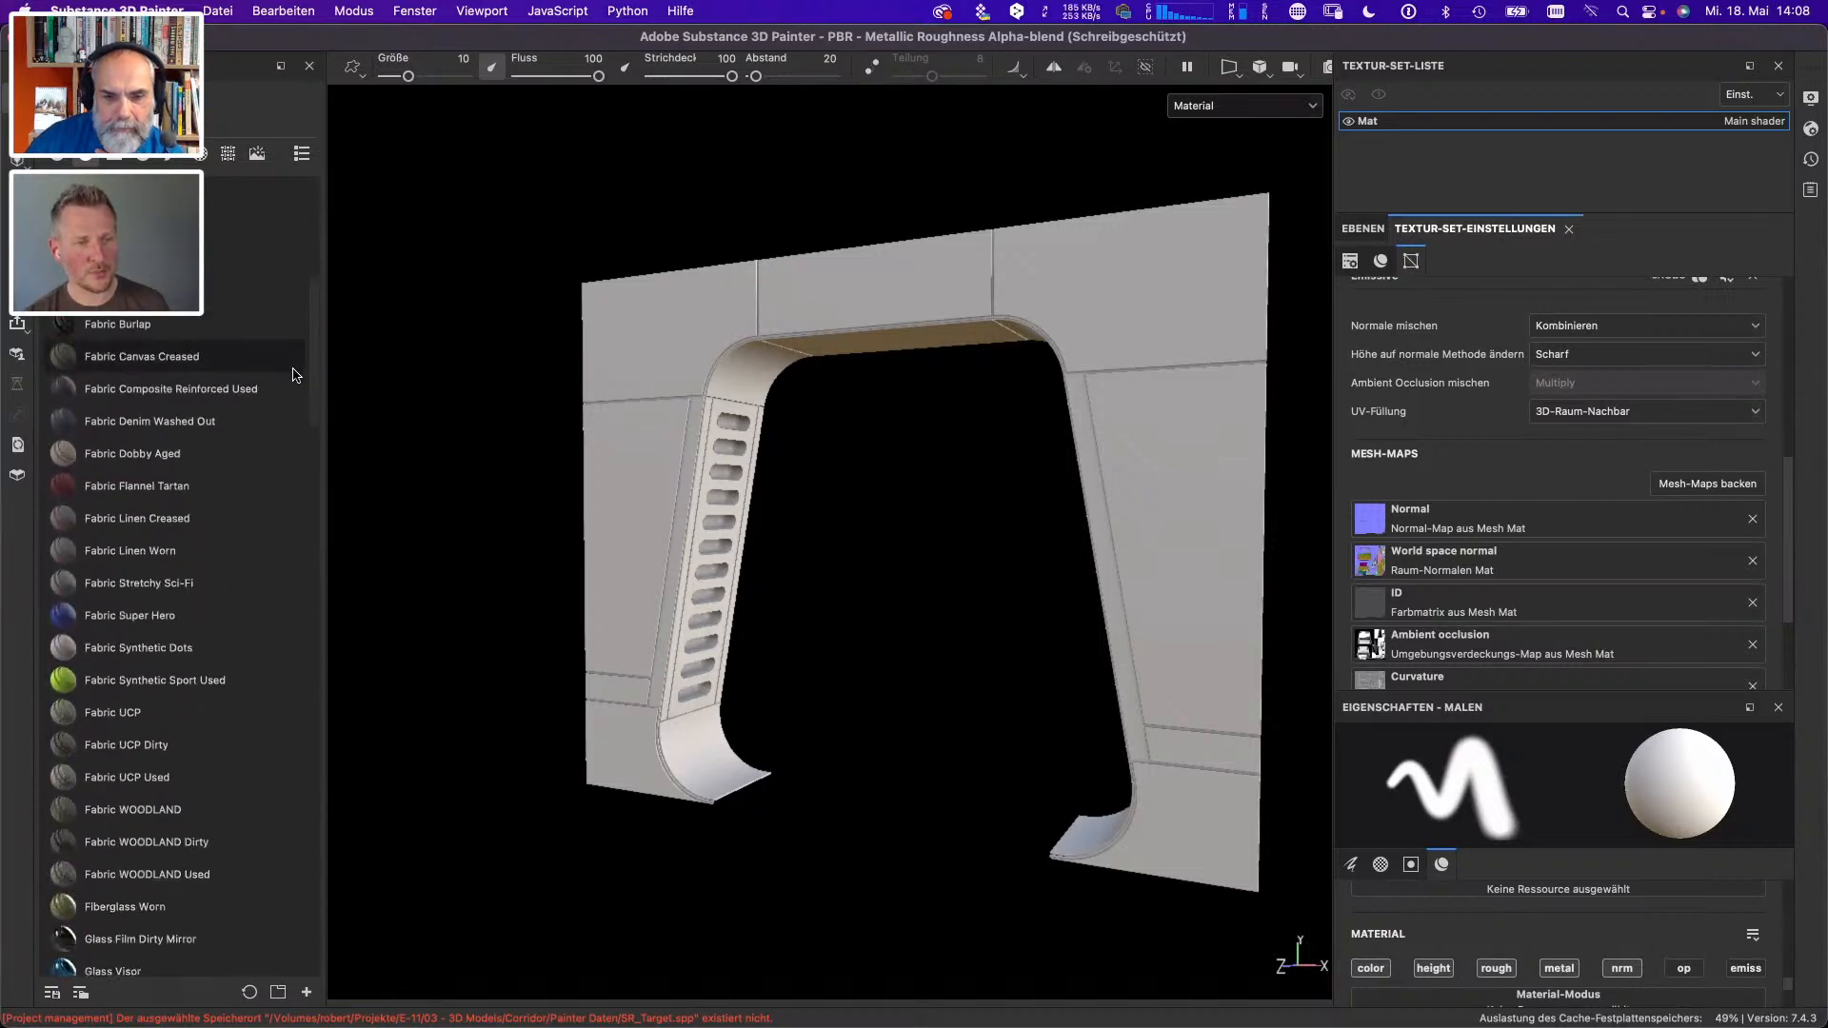
scroll(296, 377, down, 2)
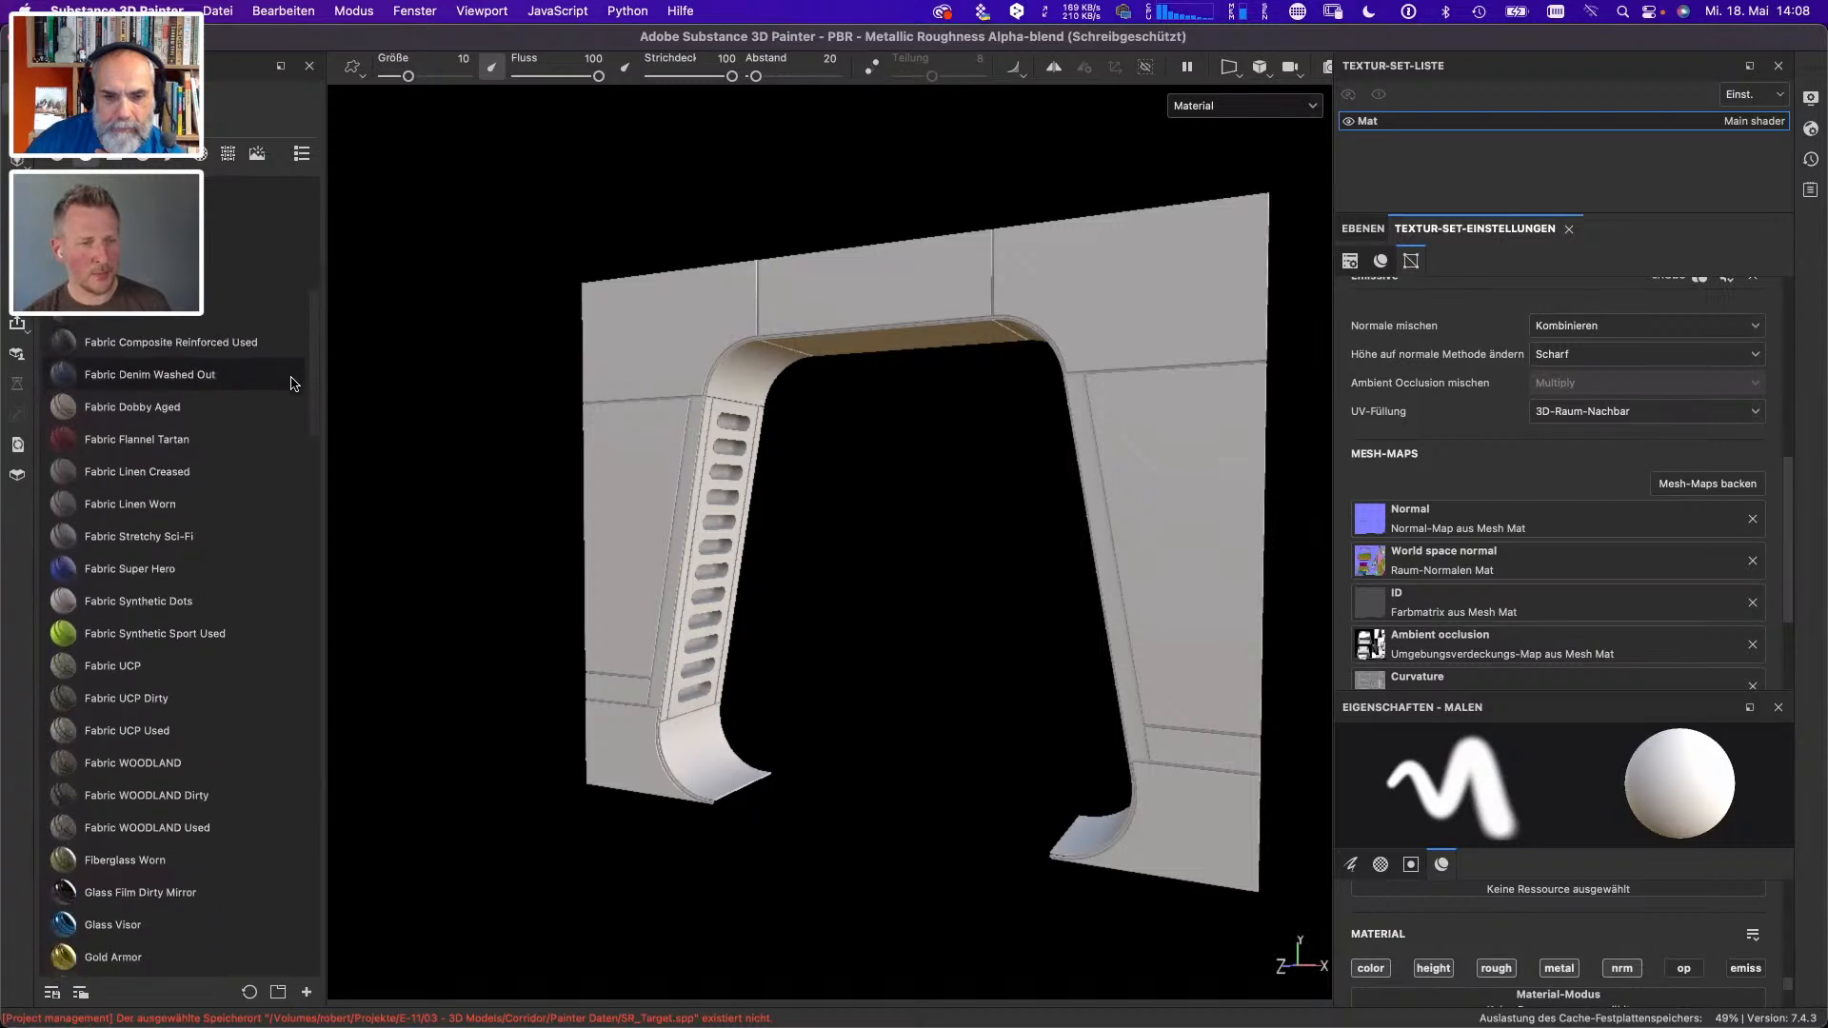
scroll(293, 384, down, 10)
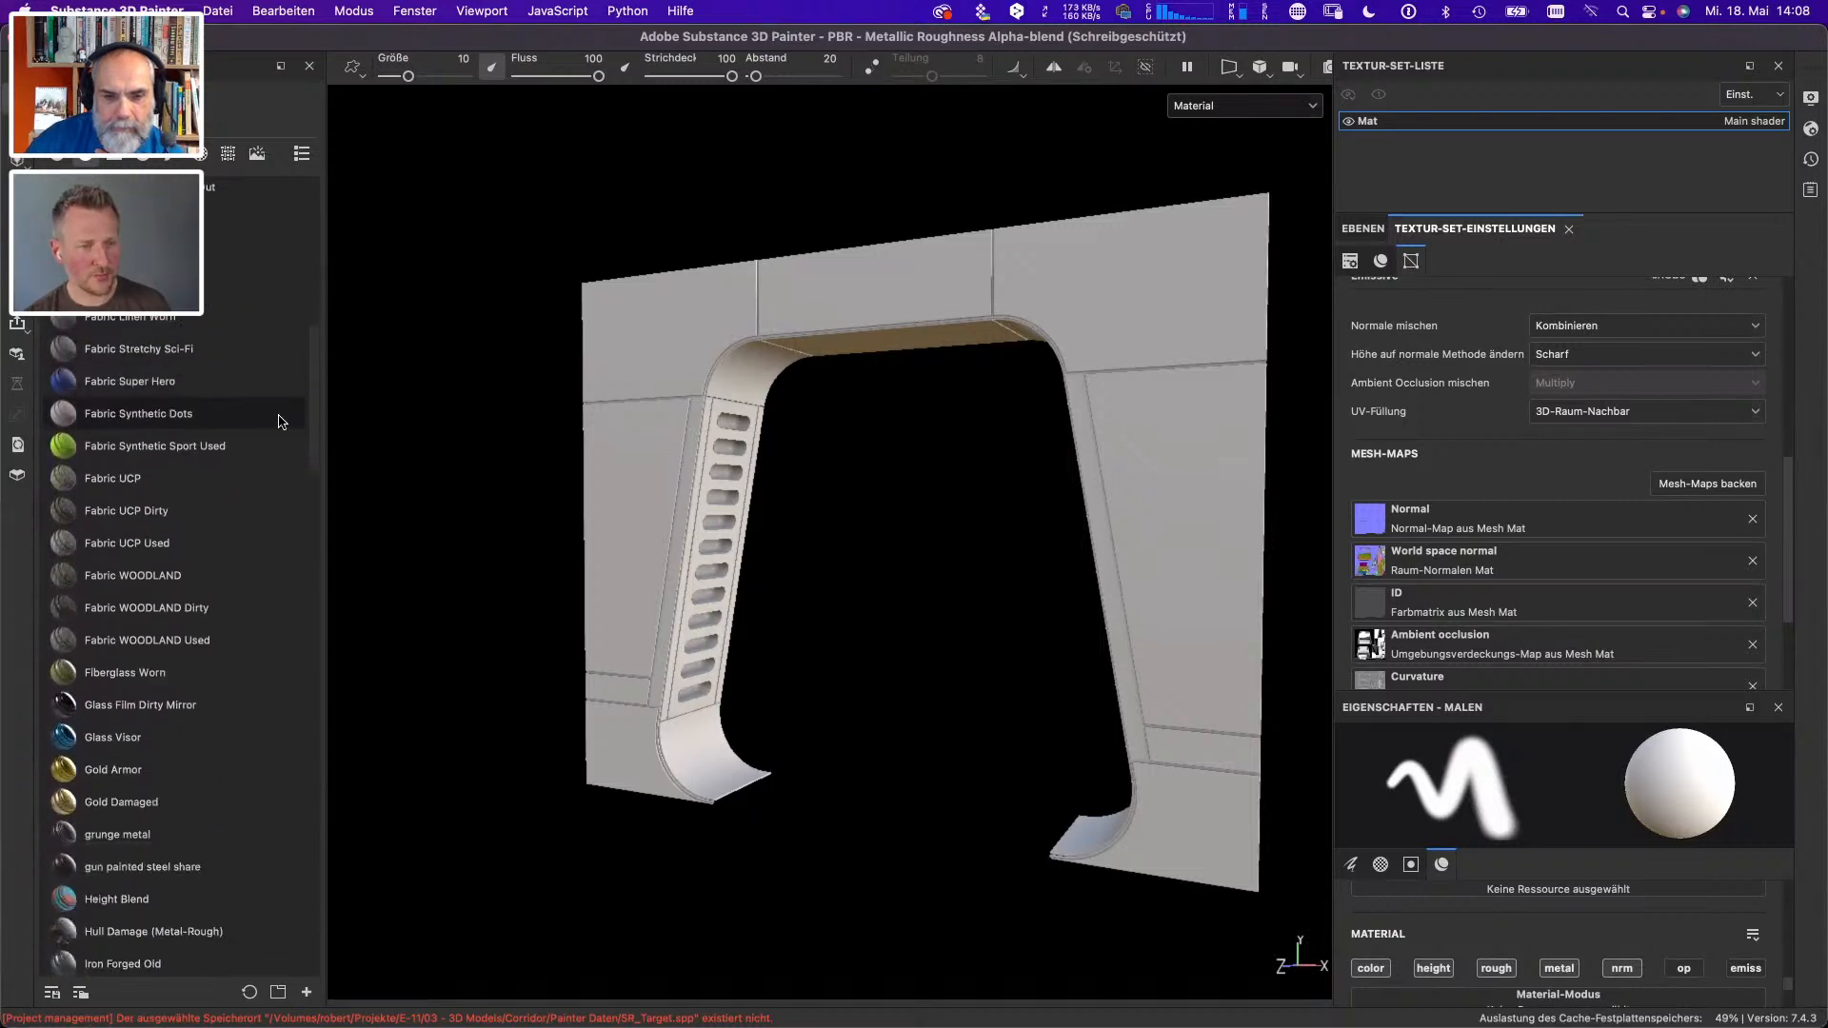
scroll(265, 462, down, 20)
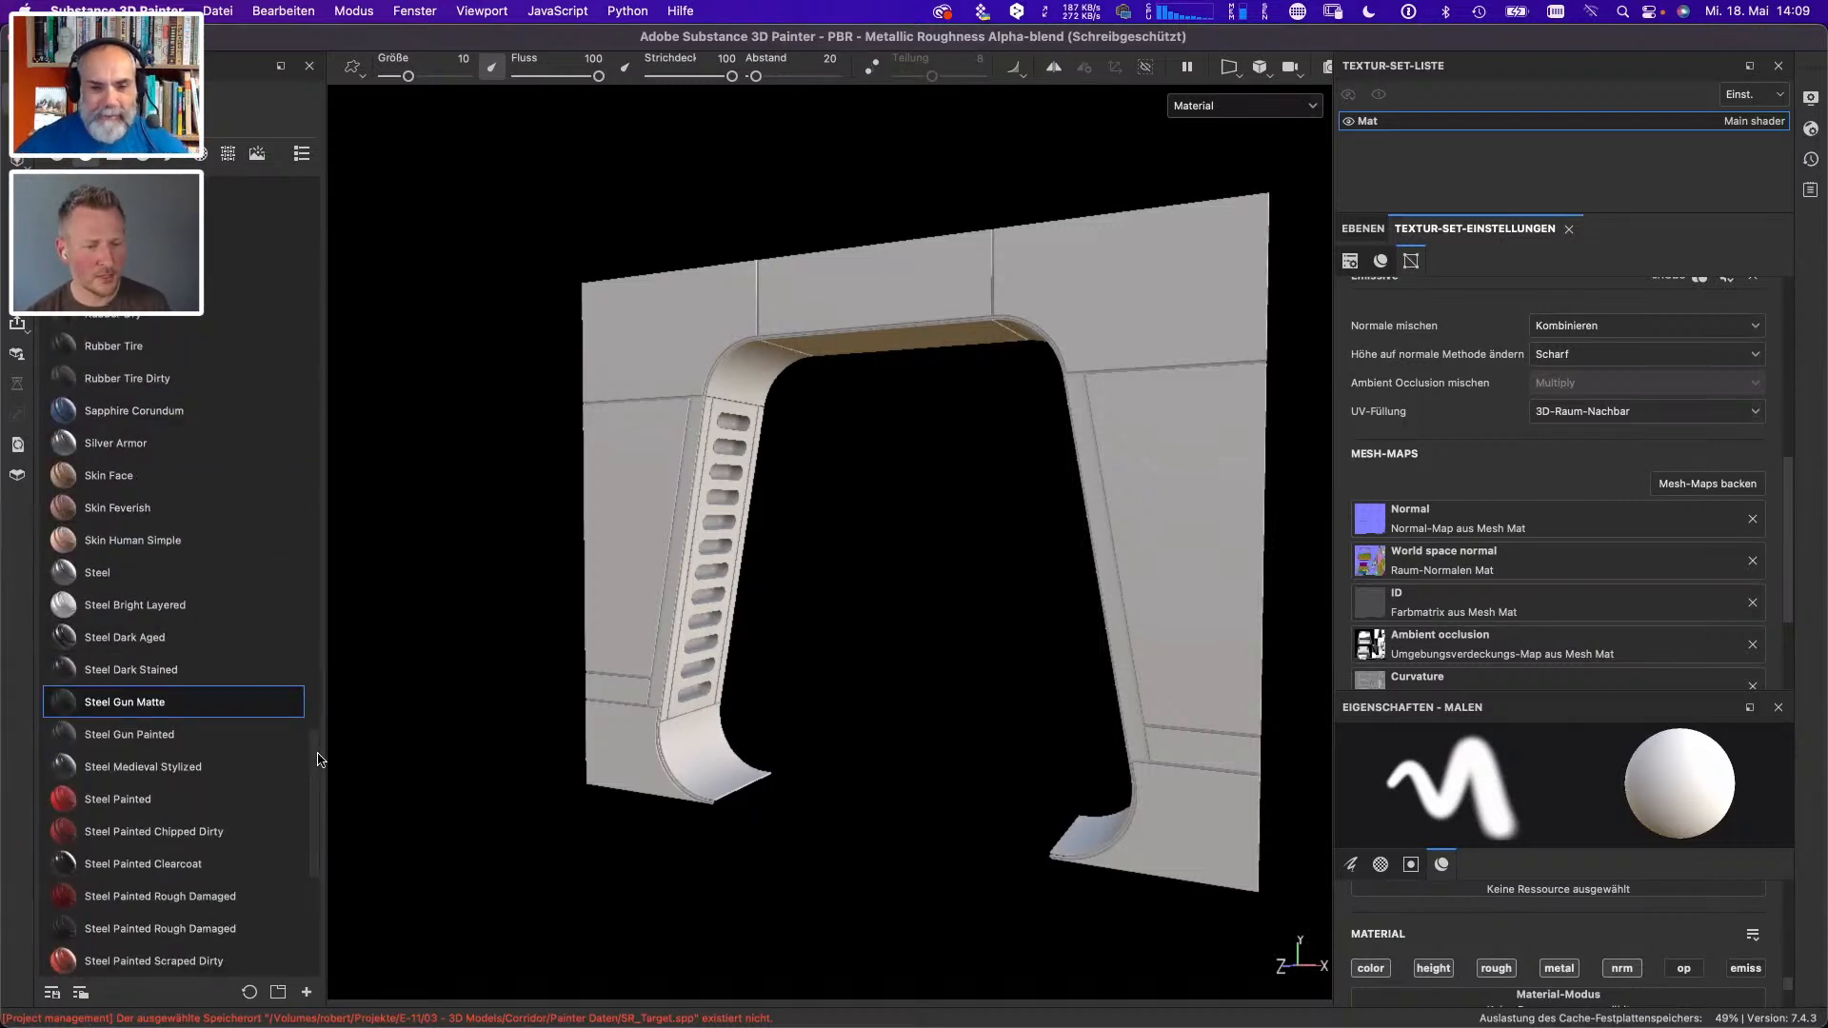
drag(121, 718, 673, 374)
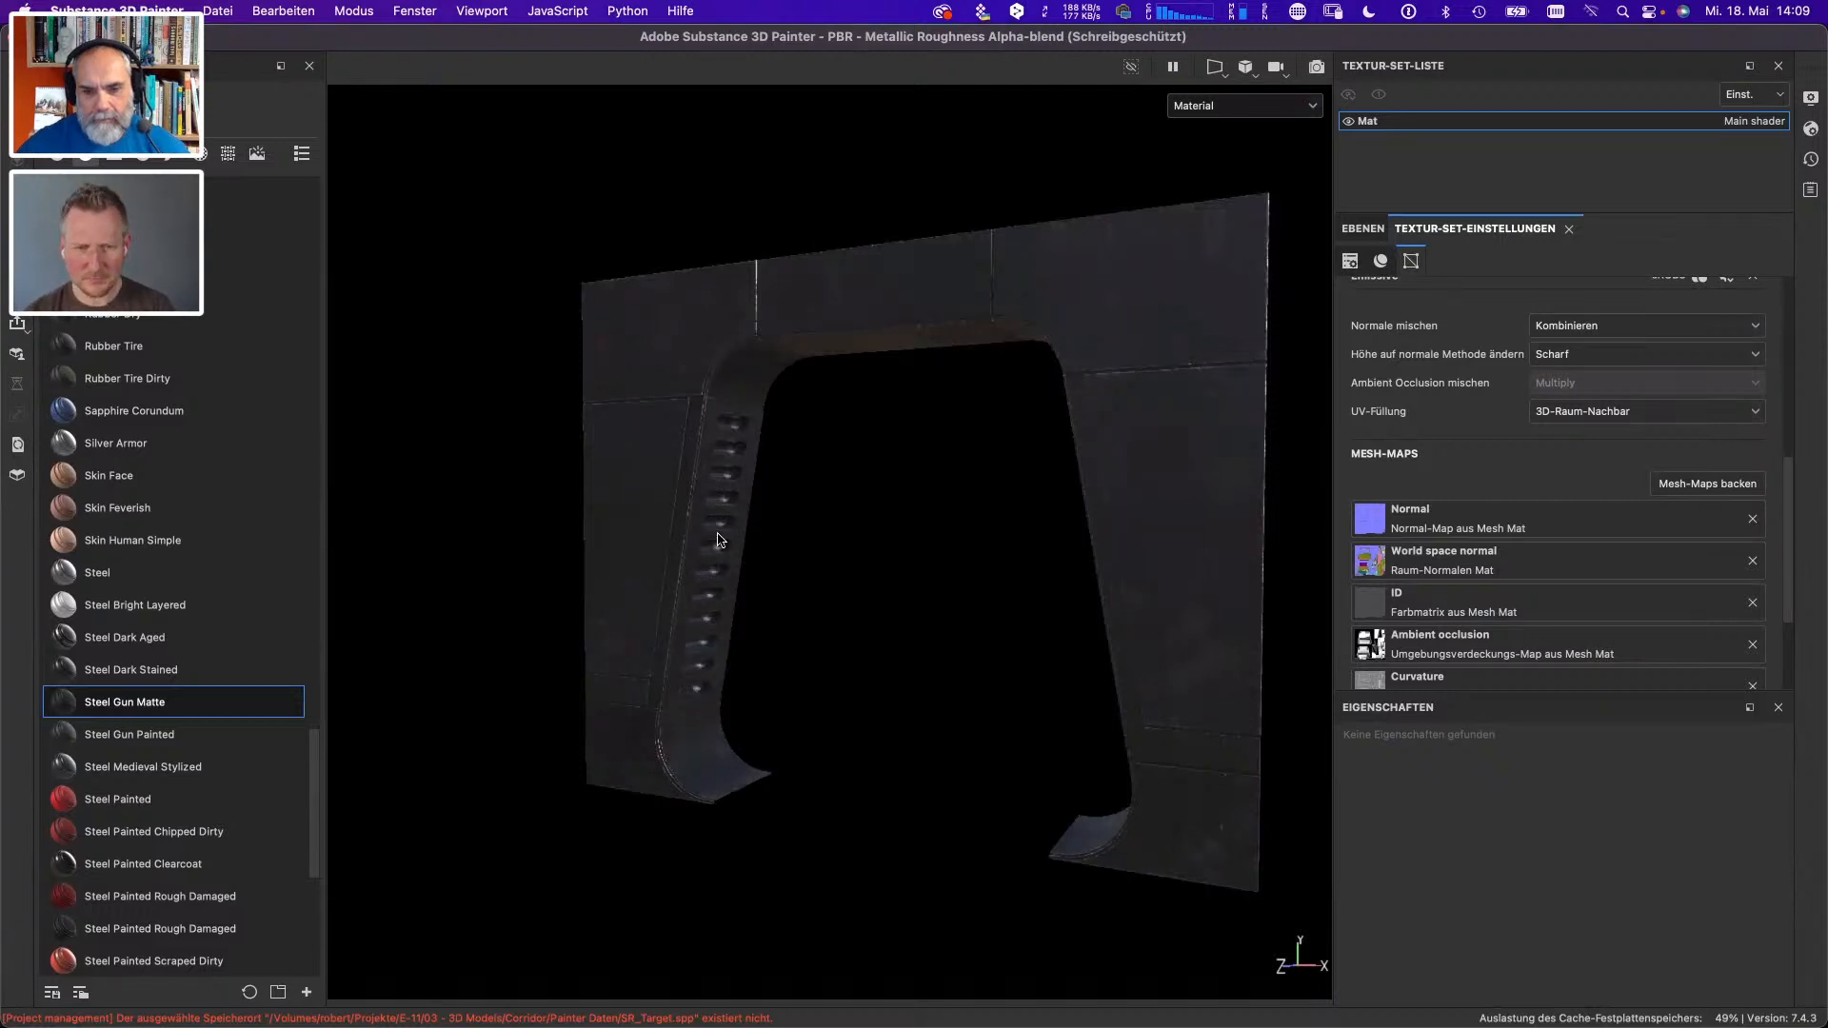
- Examine the steel finish on the frame's slotted inner sides and front panels, up close and from several angles
scroll(721, 543, up, 5)
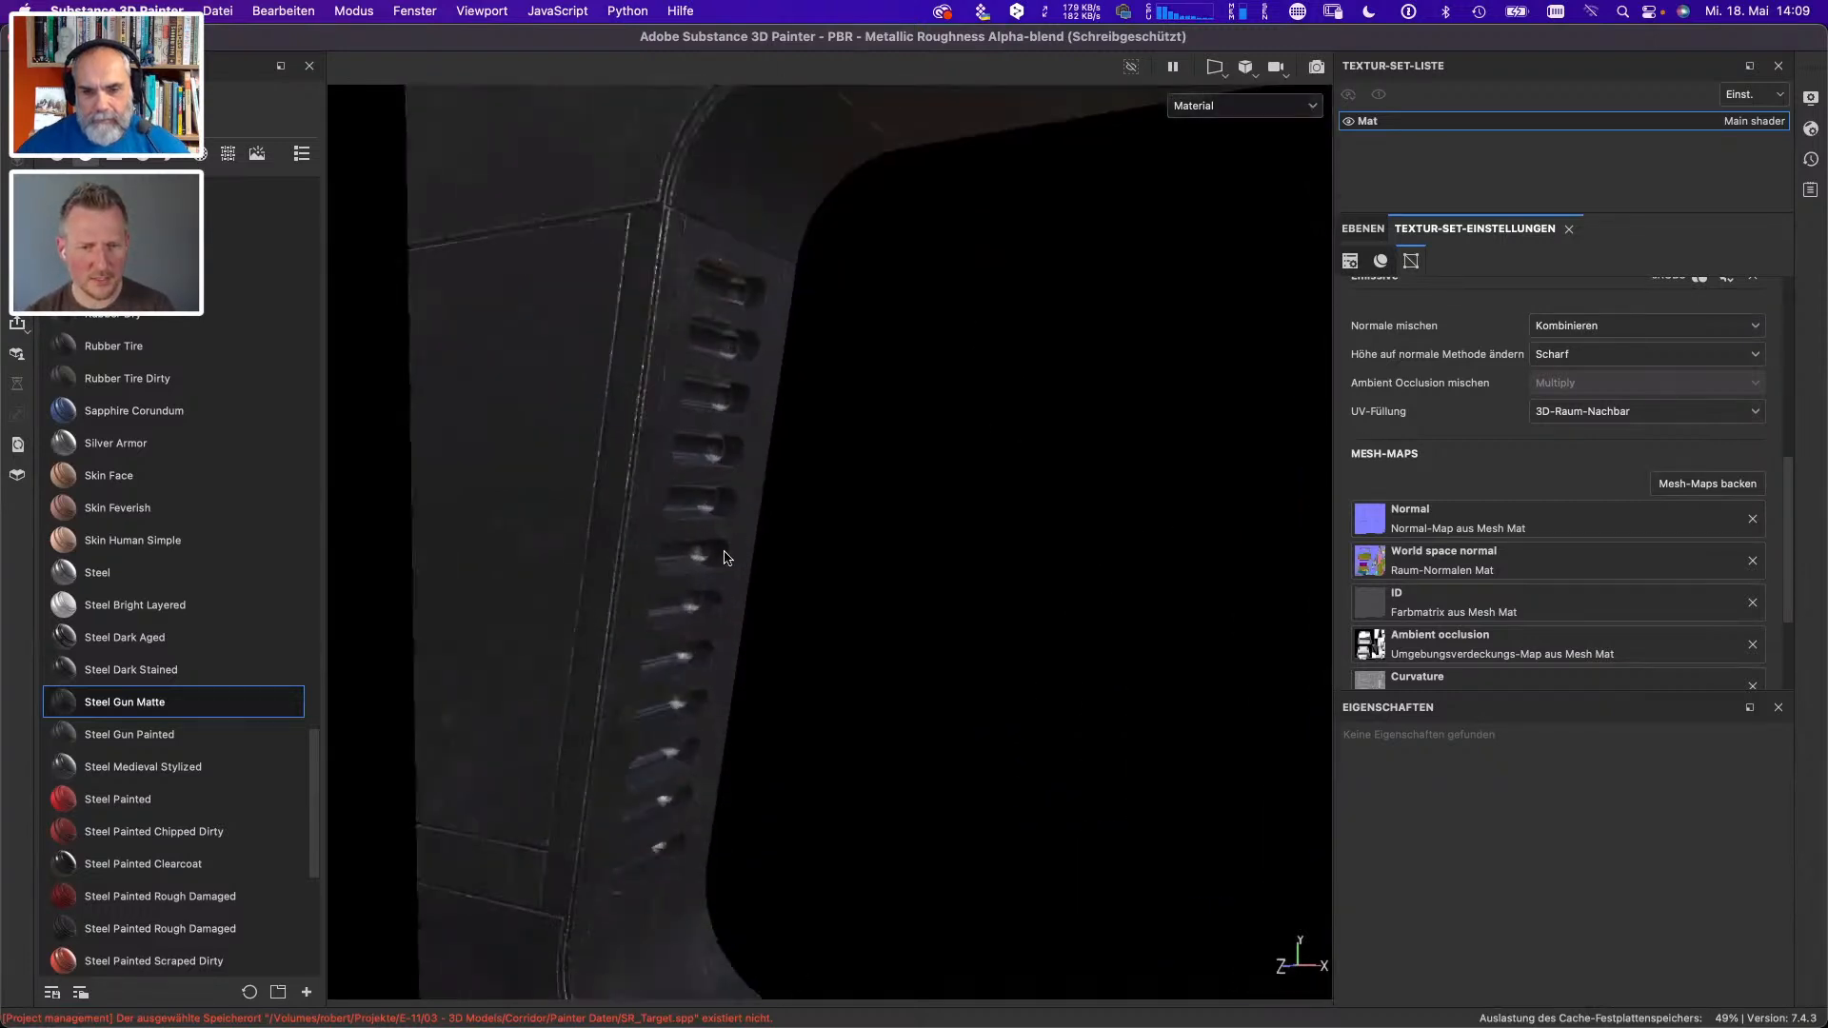
scroll(637, 577, down, 5)
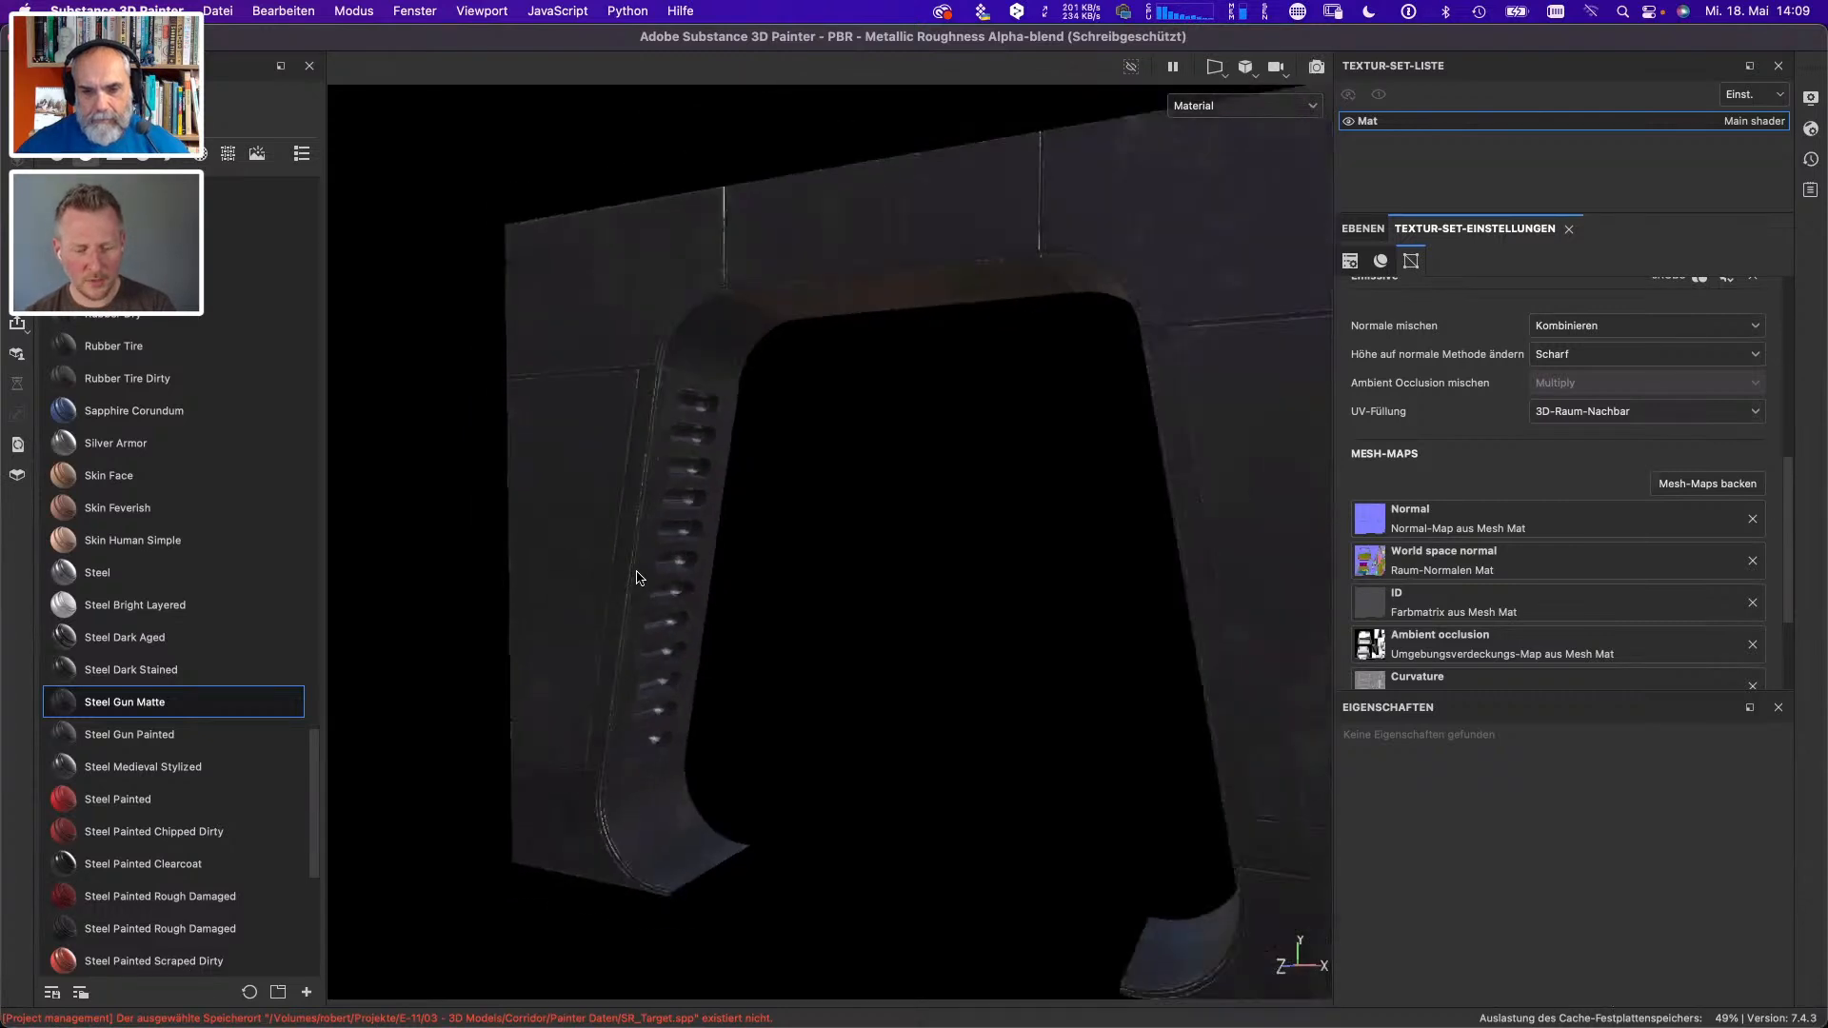
drag(636, 569, 963, 515)
drag(1049, 694, 1327, 751)
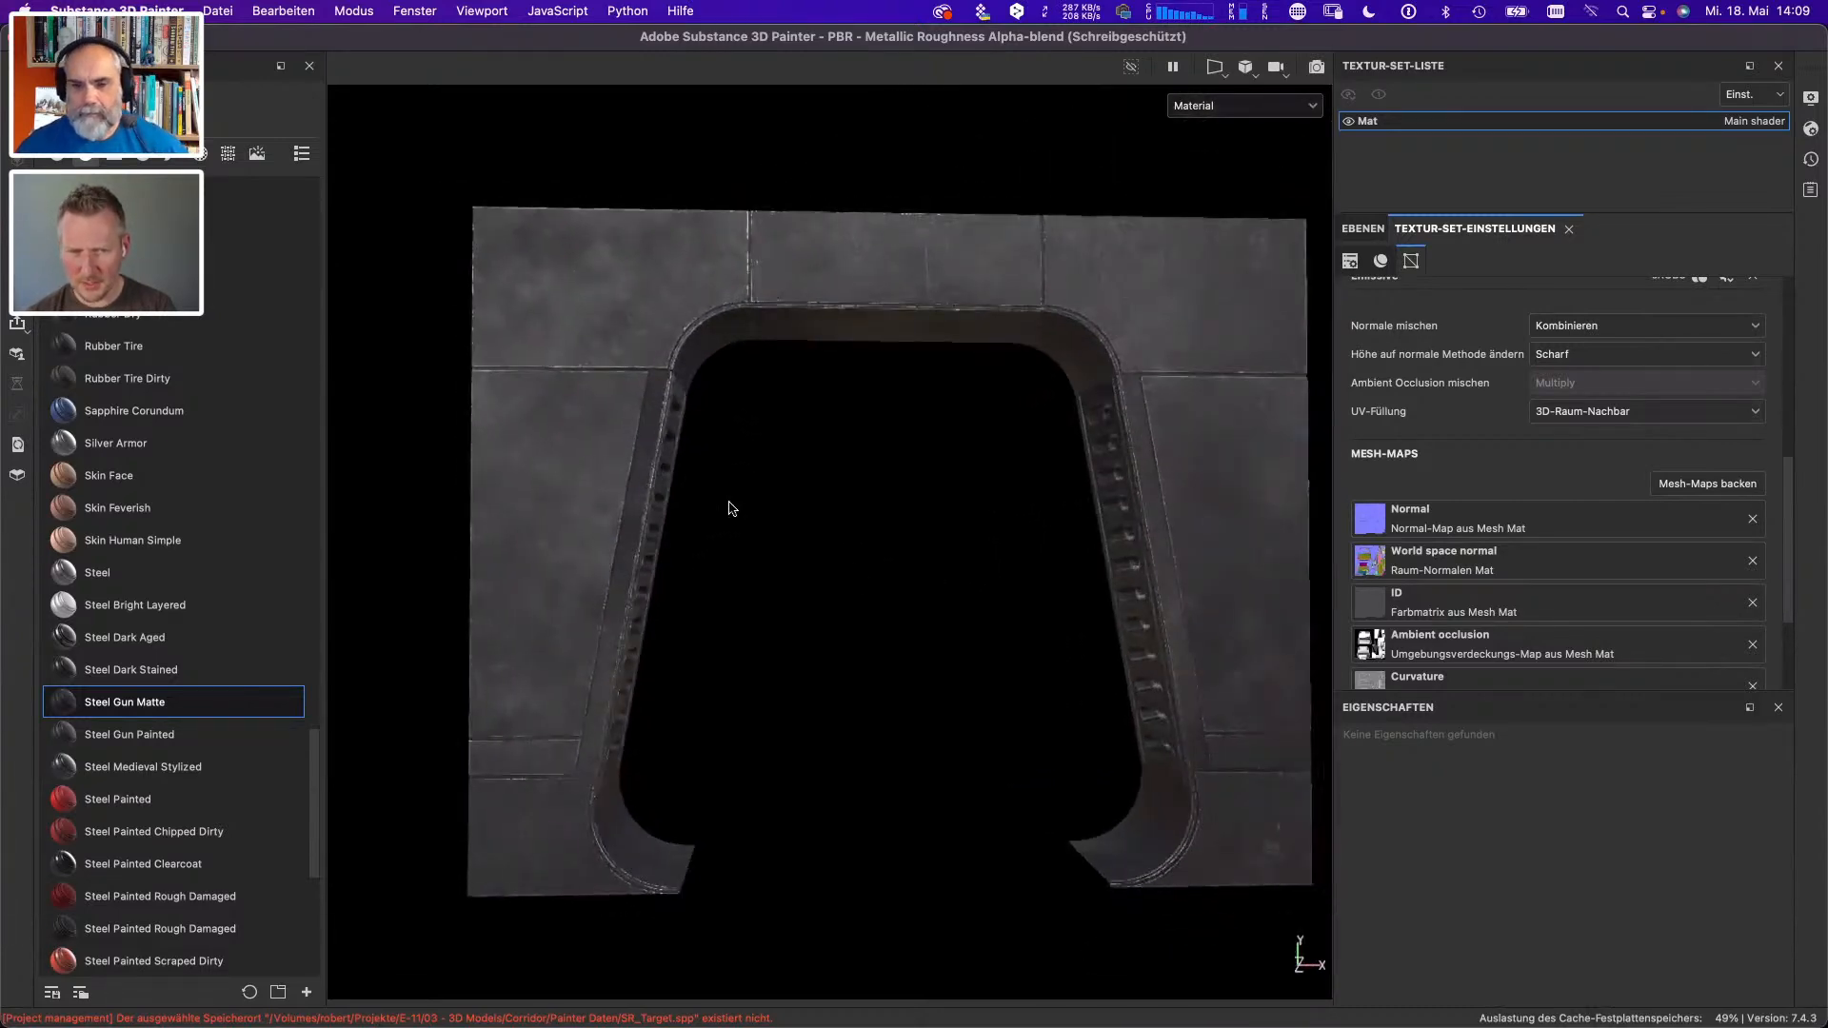
drag(727, 506, 547, 472)
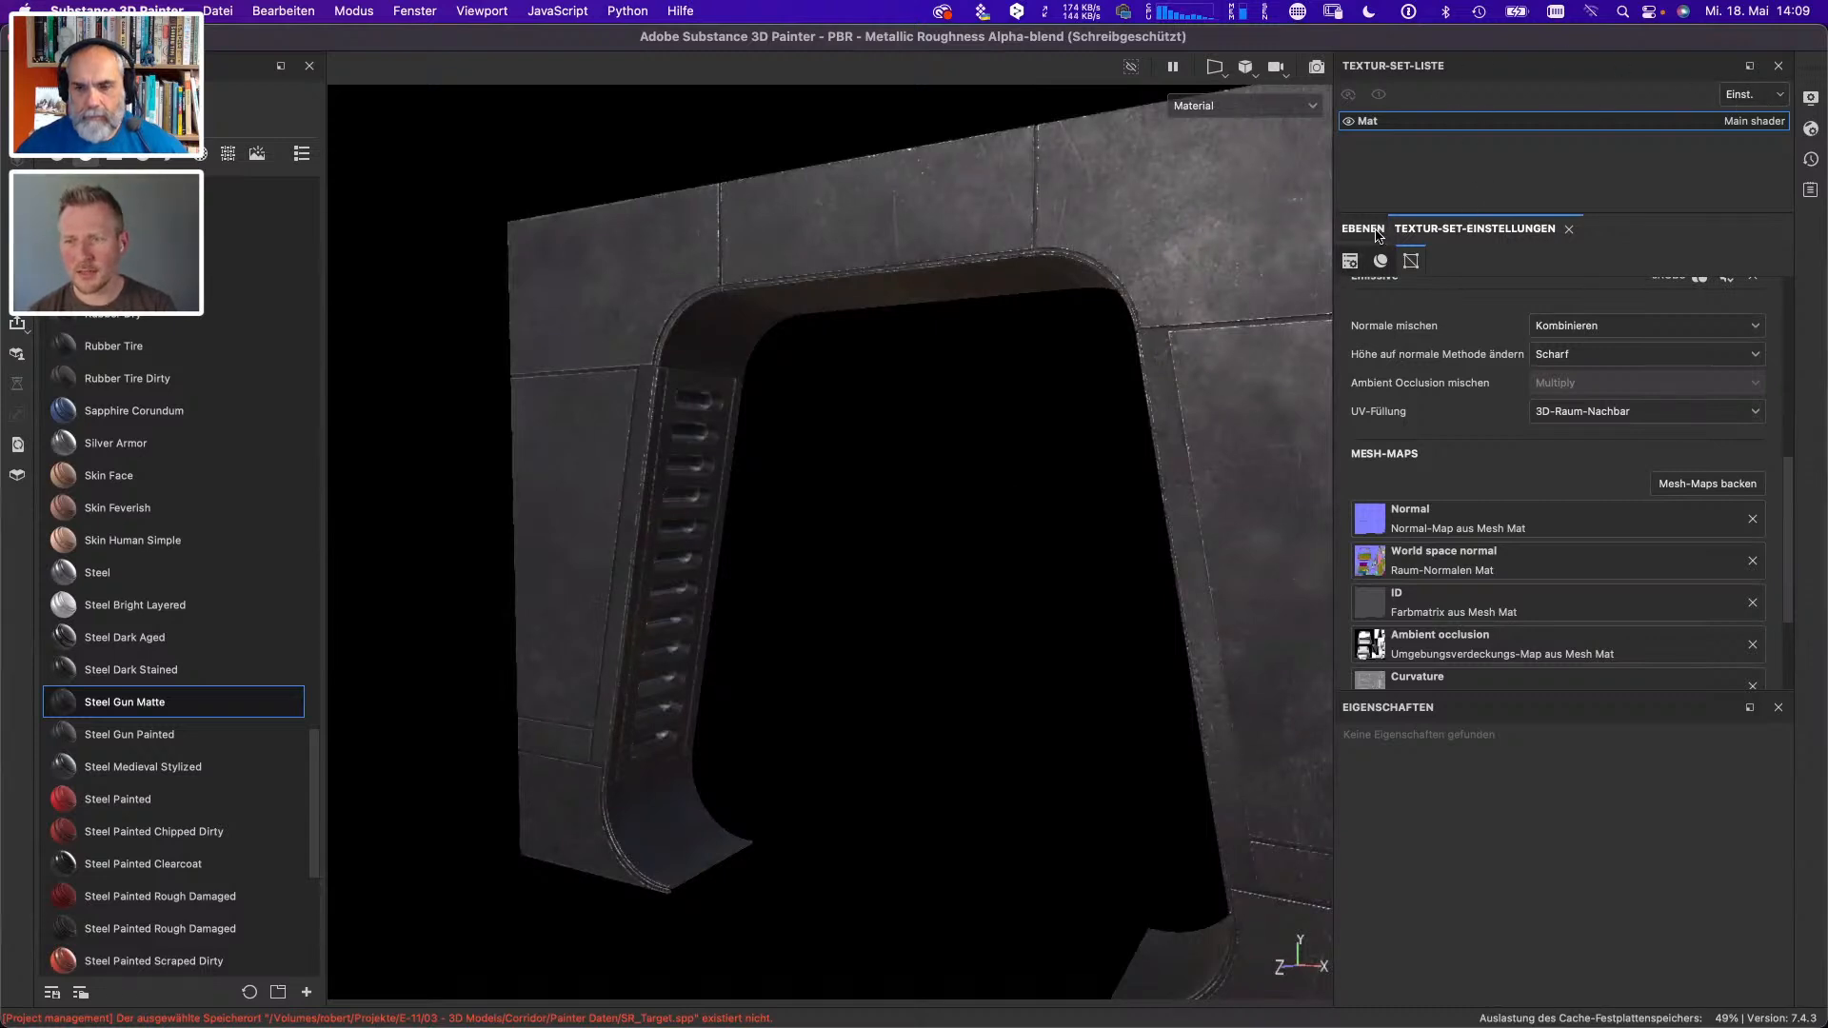
- Expand the Steel Gun Matte layer group and toggle its Sharpen, Scratches and Metal layers to compare their effect on the frame
click(1363, 229)
click(1369, 301)
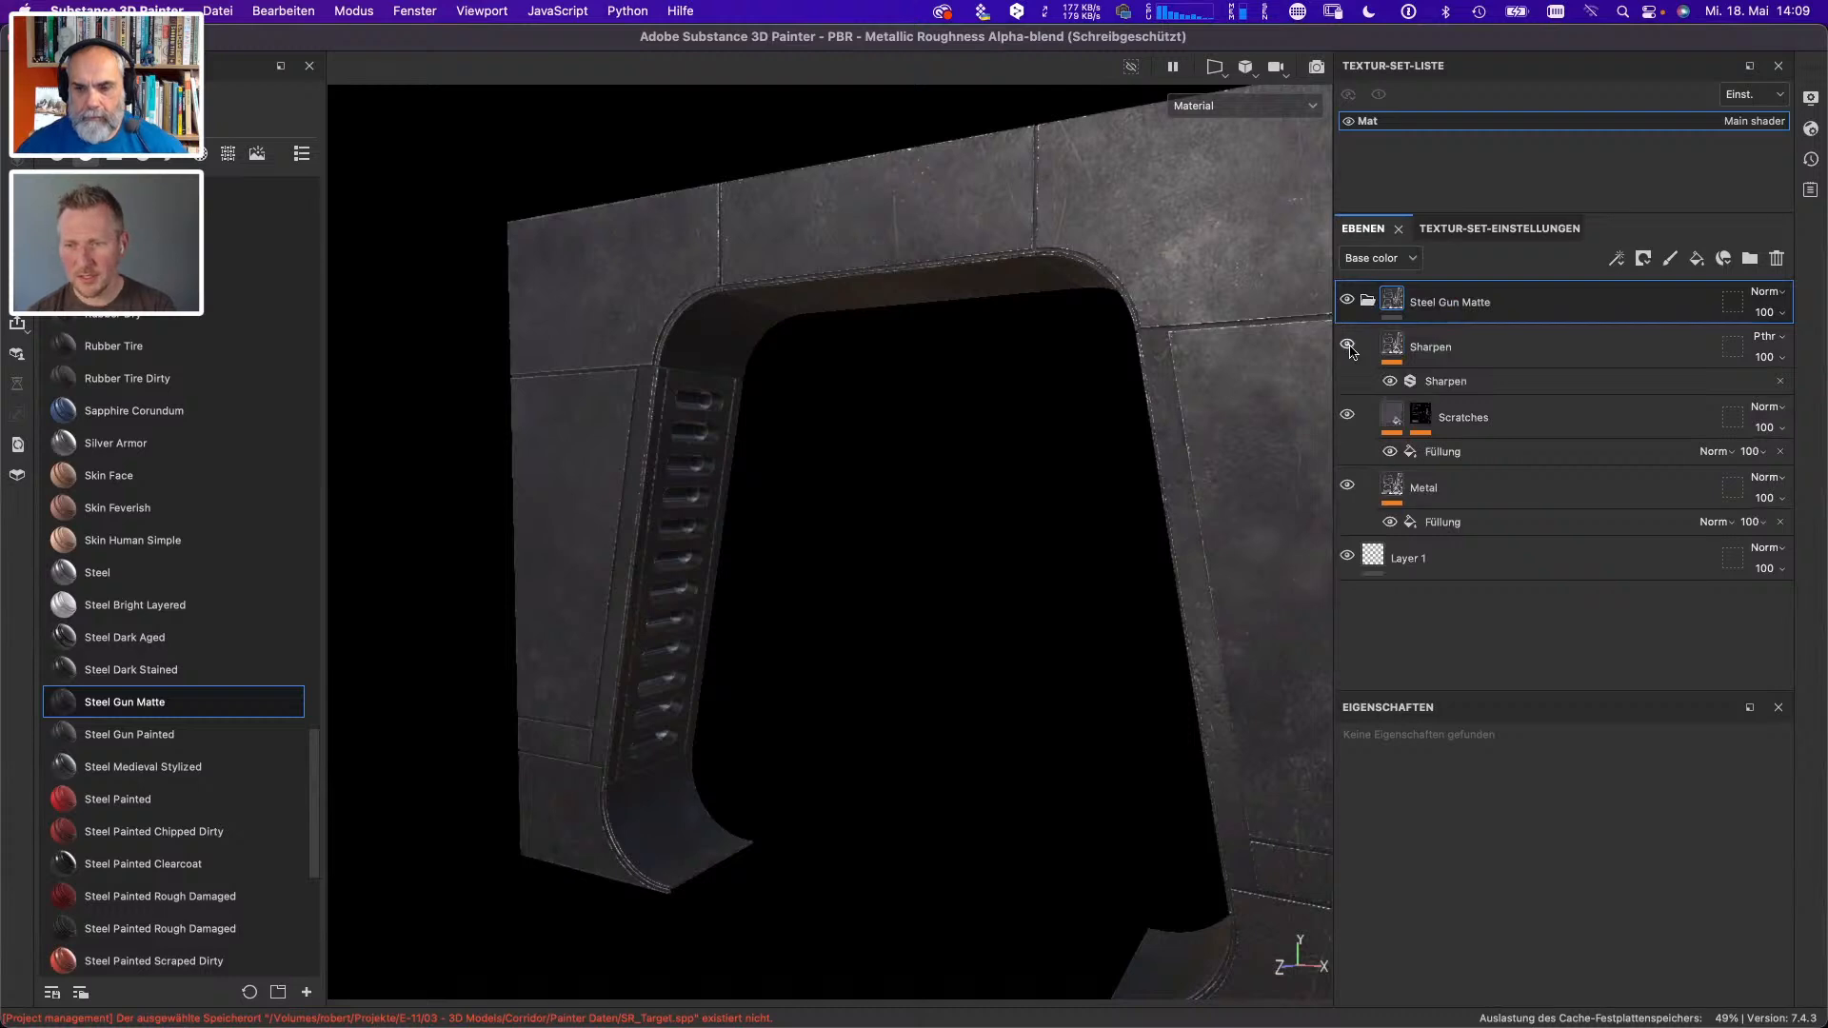
click(1349, 346)
click(1349, 345)
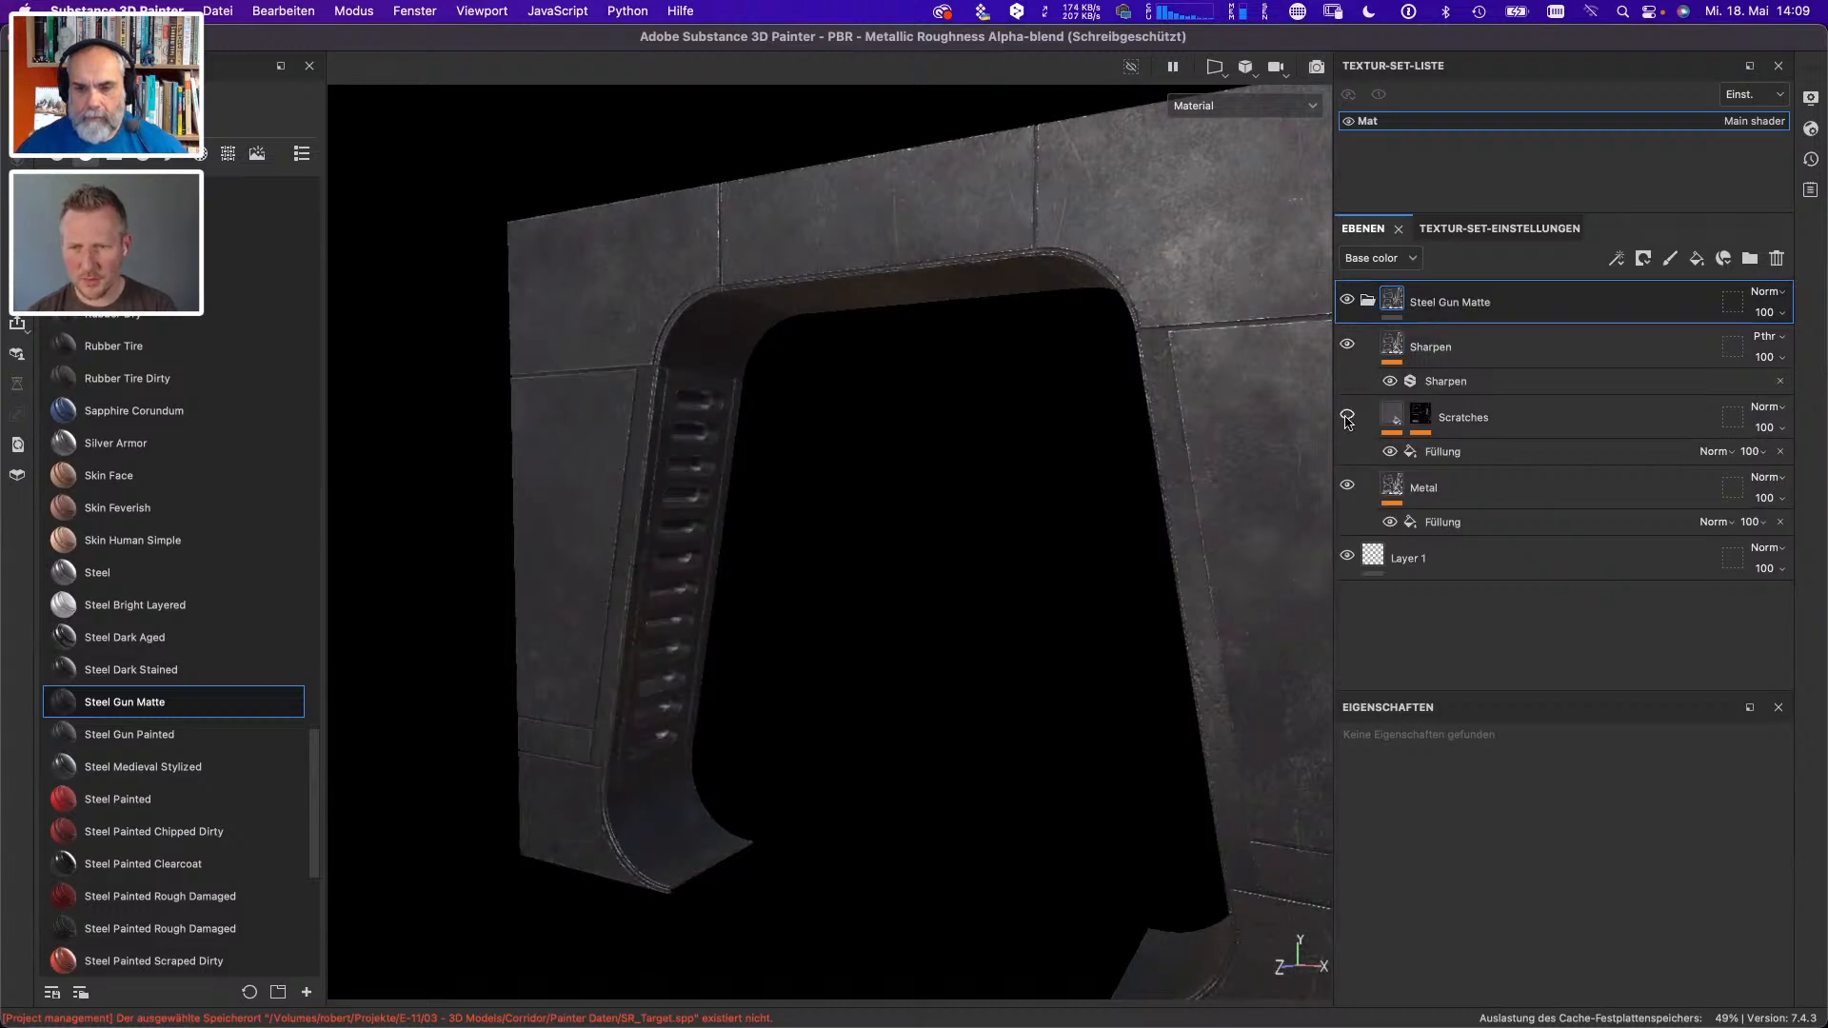
click(1346, 417)
click(1346, 417)
click(1346, 418)
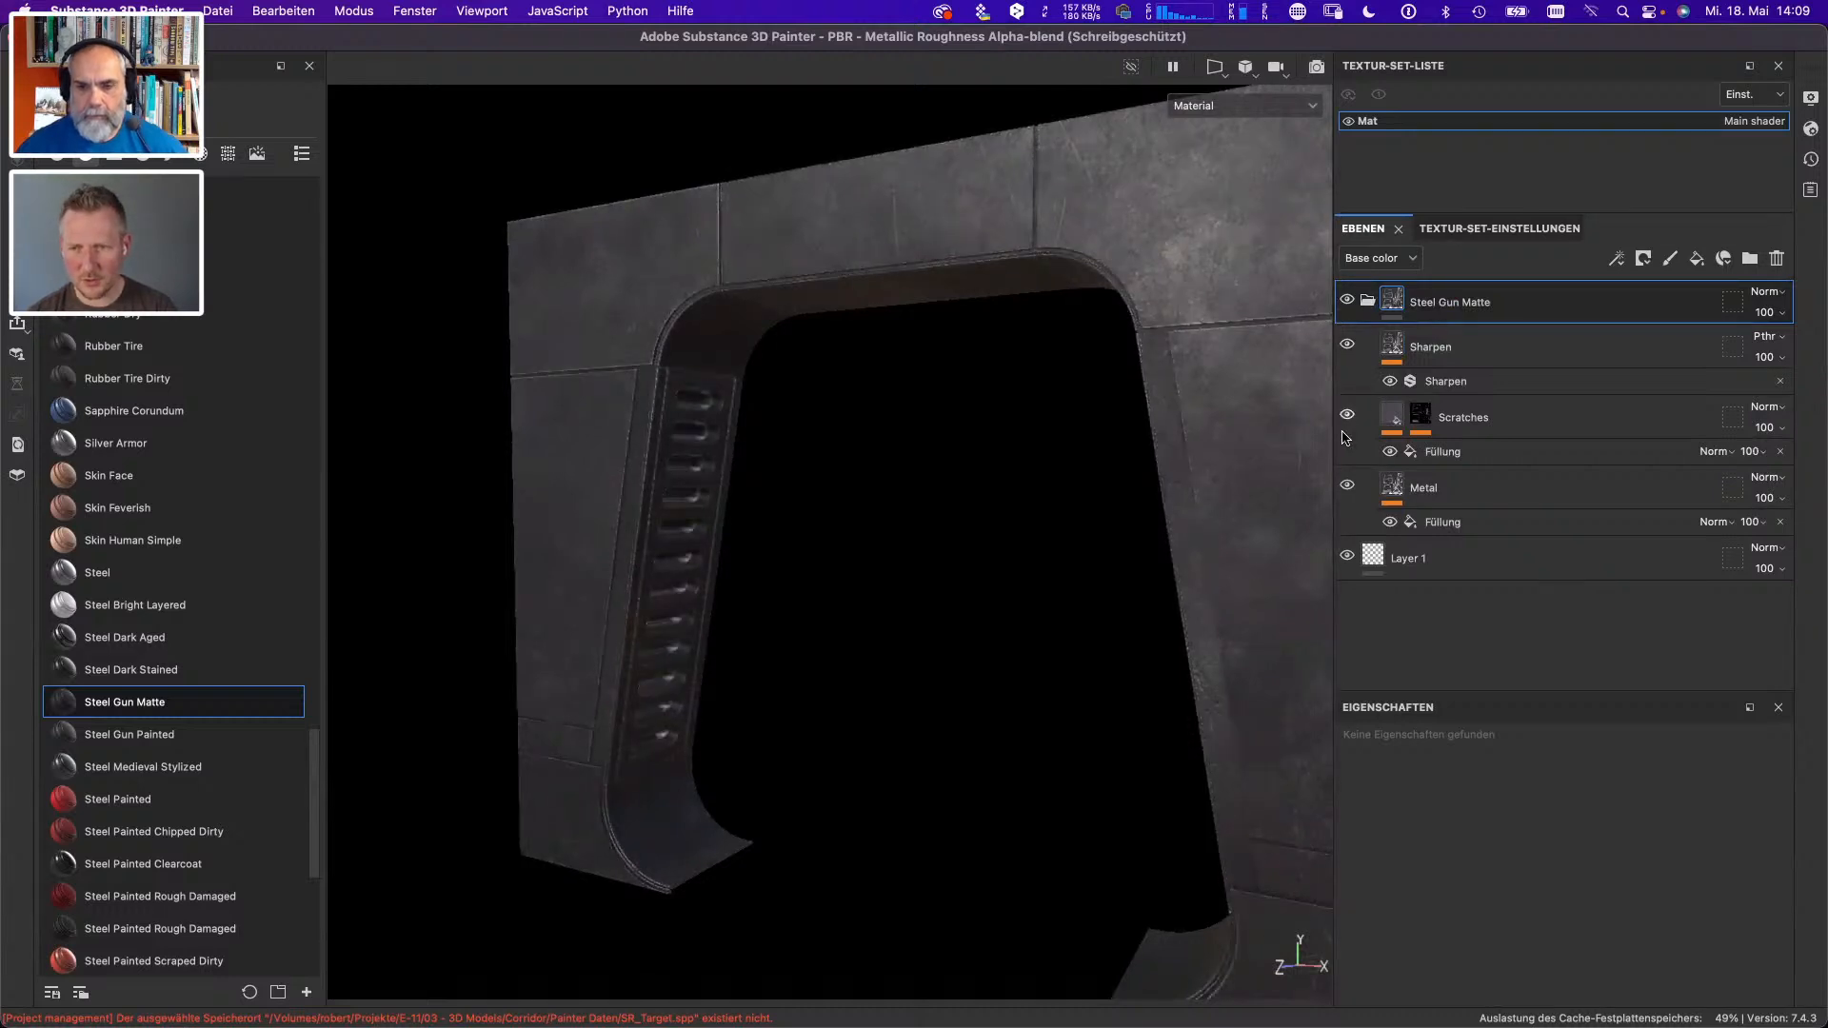
click(1346, 485)
click(1346, 484)
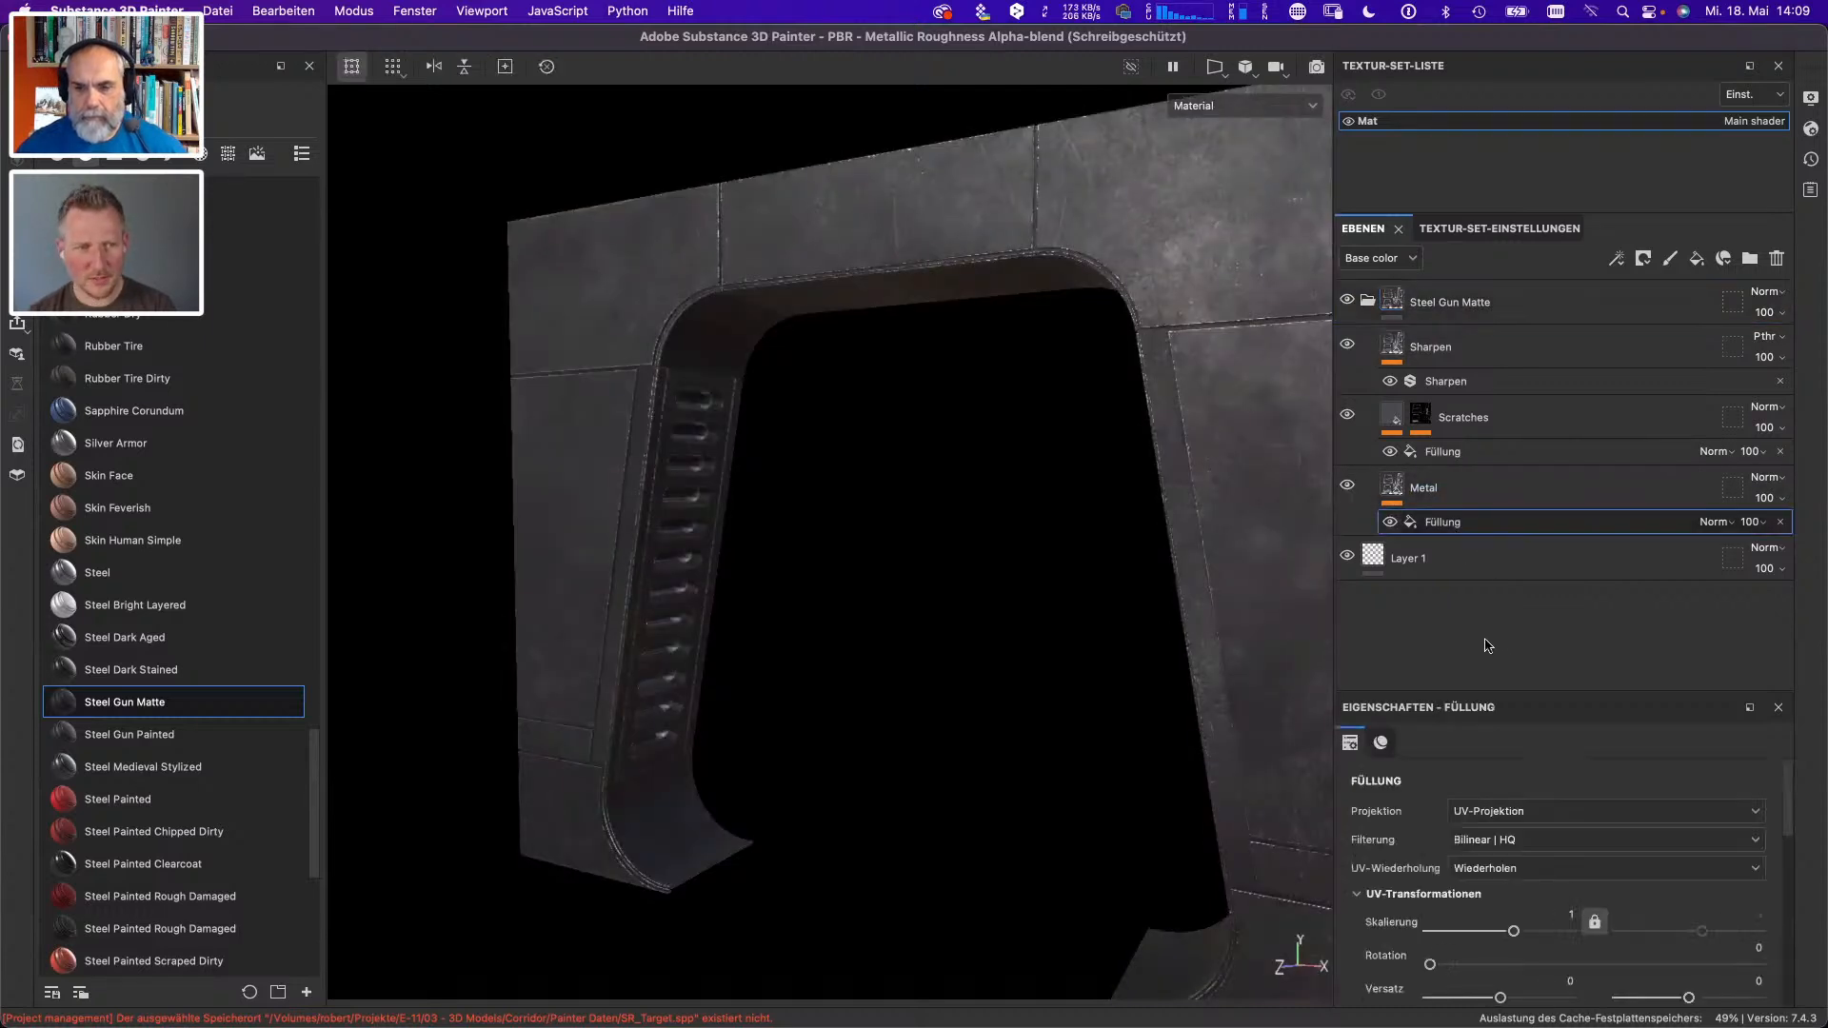
drag(775, 449, 882, 380)
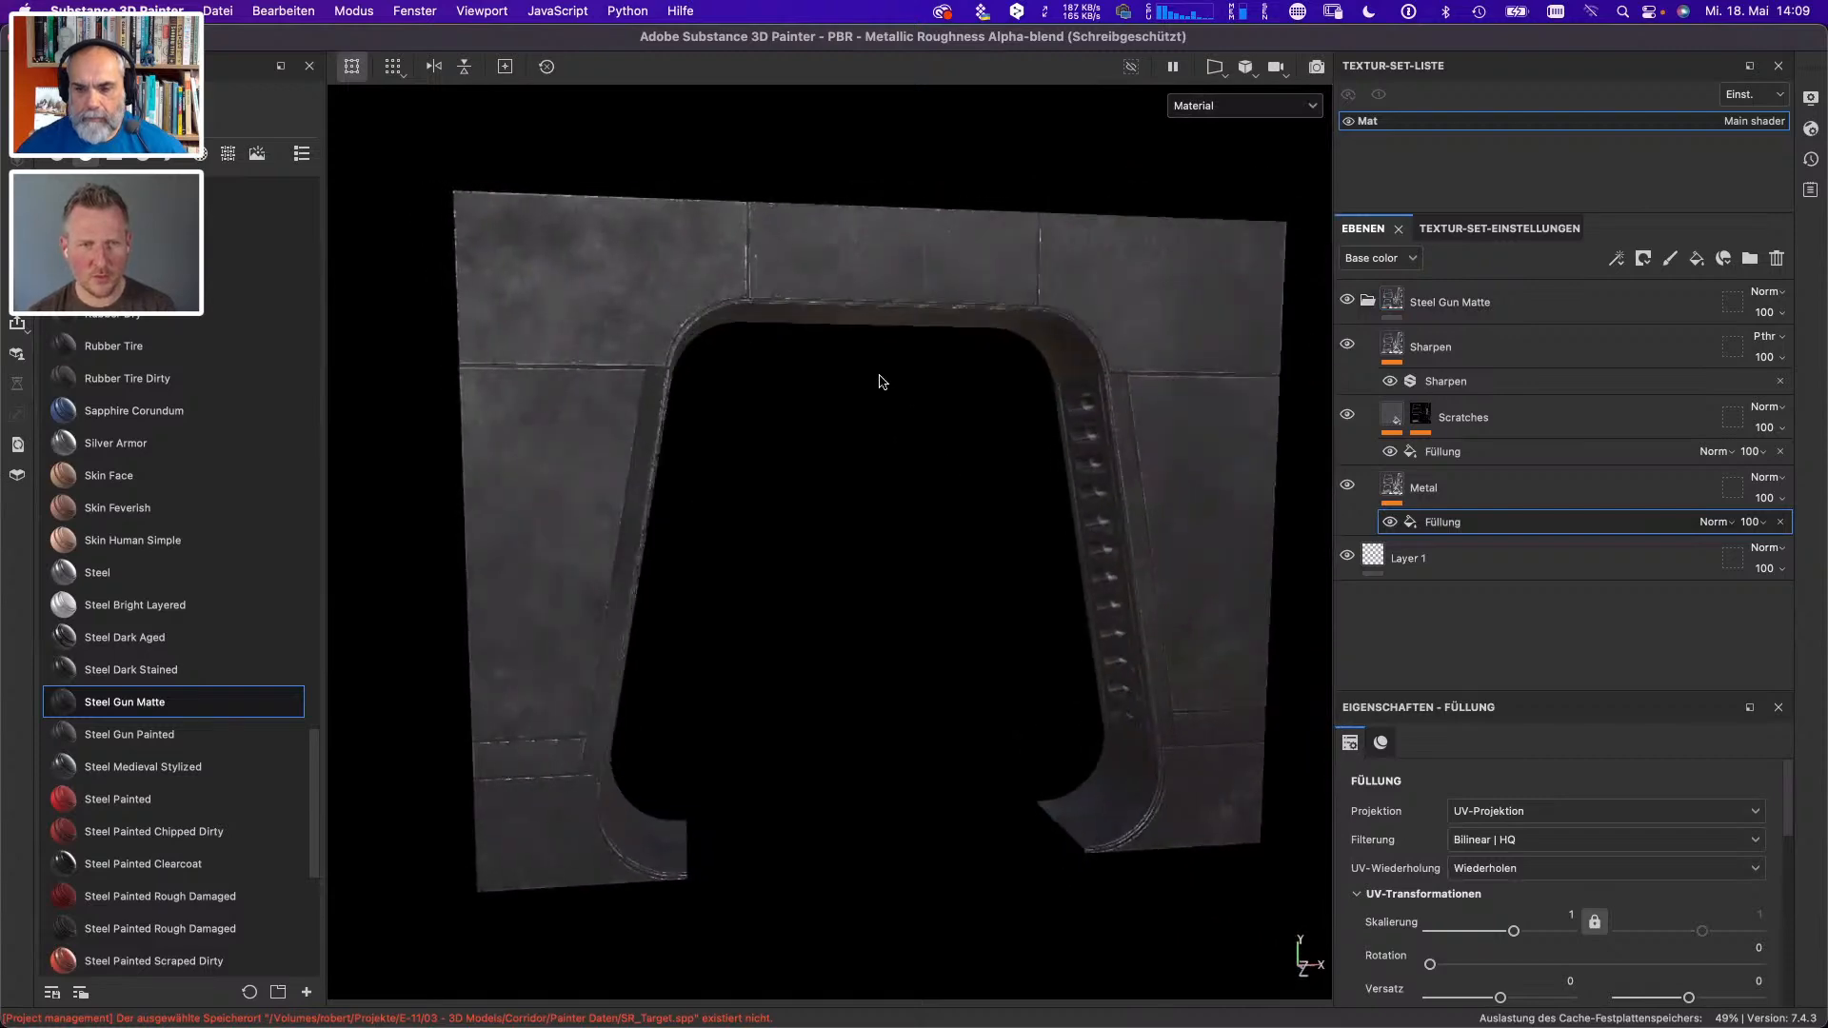
- Open the recent project SR_Target.spp without saving the changes to the door frame project
click(218, 10)
mouse_move(238, 80)
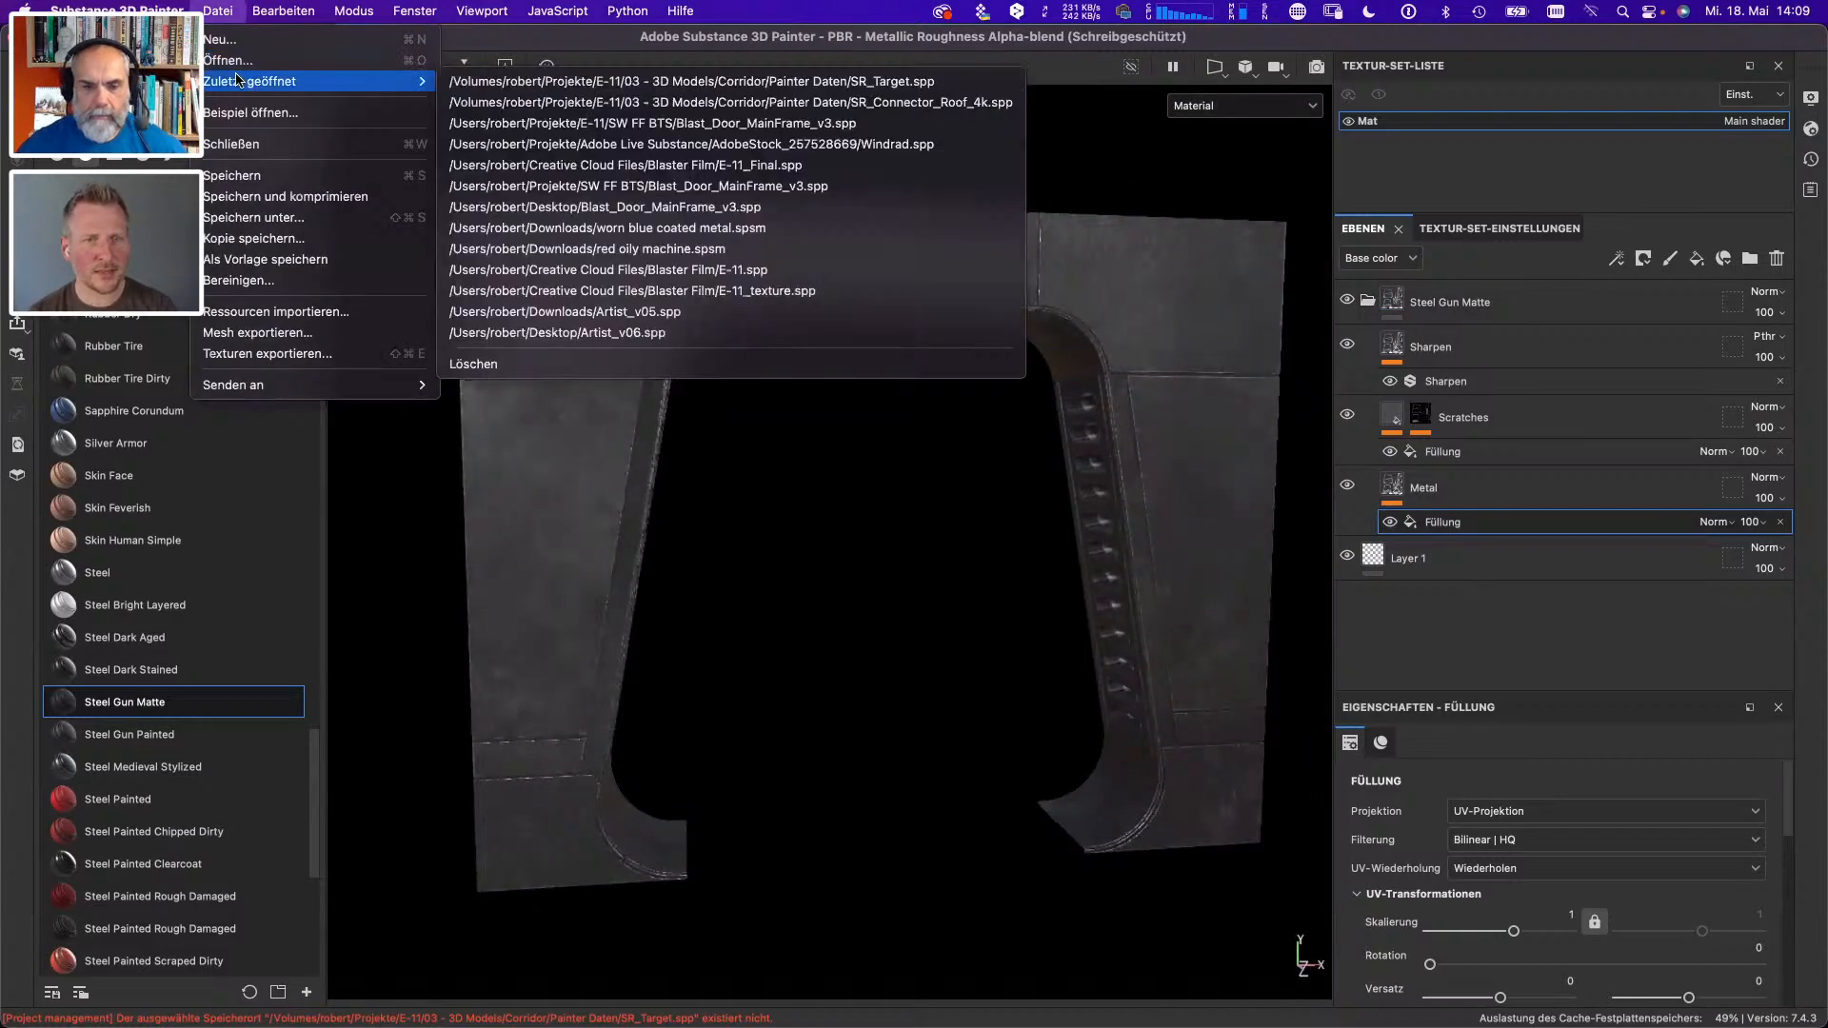
click(678, 102)
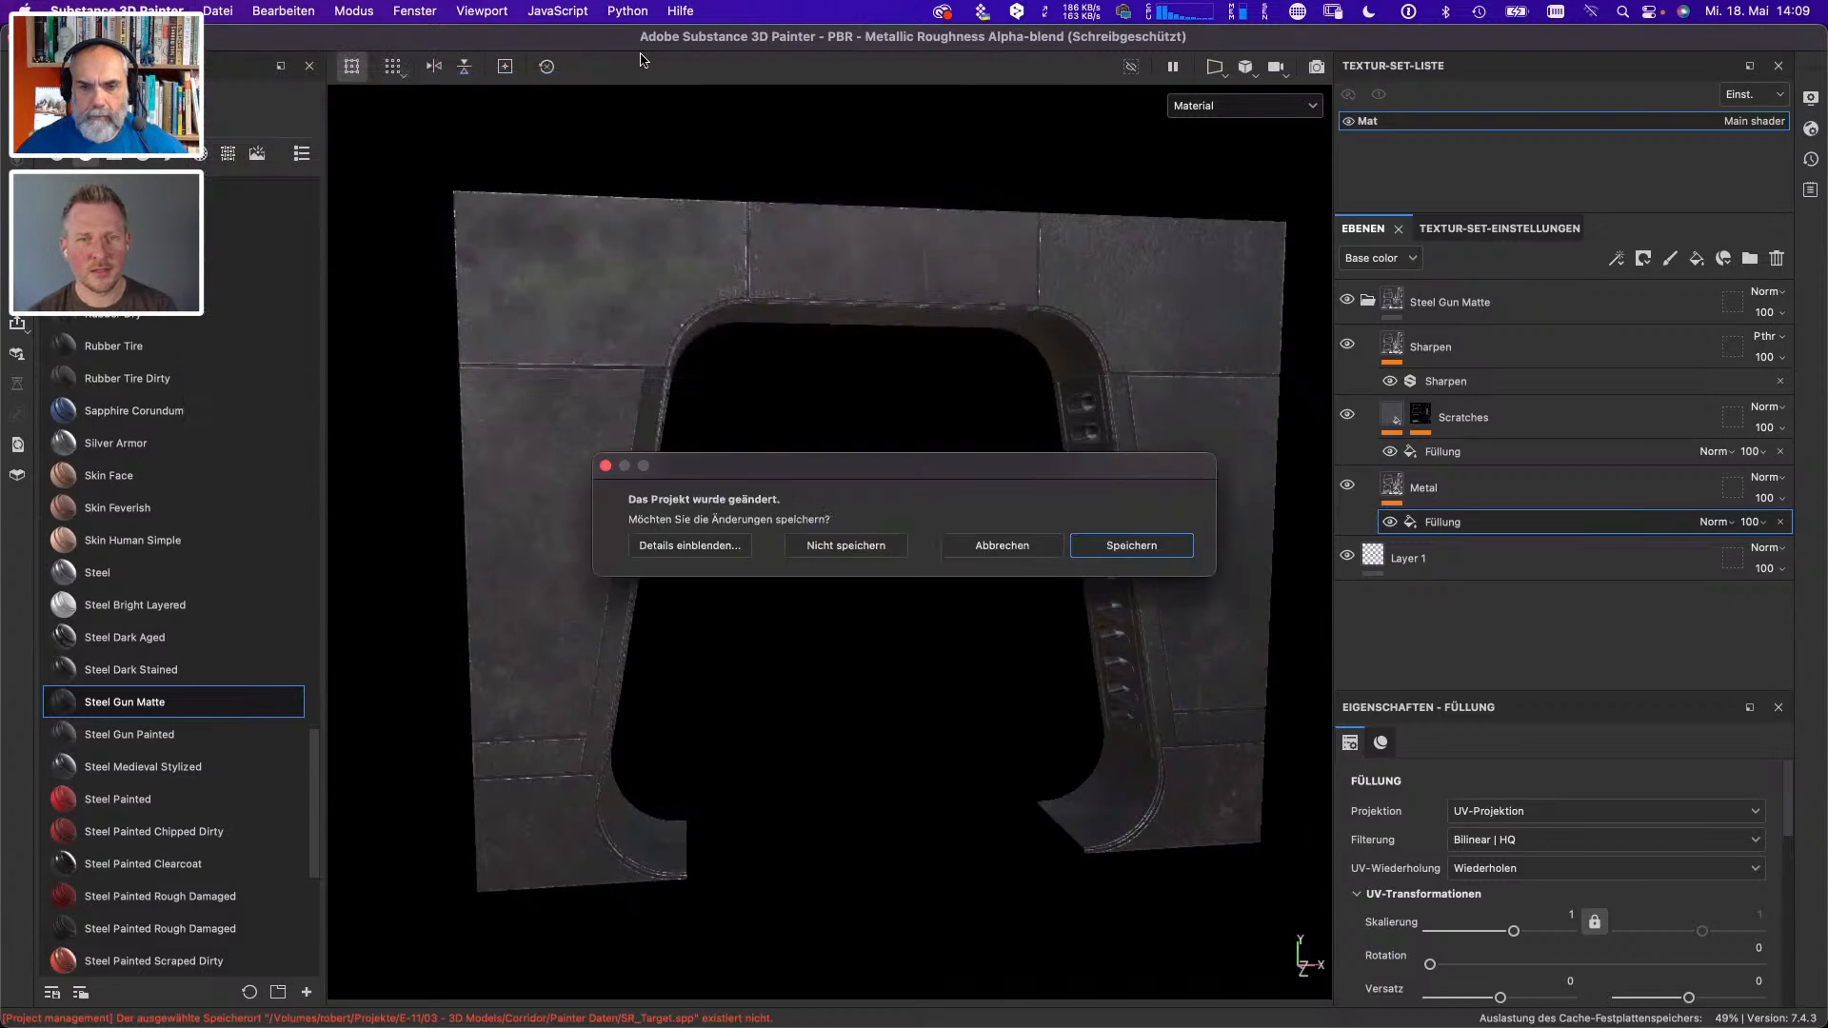
click(824, 557)
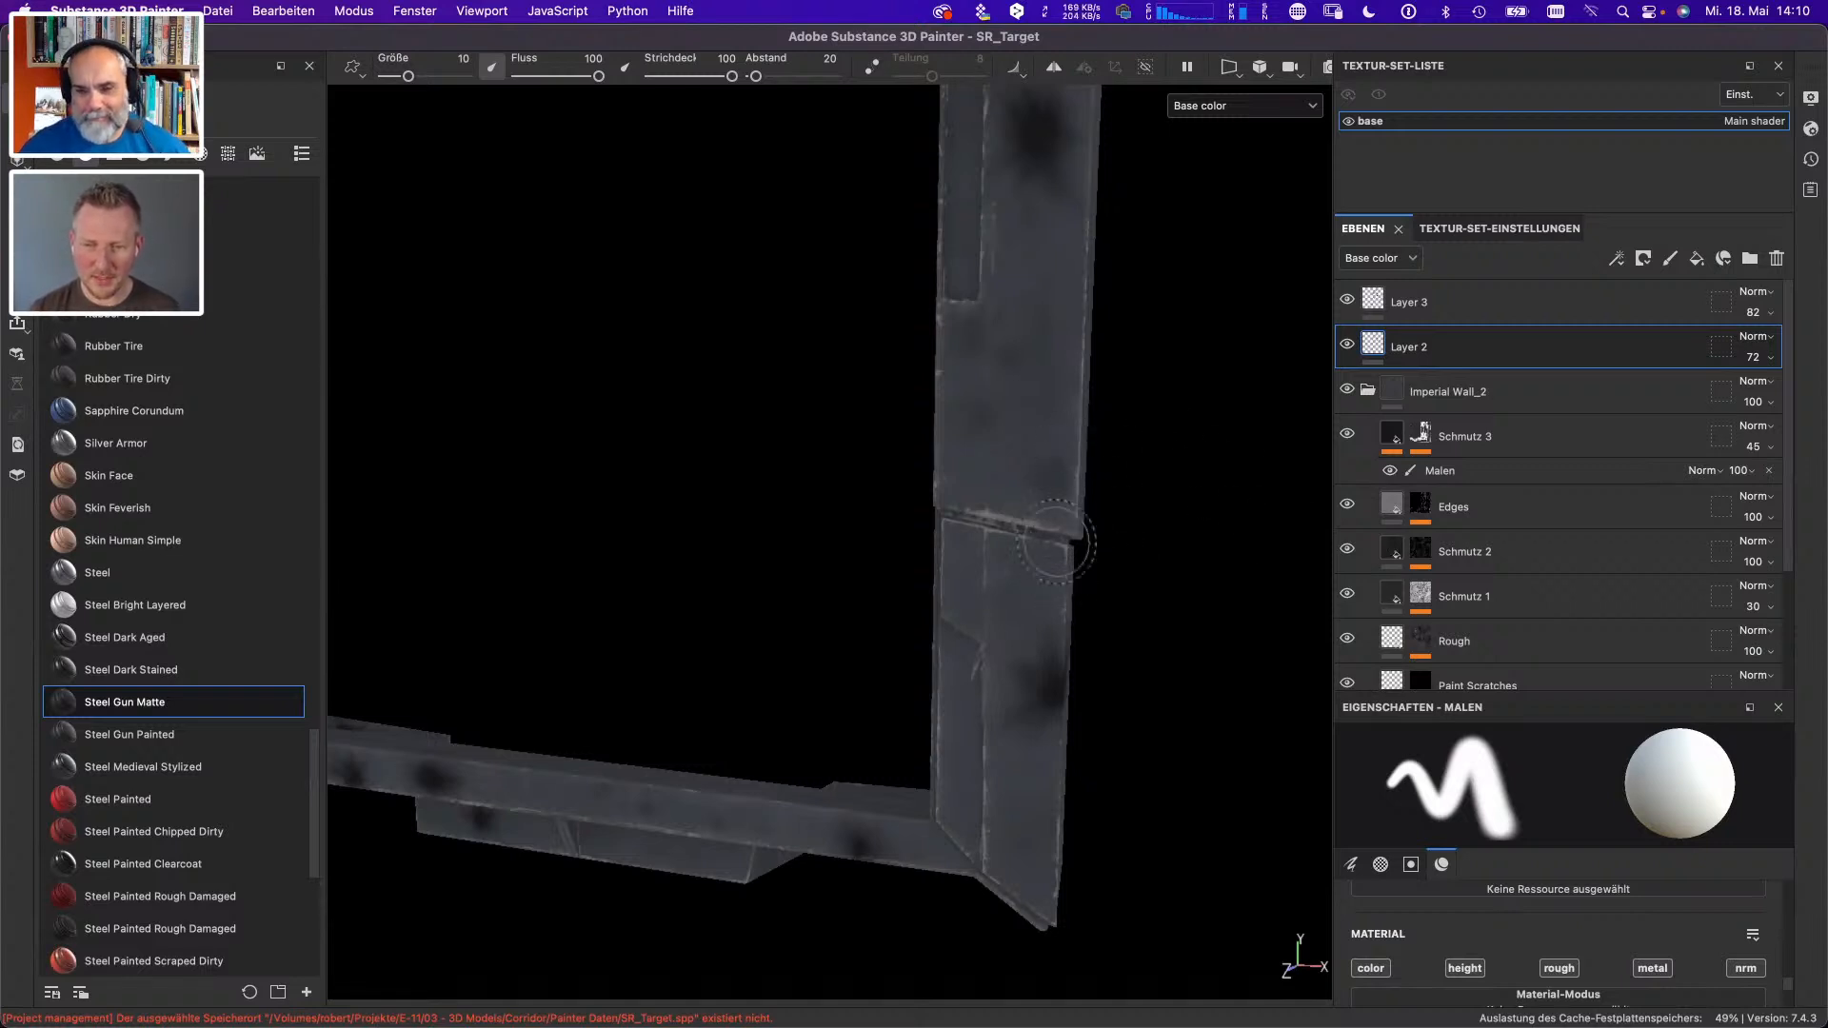
- Examine the painted dirt spots and worn edges on the rectangular wall frame, as a whole and up close
mouse_move(1033, 563)
mouse_down()
mouse_move(927, 518)
mouse_move(1028, 498)
mouse_move(1036, 539)
mouse_move(958, 607)
mouse_move(889, 523)
mouse_move(1048, 559)
mouse_move(953, 581)
mouse_up()
key(f)
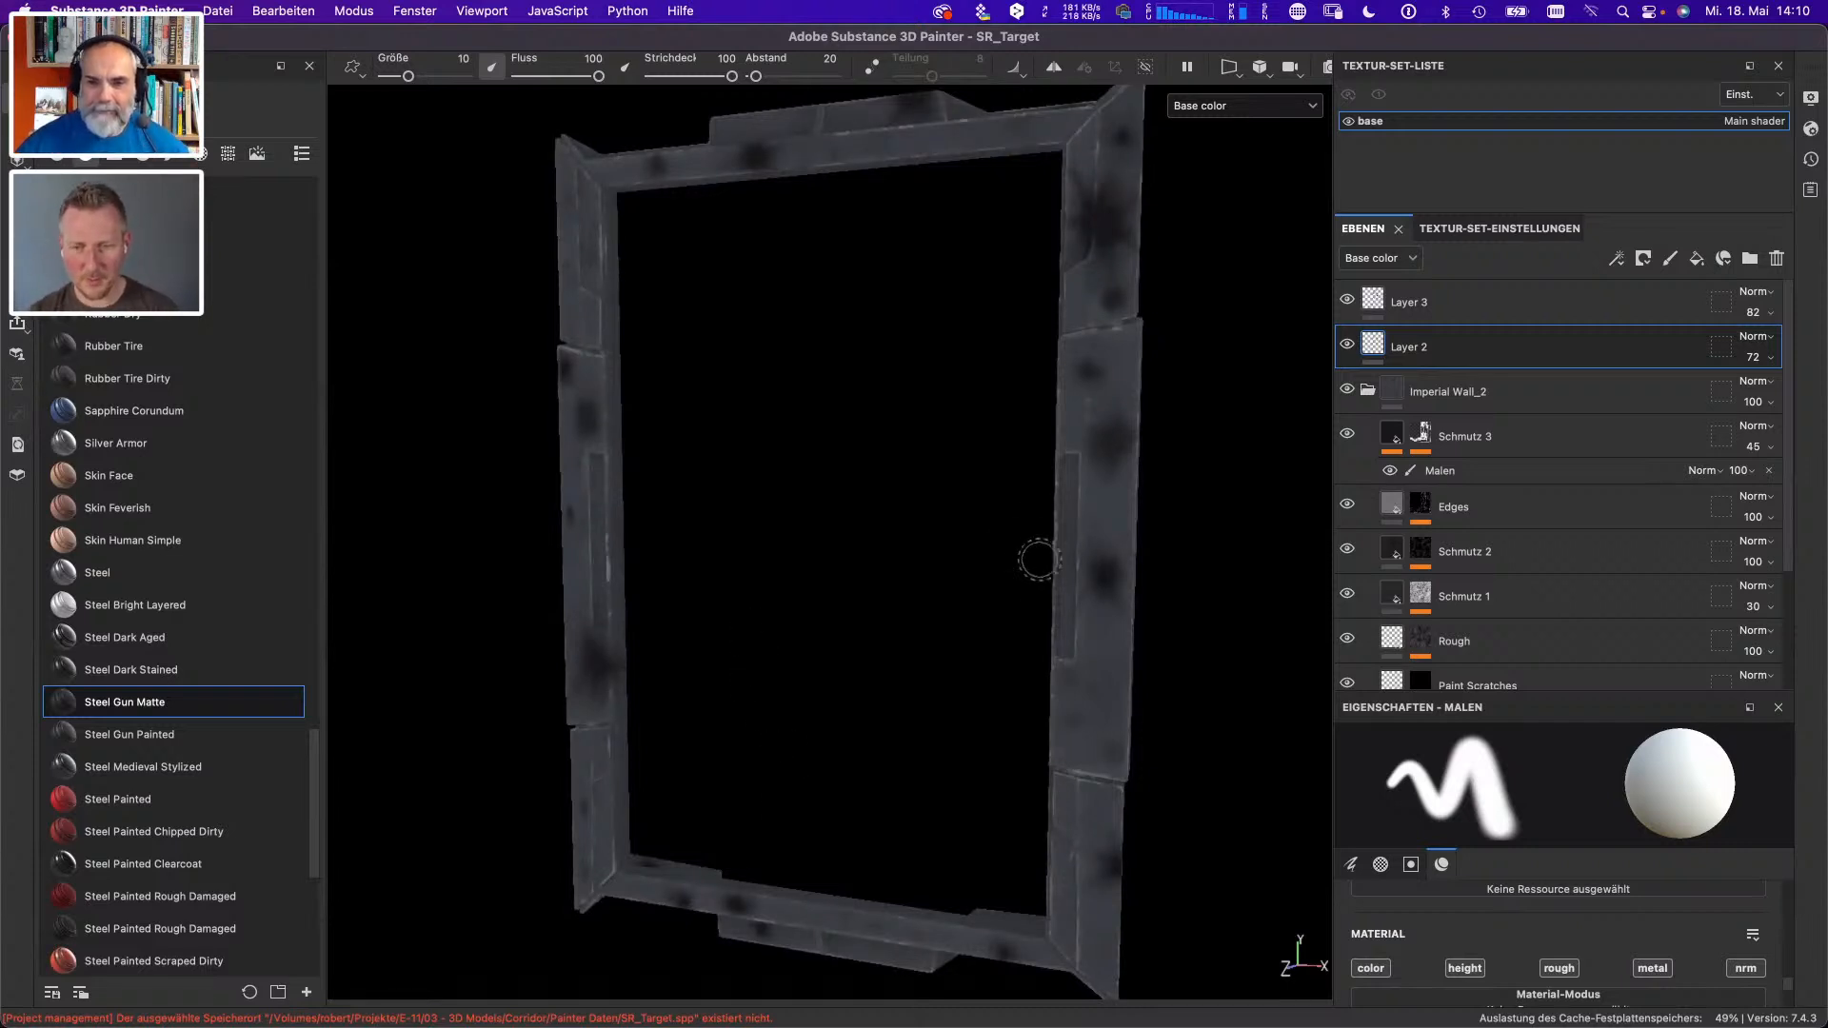
mouse_move(1032, 559)
mouse_down()
mouse_move(946, 547)
mouse_move(1047, 681)
mouse_move(779, 667)
mouse_move(1204, 653)
mouse_up()
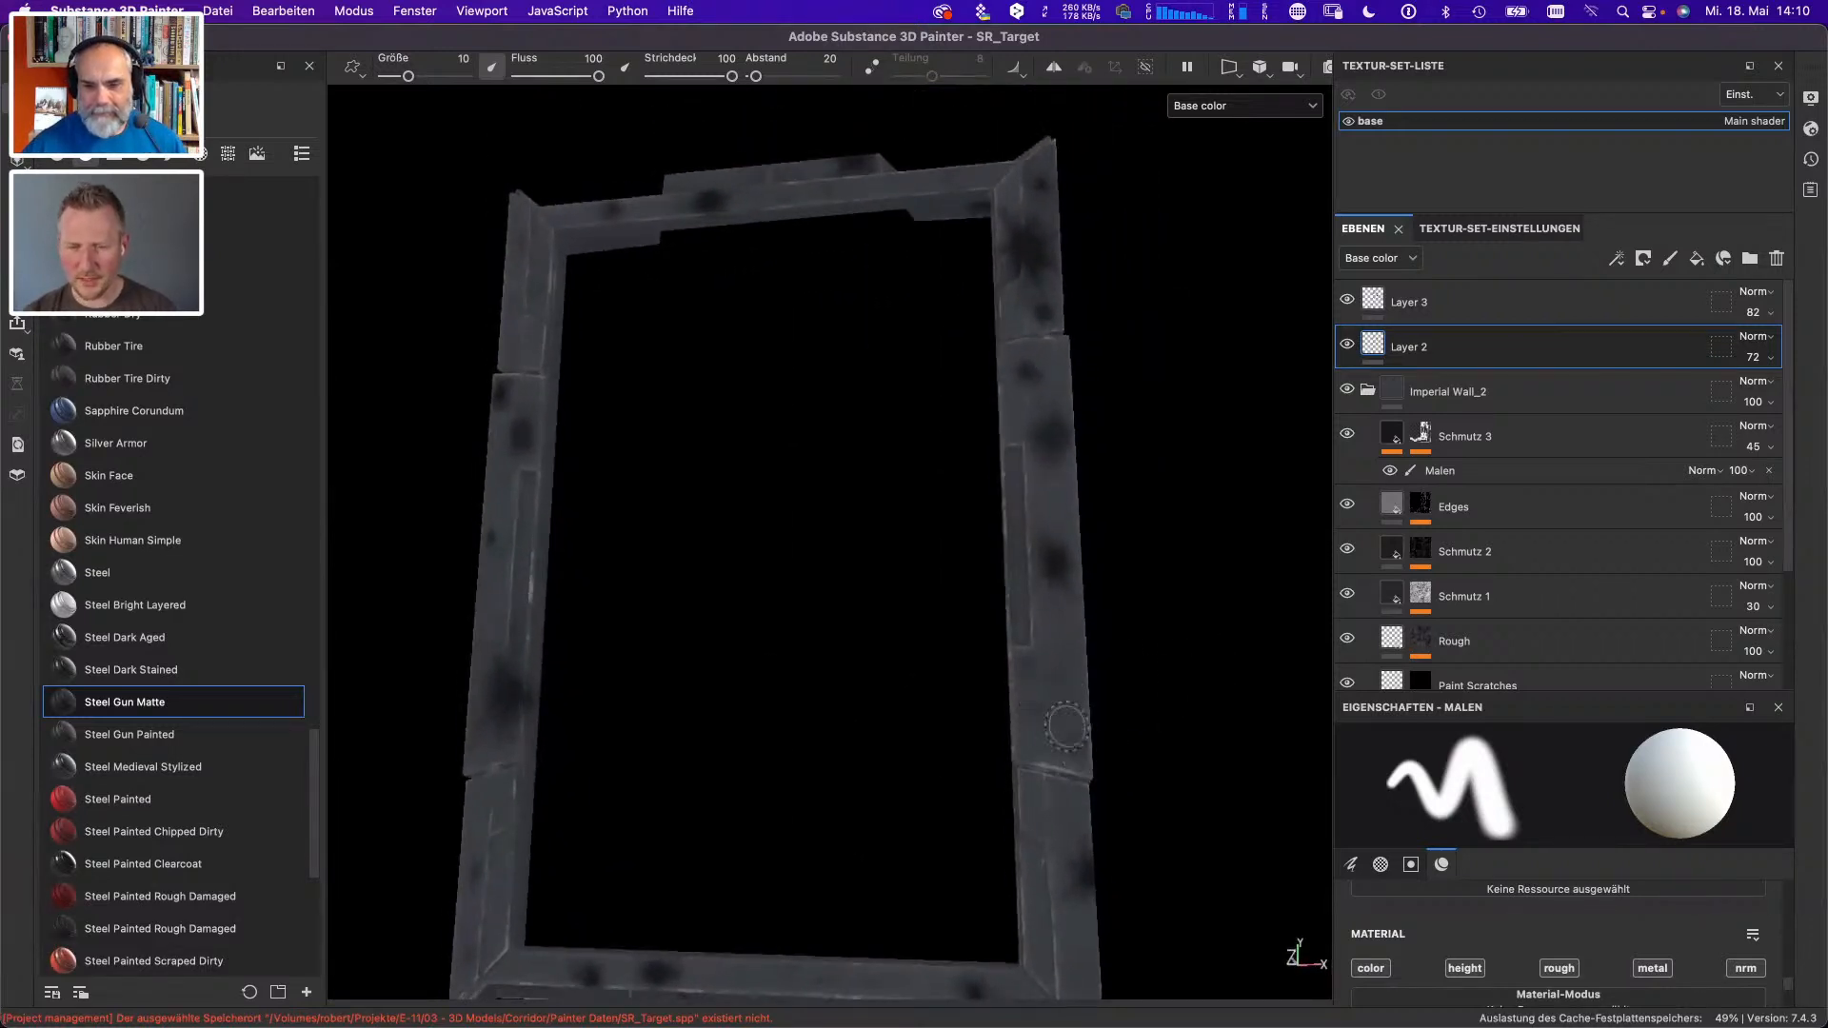
scroll(1066, 727, up, 5)
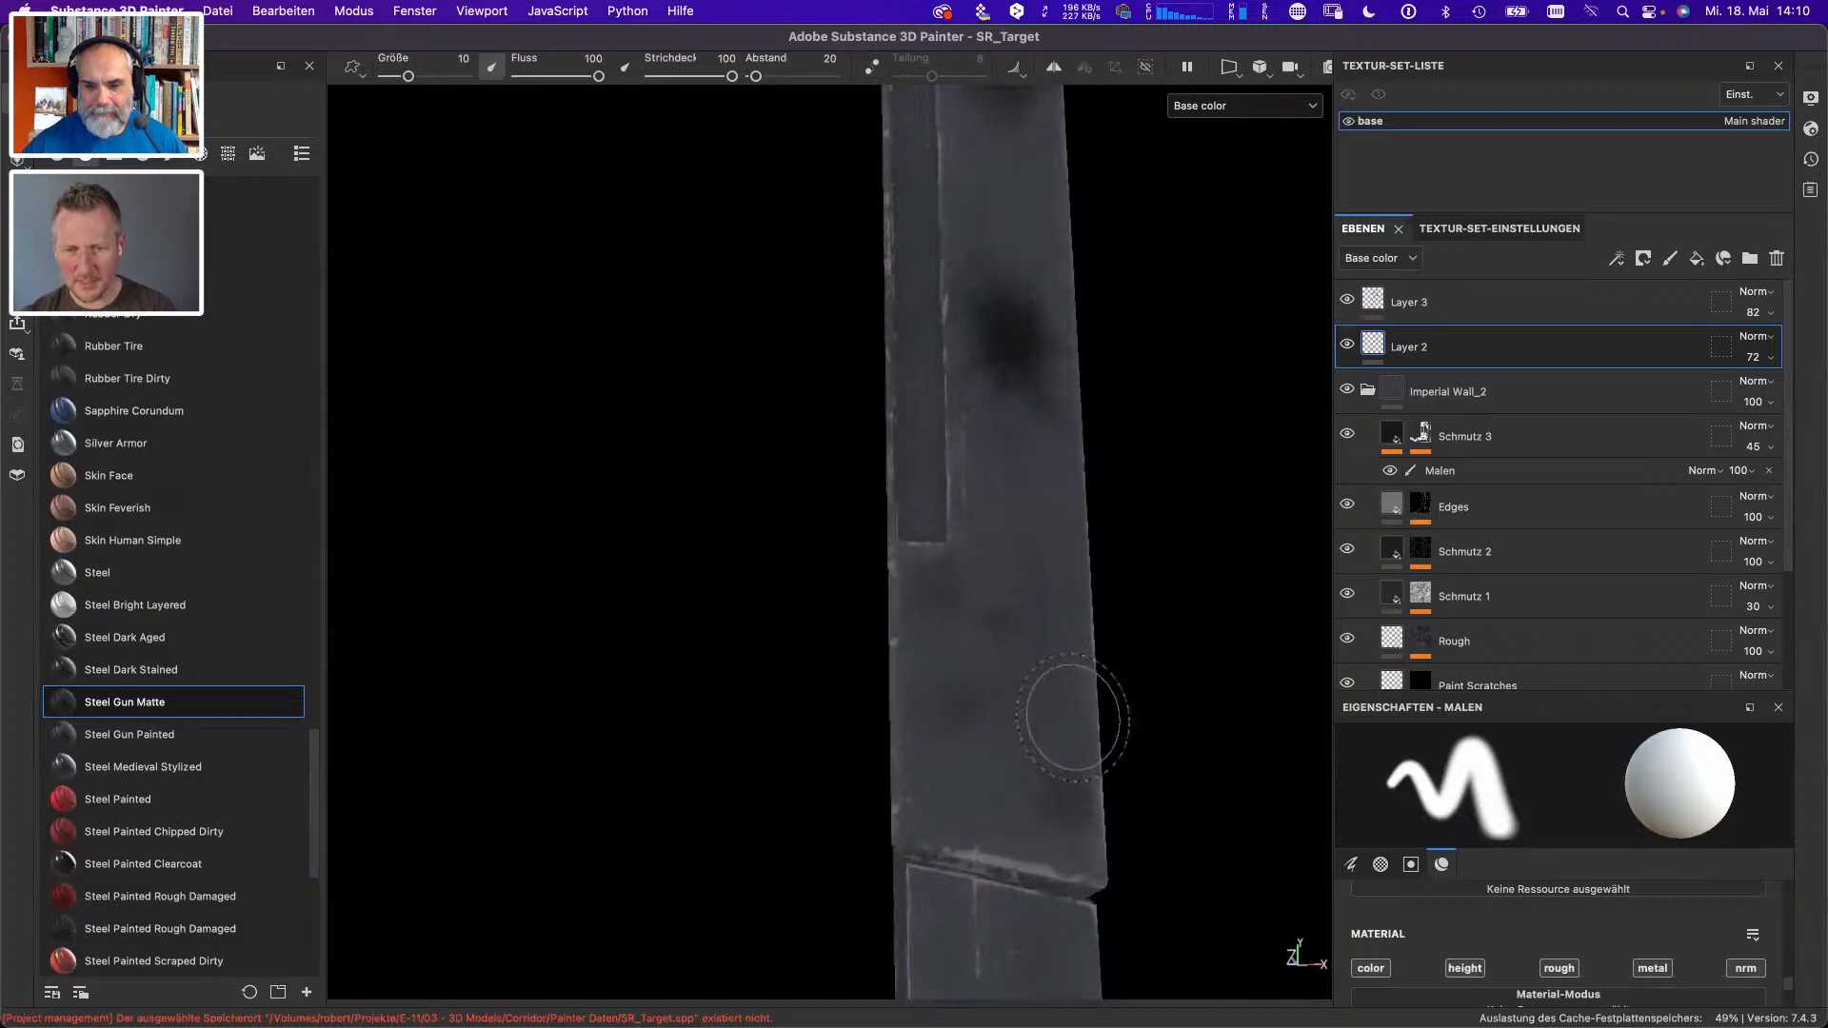
drag(1073, 718, 930, 744)
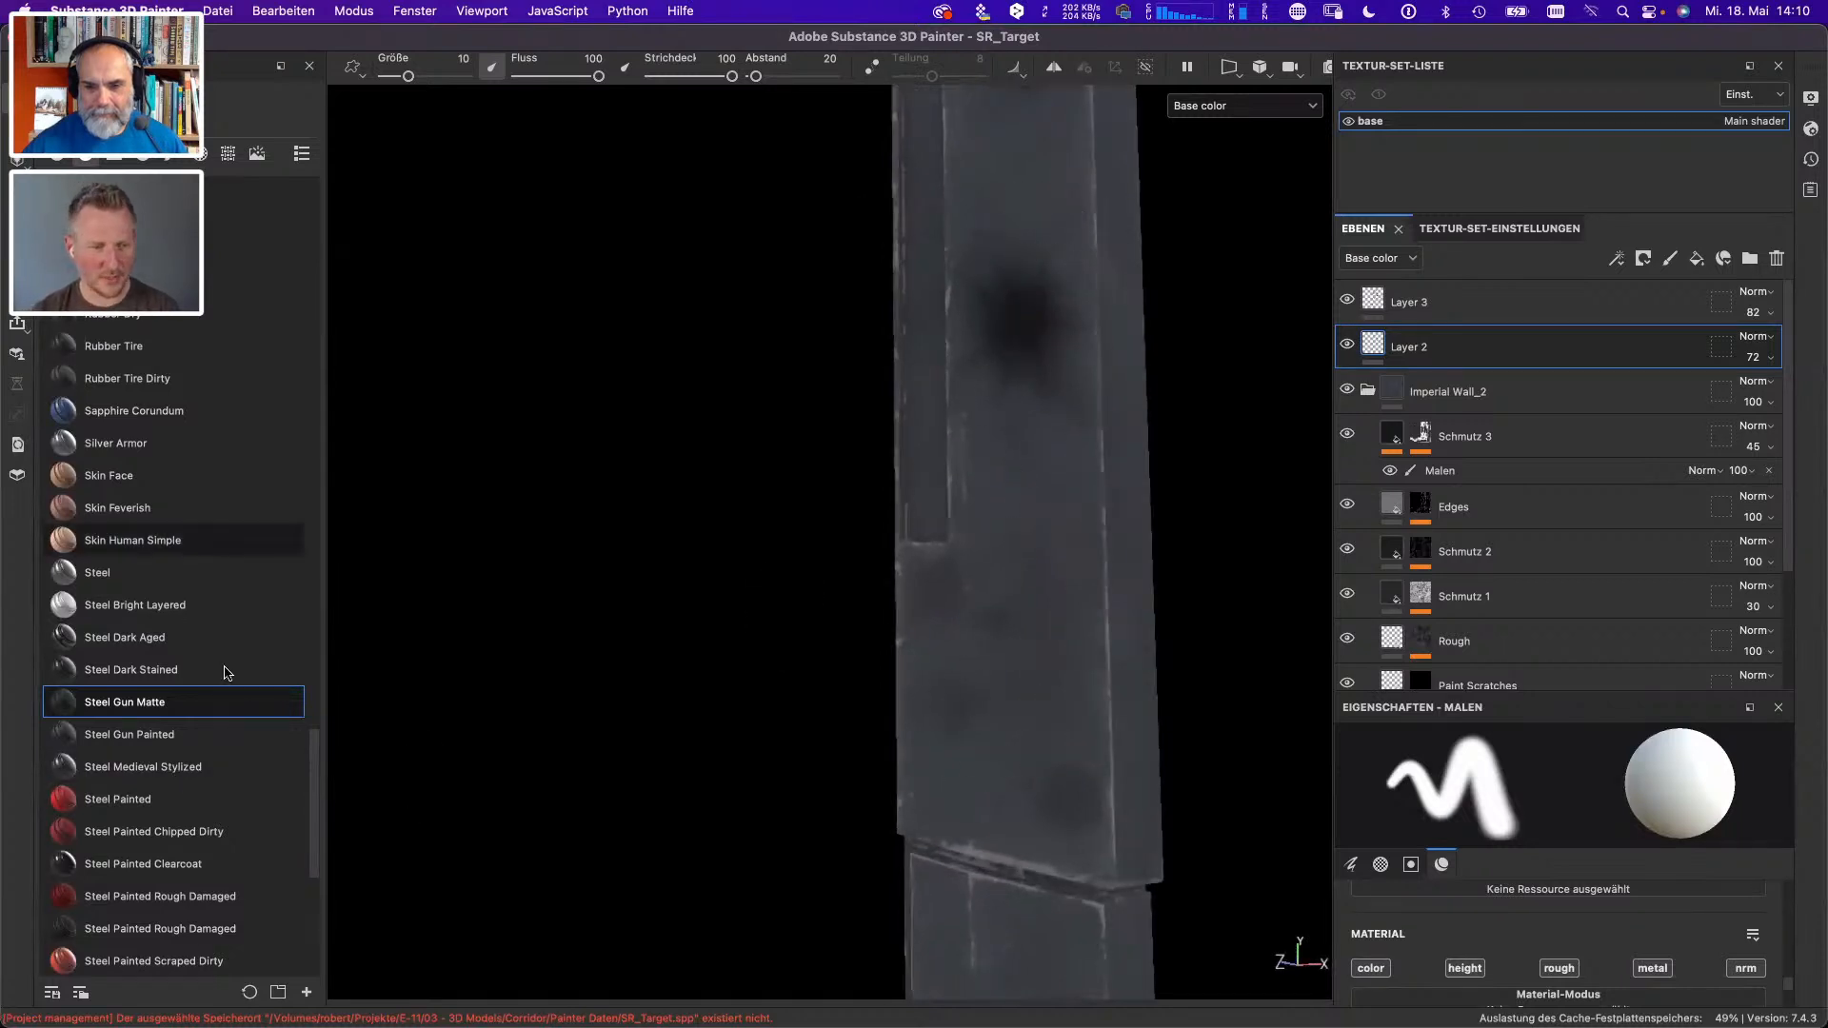
- Try a white Laser Impact brush mark on the frame's upright, below the existing dark spot, and undo it
click(171, 154)
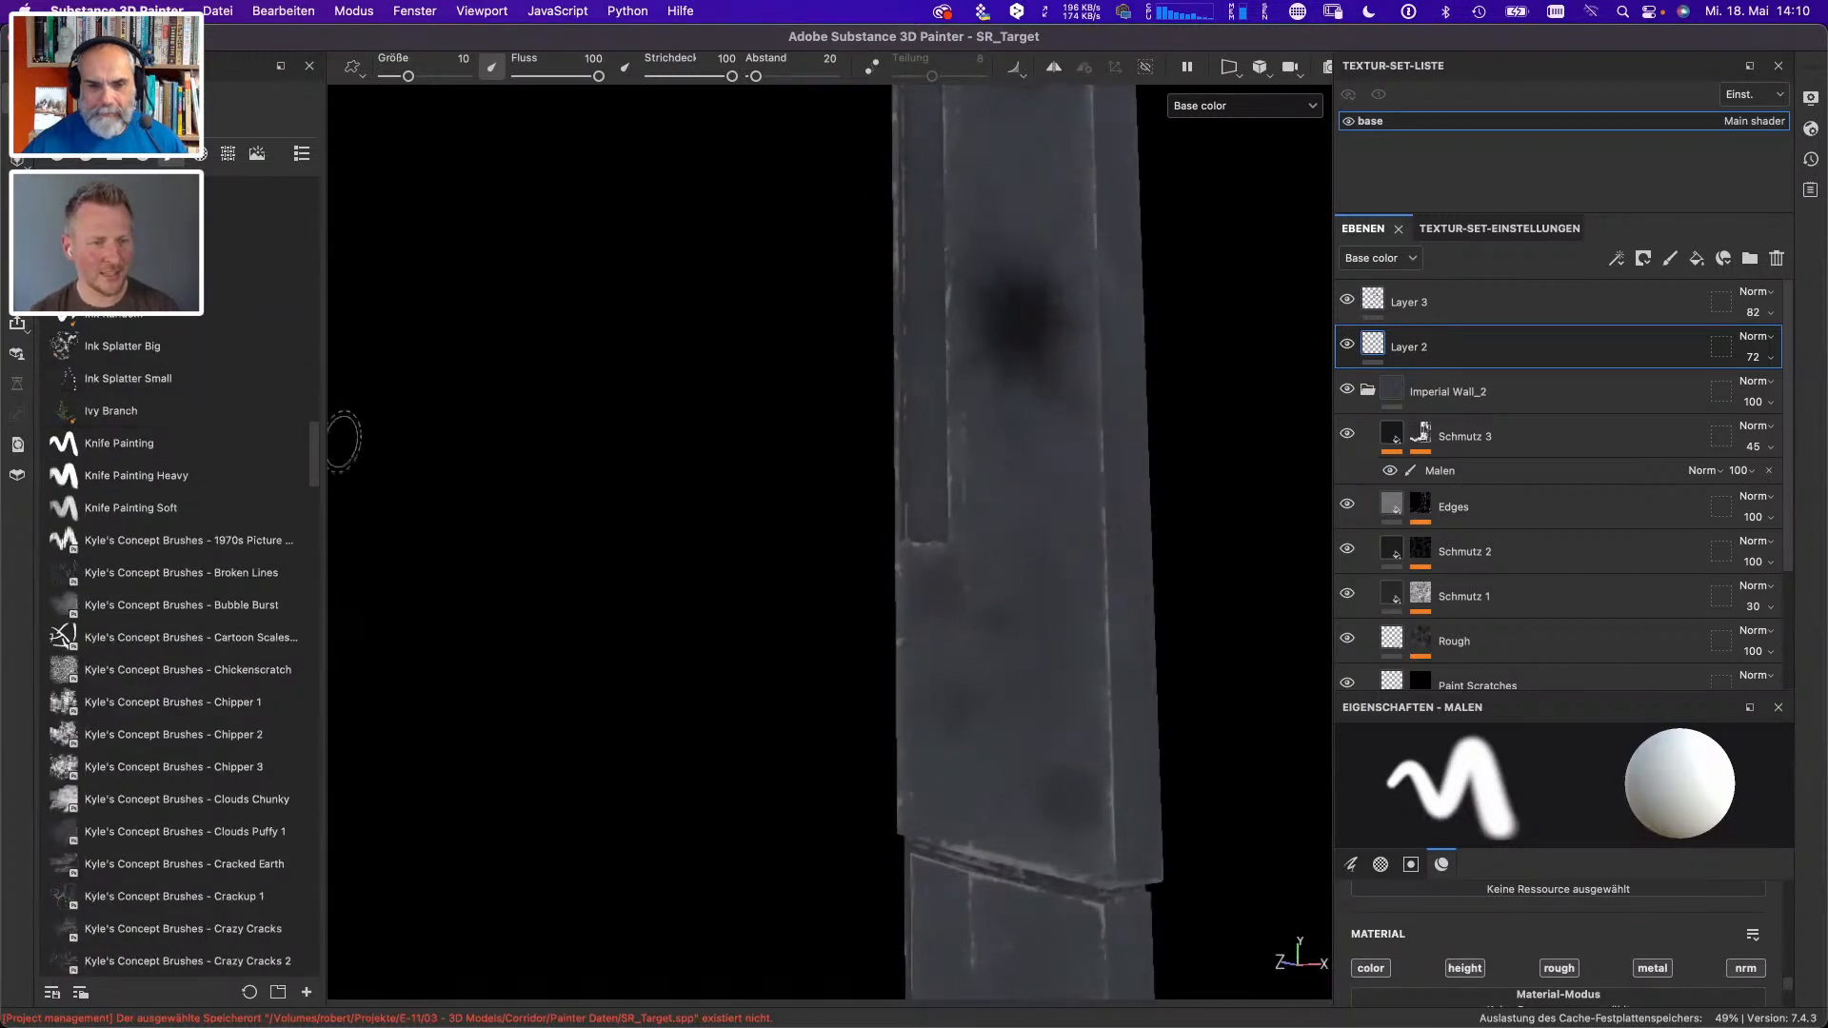
drag(318, 461, 315, 729)
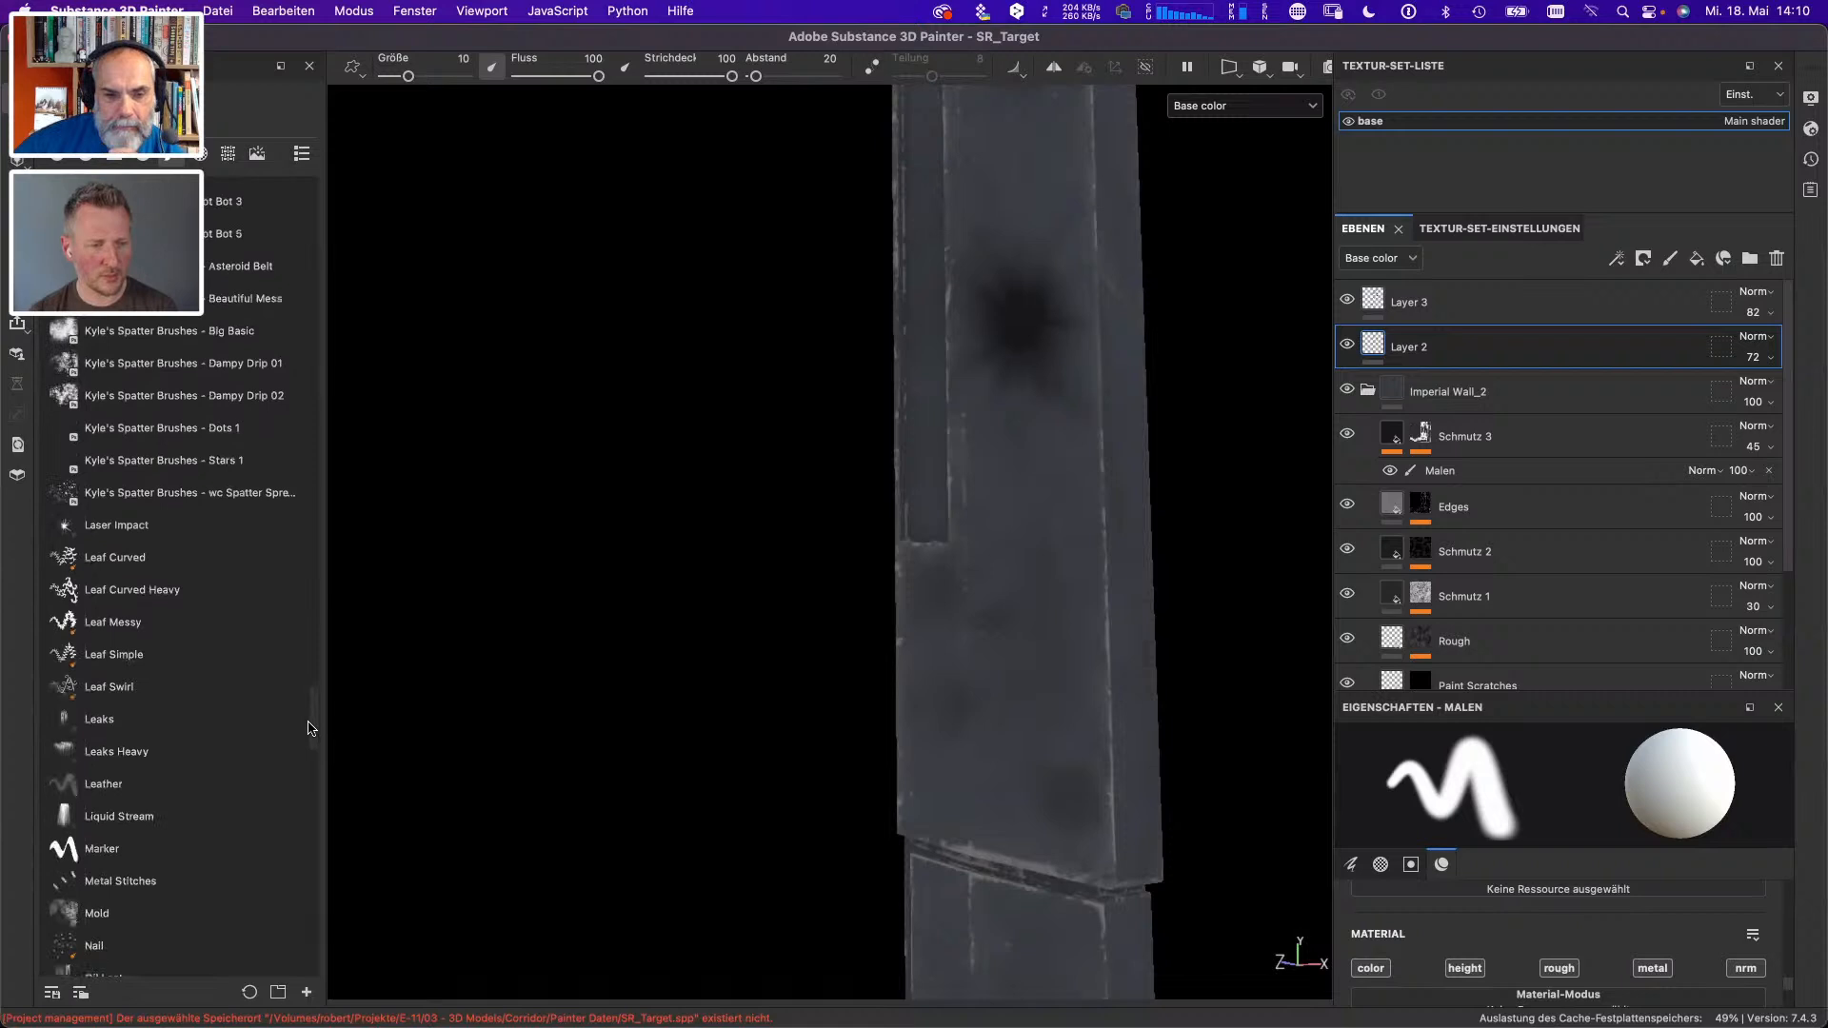
click(148, 523)
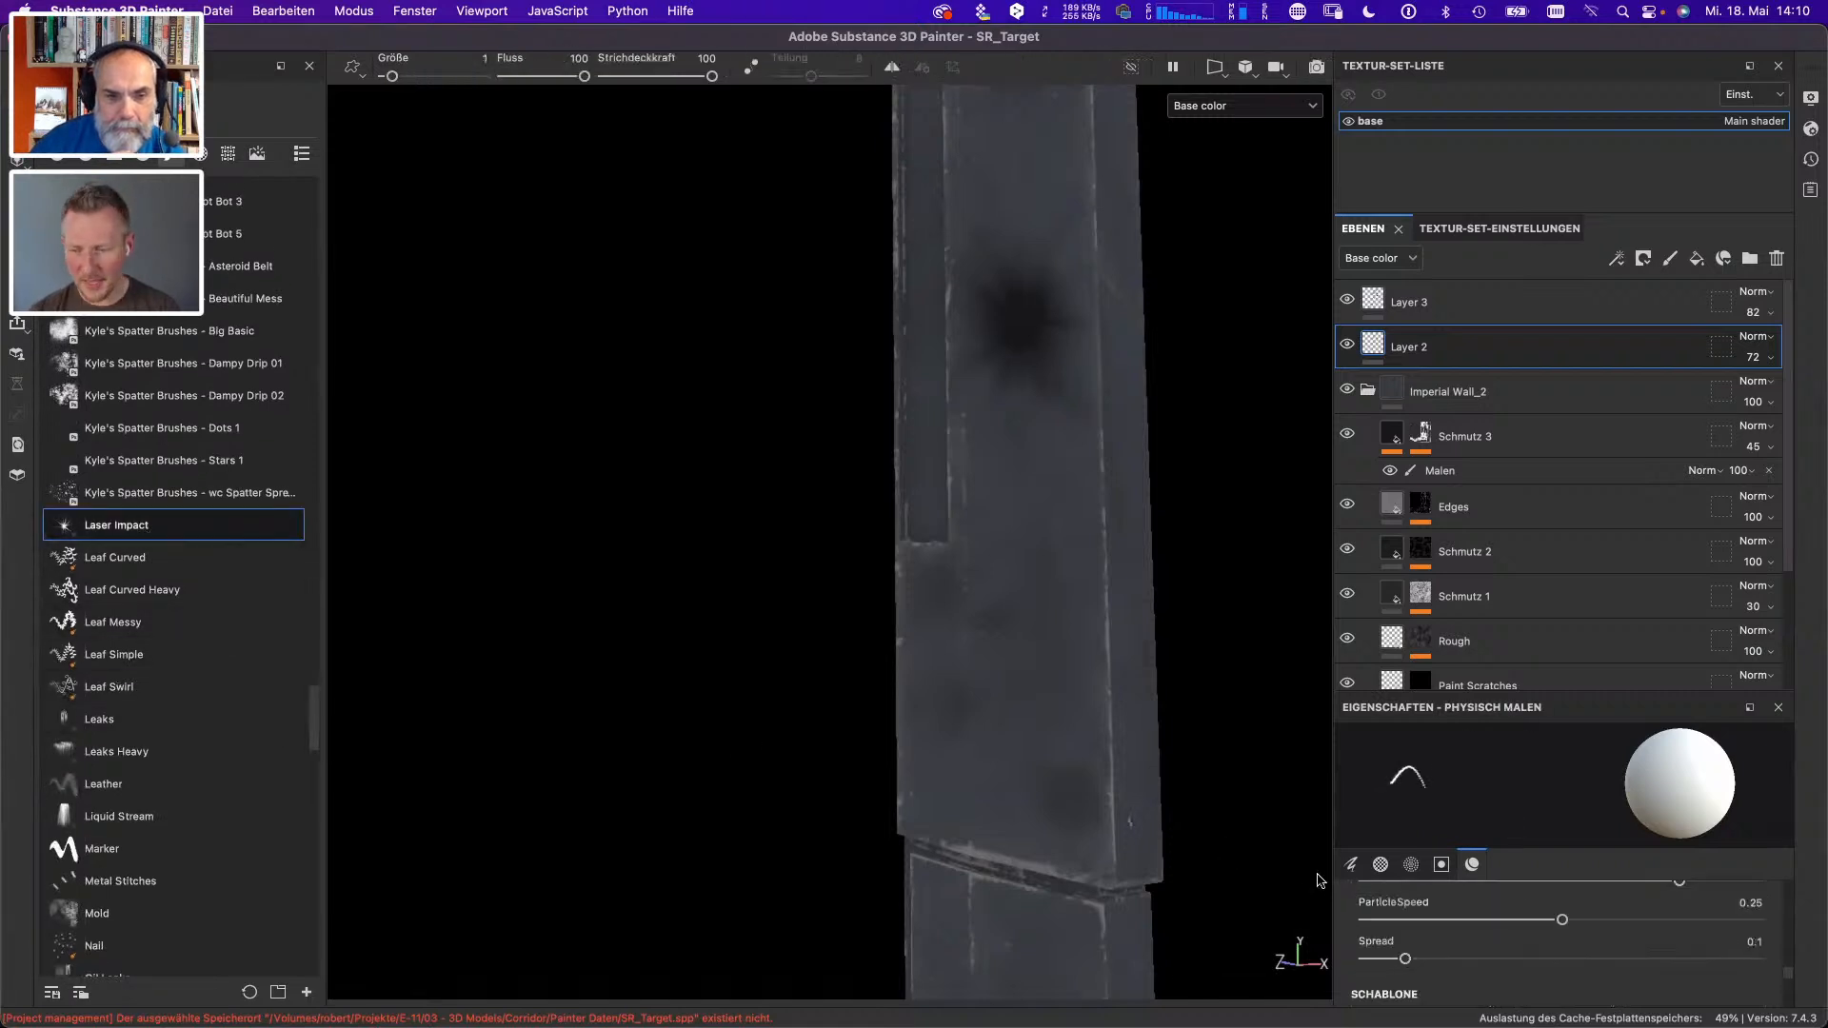
scroll(1794, 975, down, 10)
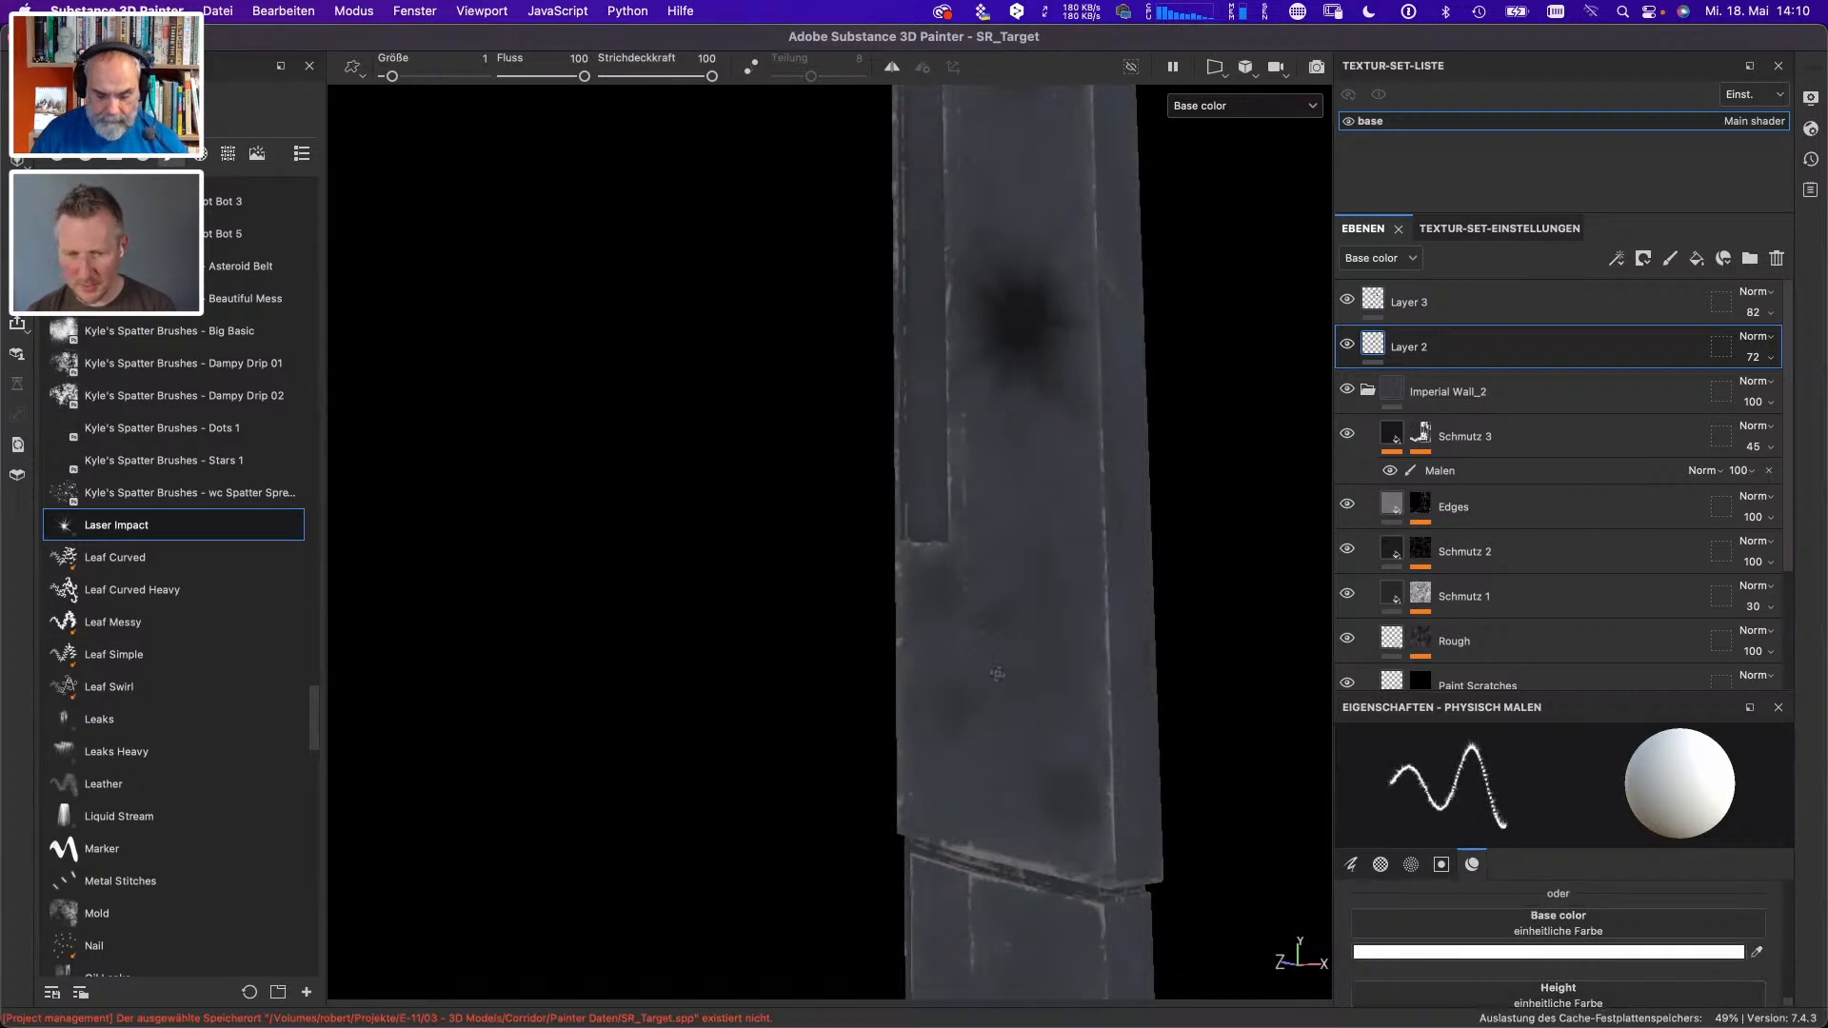
drag(997, 673, 998, 652)
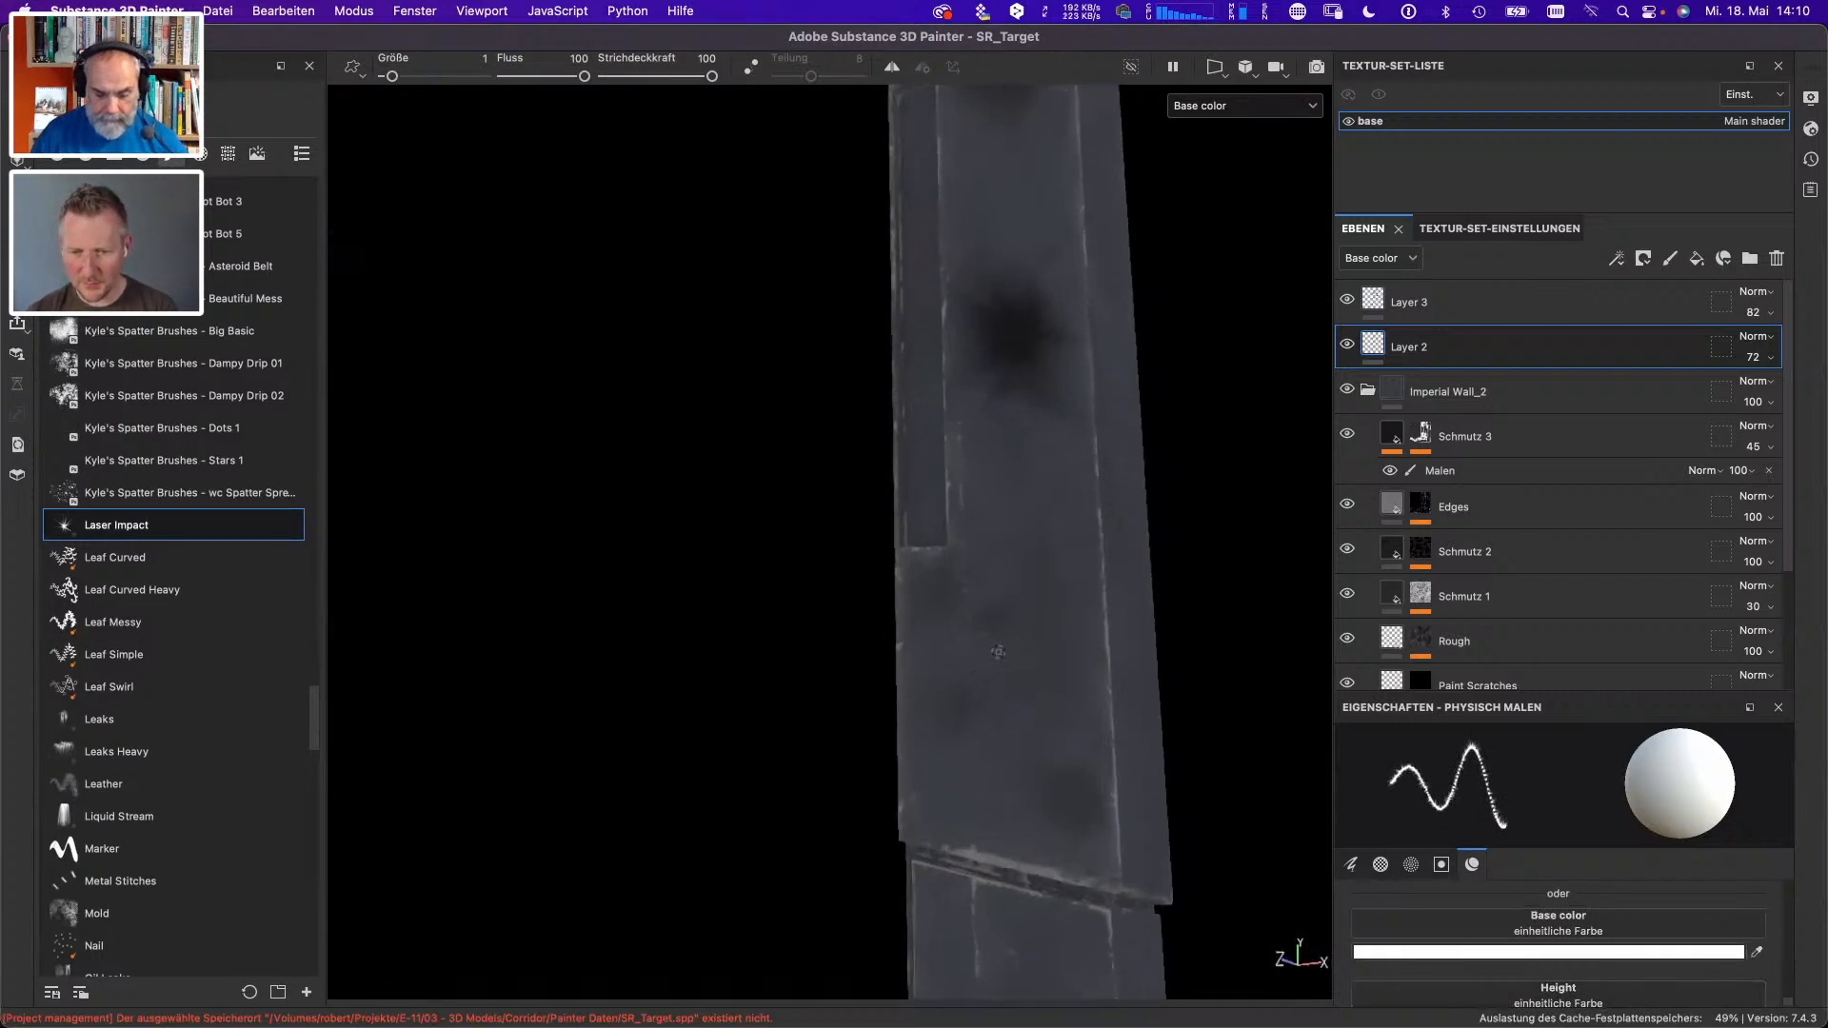
click(1032, 685)
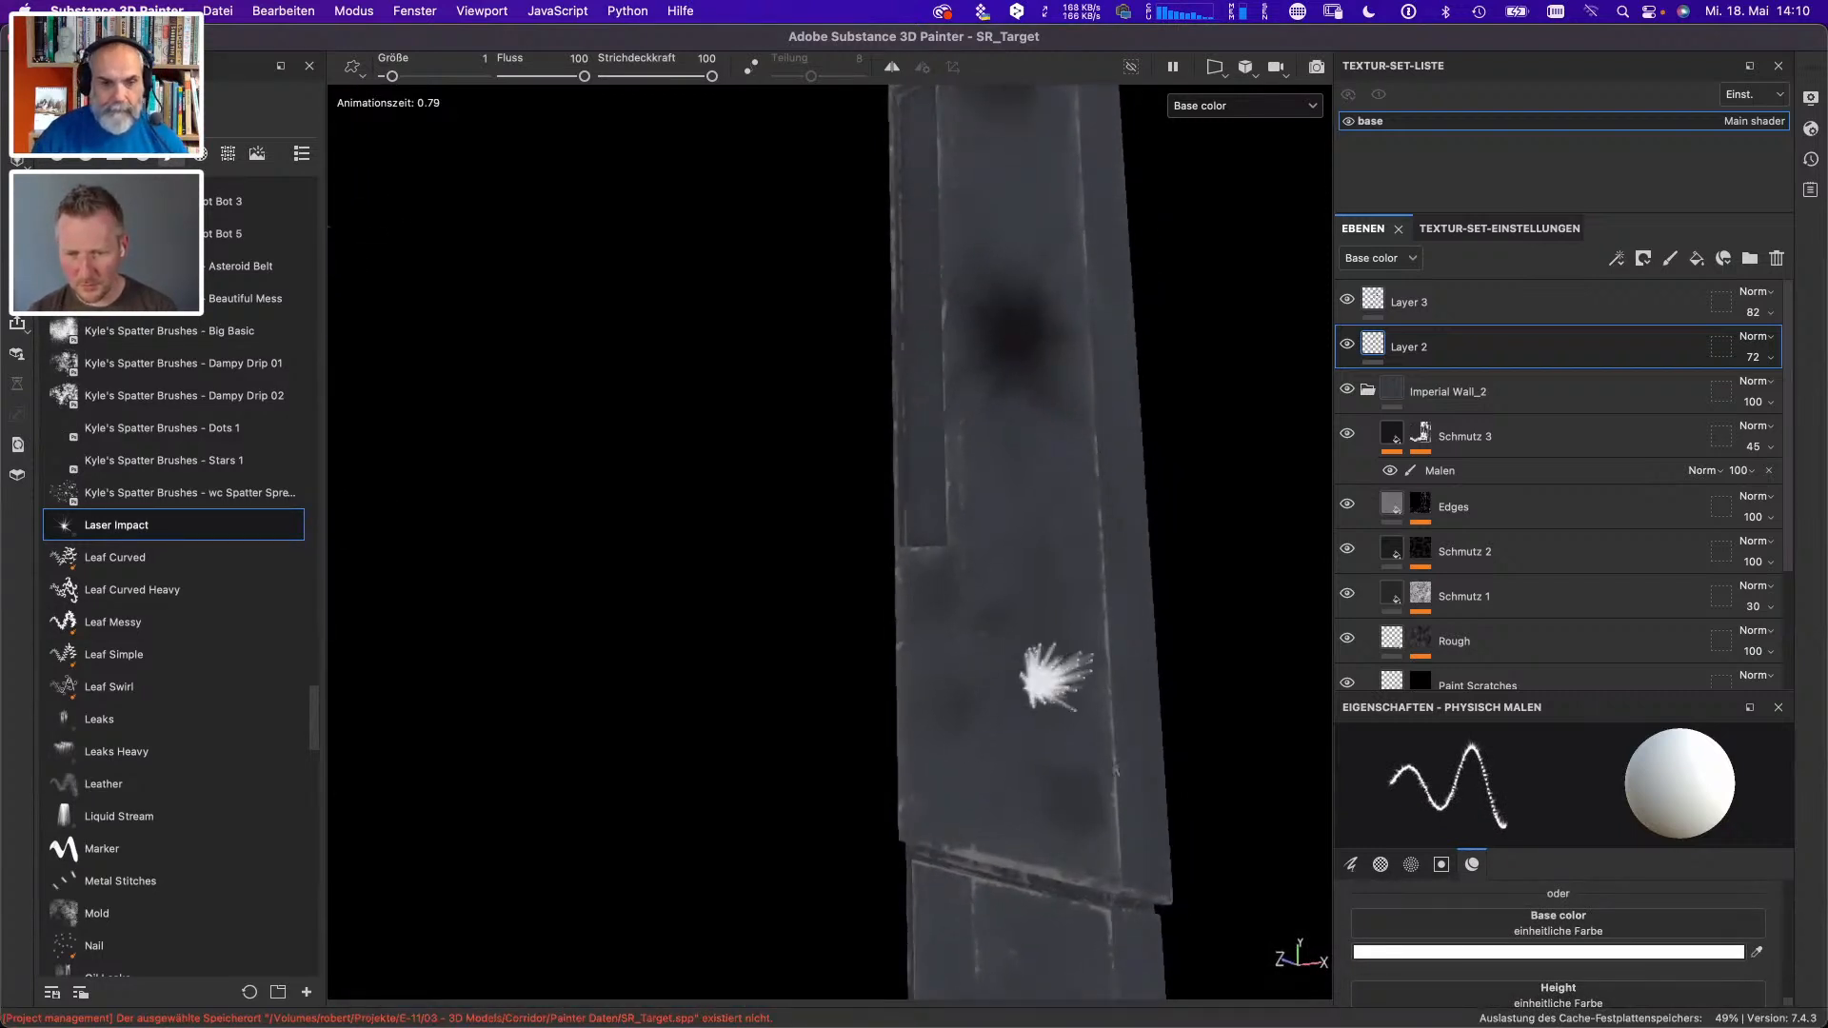
alt+drag(1068, 731, 1025, 739)
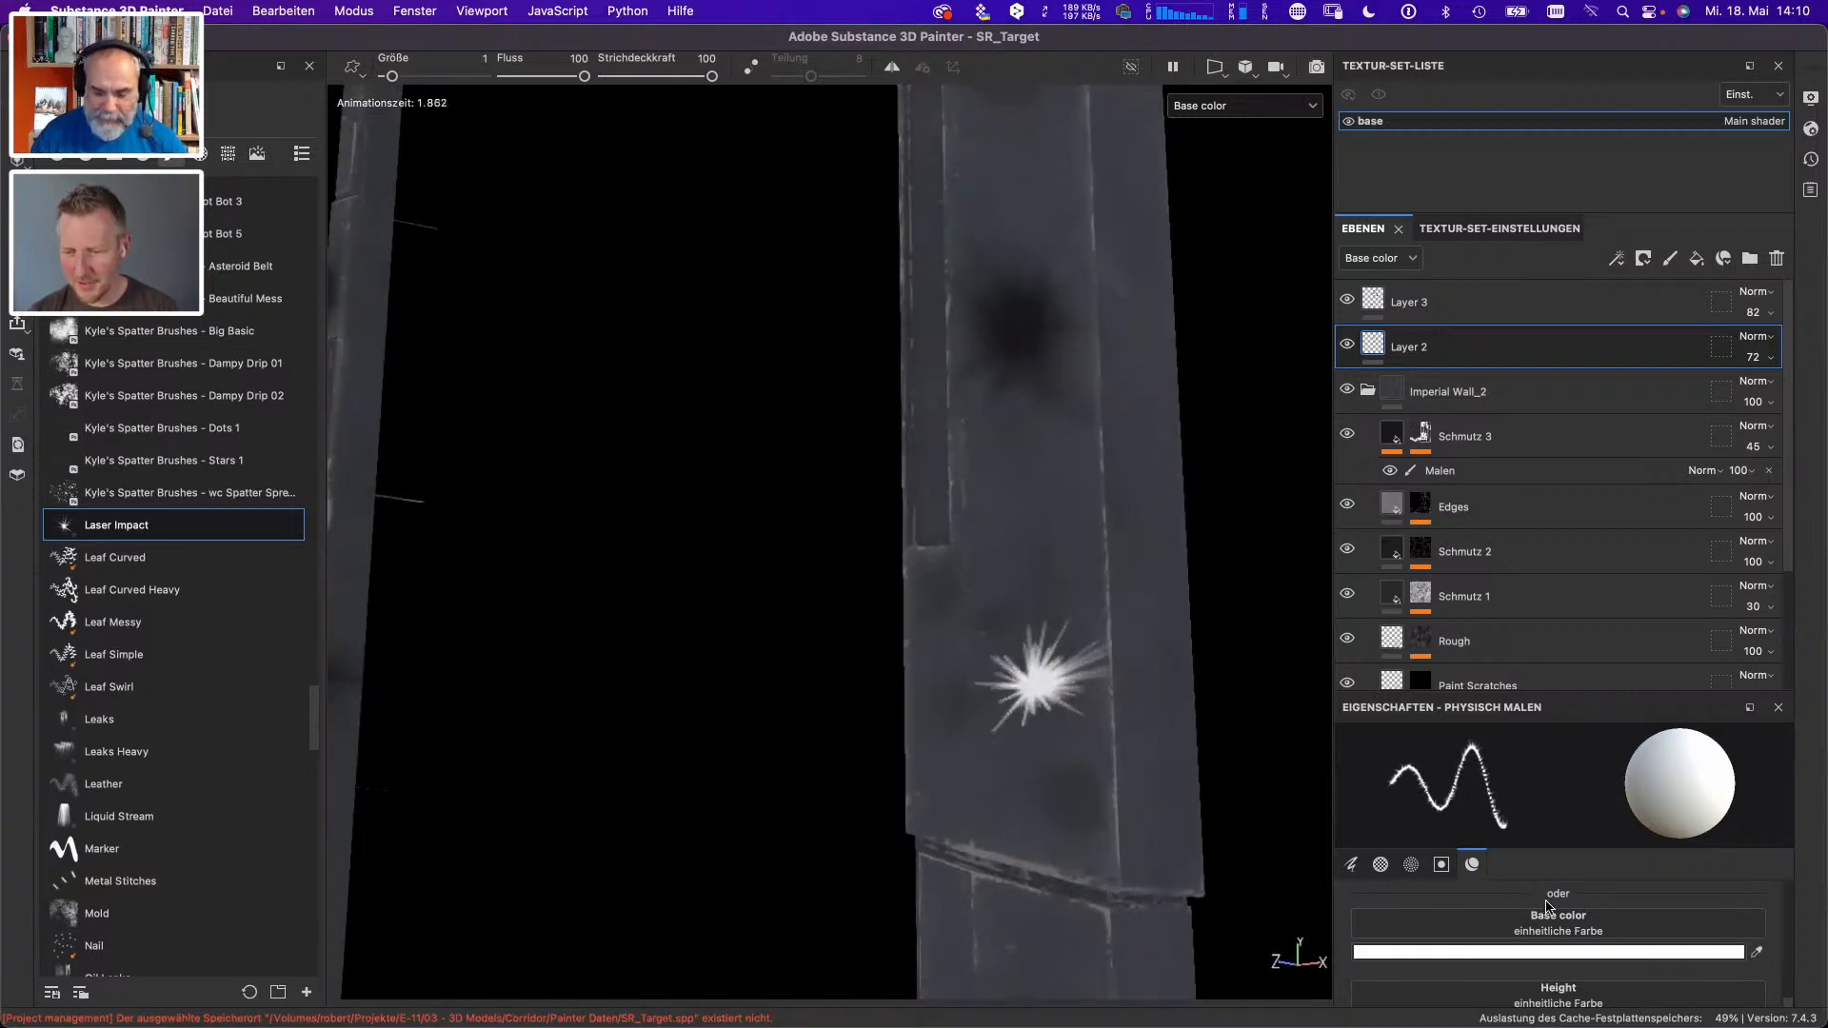
key(super+z)
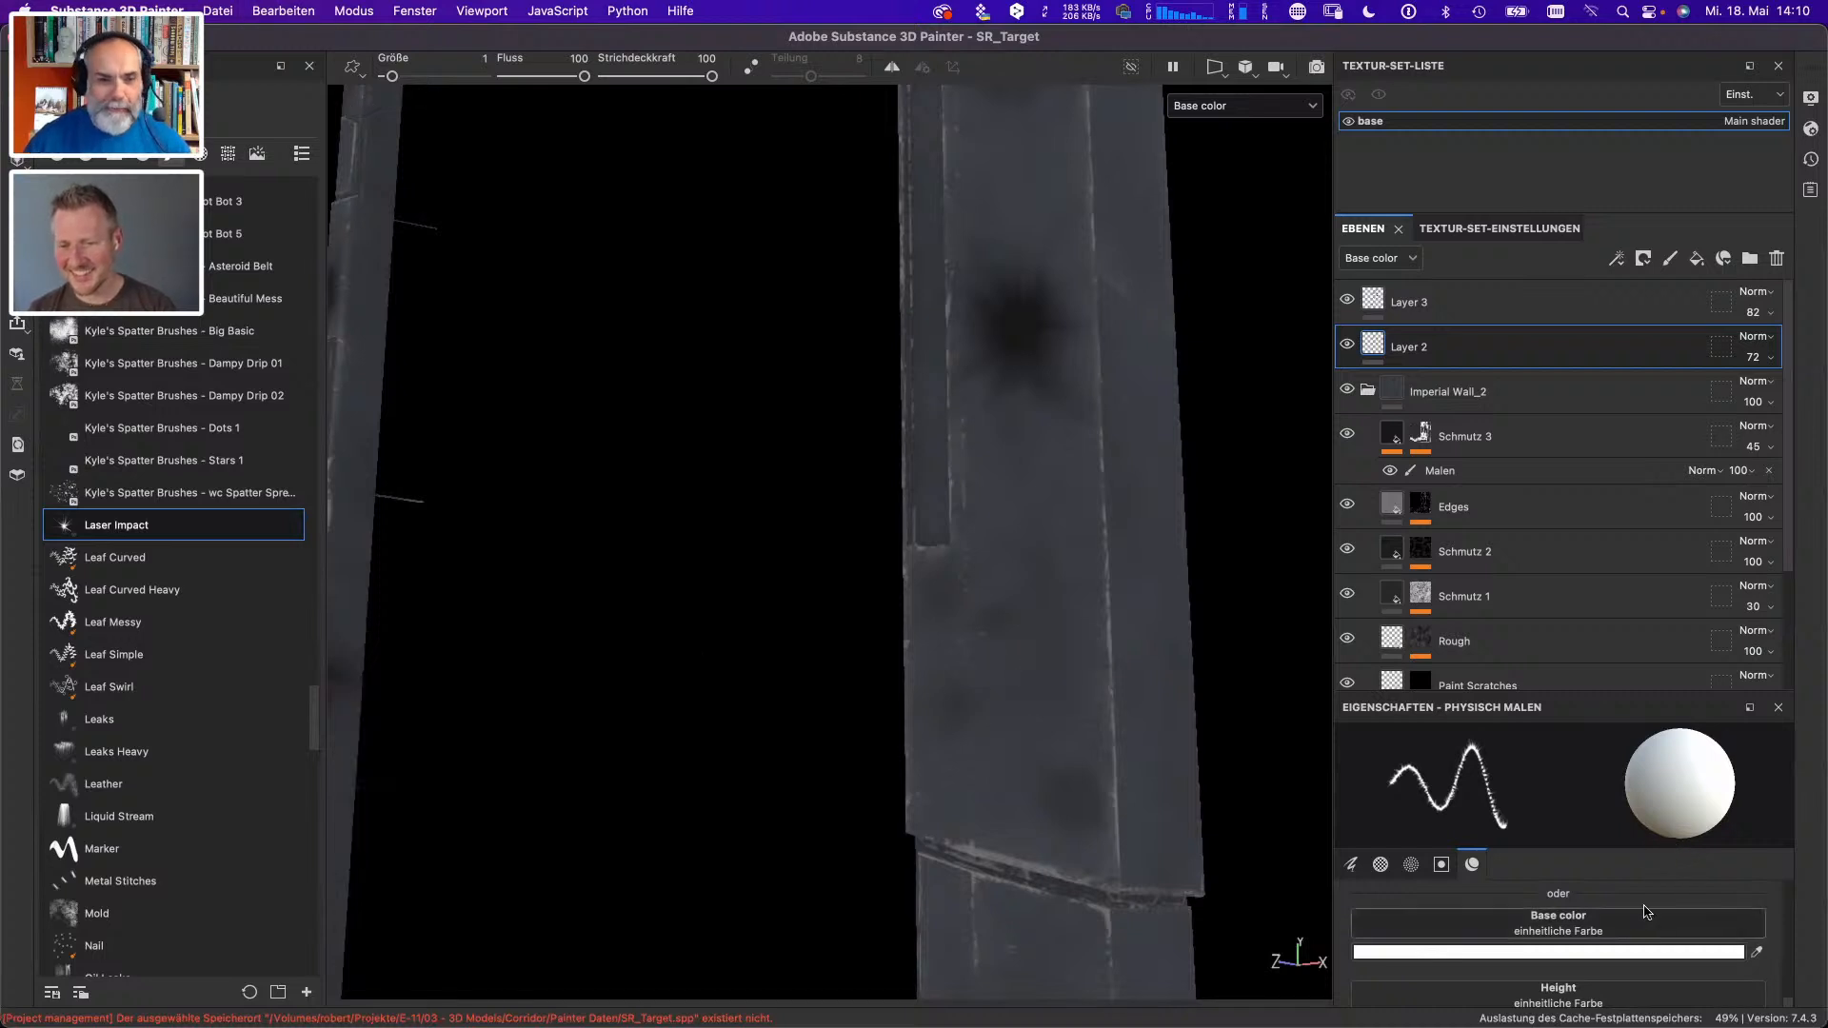
- Stamp black Laser Impact marks below the upright's dark spot and add a vertical row with the Metal Stitches brush
click(1638, 955)
drag(1505, 863, 1393, 864)
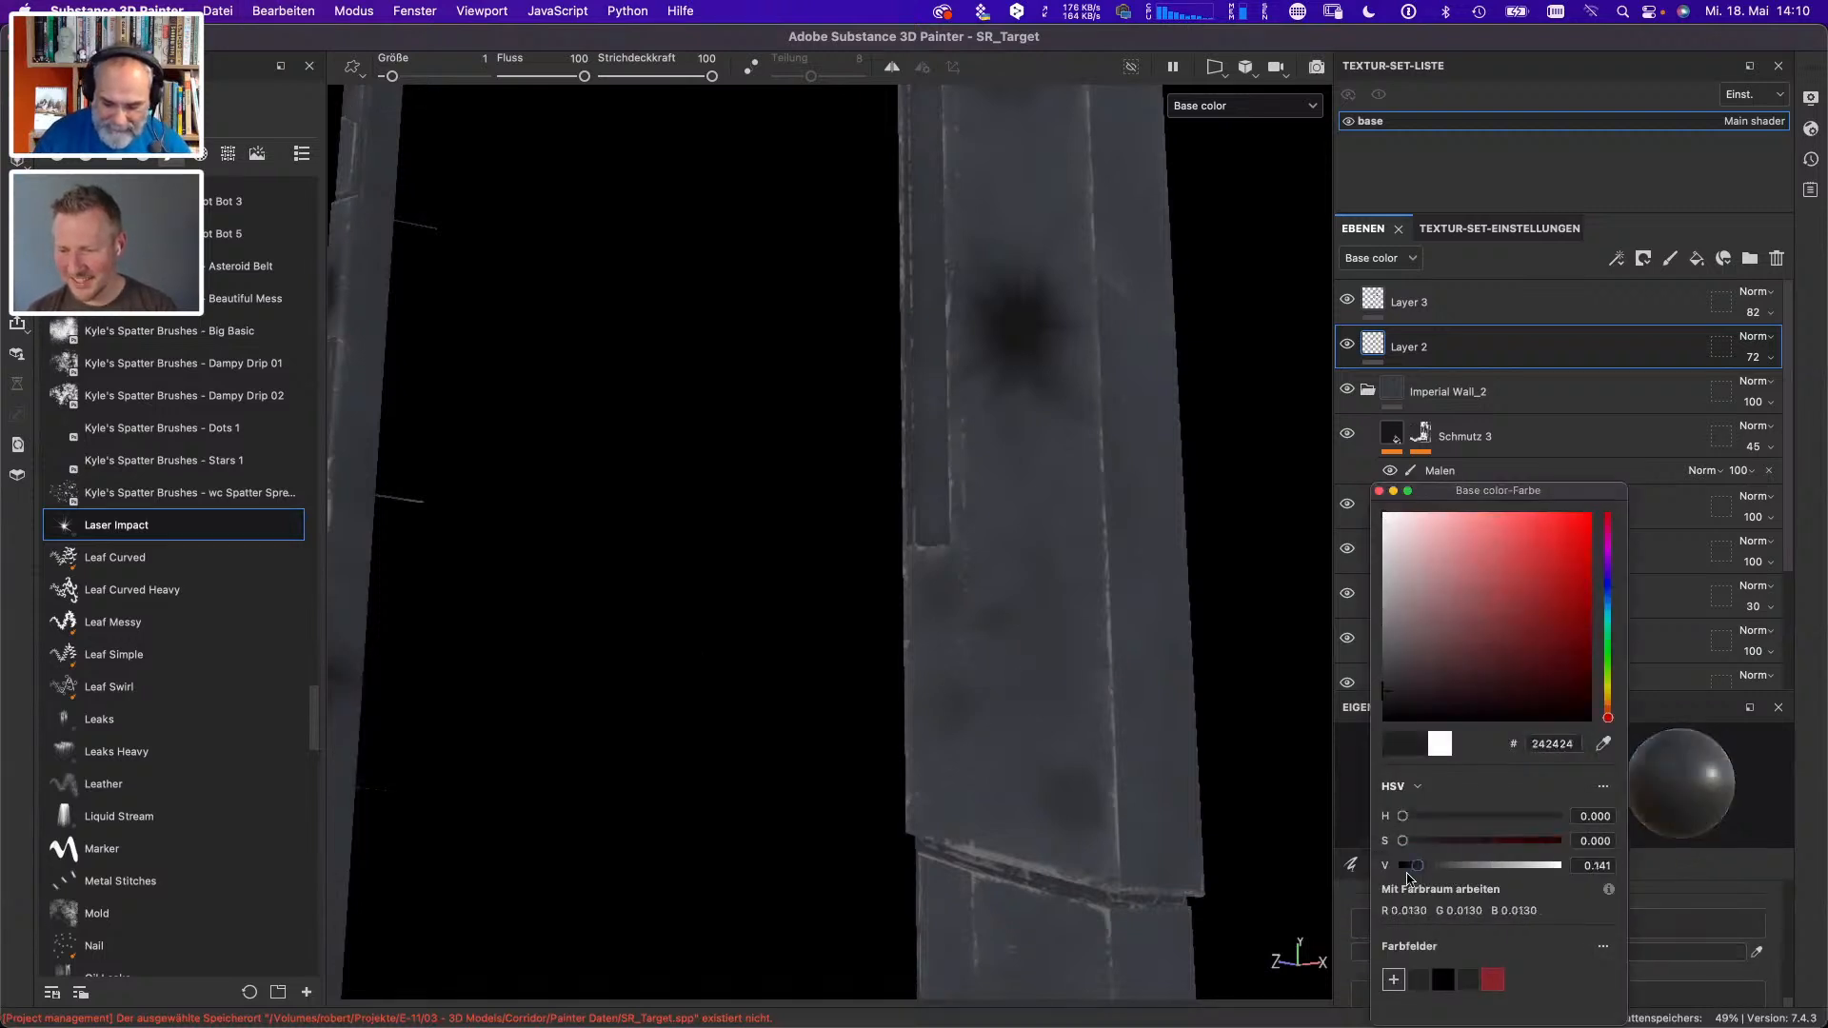
click(1380, 491)
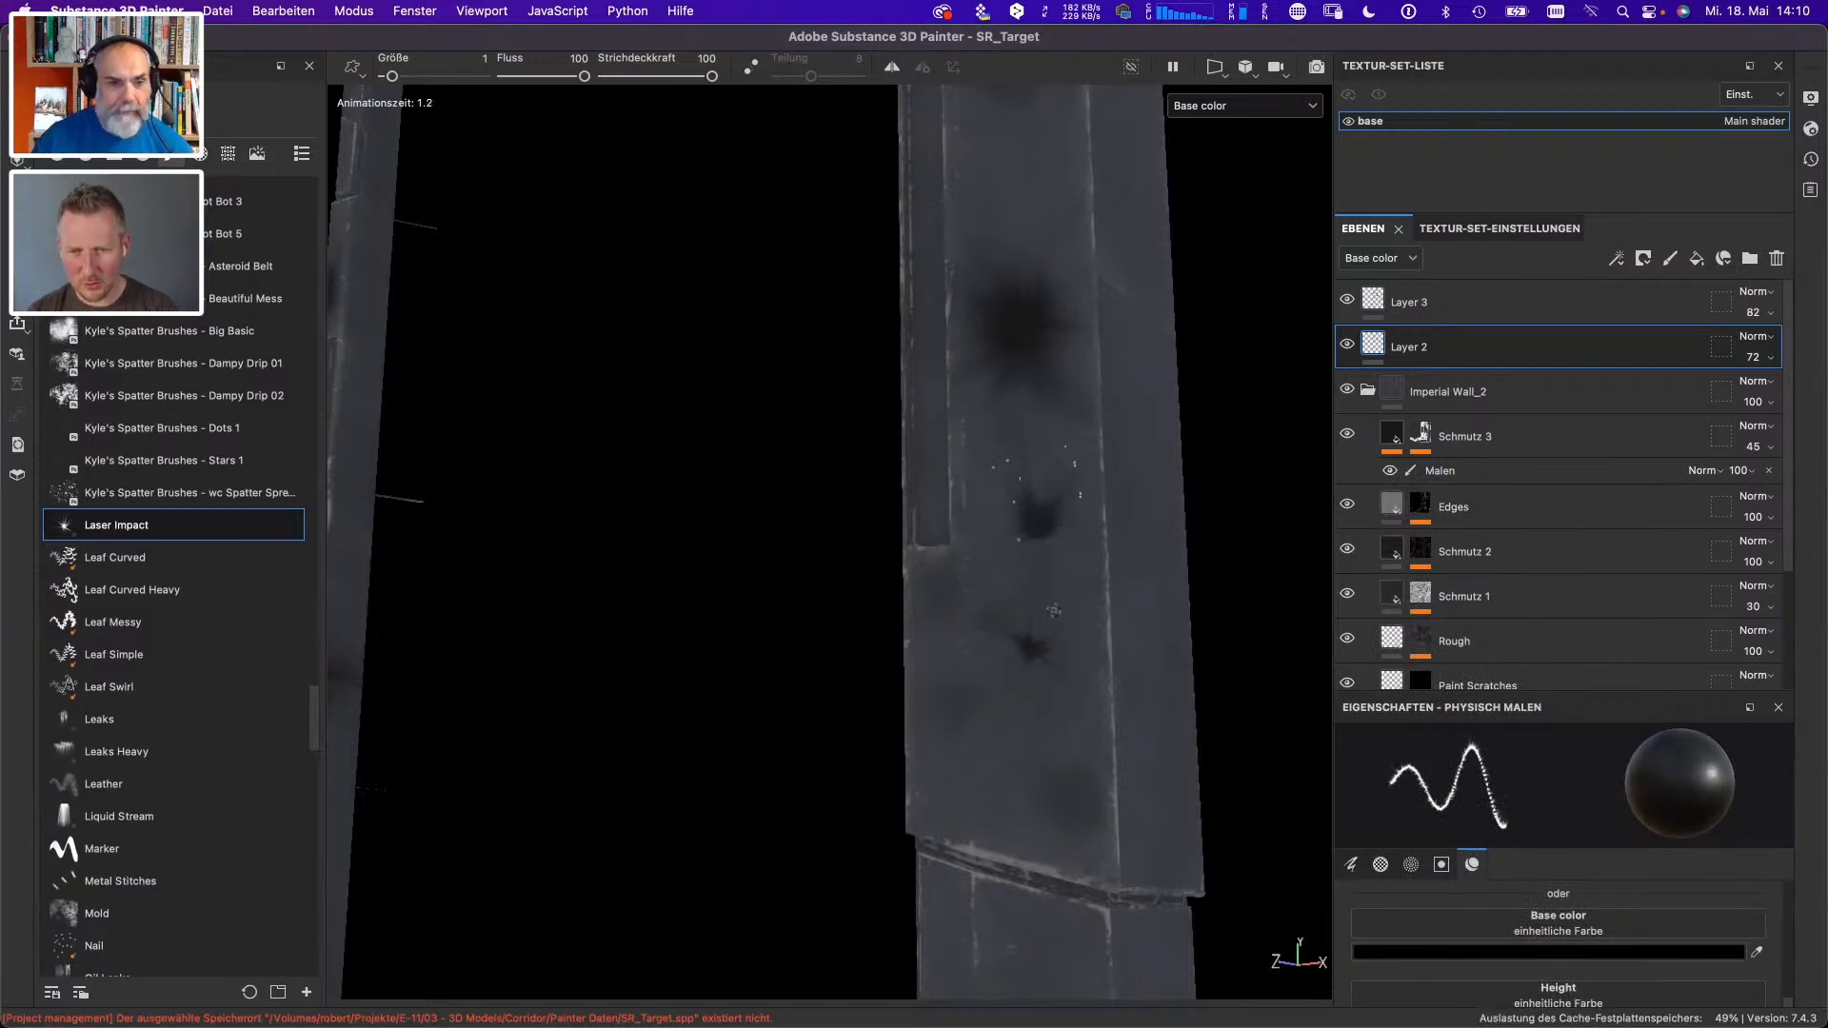
mouse_move(1048, 665)
mouse_down()
mouse_move(970, 510)
mouse_move(1028, 667)
mouse_up()
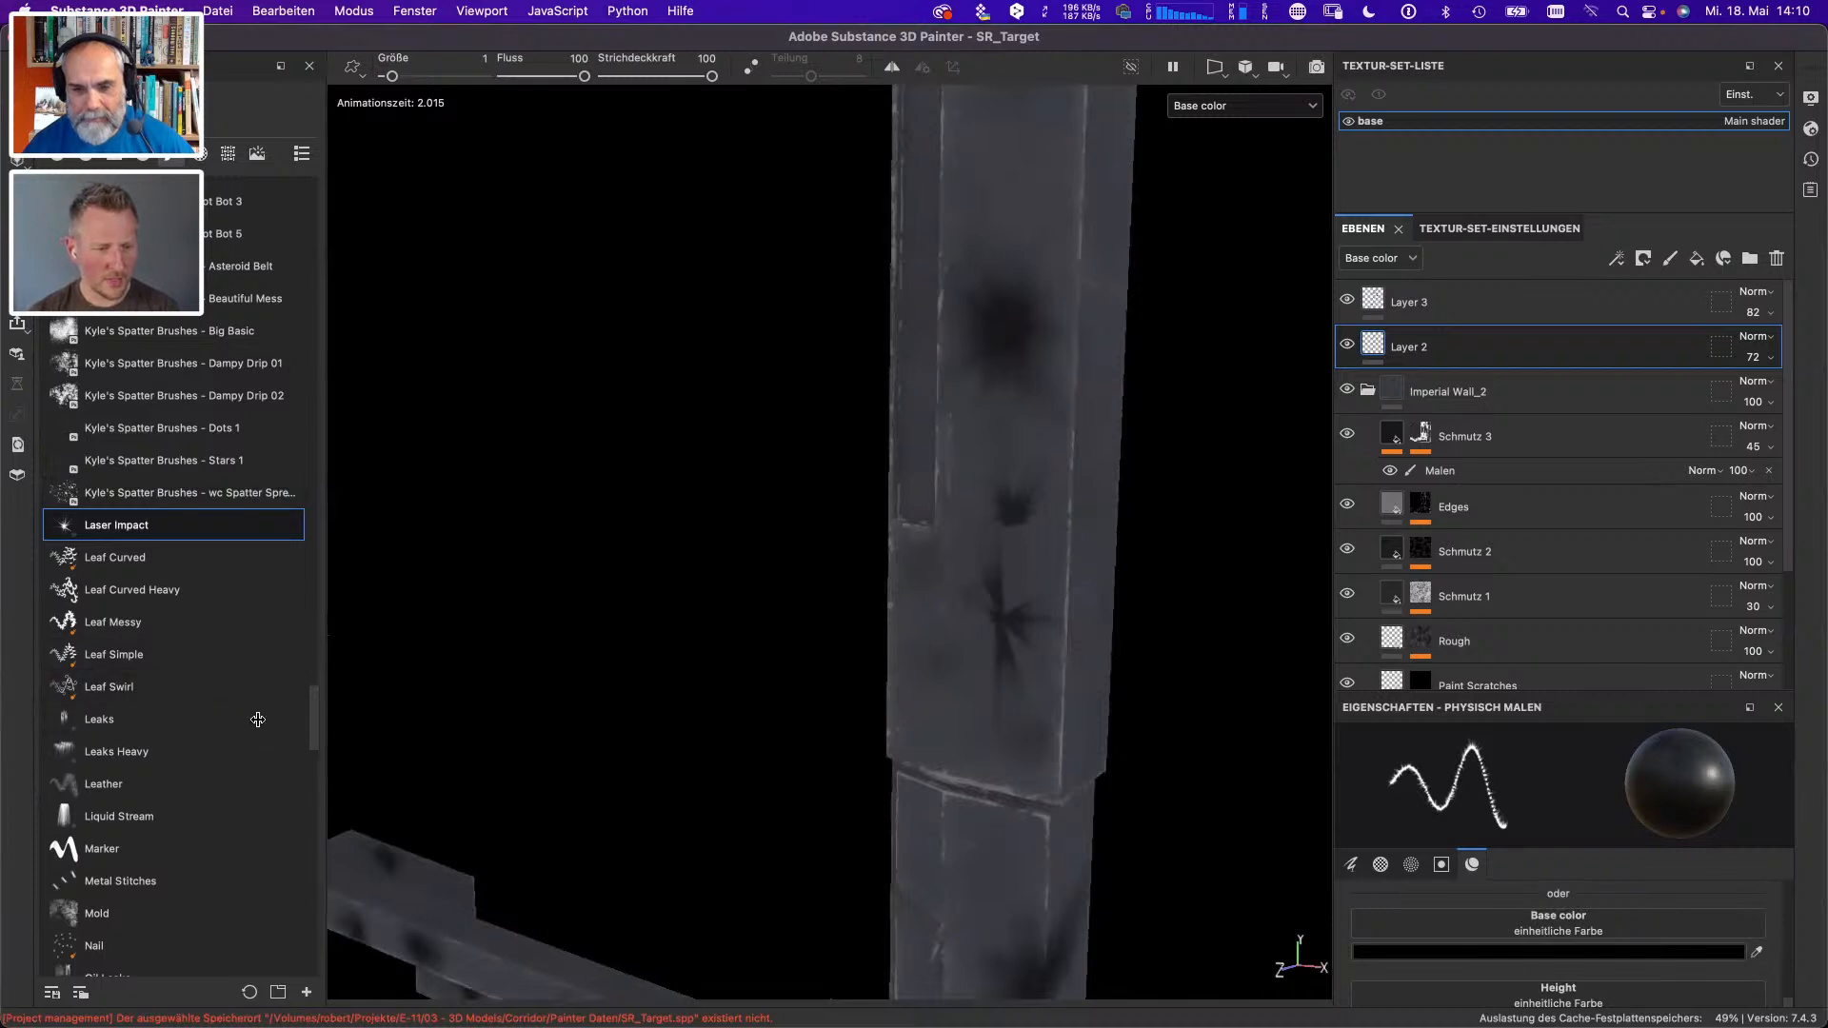
click(120, 881)
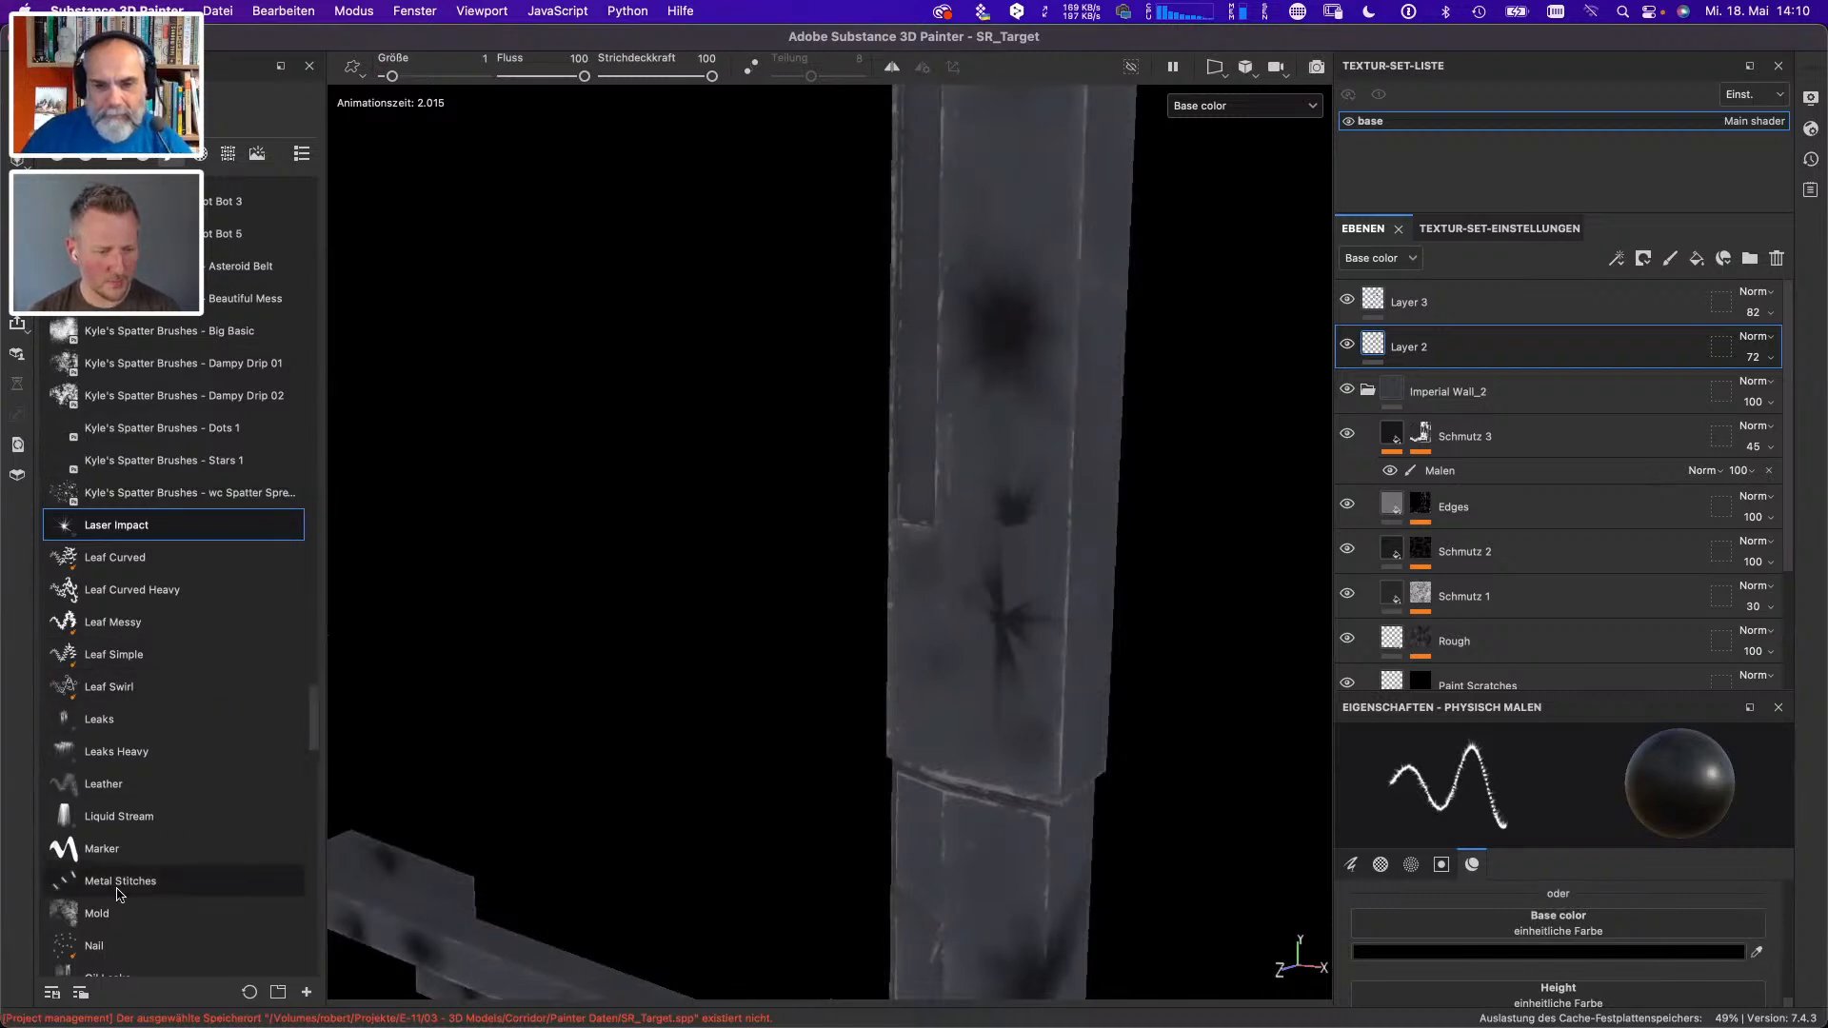
drag(1014, 390, 1012, 648)
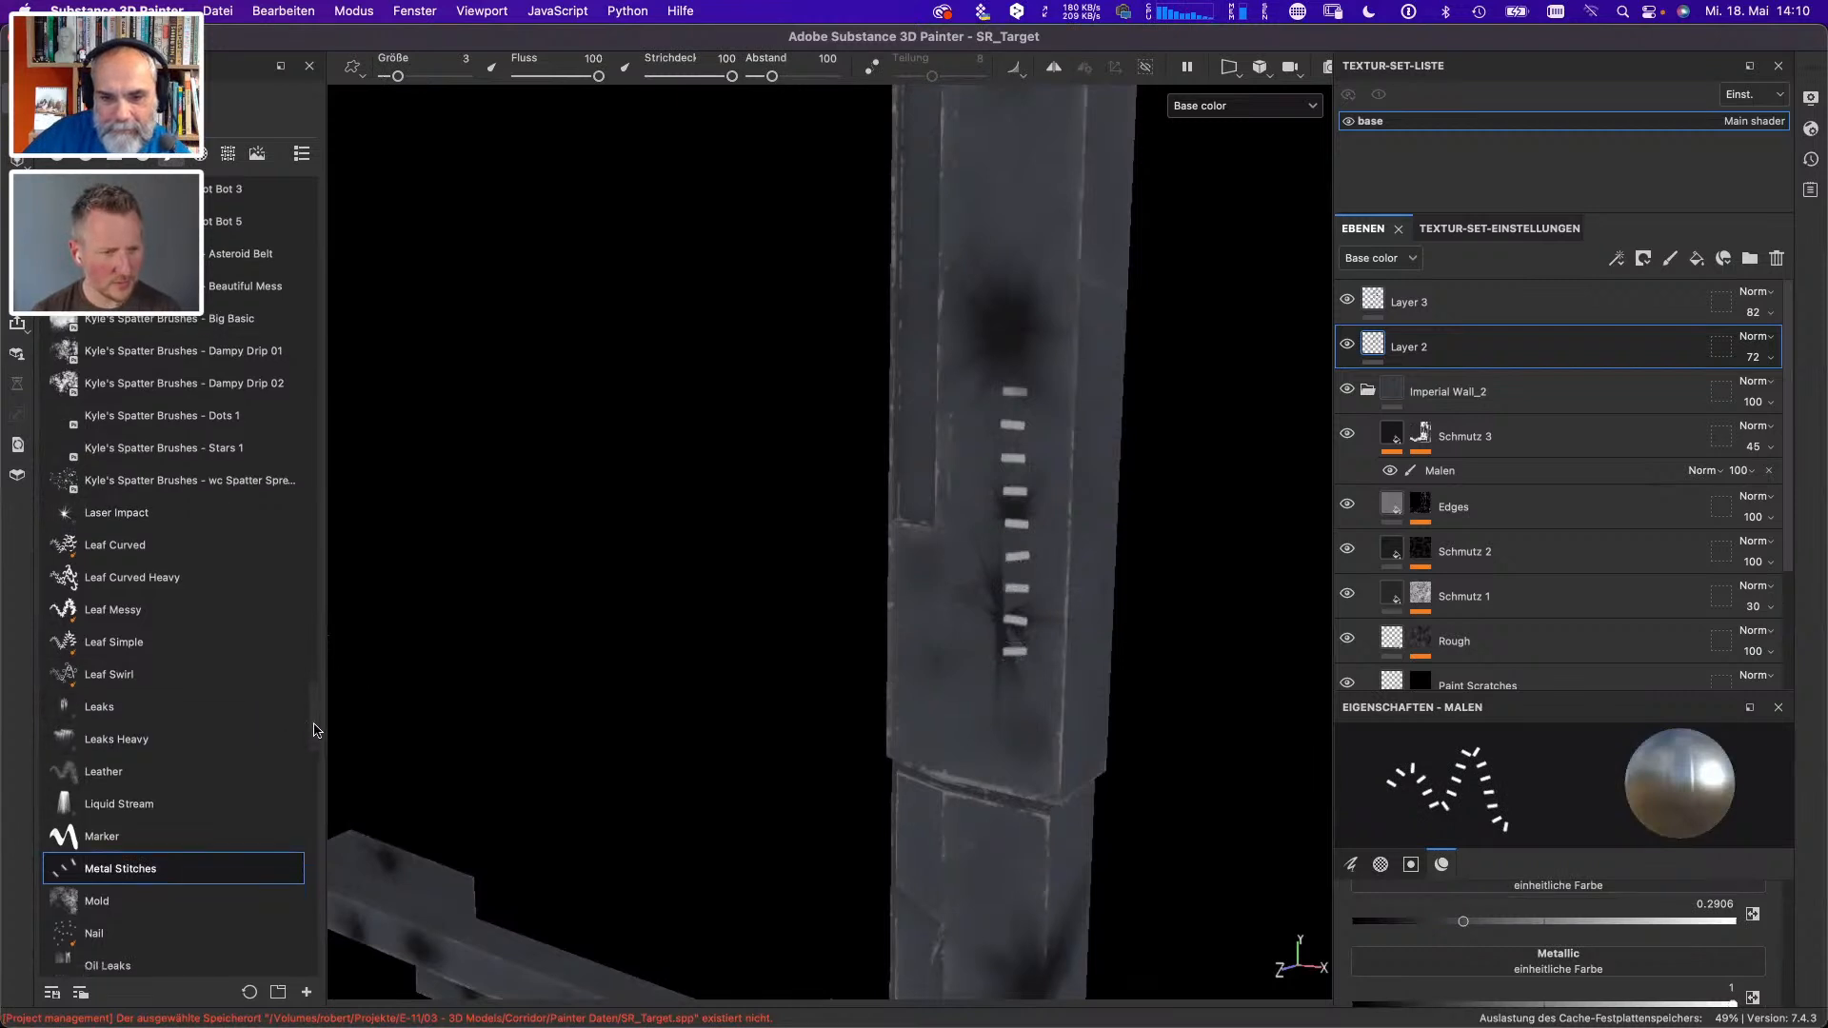
- Browse the brush presets, selecting the Cracks brush and the Electric Lines brush
drag(317, 729, 318, 806)
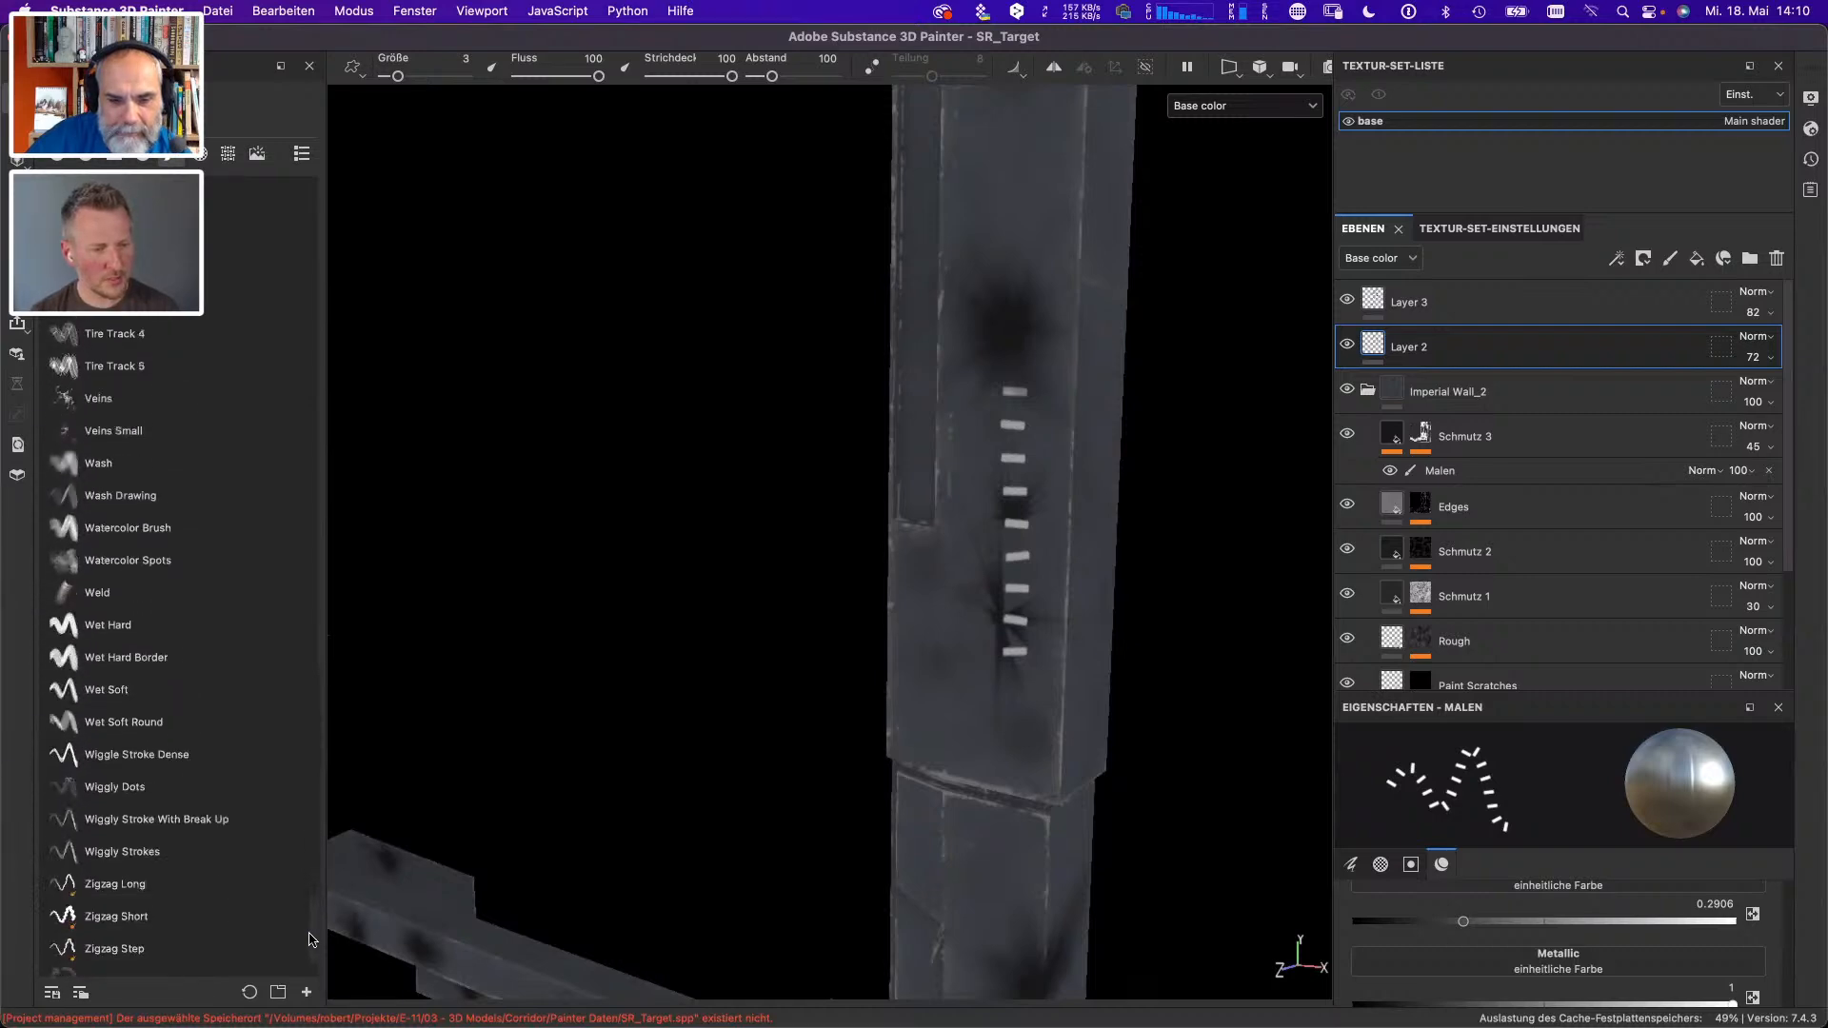
drag(314, 953, 382, 316)
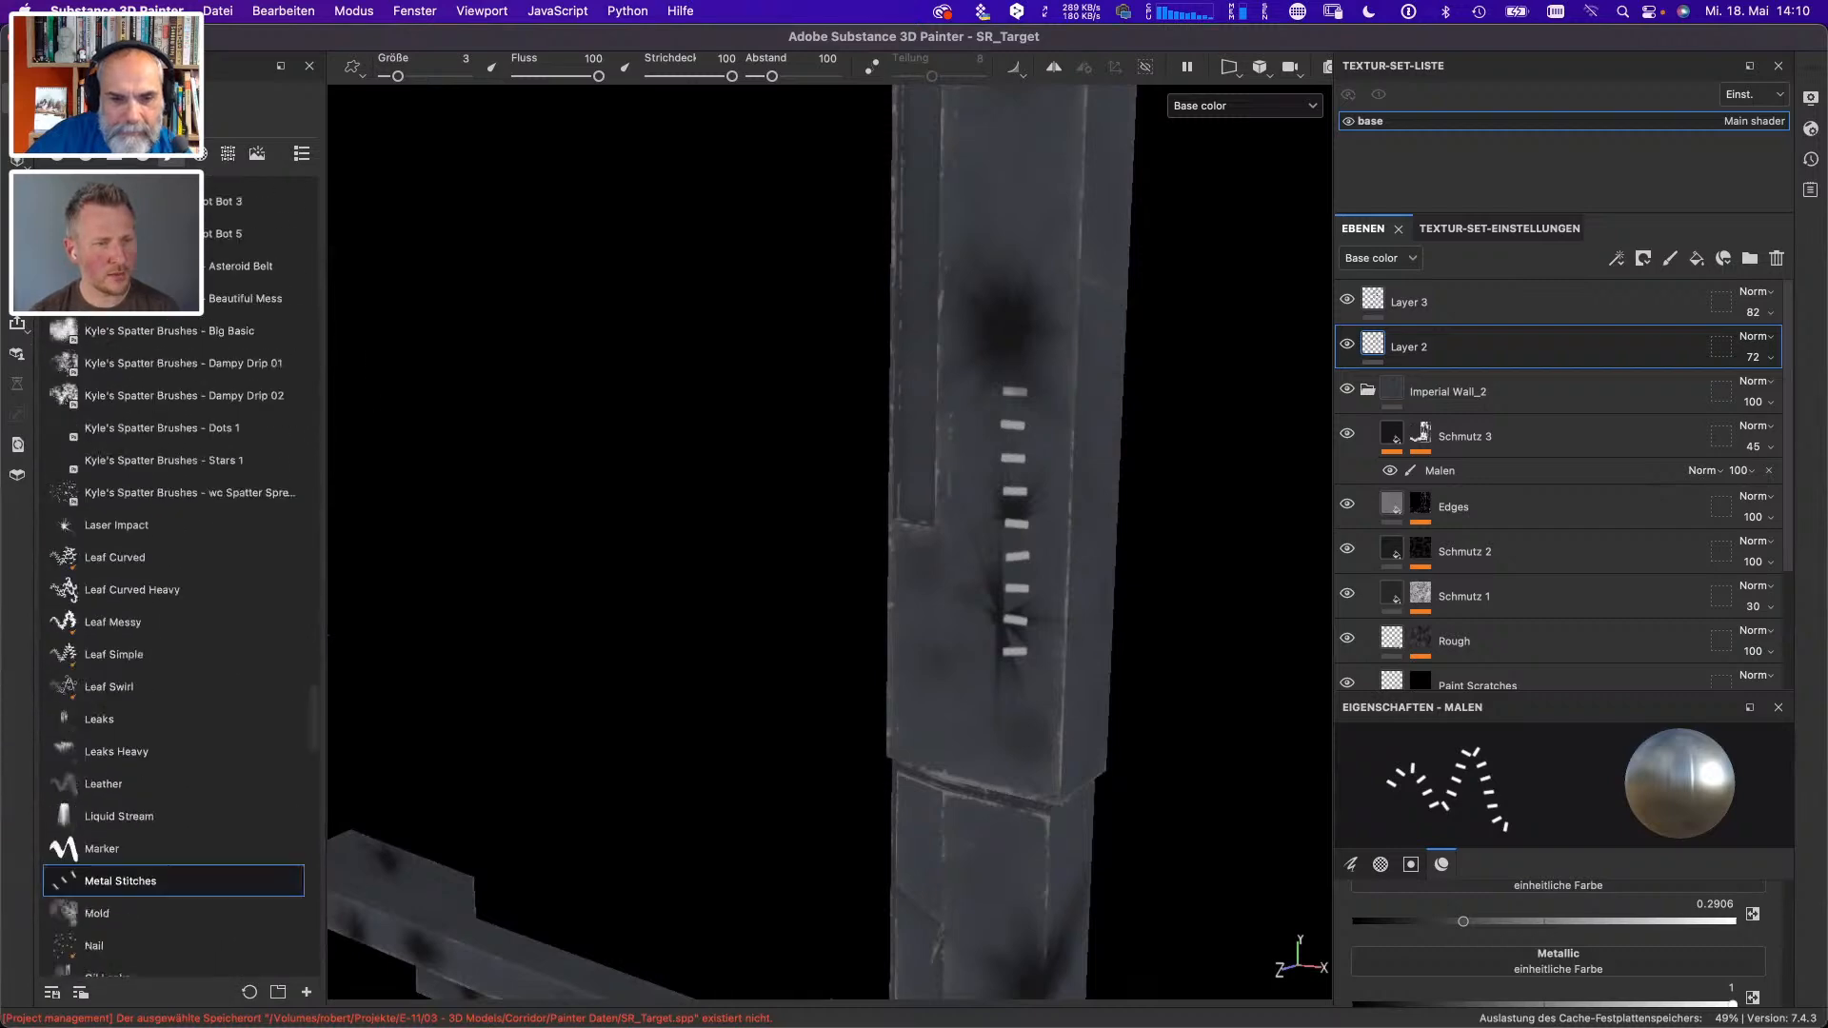
mouse_move(310, 696)
mouse_down()
mouse_move(332, 168)
mouse_move(293, 286)
mouse_up()
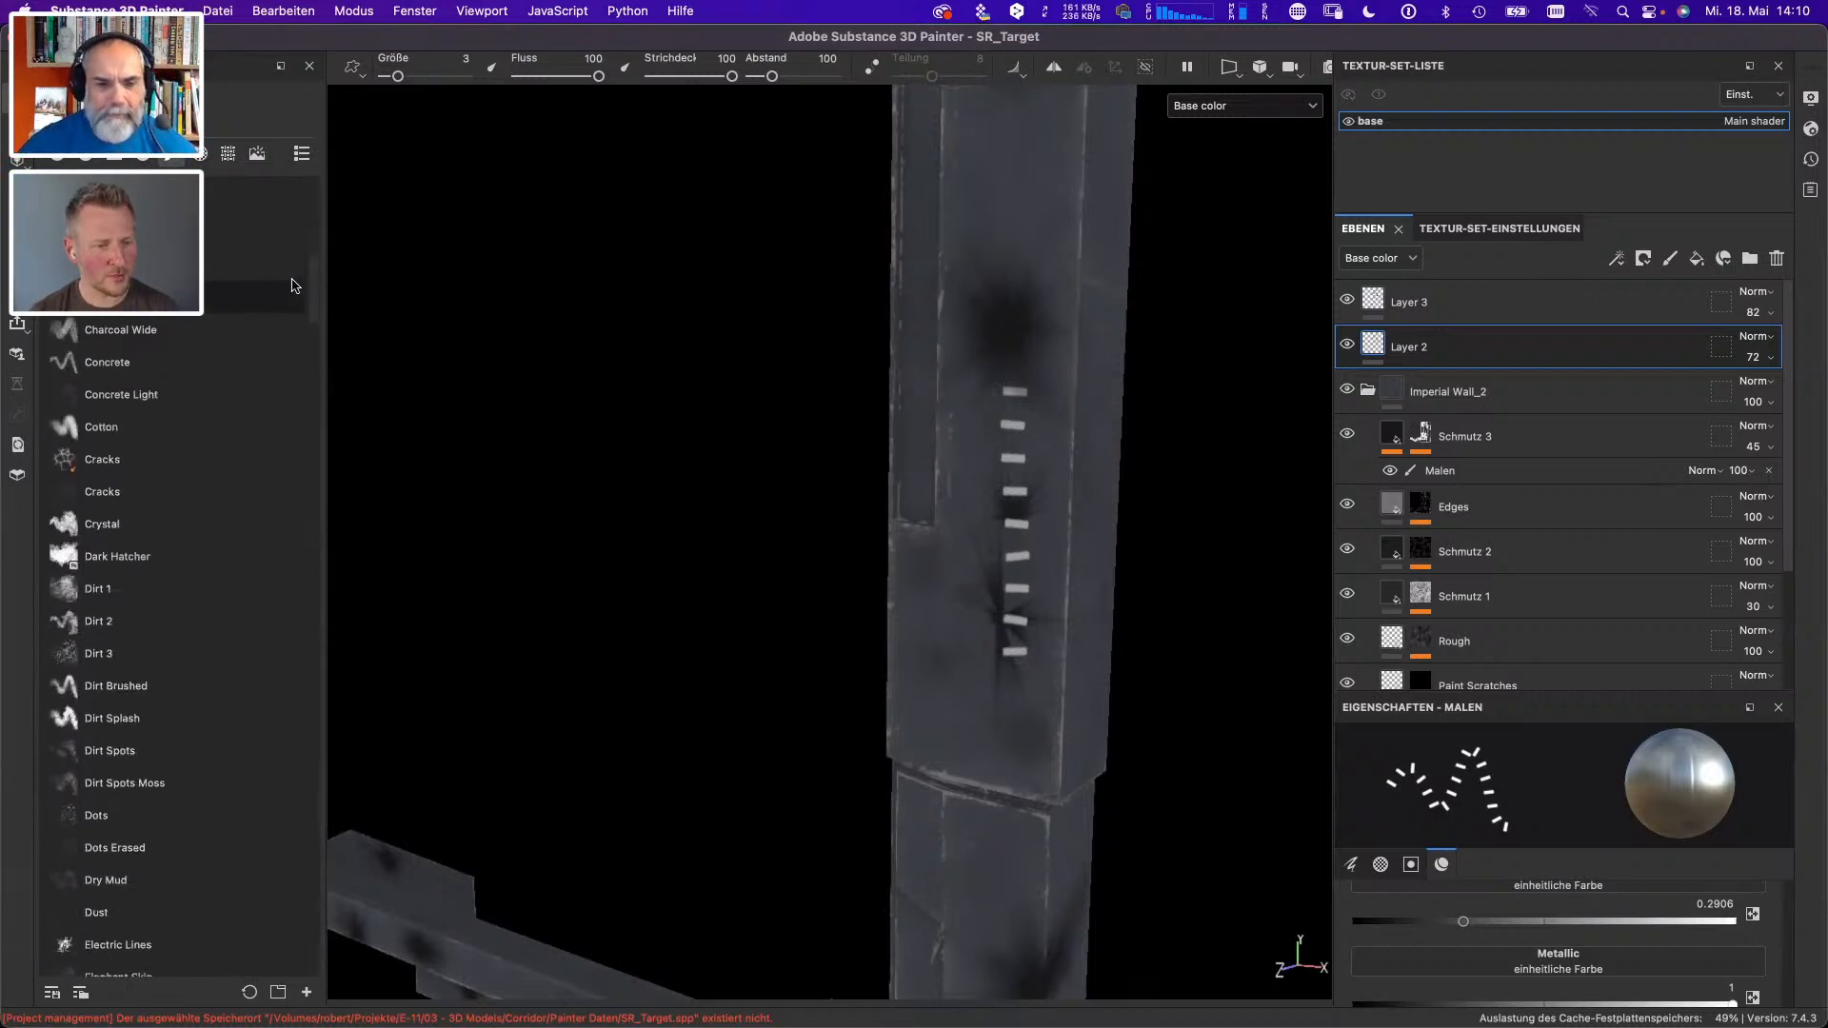
click(152, 459)
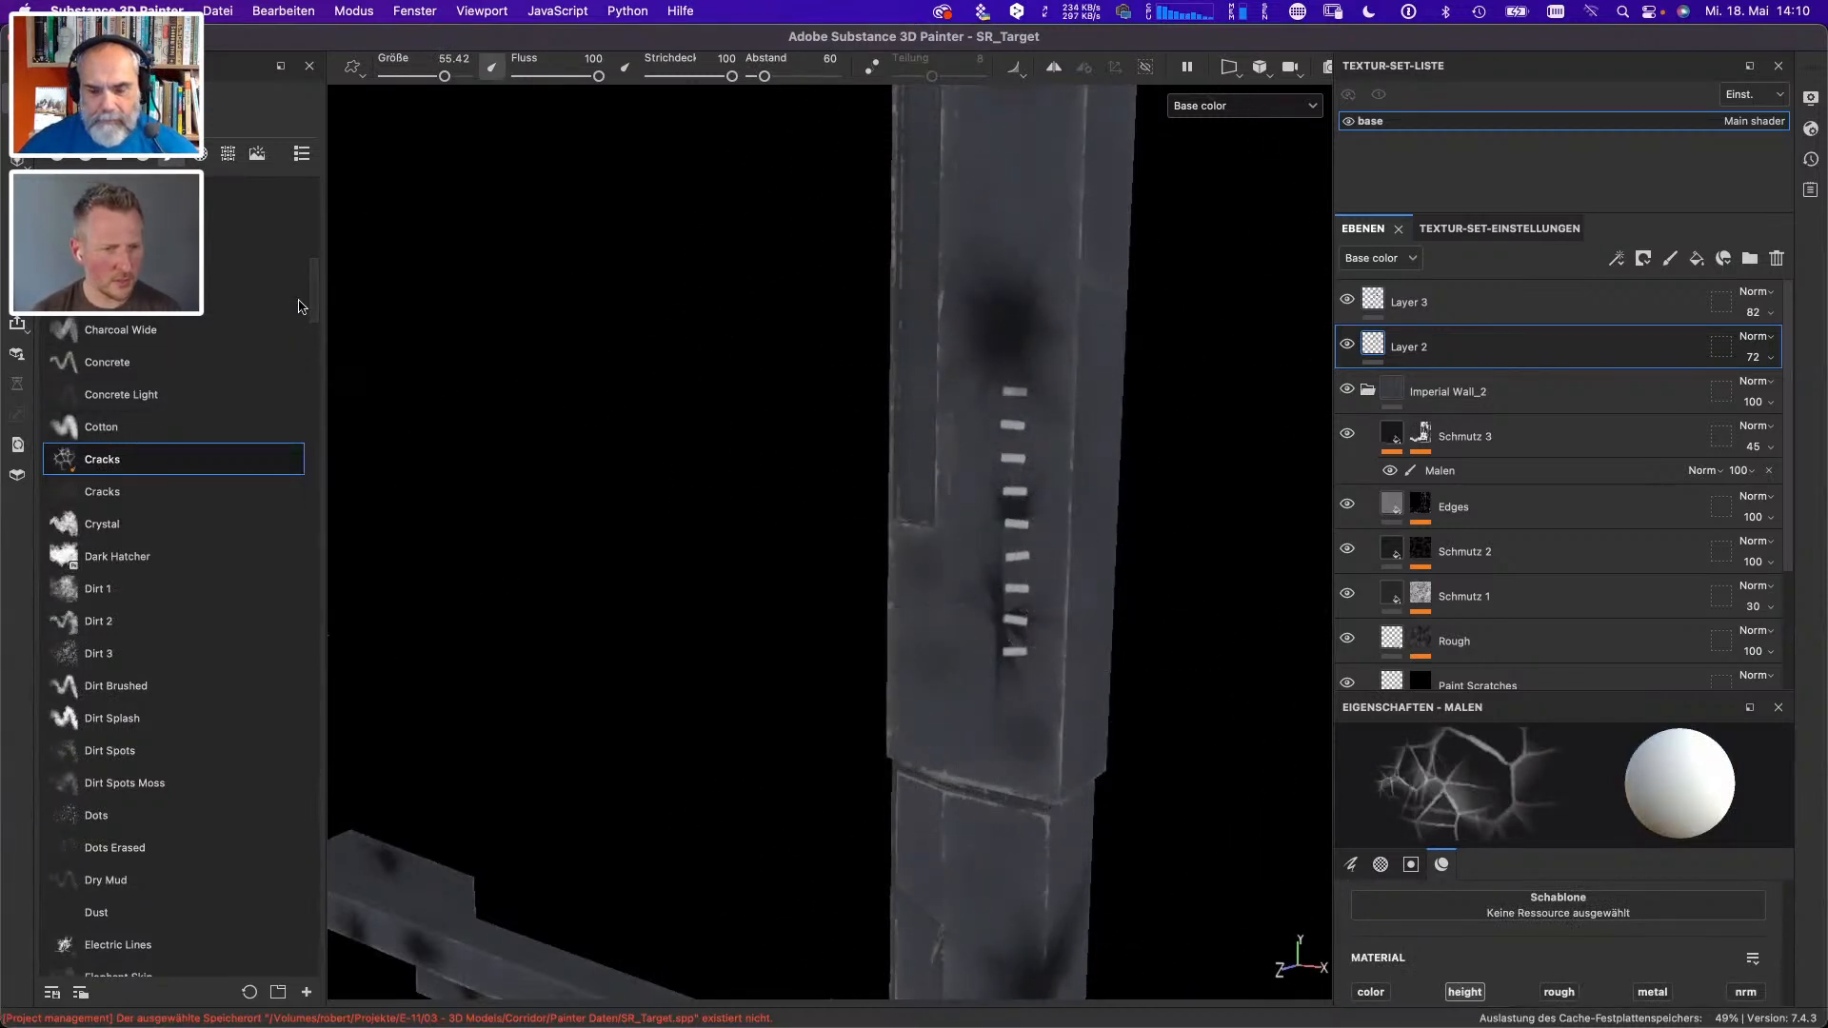
drag(317, 312, 319, 353)
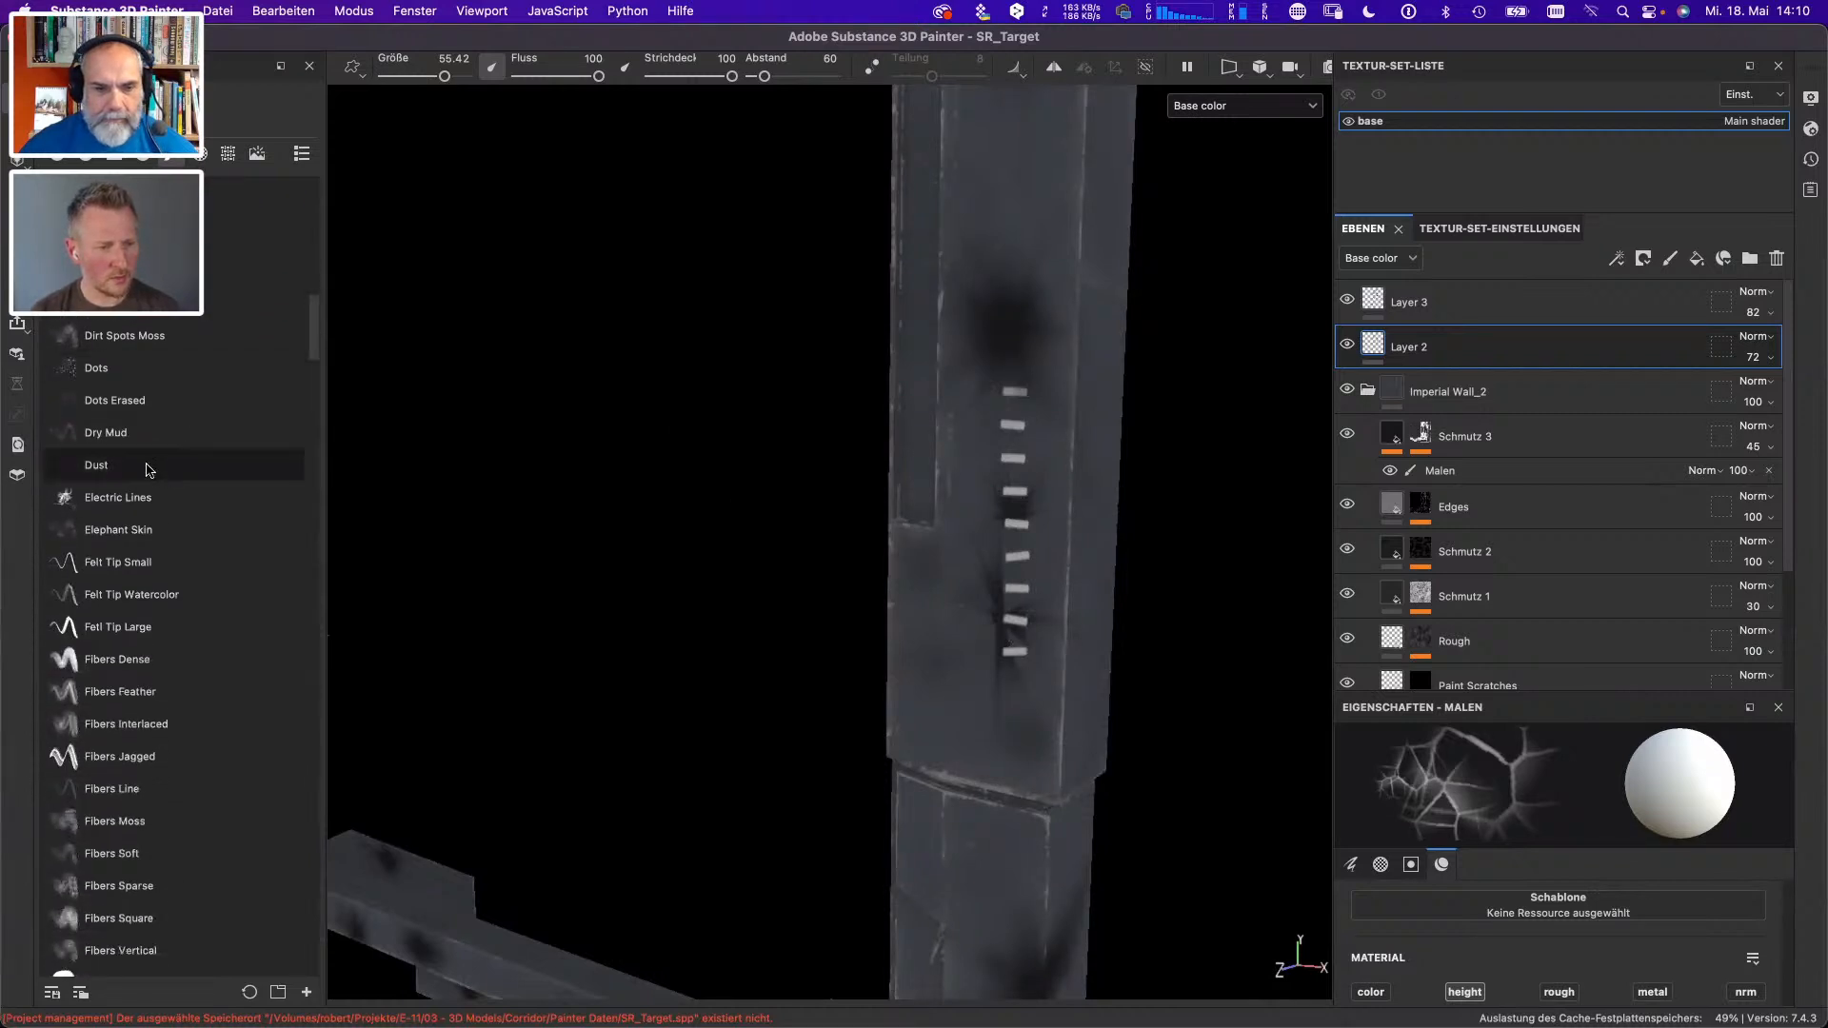
click(135, 495)
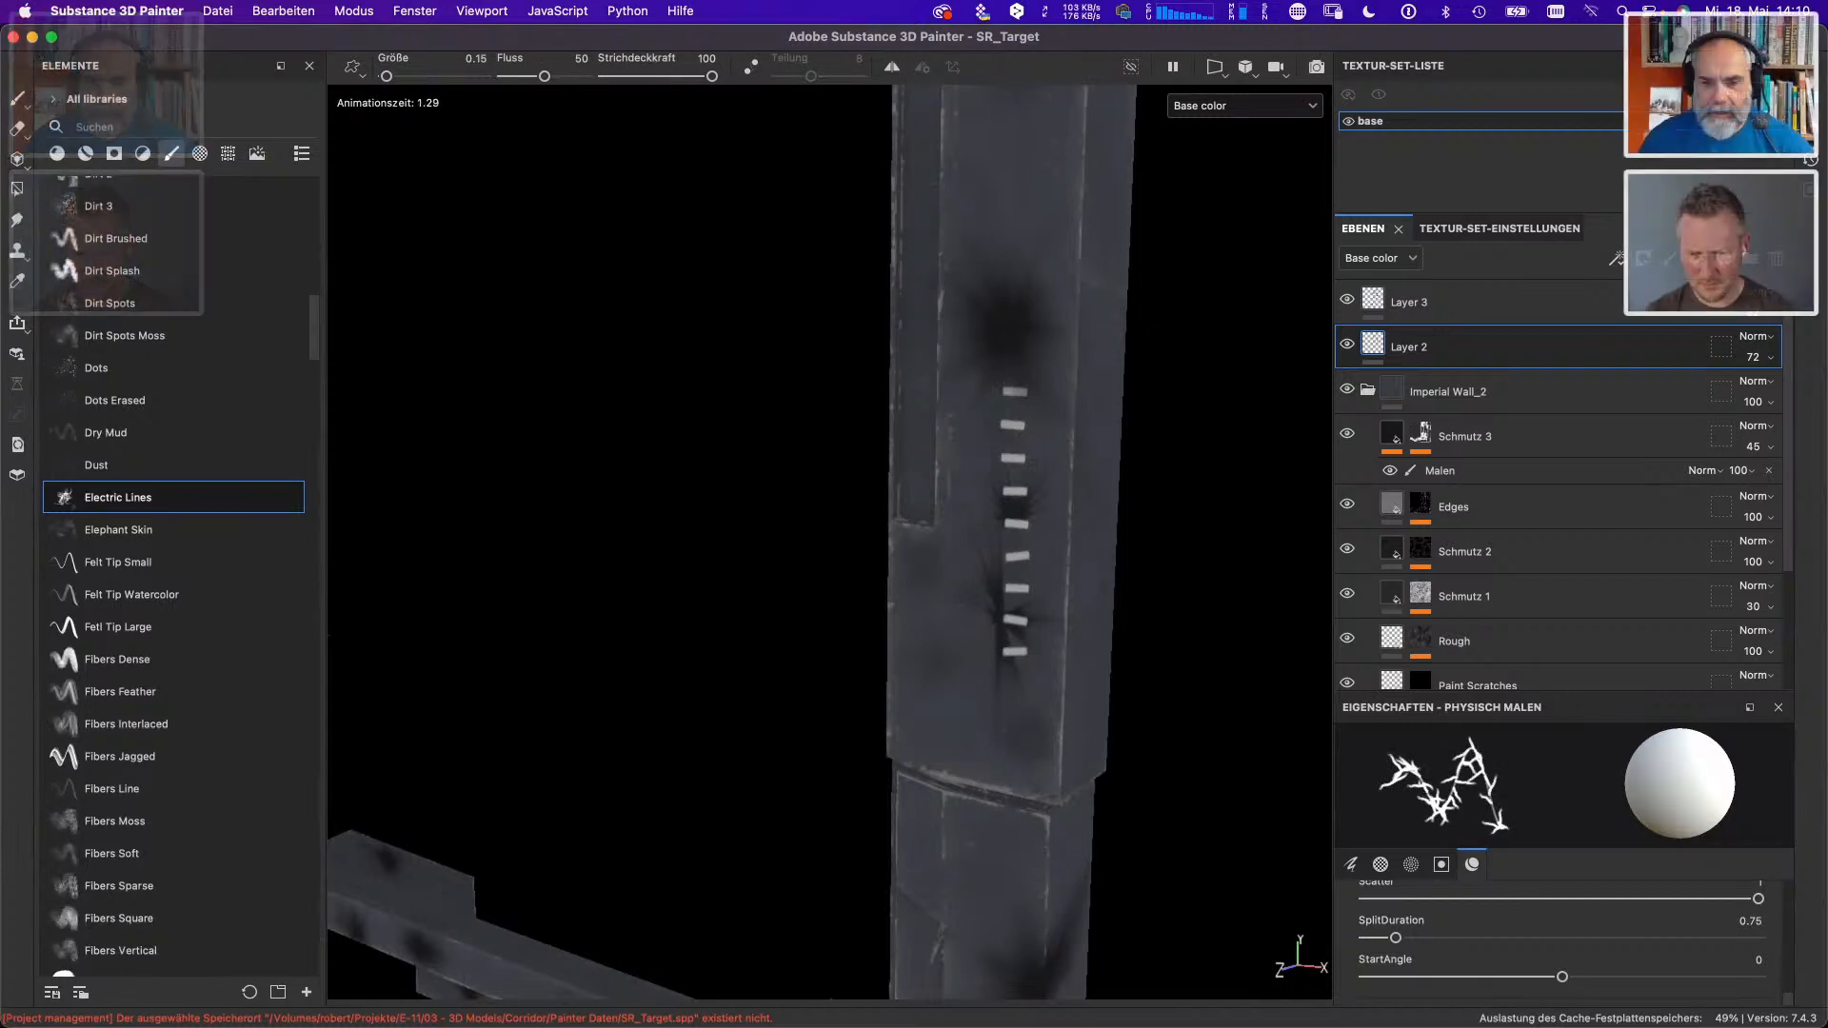
- Undo the metal stitches and the black laser impacts painted on the upright
scroll(197, 469, down, 1)
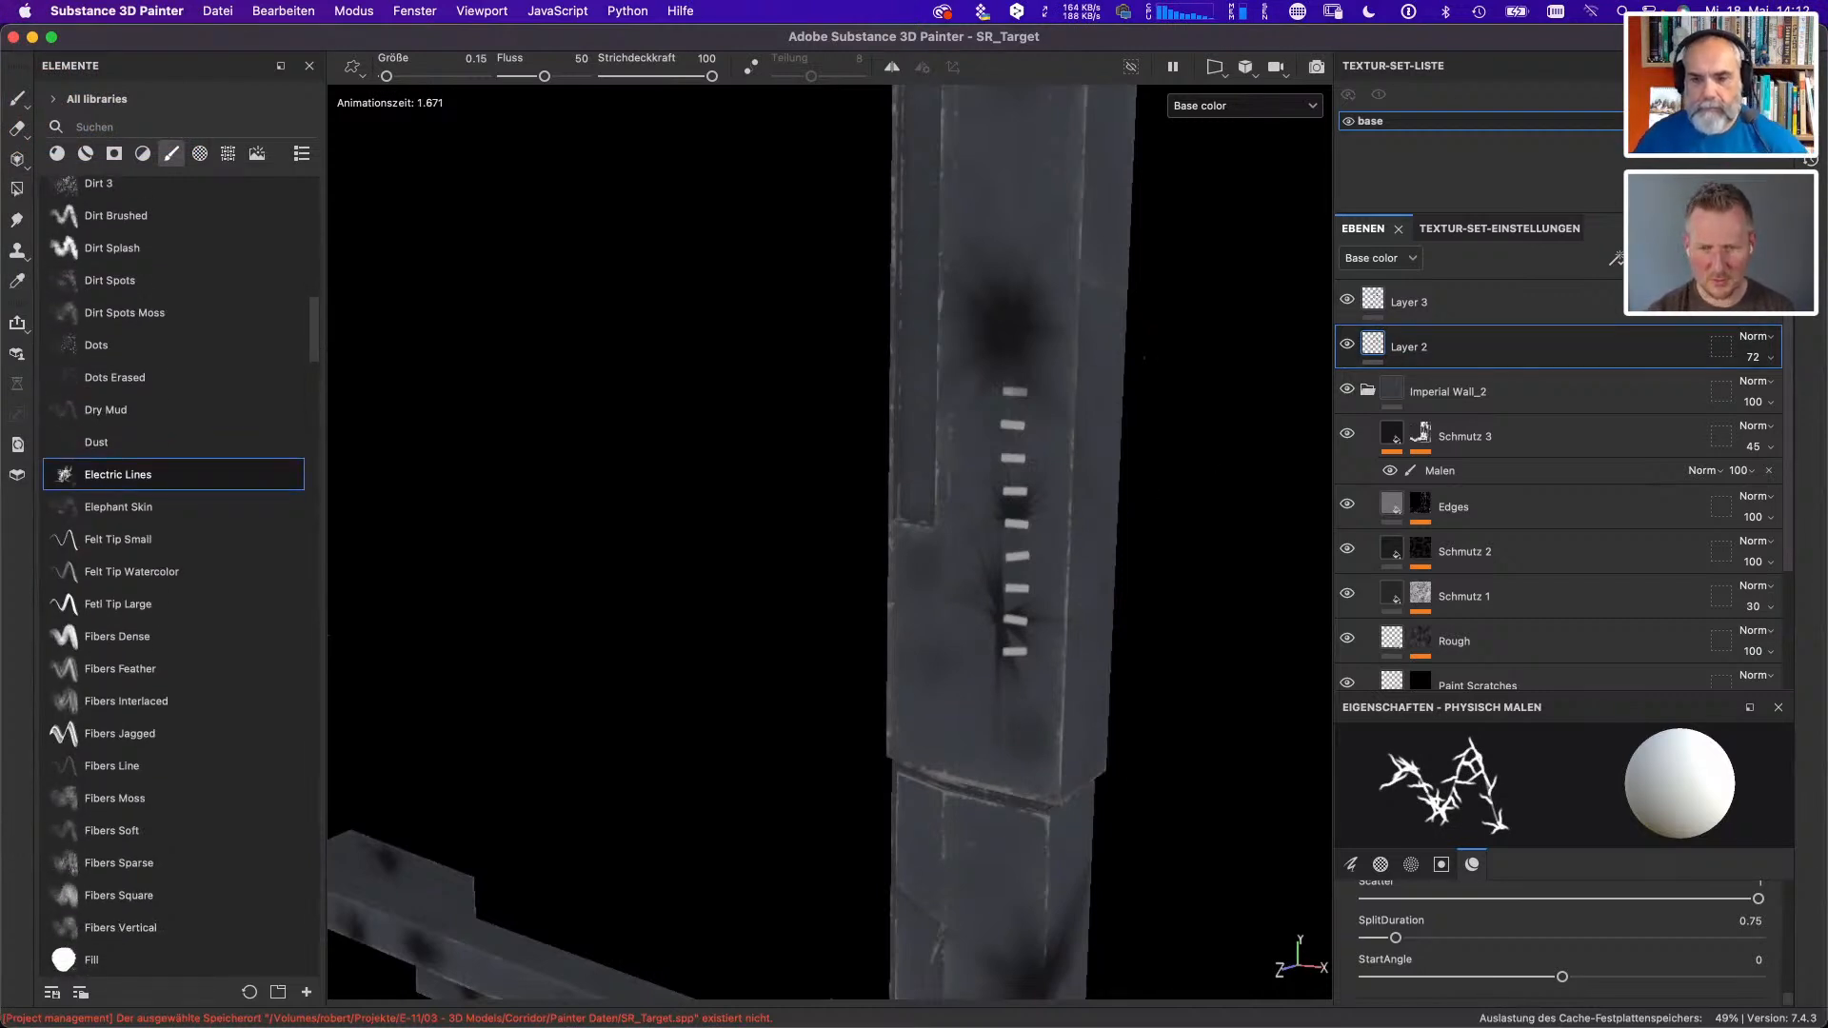
key(super+z)
key(super+z)
key(super+z)
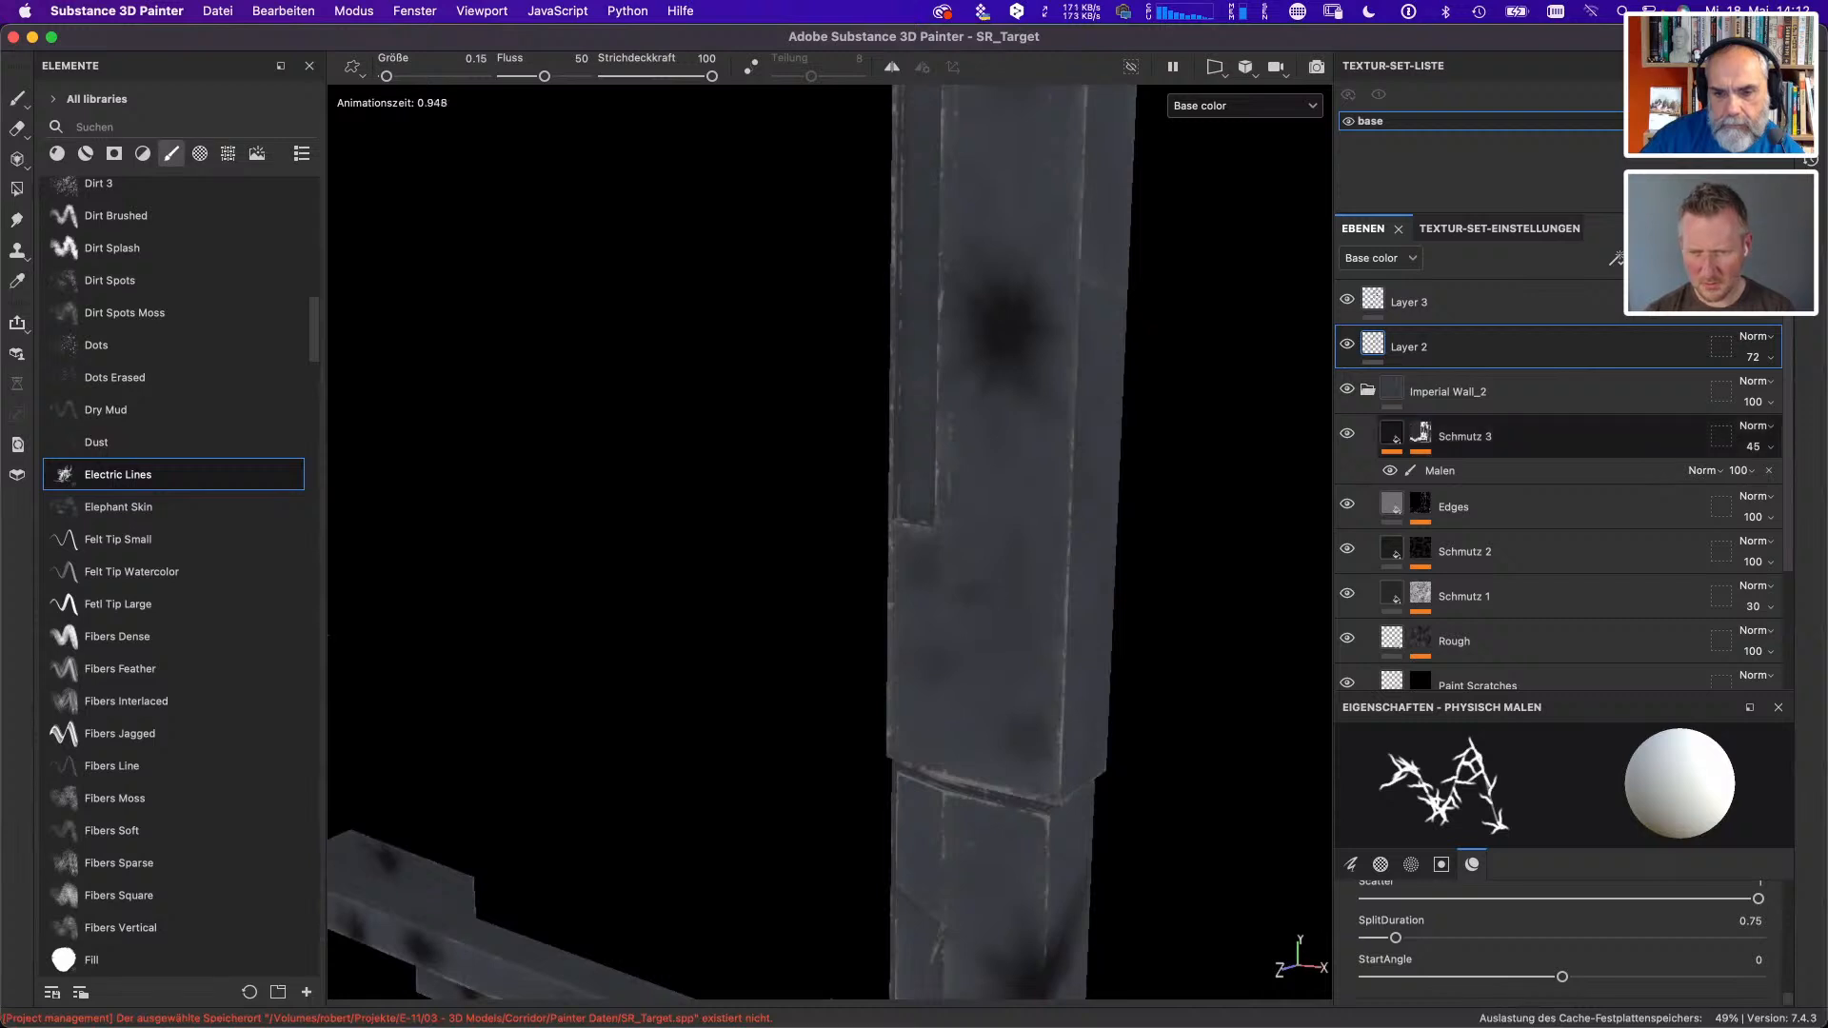
- Look through the remaining brush presets and select the Liquid Stream particle brush
scroll(302, 341, down, 3)
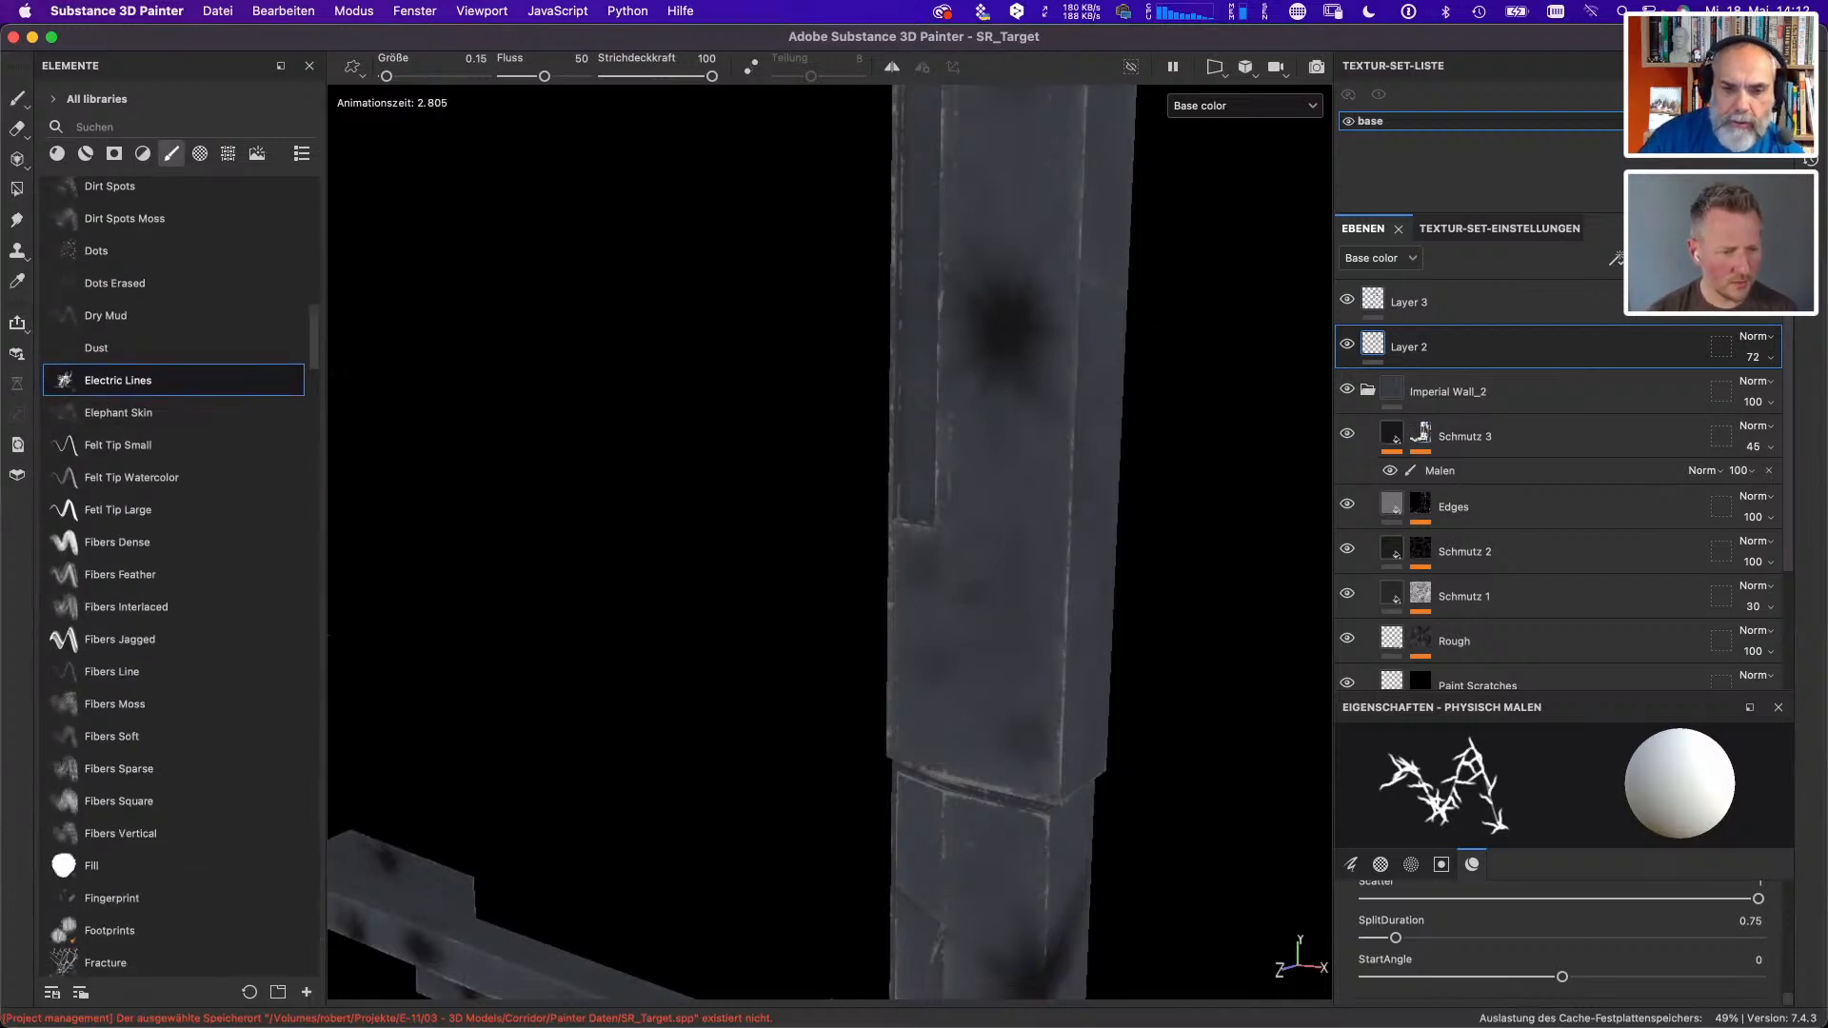
scroll(314, 361, down, 10)
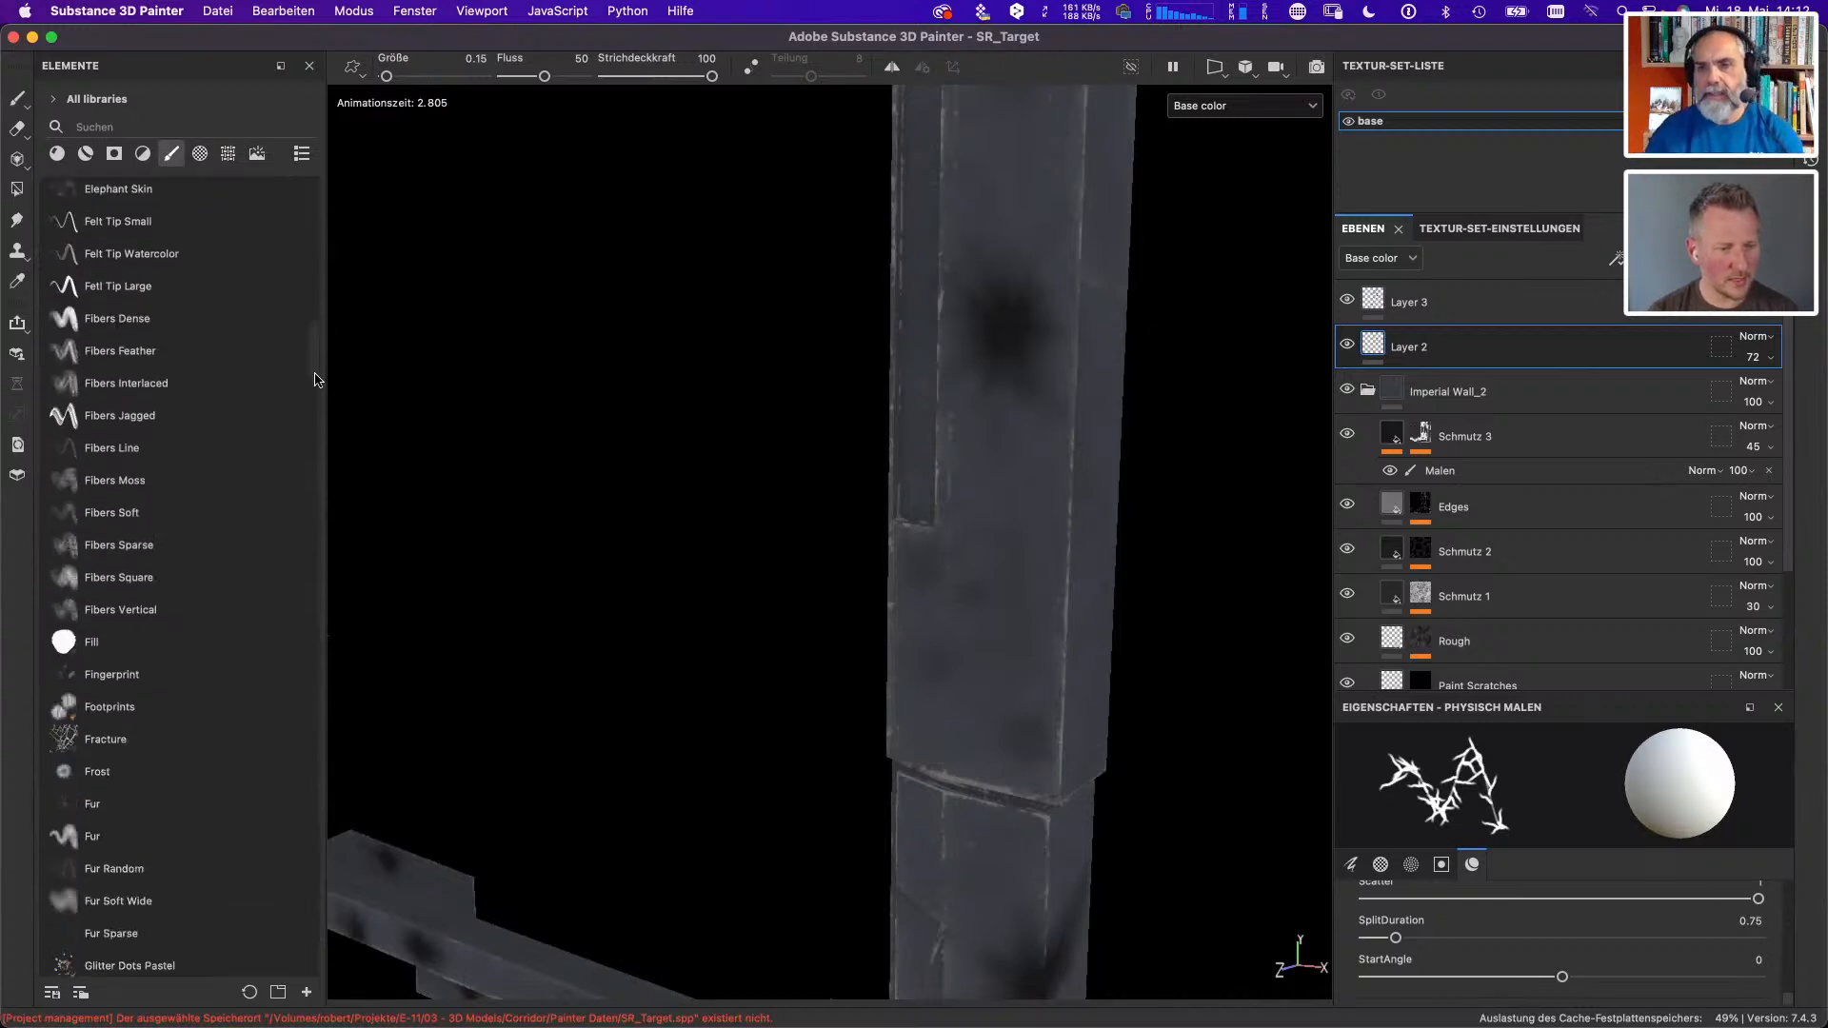
scroll(314, 400, down, 10)
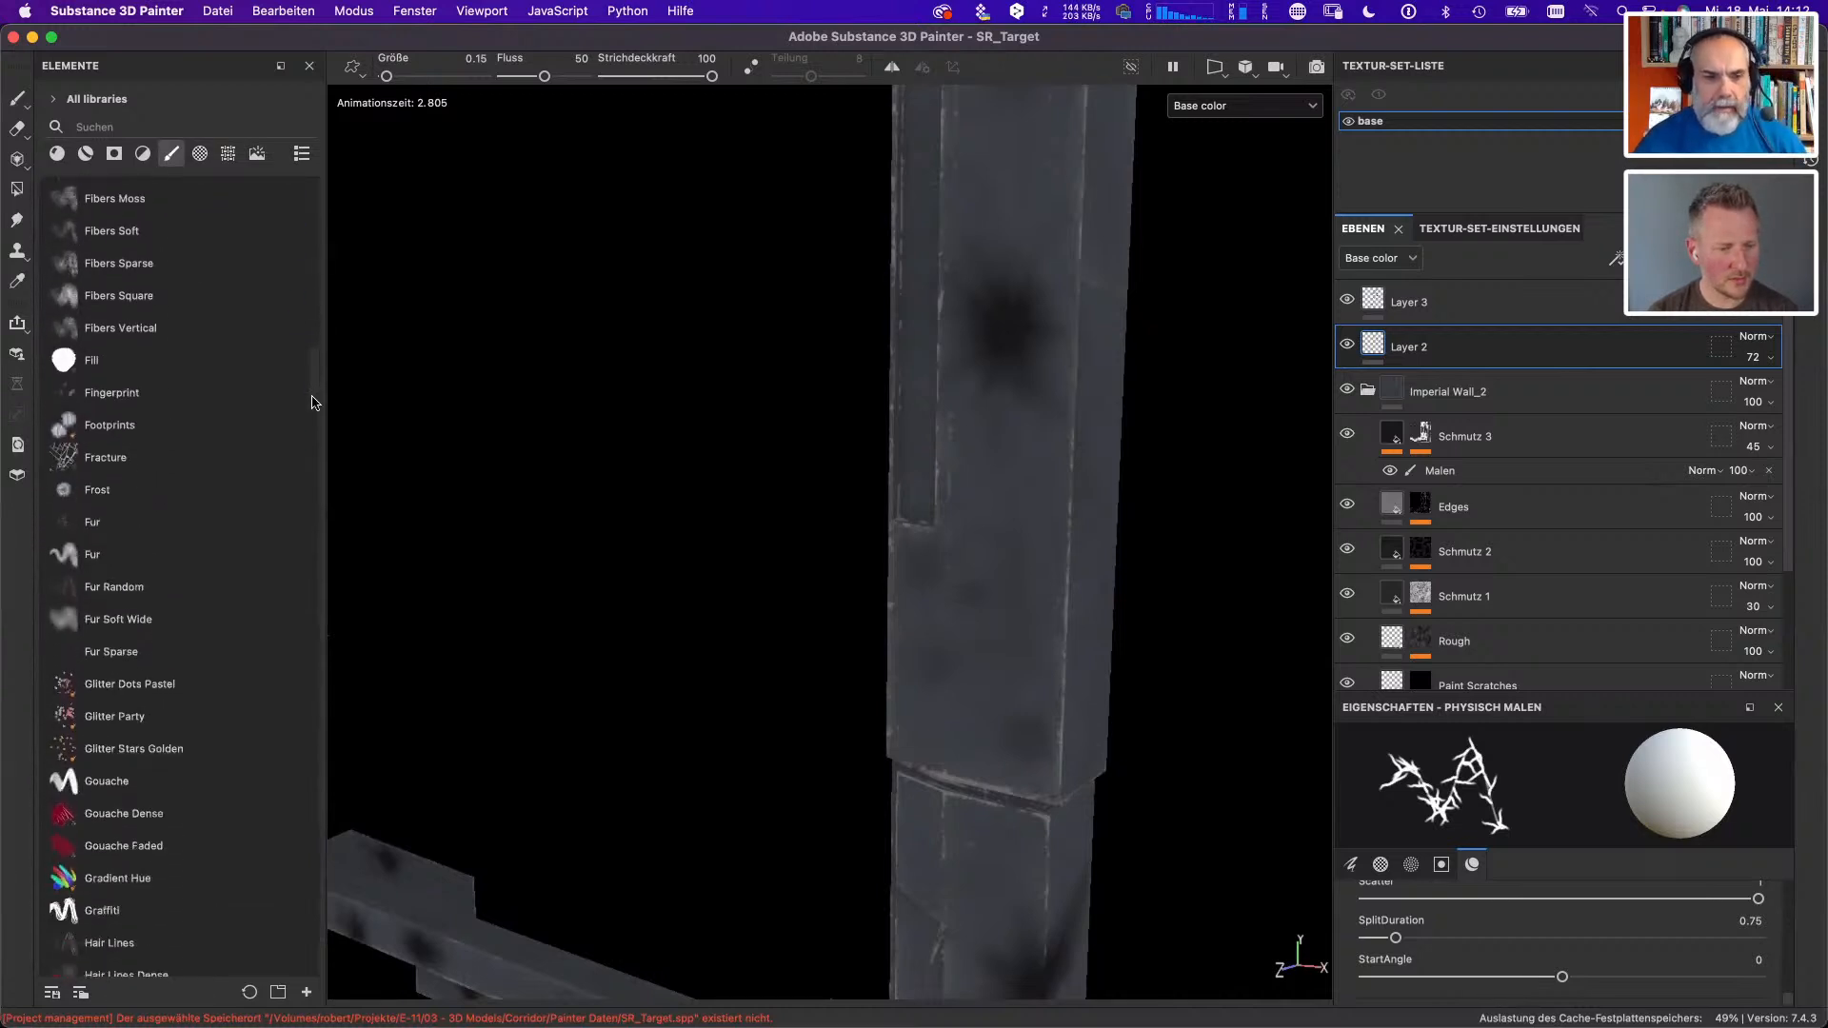
scroll(314, 419, down, 10)
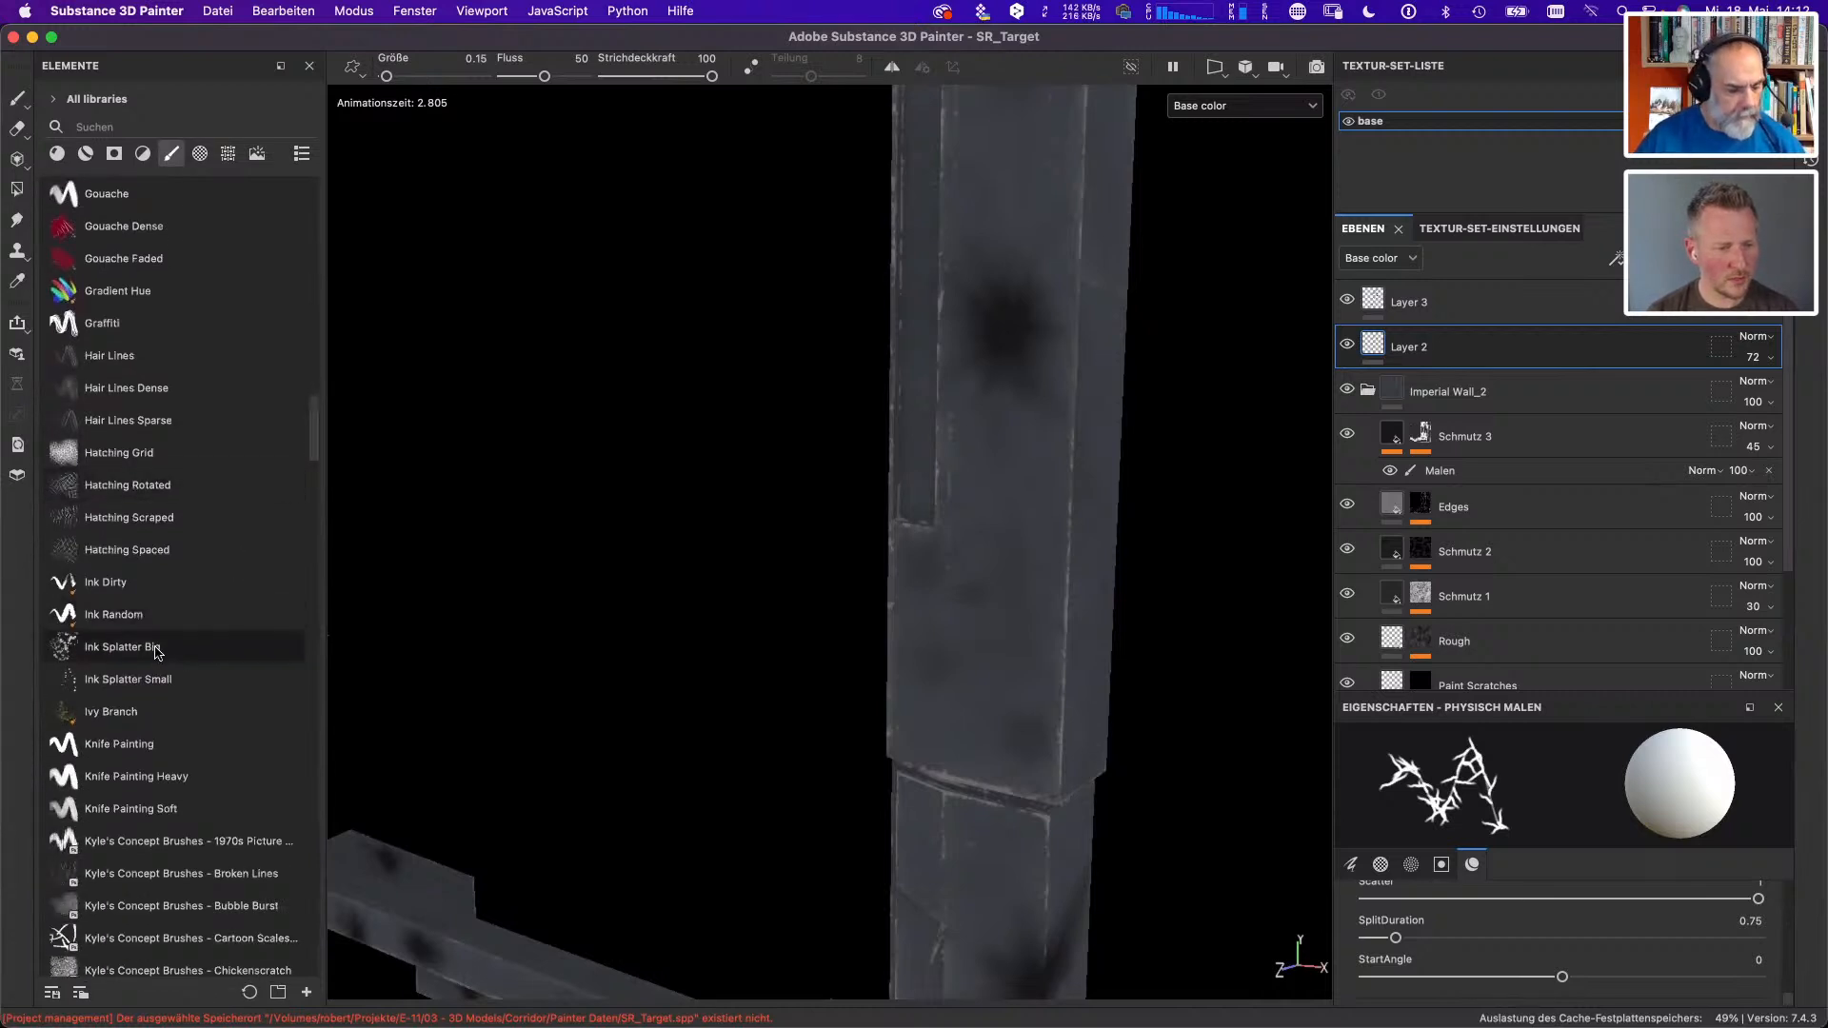
scroll(314, 457, down, 16)
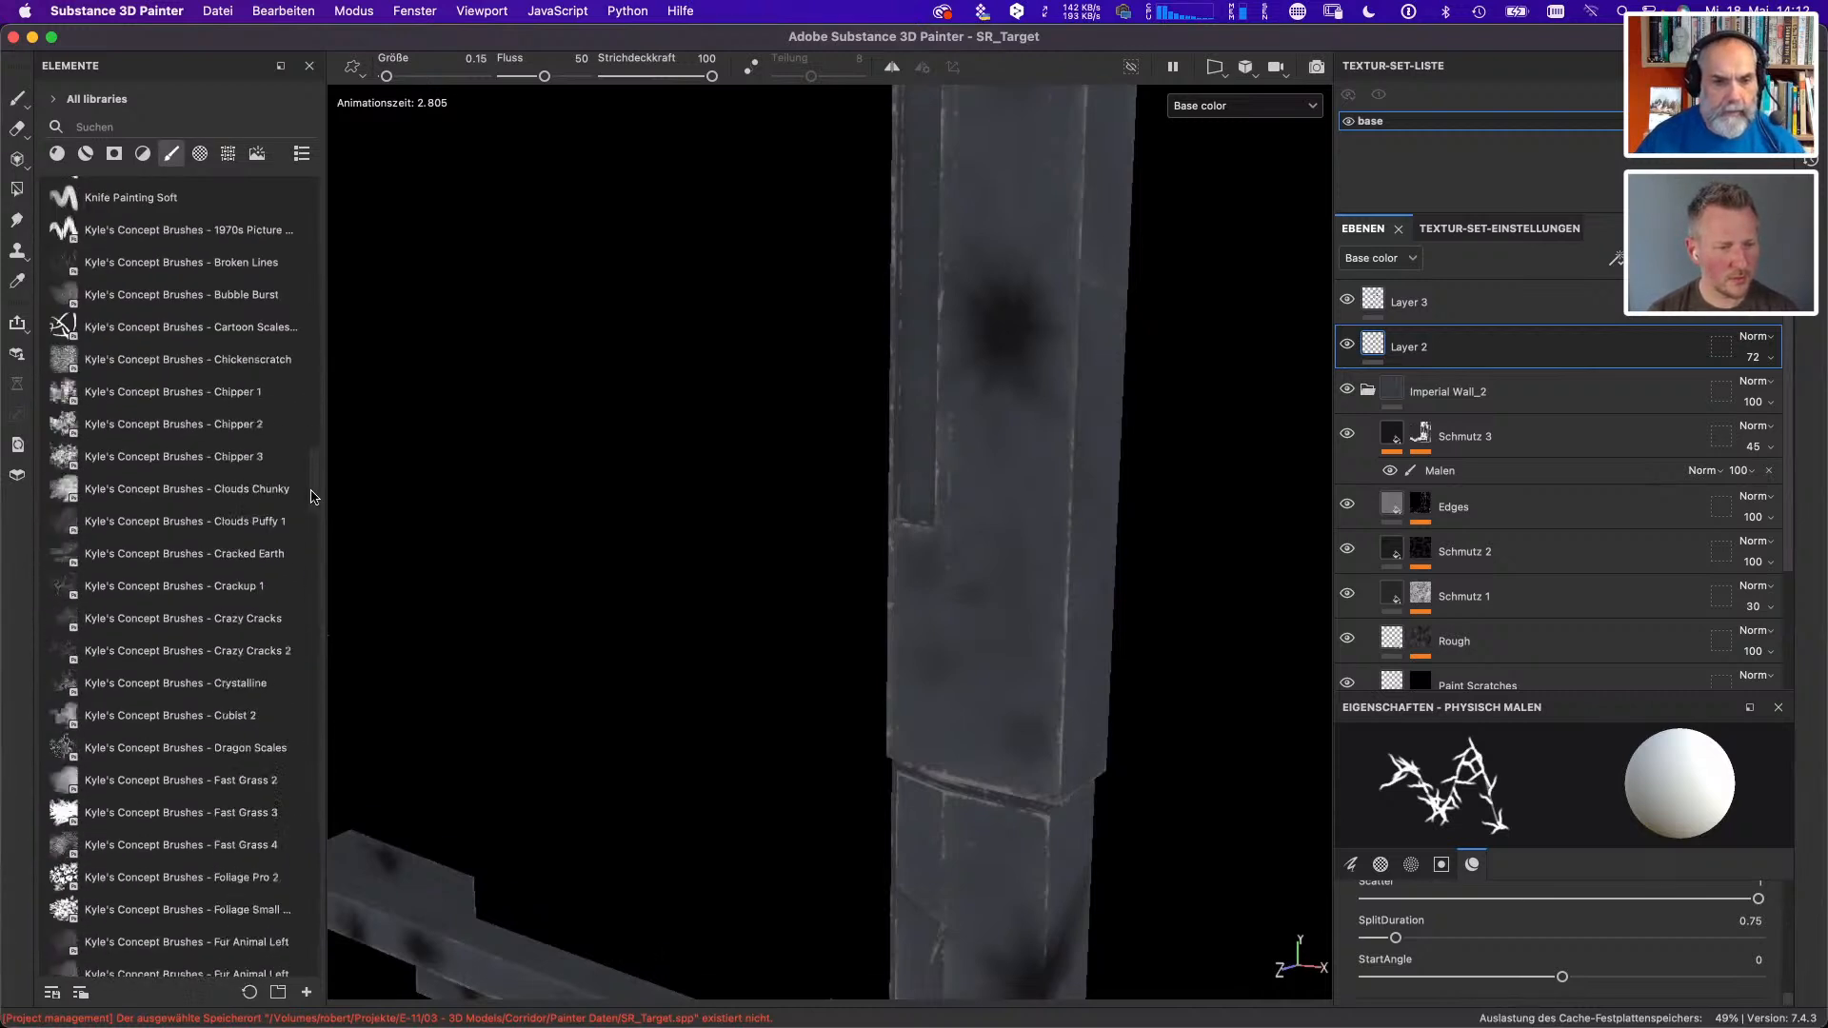
scroll(315, 496, down, 20)
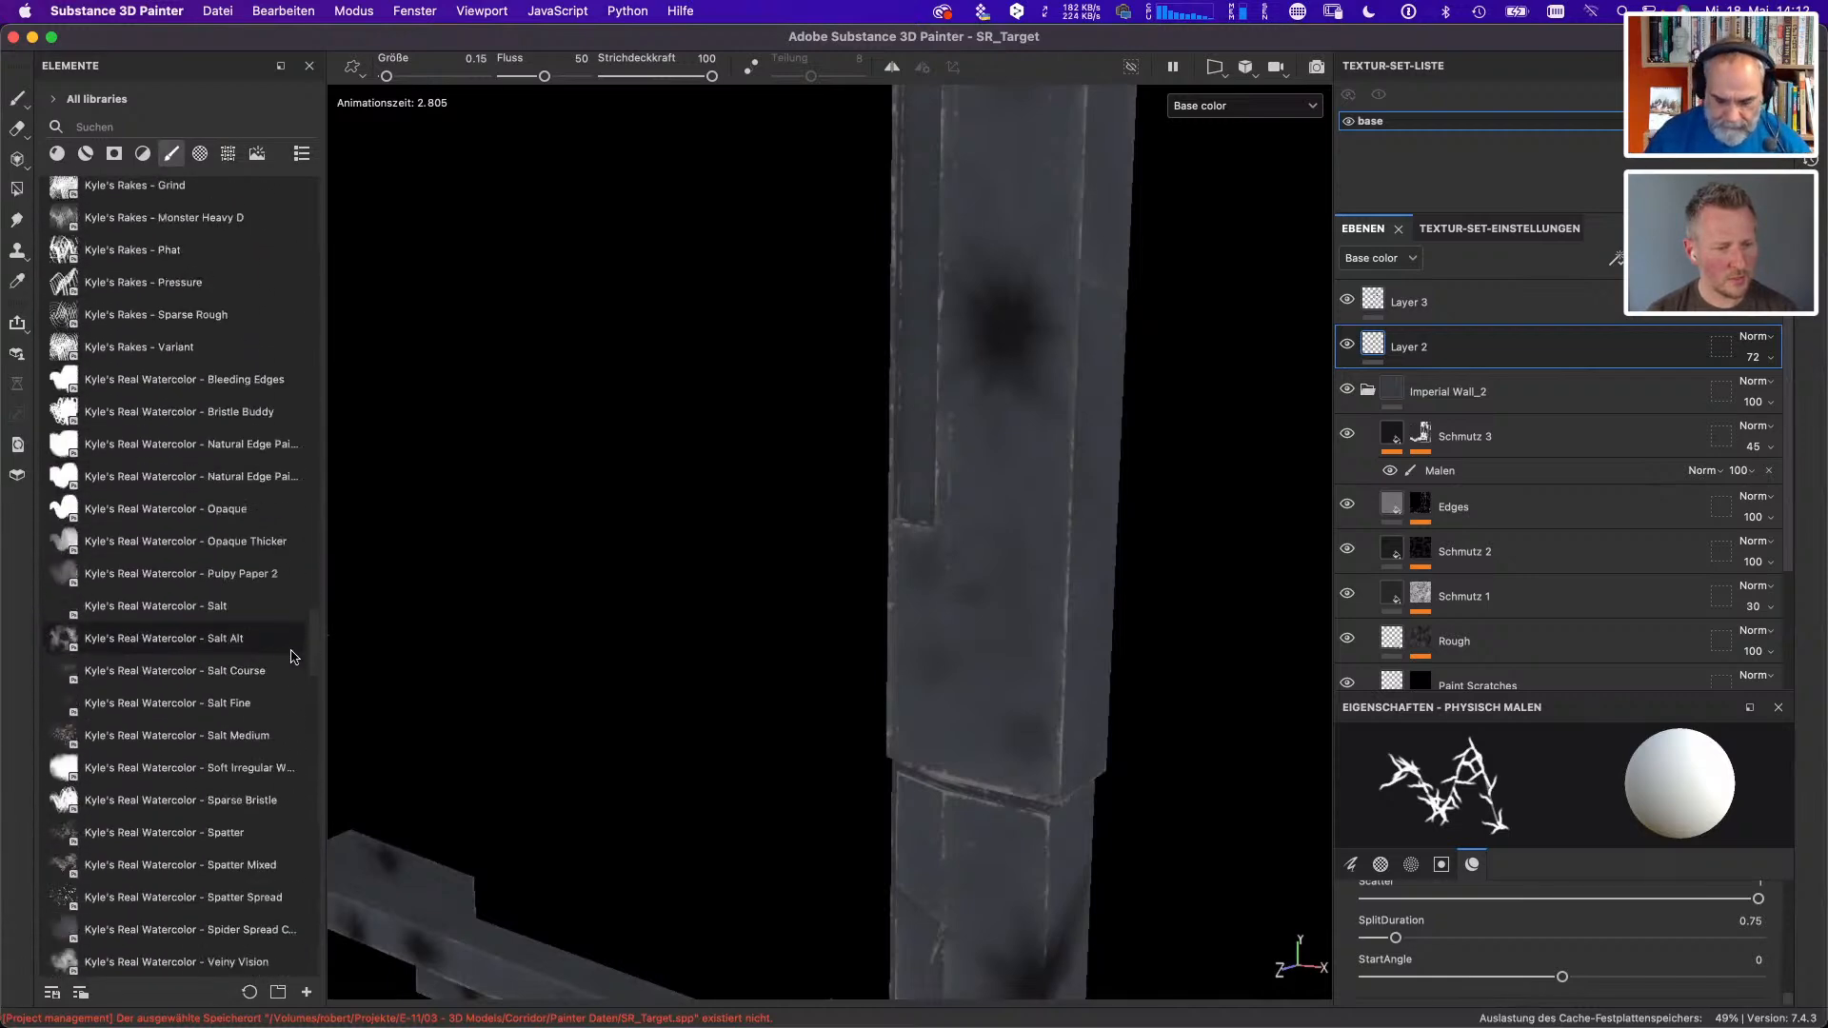
scroll(293, 657, down, 20)
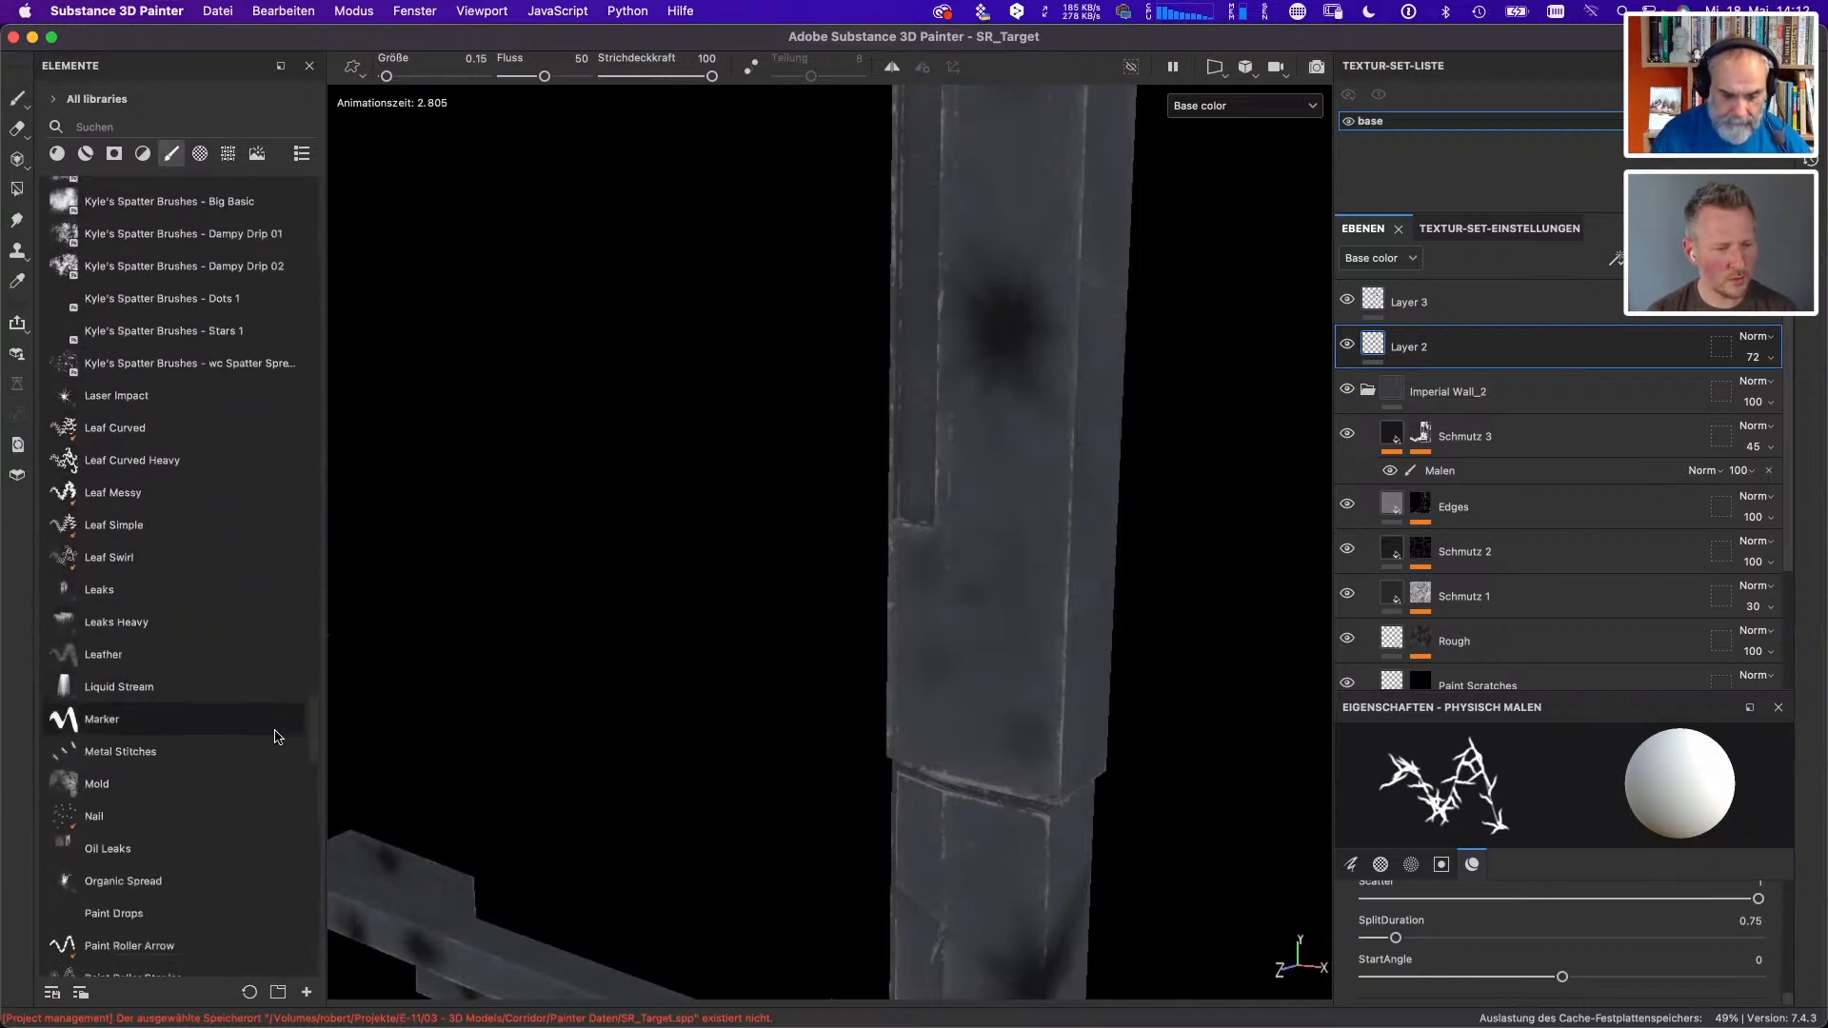
click(276, 686)
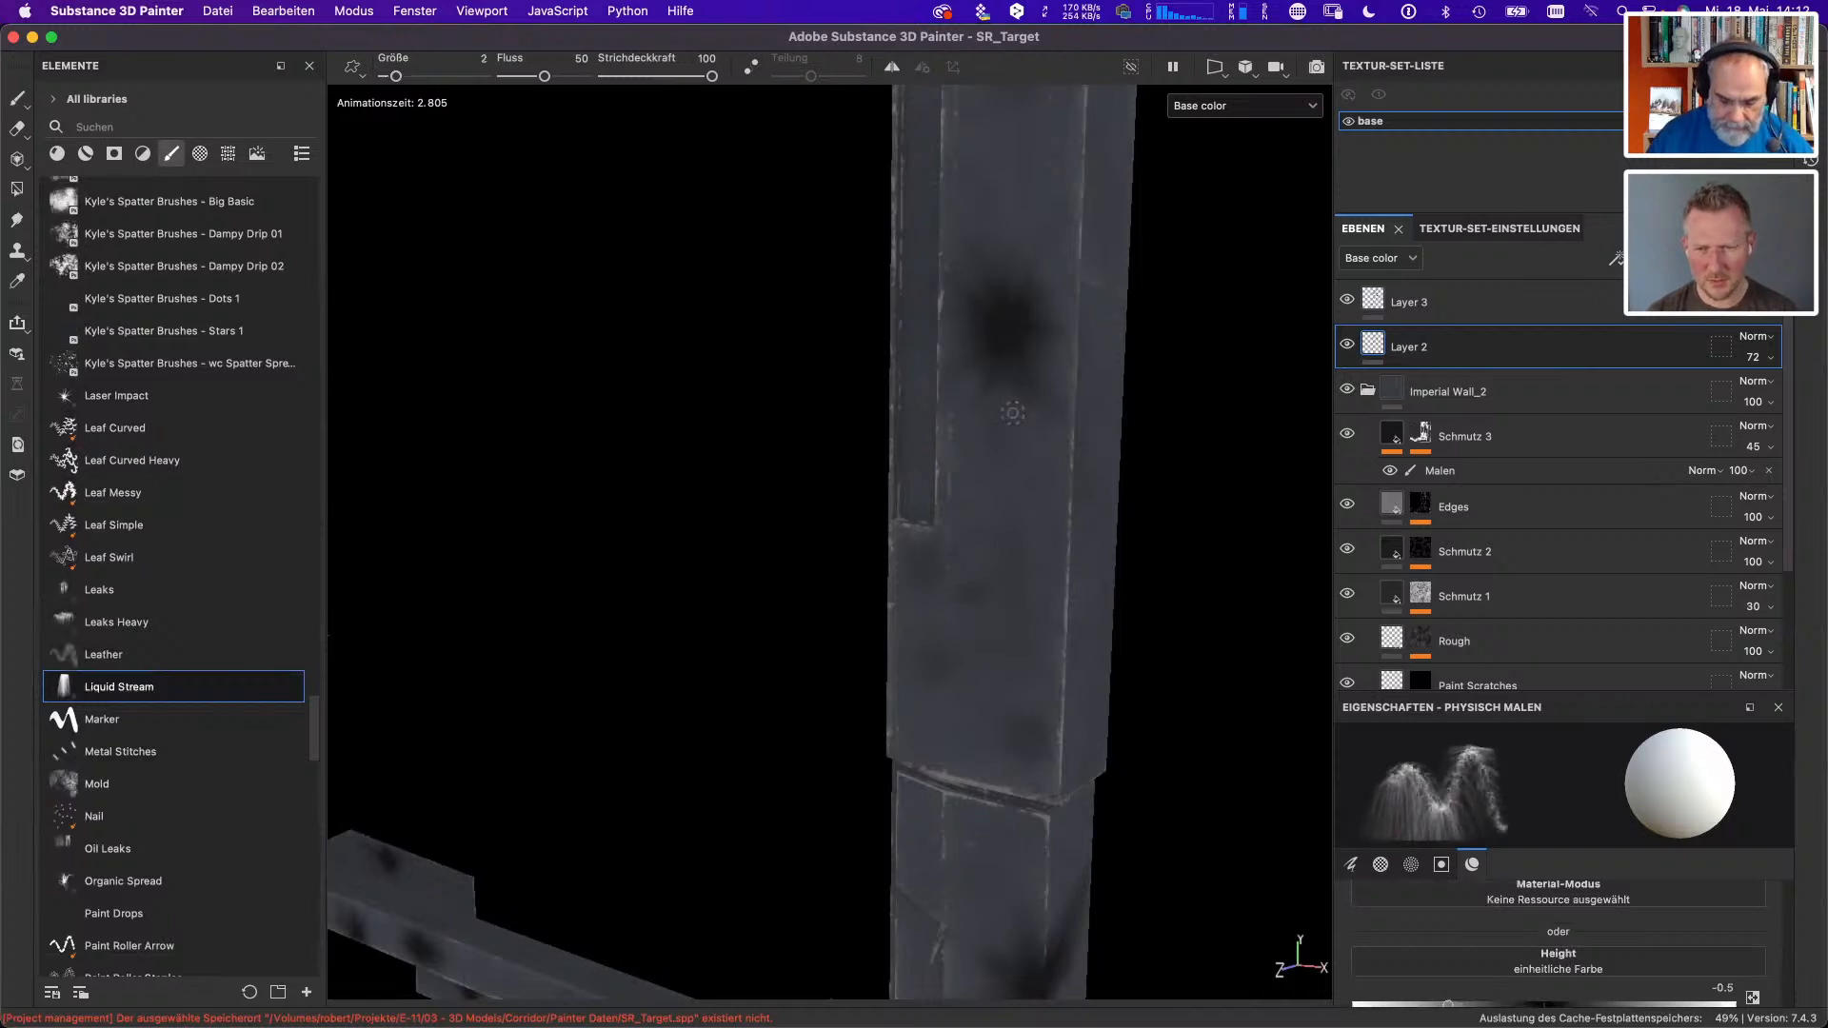
- Paint Liquid Stream particles across the upright's front face, just below the dark spot, so they run down the frame
drag(938, 386, 1076, 393)
drag(938, 386, 1076, 409)
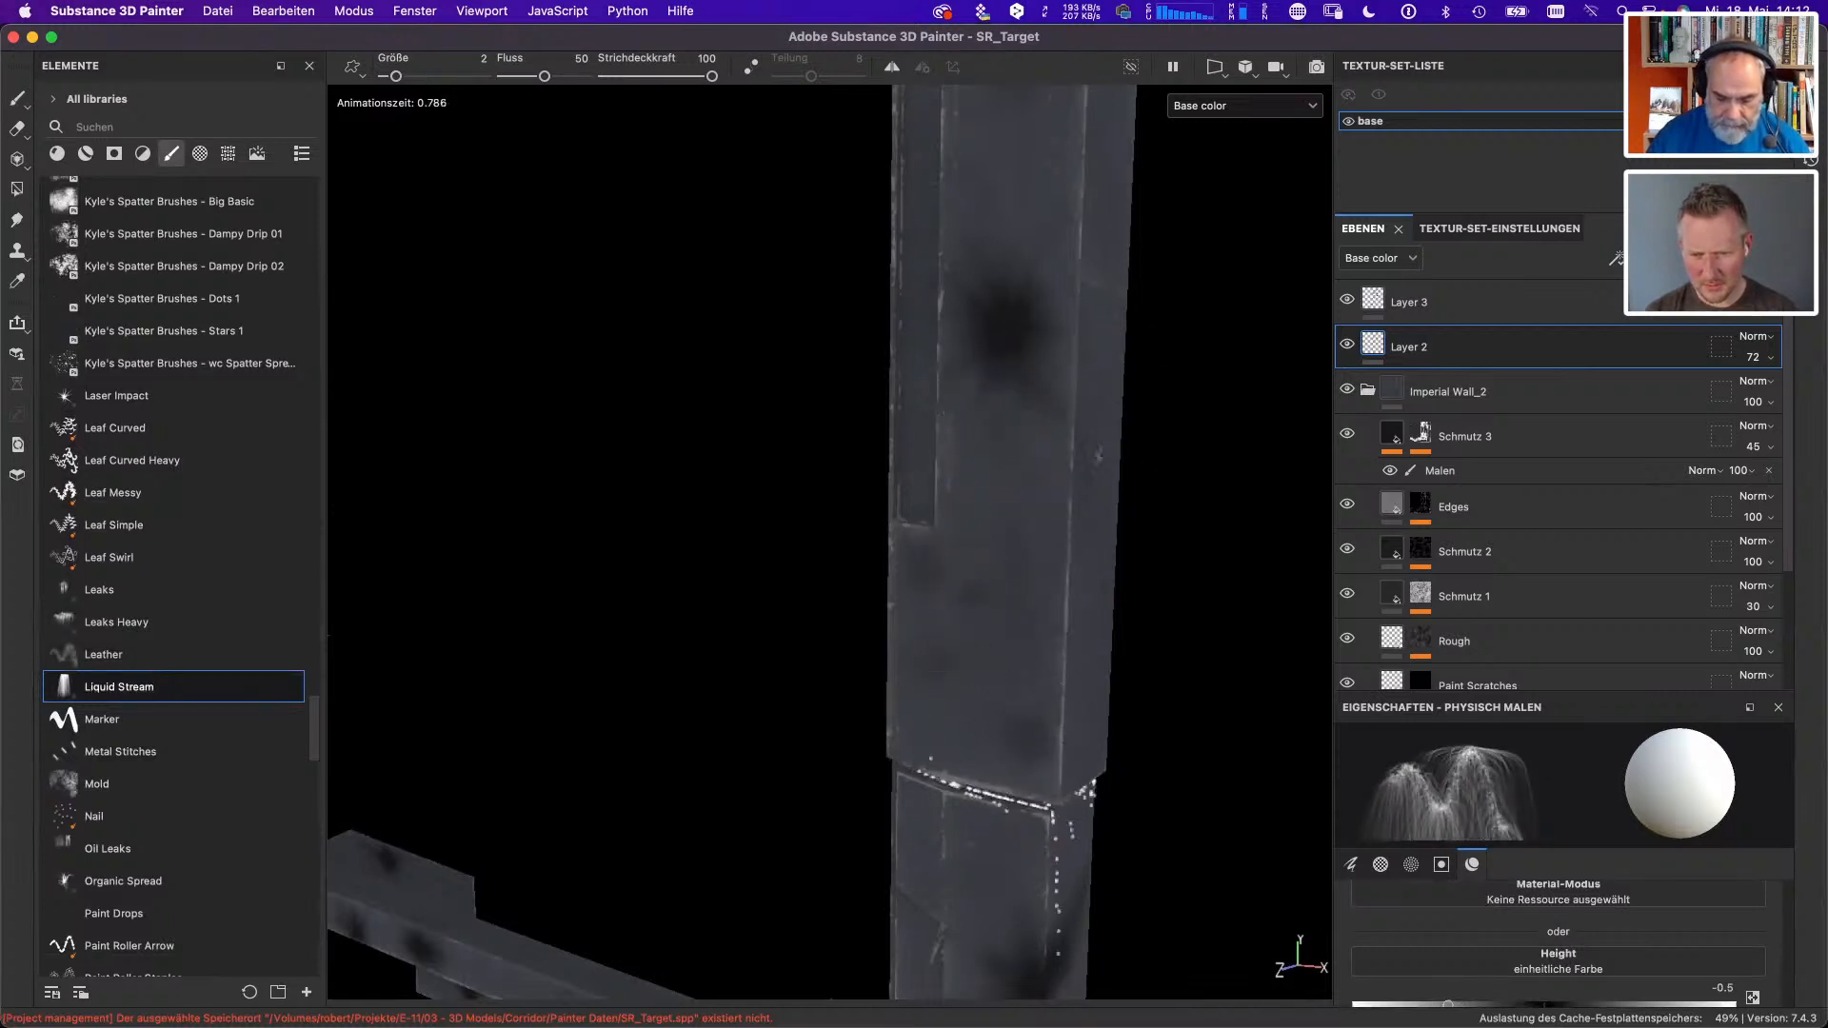
drag(1006, 598, 1038, 631)
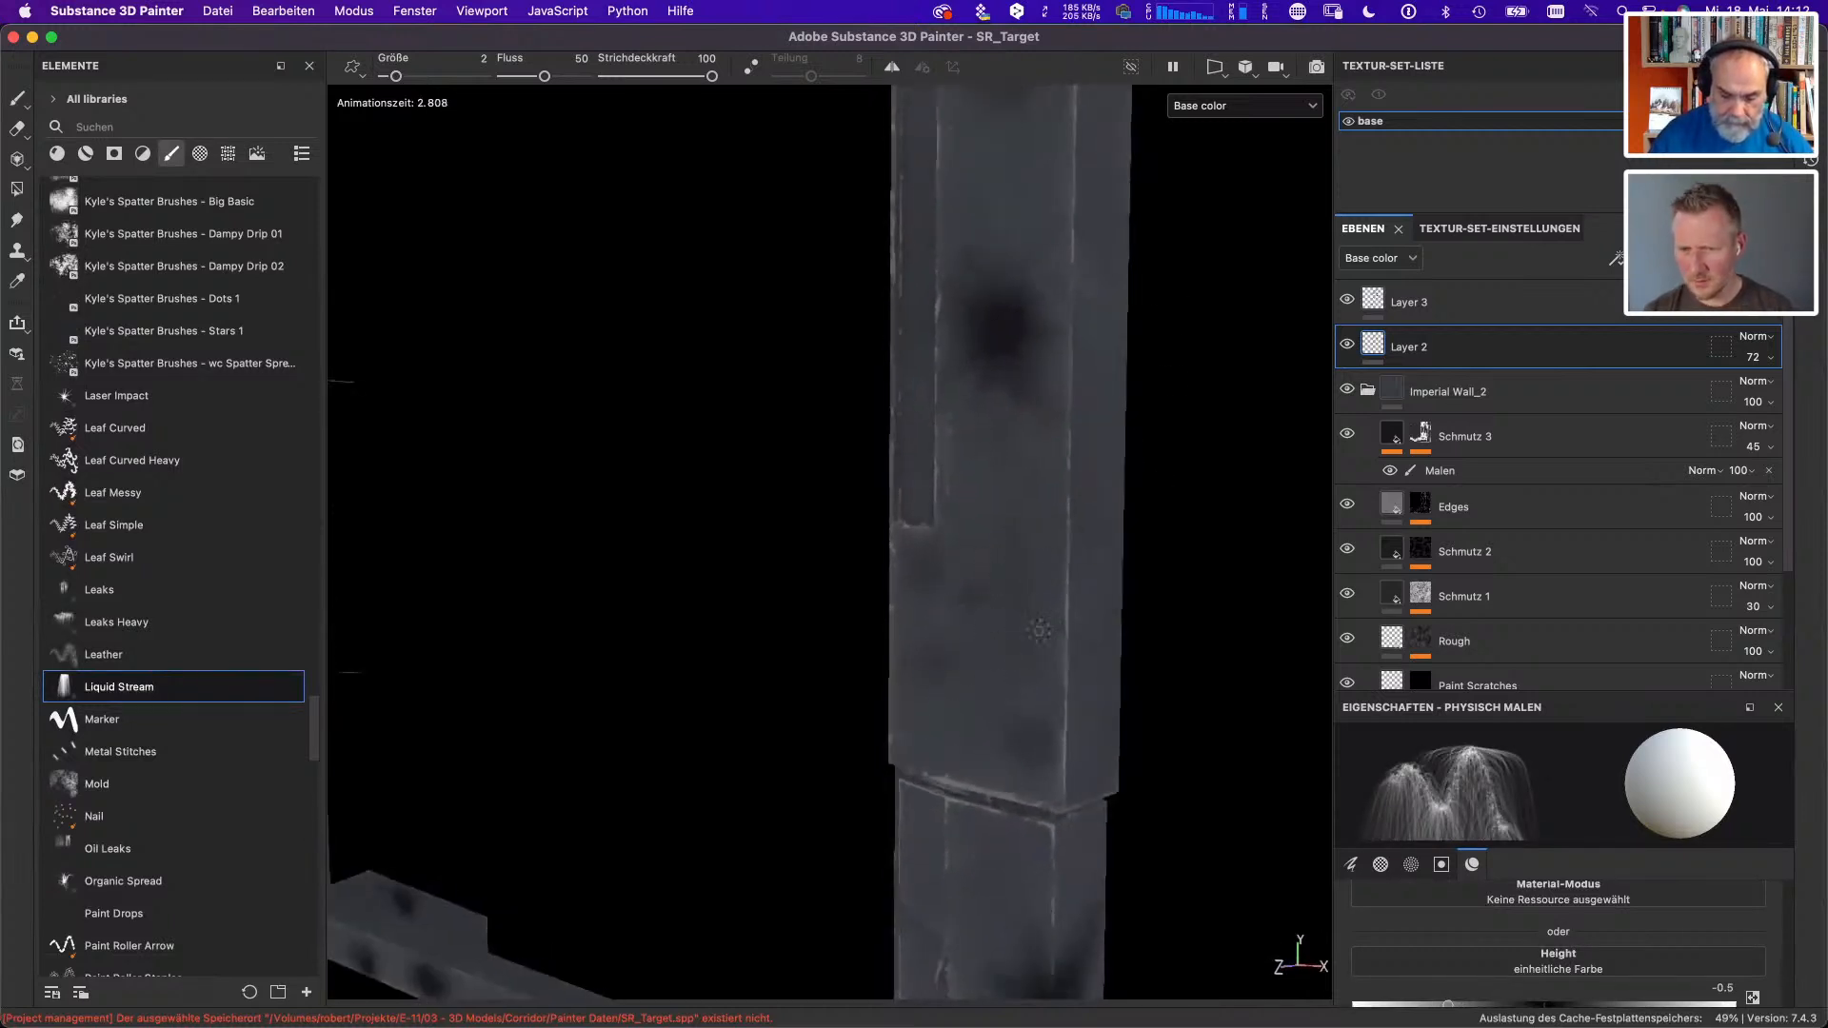
click(999, 412)
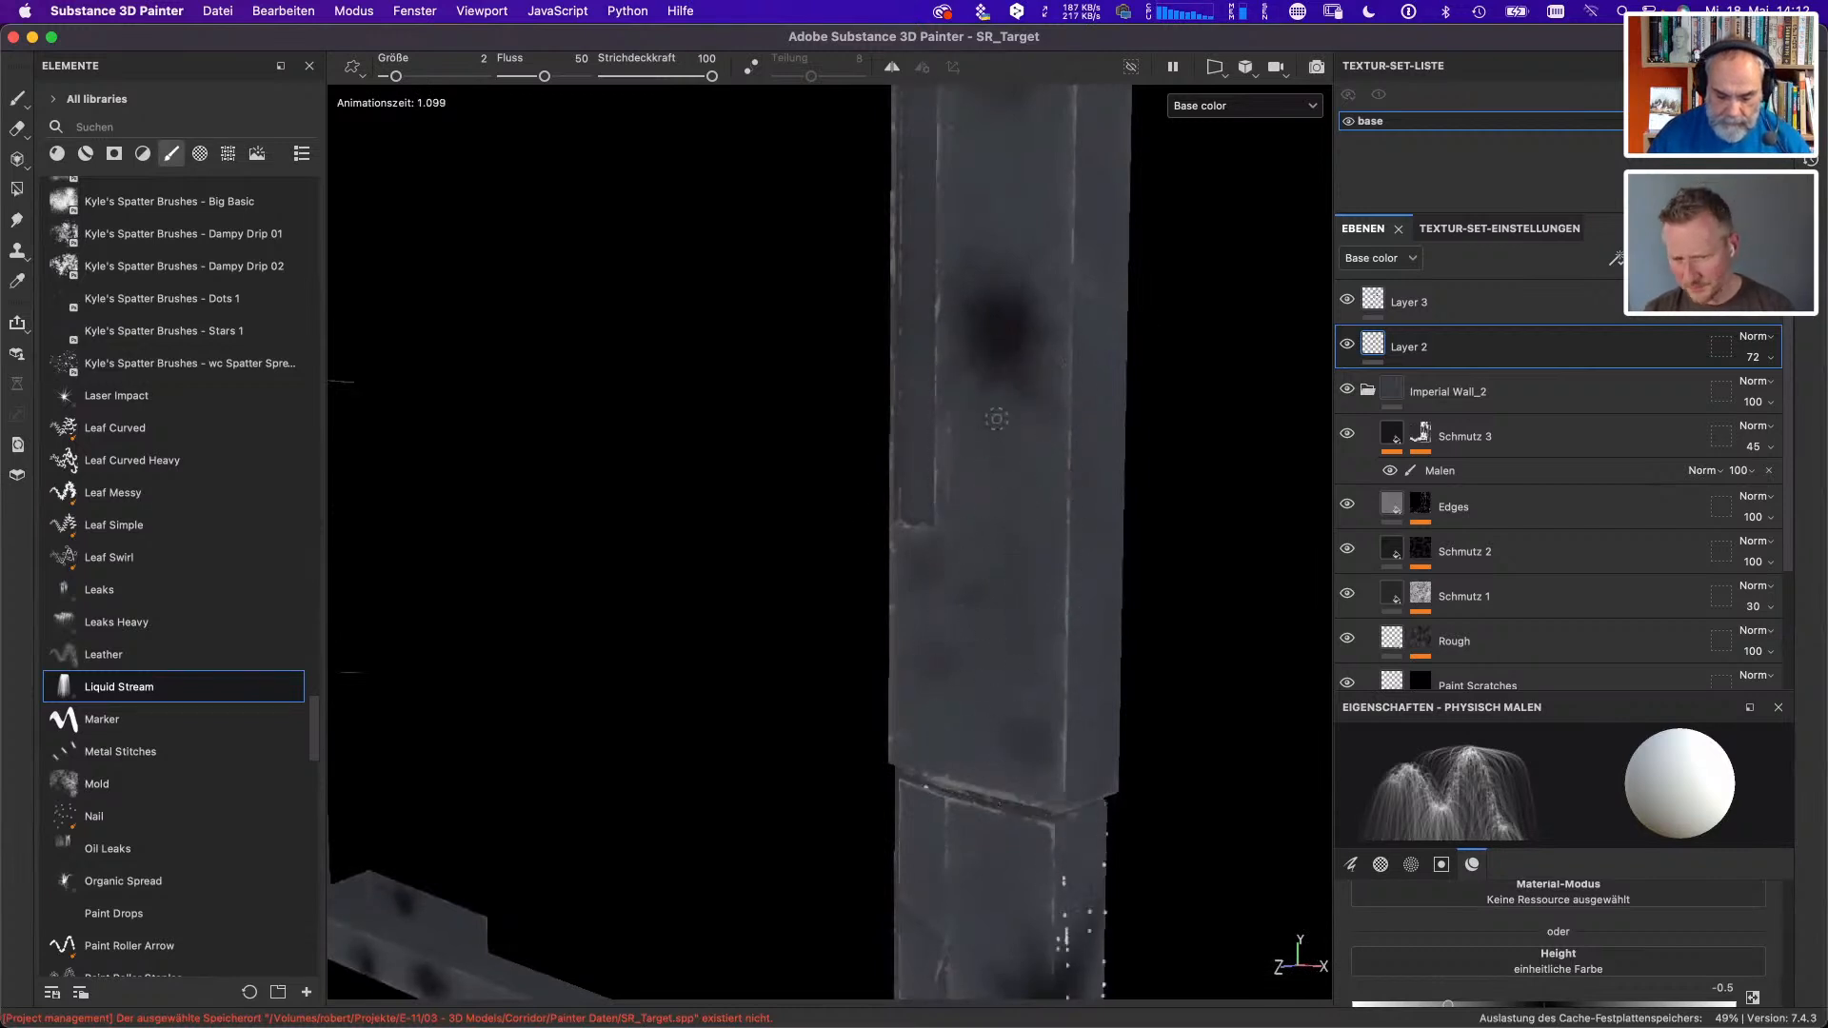
click(993, 402)
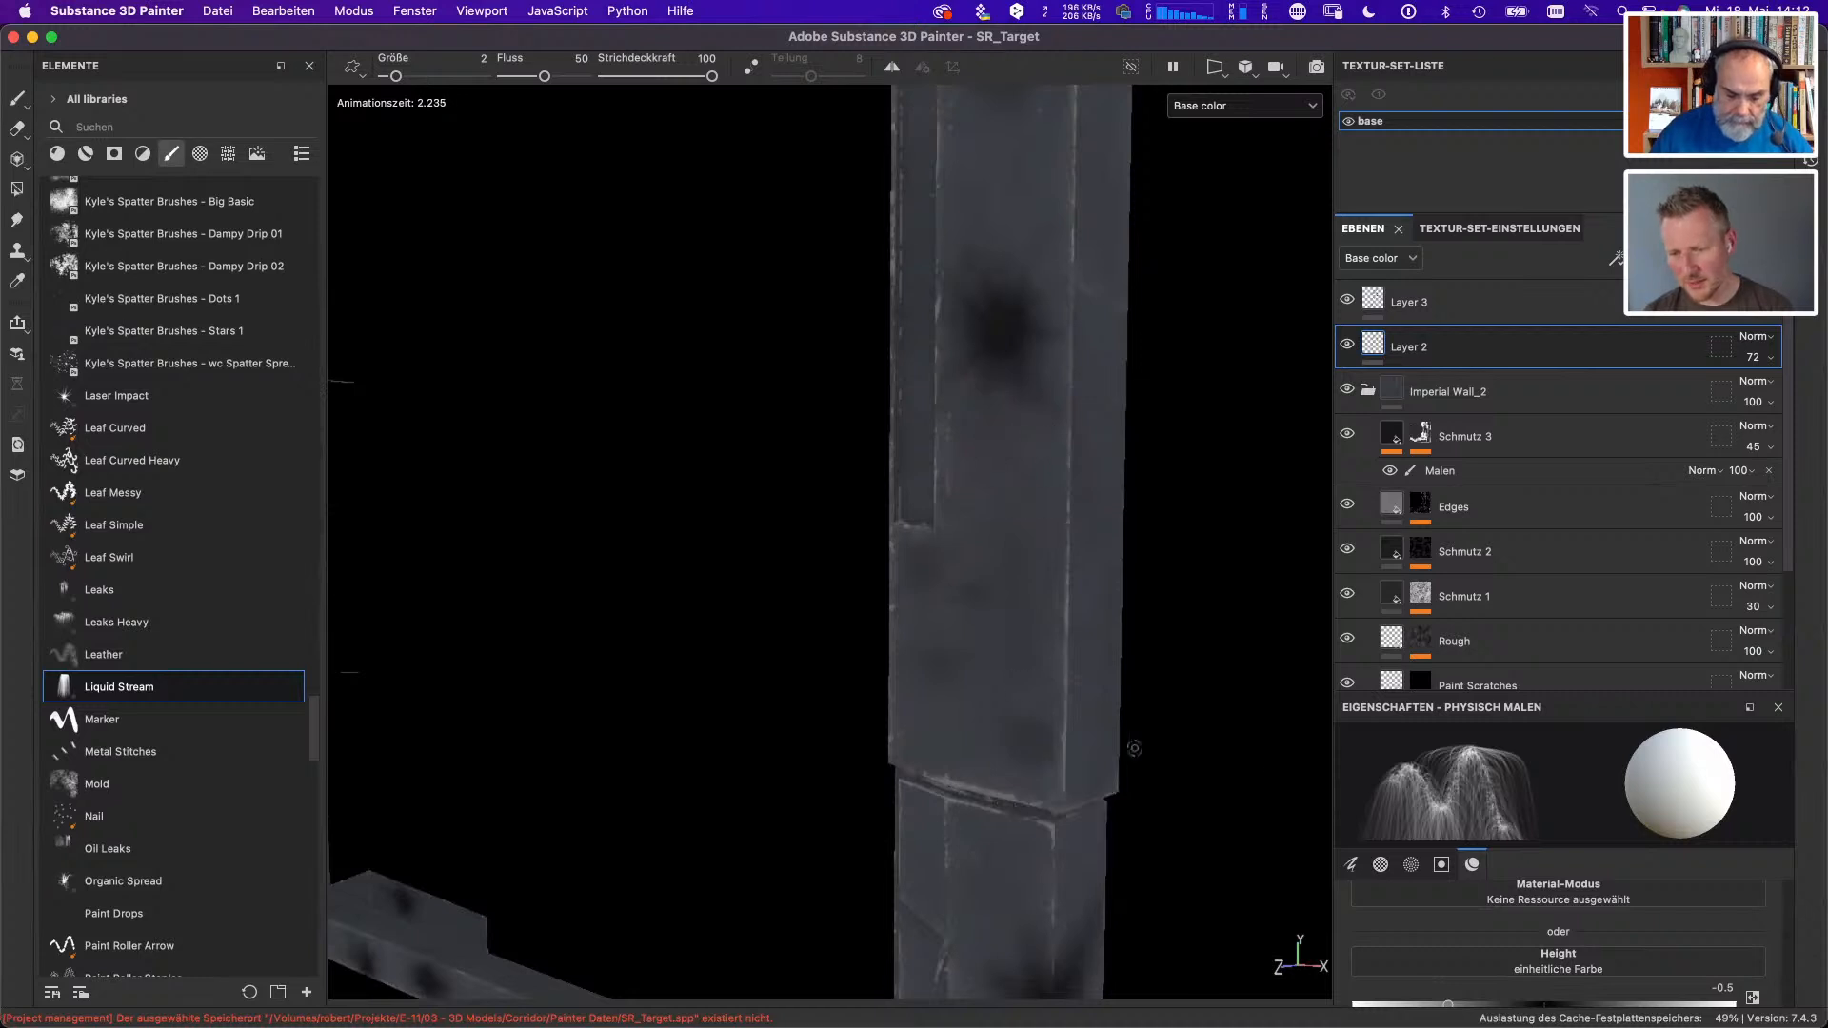
- Limit the Liquid Stream brush's material to the color channel, turning height off and color on
scroll(1794, 914, up, 3)
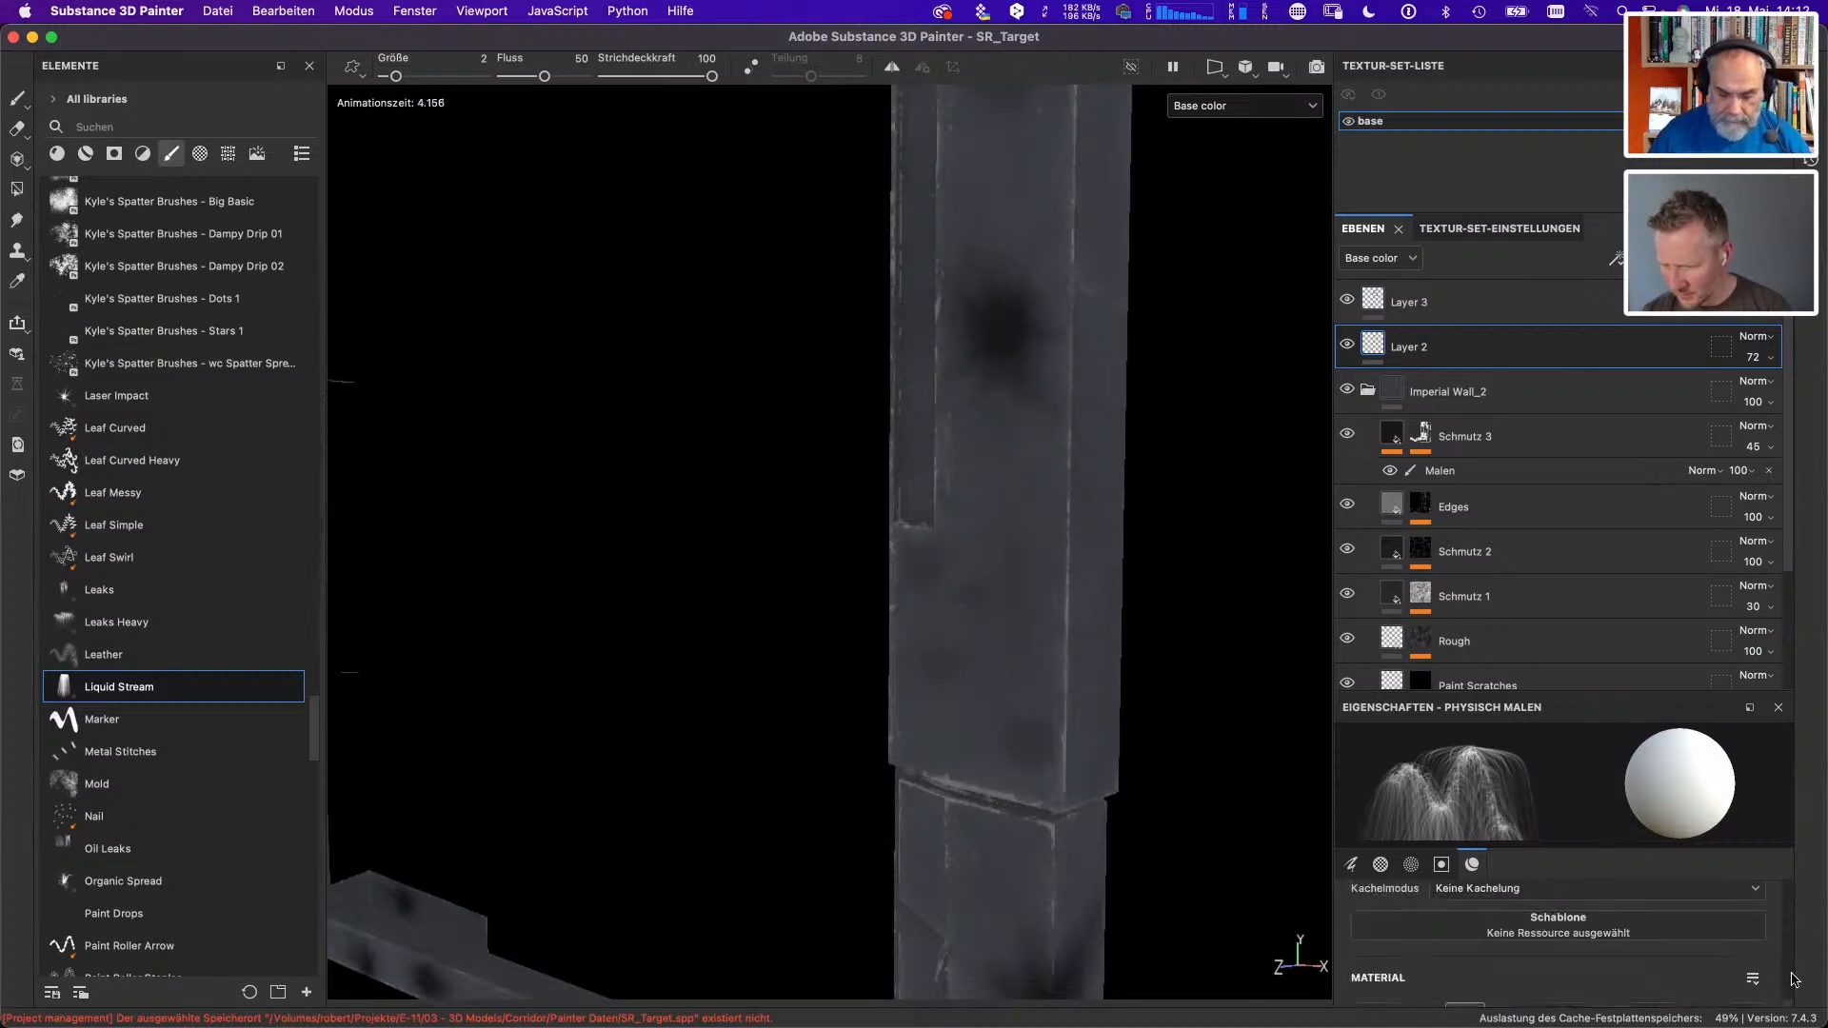
scroll(1790, 975, down, 3)
scroll(1791, 1000, up, 3)
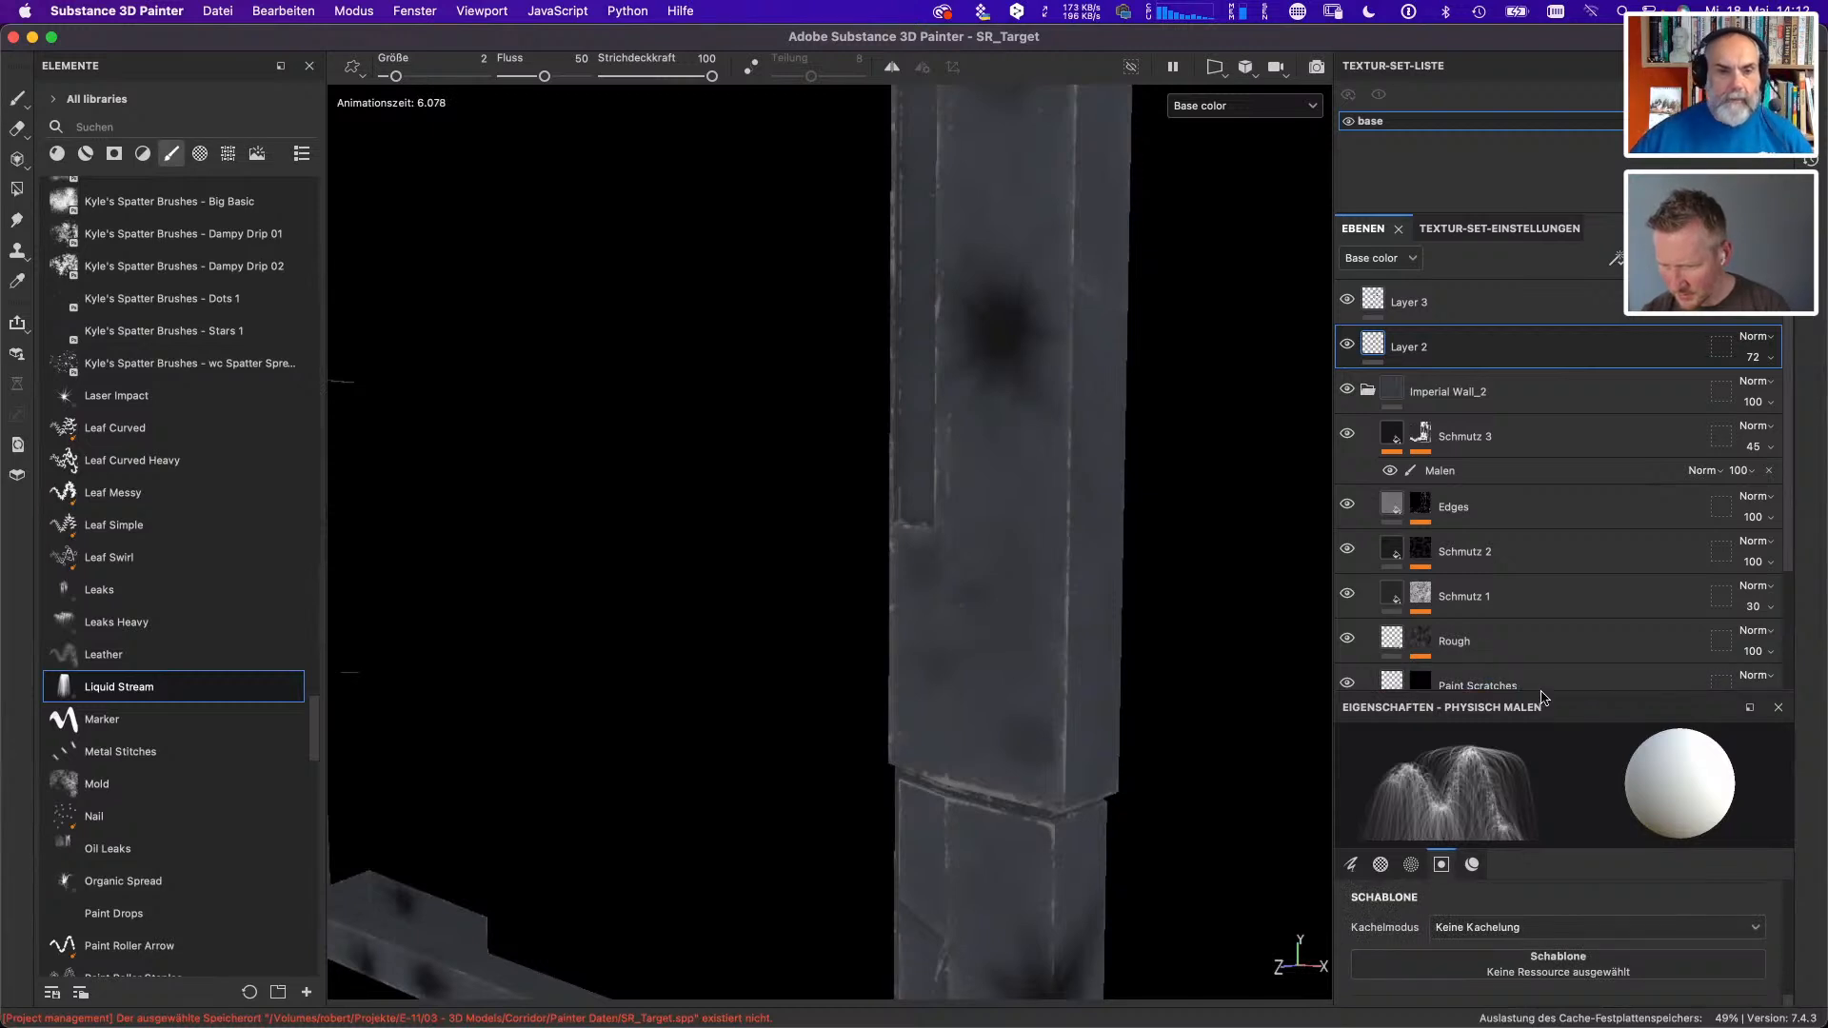
drag(1547, 700, 1549, 659)
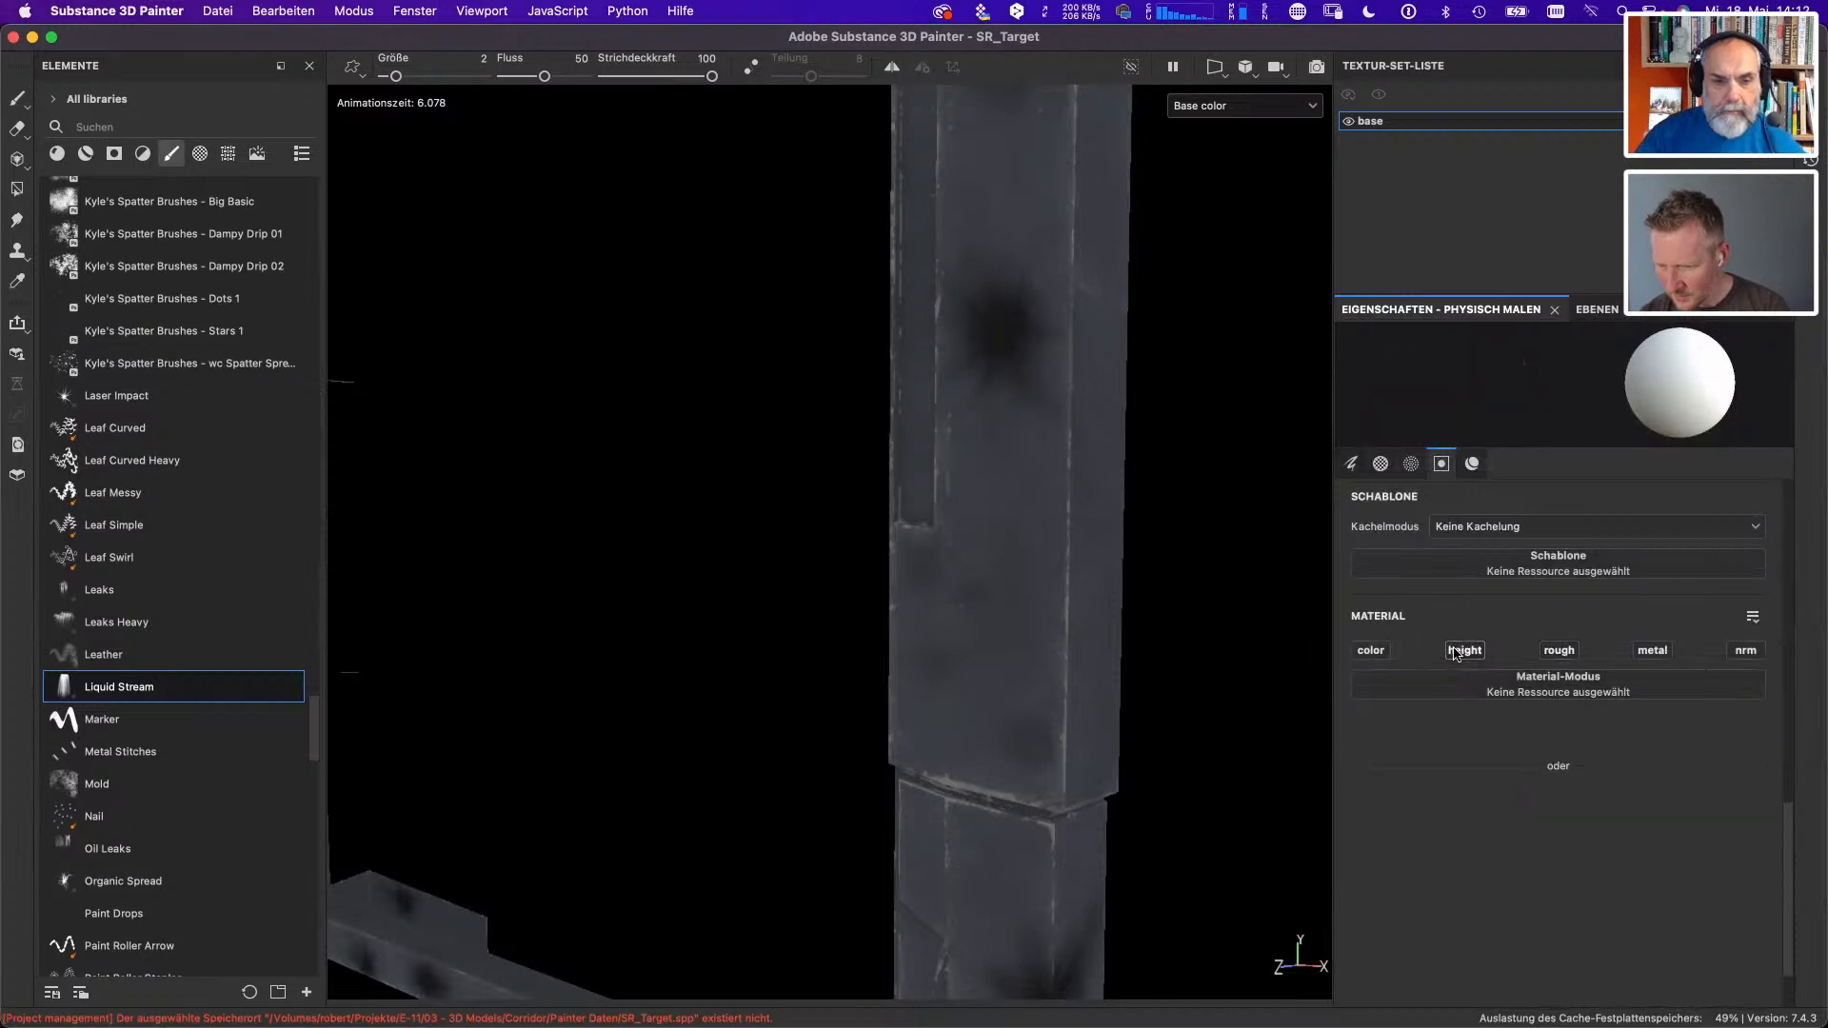
click(1464, 650)
click(1372, 651)
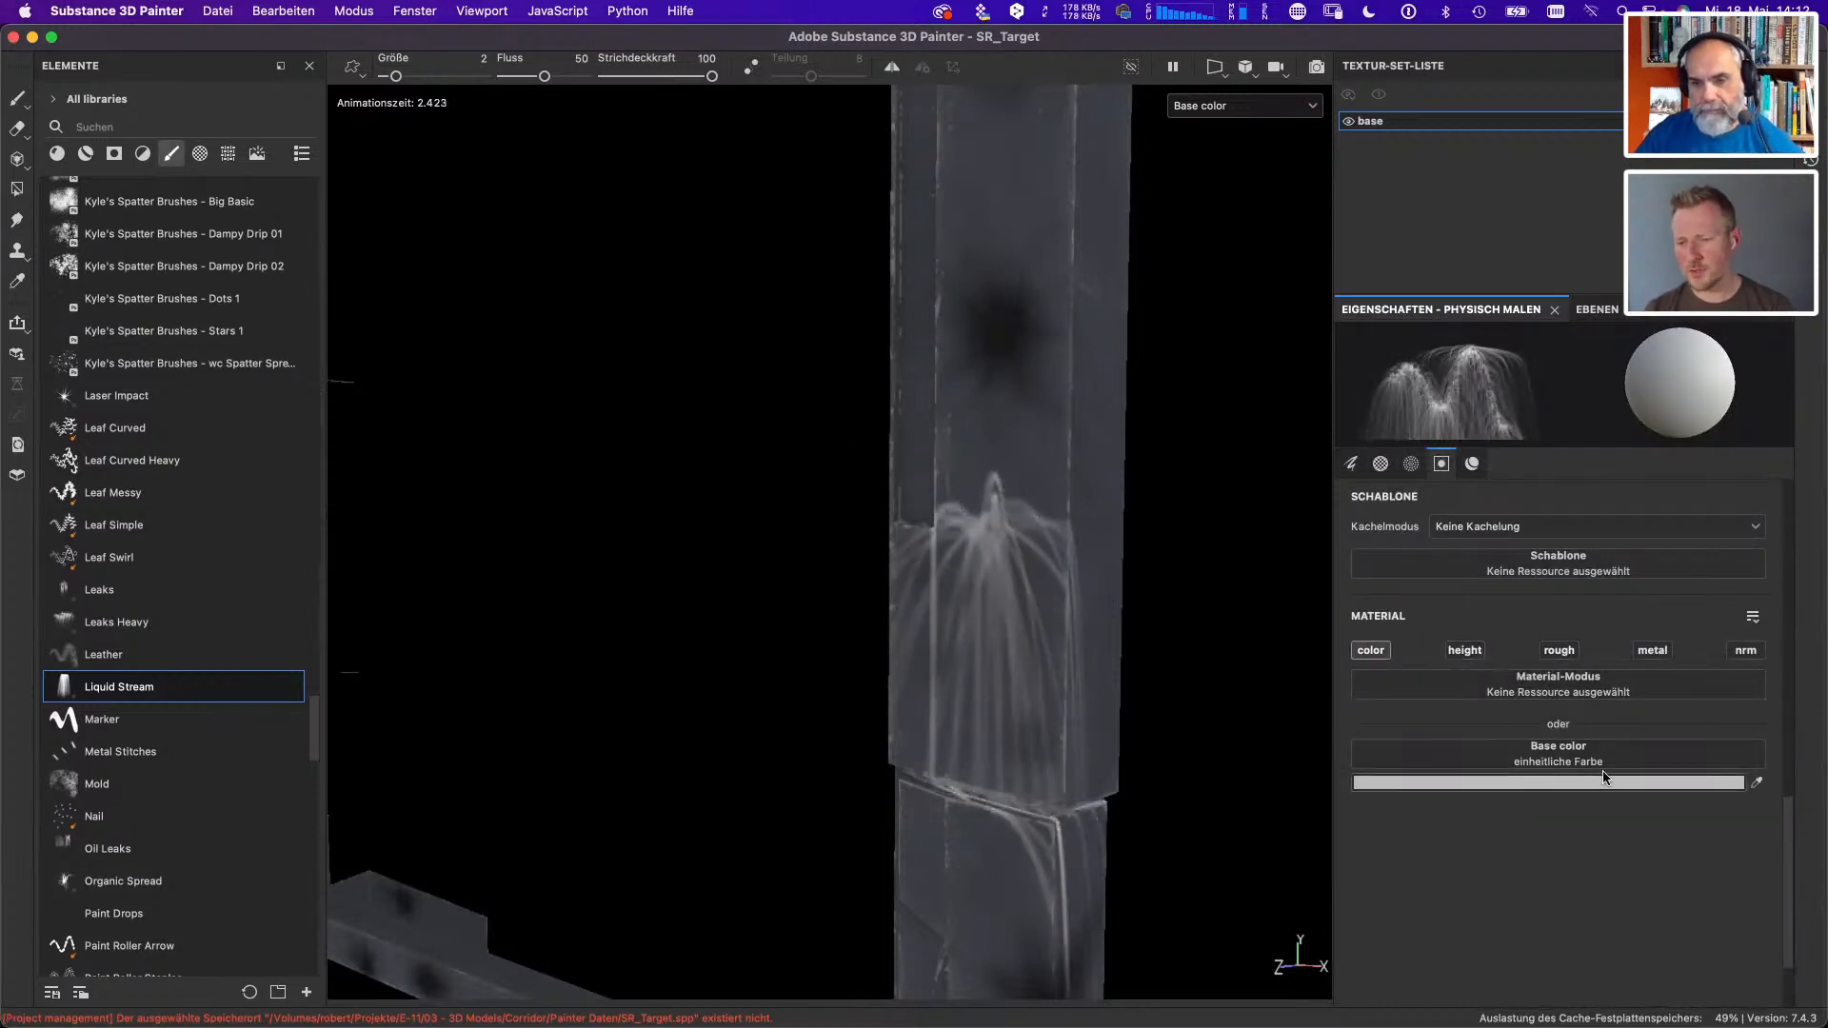
- Set the Liquid Stream brush's base color to black and undo the light grey stream on the upright
click(1523, 782)
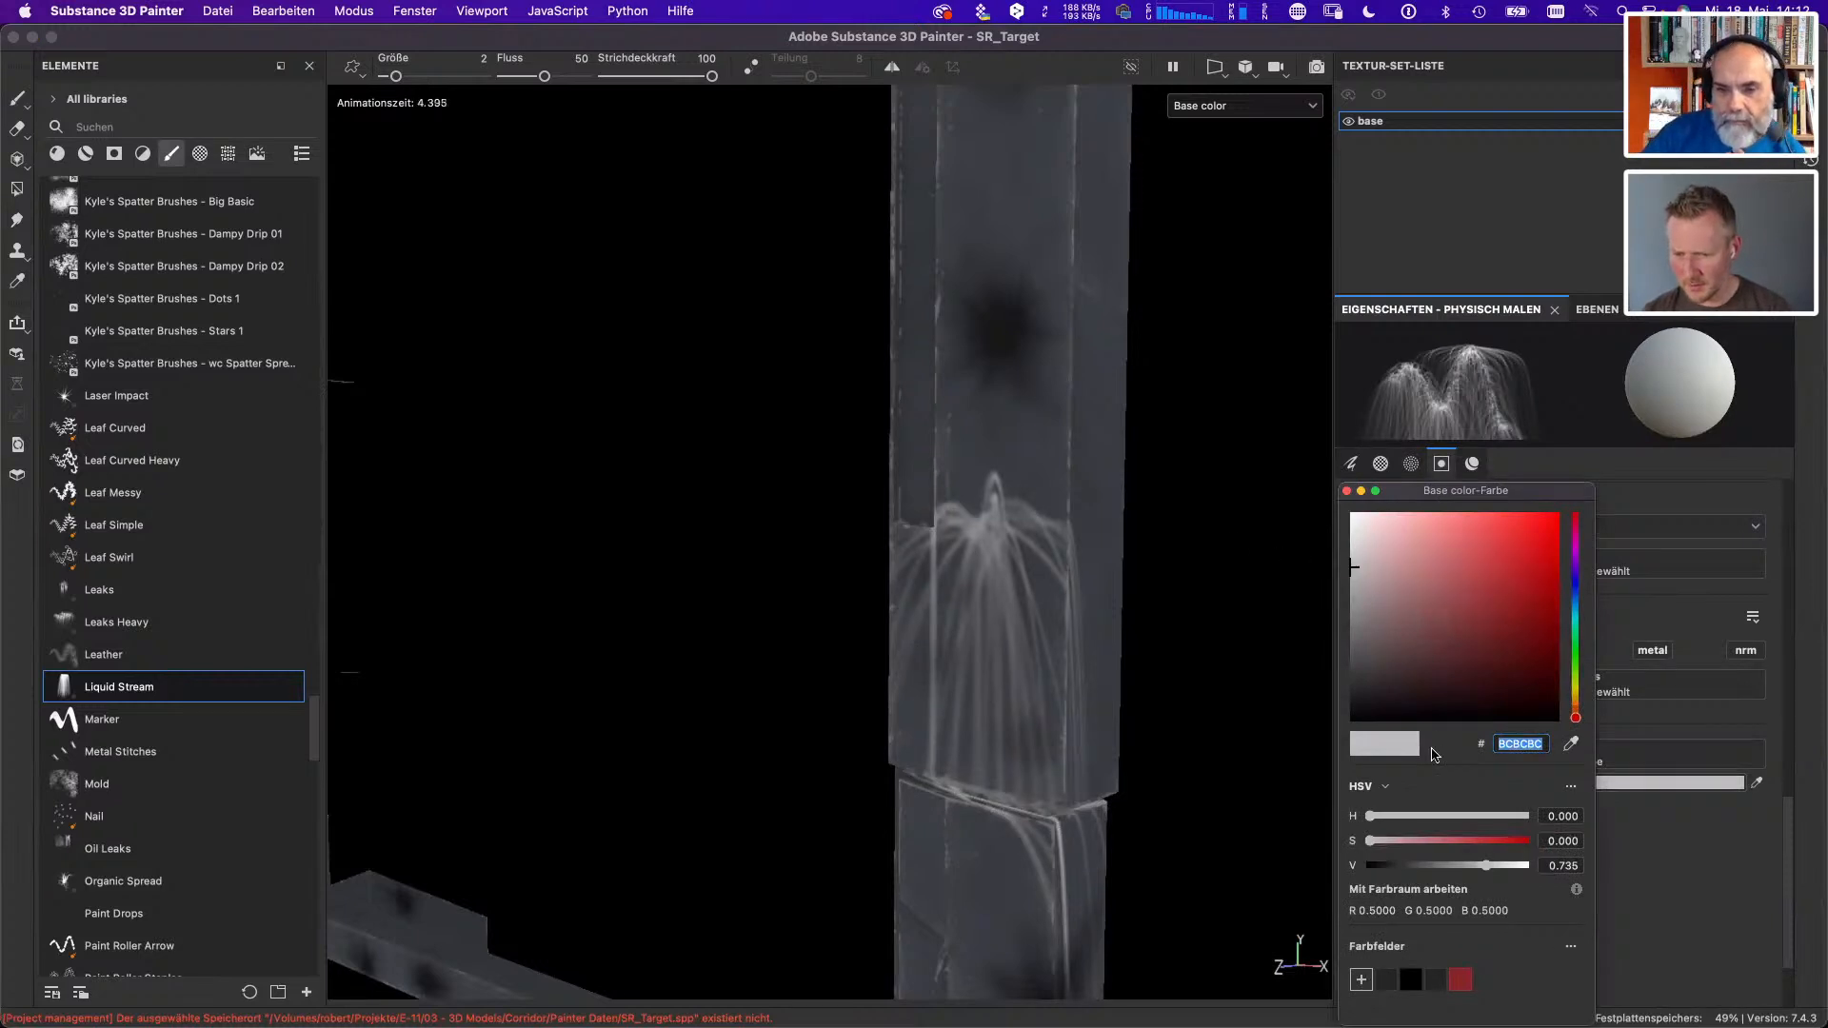
drag(1464, 864, 1359, 865)
key(super+z)
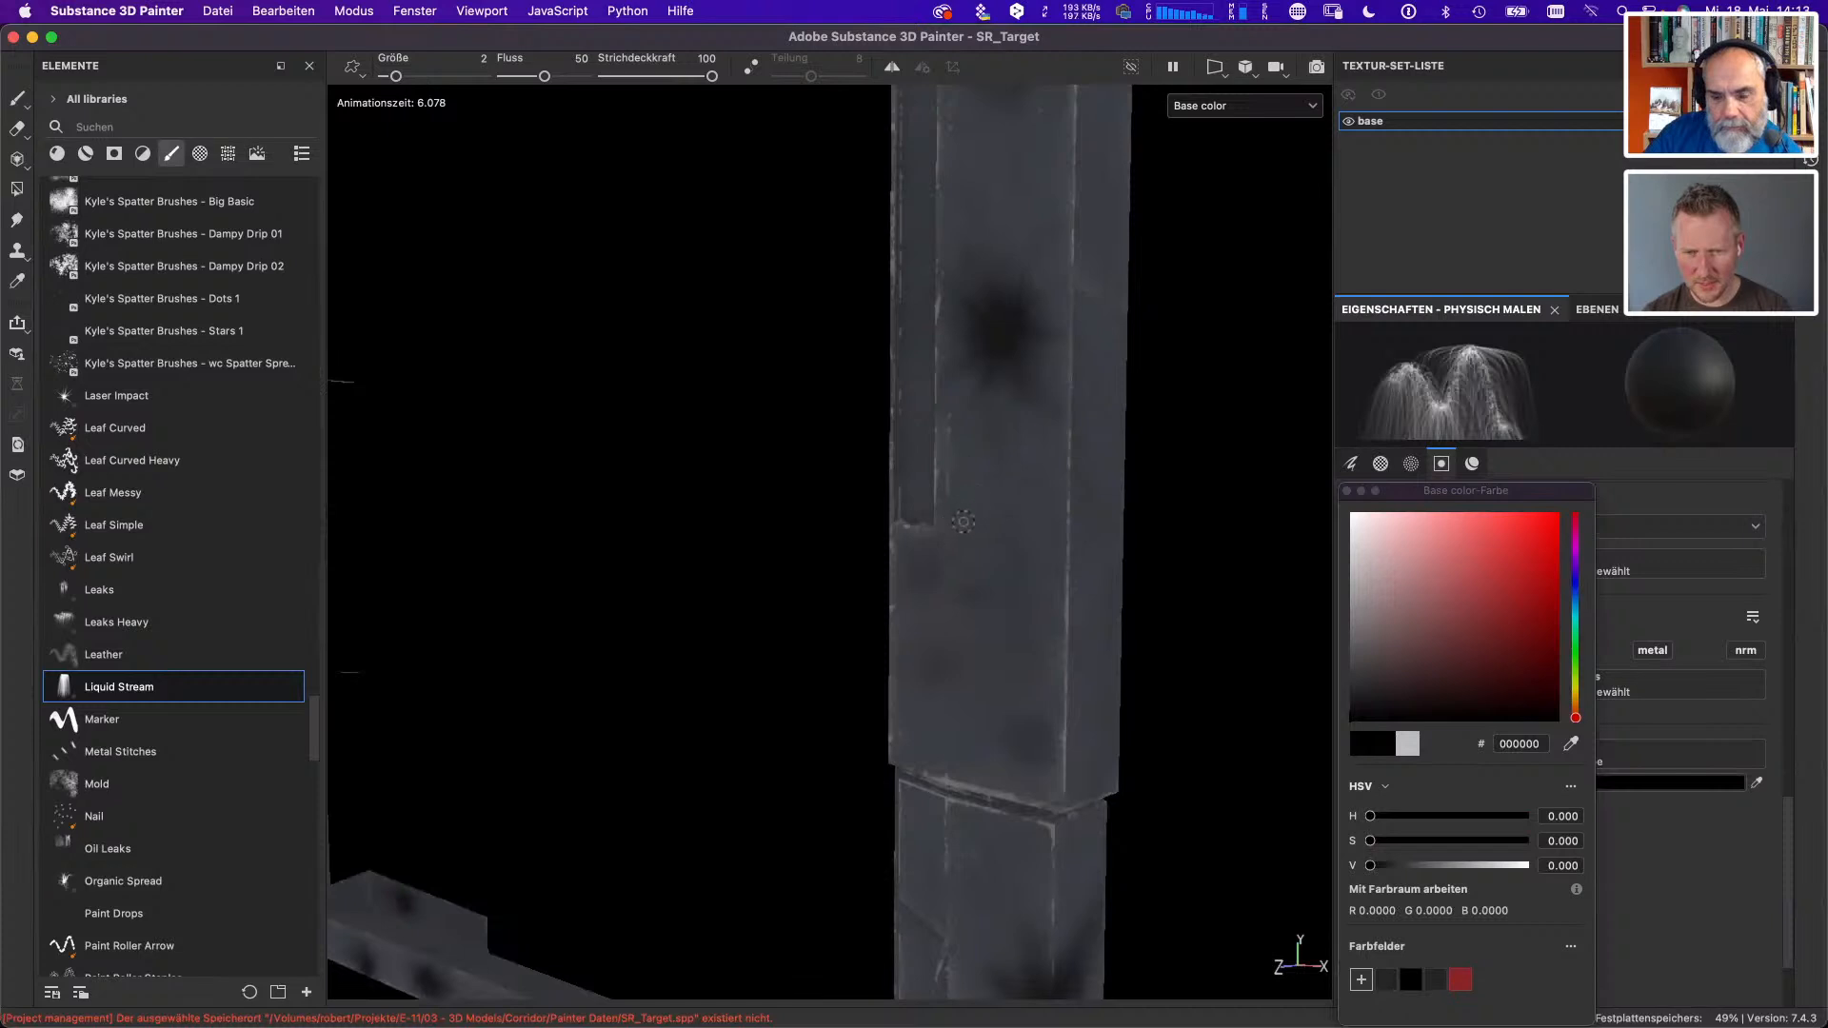
- Paint several black Liquid Stream bursts on the upright below the dark spot, running down over the lower joint
click(963, 521)
click(989, 621)
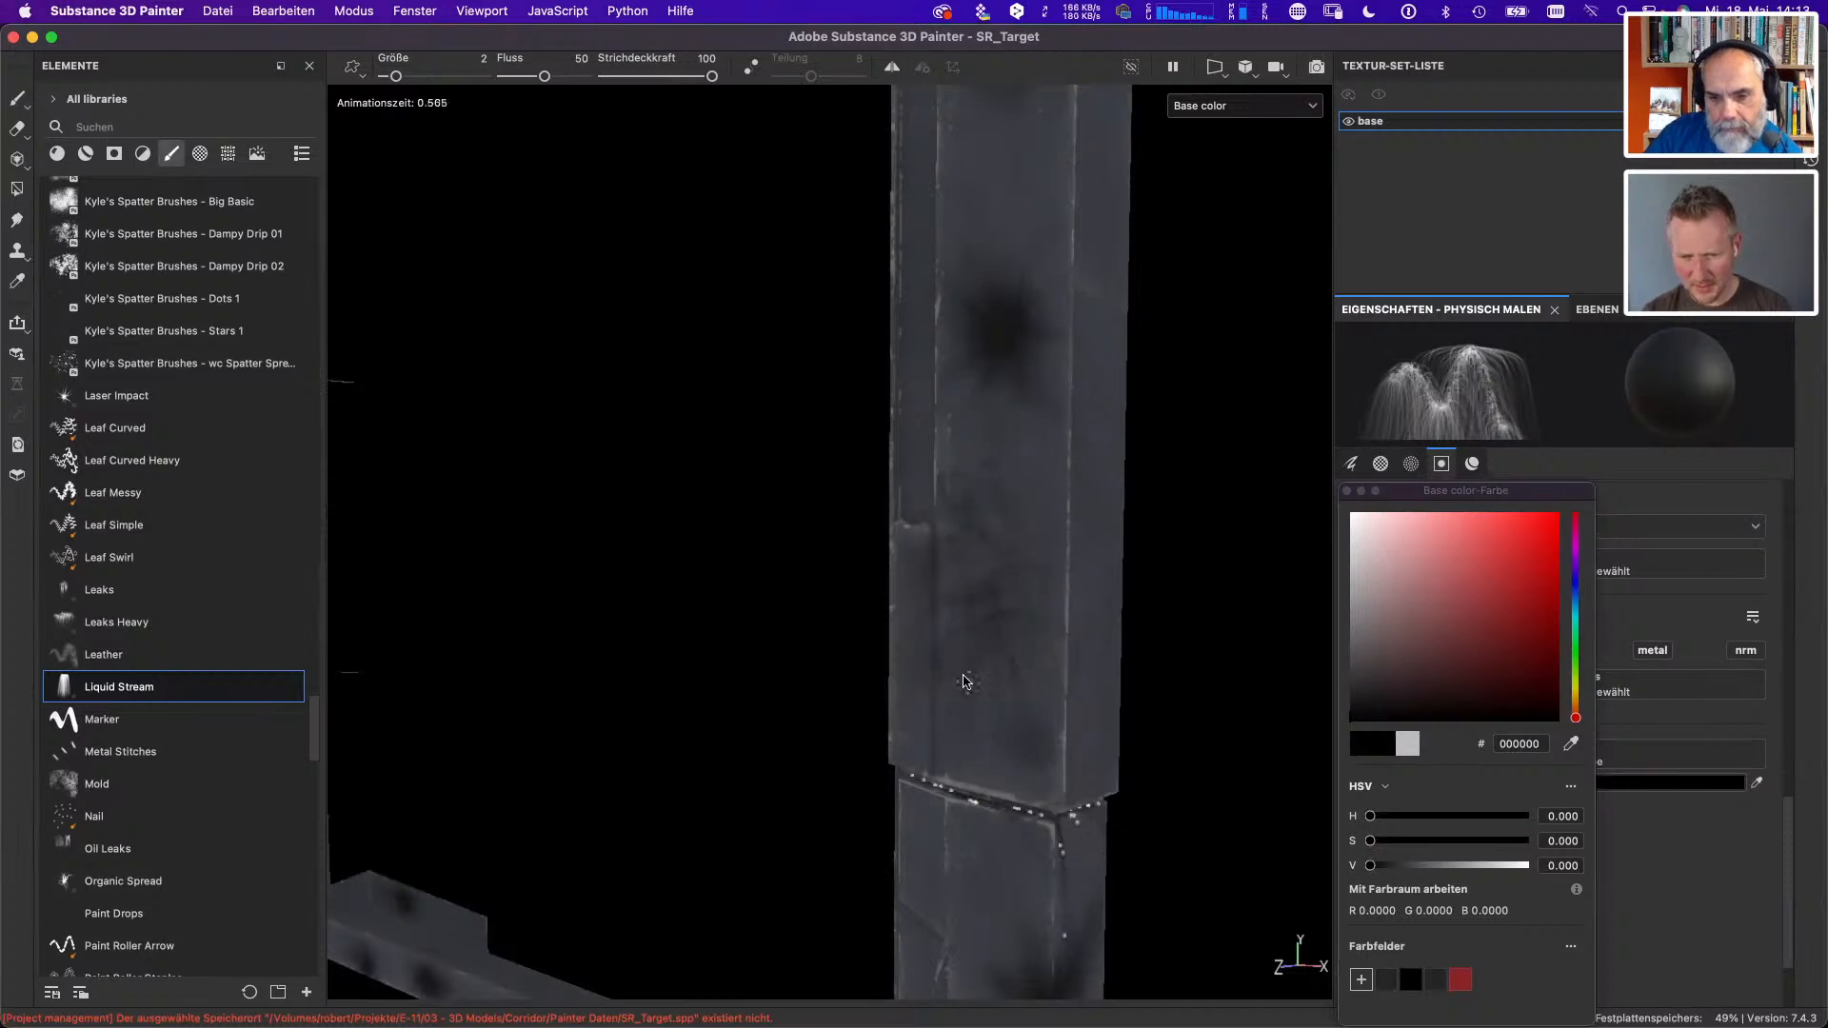
click(990, 541)
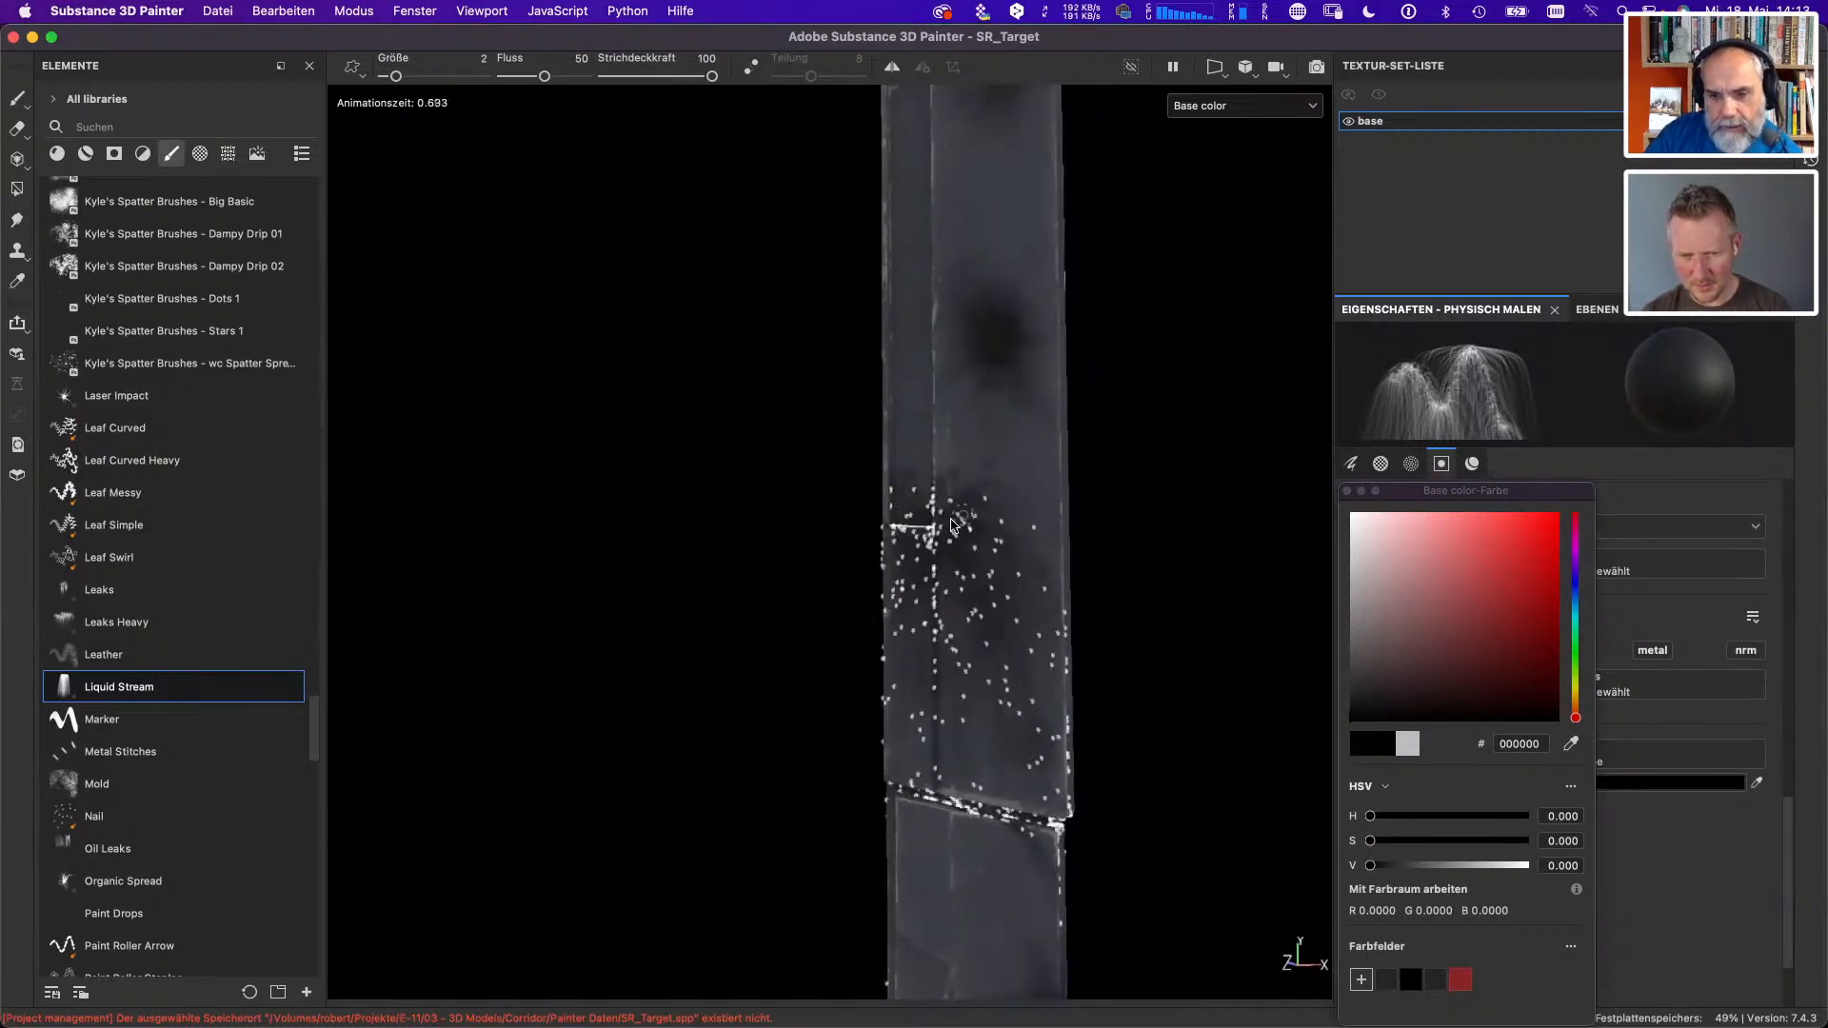
drag(998, 558, 1075, 351)
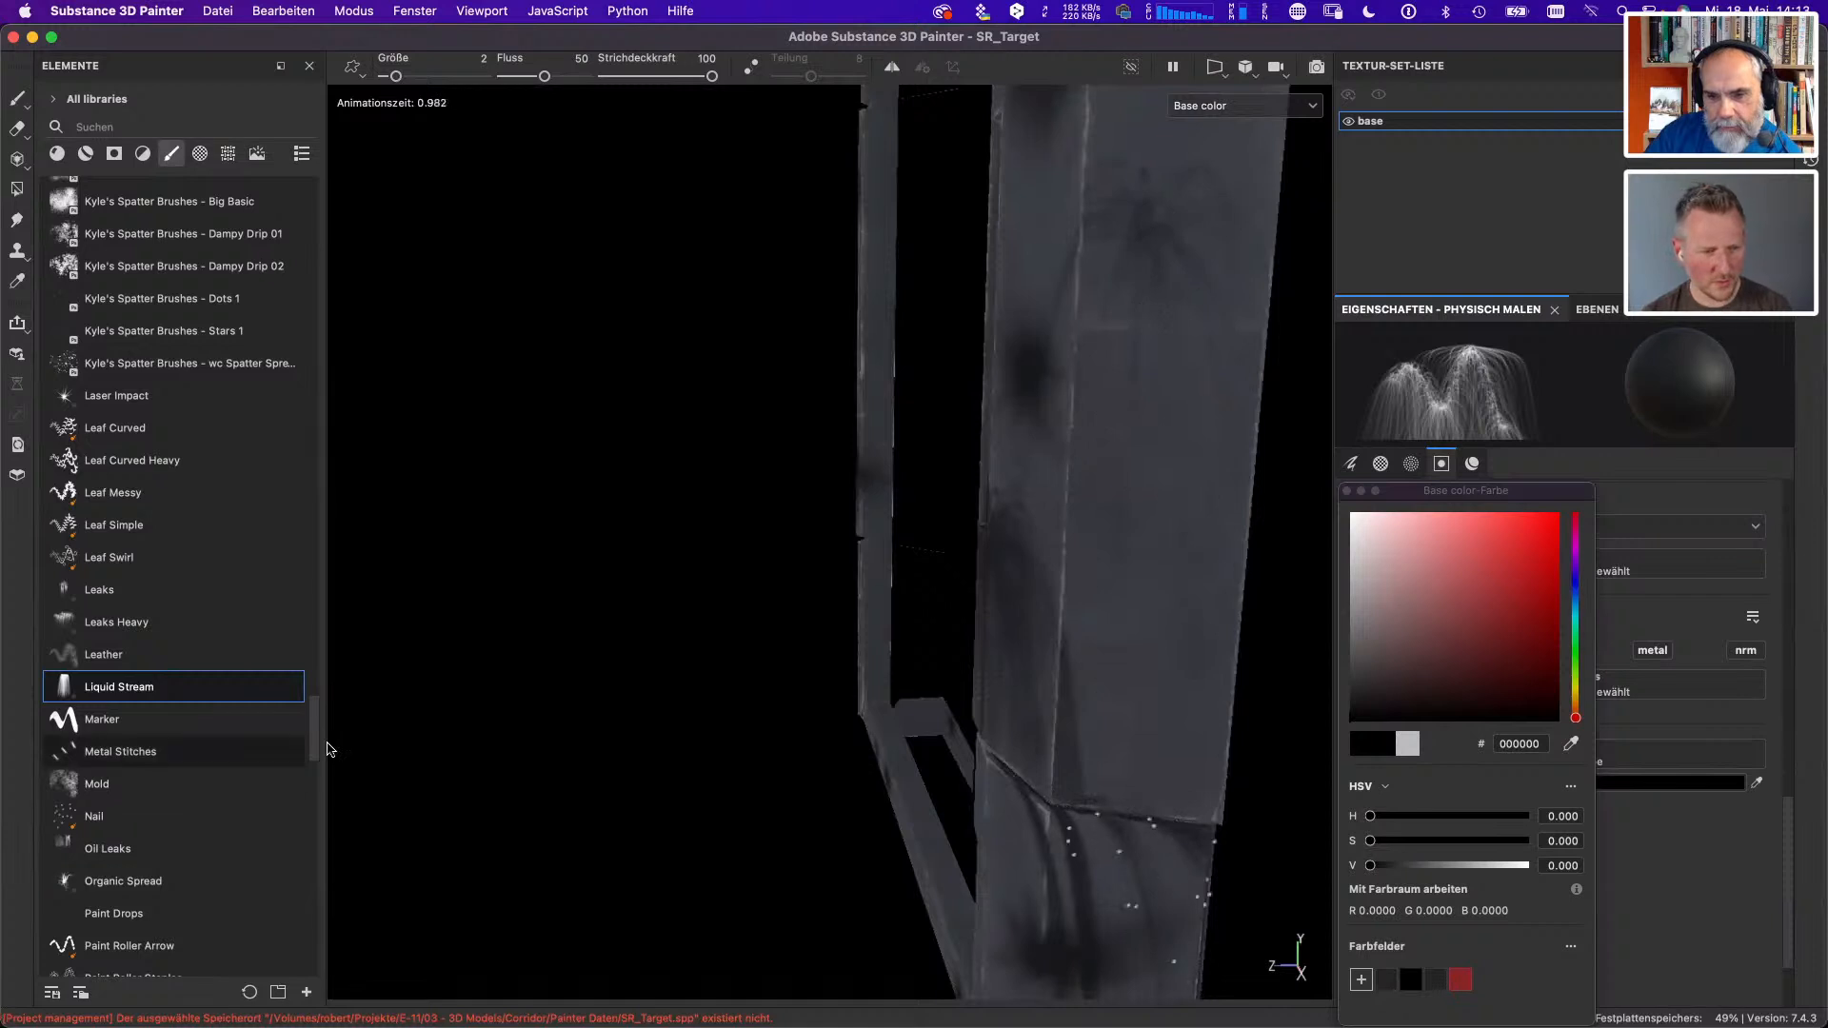
- Try the Paint Drops brush, and select the Oil Leaks particle brush for painting on the whole frame
click(232, 909)
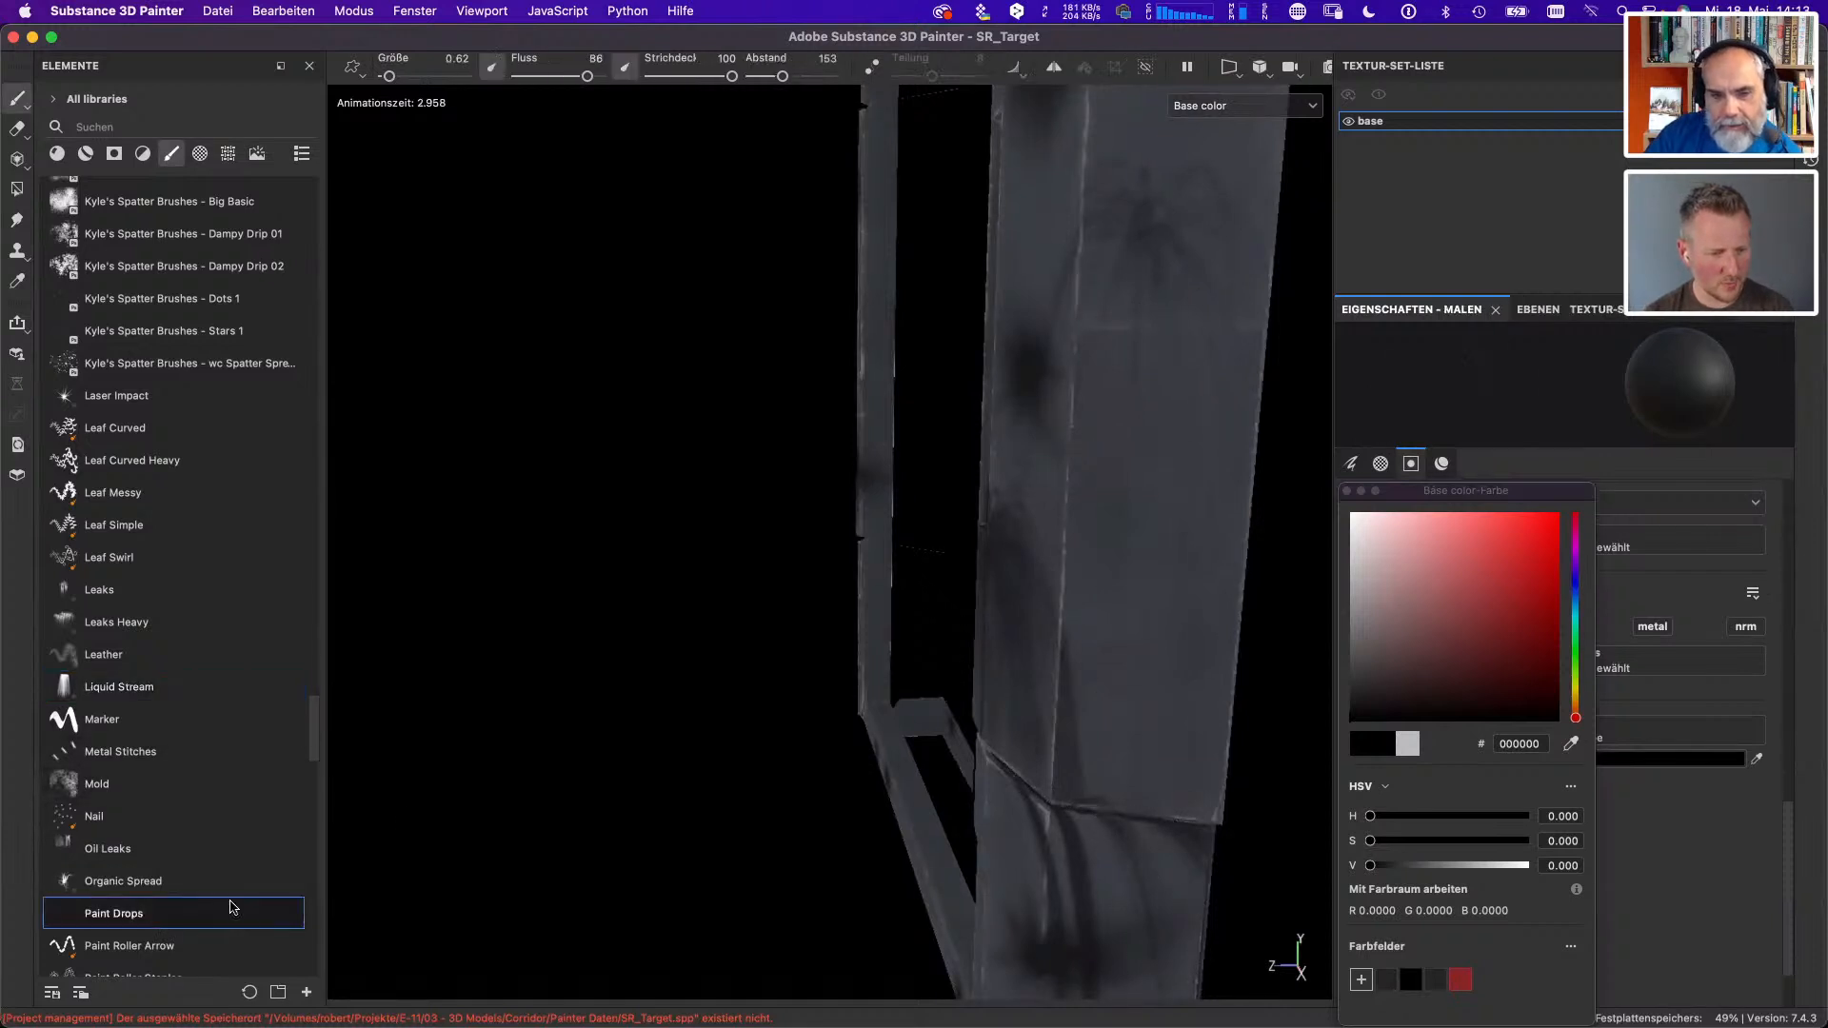
click(115, 848)
mouse_move(1178, 355)
mouse_down()
mouse_move(1258, 286)
mouse_move(1180, 440)
mouse_up()
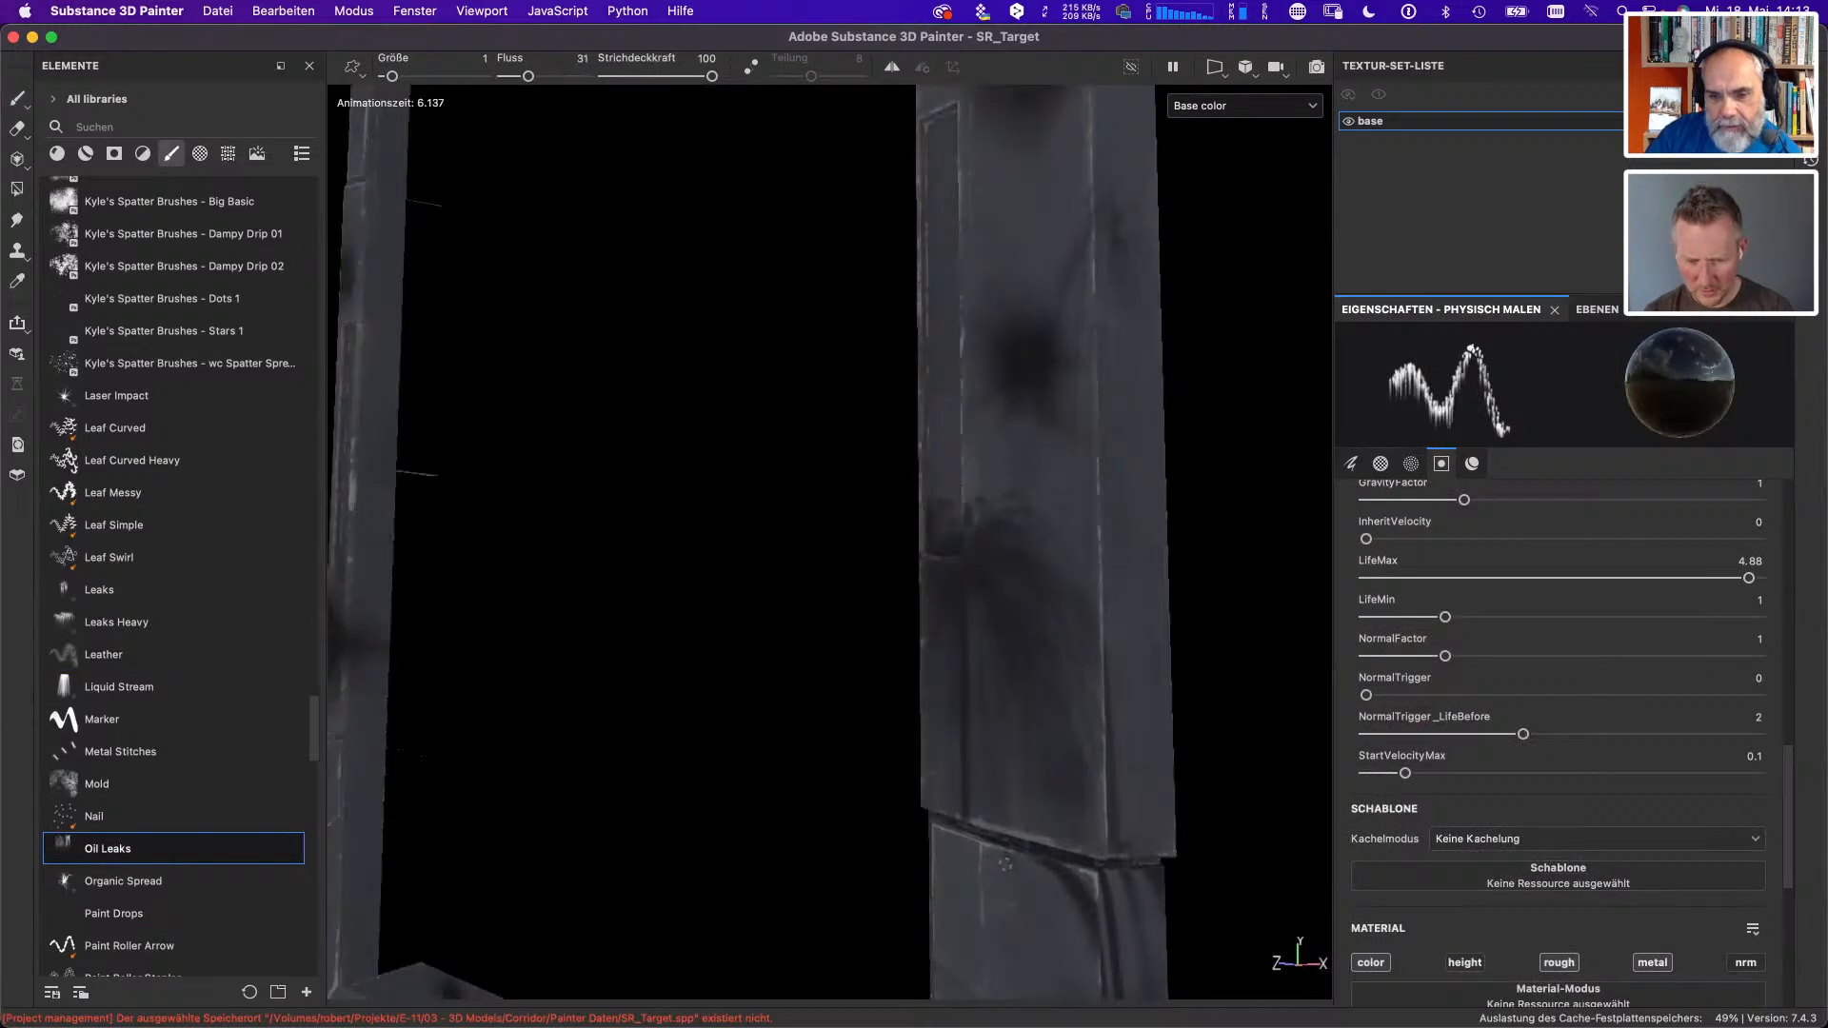
key(1)
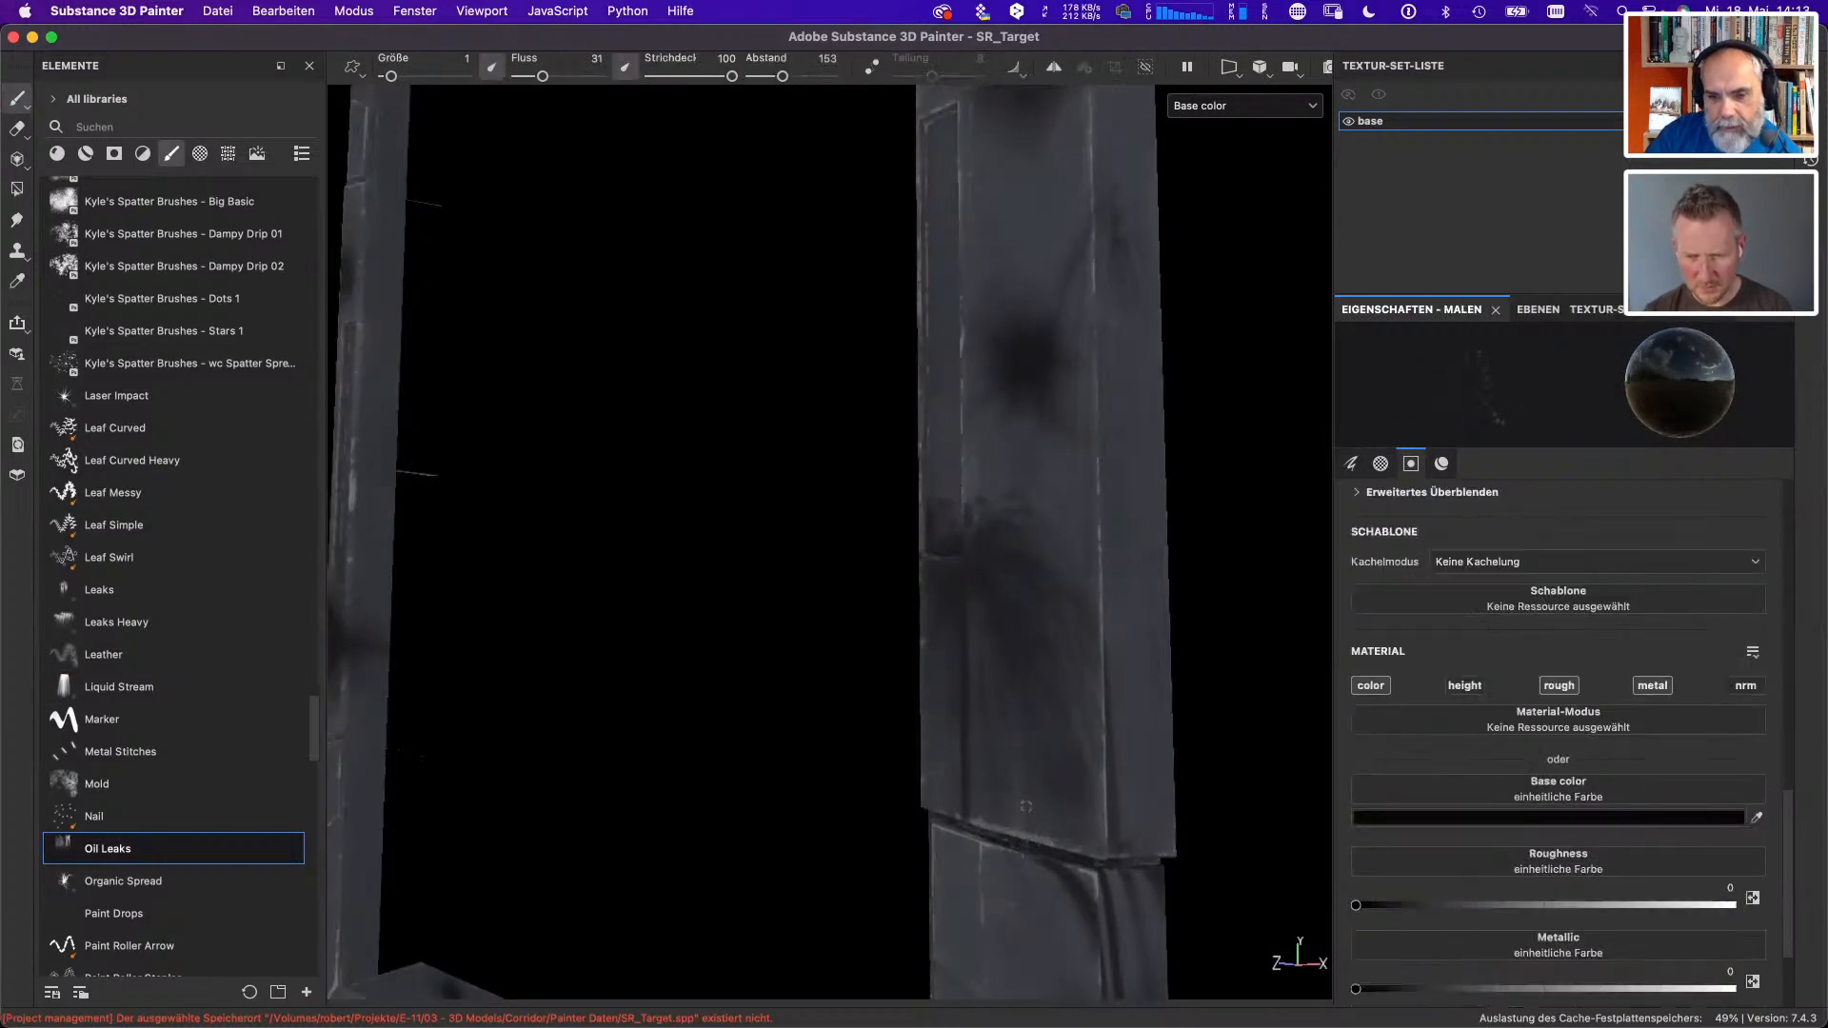
key(f)
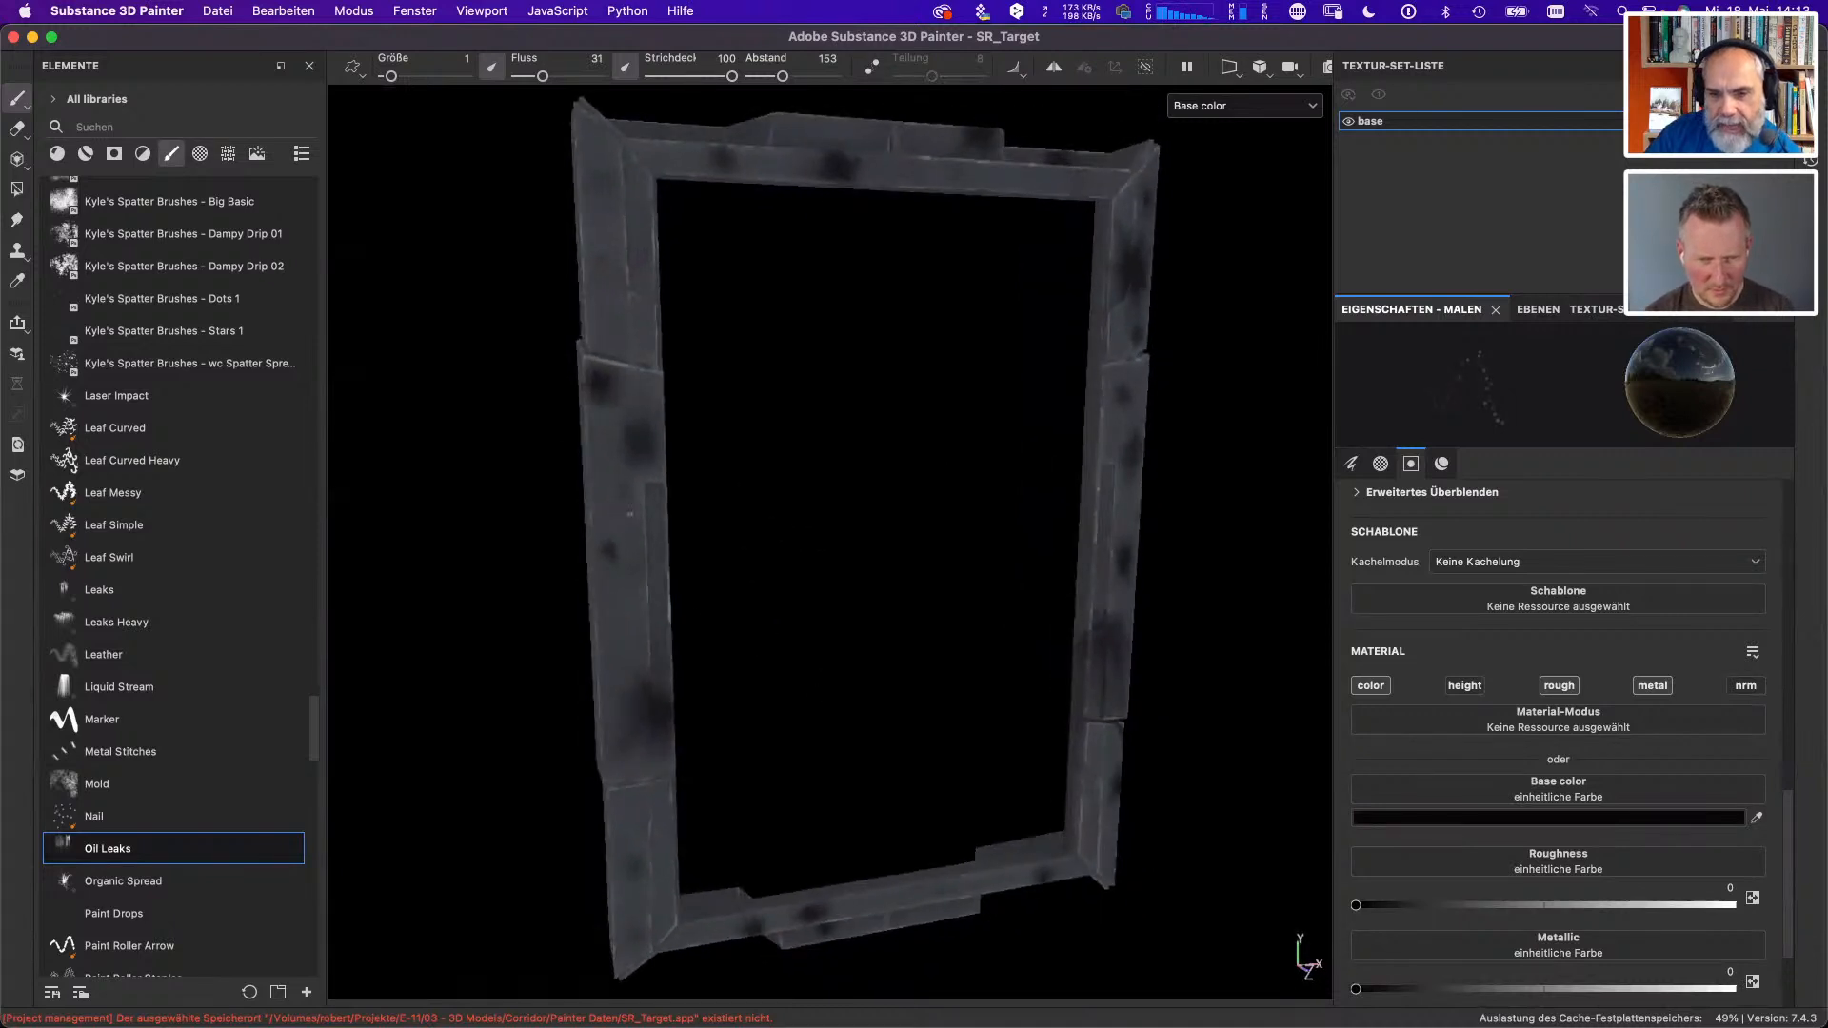
click(121, 852)
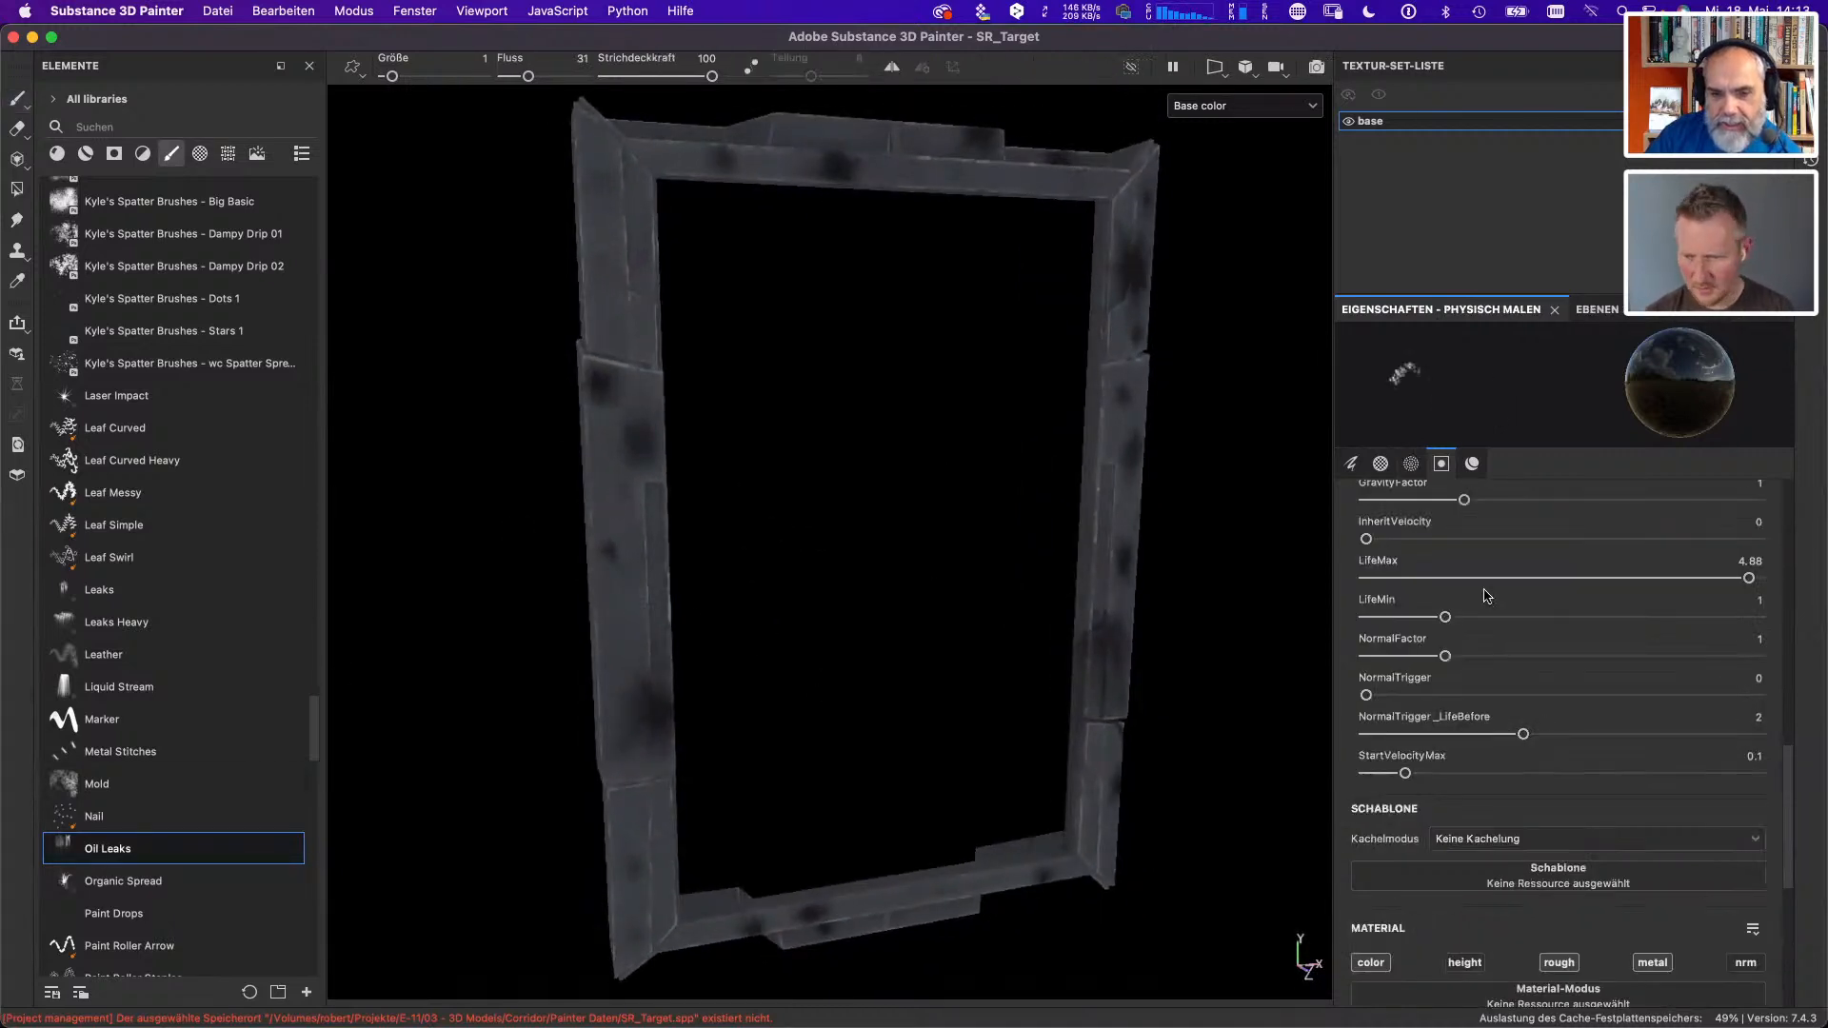
- Restrict the Oil Leaks brush to the color channel and paint dark oil leaks down the left upright
click(1652, 963)
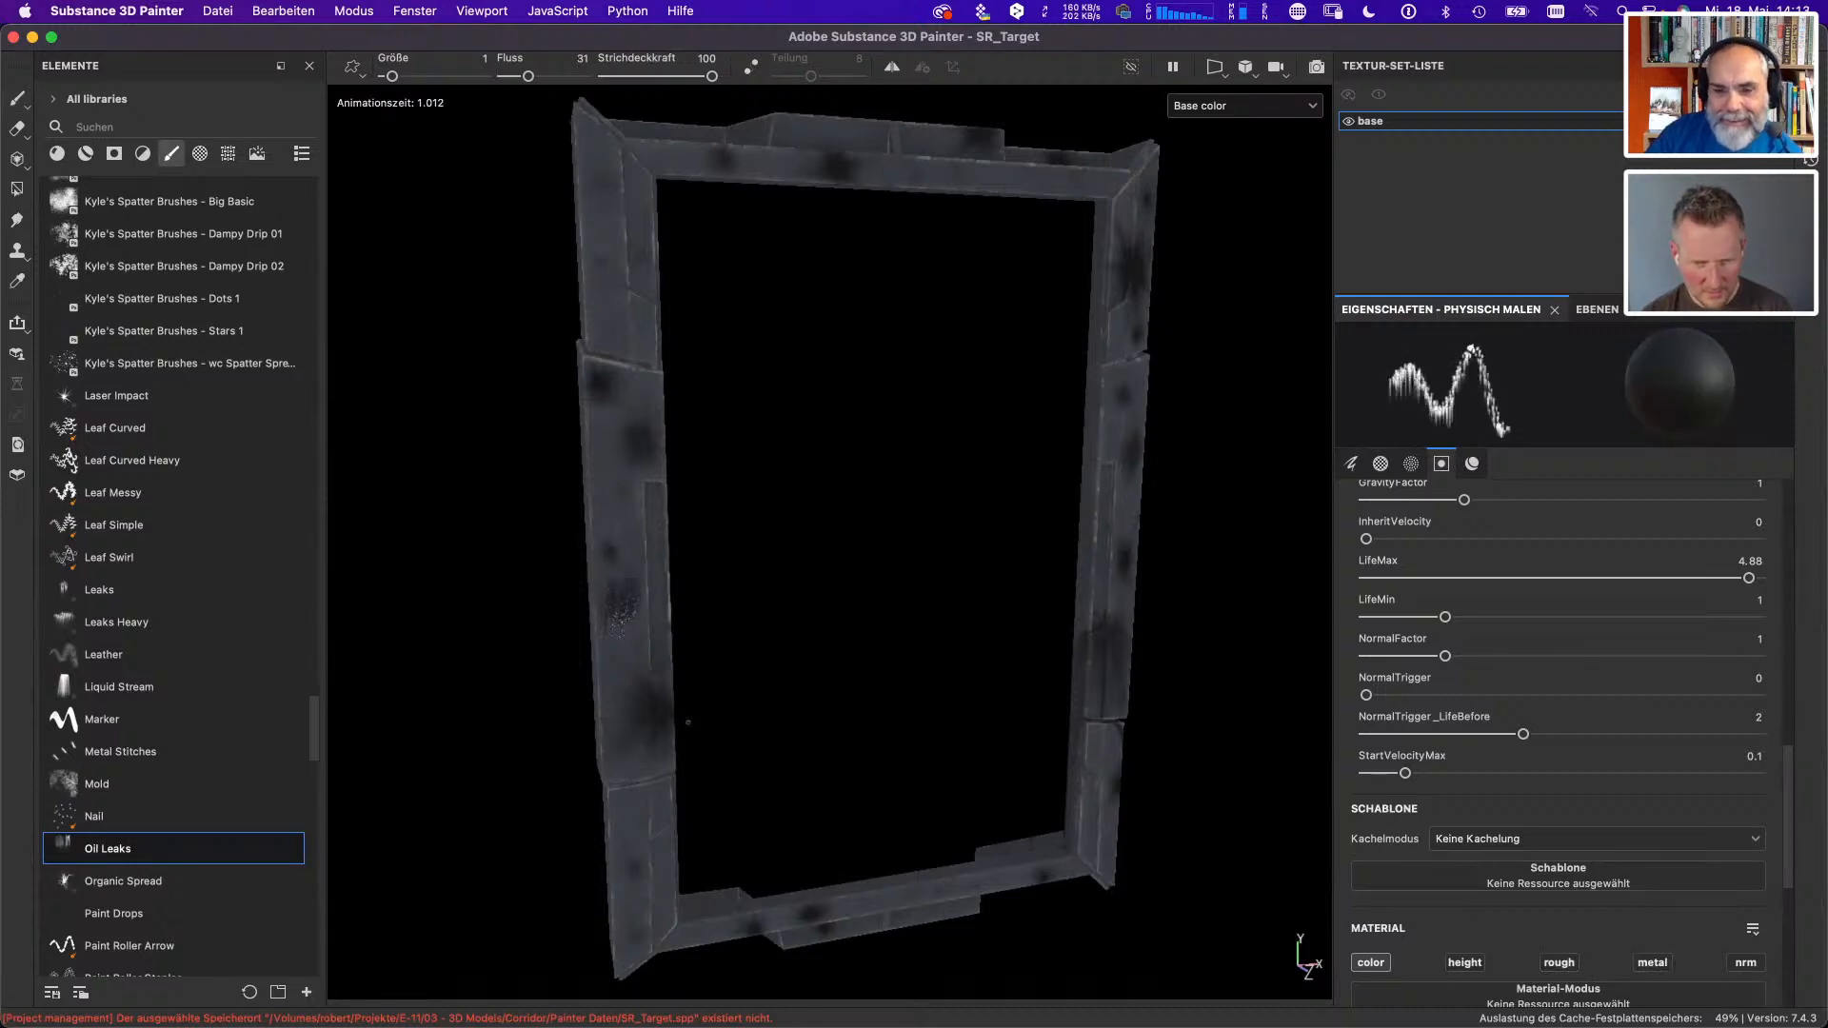
alt+drag(657, 738, 592, 709)
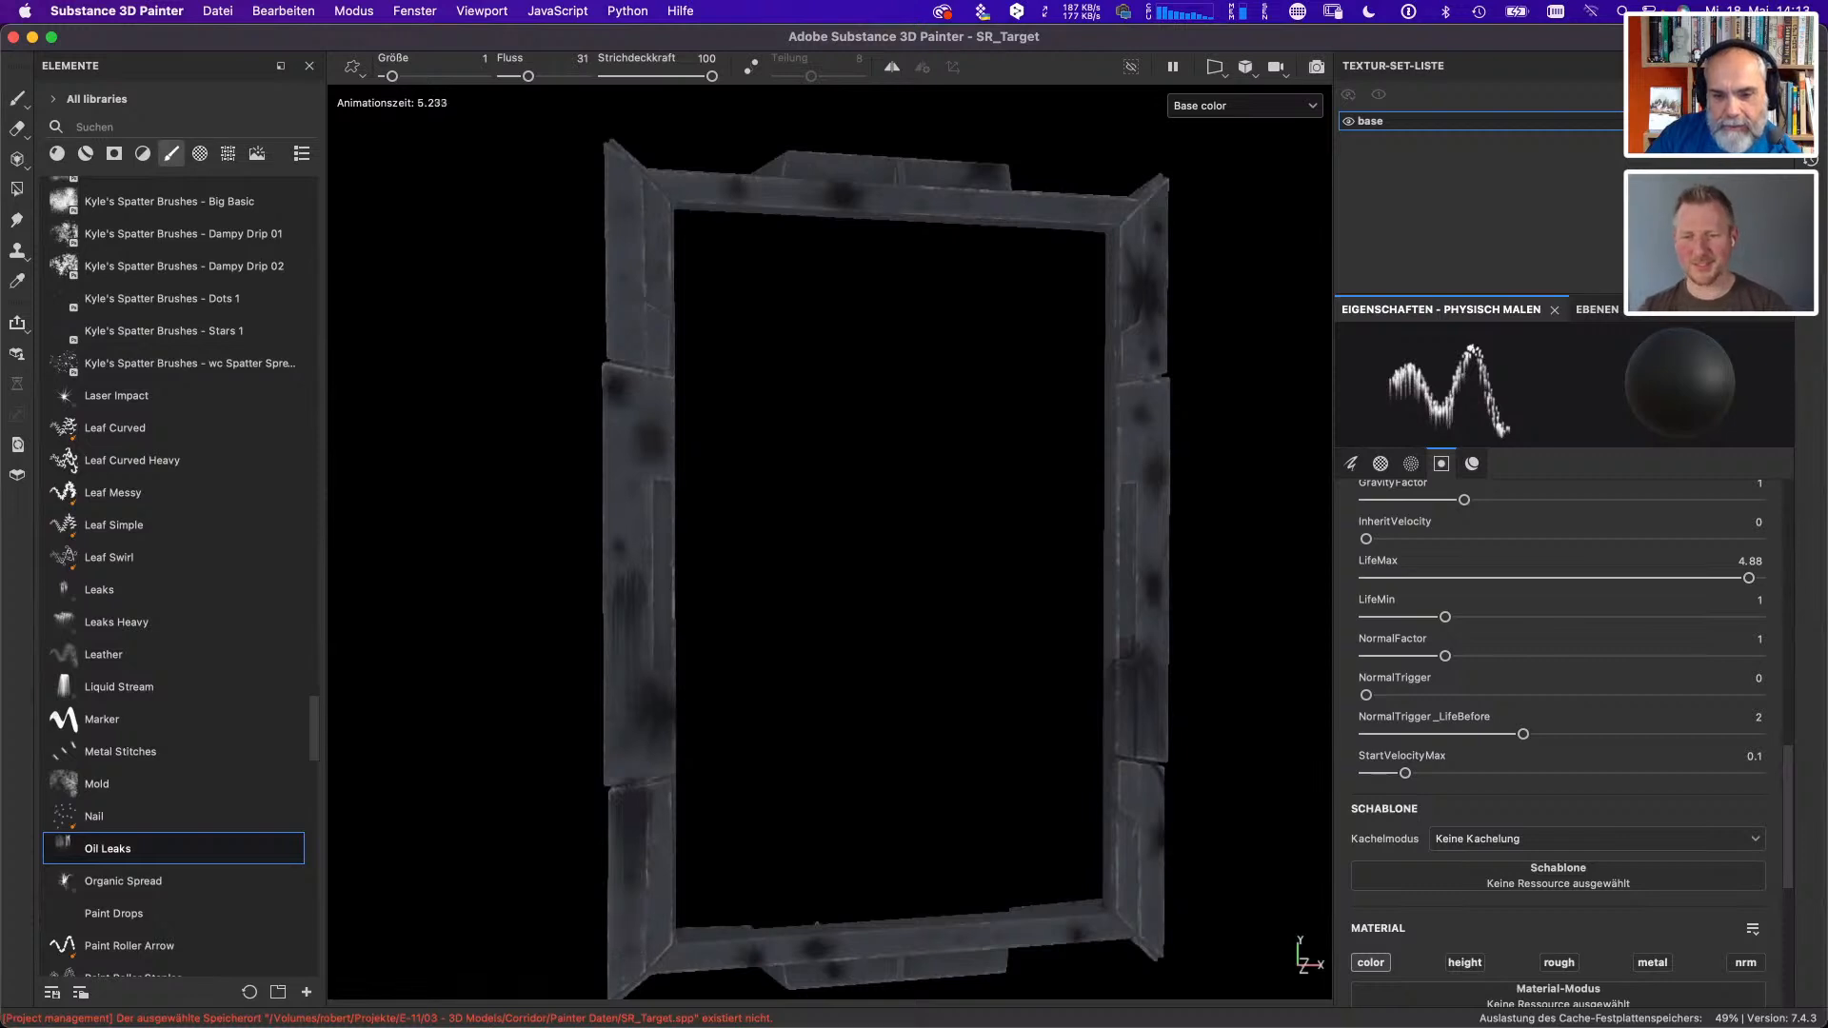
alt+drag(892, 534, 983, 597)
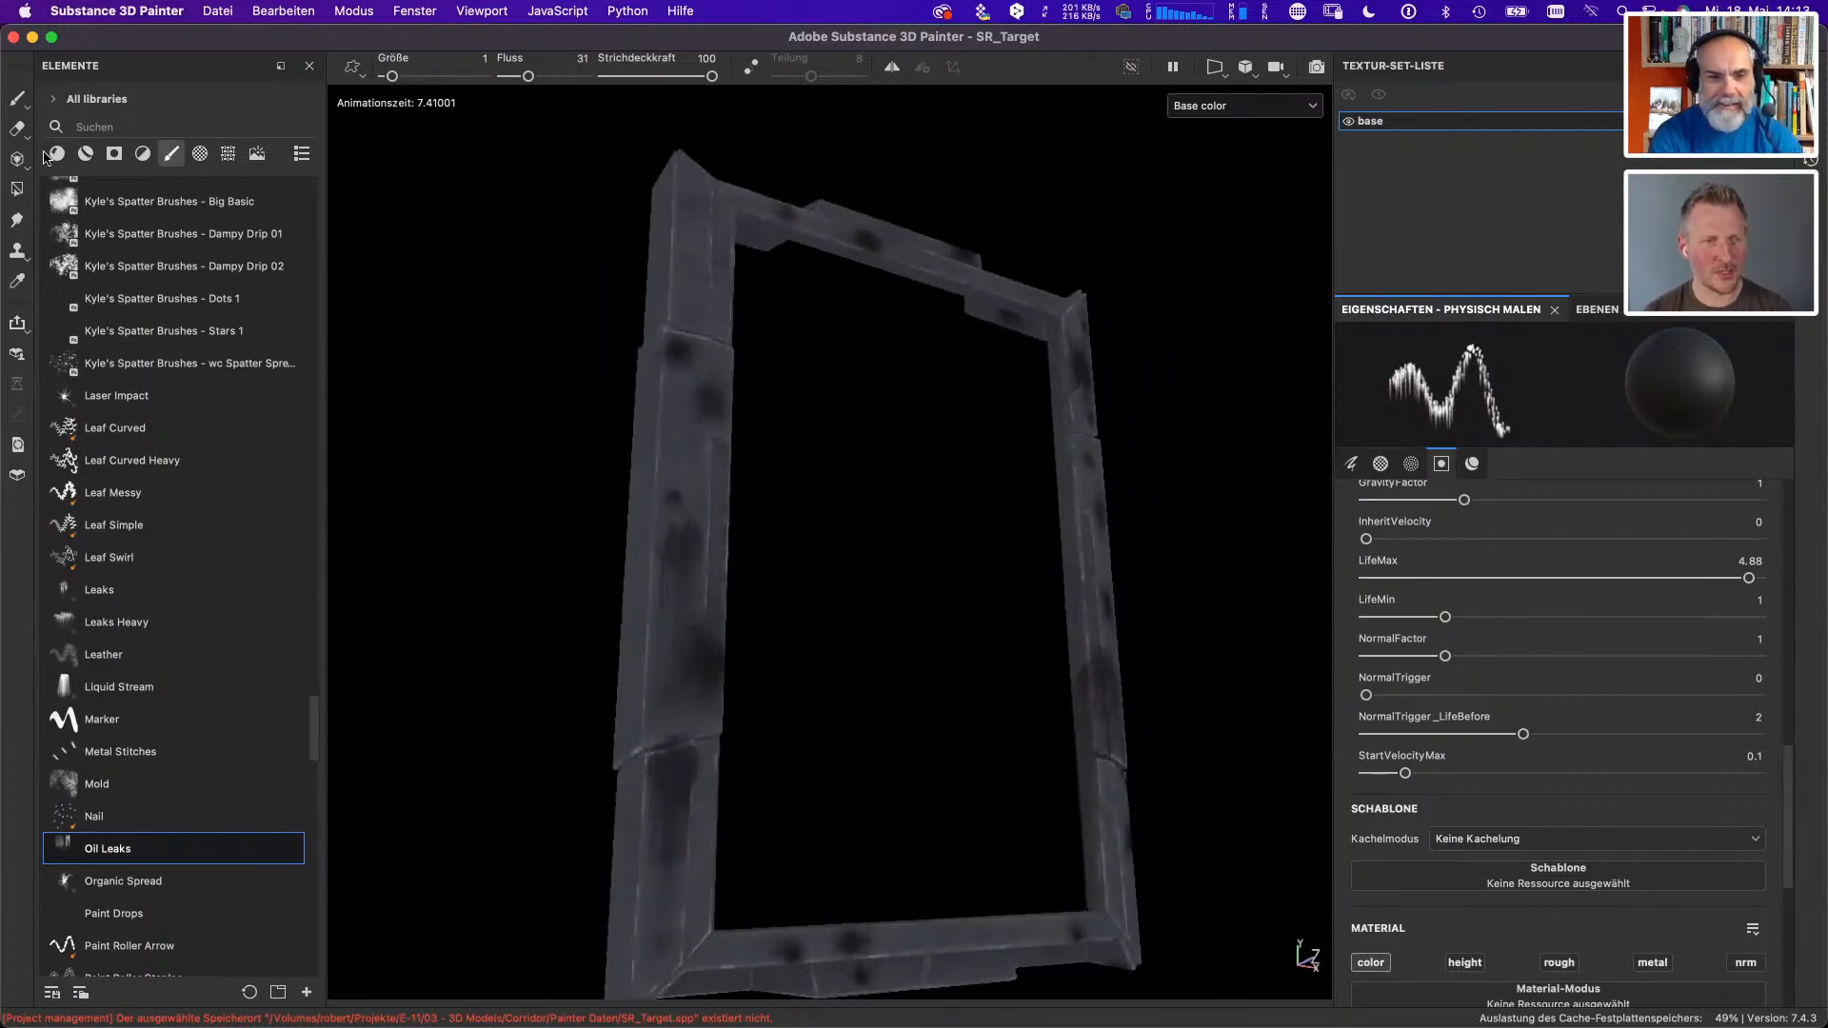
- Try erasing paint around the left upright's lower joint with the Eraser, and undo the stroke
click(16, 129)
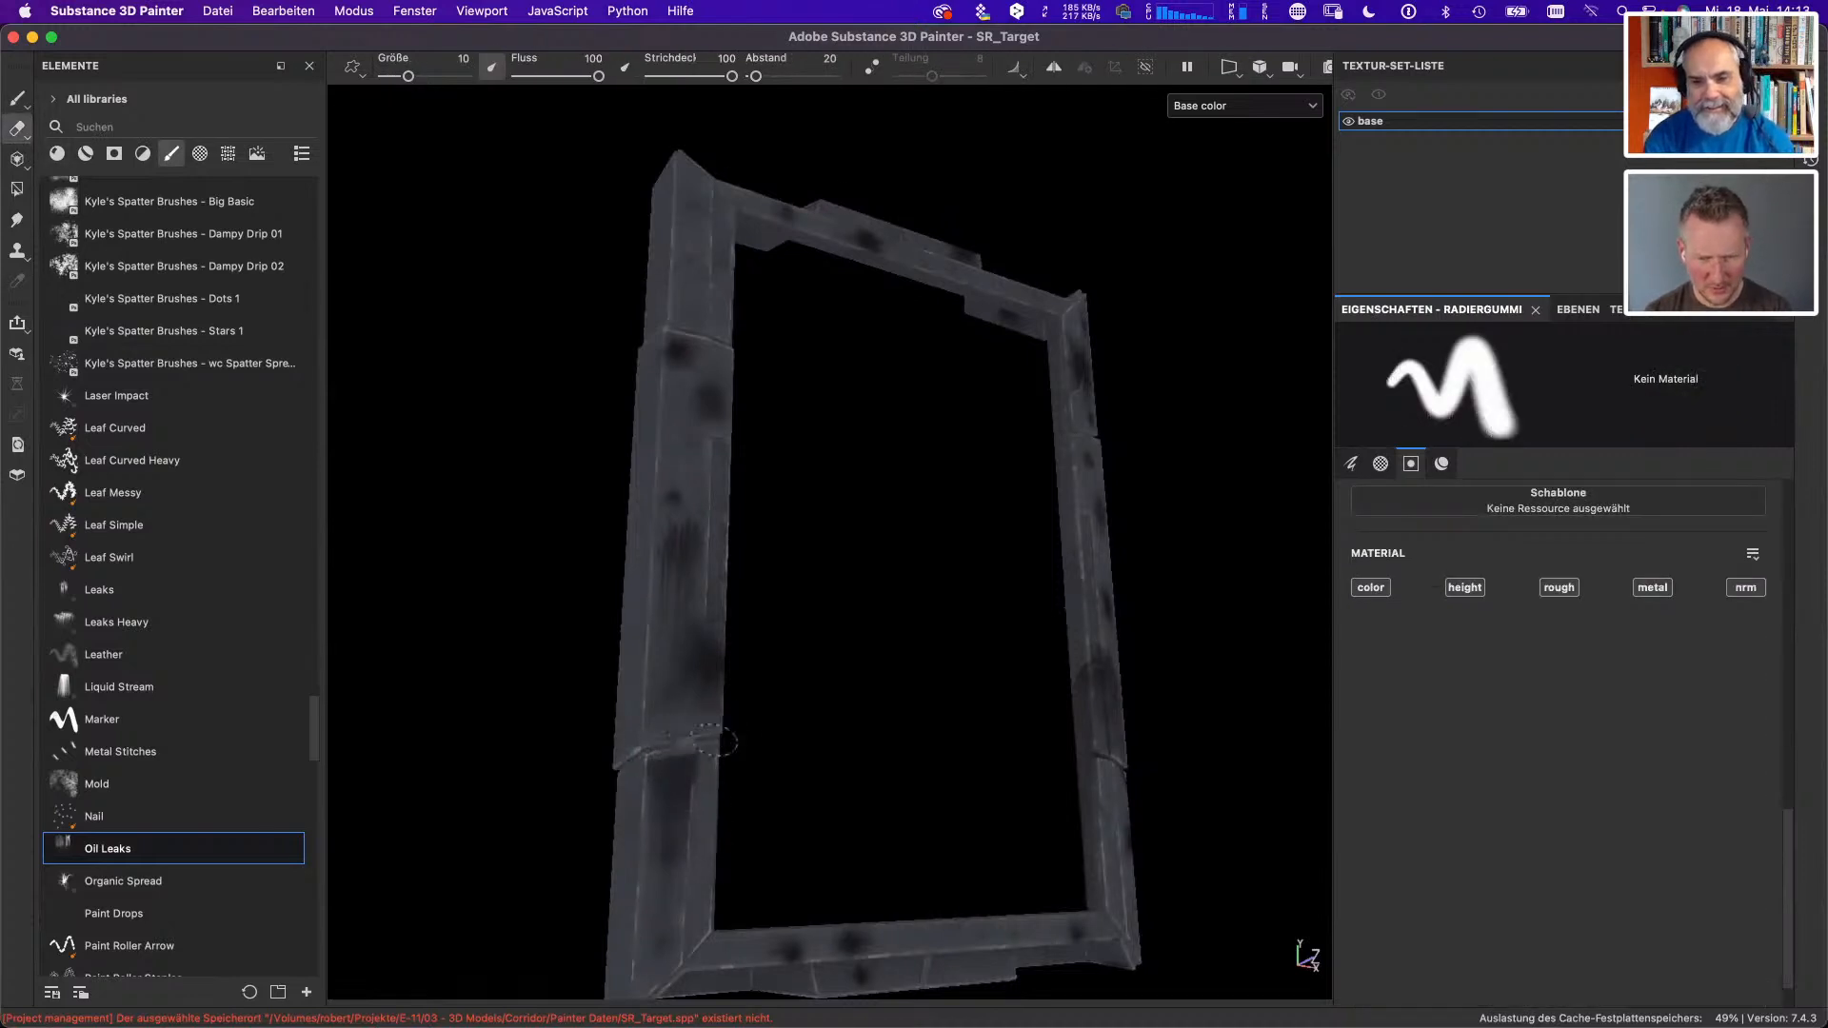
drag(714, 741, 678, 857)
key(super+z)
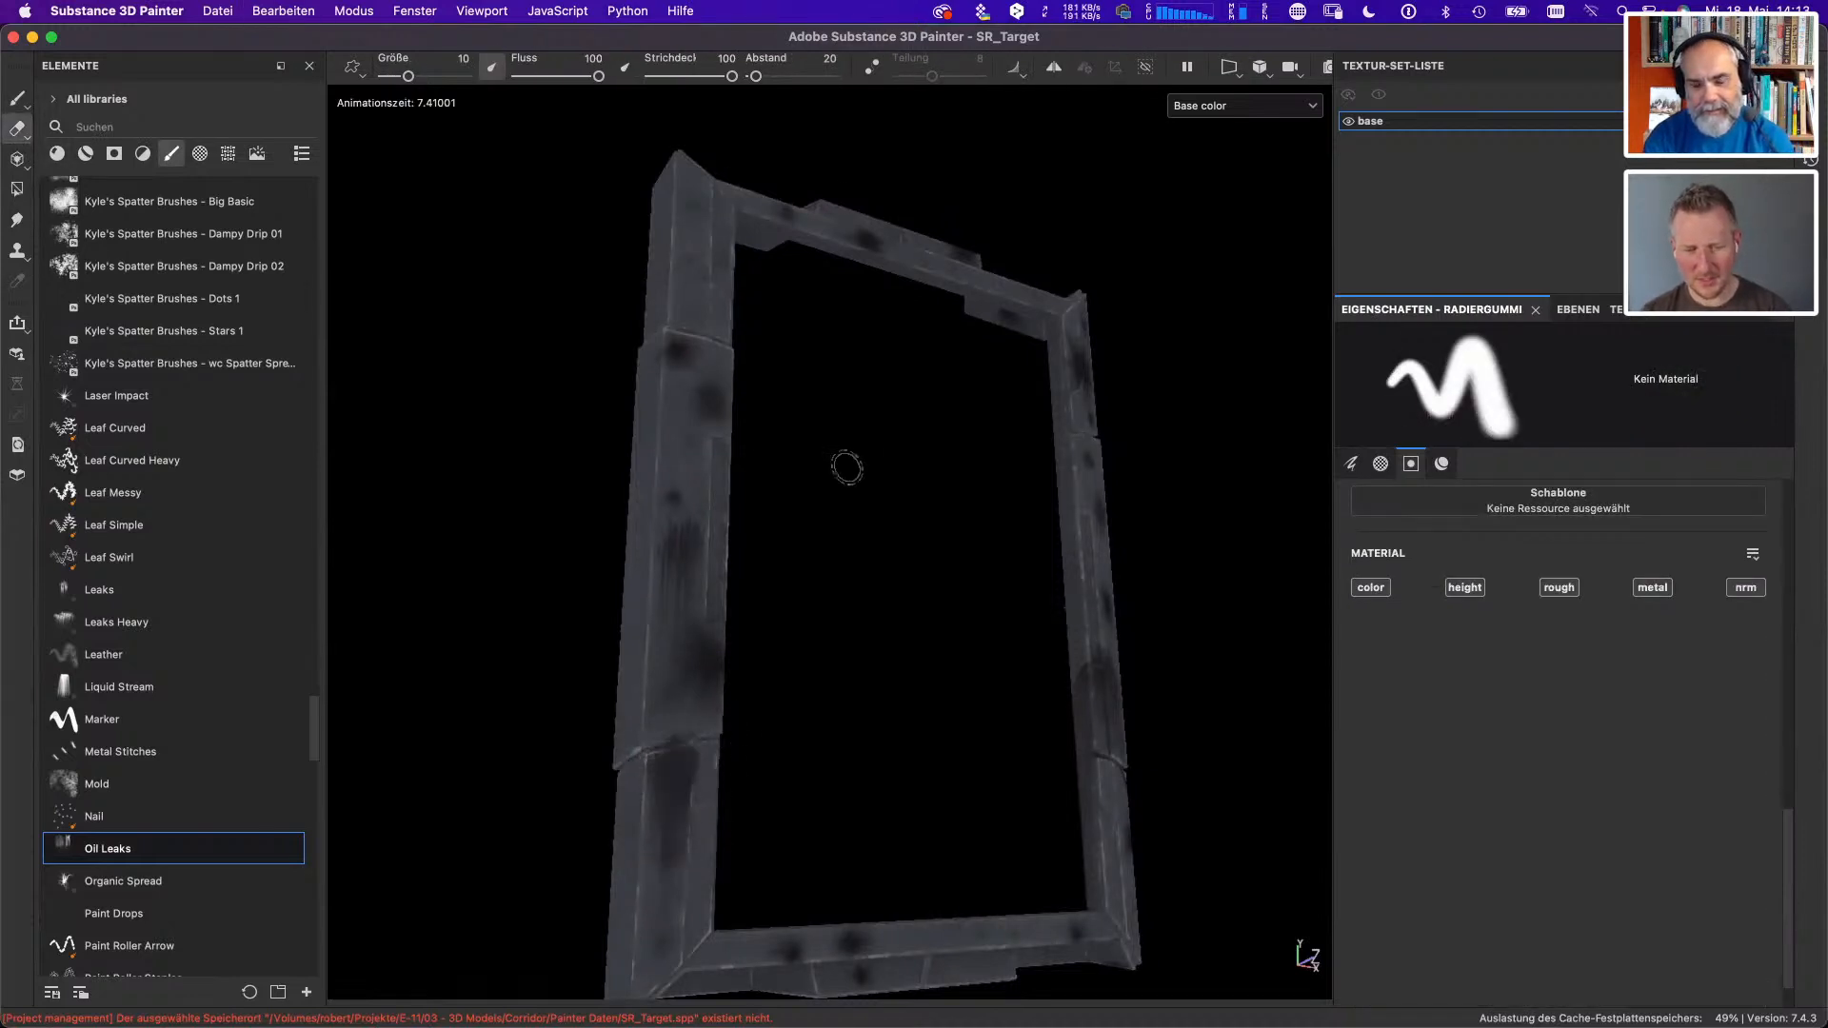
- Inspect the painted frame from other angles and switch to another open application
alt+shift+drag(809, 604, 670, 744)
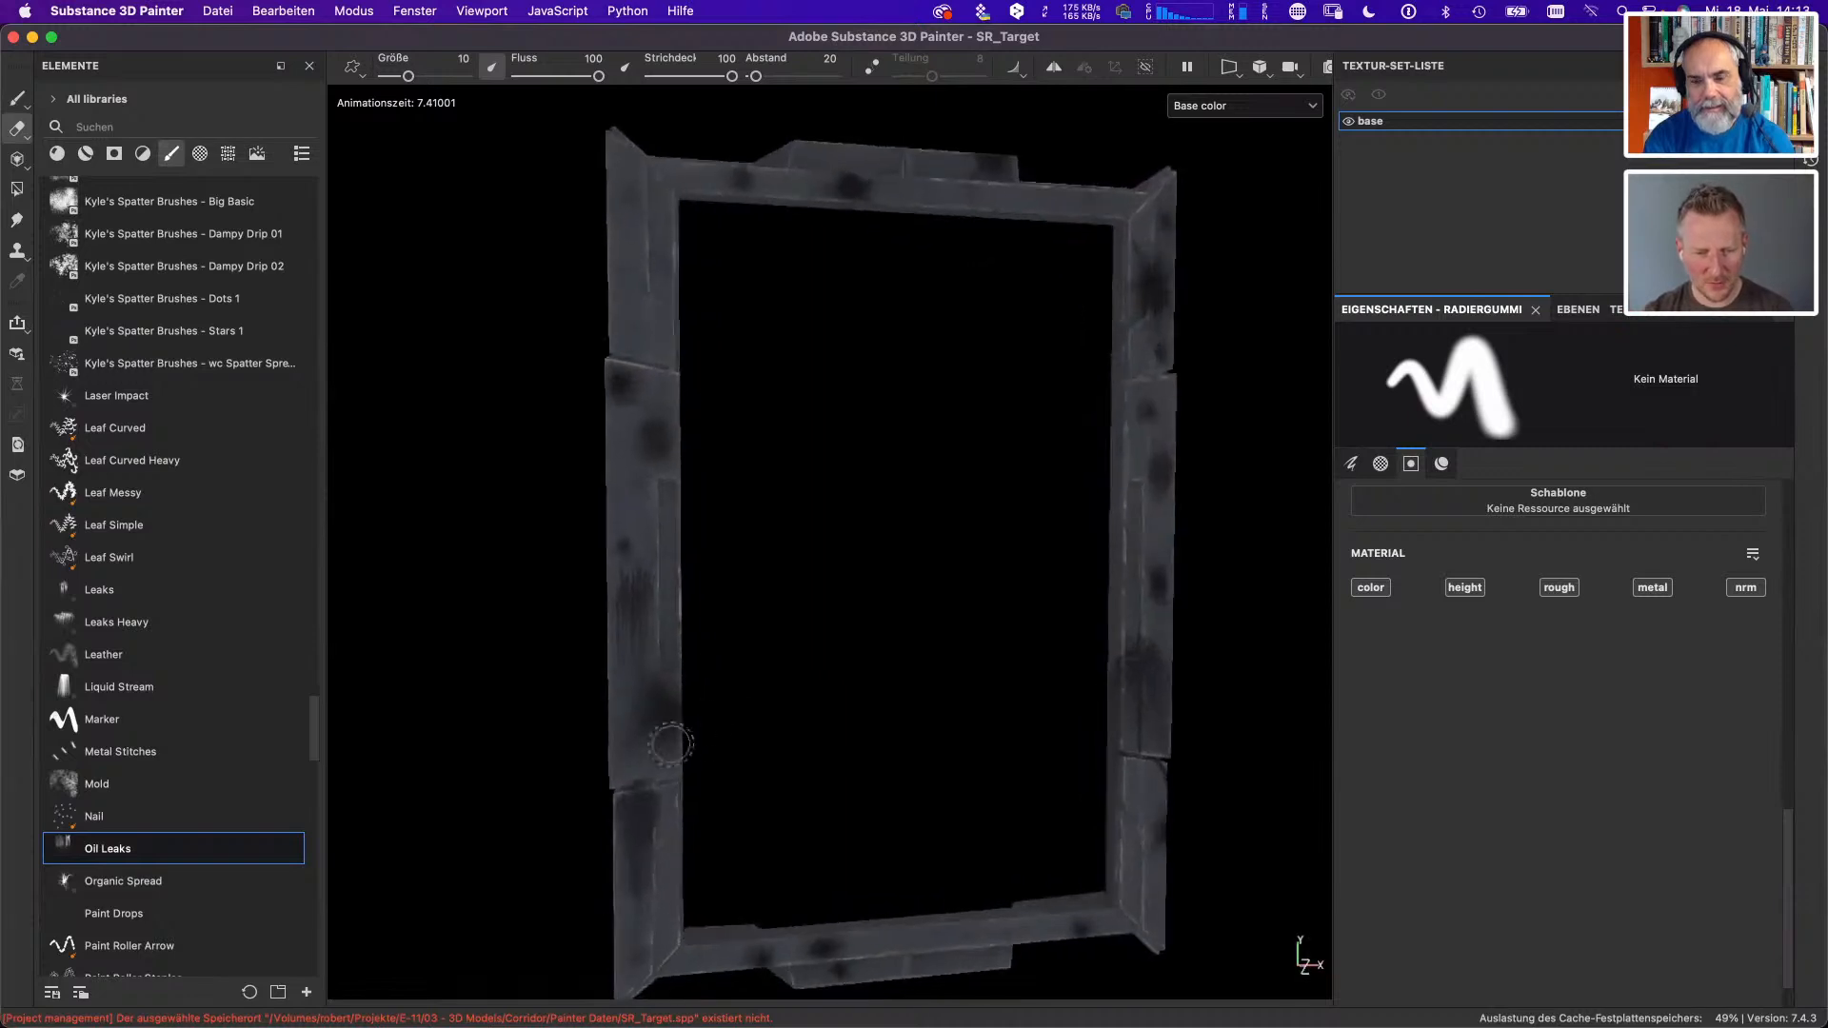
mouse_move(835, 784)
alt+mouse_down()
mouse_move(666, 784)
mouse_move(724, 738)
alt+mouse_up()
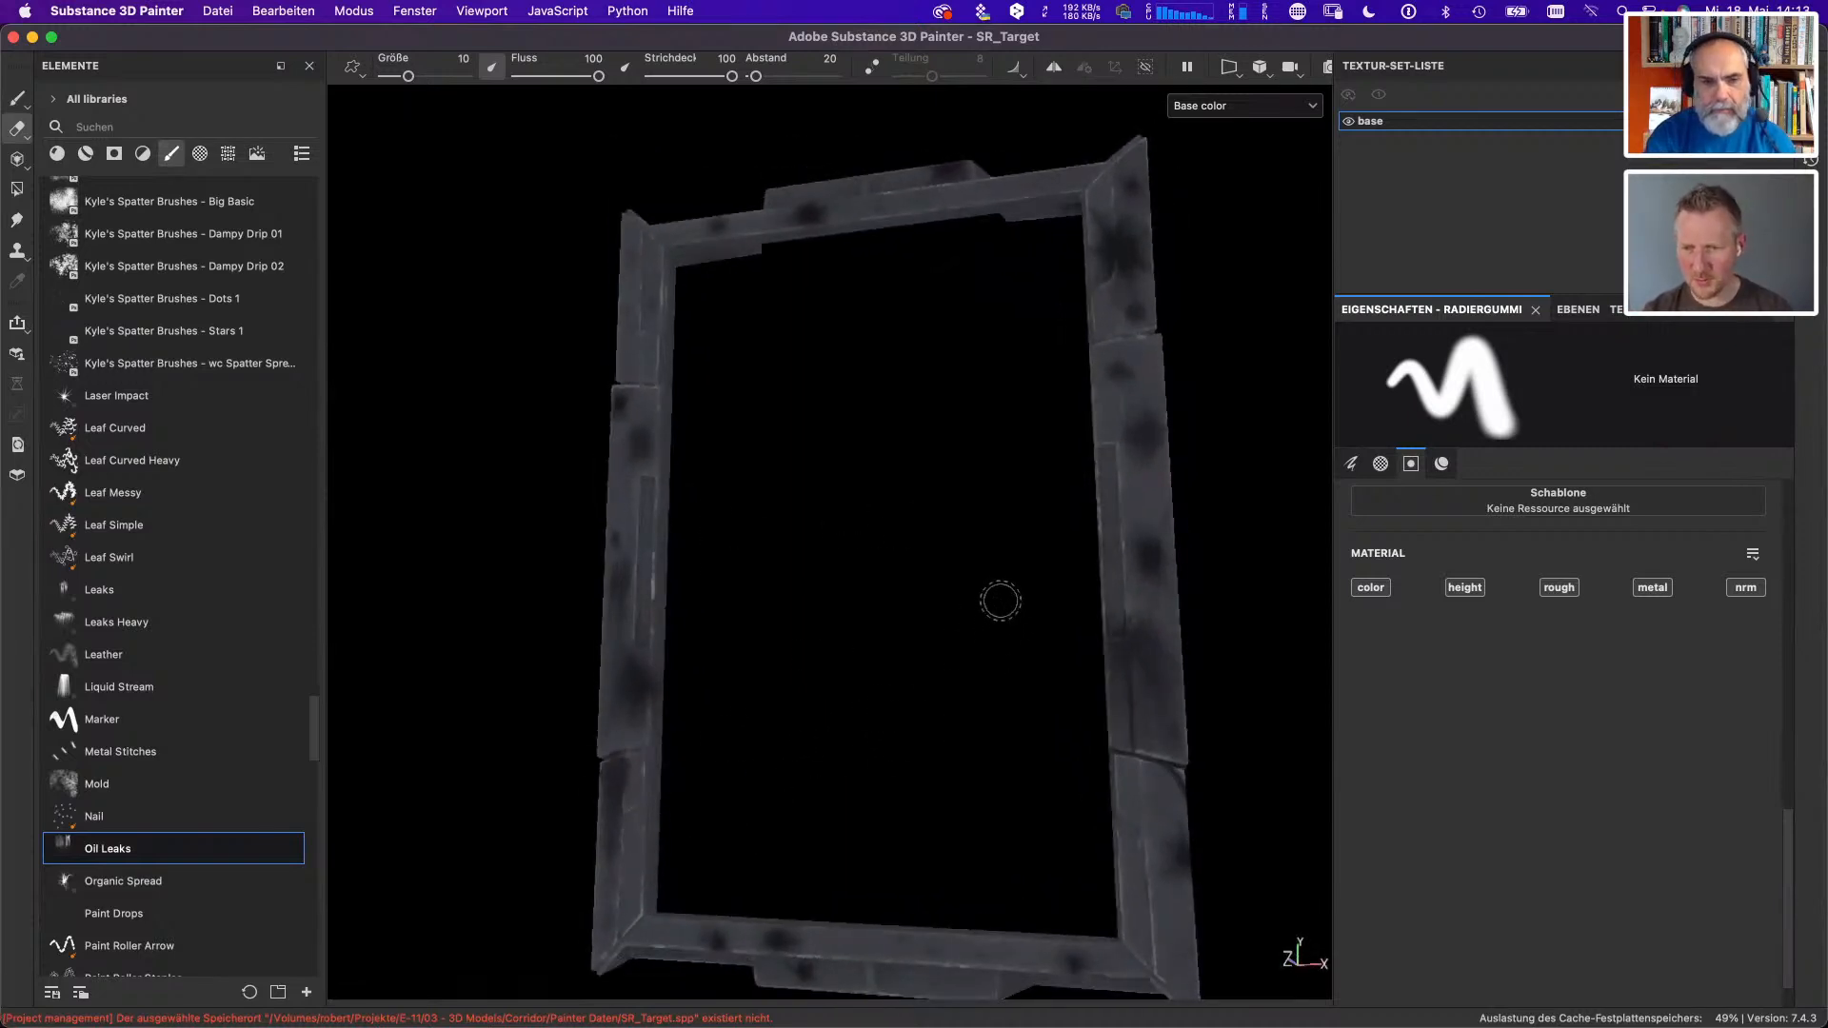
key(super+Tab)
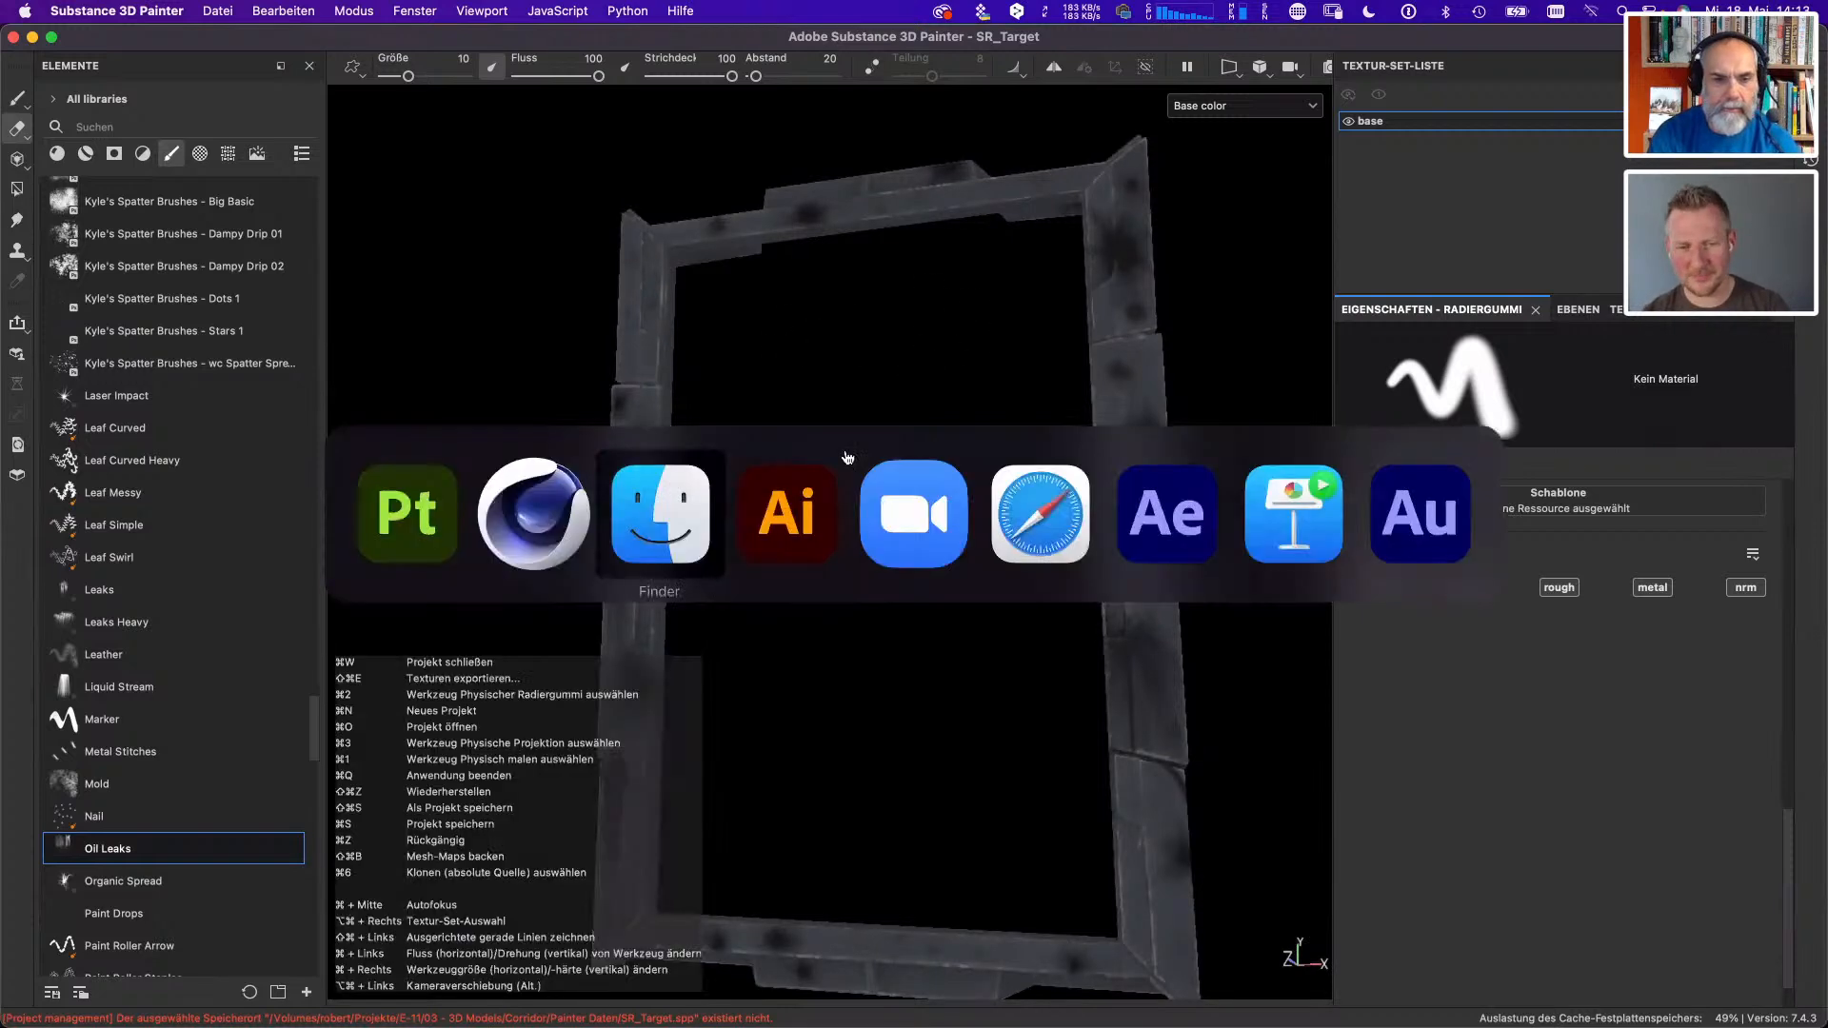